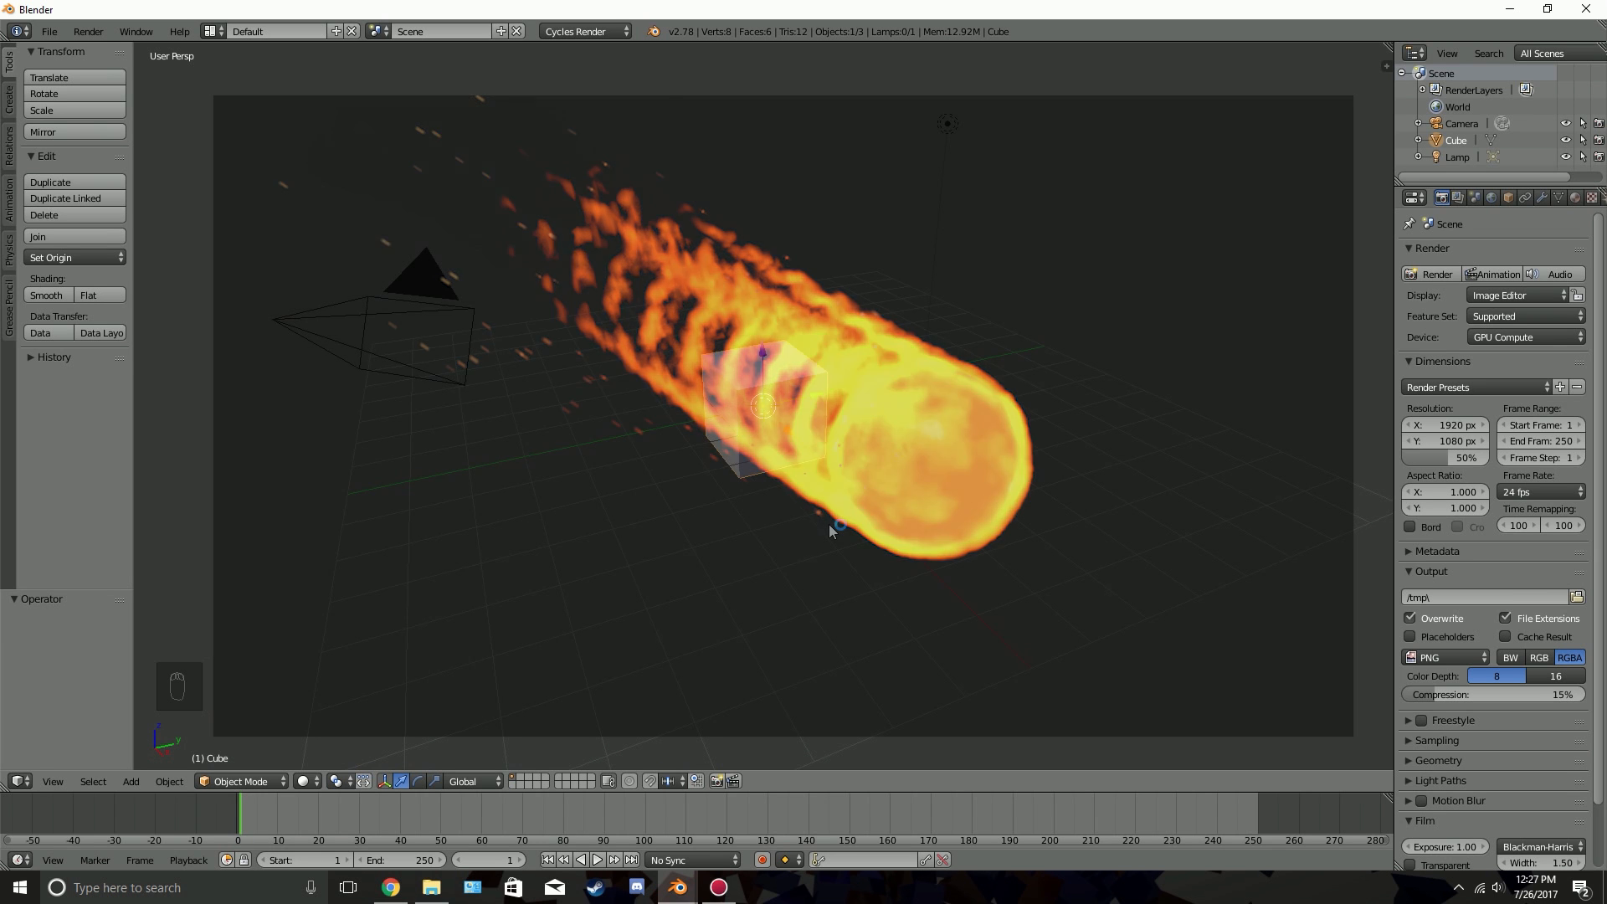
Delete the default cube and add a UV sphere at the scene's origin
key("x")
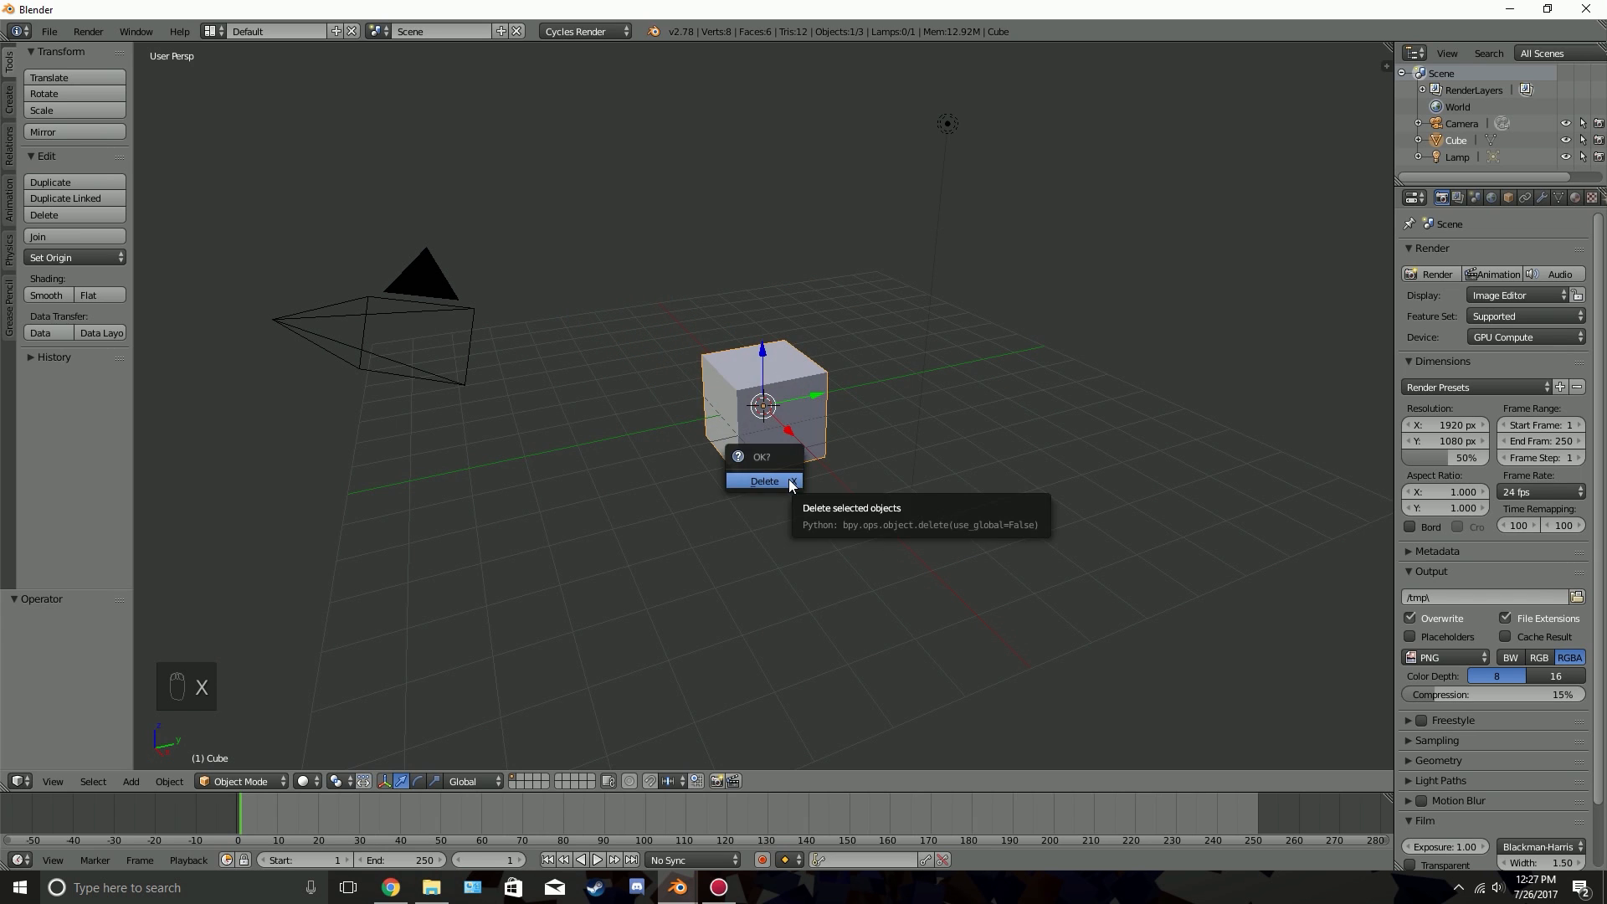
left_click(788, 479)
key("shift+a")
mouse_move(793, 418)
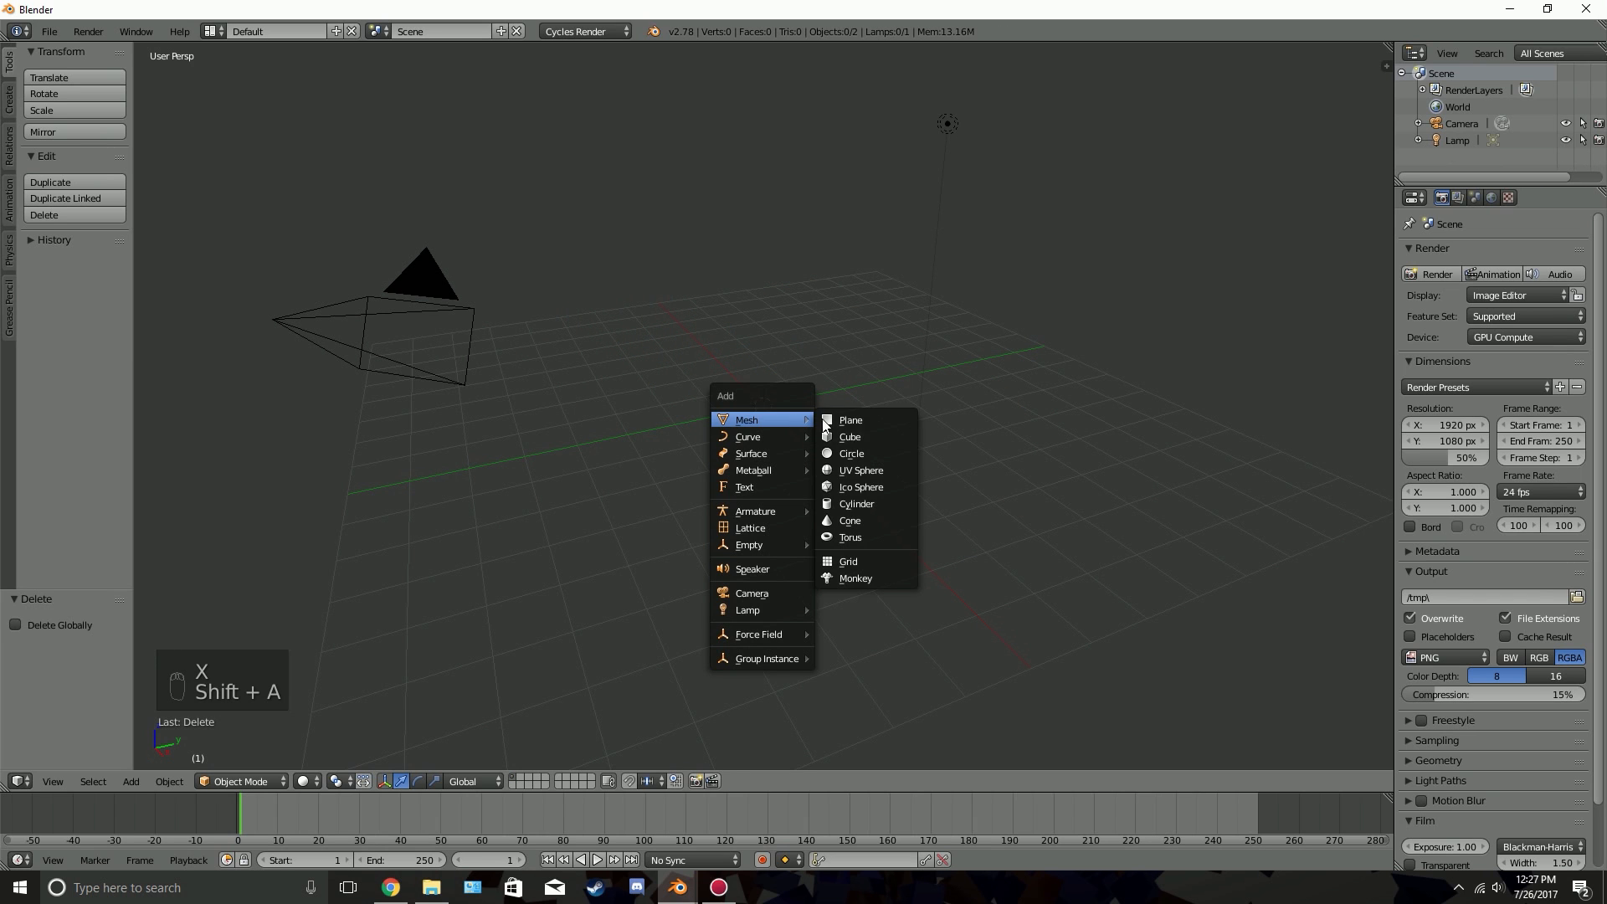
left_click(861, 471)
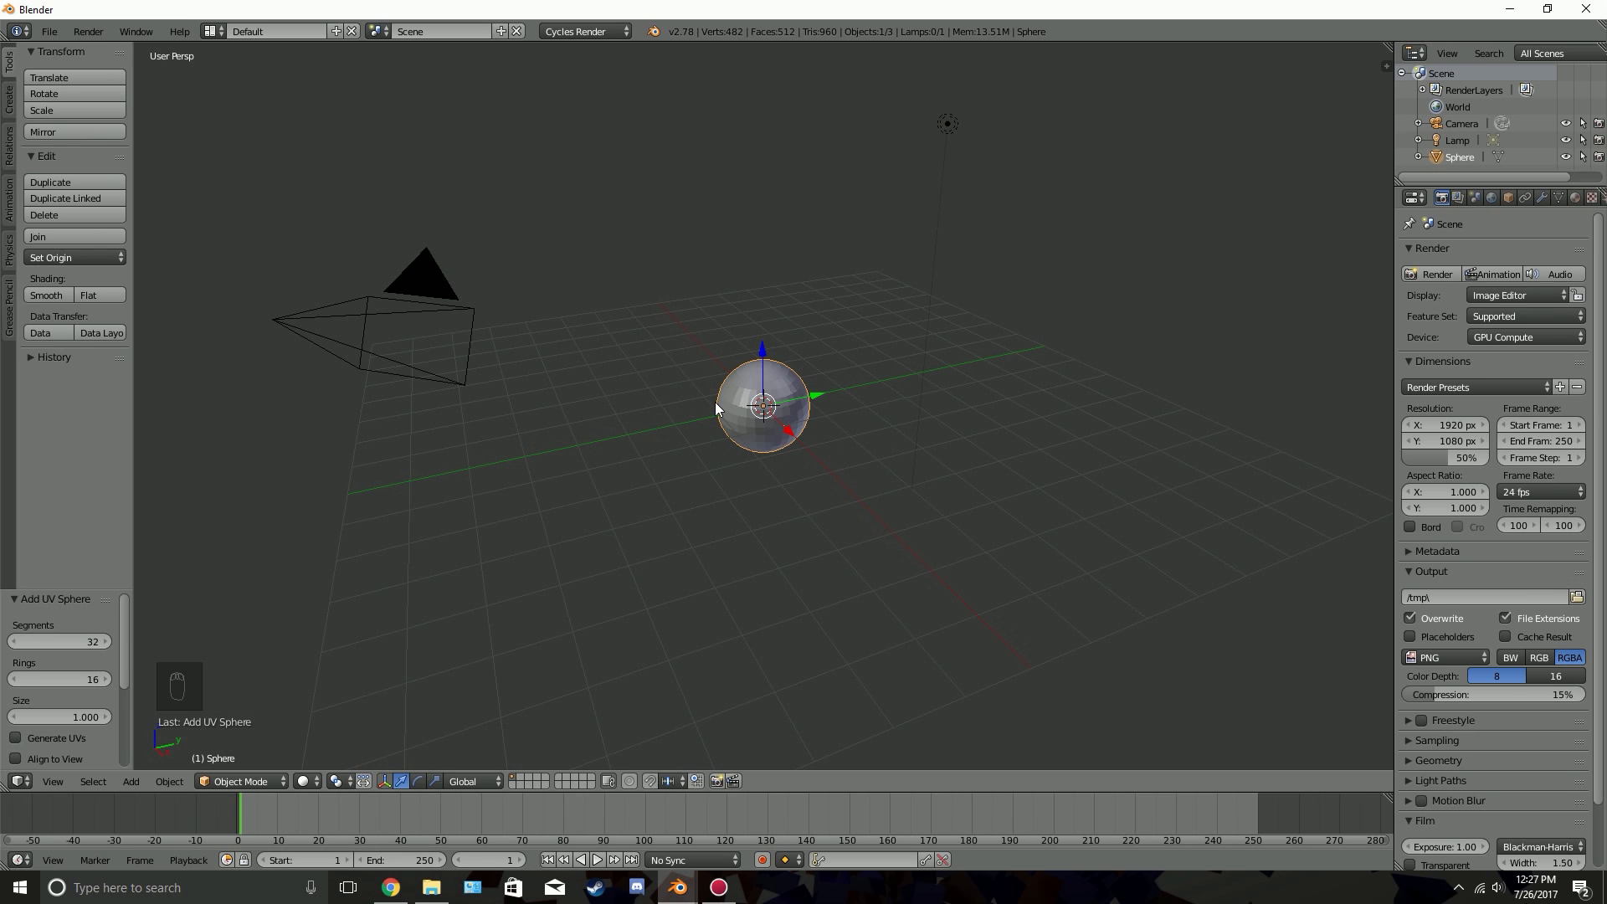
In front orthographic view, move the sphere up and left by about -2.8 on X and 3.0 on Z
middle_click_drag(705, 405, 851, 414)
scroll(811, 439, "up", 3)
scroll(810, 433, "down", 3)
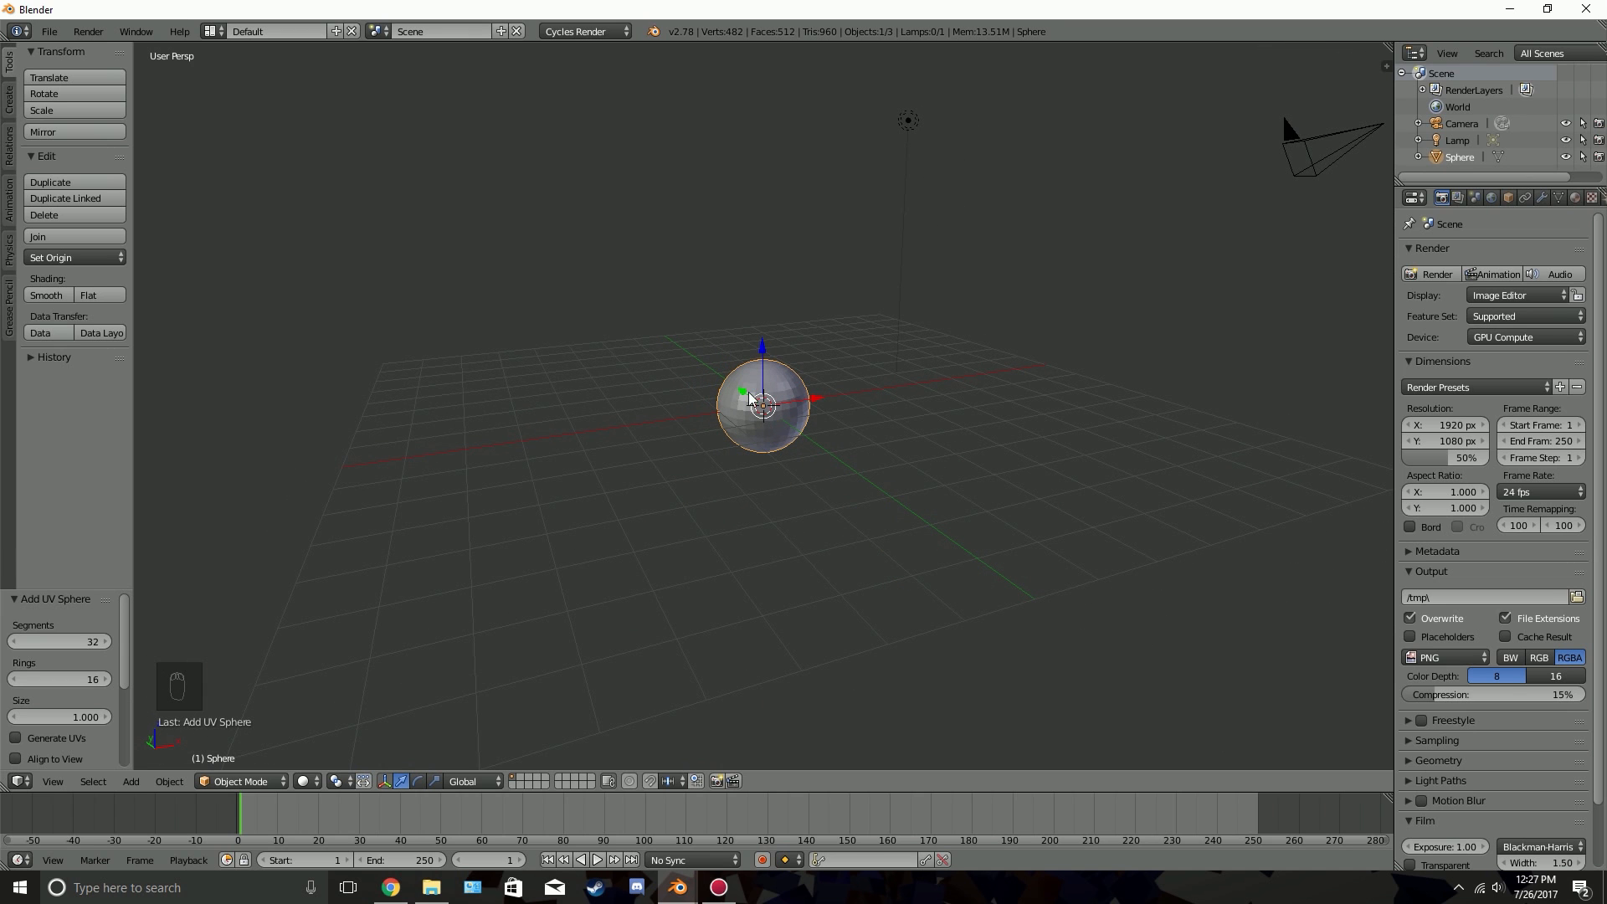
key("KP_1")
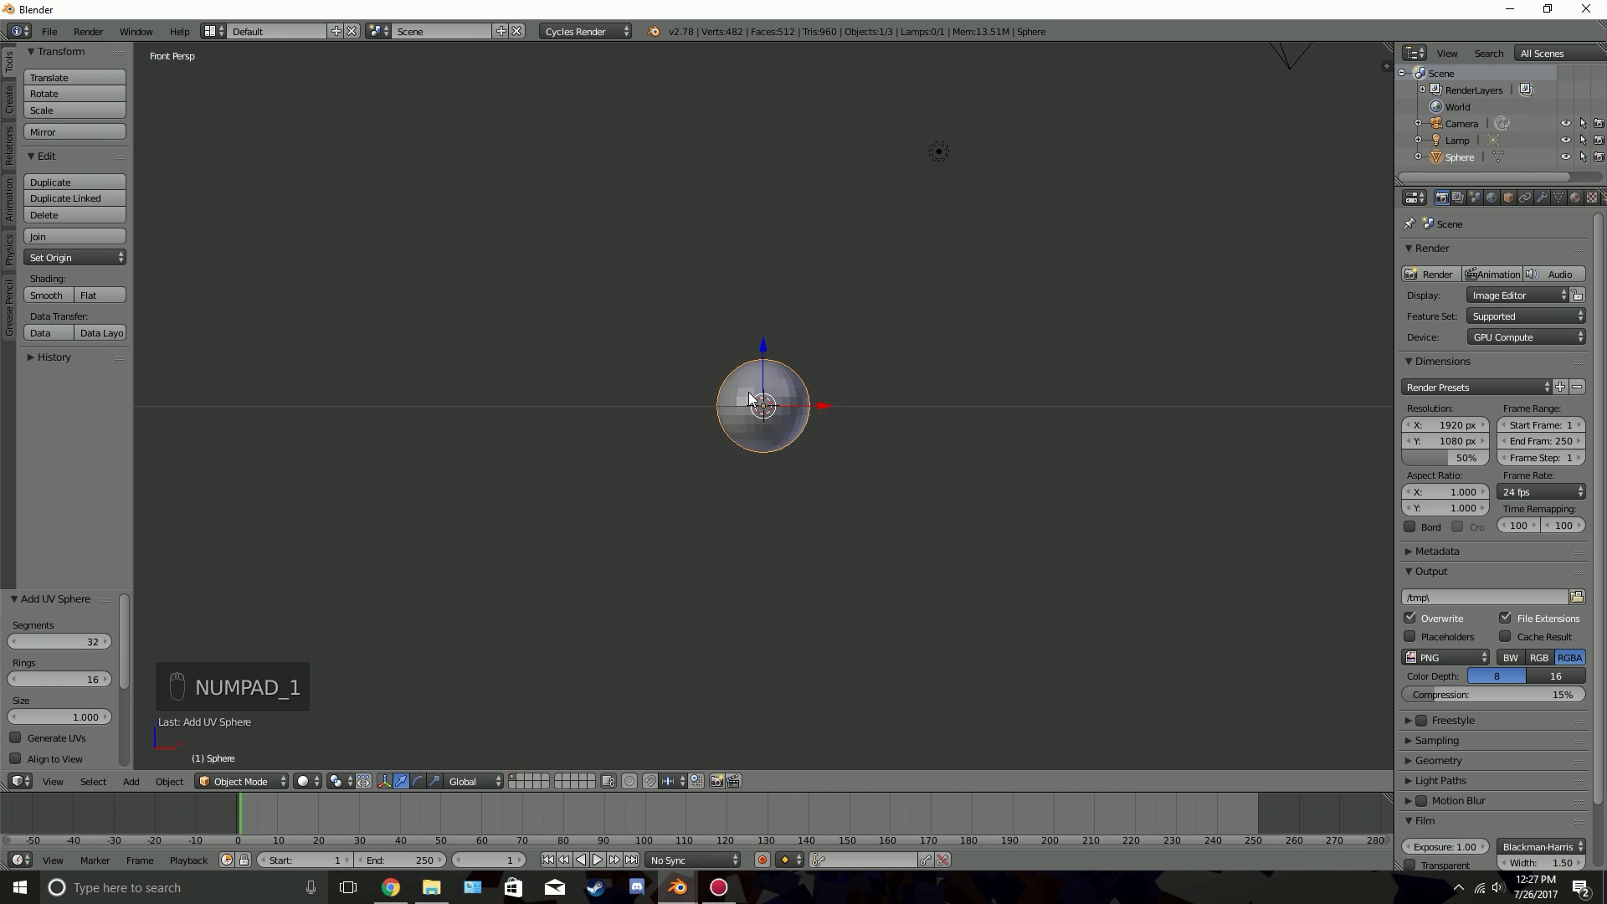
key("KP_5")
scroll(757, 405, "up", 2)
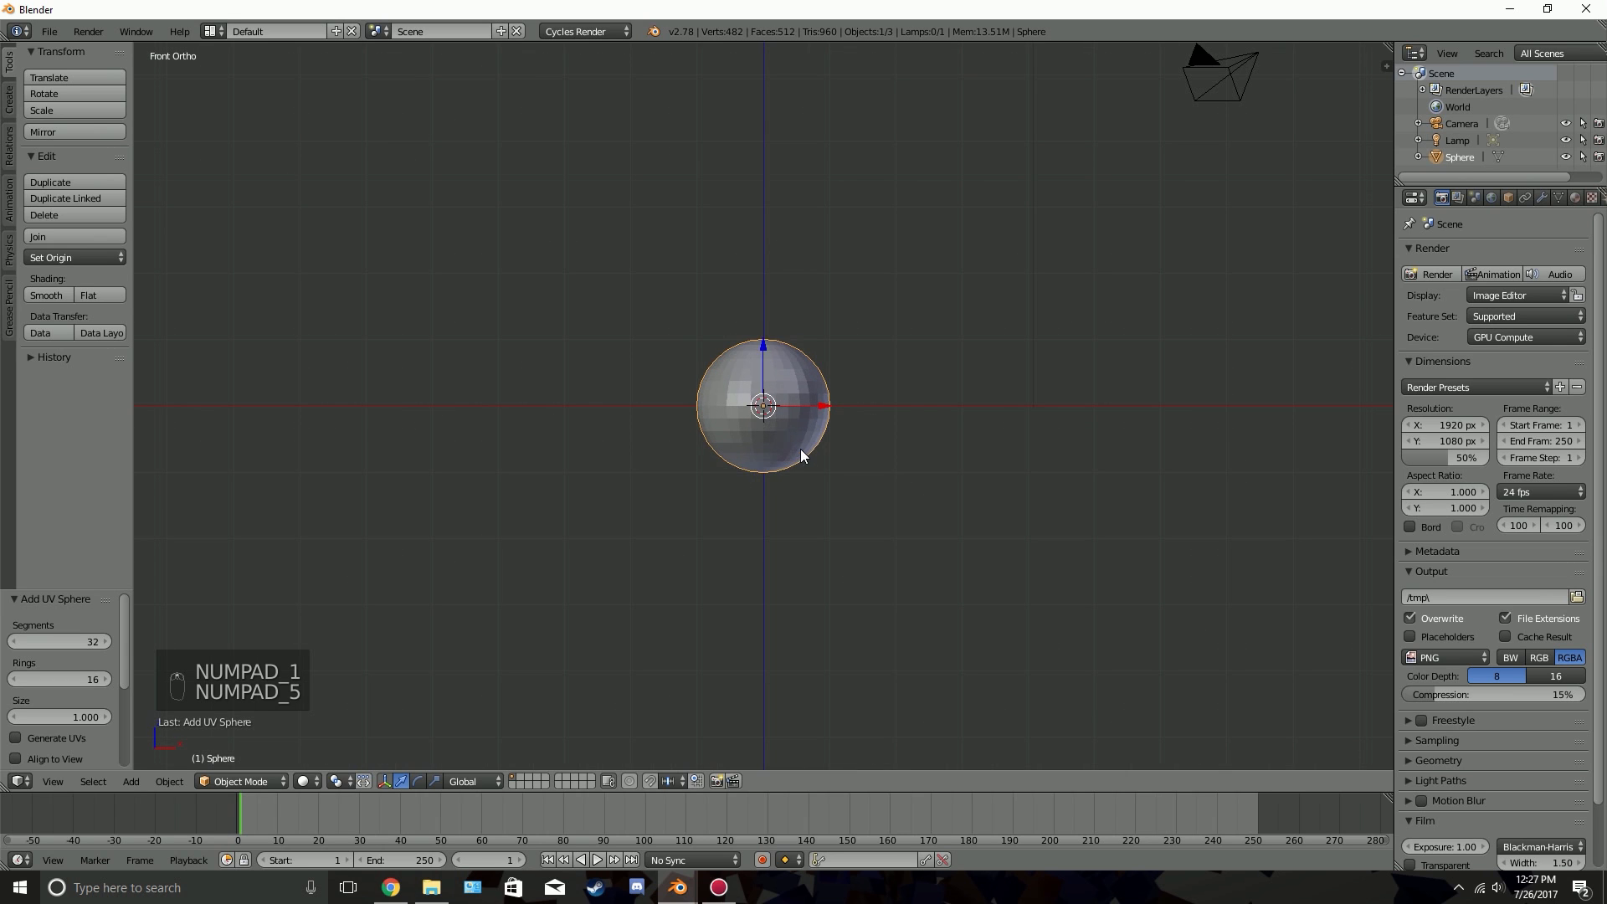
key("g")
left_click(591, 228)
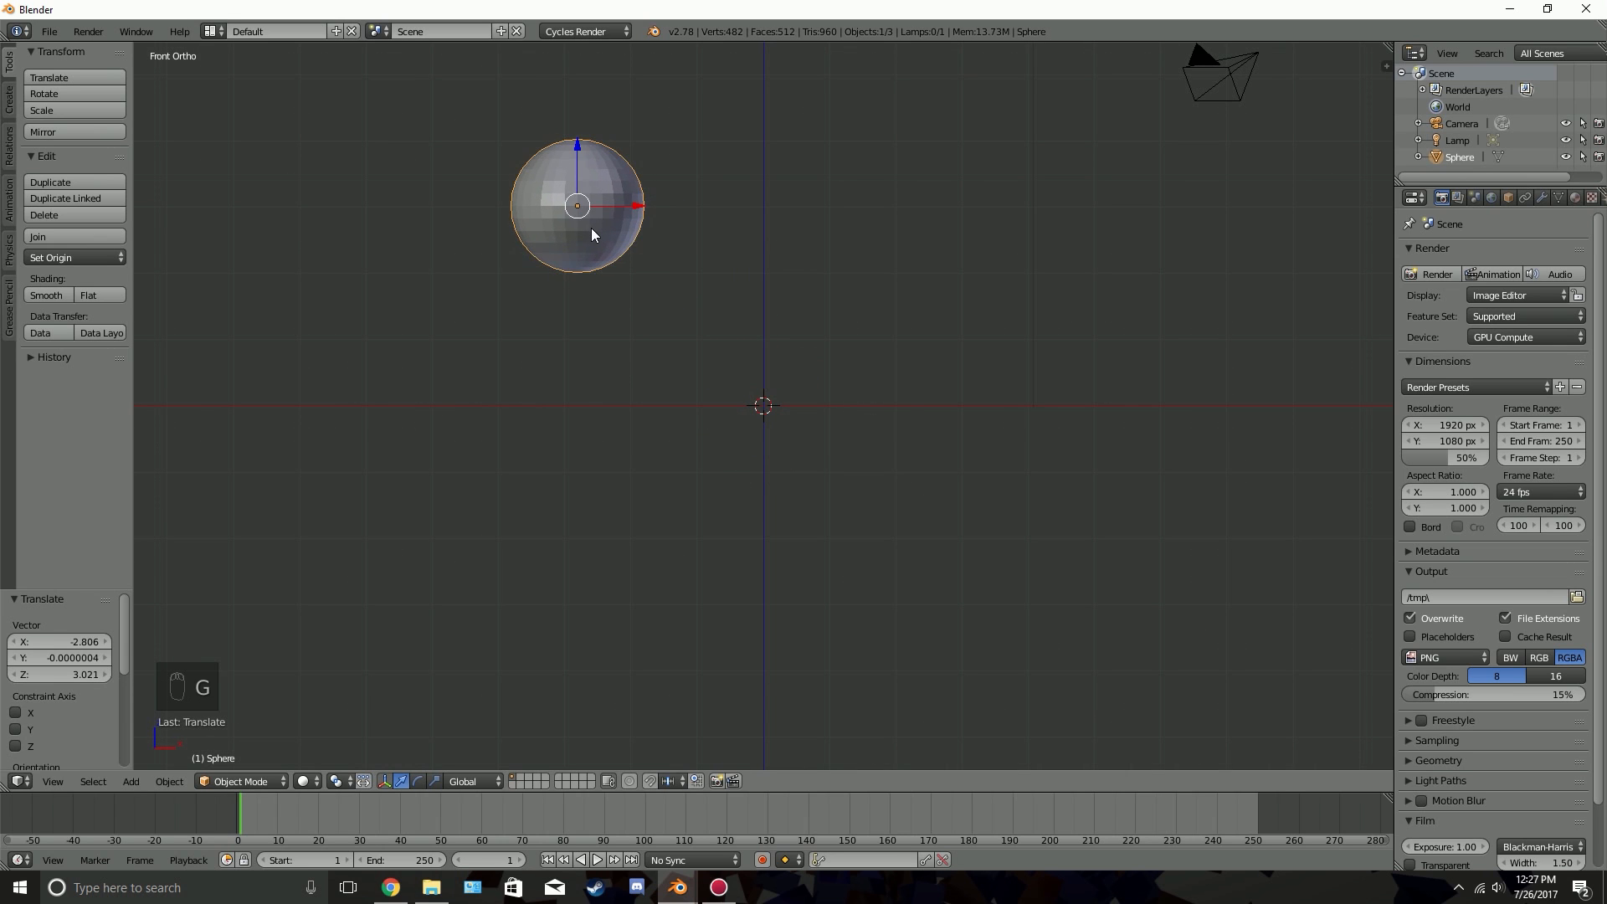
Insert a LocRot keyframe for the sphere at frame 1
scroll(599, 226, "down", 2)
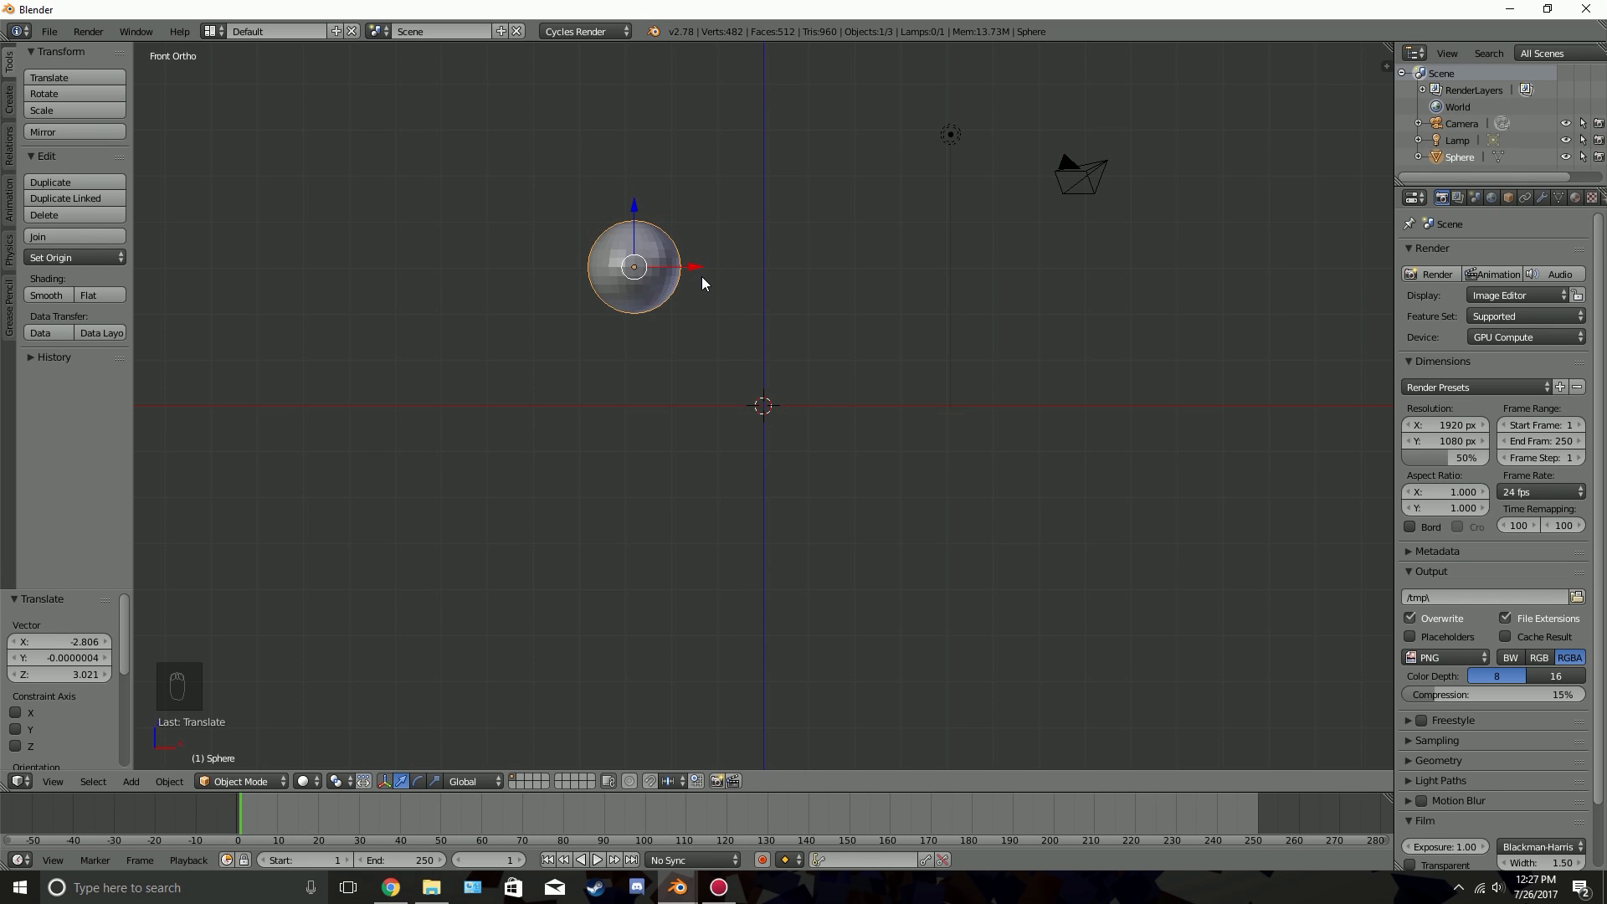
key("i")
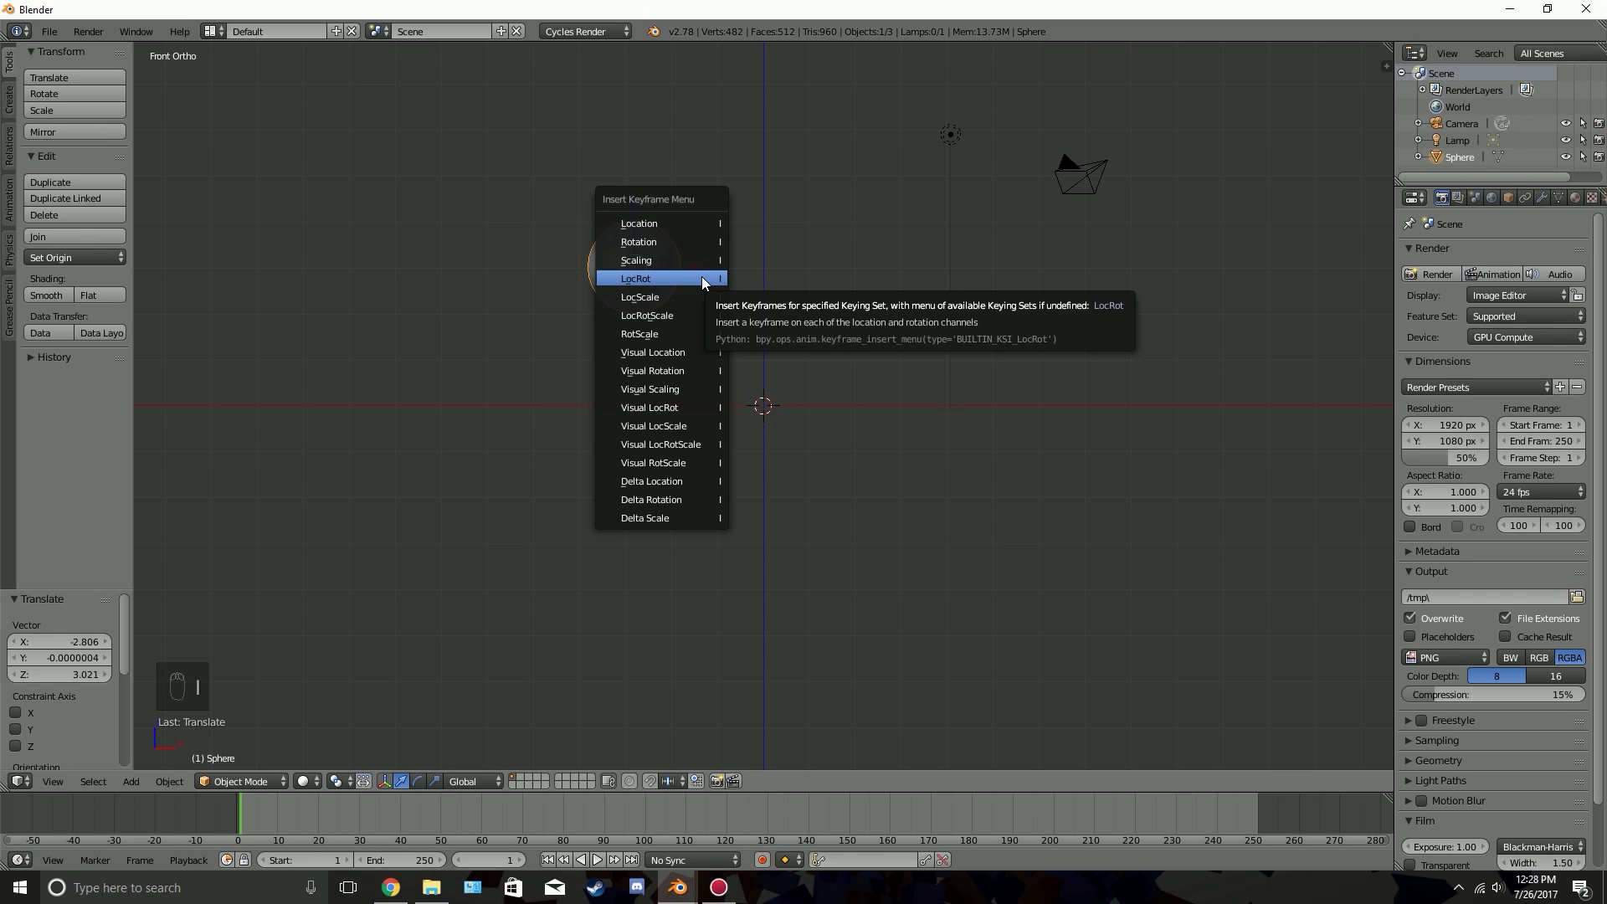
left_click(701, 278)
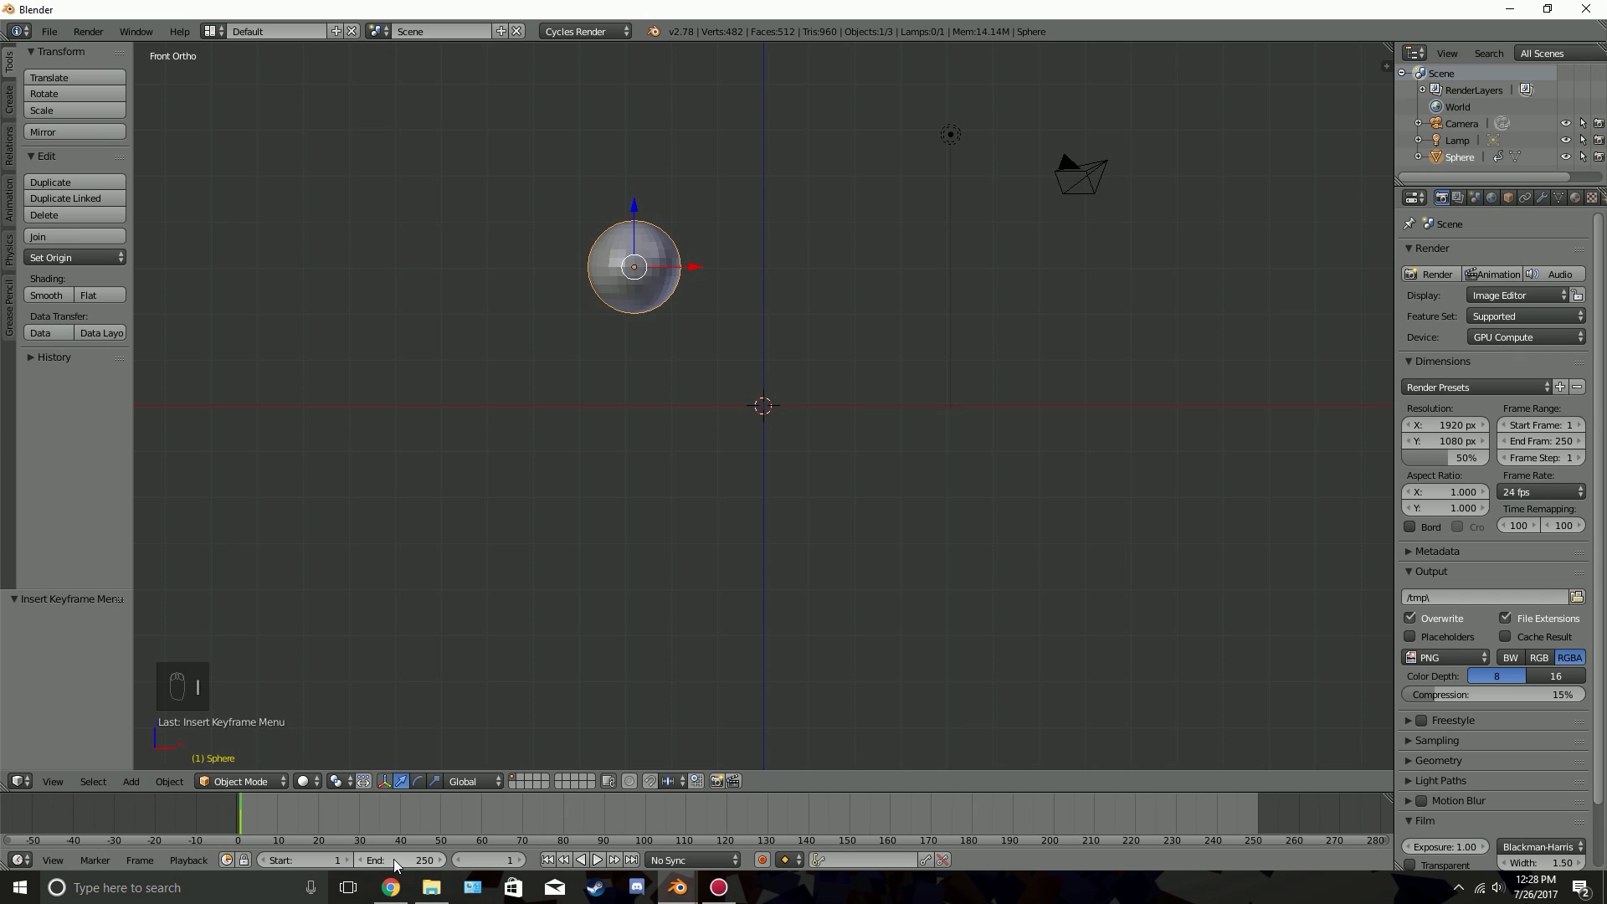
Set the current frame to 20 and the animation's end frame to 30
left_click(495, 860)
type("20")
key("Return")
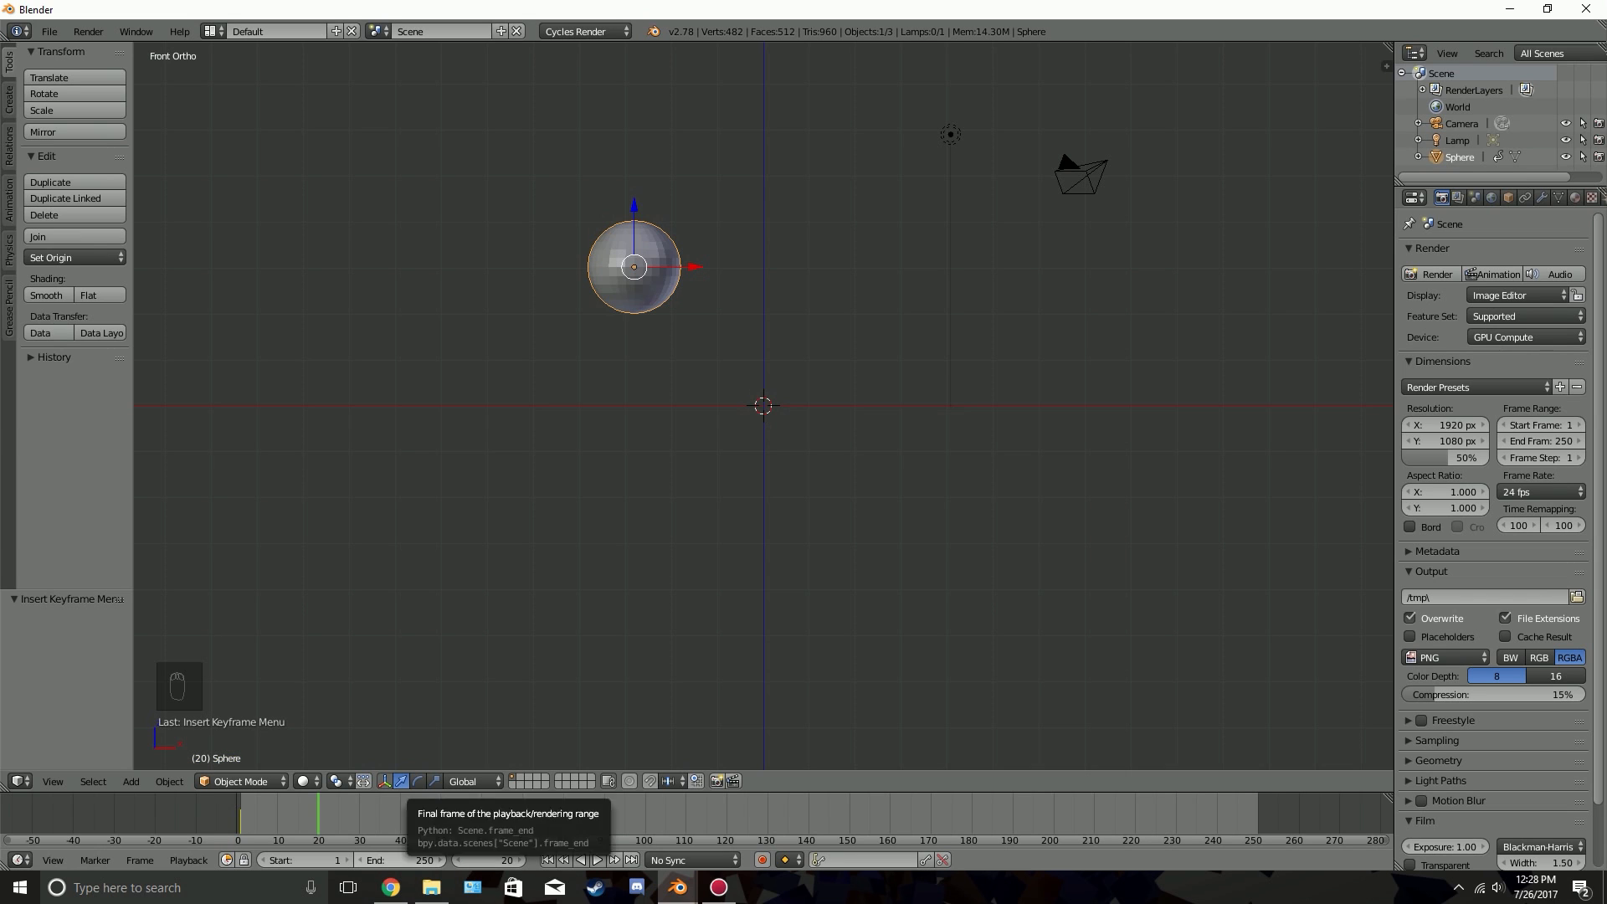
left_click(403, 852)
type("30")
key("Return")
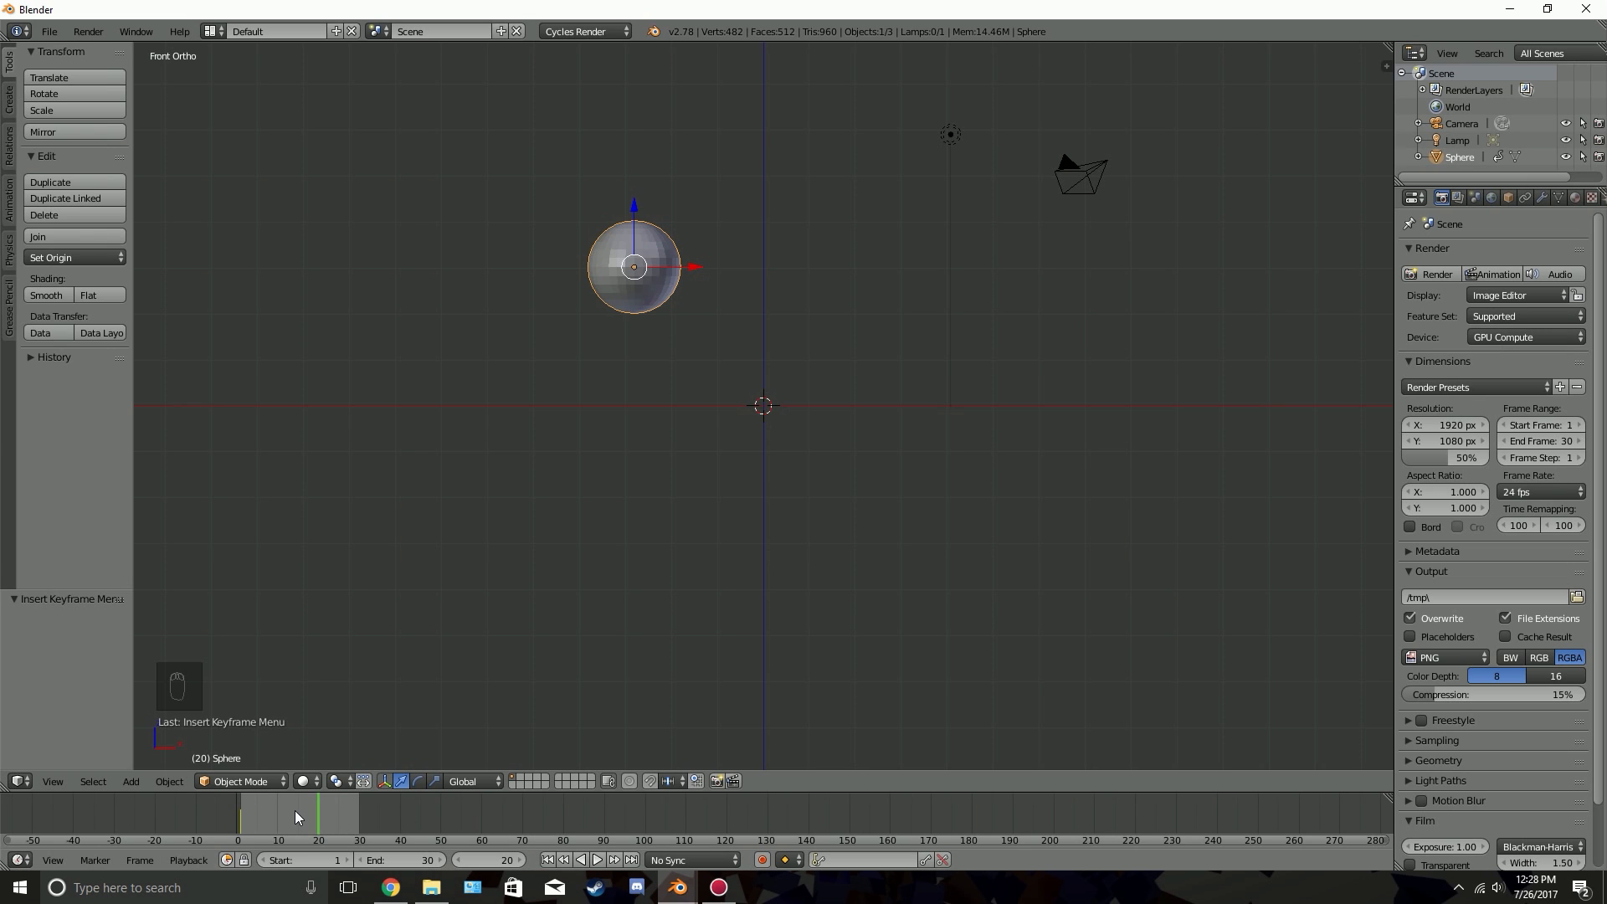
key("Home")
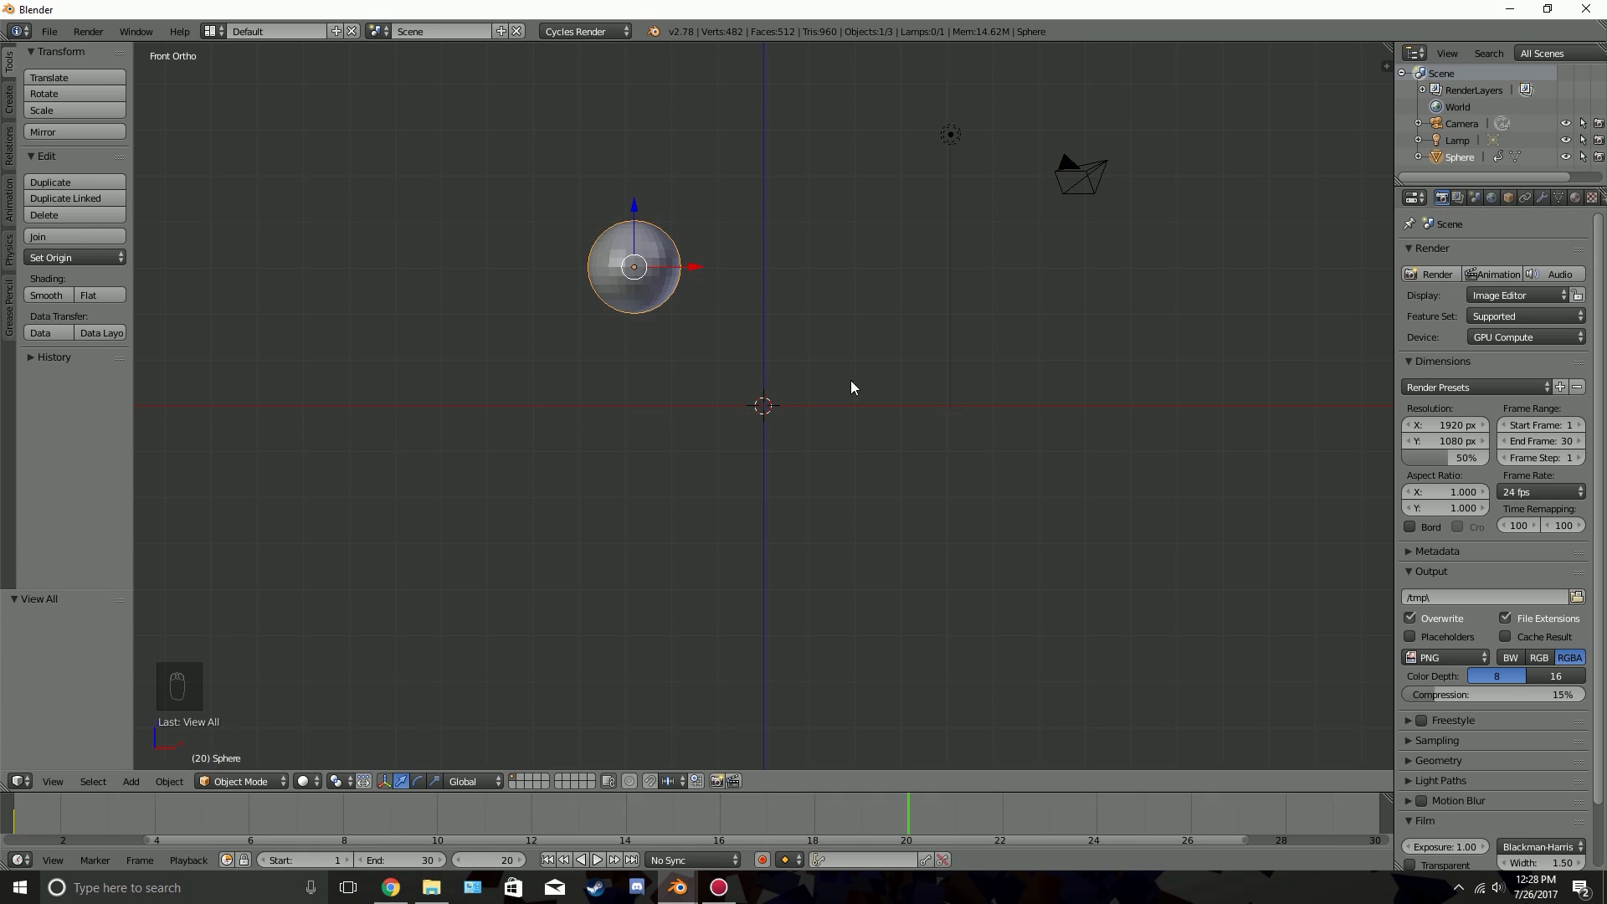
Move the sphere down and right by about 5.9 on X and -5.3 on Z, and tumble it with several free trackball rotations
key("g")
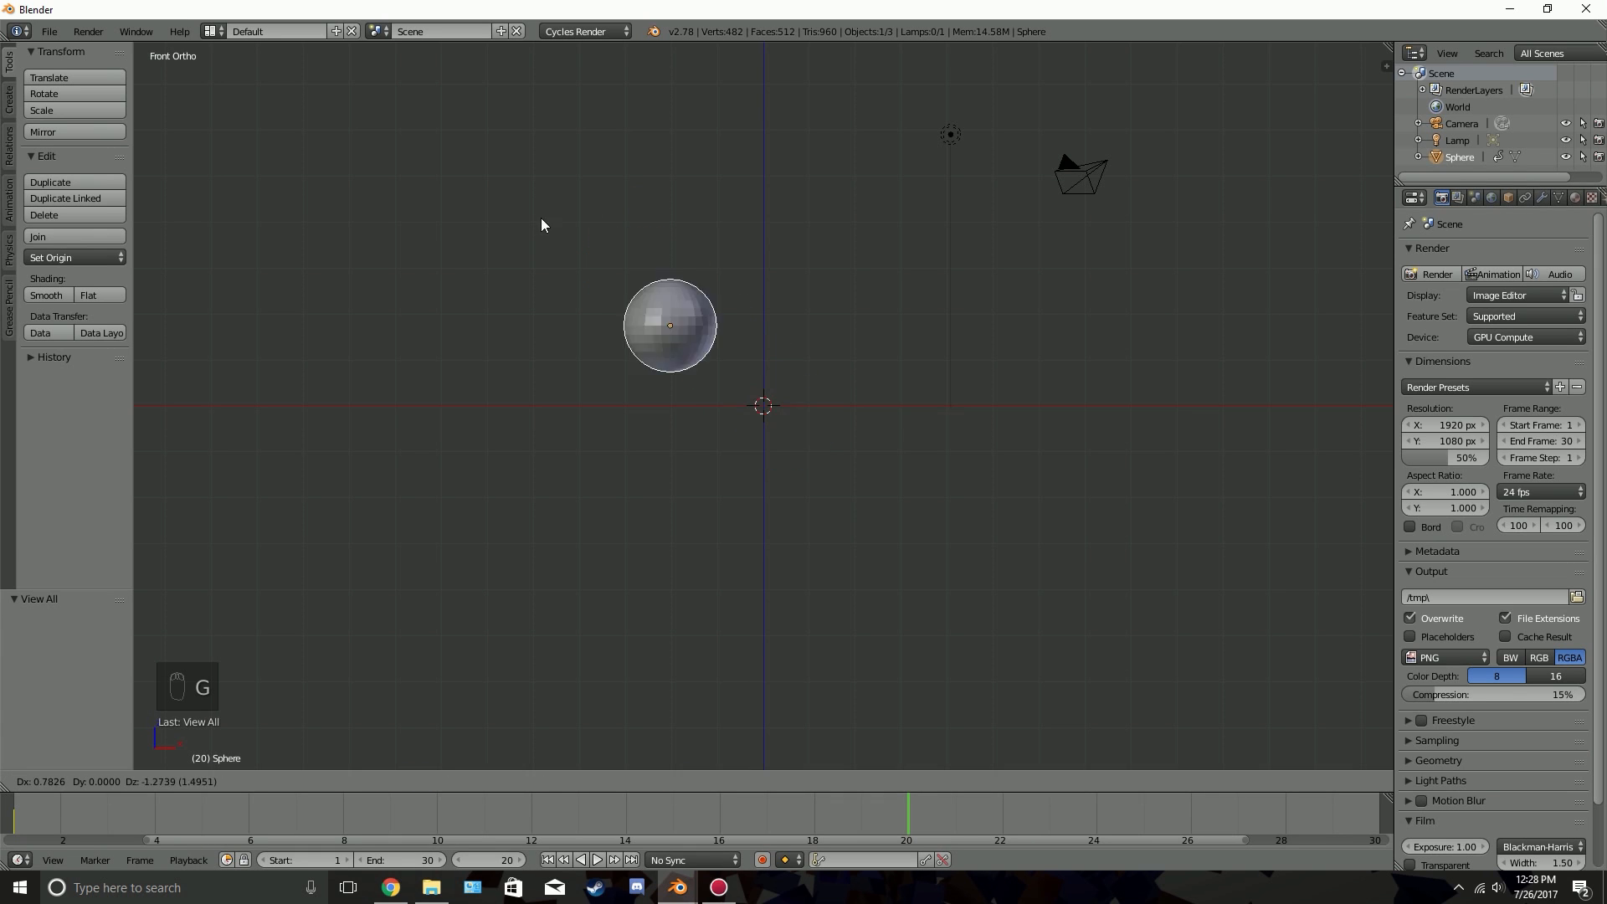
left_click(884, 491)
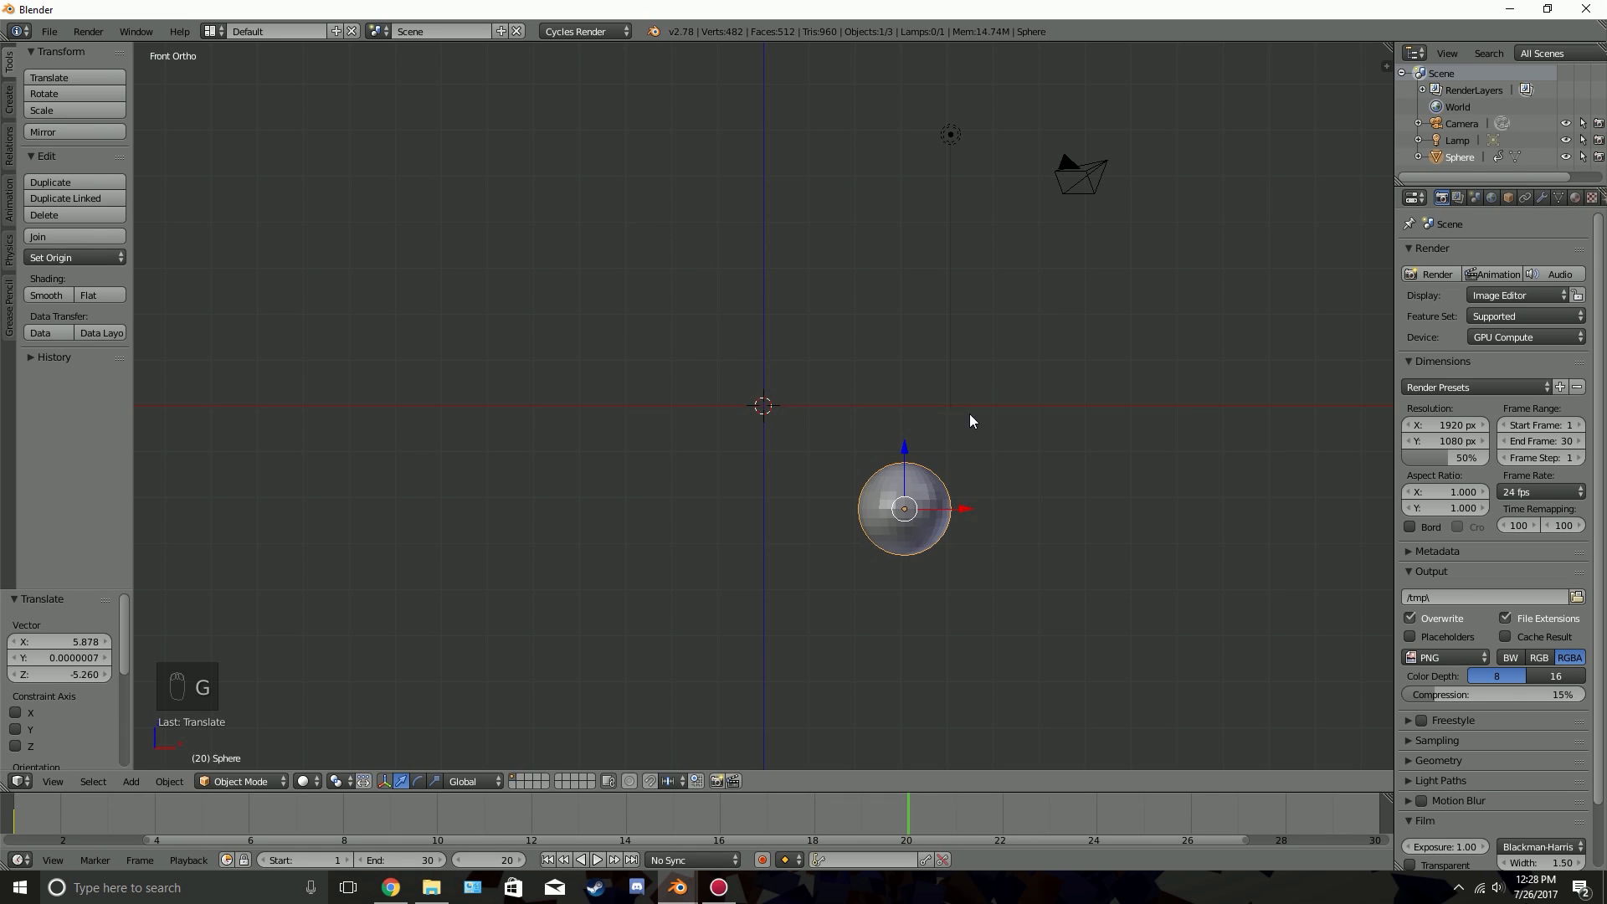
key("r")
key("r")
left_click(1226, 422)
key("r")
key("r")
left_click(990, 512)
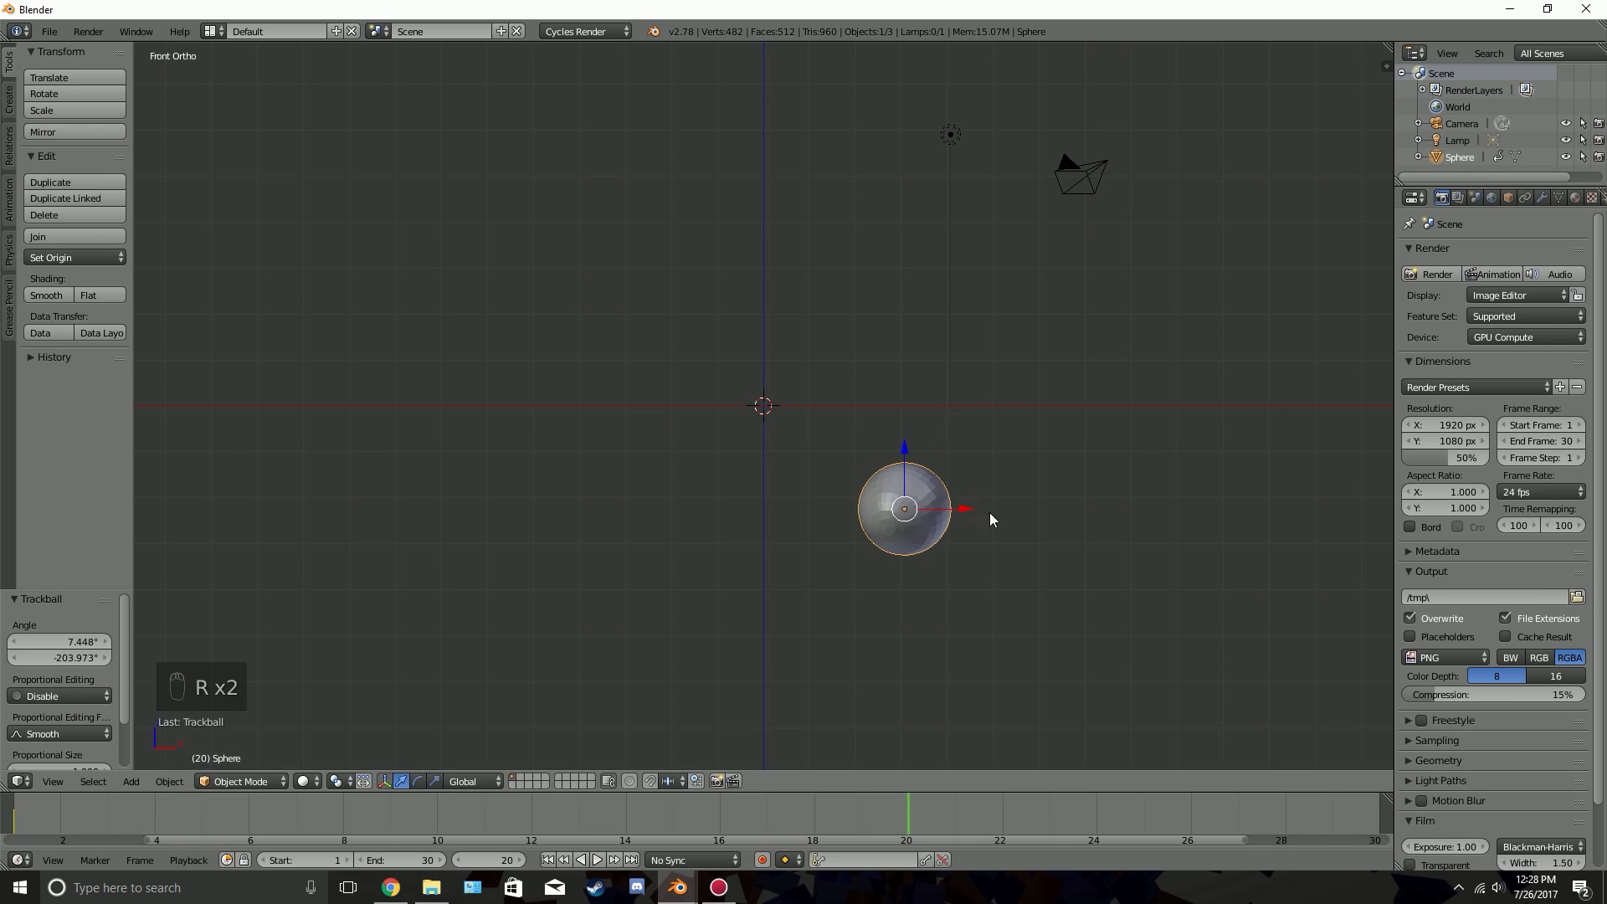
key("r")
key("r")
left_click(963, 468)
Insert a LocRot keyframe for the sphere at frame 20, and preview the animation from the first frame
key("i")
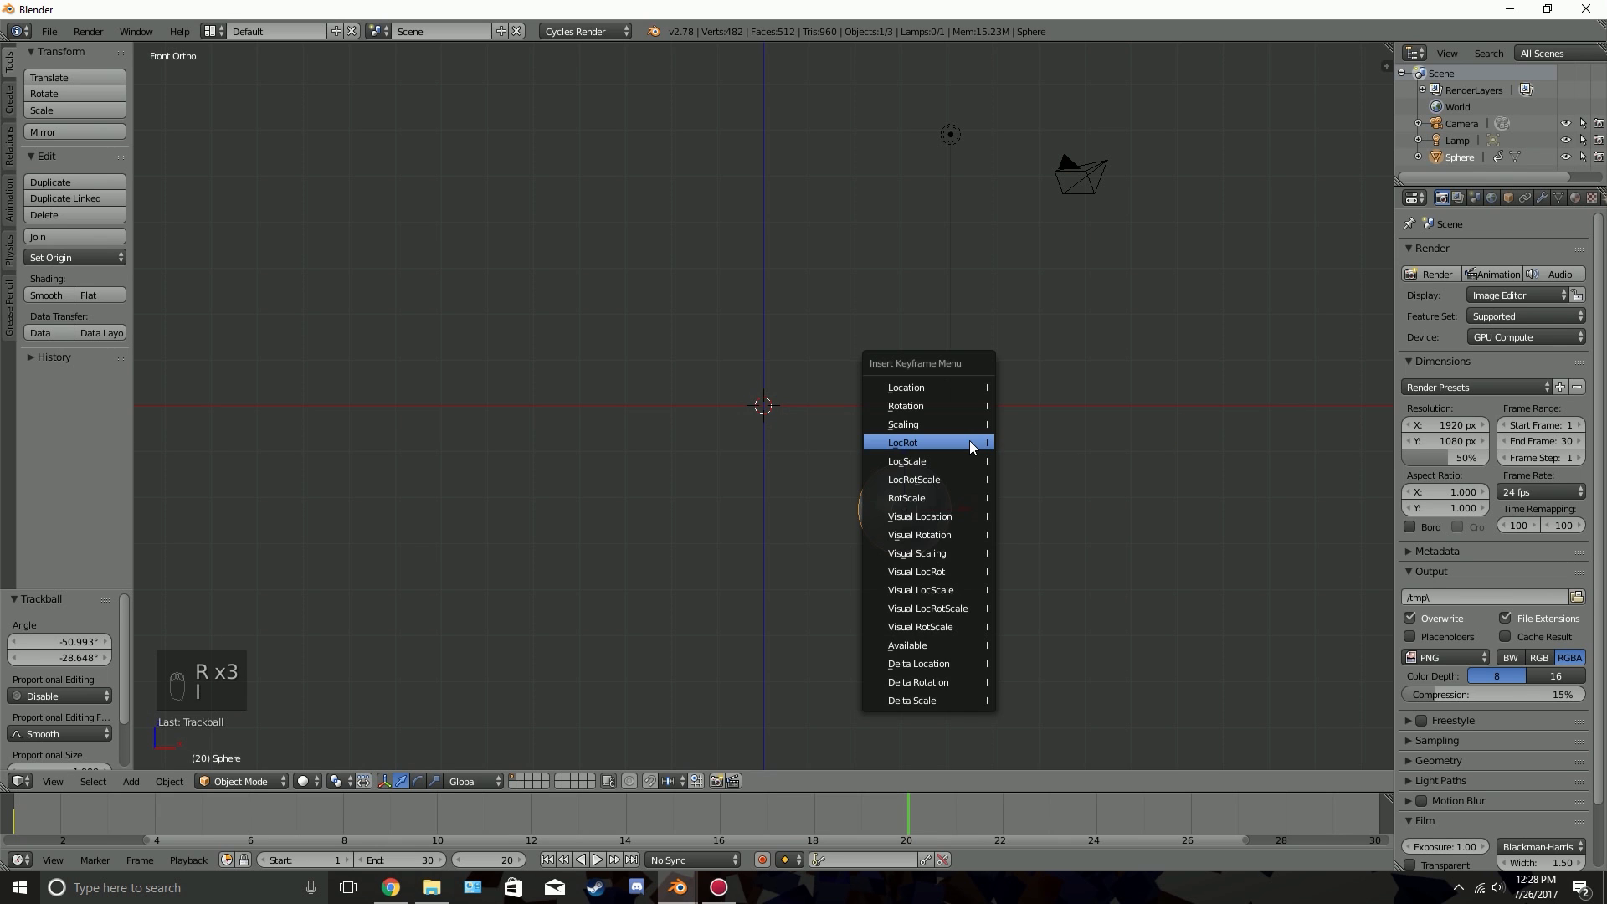
left_click(969, 440)
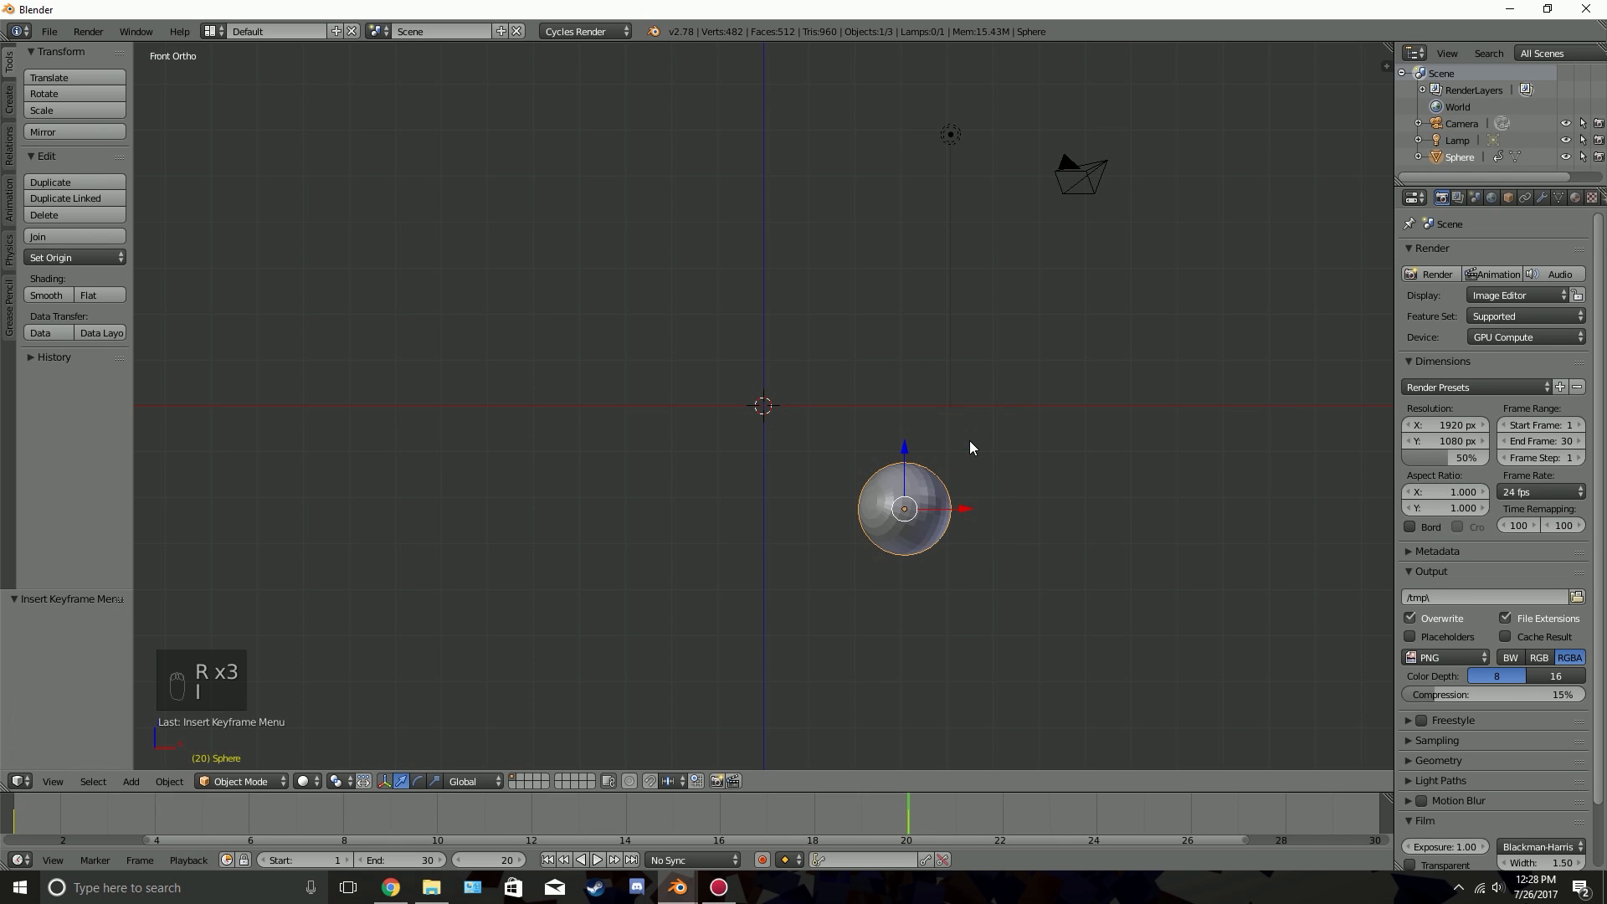
left_click(548, 859)
key("alt+a")
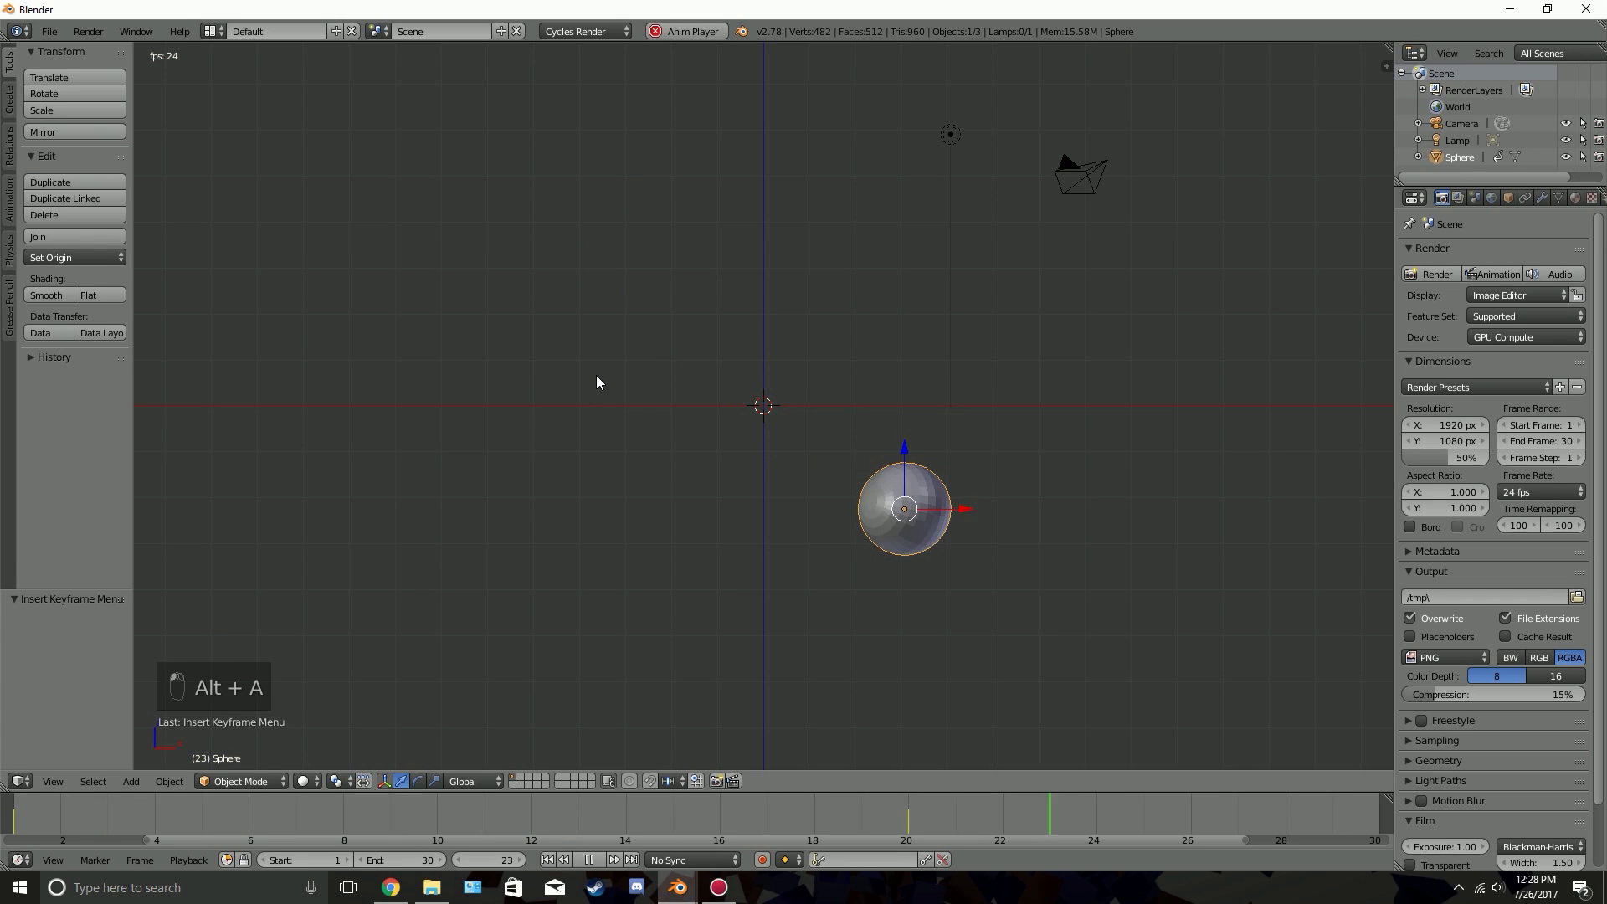
key("alt+a")
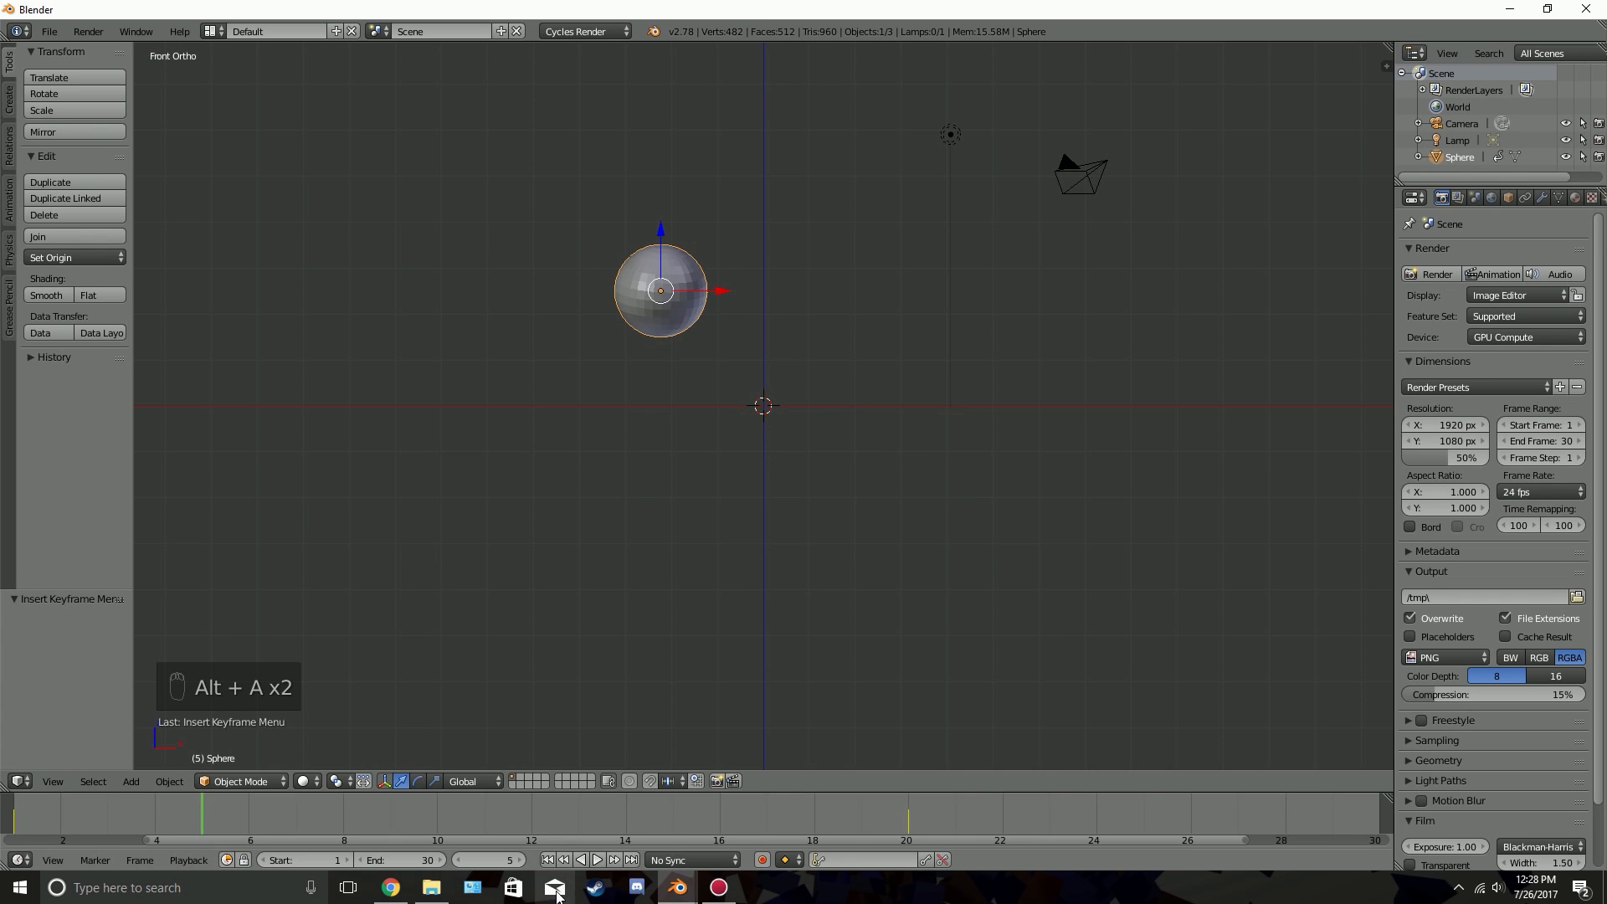
left_click(548, 860)
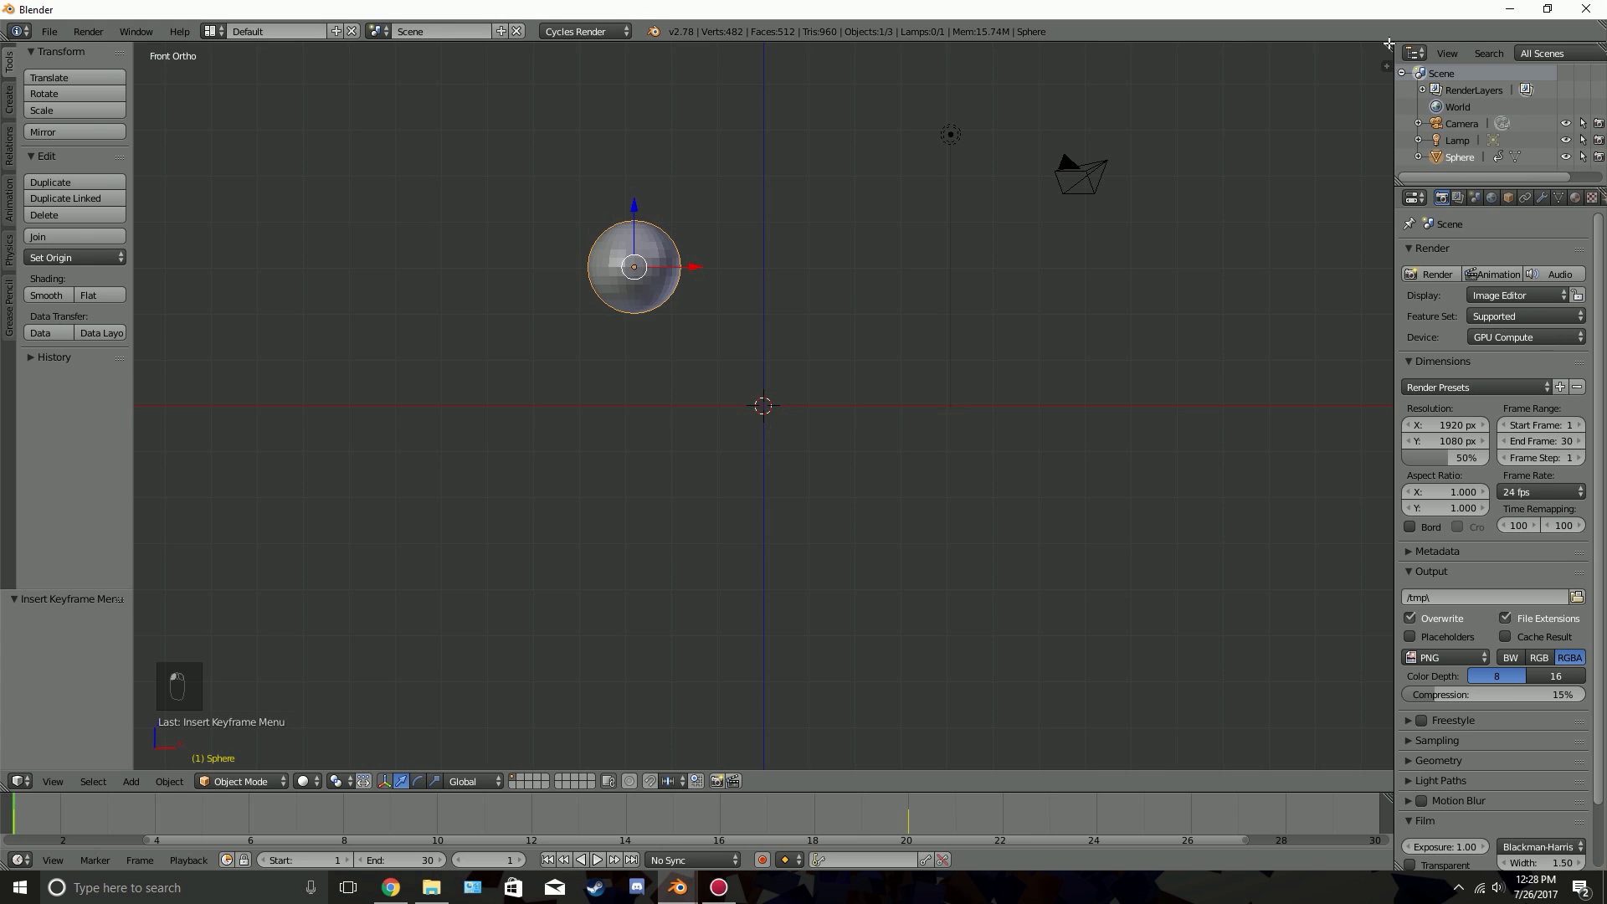
Split the 3D viewport vertically and show the sphere's animation curves in a Graph Editor with a widened curve area
left_click_drag(1390, 43, 959, 119)
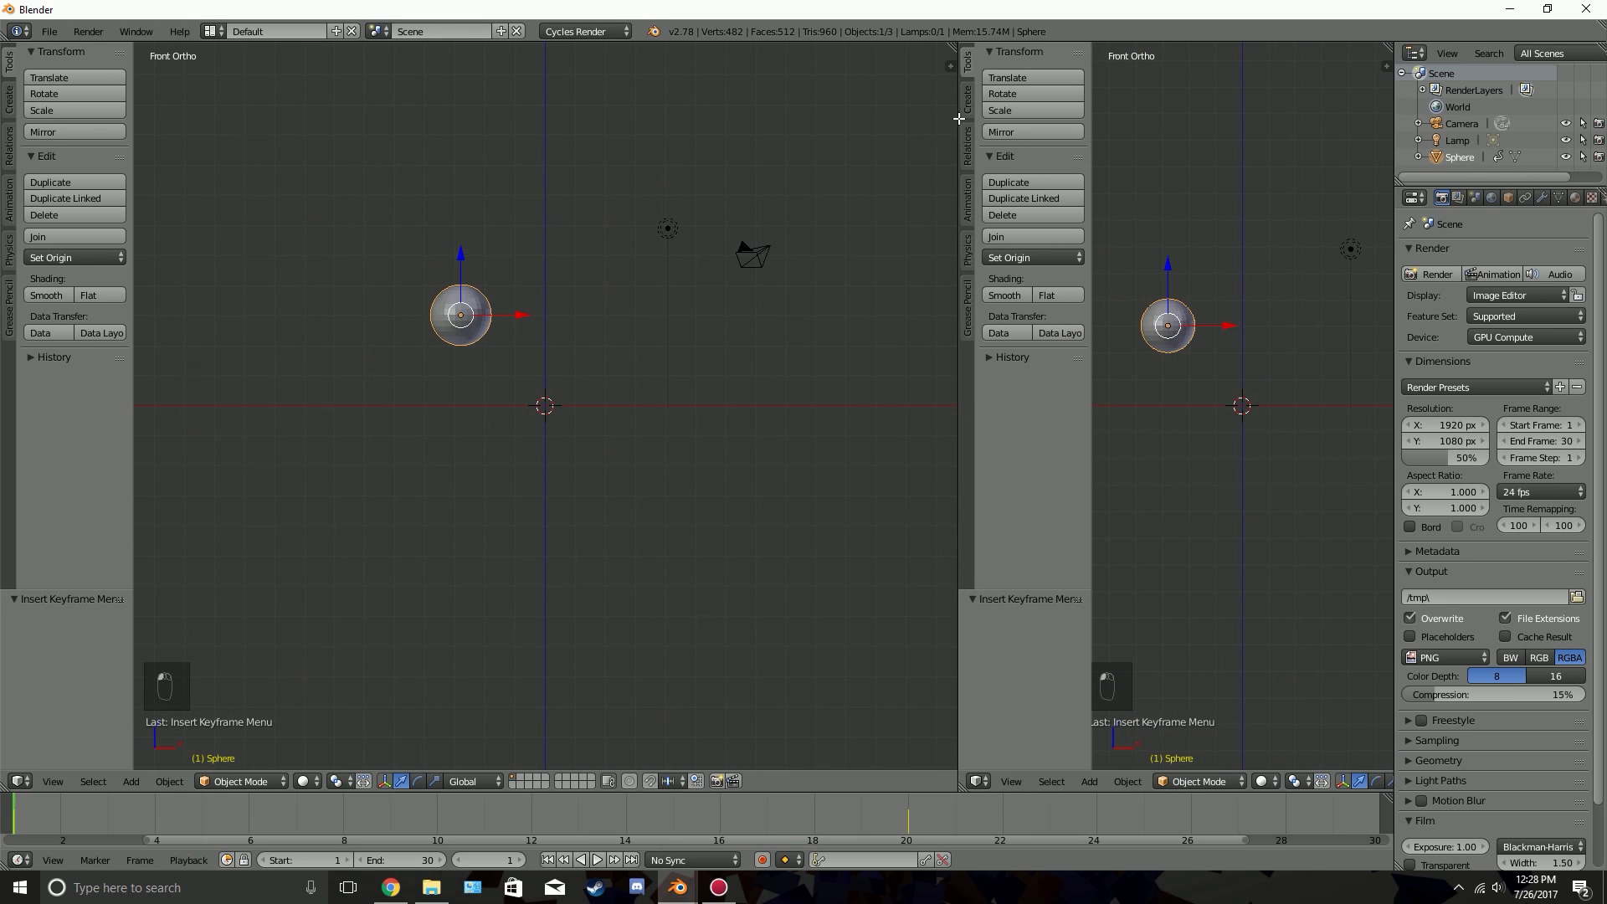
left_click(978, 781)
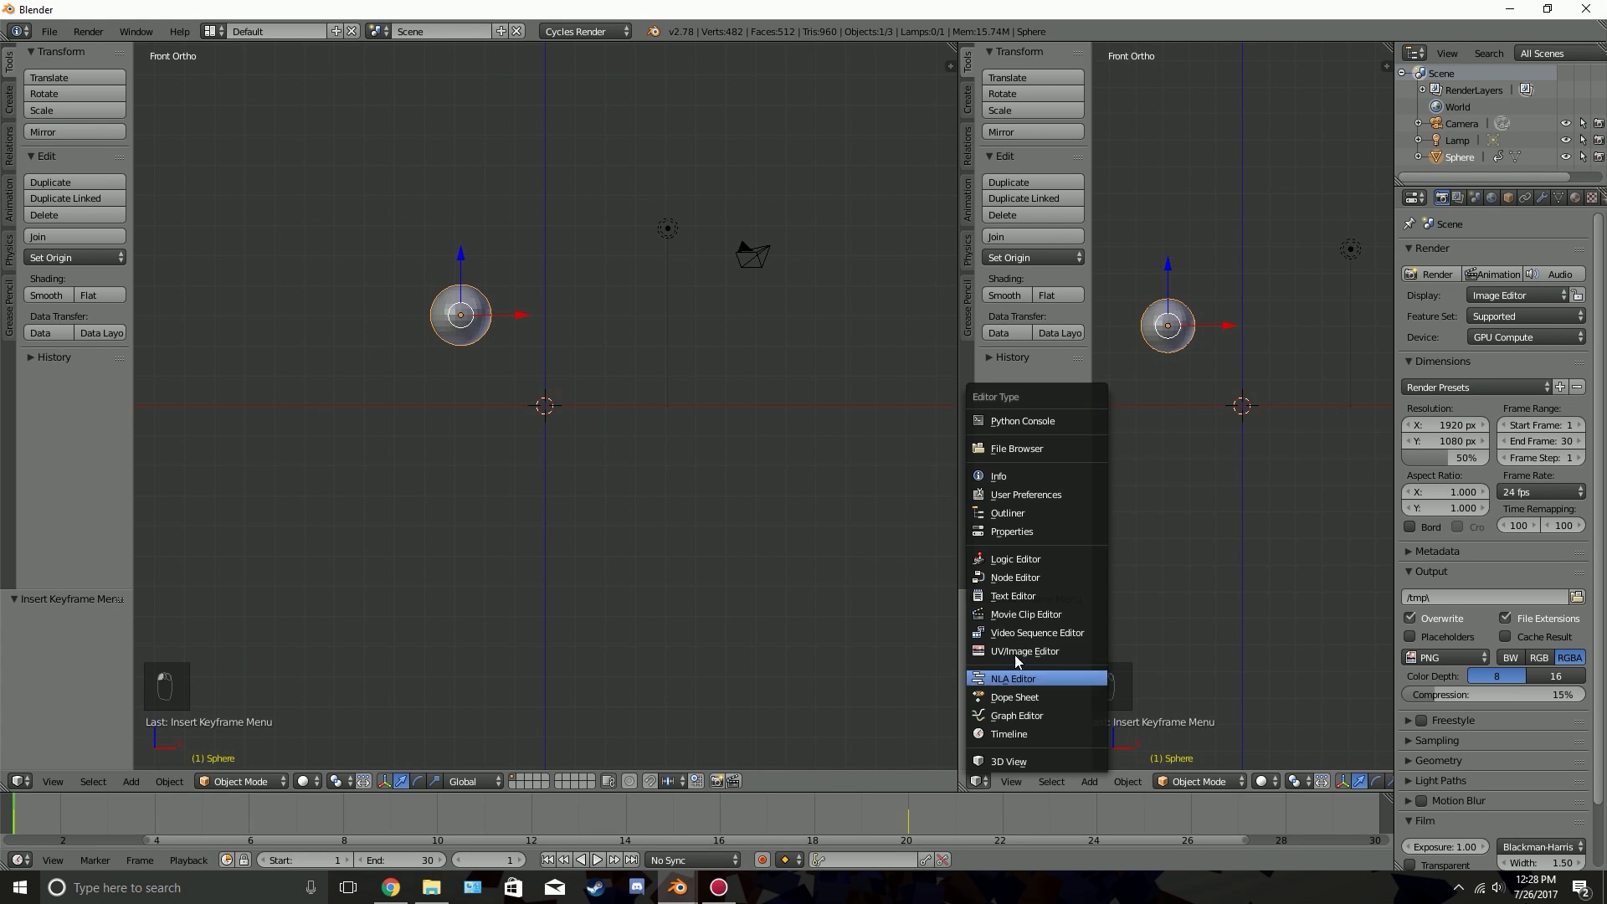
left_click(1028, 717)
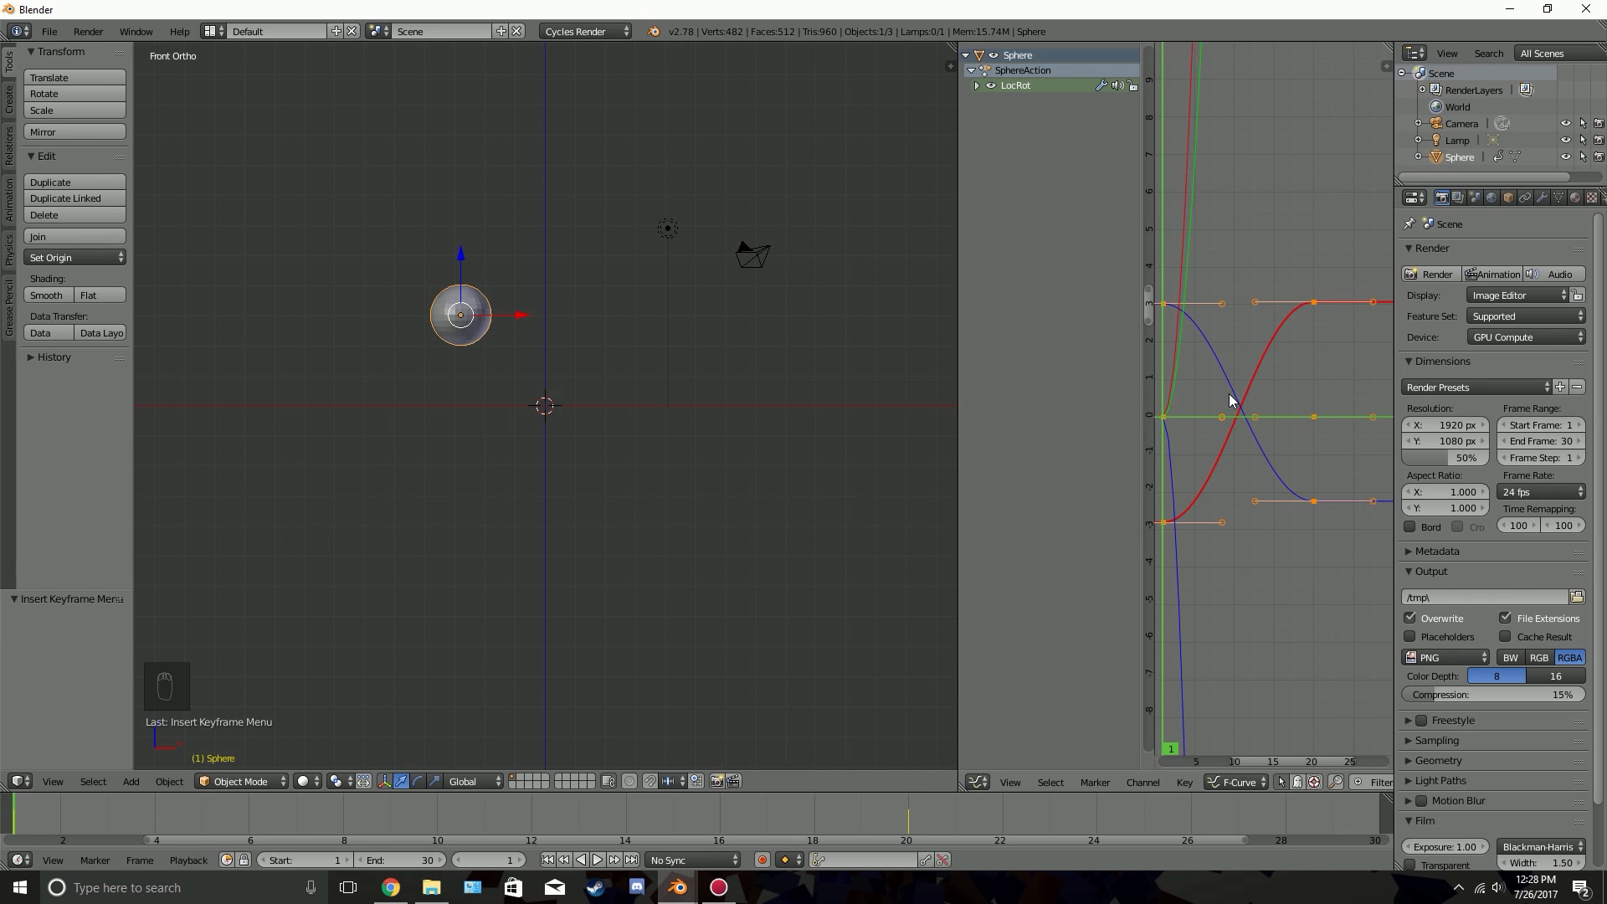
middle_click_drag(1231, 400, 1313, 387)
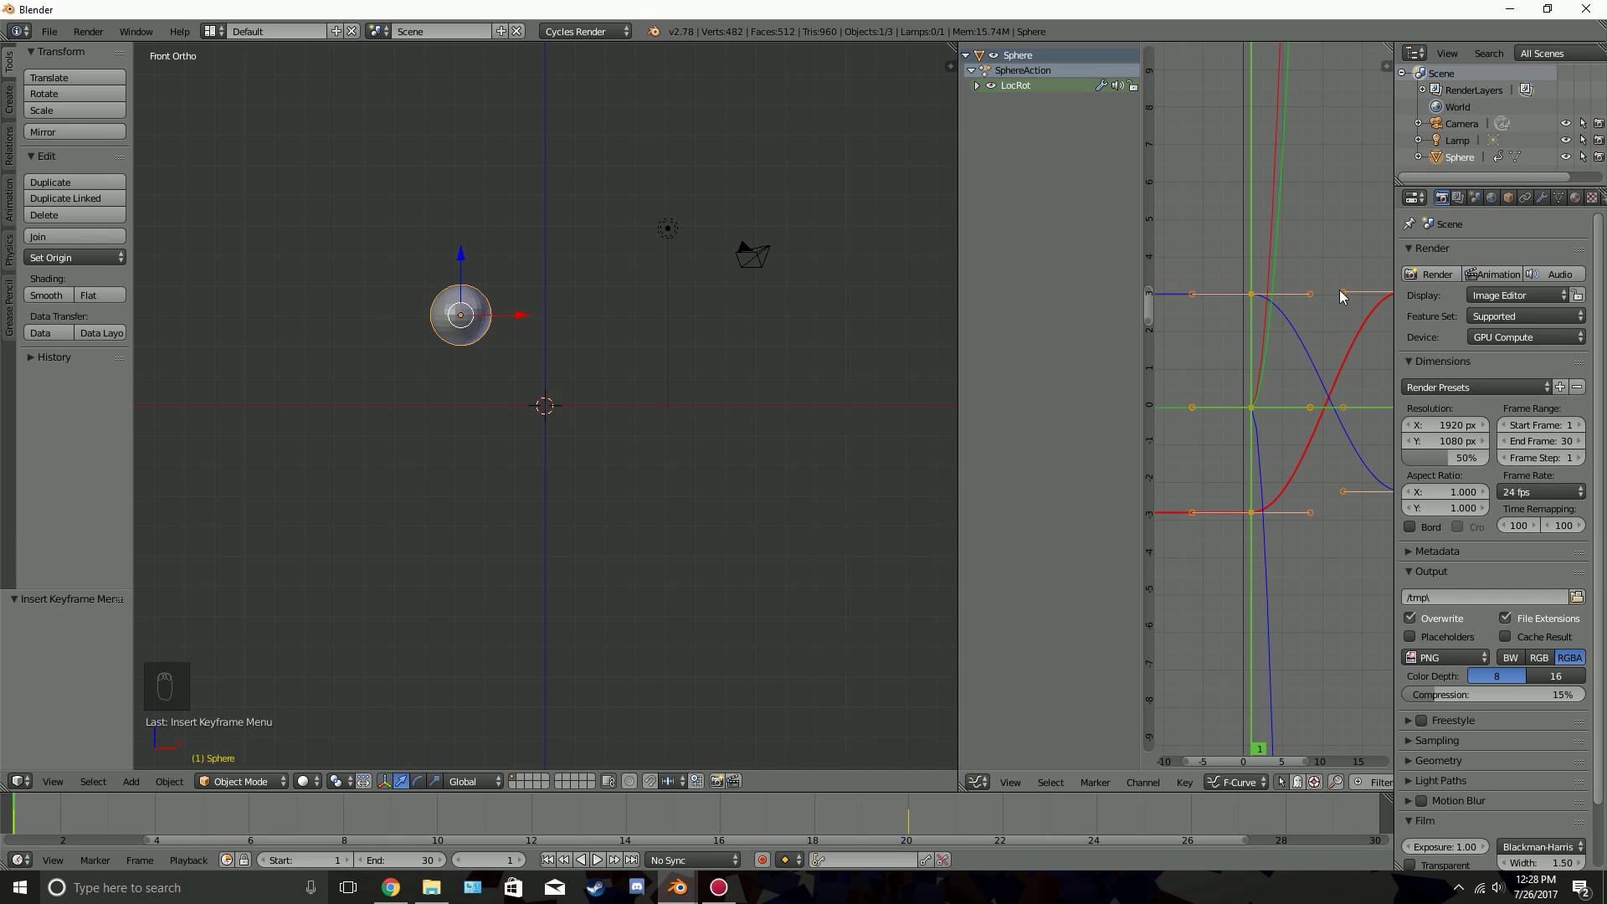
left_click_drag(1140, 264, 1072, 267)
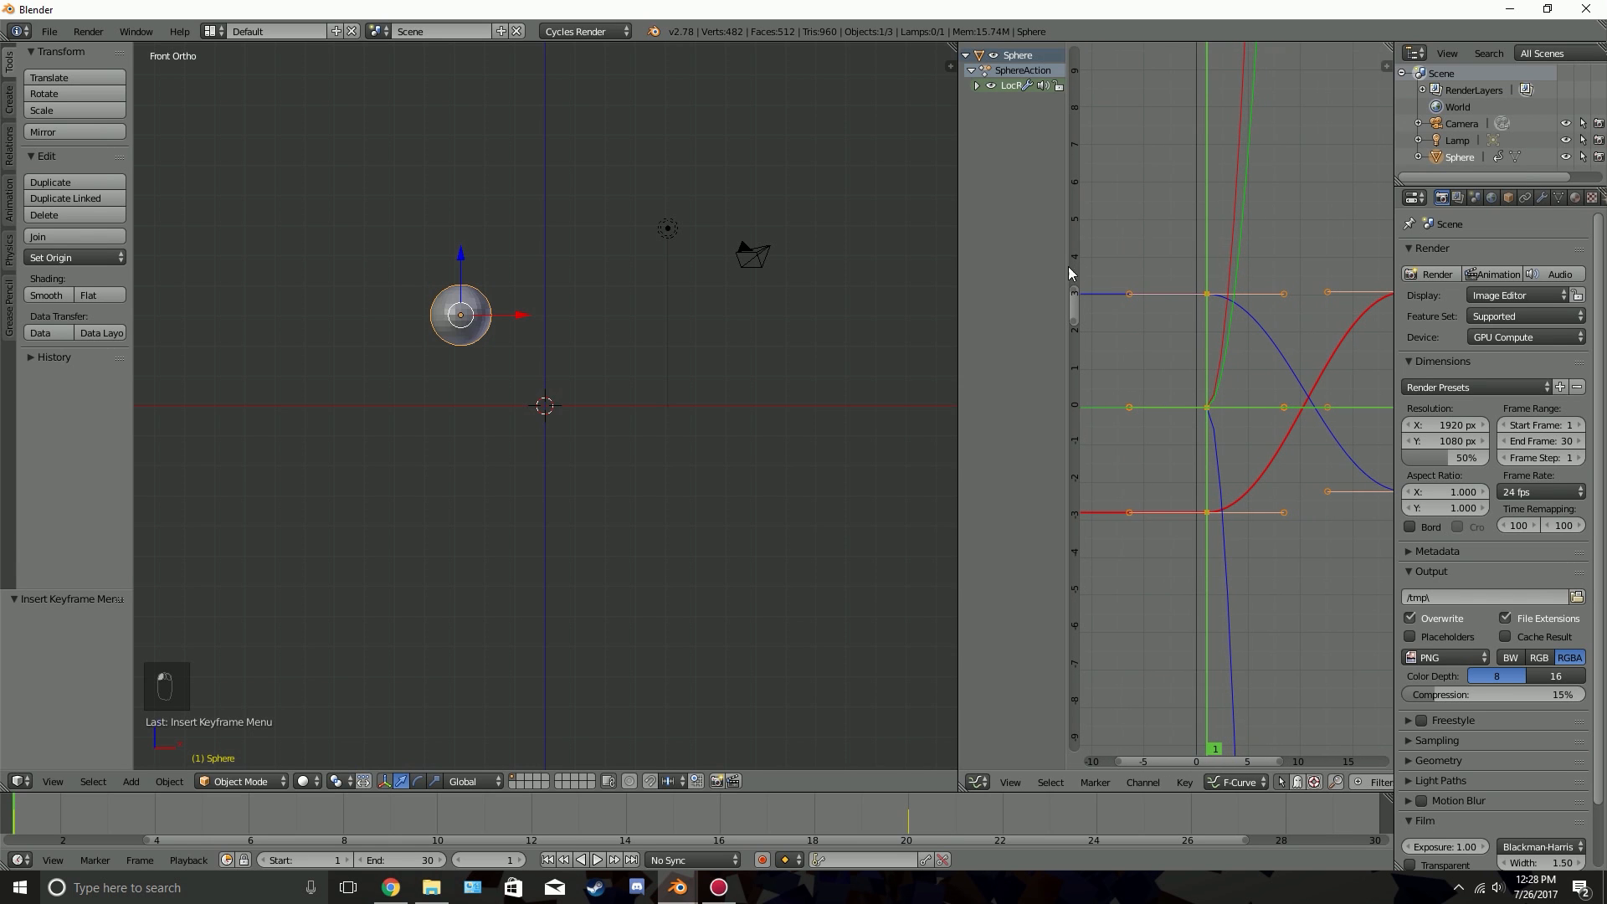
scroll(578, 303, "up", 2)
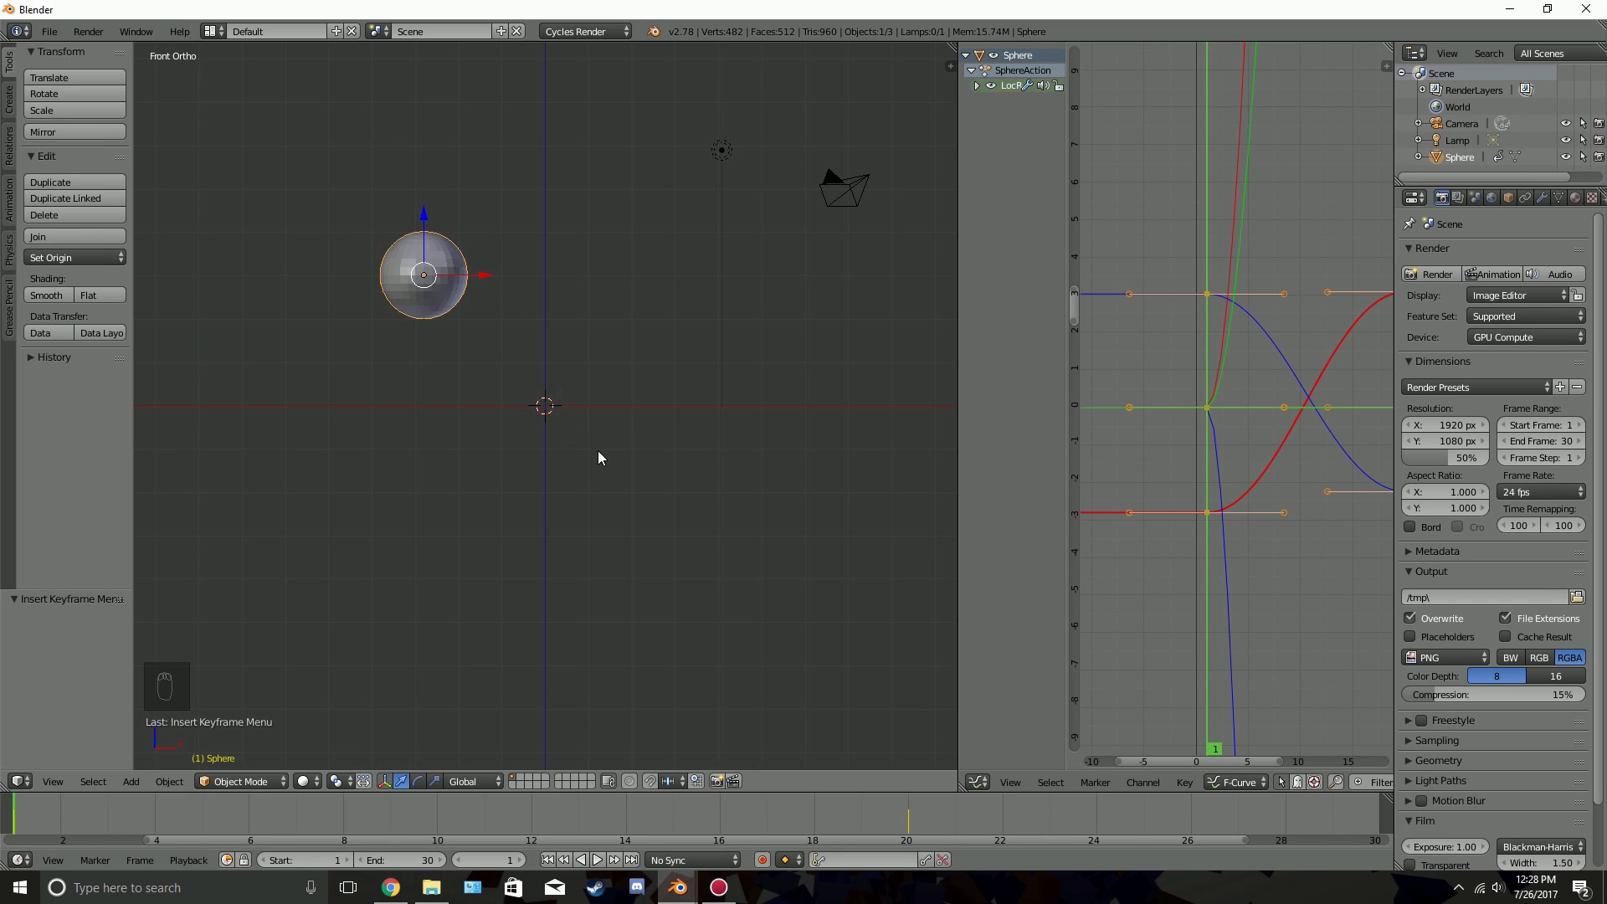
Set the interpolation of the sphere's keyframes to Linear, preview the motion and return to frame 1
scroll(1264, 435, "down", 2)
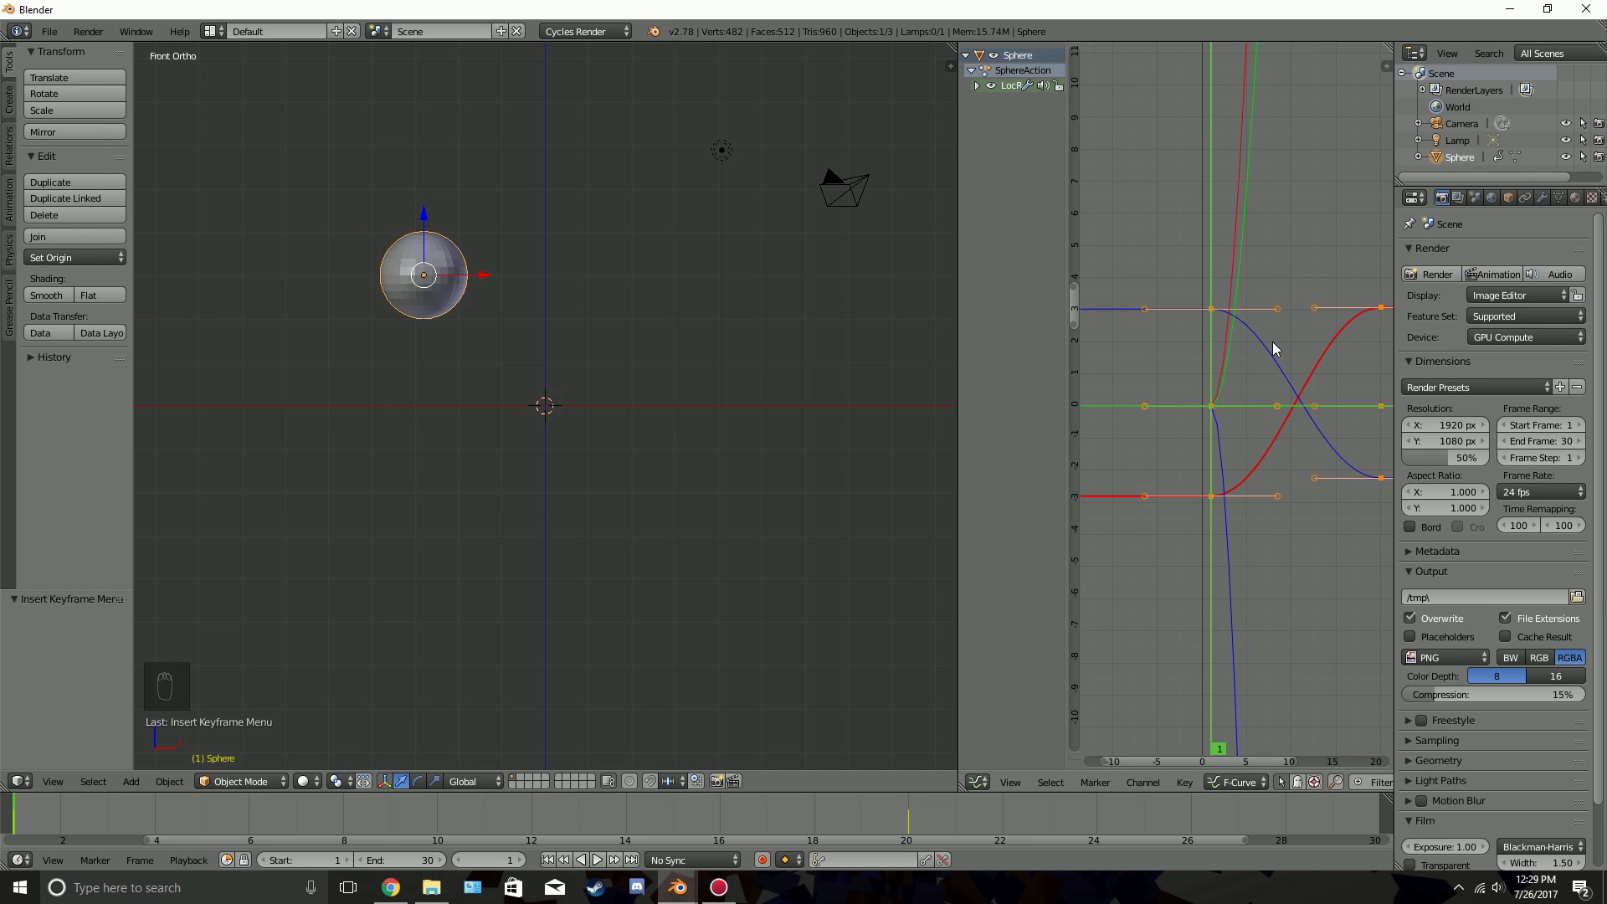
key("t")
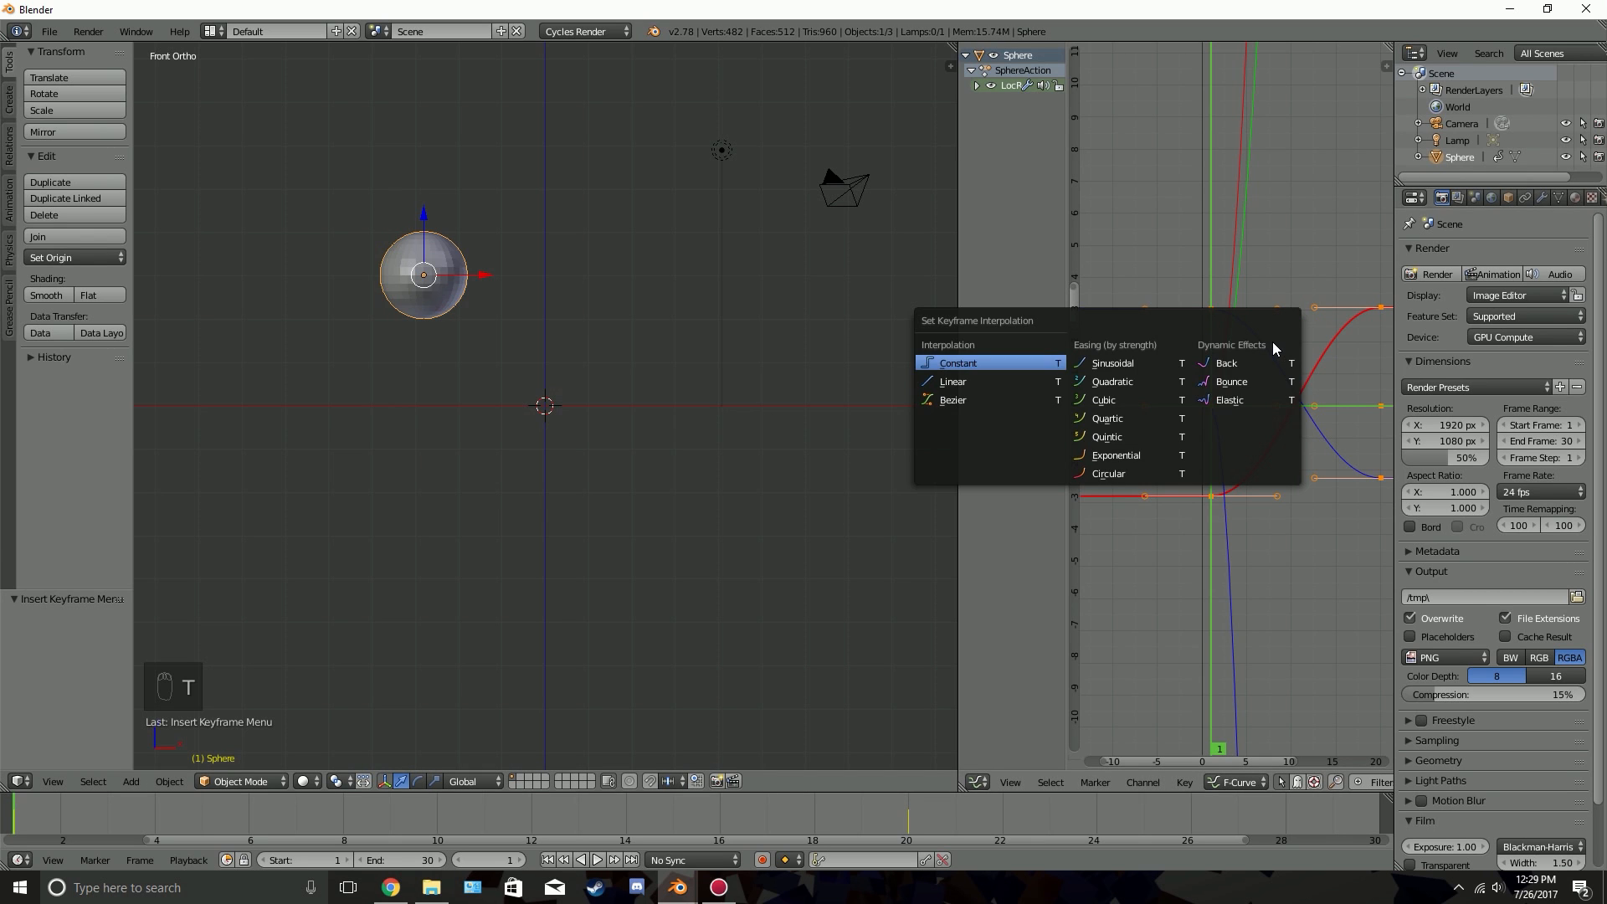
left_click(990, 384)
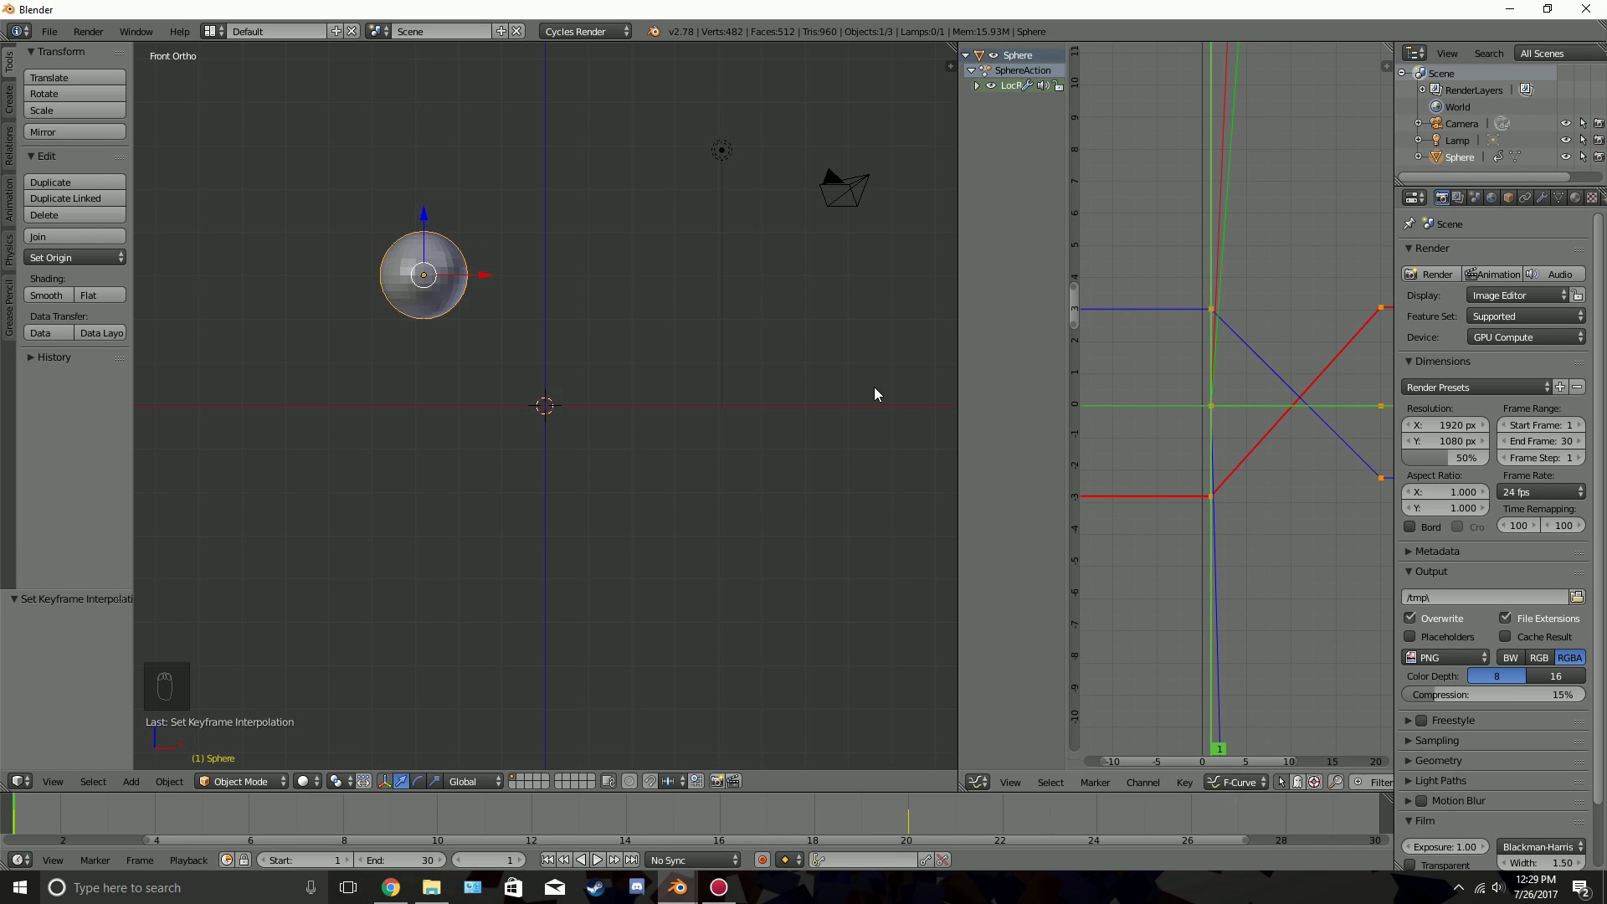
key("alt+a")
key("alt+a")
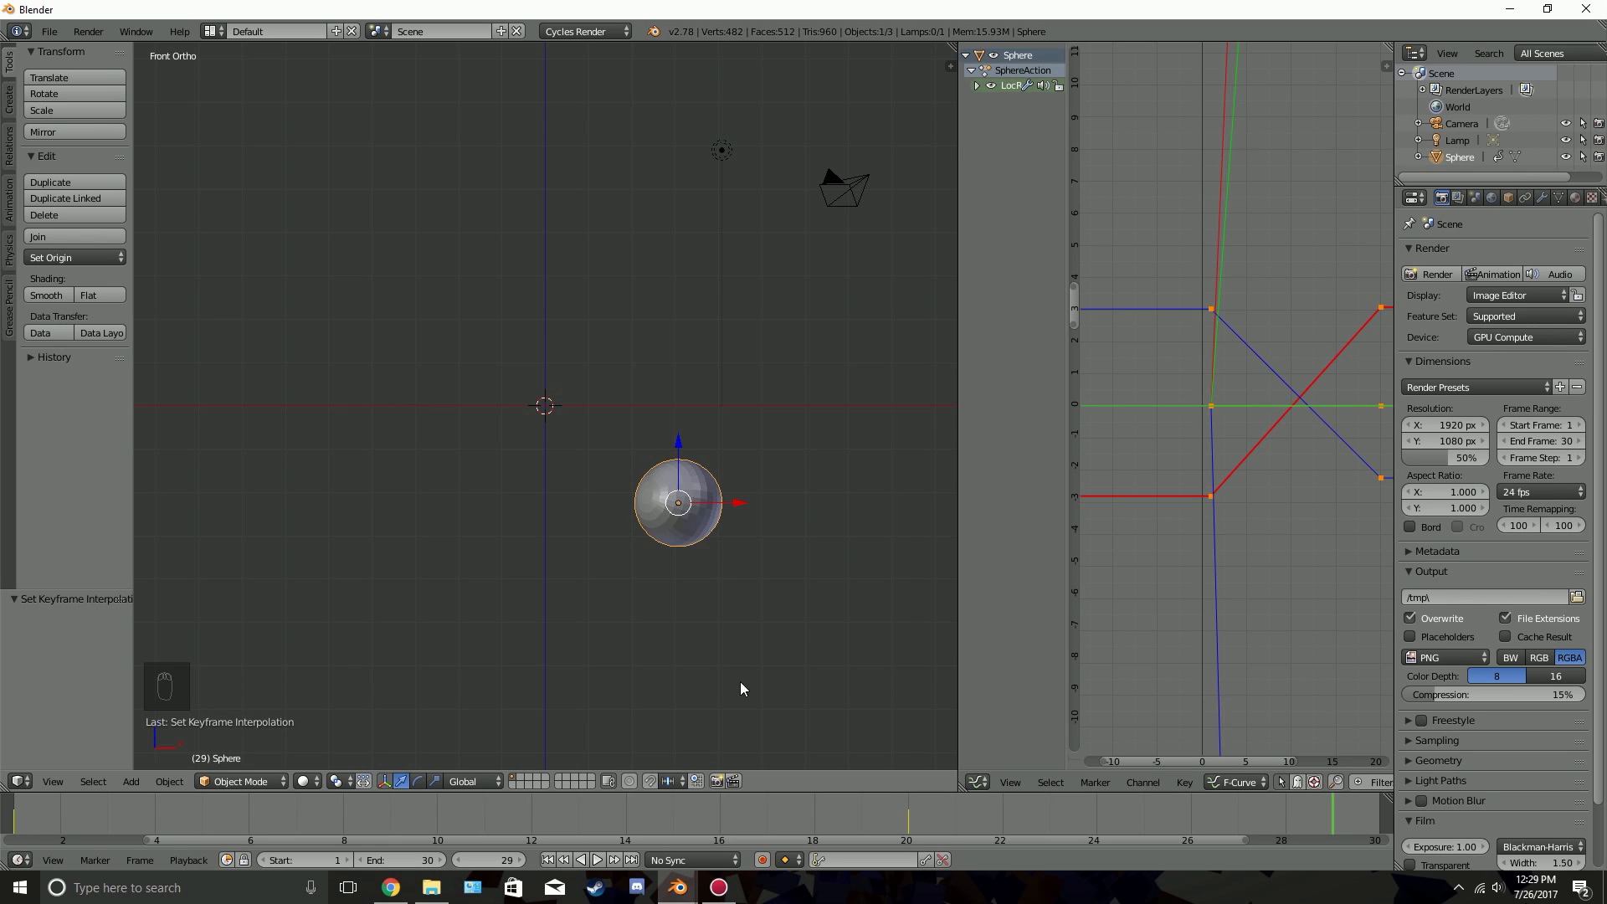
left_click(547, 860)
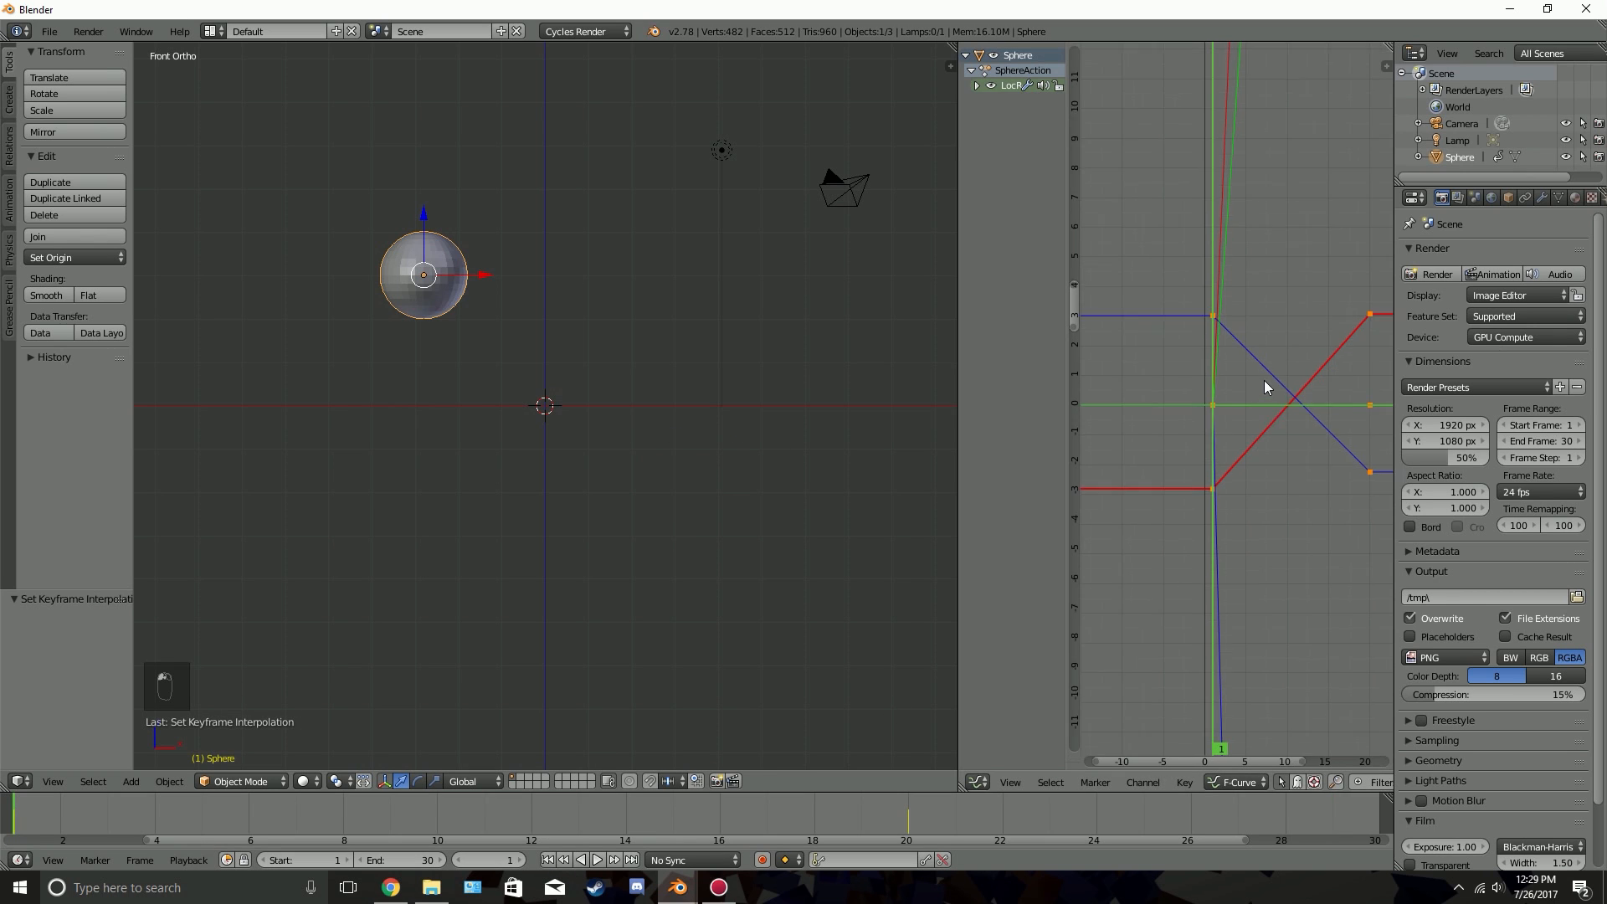
Merge the Graph Editor area back into a single 3D viewport
scroll(1264, 386, "down", 1)
left_click_drag(953, 46, 1023, 53)
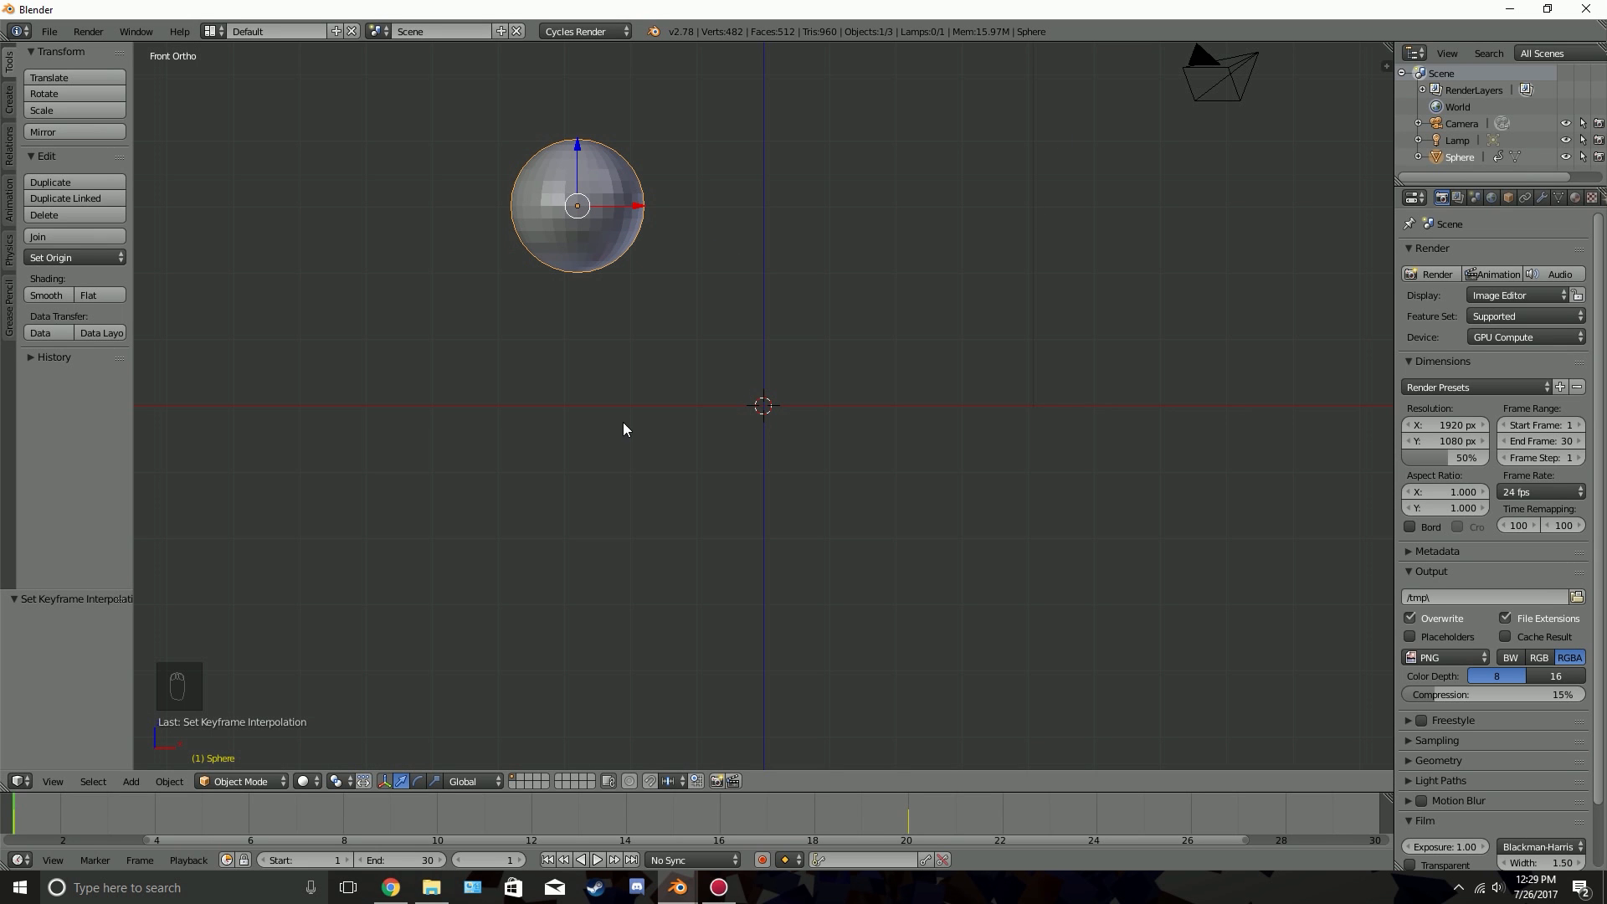
scroll(530, 276, "down", 2)
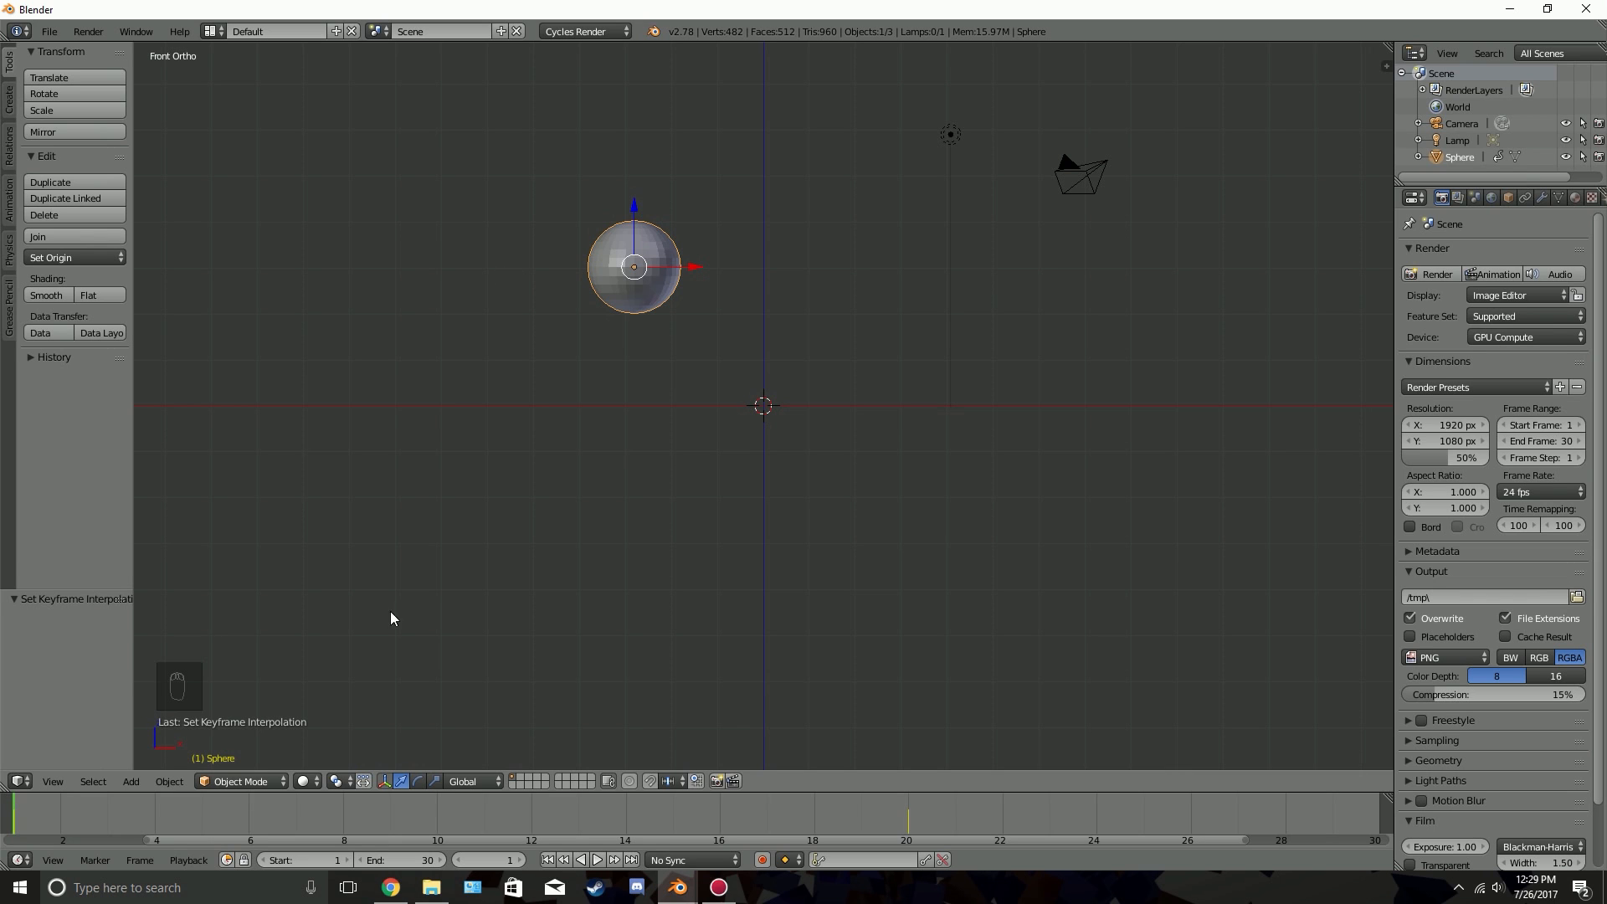
Apply the Quick Smoke effect to the sphere, preview the simulation and return to the first frame
left_click(172, 782)
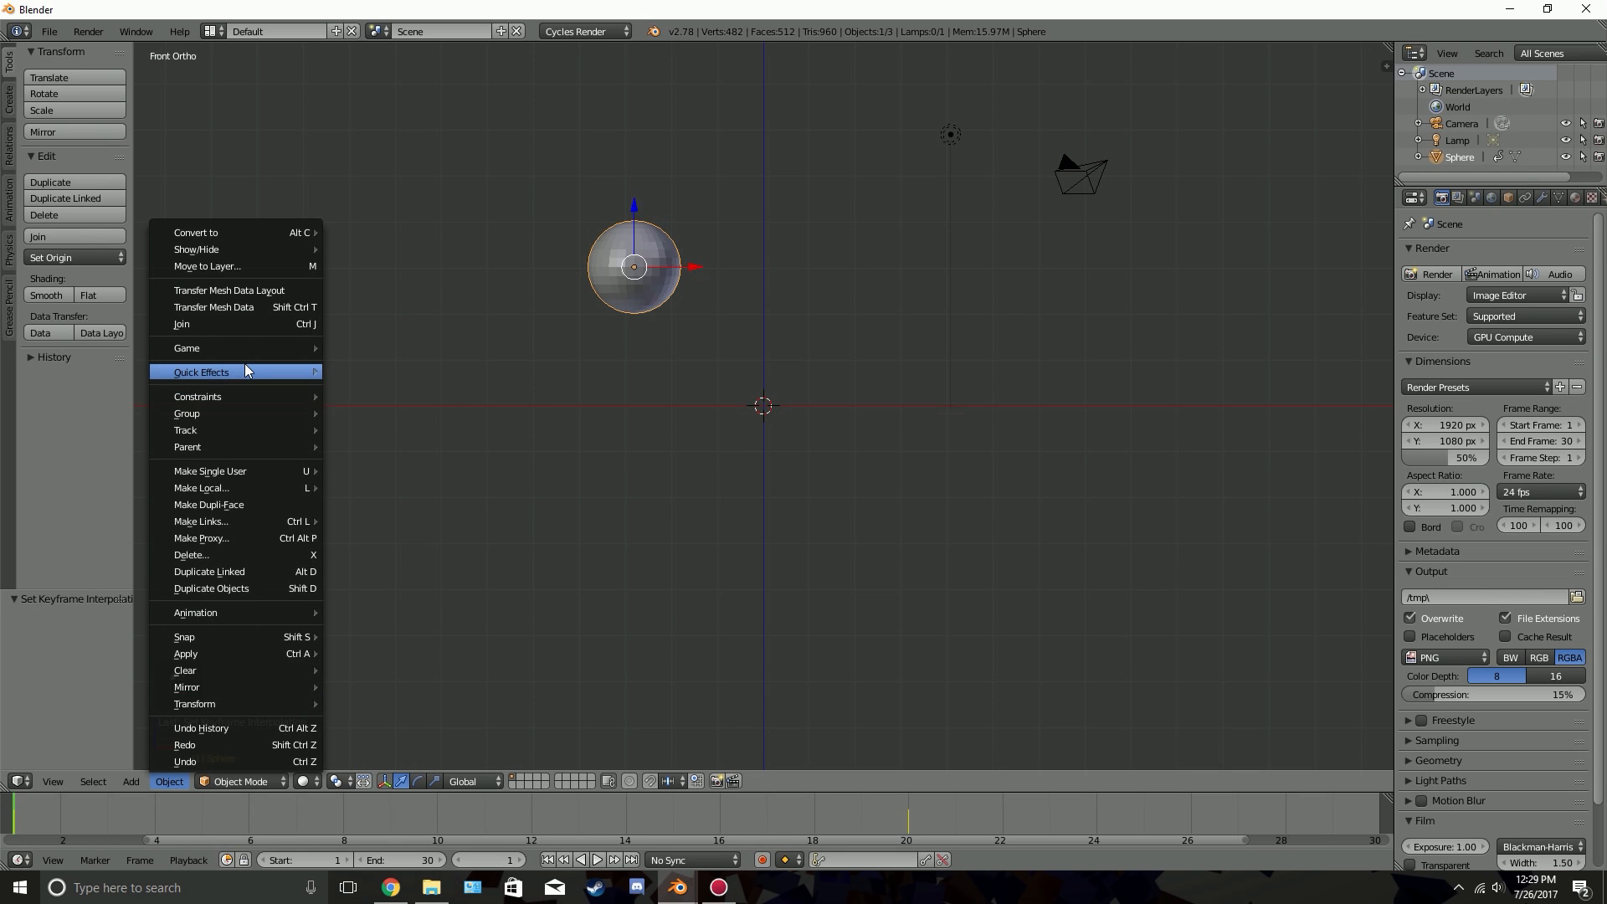
mouse_move(264, 369)
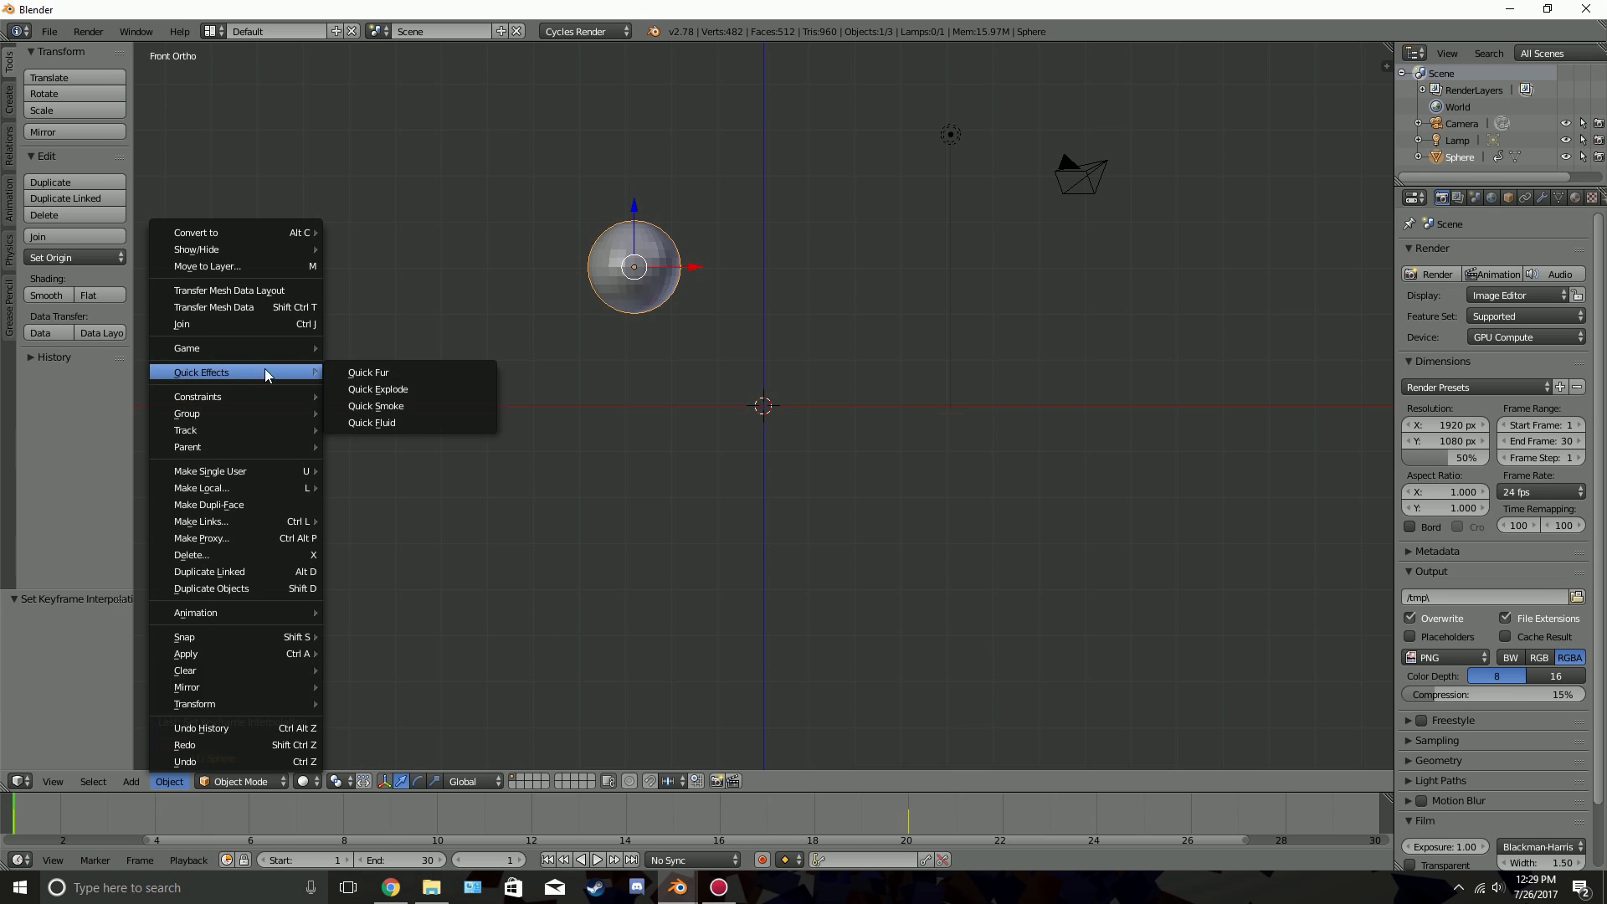
left_click(377, 404)
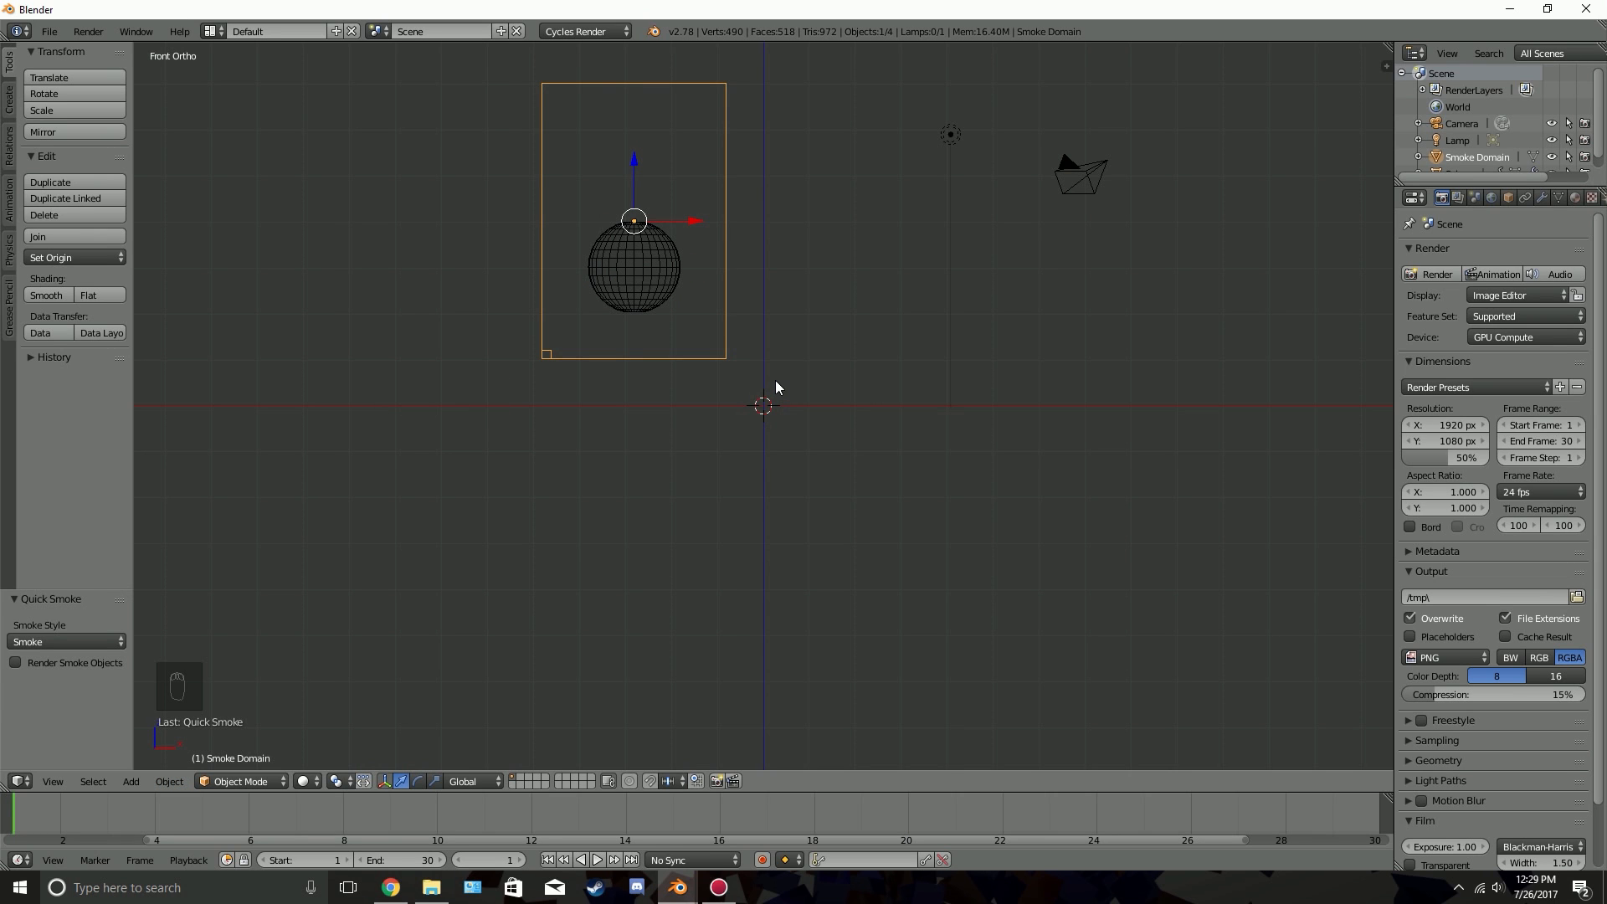
key("alt+a")
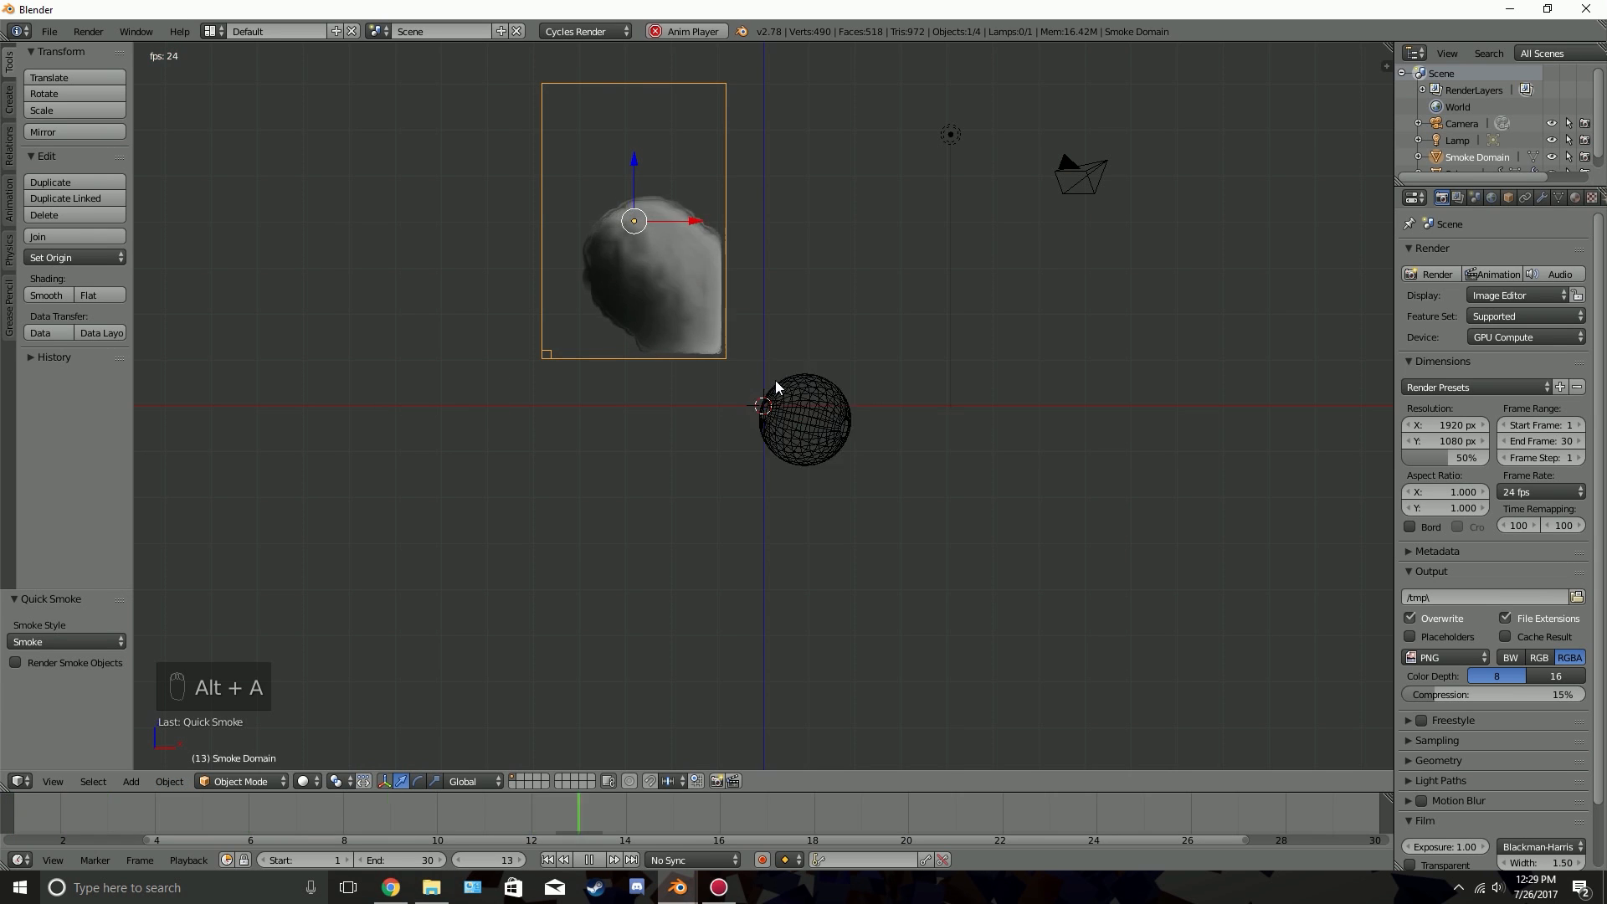
key("alt+a")
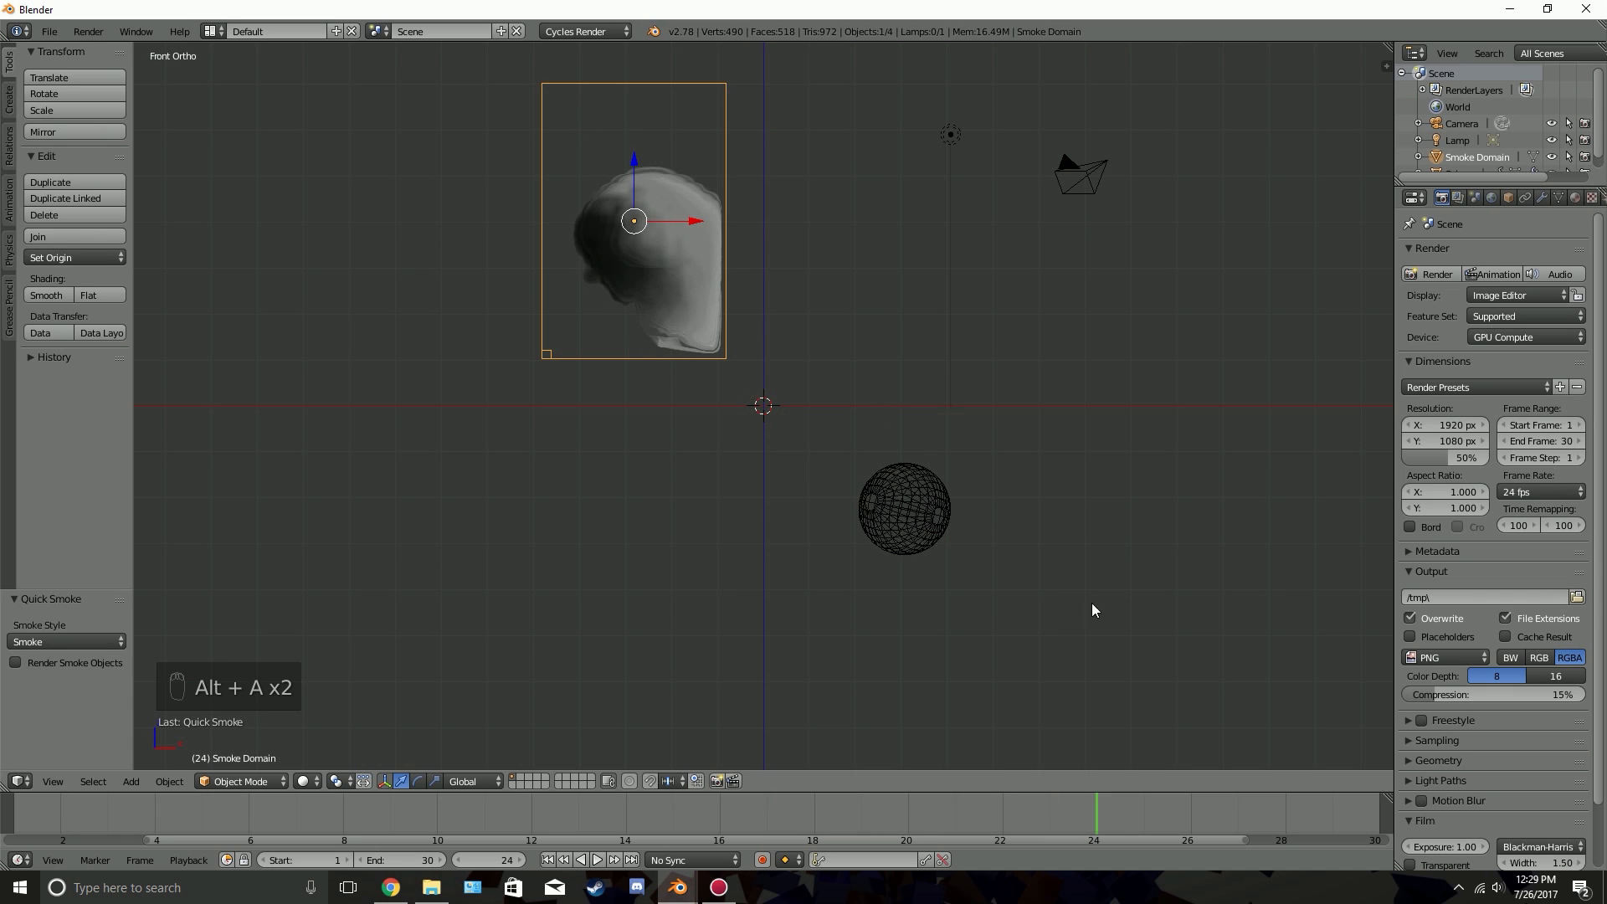
left_click(547, 860)
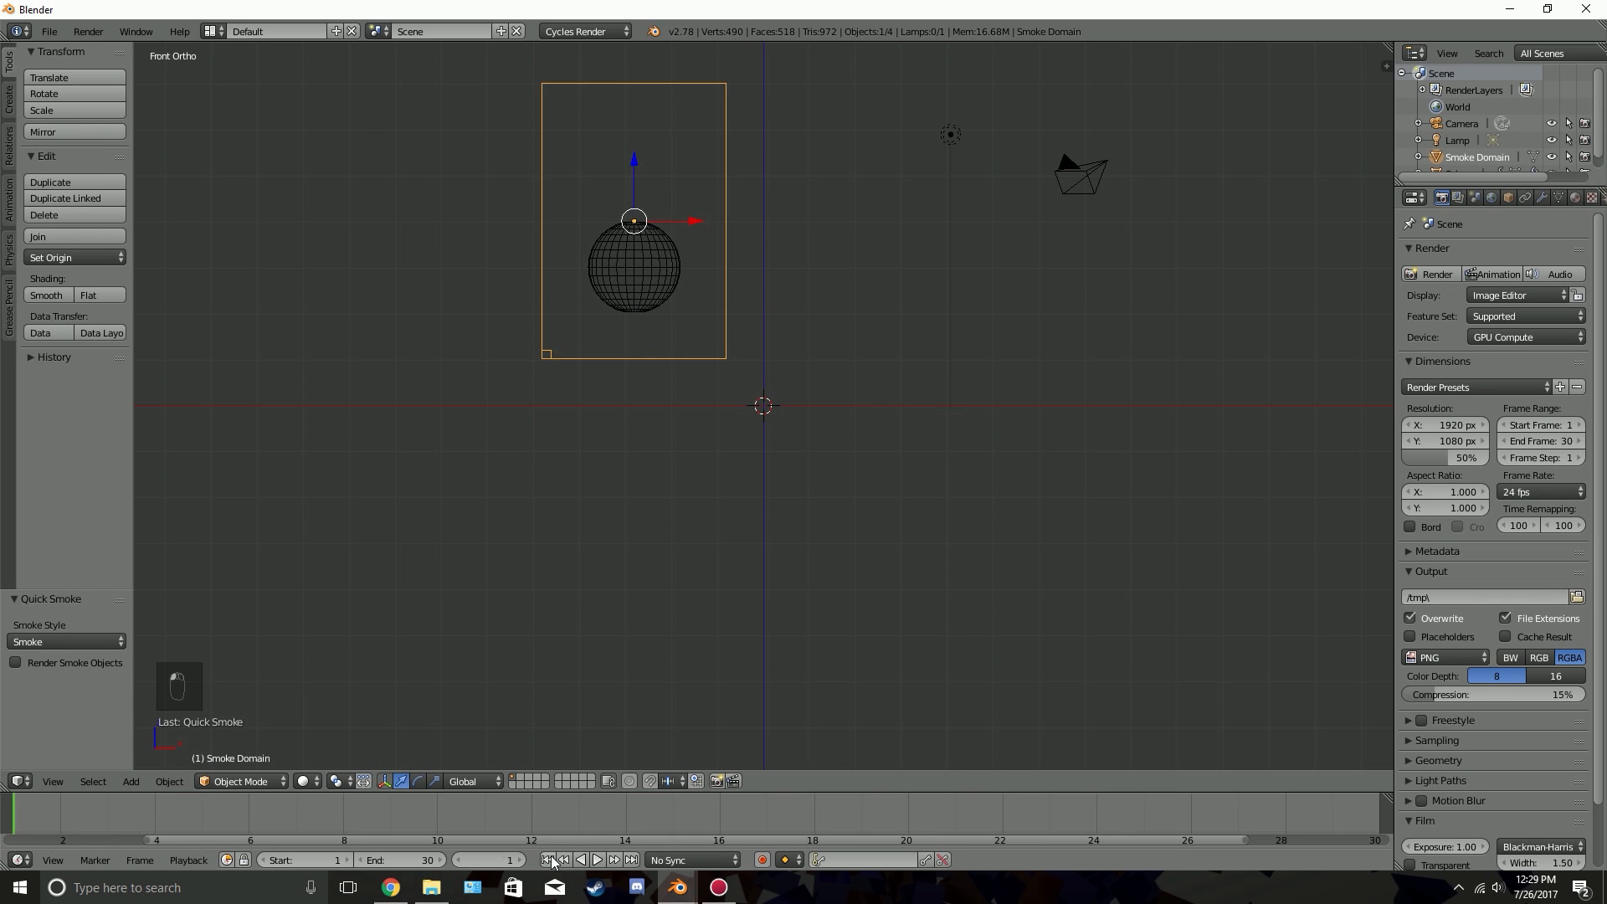
Enter Edit Mode on the smoke domain and try to move its bottom vertices downward in solid shading
key("Tab")
key("a")
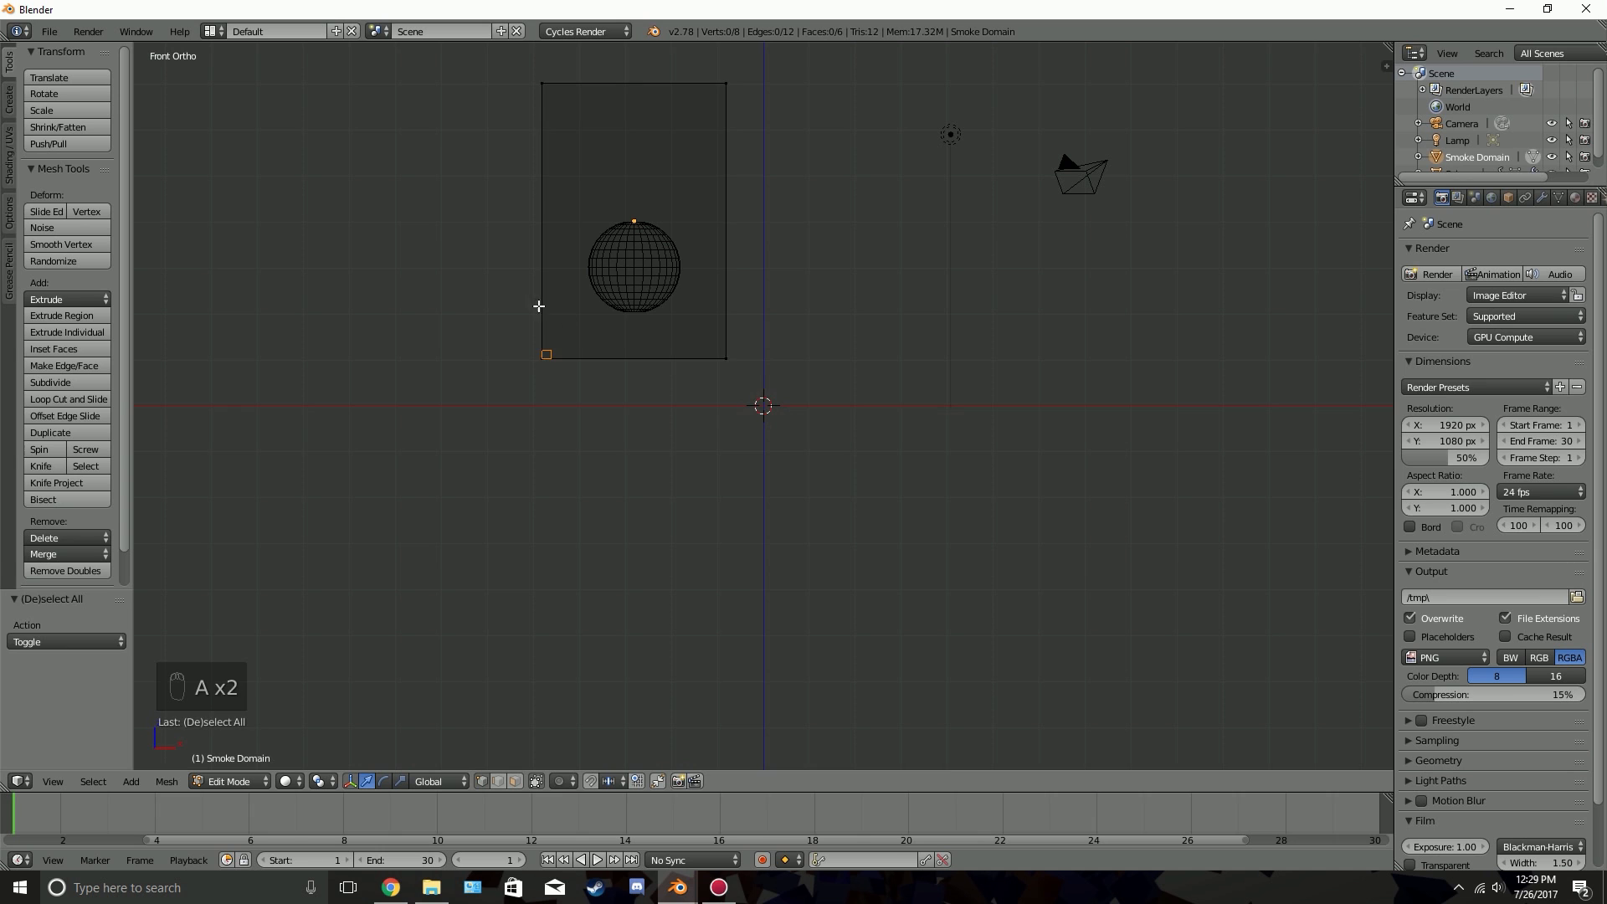
key("b")
left_click_drag(485, 292, 951, 515)
left_click_drag(635, 298, 625, 477)
right_click(625, 478)
scroll(709, 449, "down", 1)
scroll(709, 449, "down", 1)
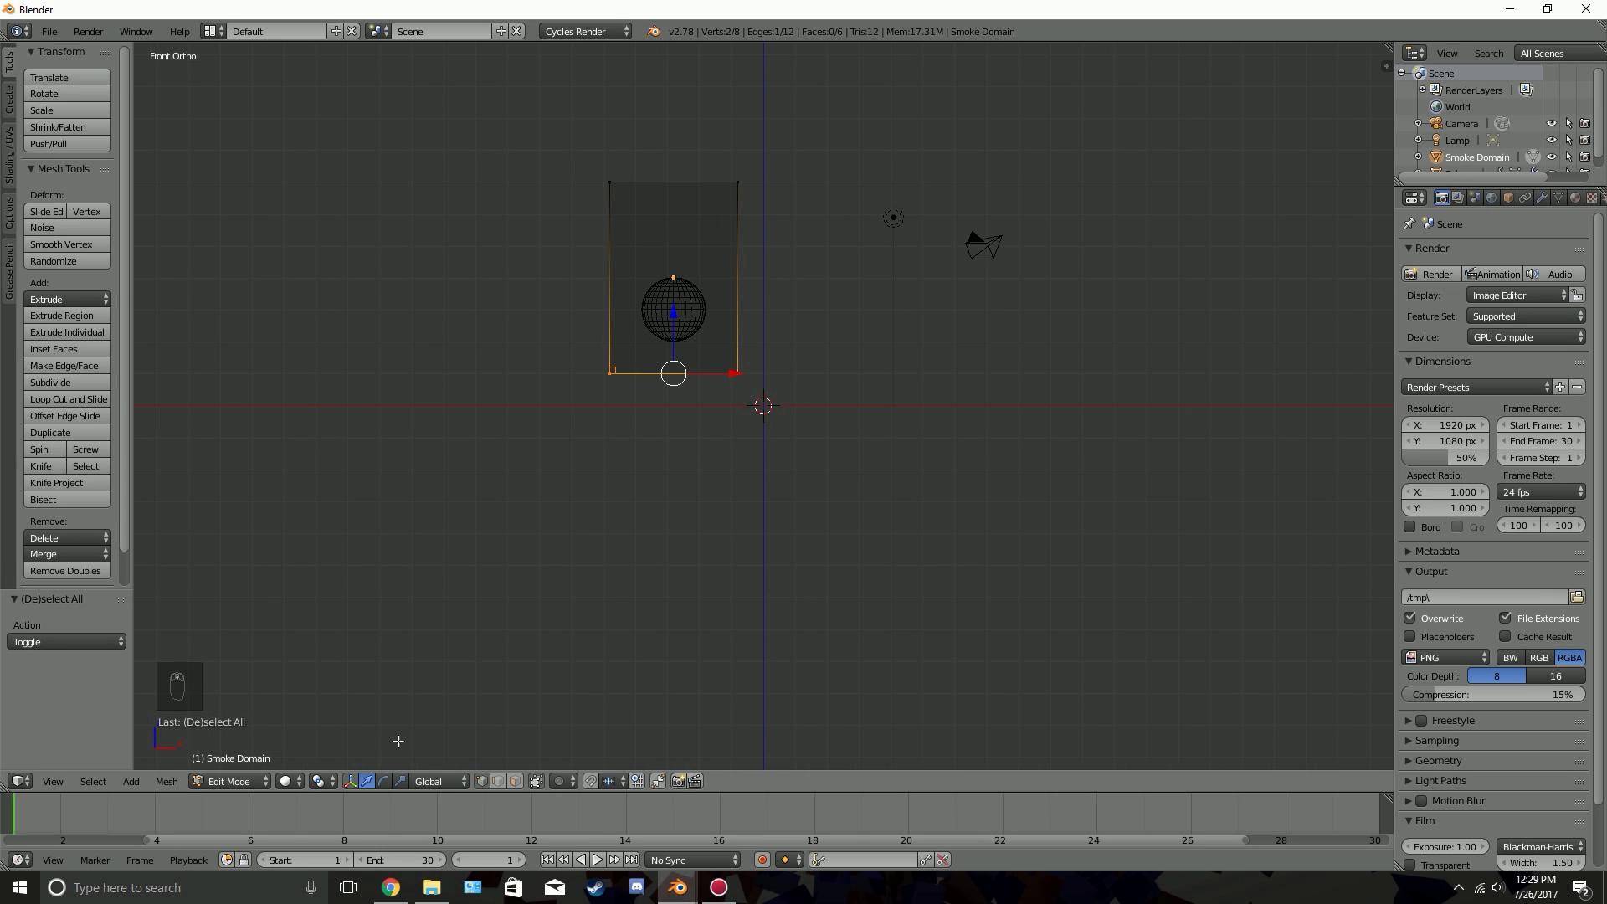
Compare solid and wireframe shading on the smoke domain from an angled view, ending with the viewport in Wireframe
left_click(289, 782)
left_click(316, 740)
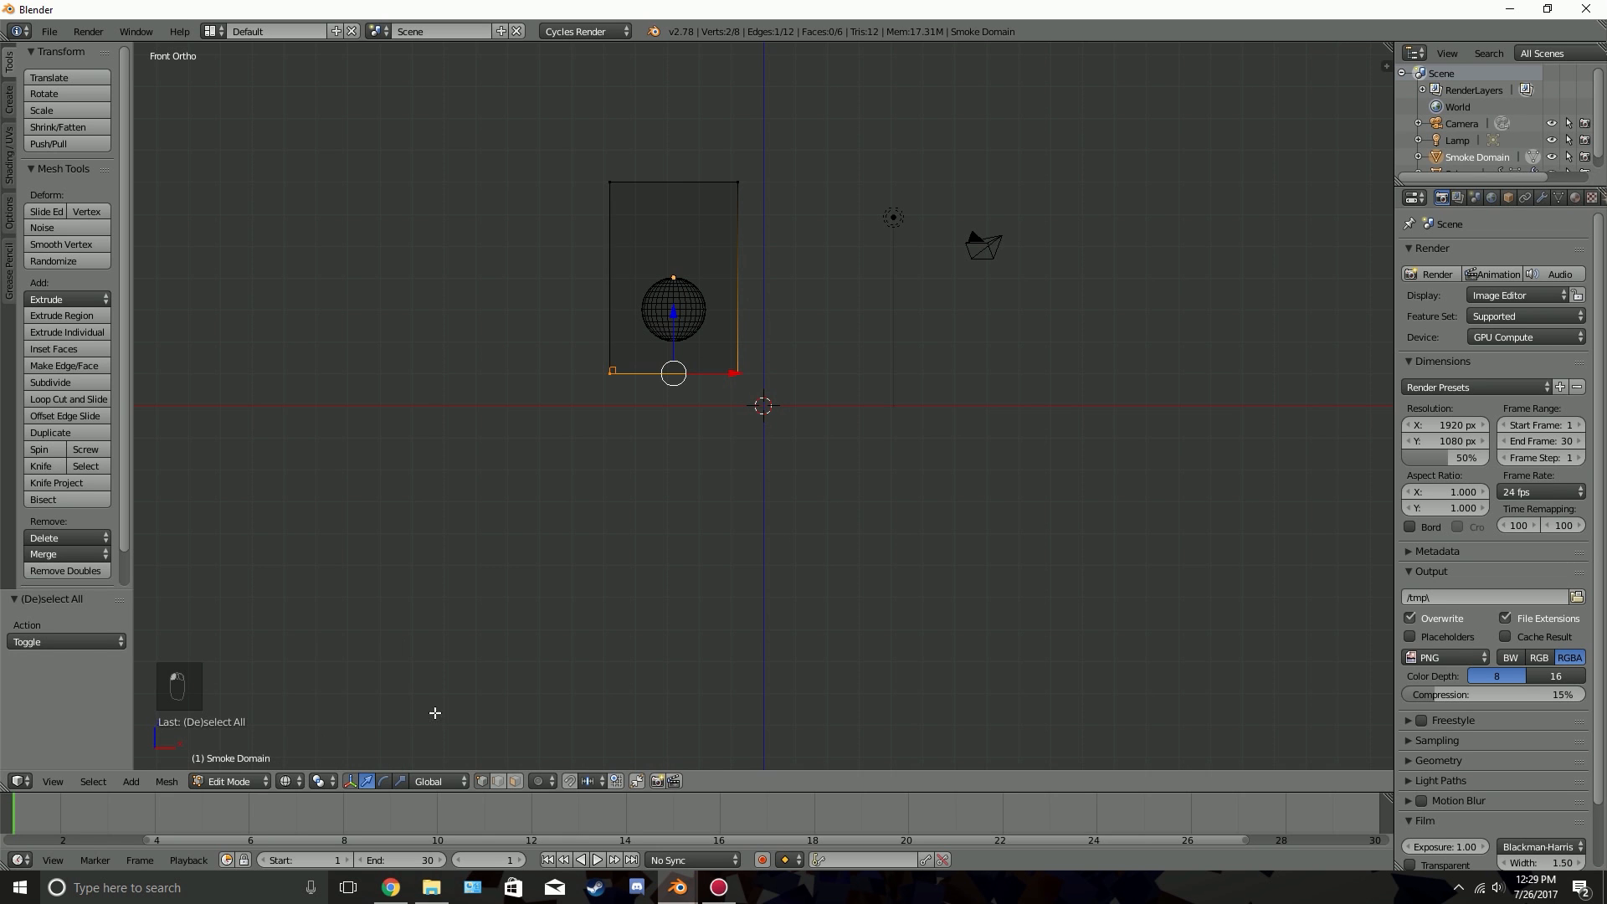
mouse_move(804, 469)
middle_mouse_down()
mouse_move(854, 449)
mouse_move(746, 456)
mouse_move(762, 515)
middle_mouse_up()
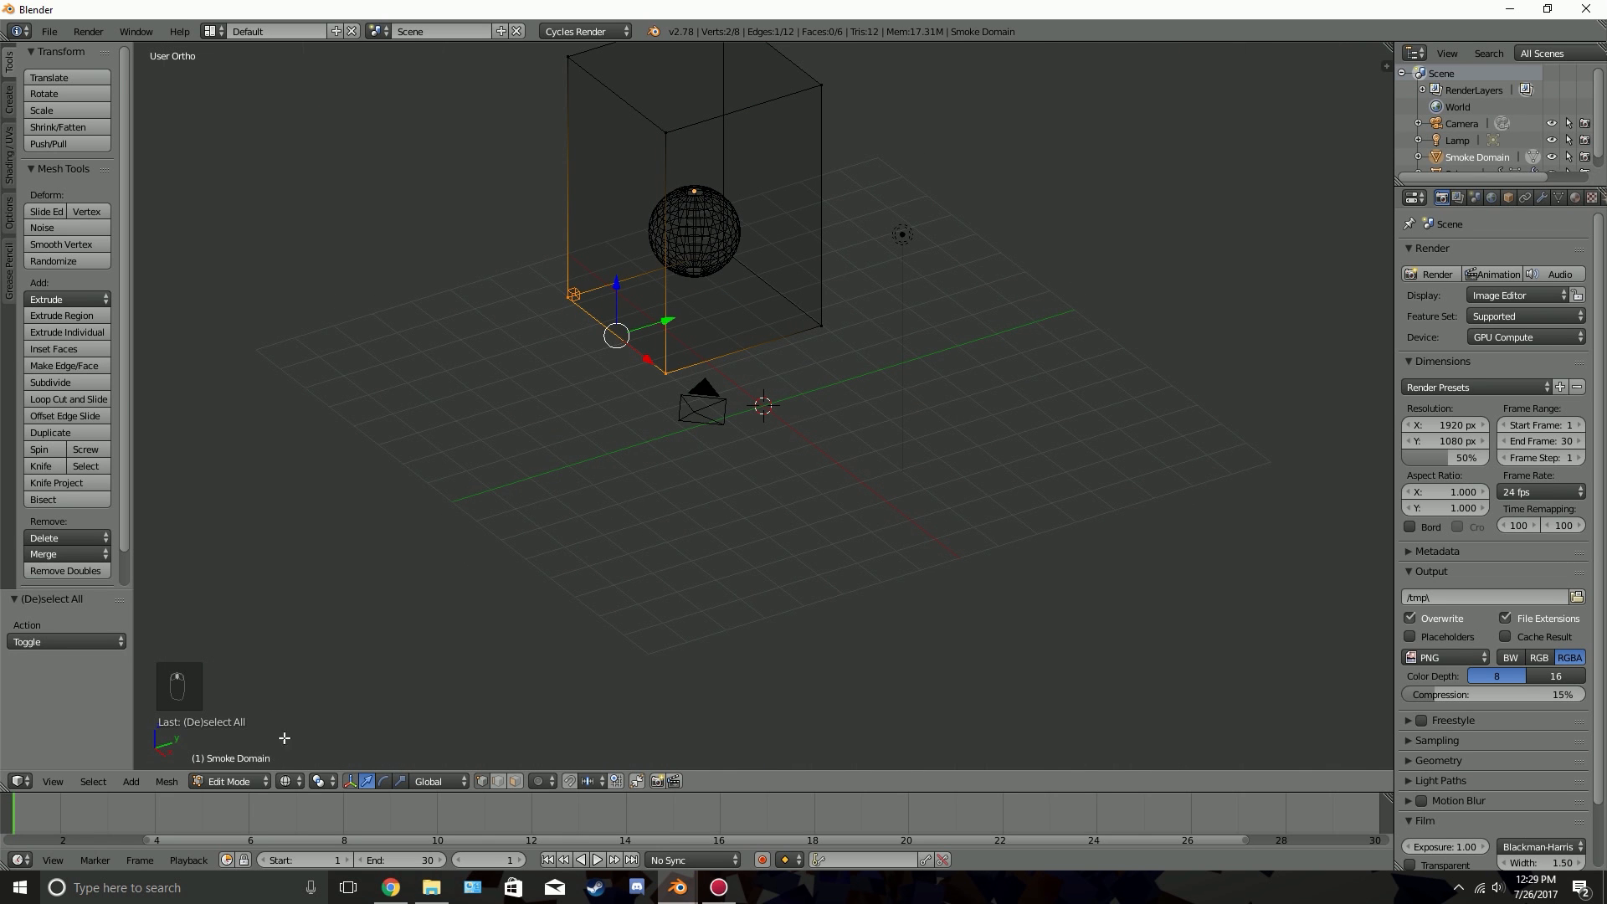
left_click(288, 782)
left_click(308, 719)
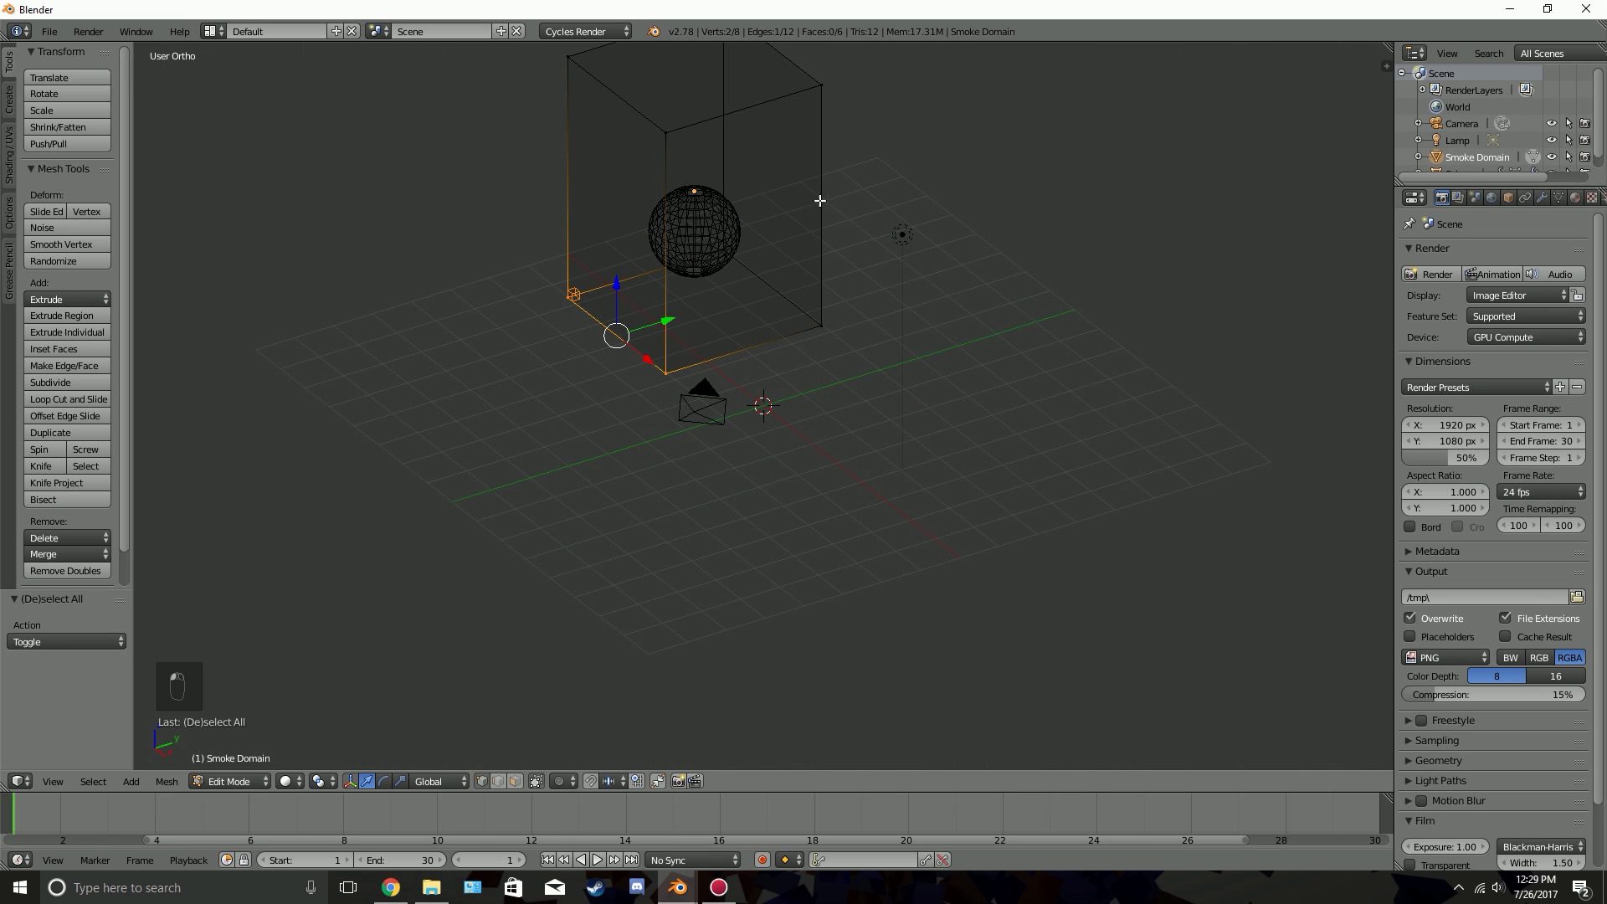
middle_click_drag(624, 125, 725, 307)
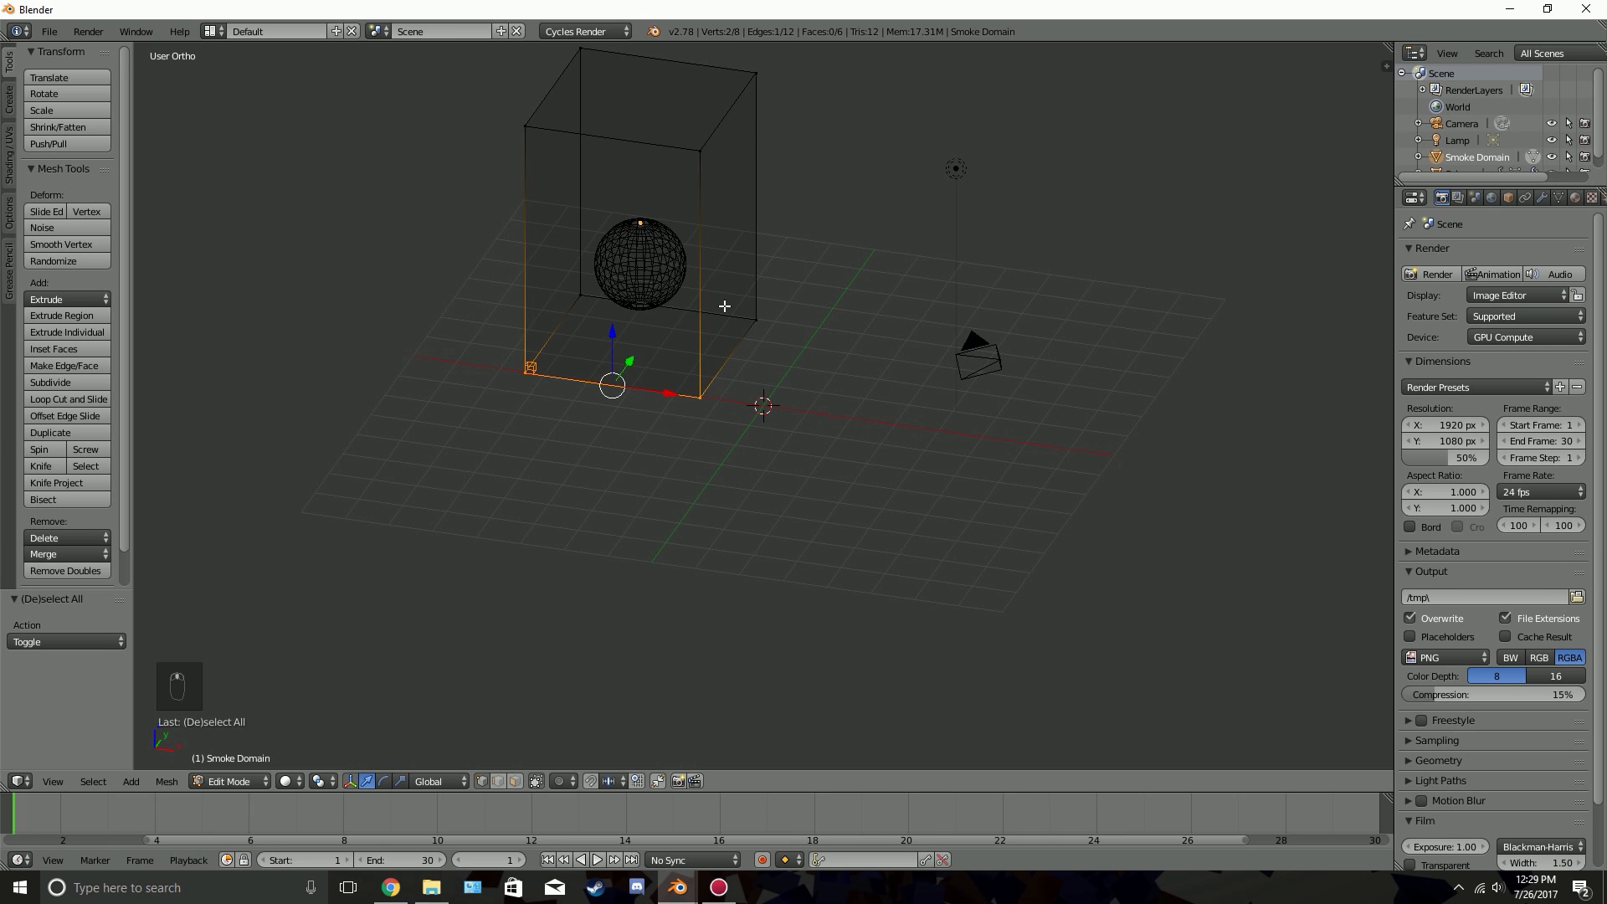
left_click(289, 782)
left_click(314, 743)
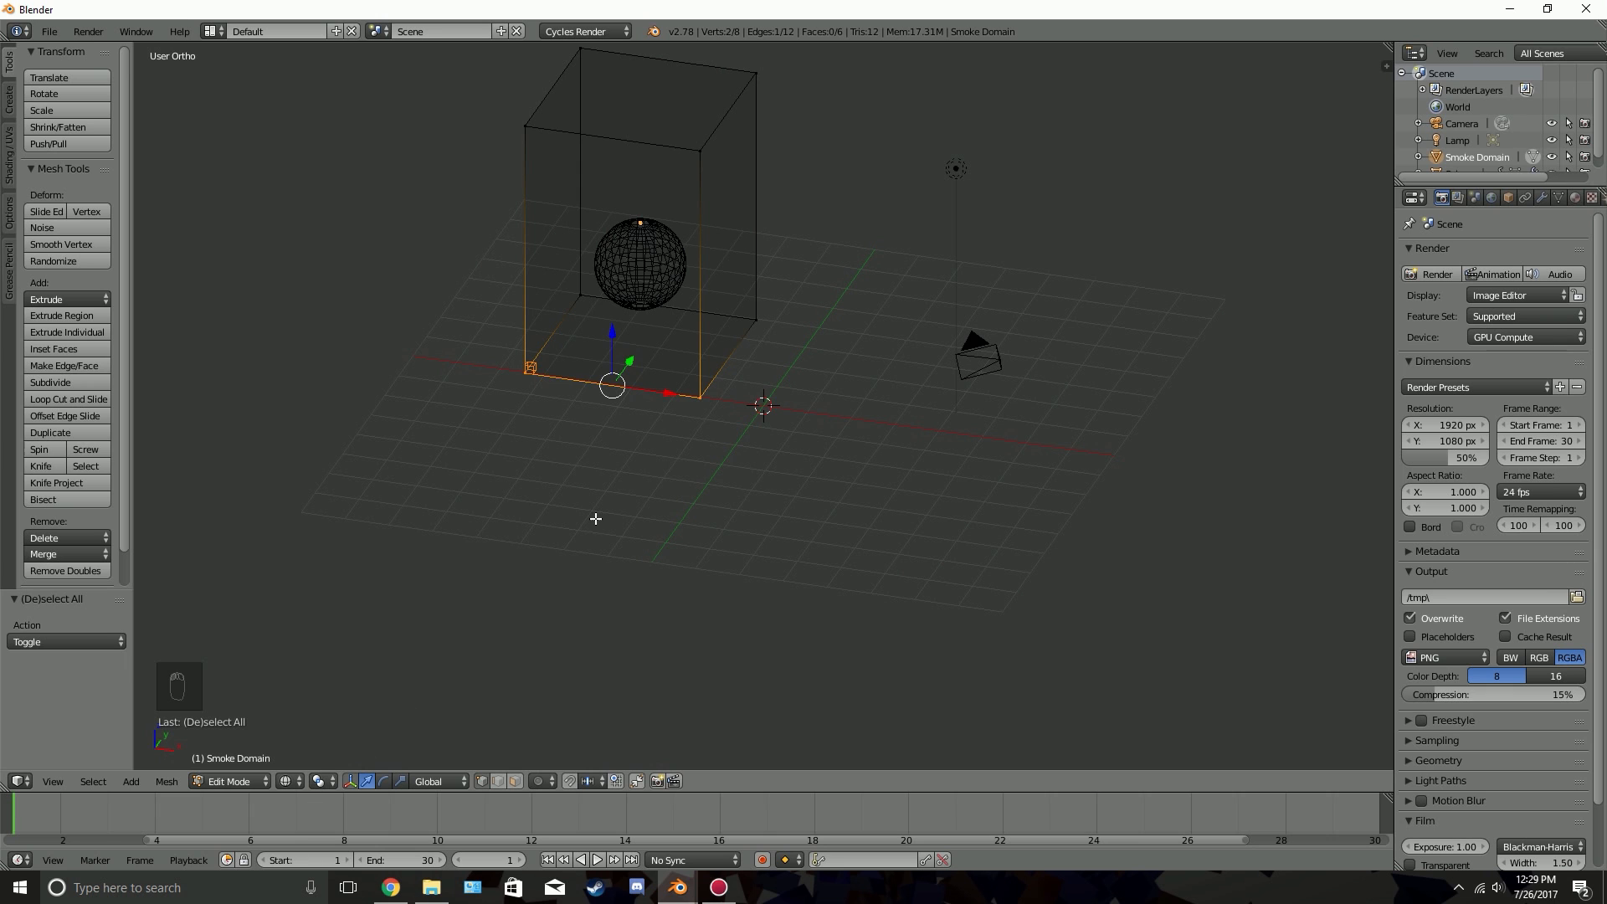
In front view, select all the bottom vertices of the smoke domain and move them about 4.35 units down along Z
key("KP_1")
key("b")
left_click_drag(441, 330, 787, 440)
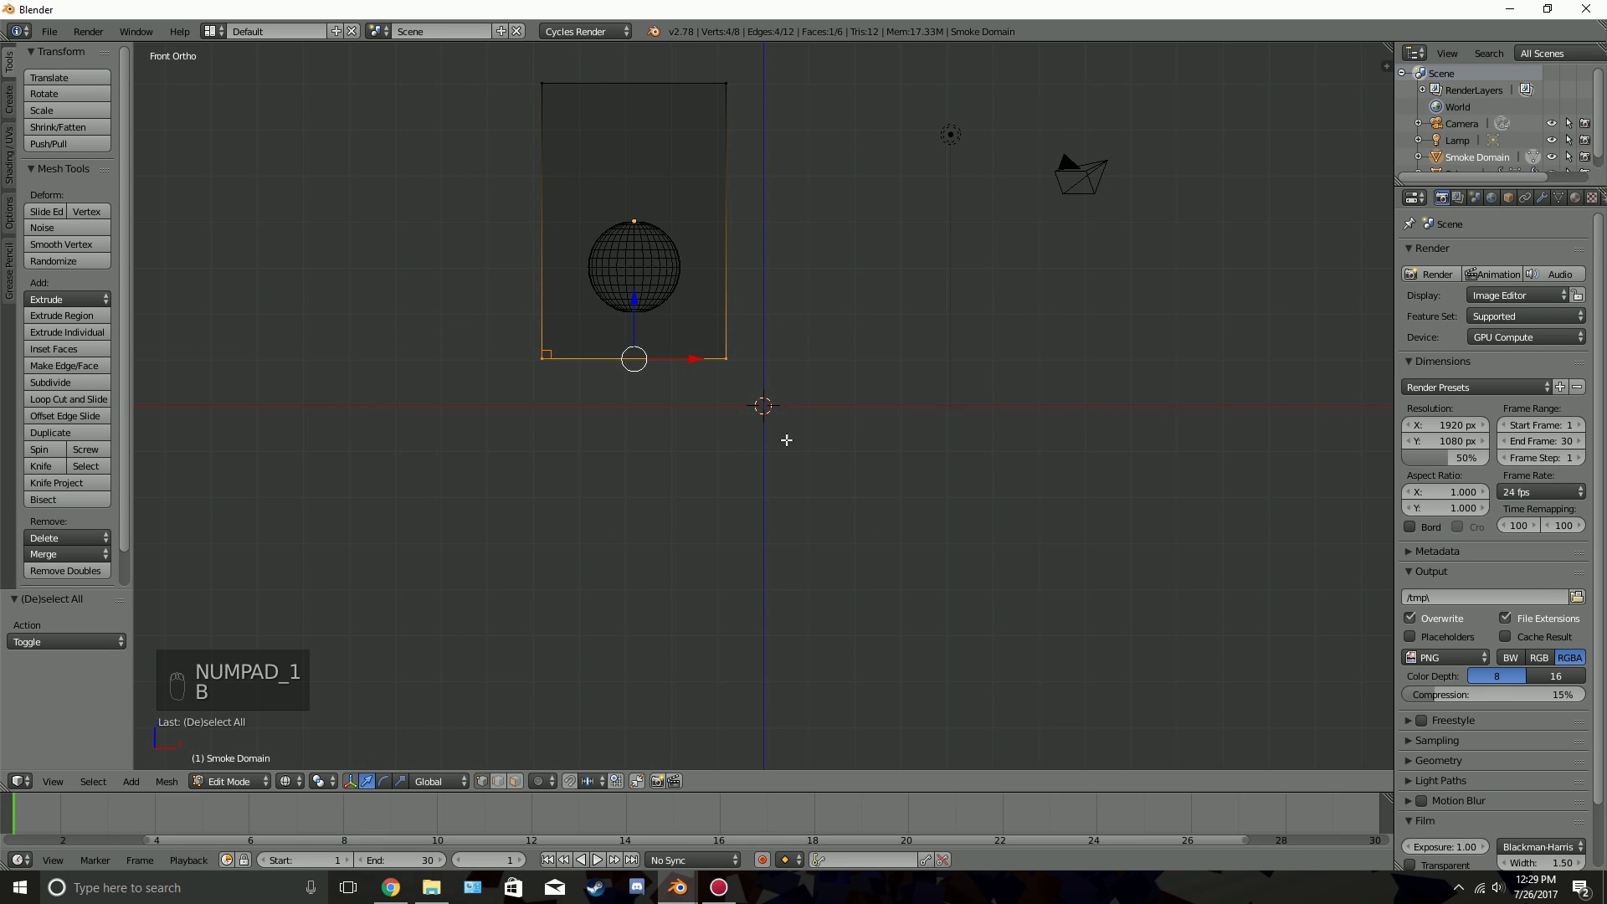
left_click_drag(634, 296, 618, 495)
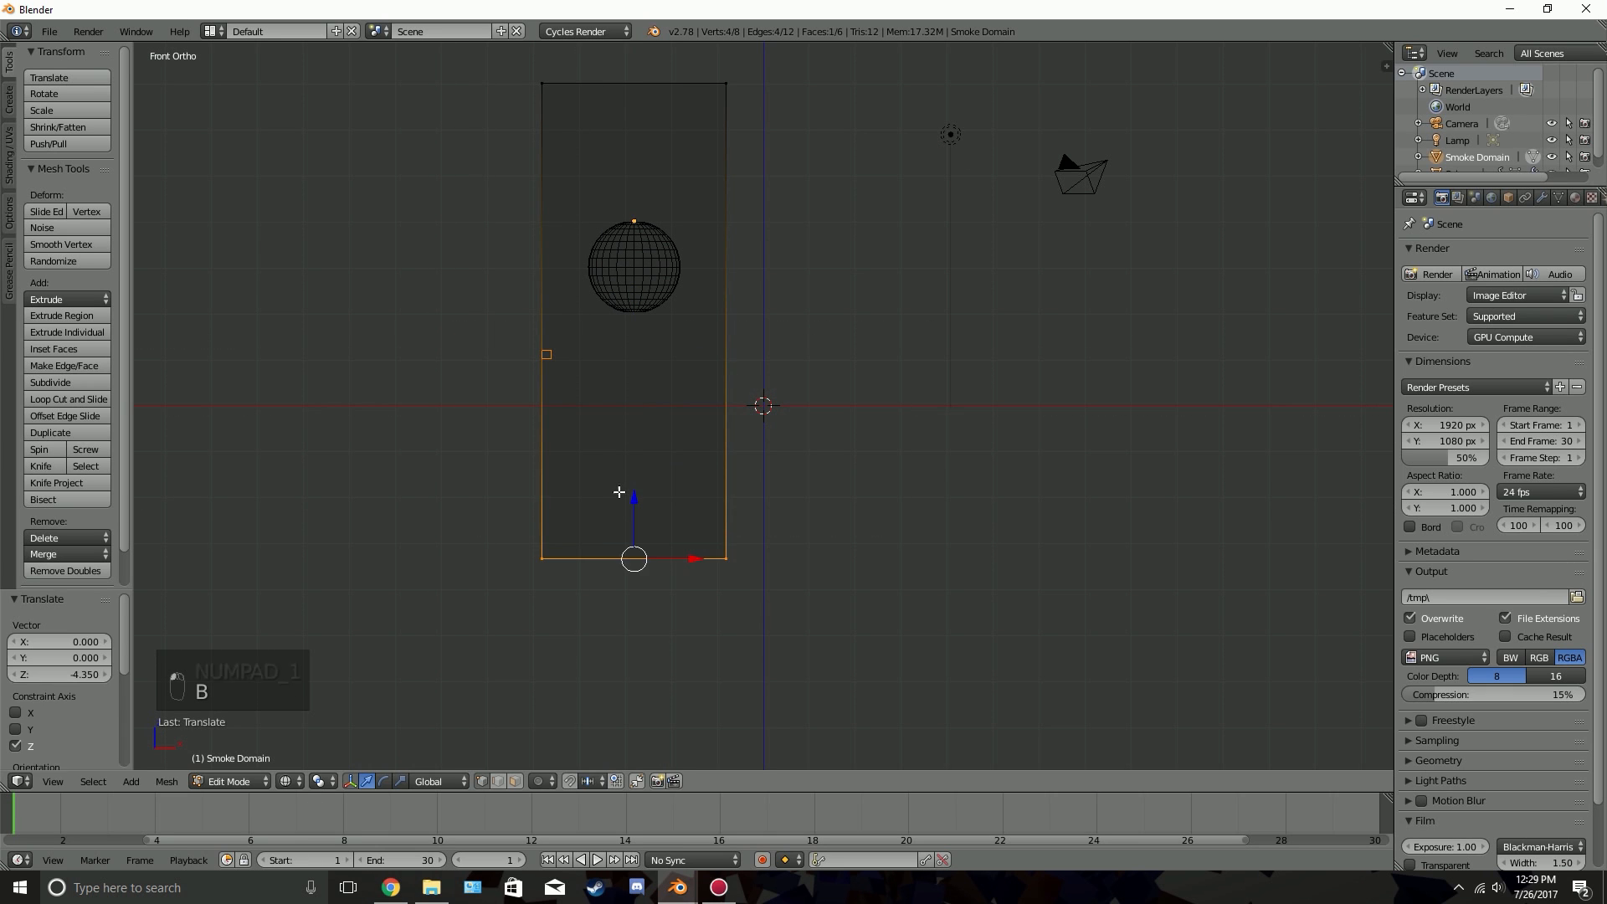
Extend the smoke domain's right side along X to enclose the sphere's path, and preview the smoke in Object Mode
scroll(723, 218, "down", 3)
key("a")
key("b")
left_click_drag(700, 173, 900, 591)
left_click_drag(800, 355, 969, 374)
key("Tab")
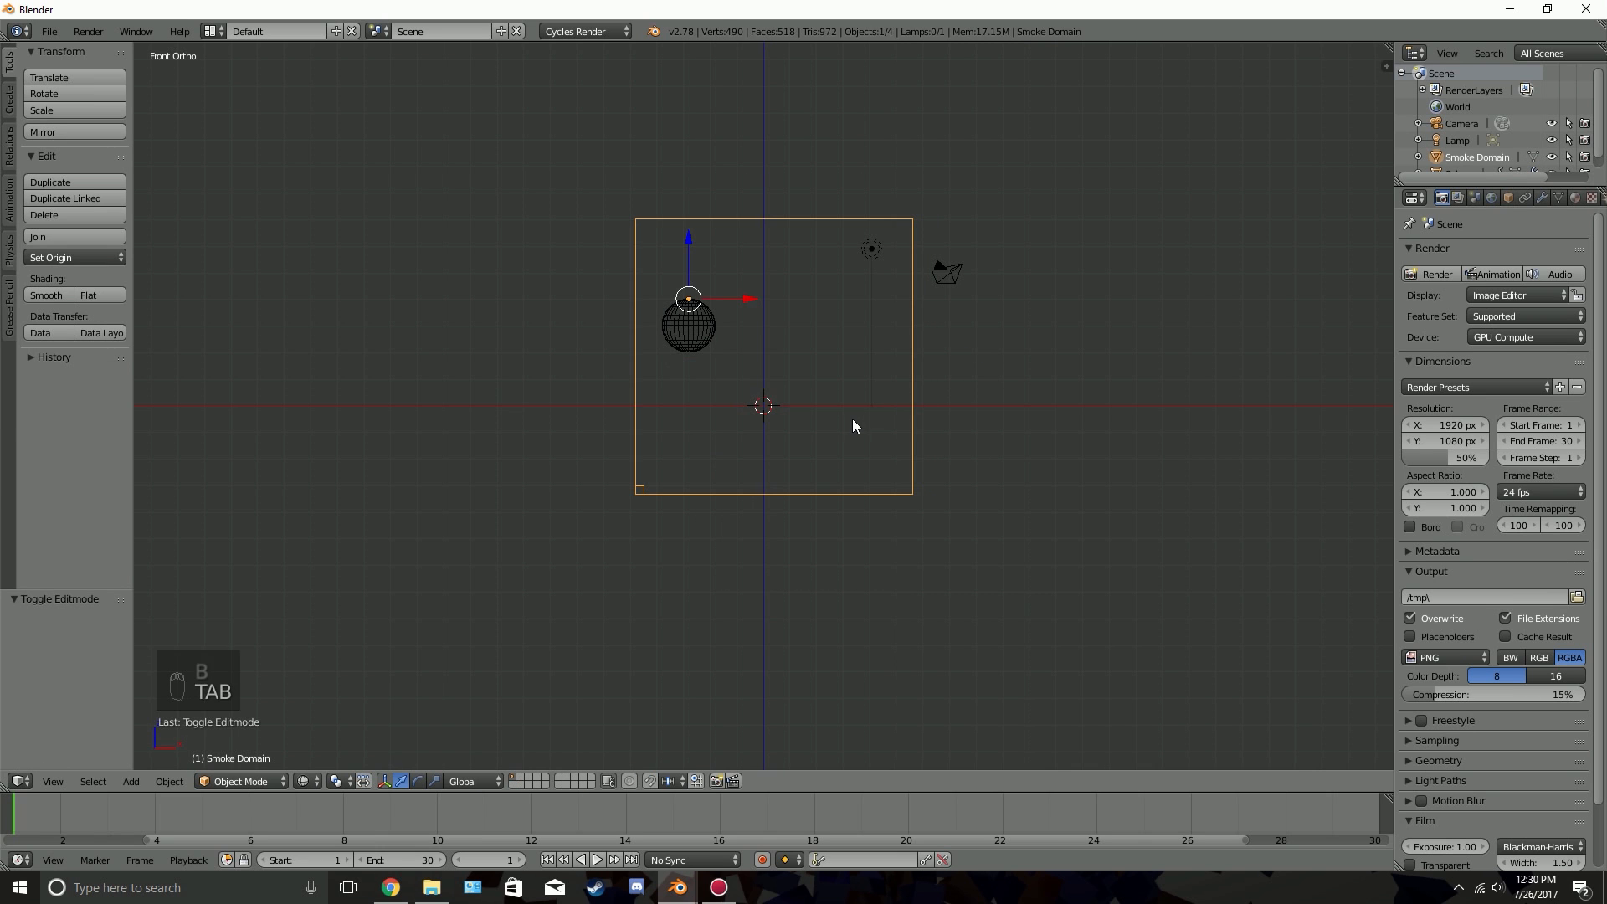
key("alt+a")
key("alt+a")
scroll(874, 452, "up", 3)
Edit the smoke domain again and move its bottom face slightly farther down along Z
key("Tab")
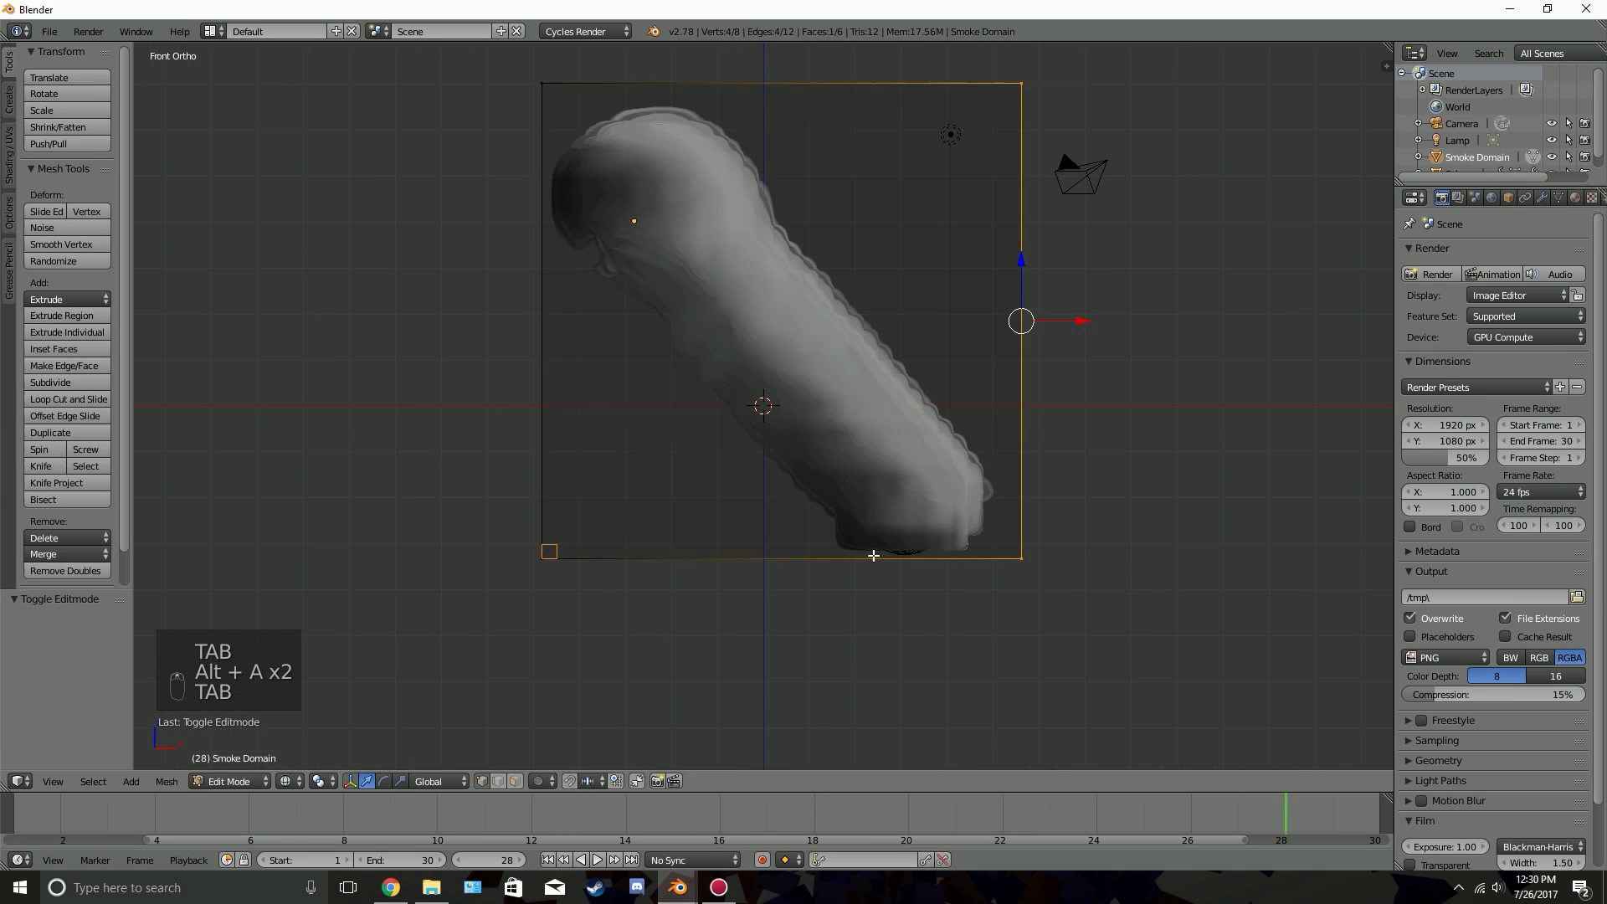
key("a")
key("a")
key("b")
left_click_drag(478, 497, 977, 611)
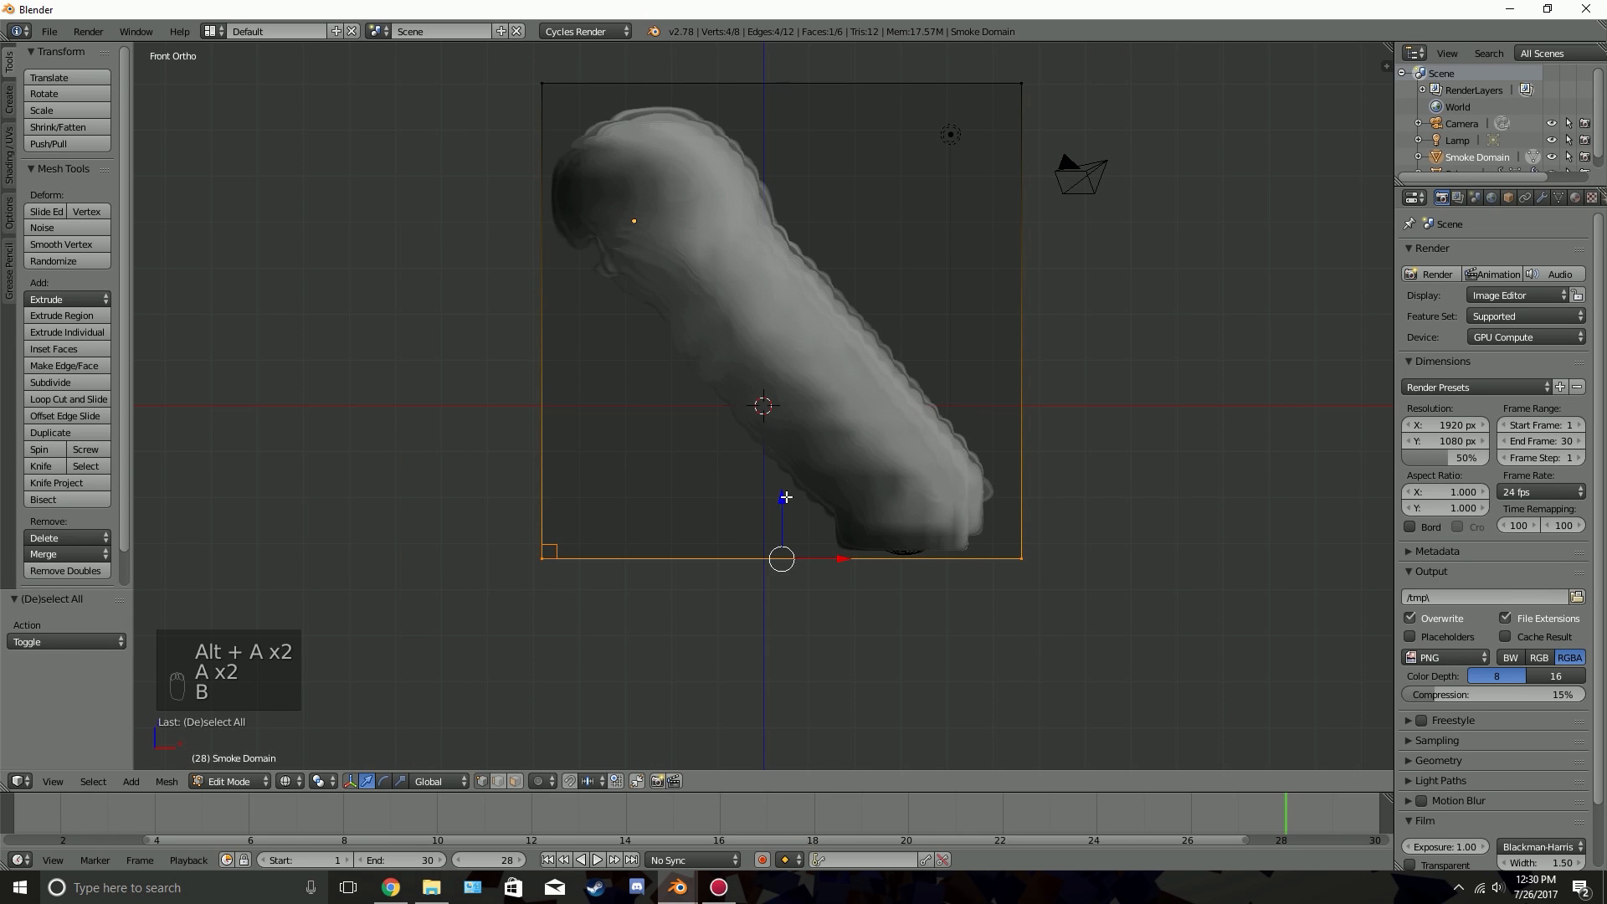
left_click_drag(786, 498, 784, 522)
Move the smoke domain's right face slightly outward along X, and replay the simulation in Object Mode
key("a")
key("b")
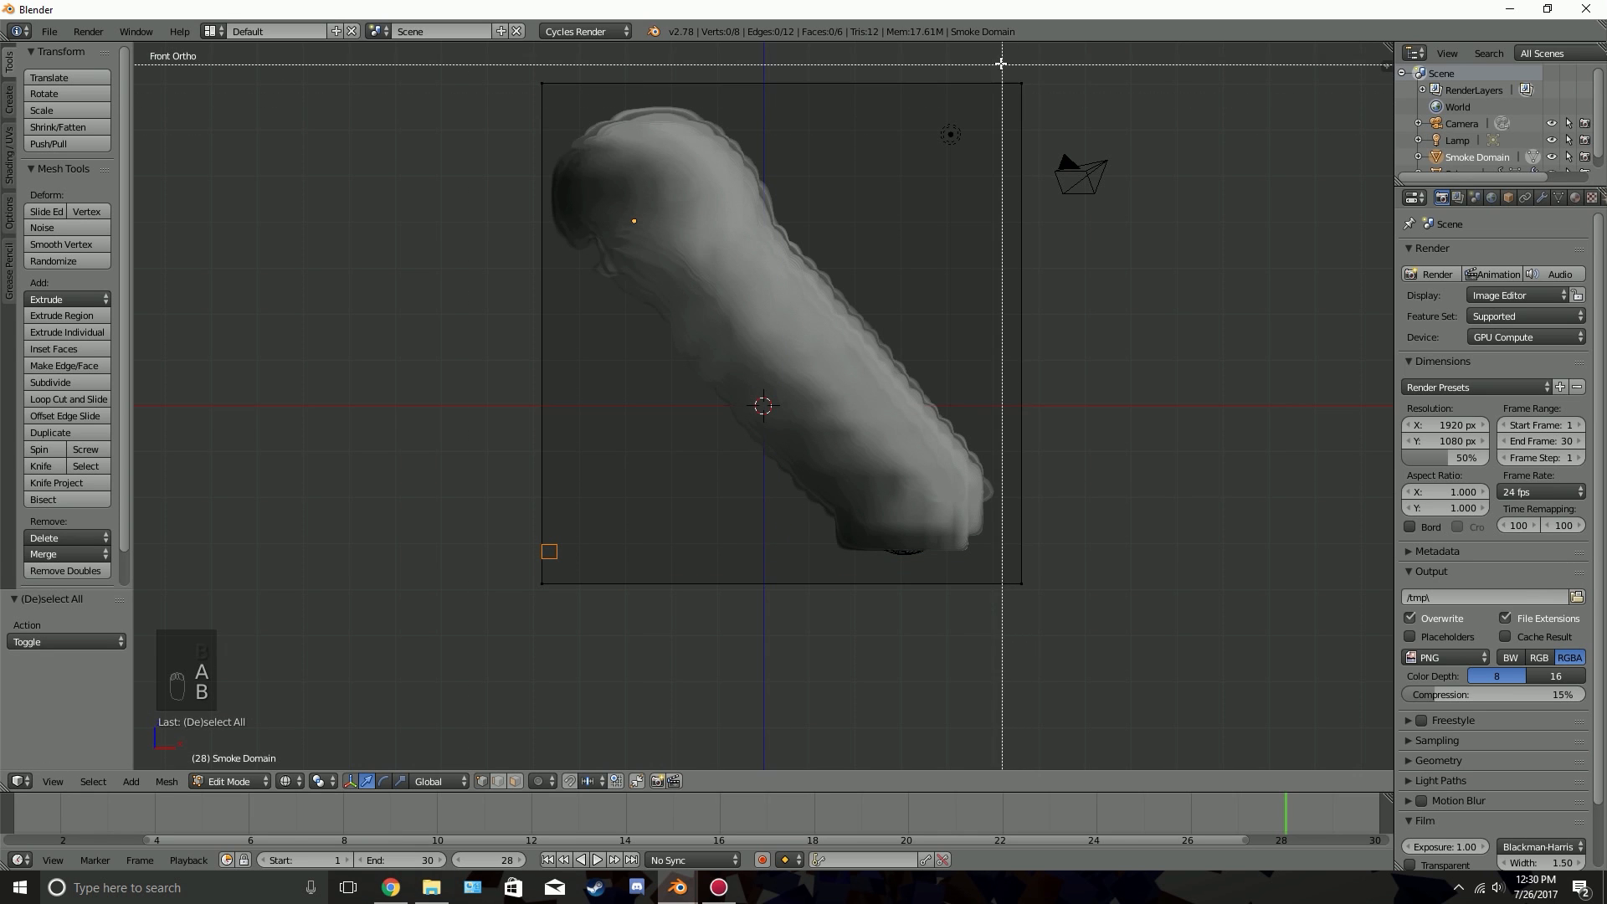
left_click_drag(1002, 63, 1105, 670)
left_click_drag(1065, 334, 1070, 334)
key("Tab")
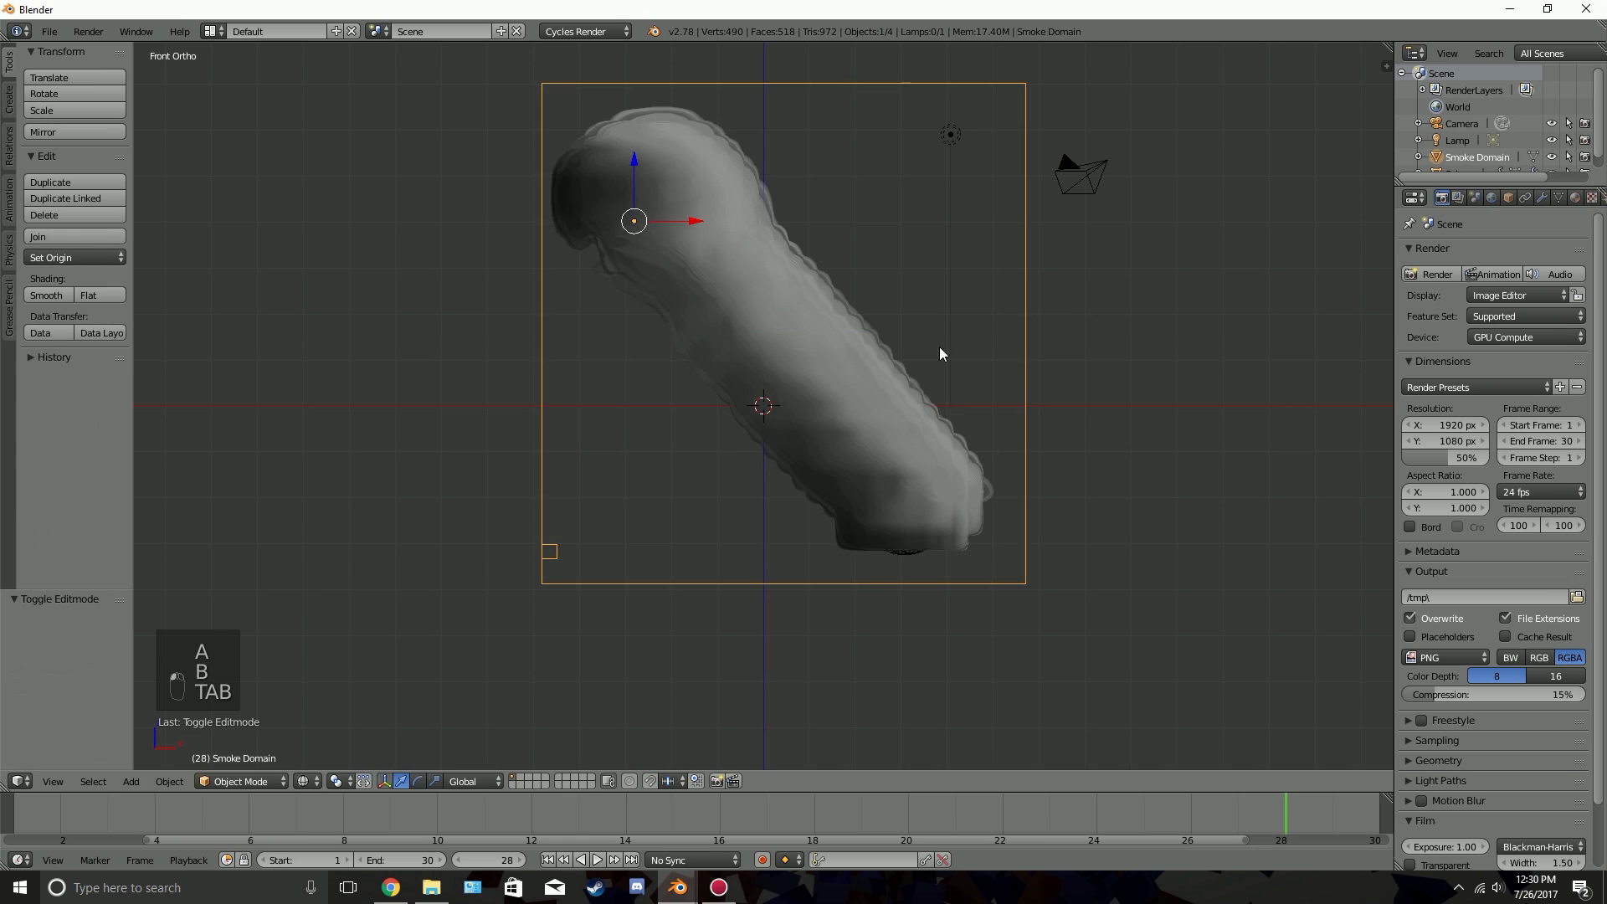
key("alt+a")
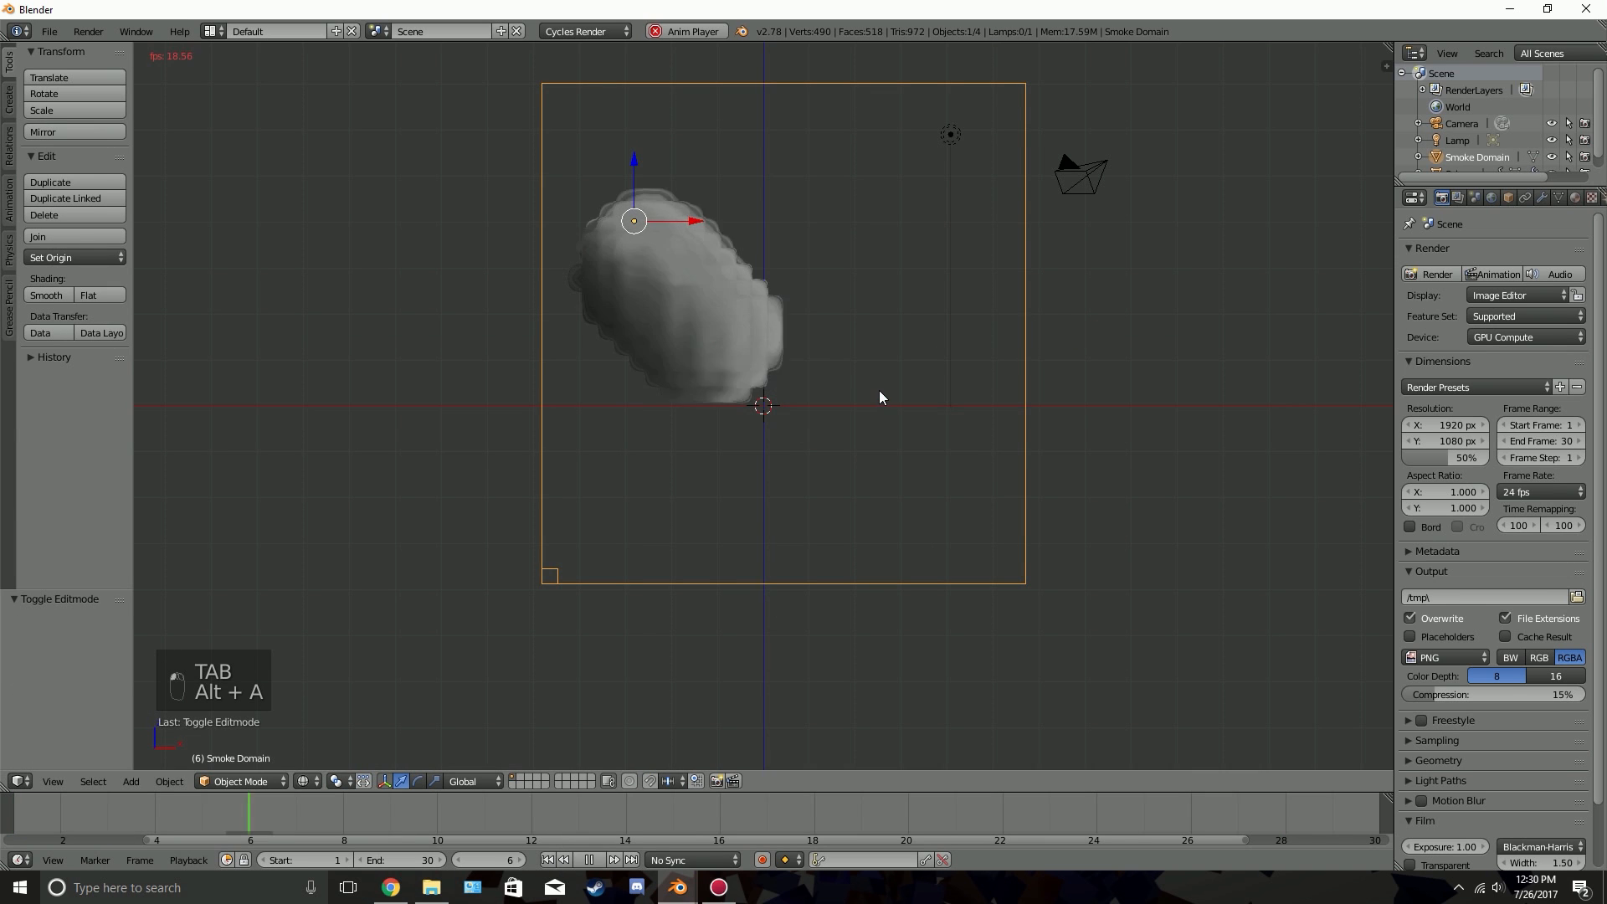
key("alt+a")
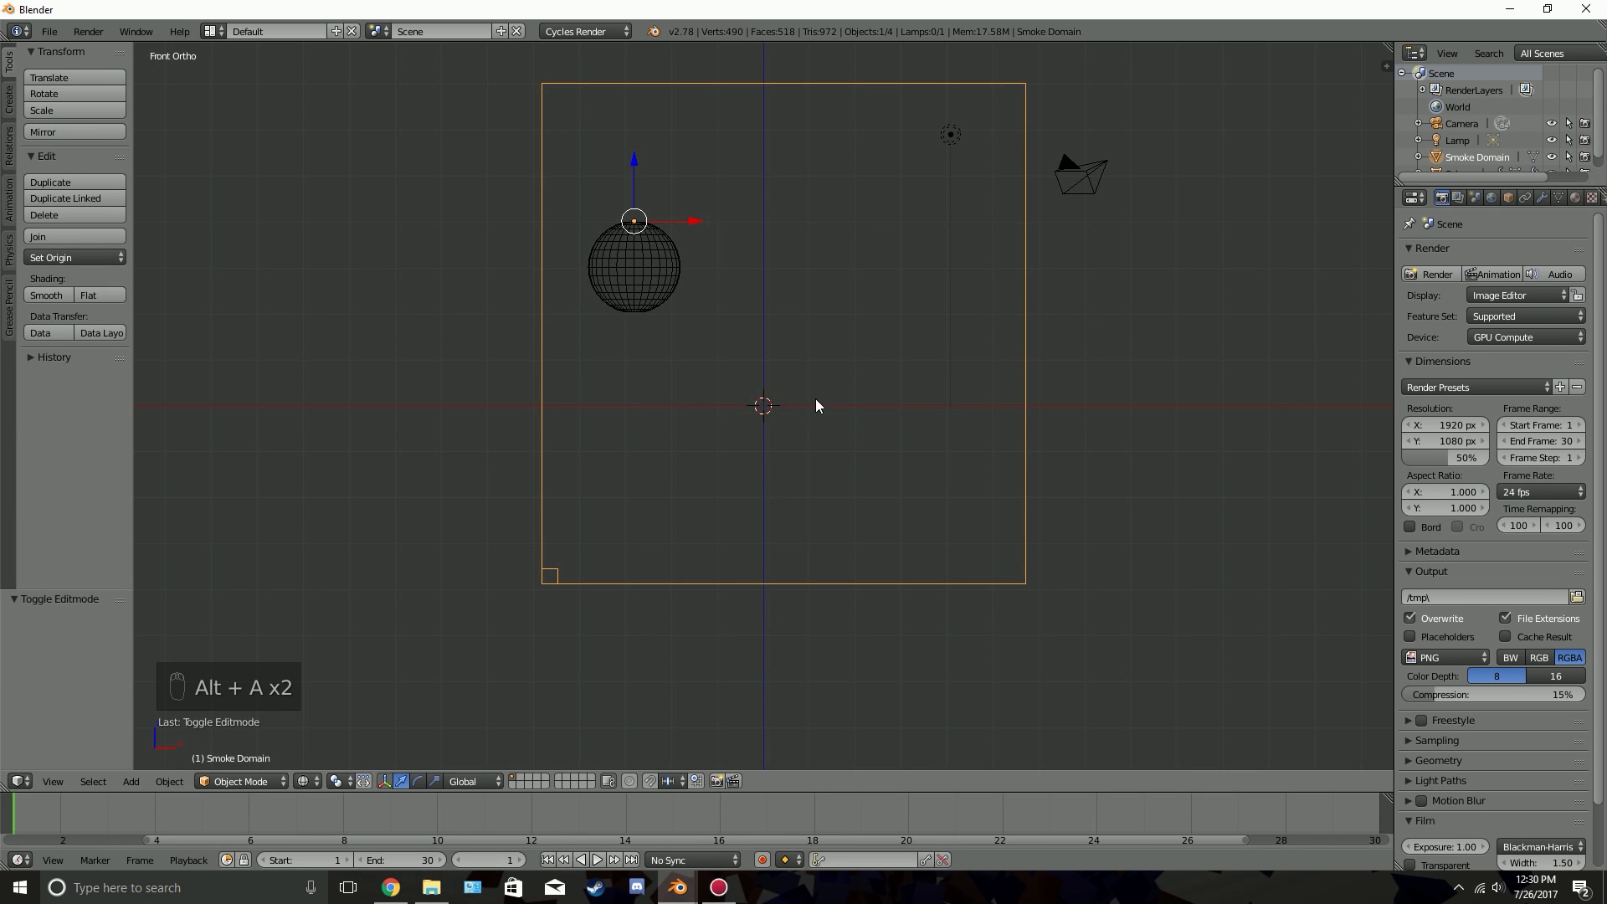
Lower the smoke domain's top face slightly toward the sphere and return to Object Mode
key("Tab")
key("a")
key("a")
key("b")
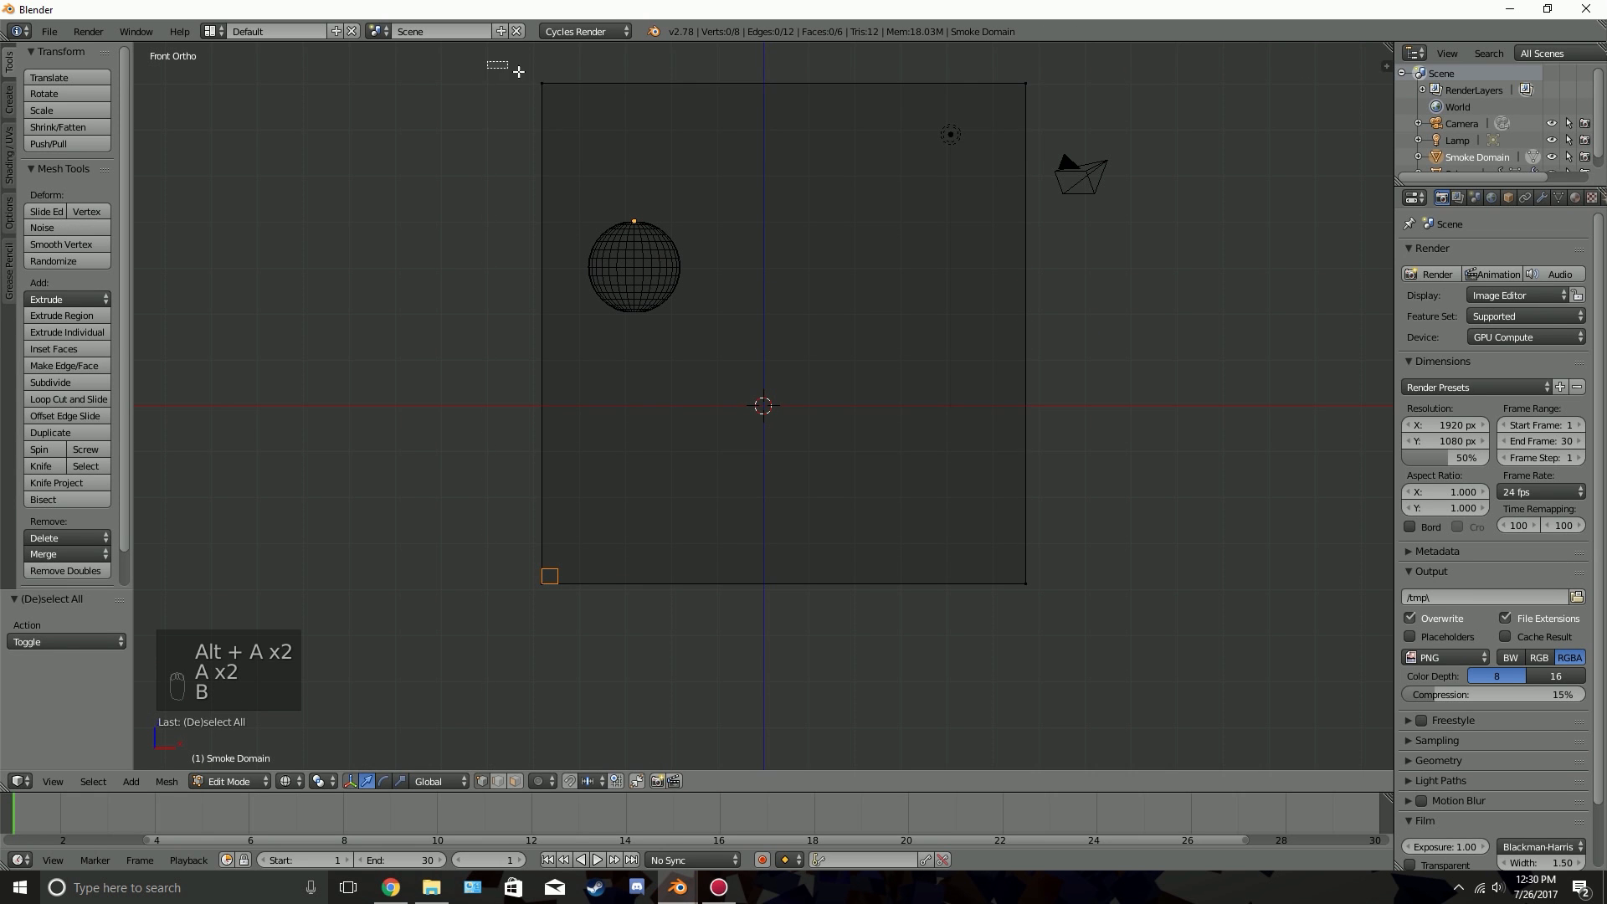
left_click_drag(492, 62, 1118, 154)
key("g")
left_click(1167, 167)
key("Tab")
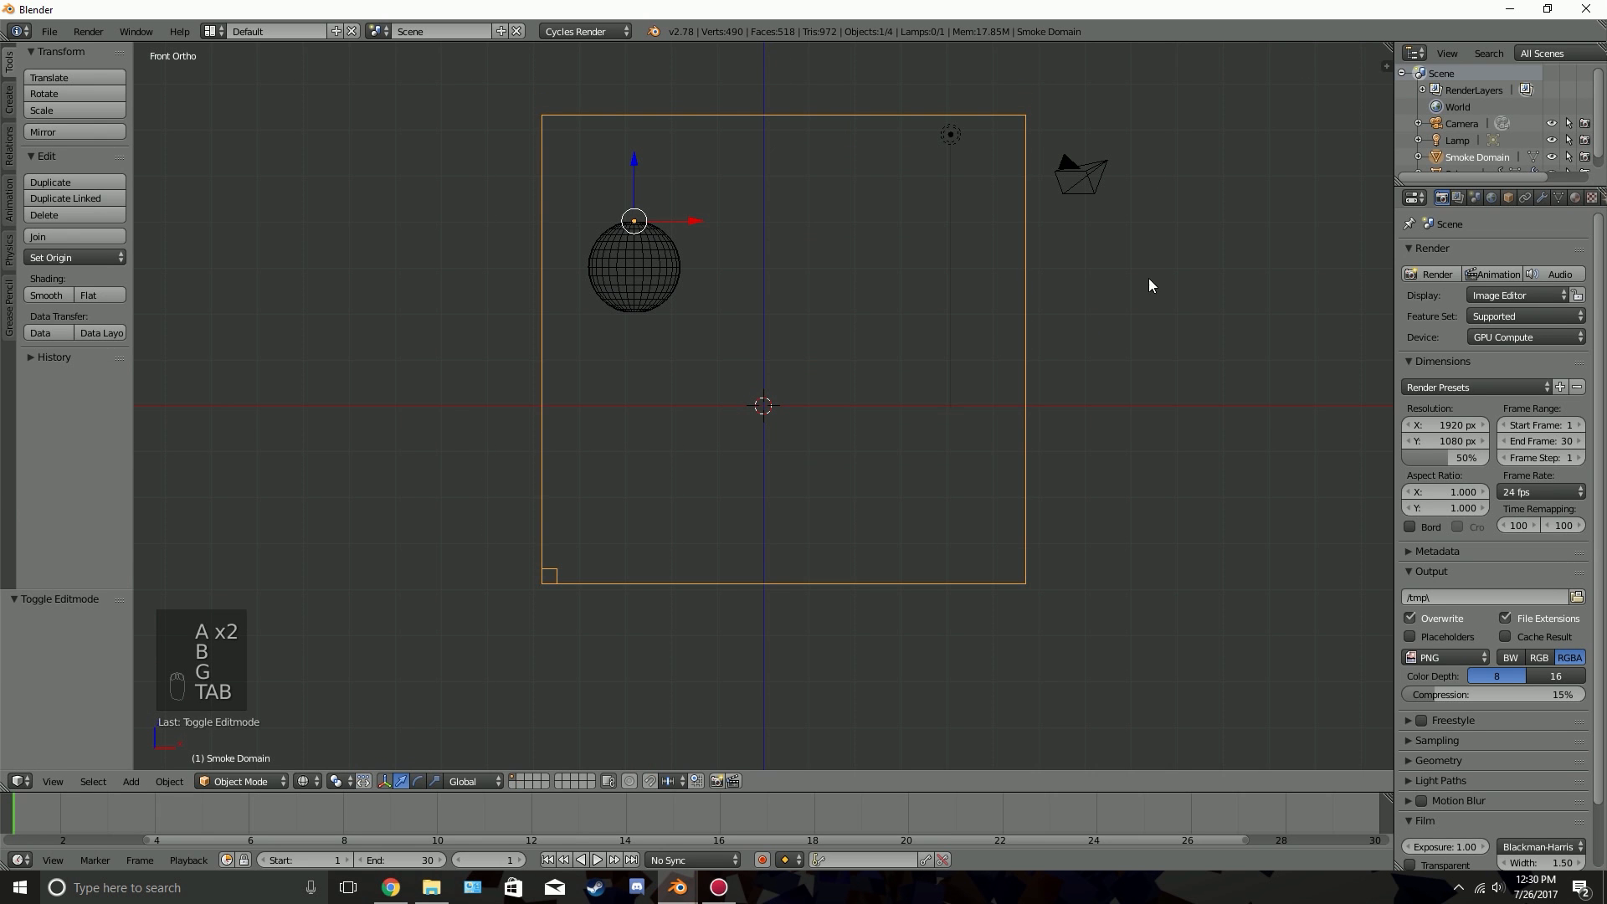
Scale the smoke domain along Y by about 1.143
middle_click_drag(1104, 297, 990, 342)
key("s")
key("y")
left_click(847, 316)
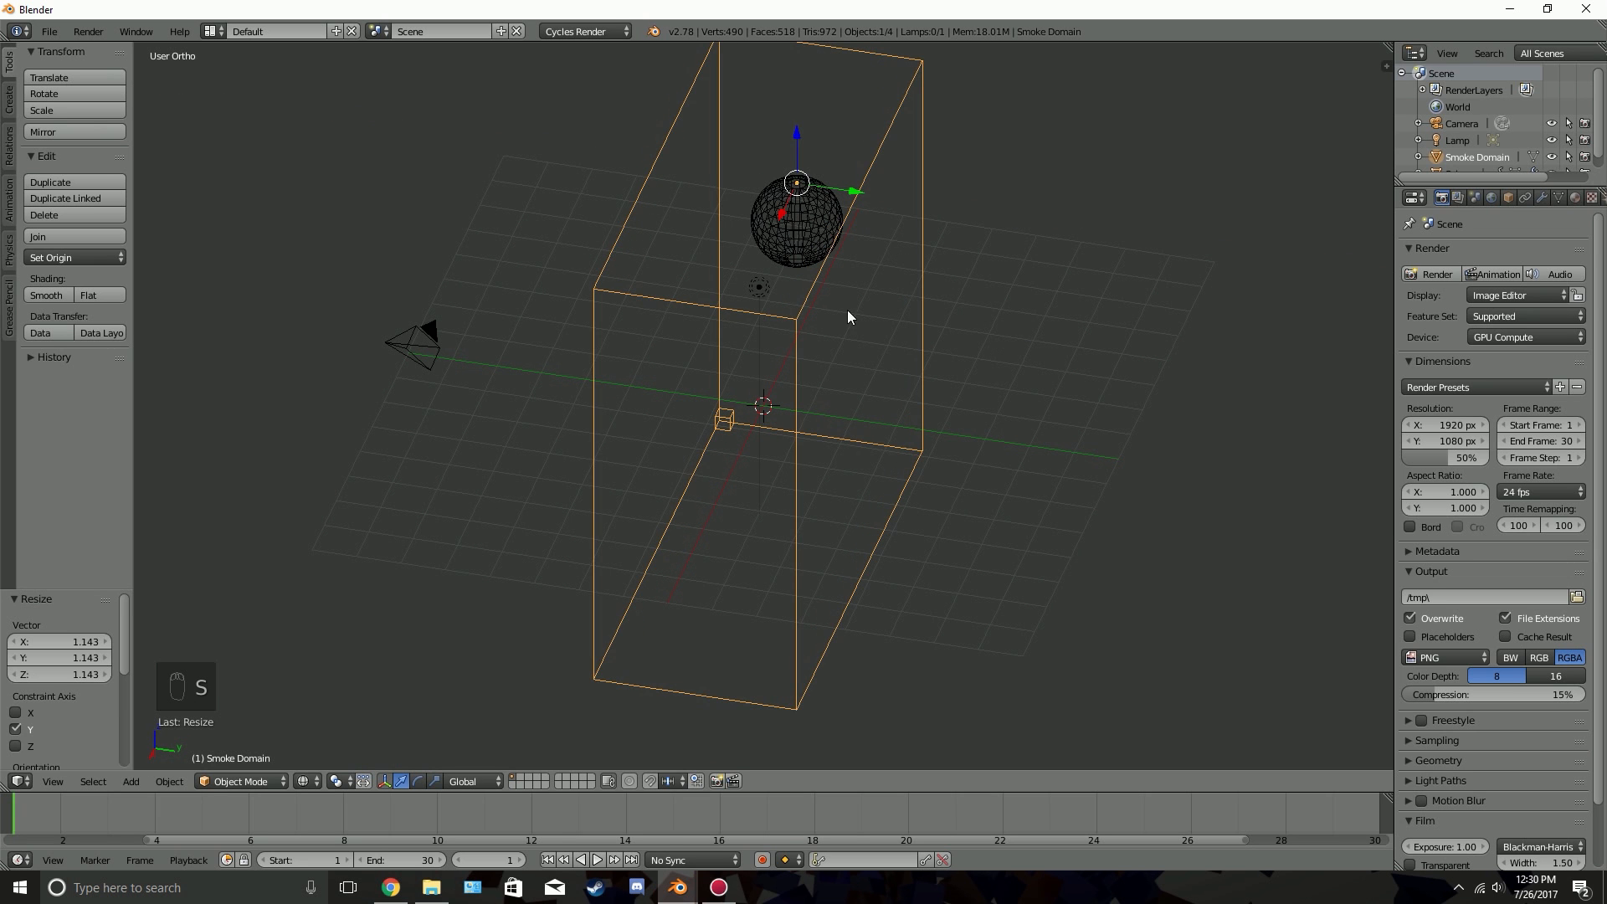
middle_click_drag(868, 274, 893, 310)
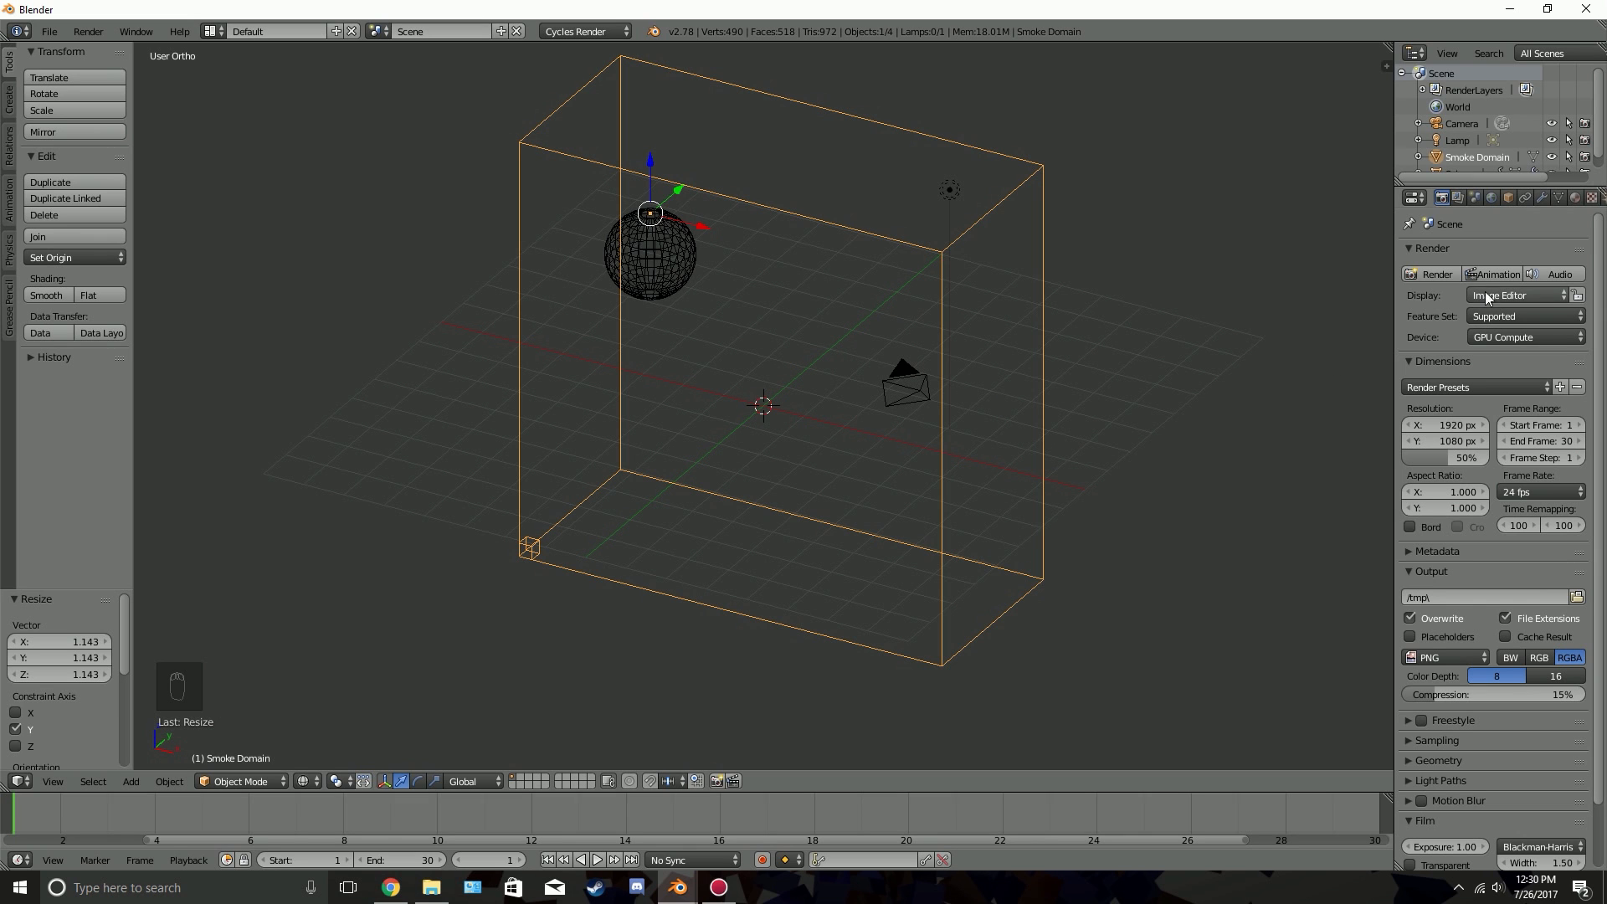
Widen the properties area and set the sphere's smoke flow type to Fire in its physics settings
left_click_drag(1394, 332, 1364, 327)
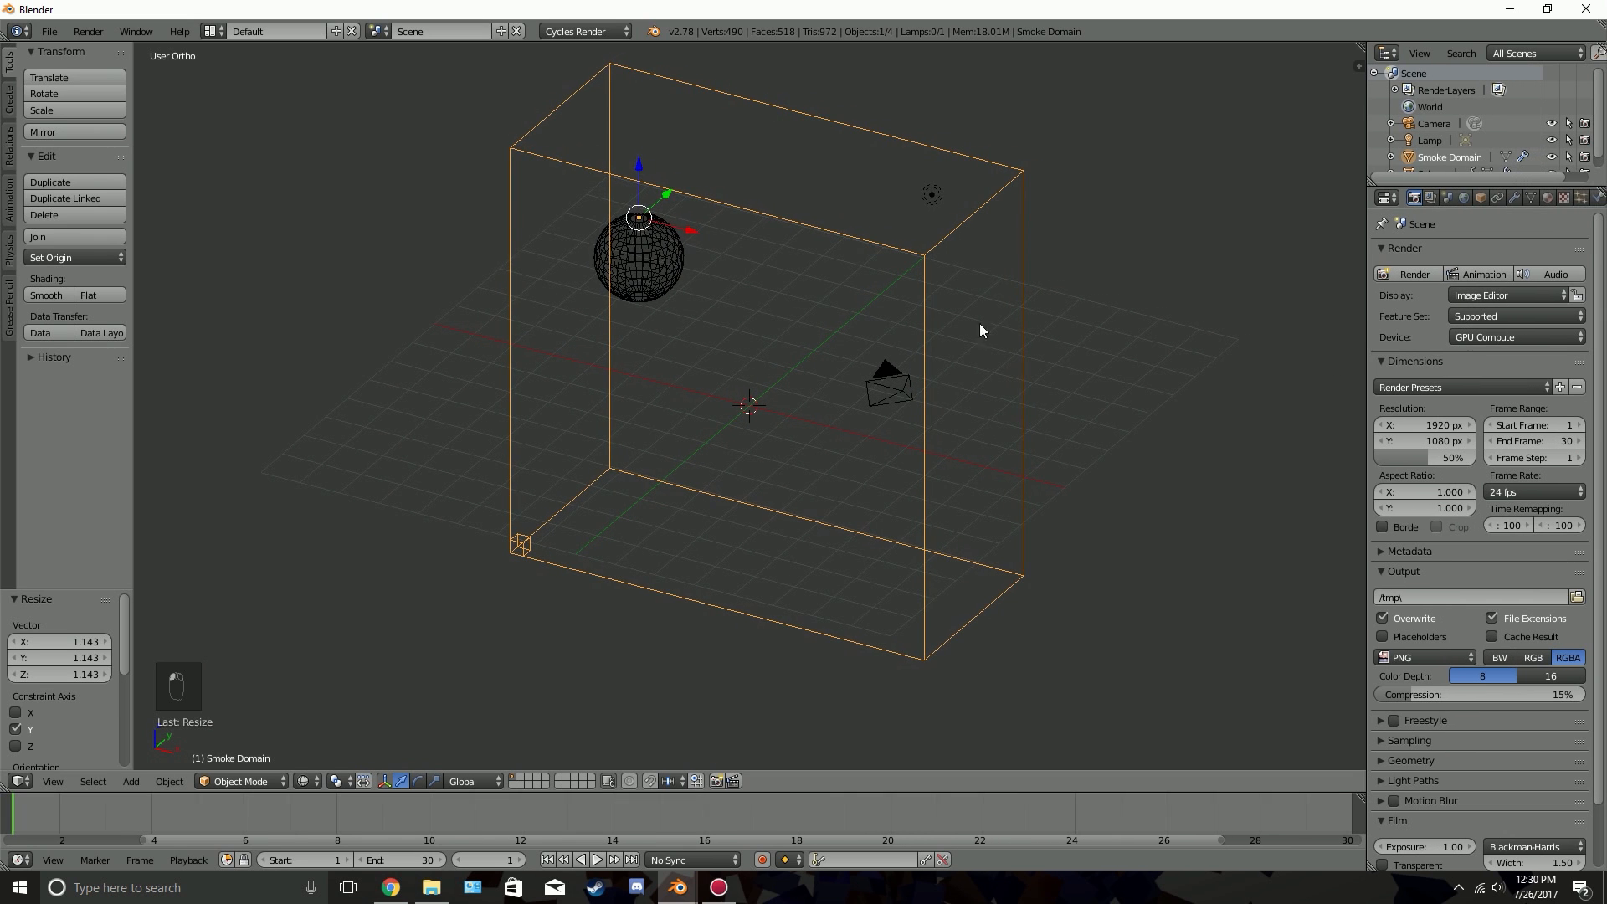
right_click(639, 243)
left_click(1598, 197)
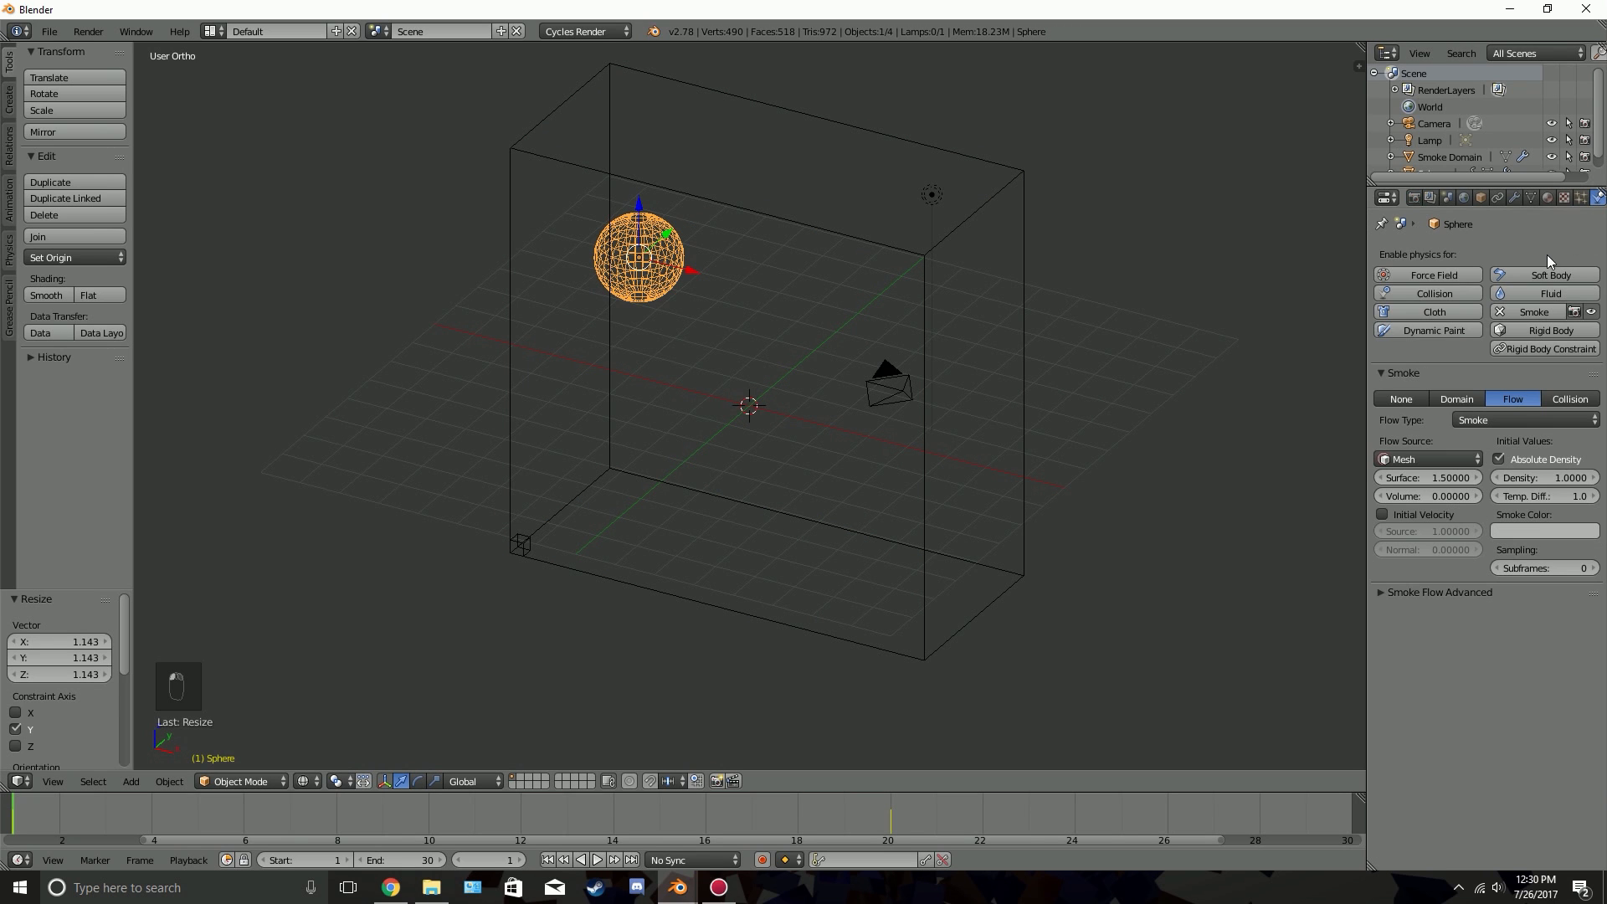
left_click(1488, 417)
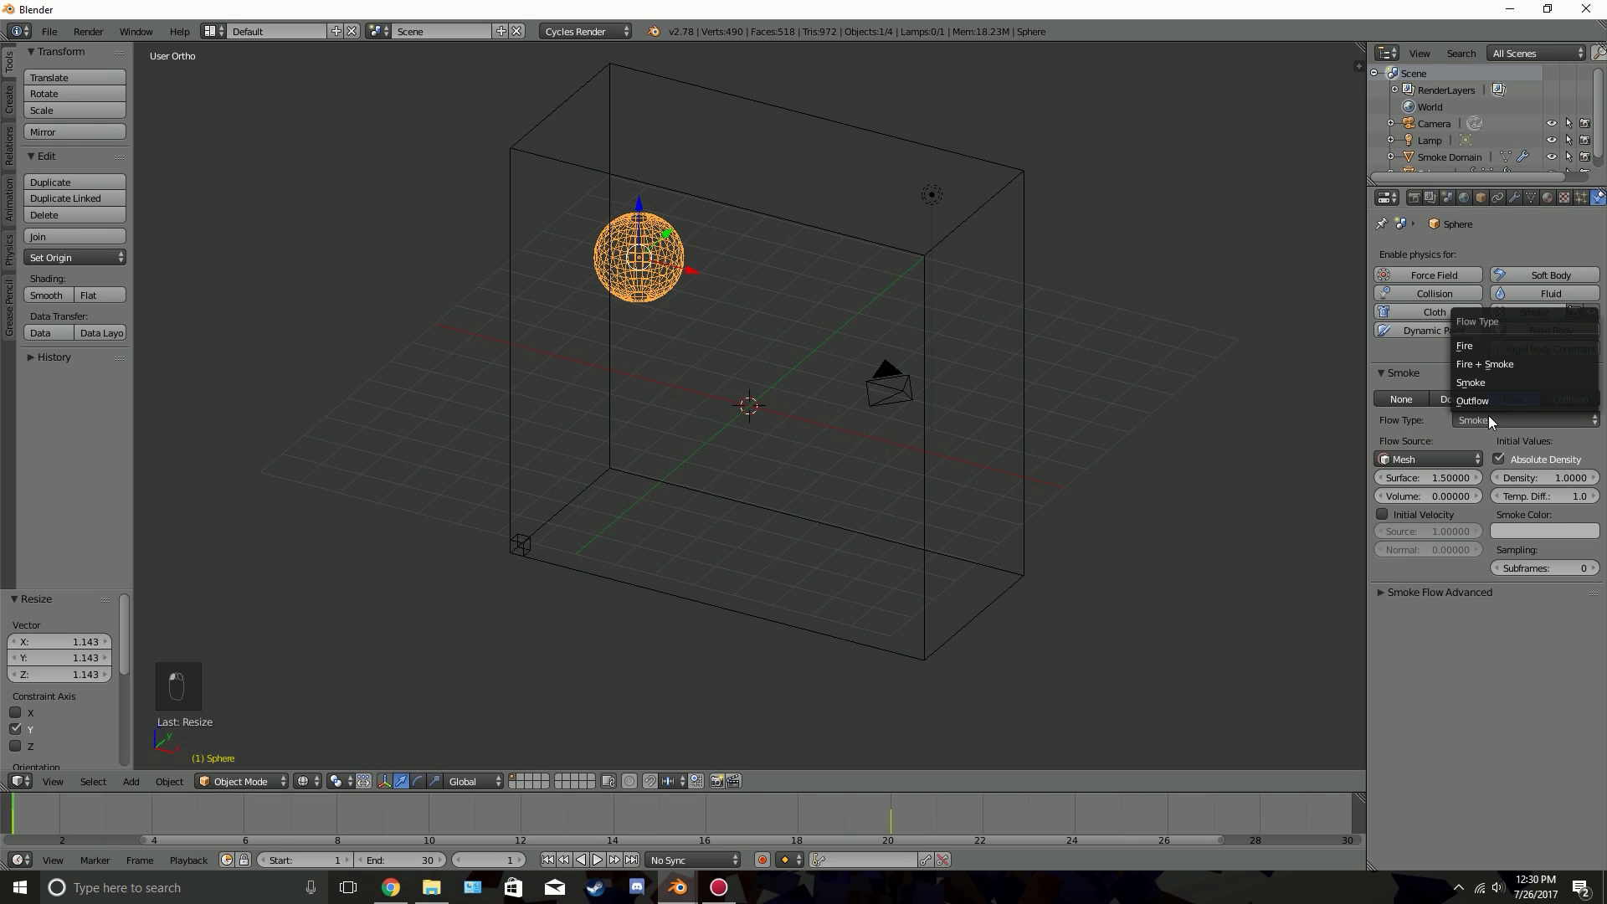
left_click(1473, 343)
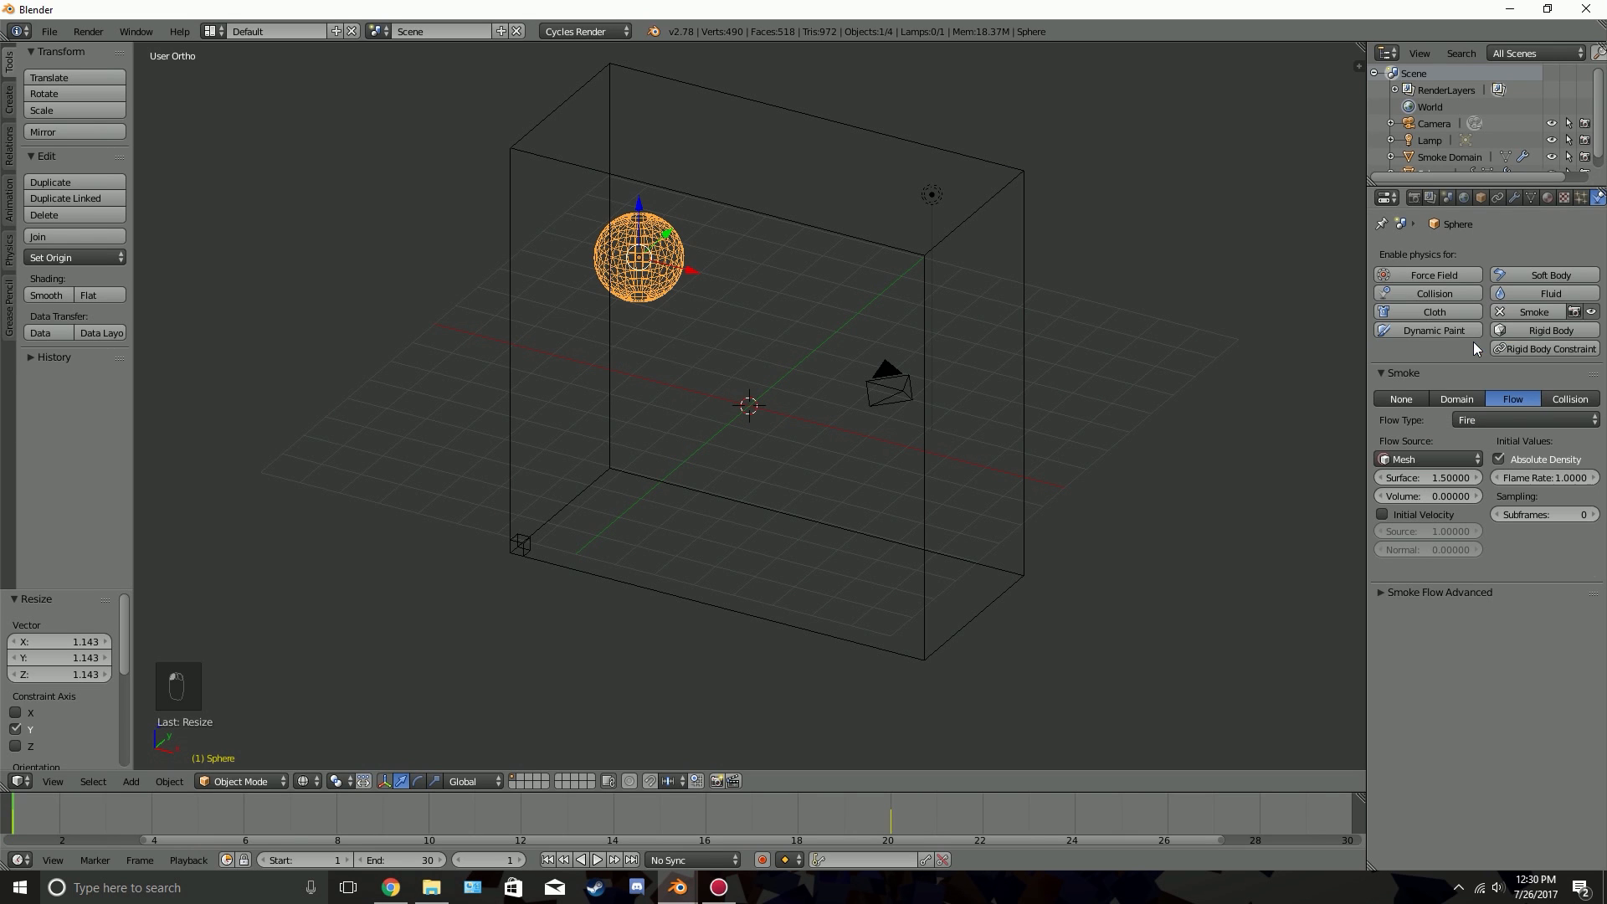
left_click(1506, 420)
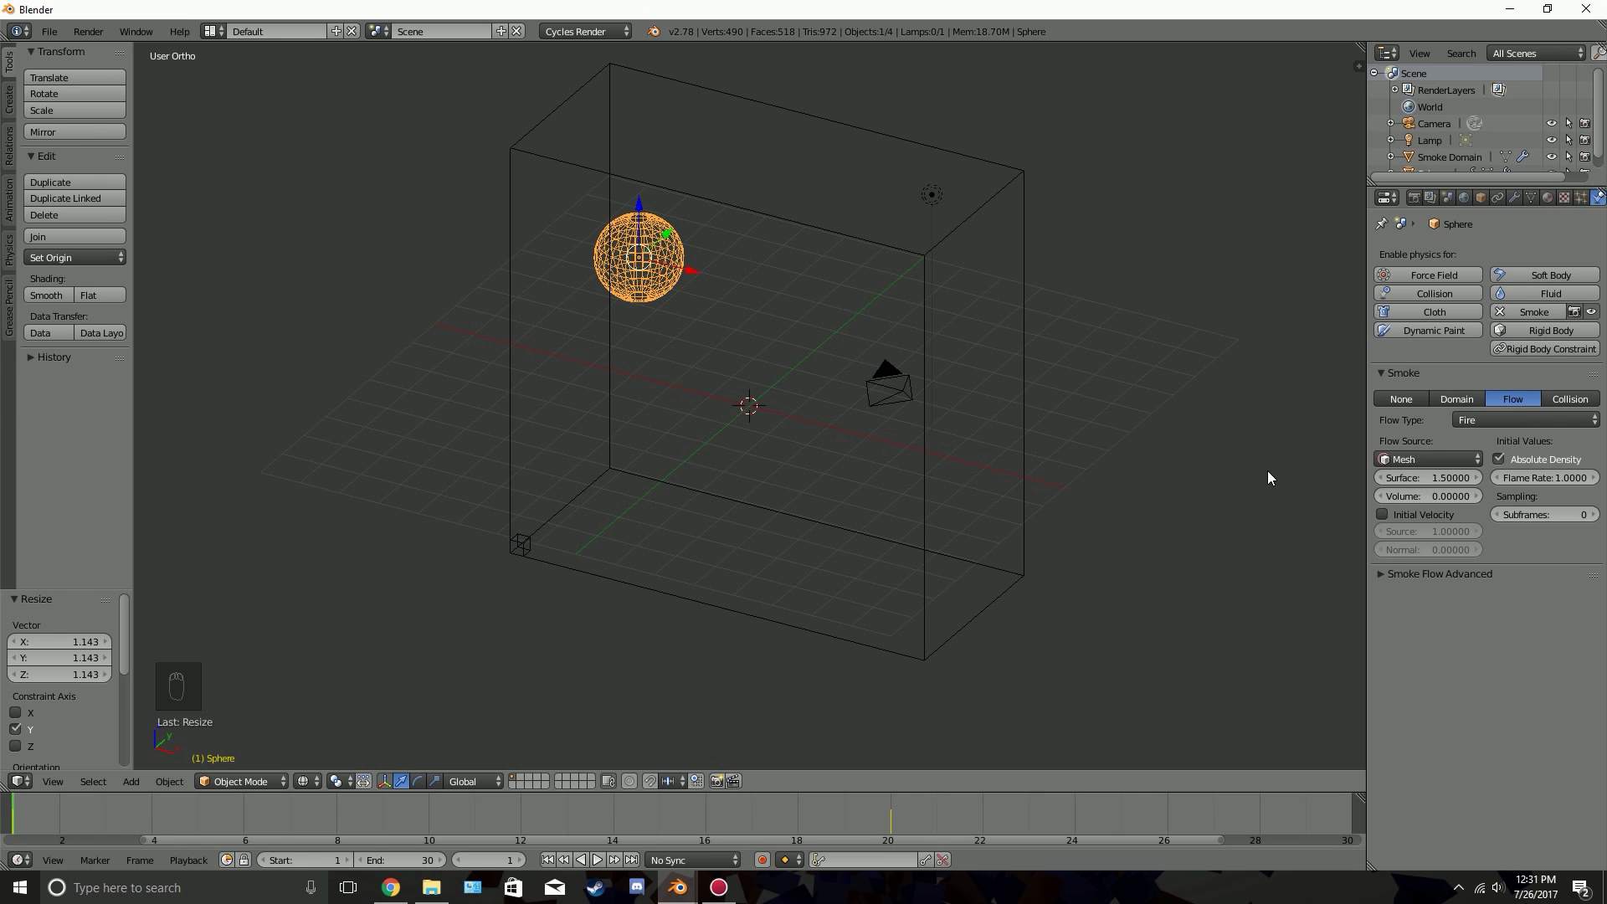
Preview the fire simulation, stop partway through the motion and examine the flame trail from several angles
key("alt+a")
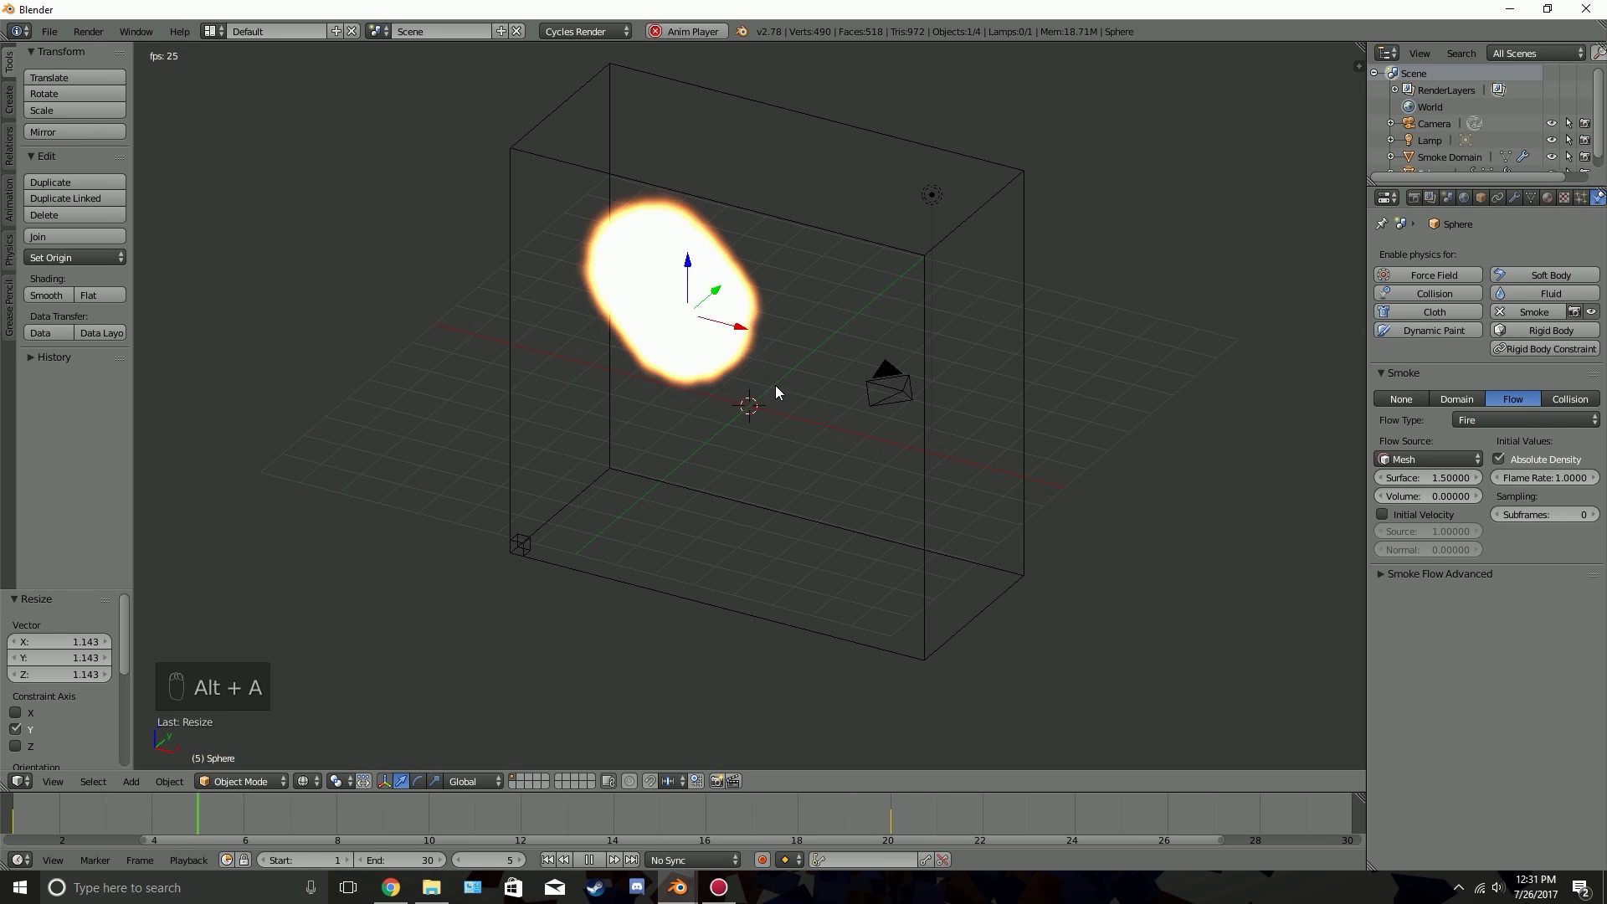
key("alt+a")
middle_click_drag(739, 385, 797, 392)
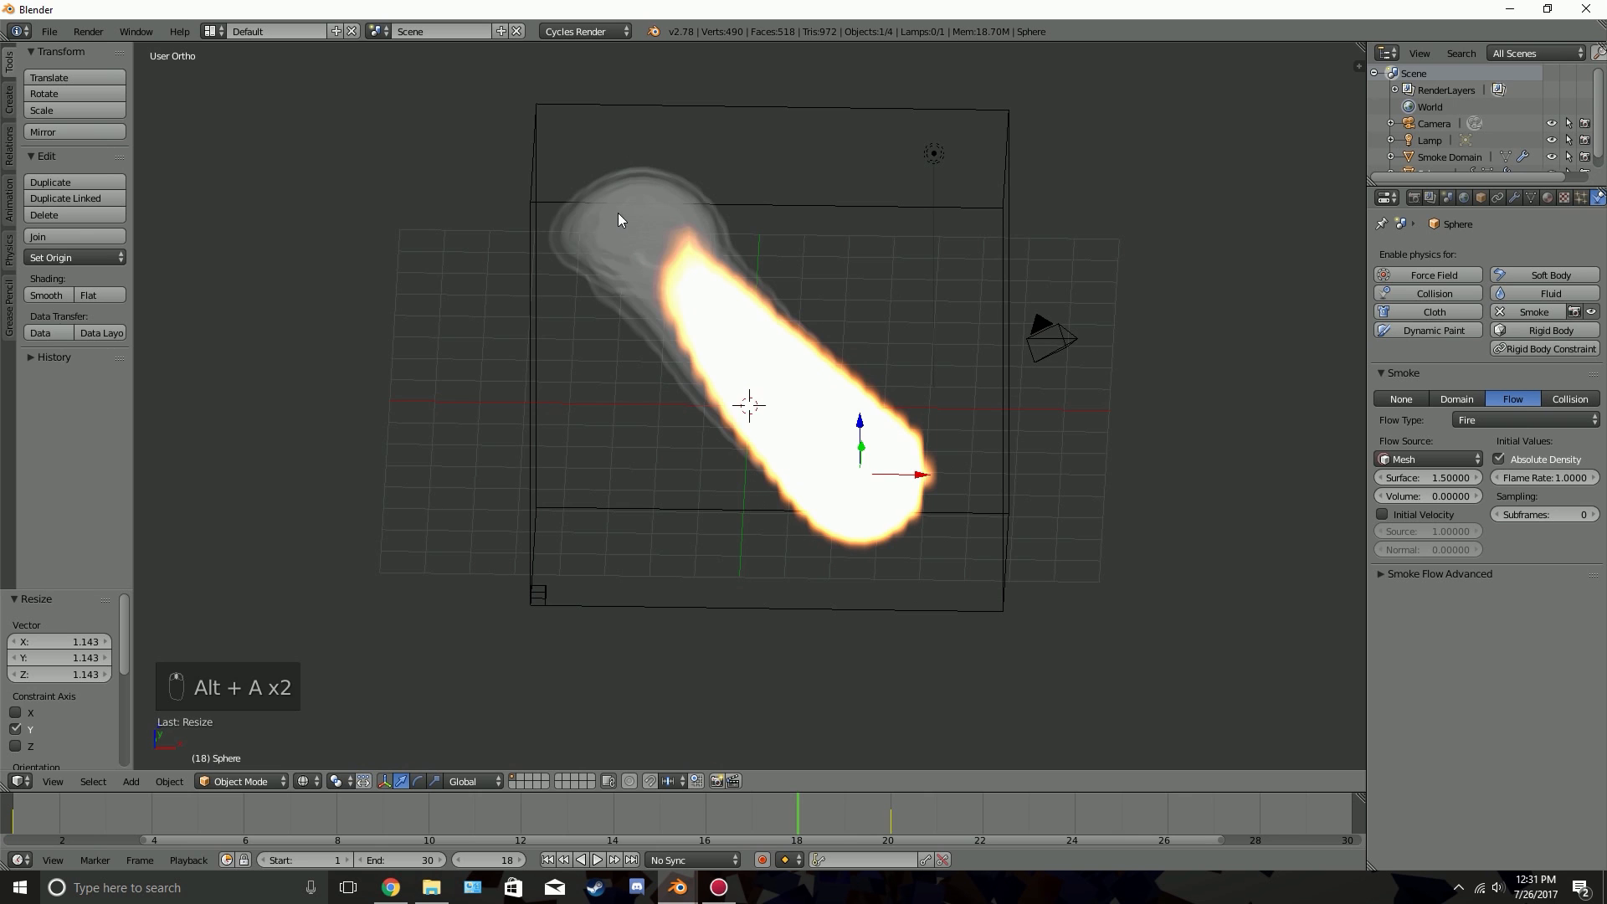
middle_click_drag(617, 219, 779, 335)
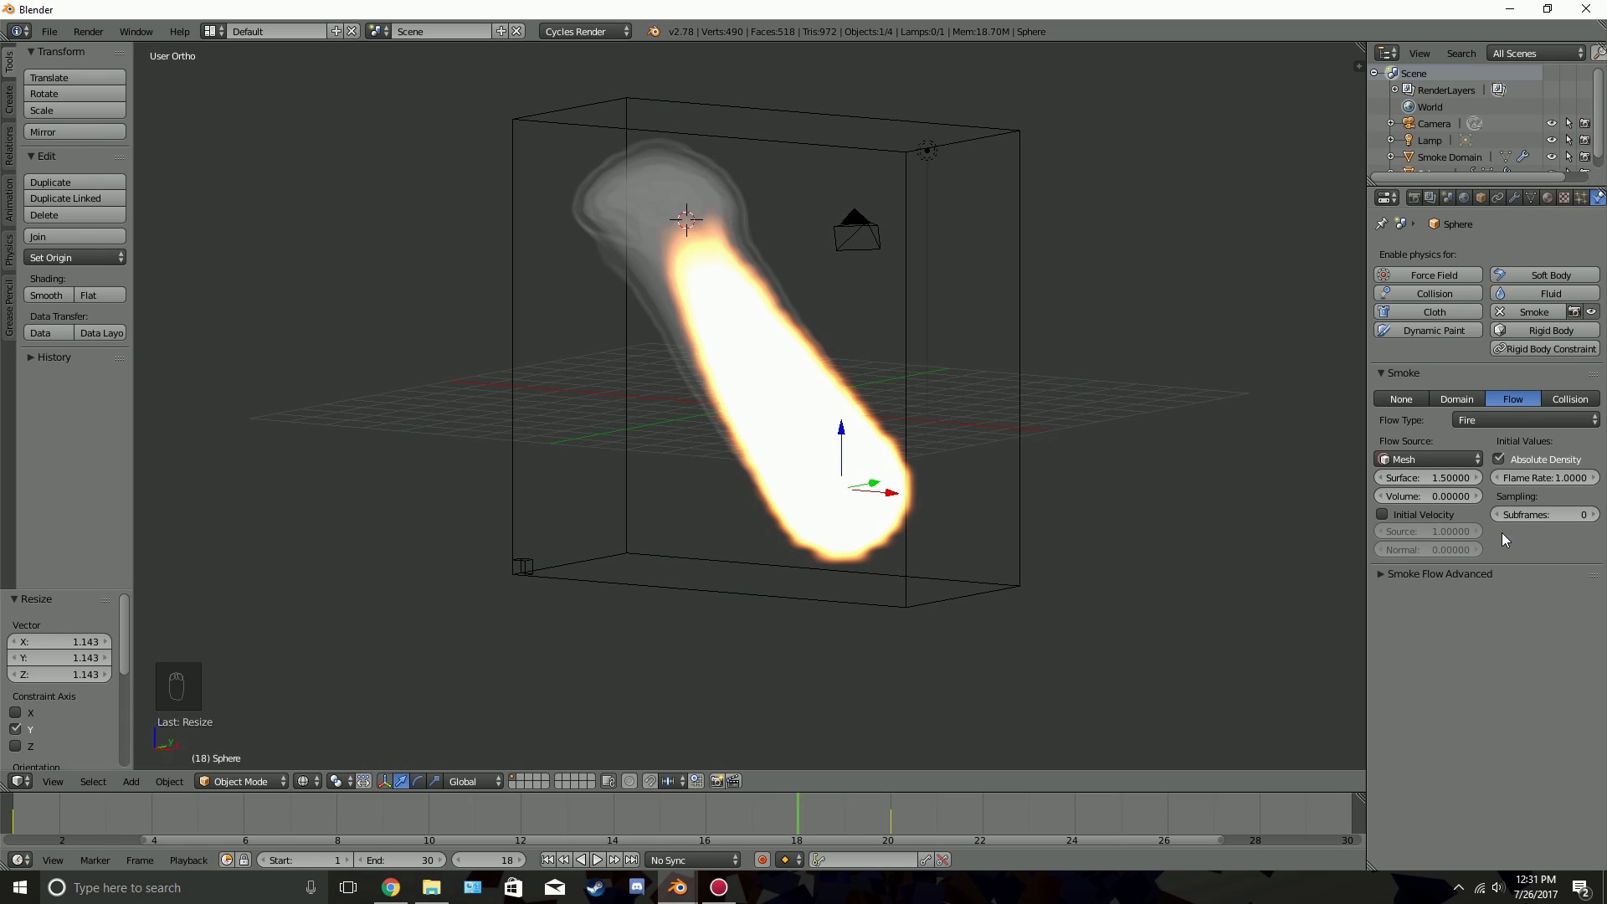
Set the Surface value of the sphere's fire flow source to 5
left_click(1410, 475)
type("5")
key("Return")
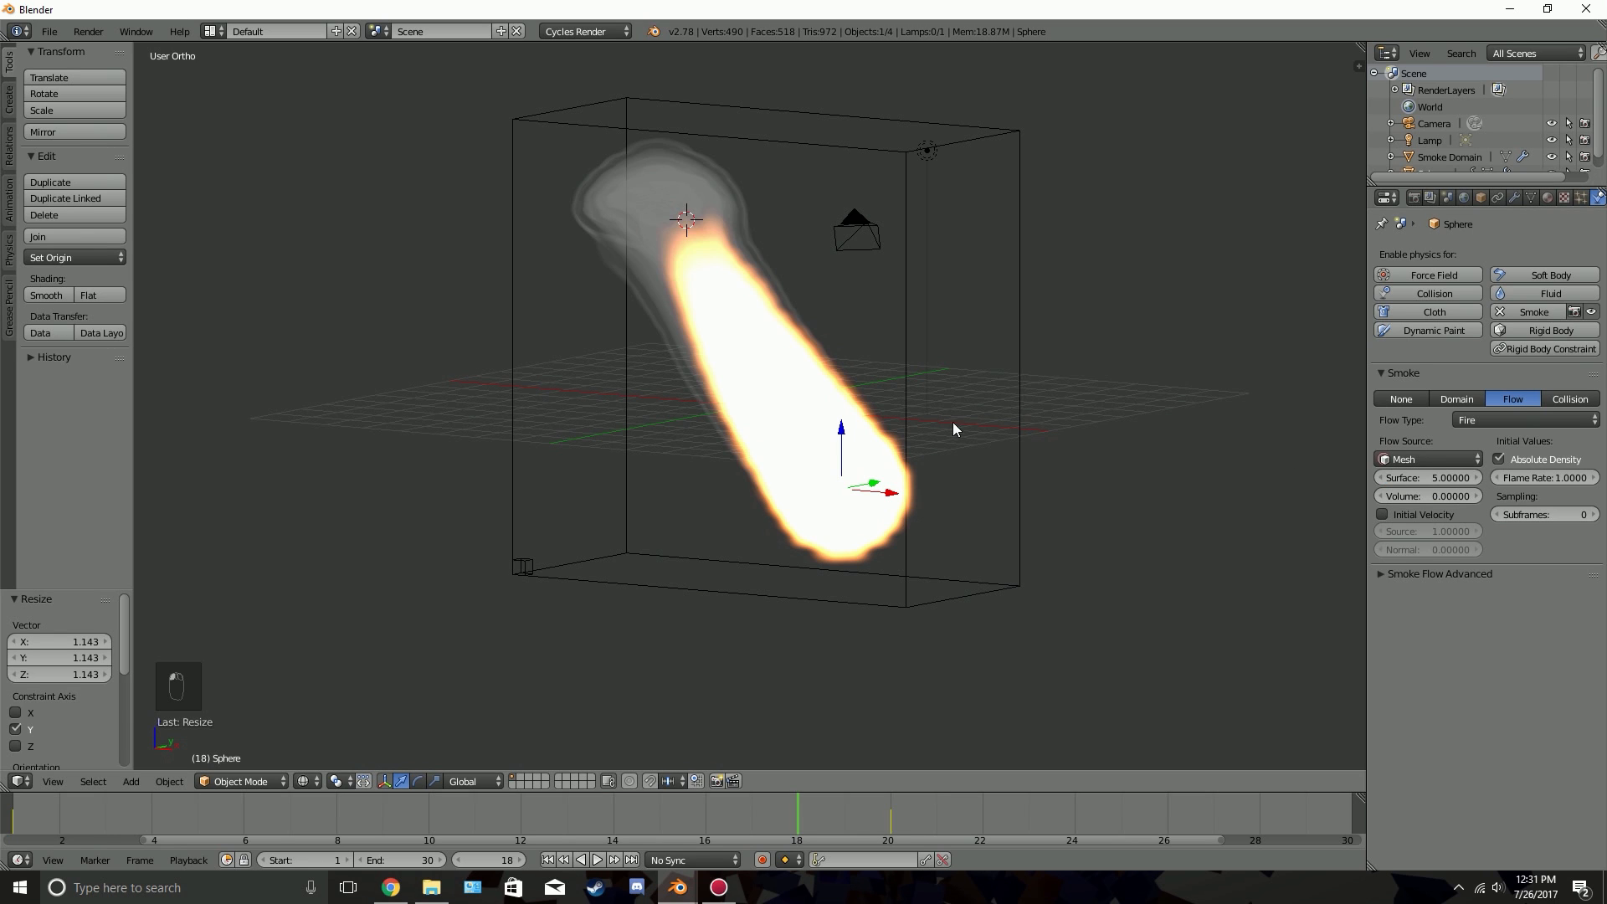
Replay the fire simulation from the first frame, stop it partway and examine the flame trail from another angle
left_click(547, 860)
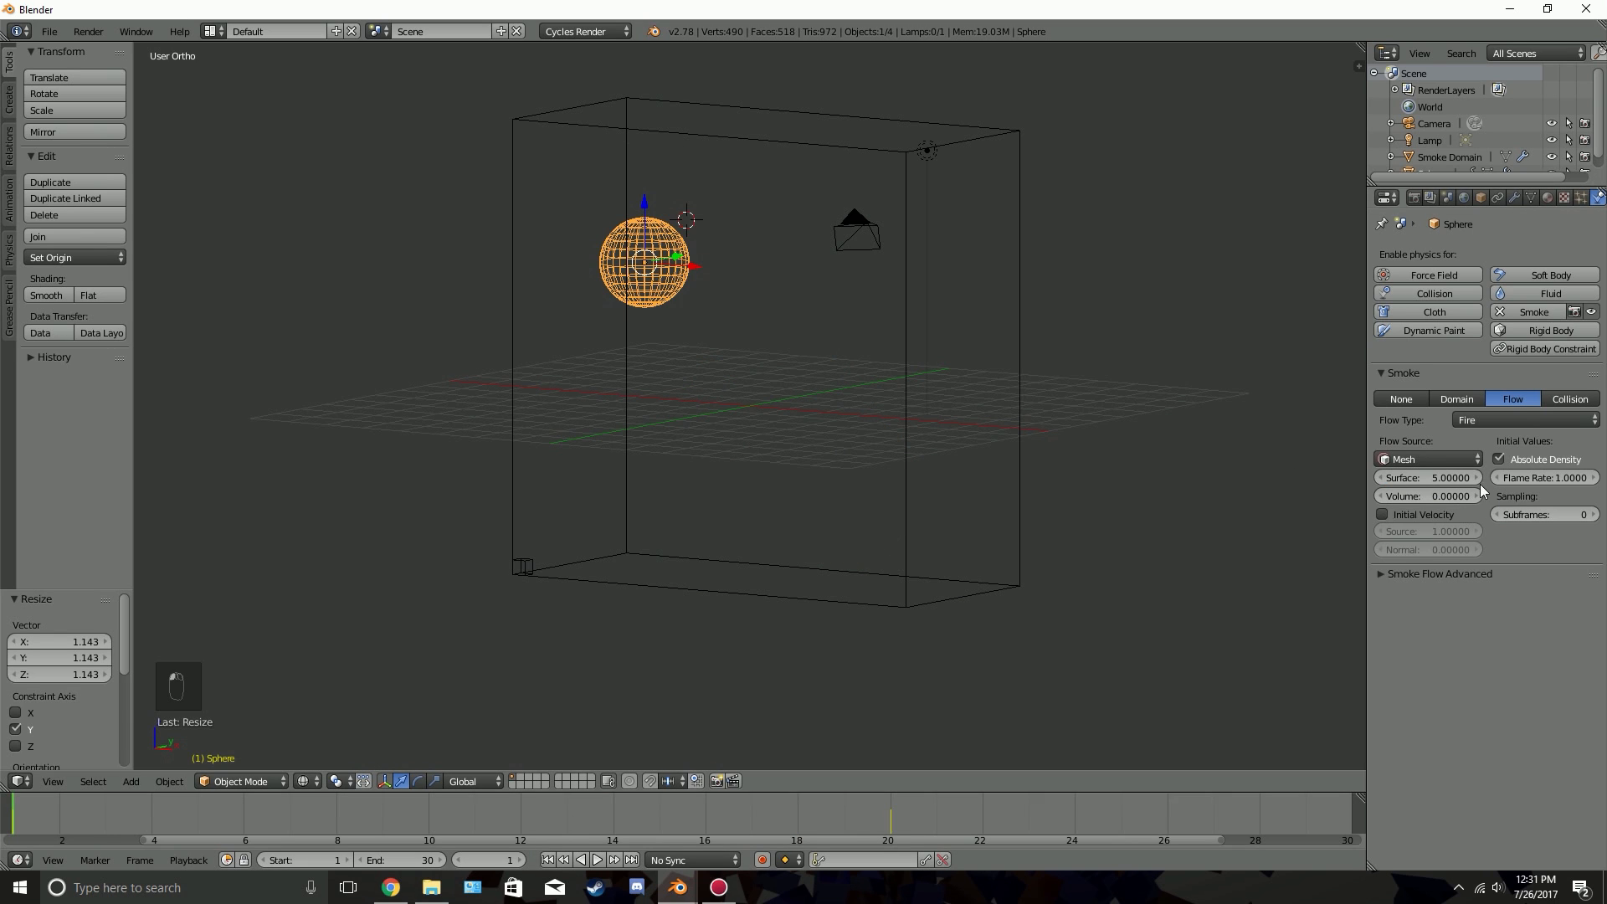
key("alt+a")
key("alt+a")
mouse_move(951, 403)
middle_mouse_down()
mouse_move(595, 402)
mouse_move(941, 411)
middle_mouse_up()
Set the Surface value of the sphere's fire flow source to 1
left_click(1417, 477)
type("1")
key("Return")
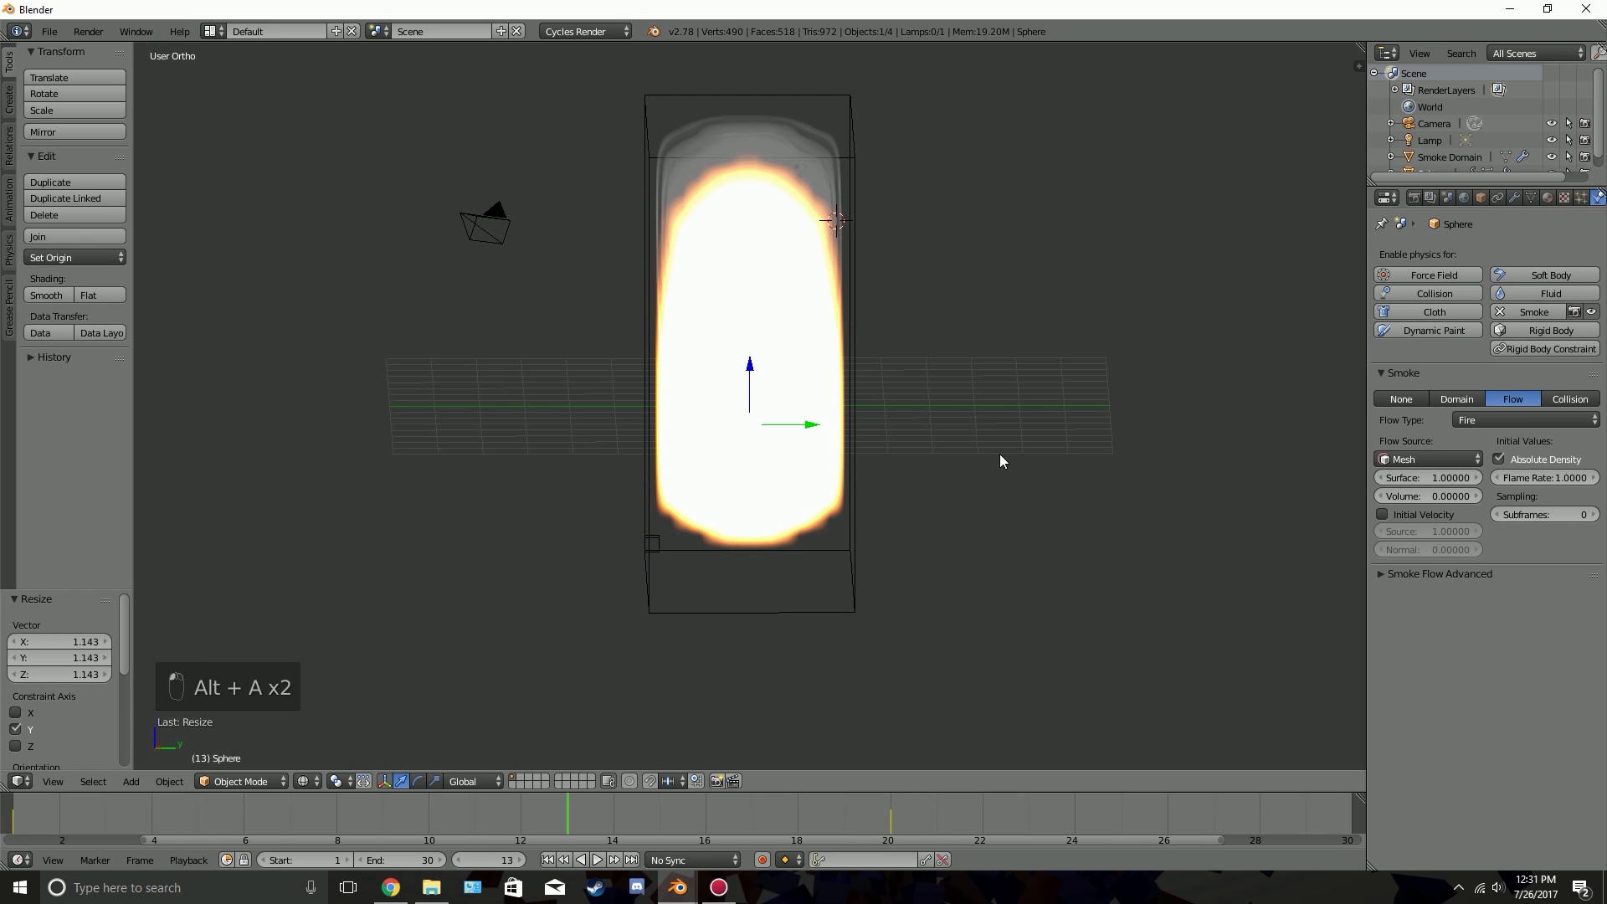
Preview the reduced flame from the first frame, inspect the trail from the side and return to the start
left_click(547, 860)
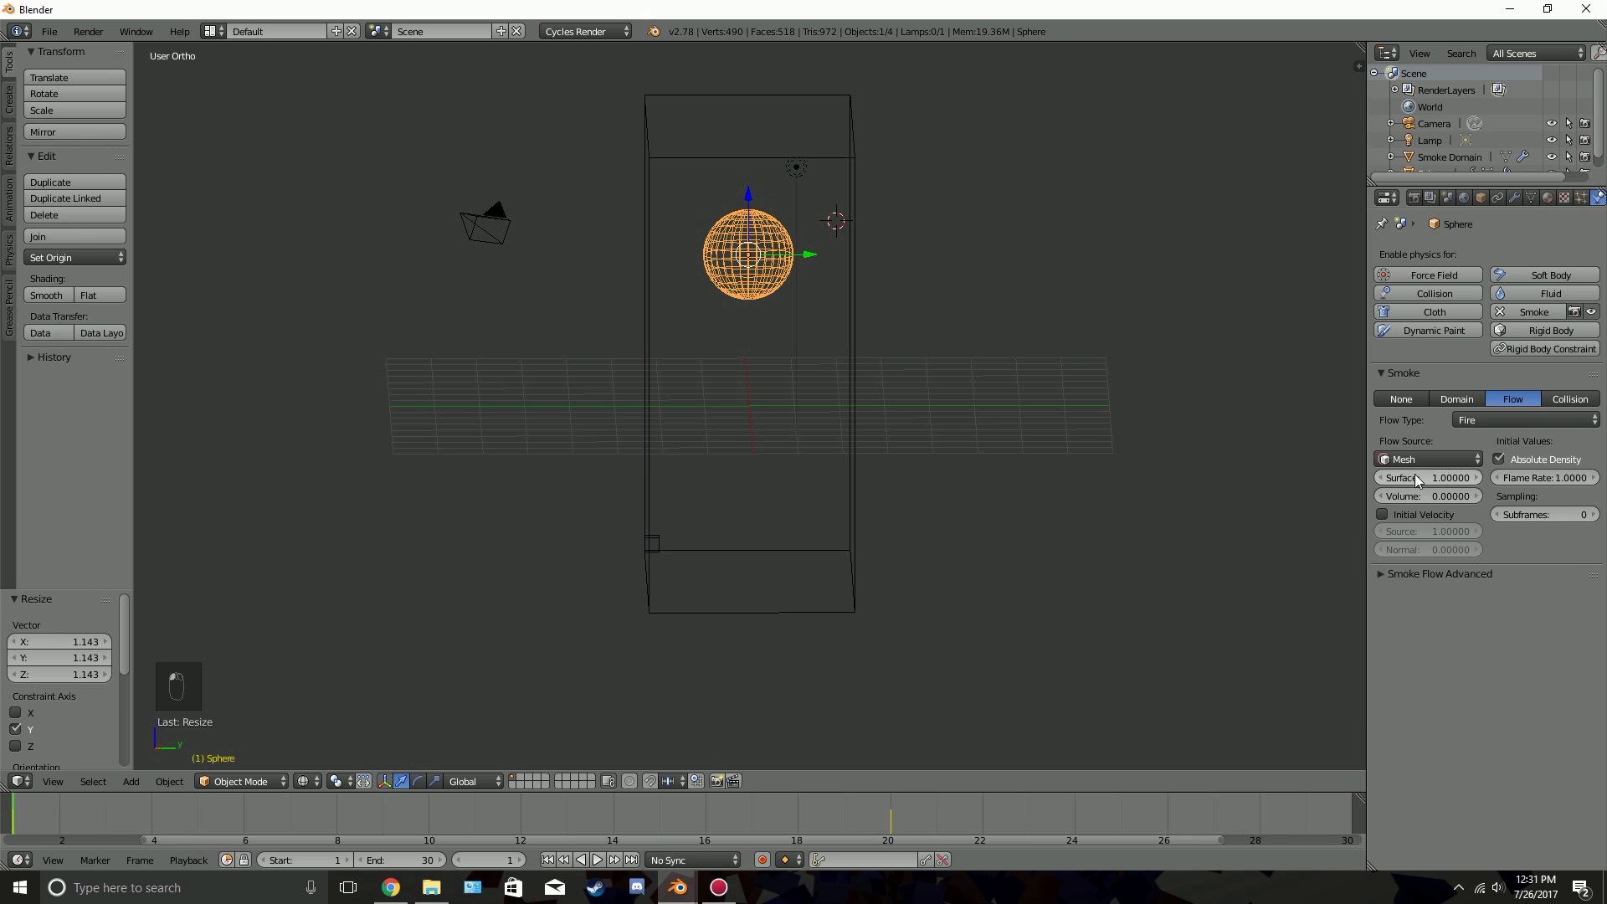
key("alt+a")
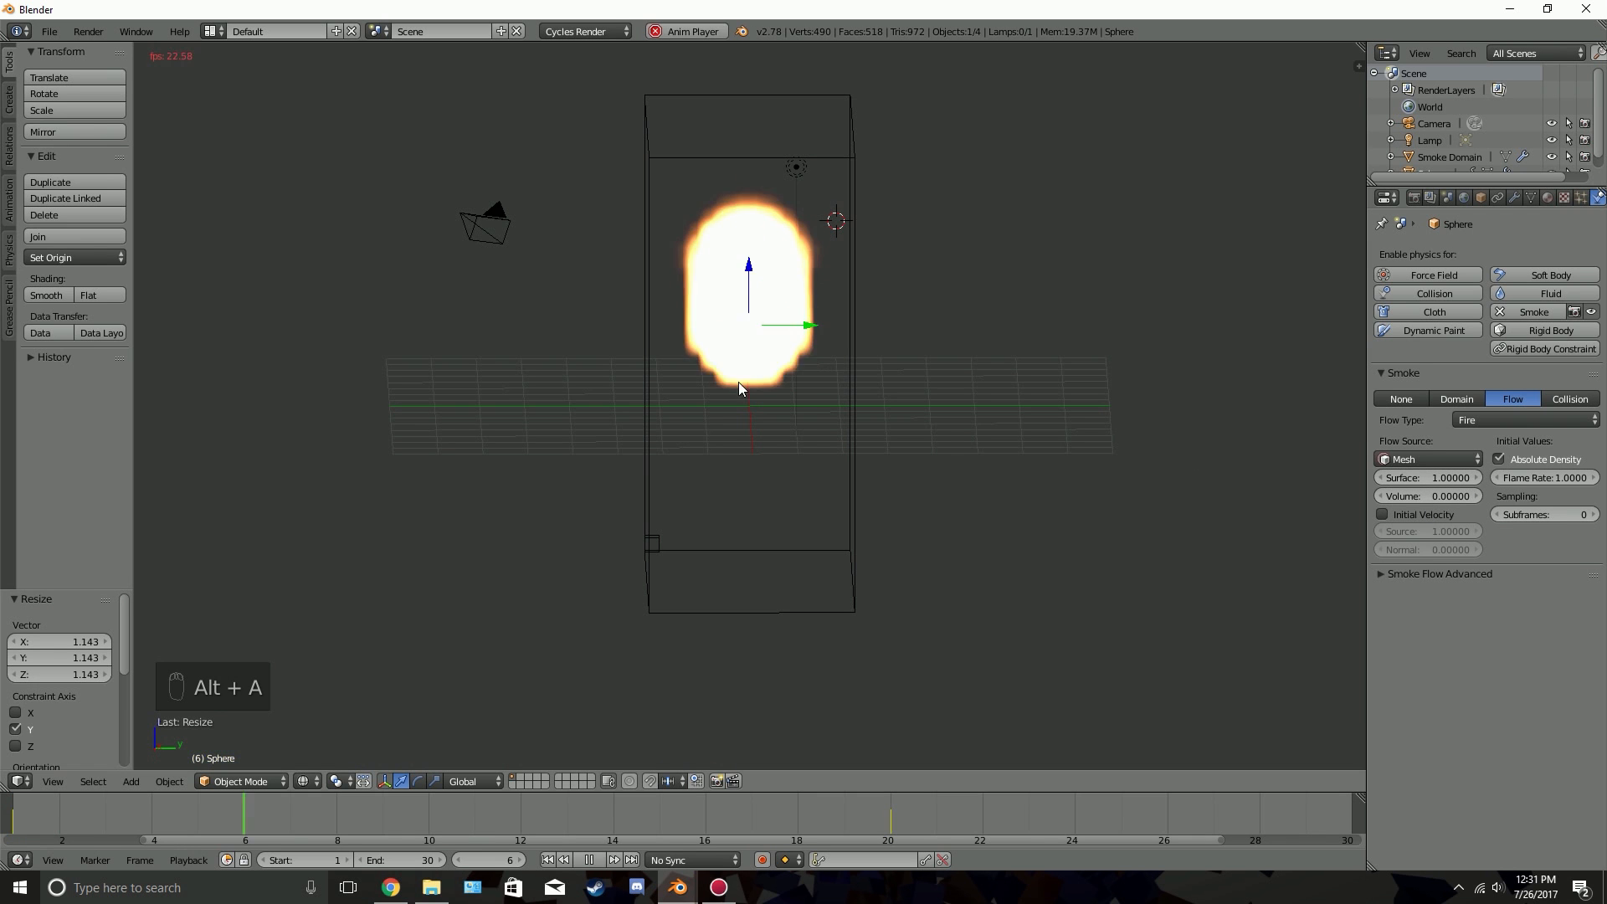
middle_click_drag(738, 382, 952, 405)
key("alt+a")
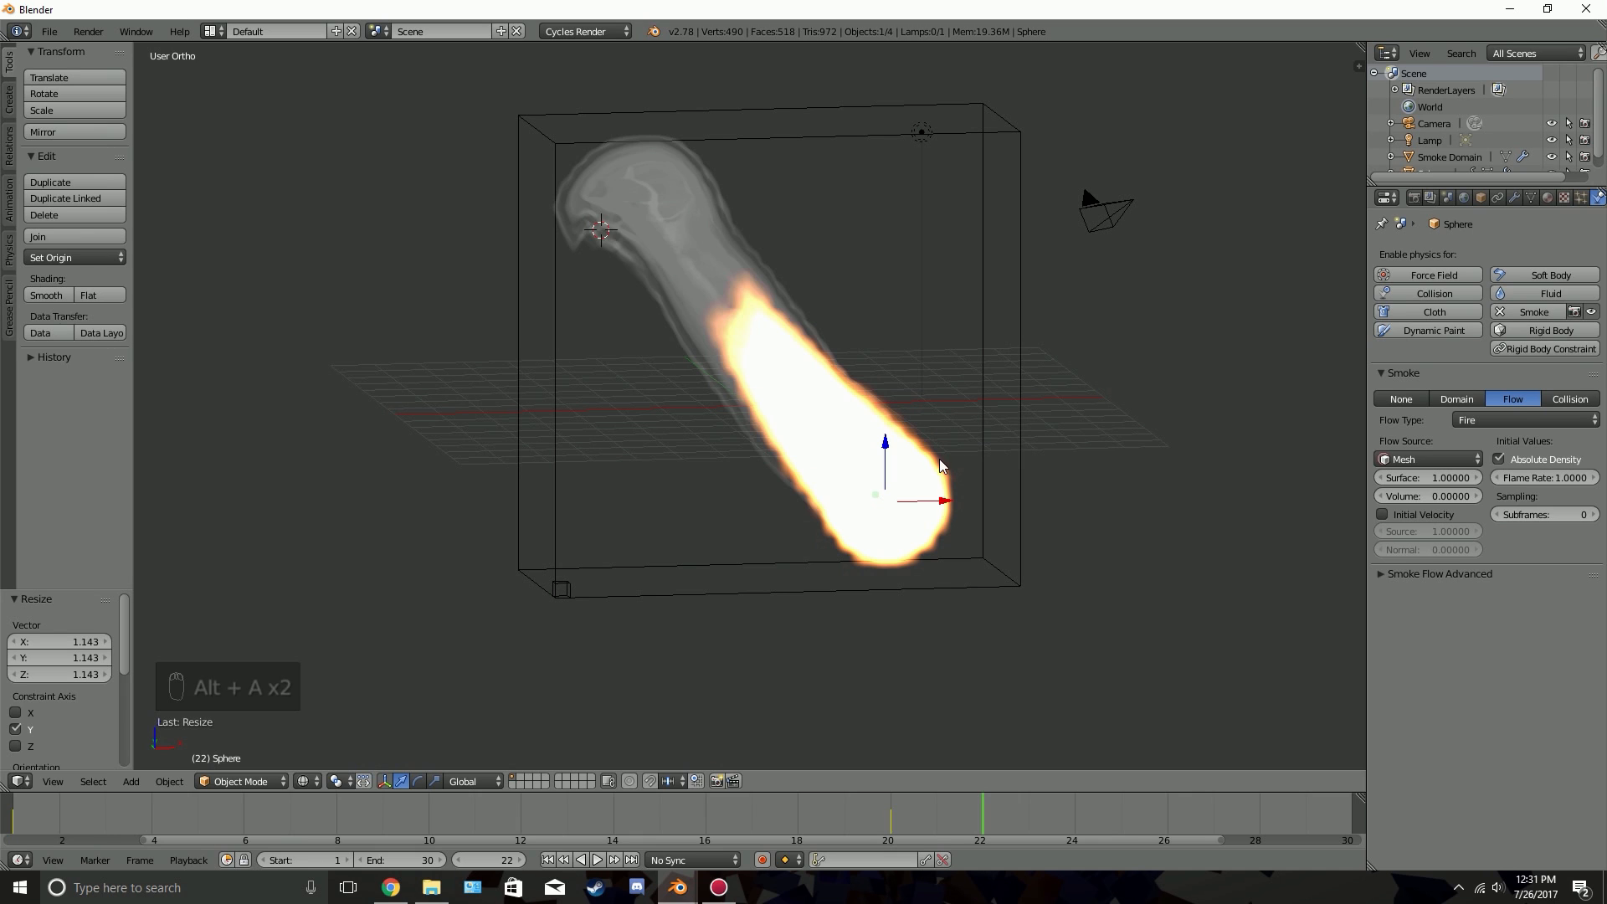
key("shift+Left")
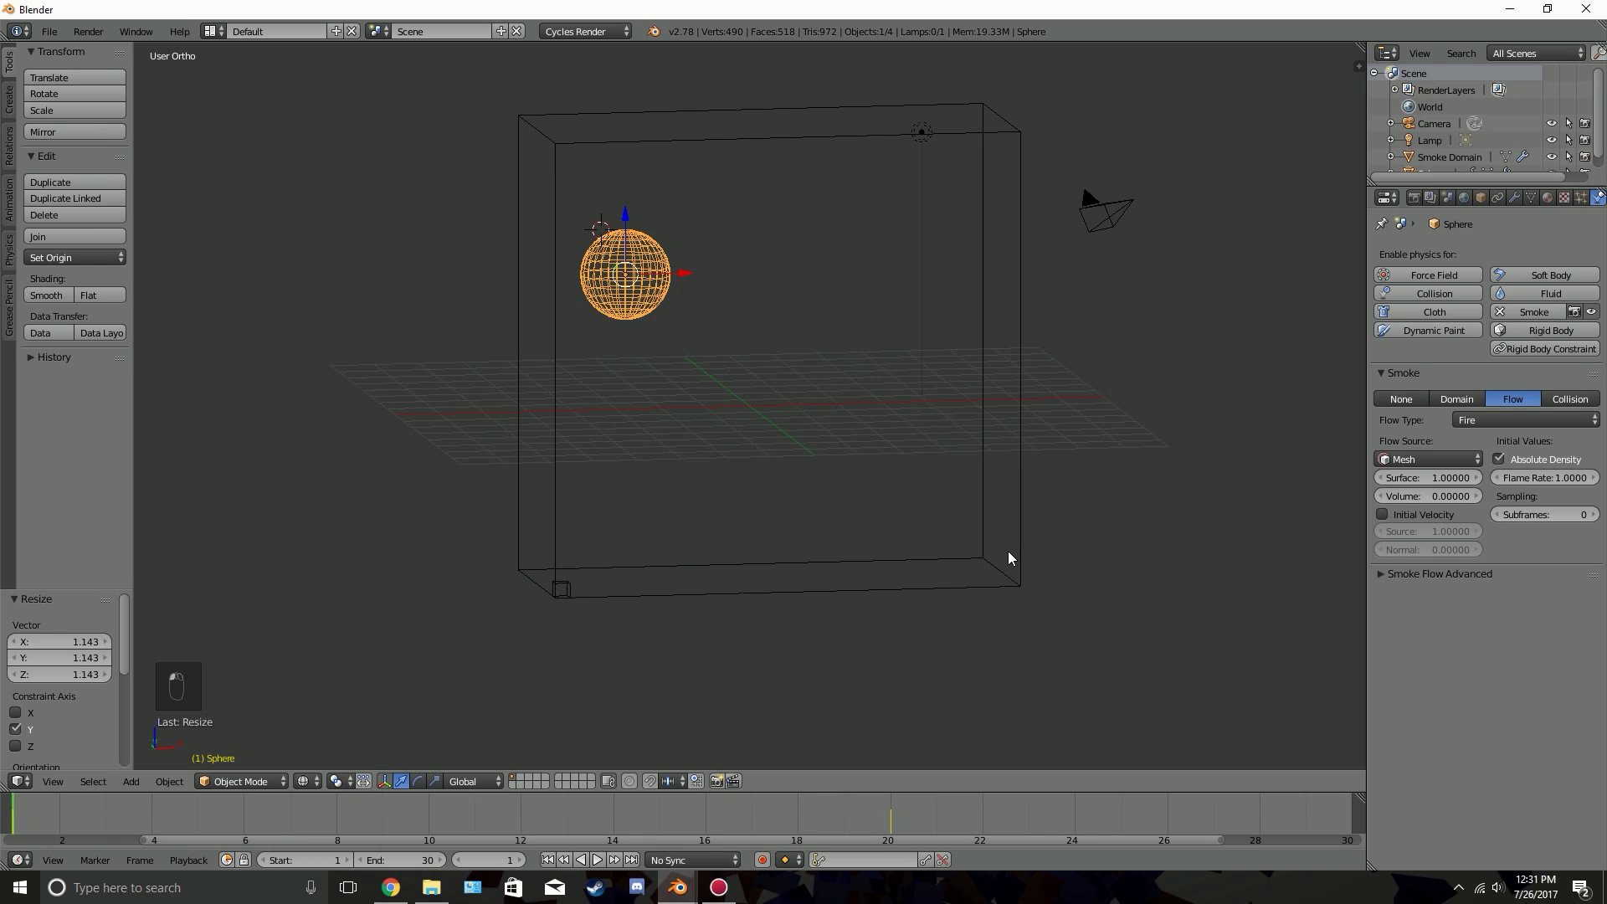
Enable Use Texture in the sphere's advanced smoke flow settings and assign the Tex texture
left_click(1453, 574)
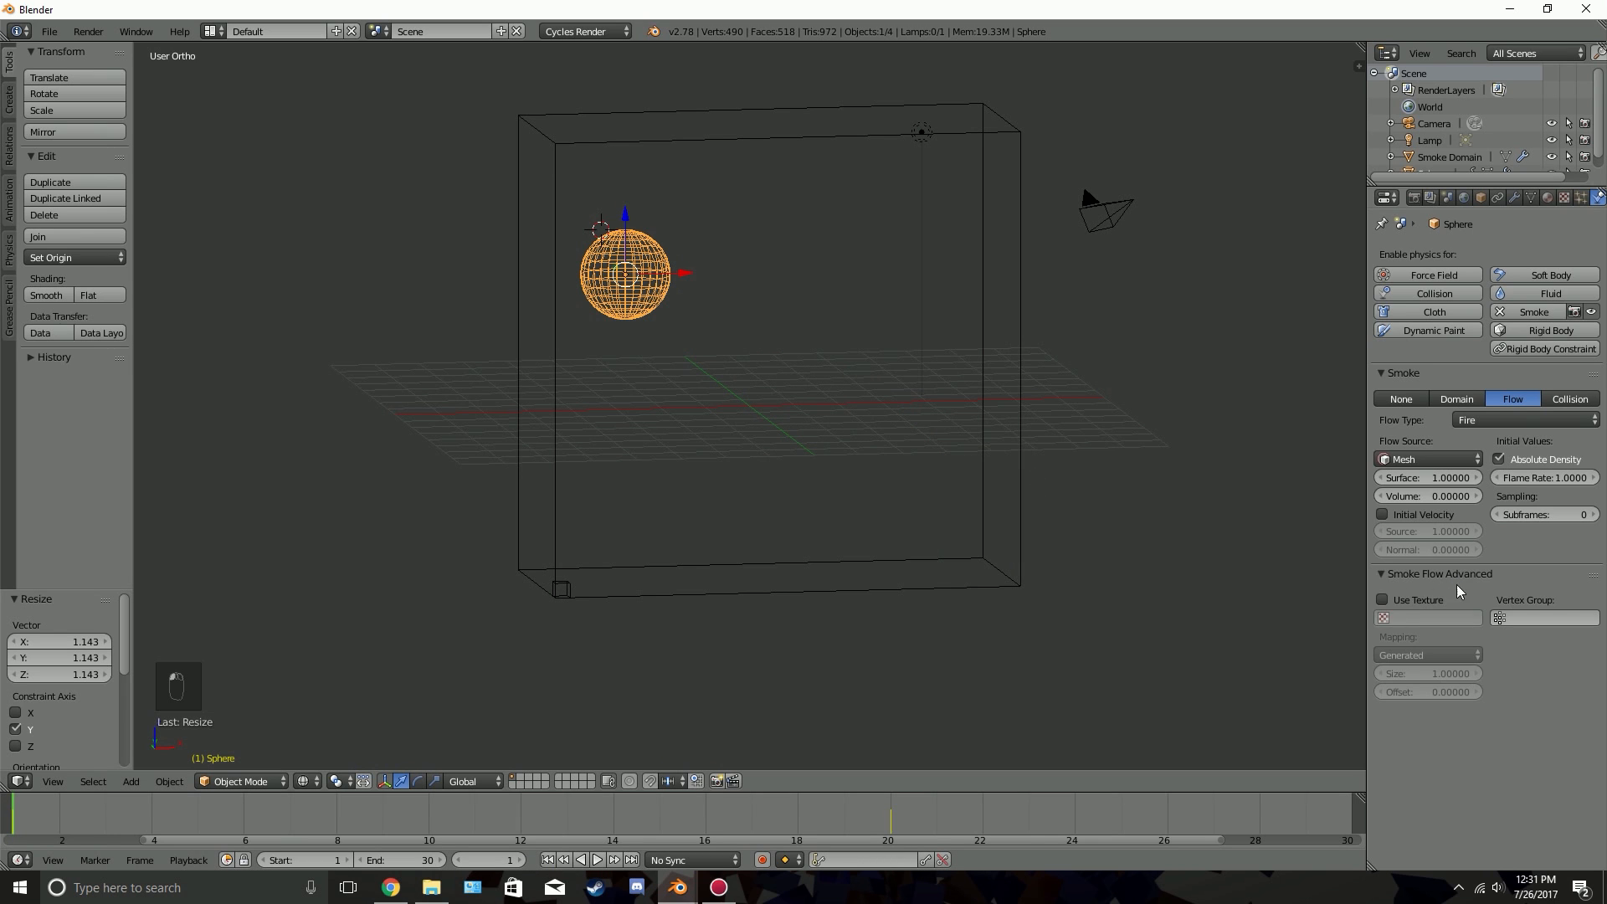
left_click(1383, 600)
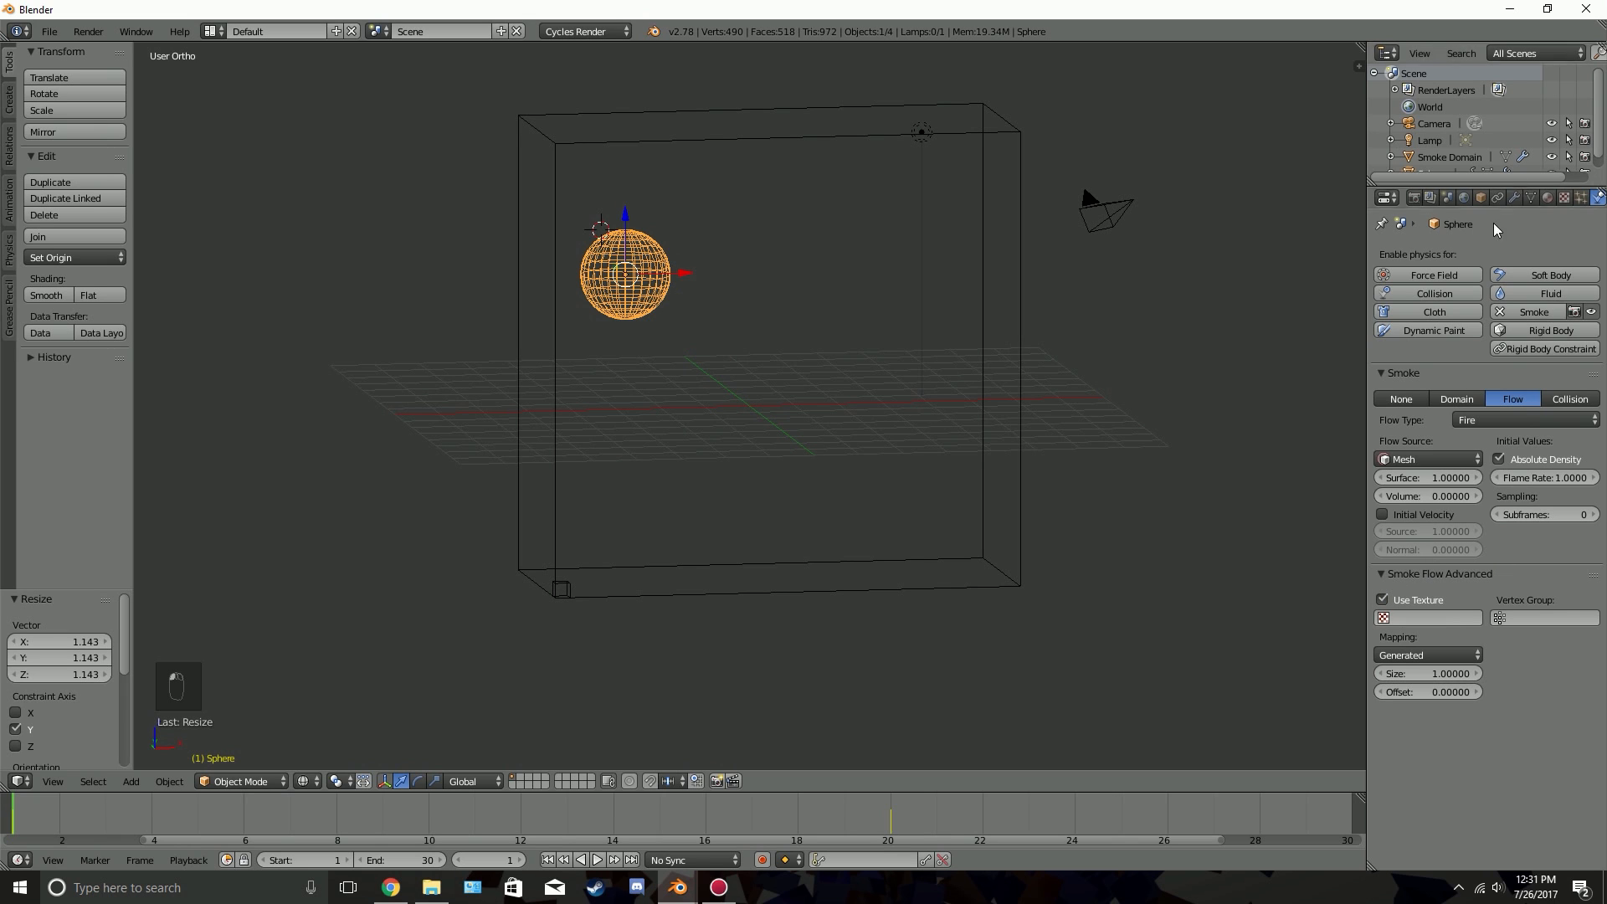
left_click(1405, 618)
left_click(1423, 643)
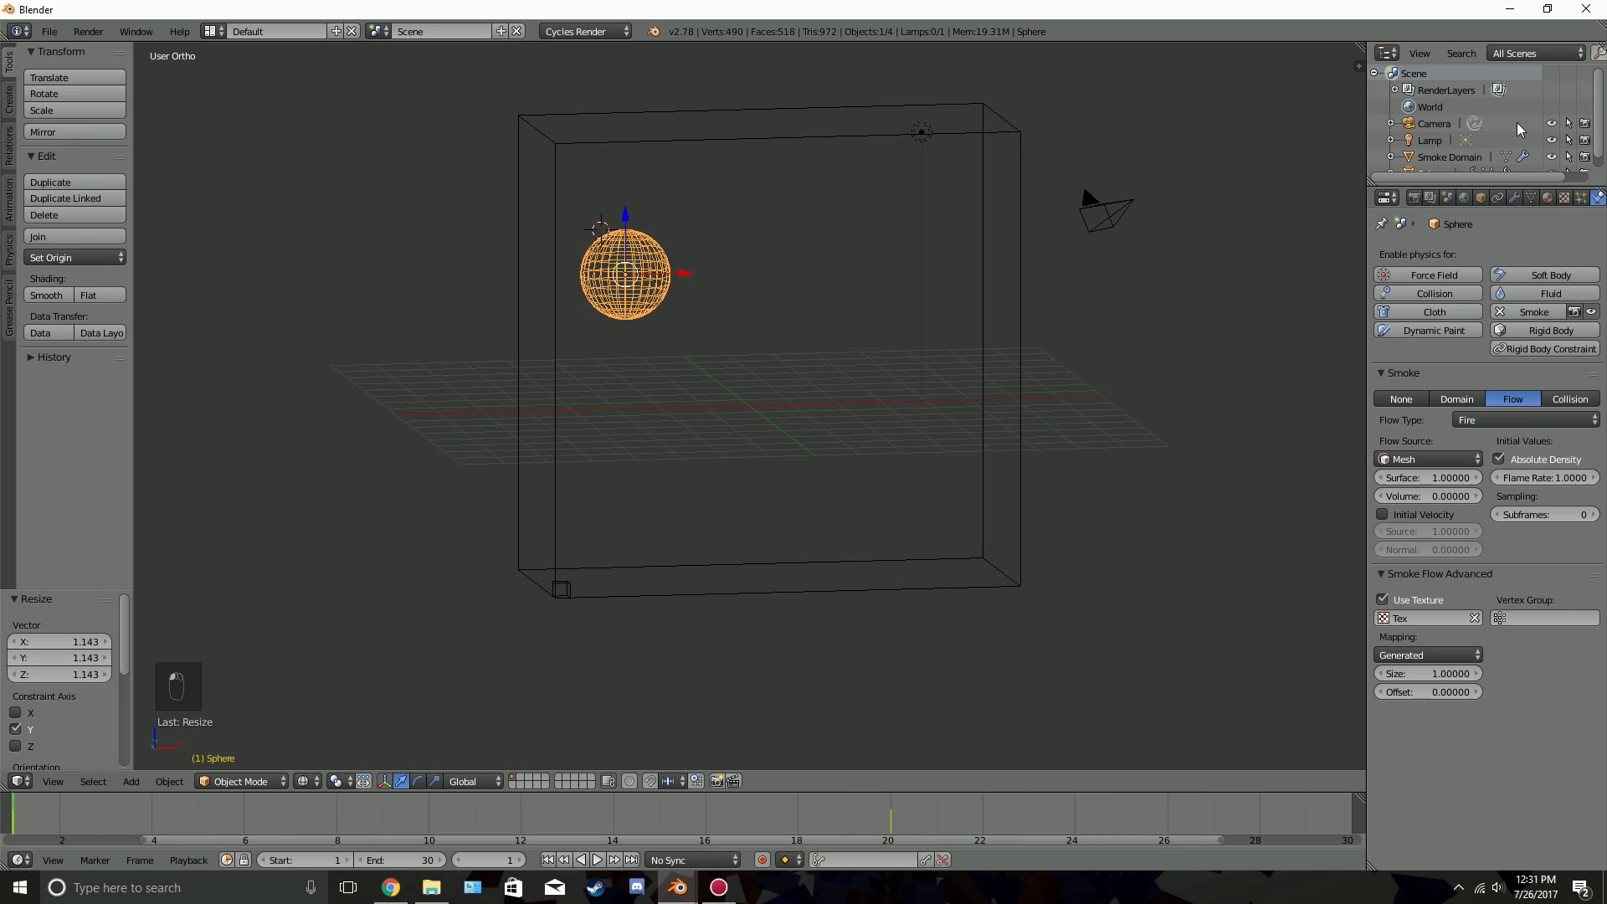
Load the Tex texture in the texture settings and set its type to Clouds
left_click(1562, 197)
left_click(1384, 284)
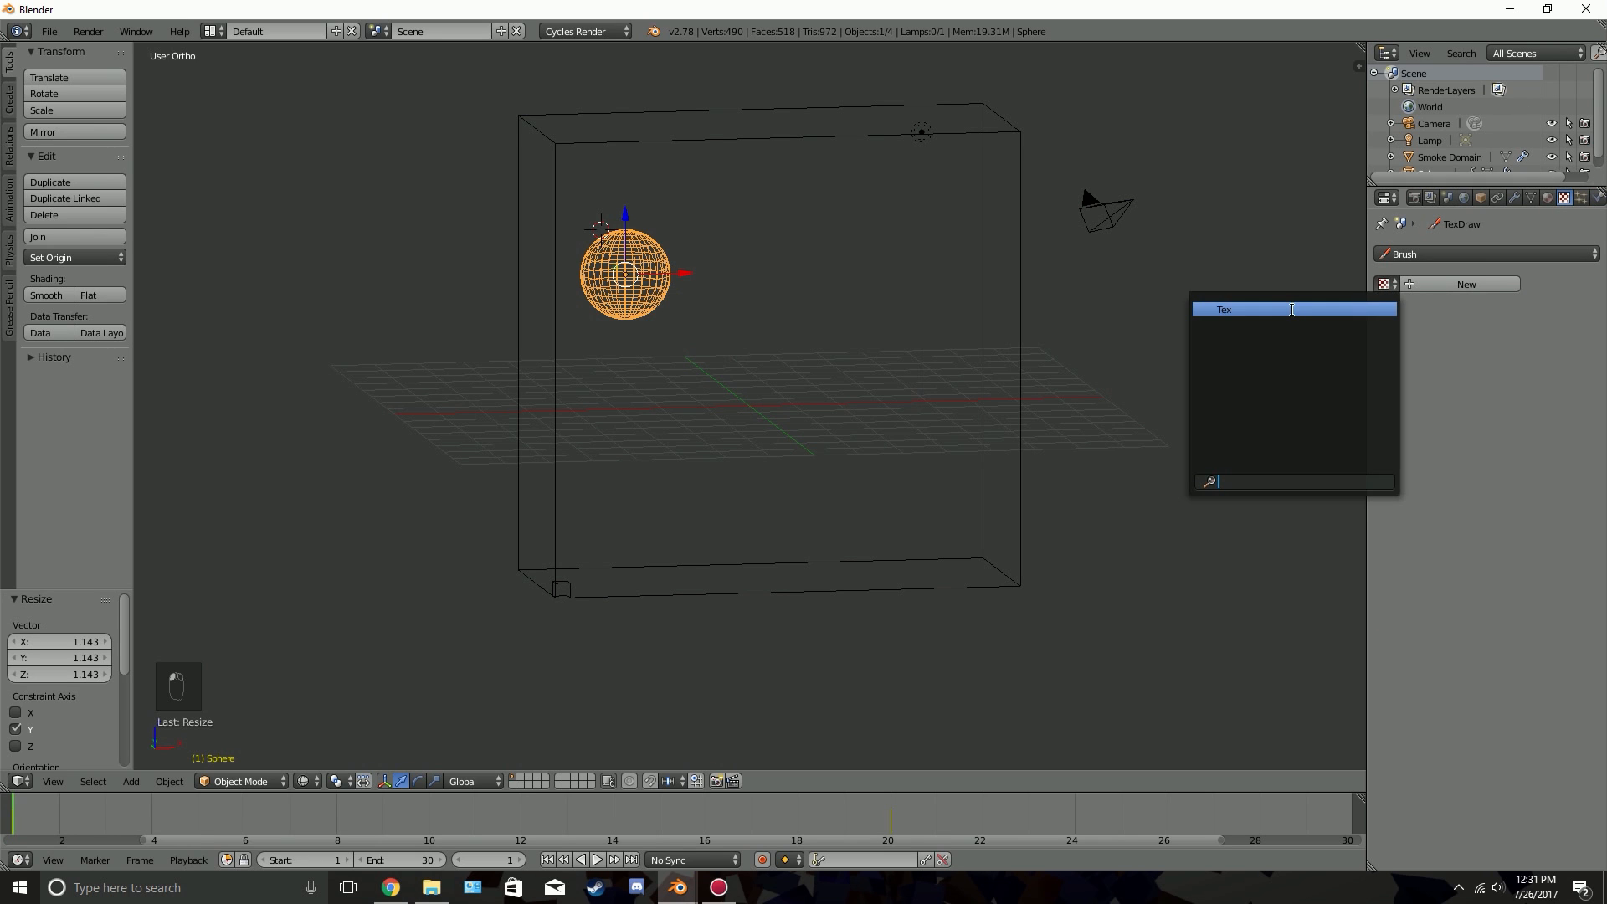
left_click(1353, 313)
left_click(1514, 304)
left_click(1470, 361)
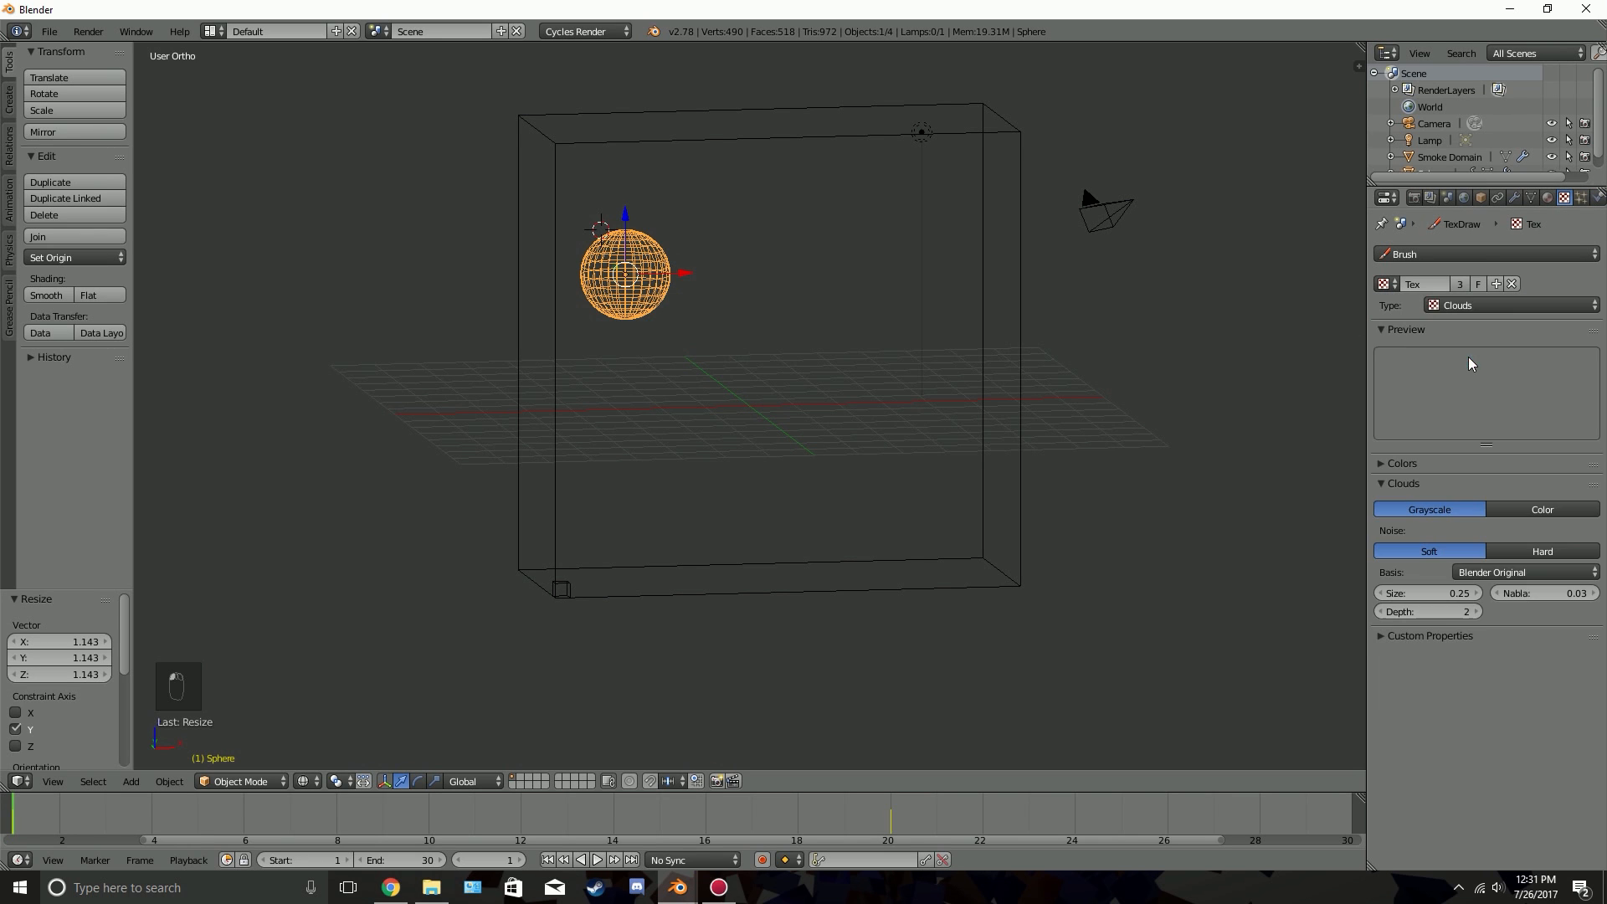
Set the grayscale clouds texture to size 0.05, brightness 0.8 and contrast 2.3
left_click(1513, 507)
left_click(1465, 509)
left_click(1448, 463)
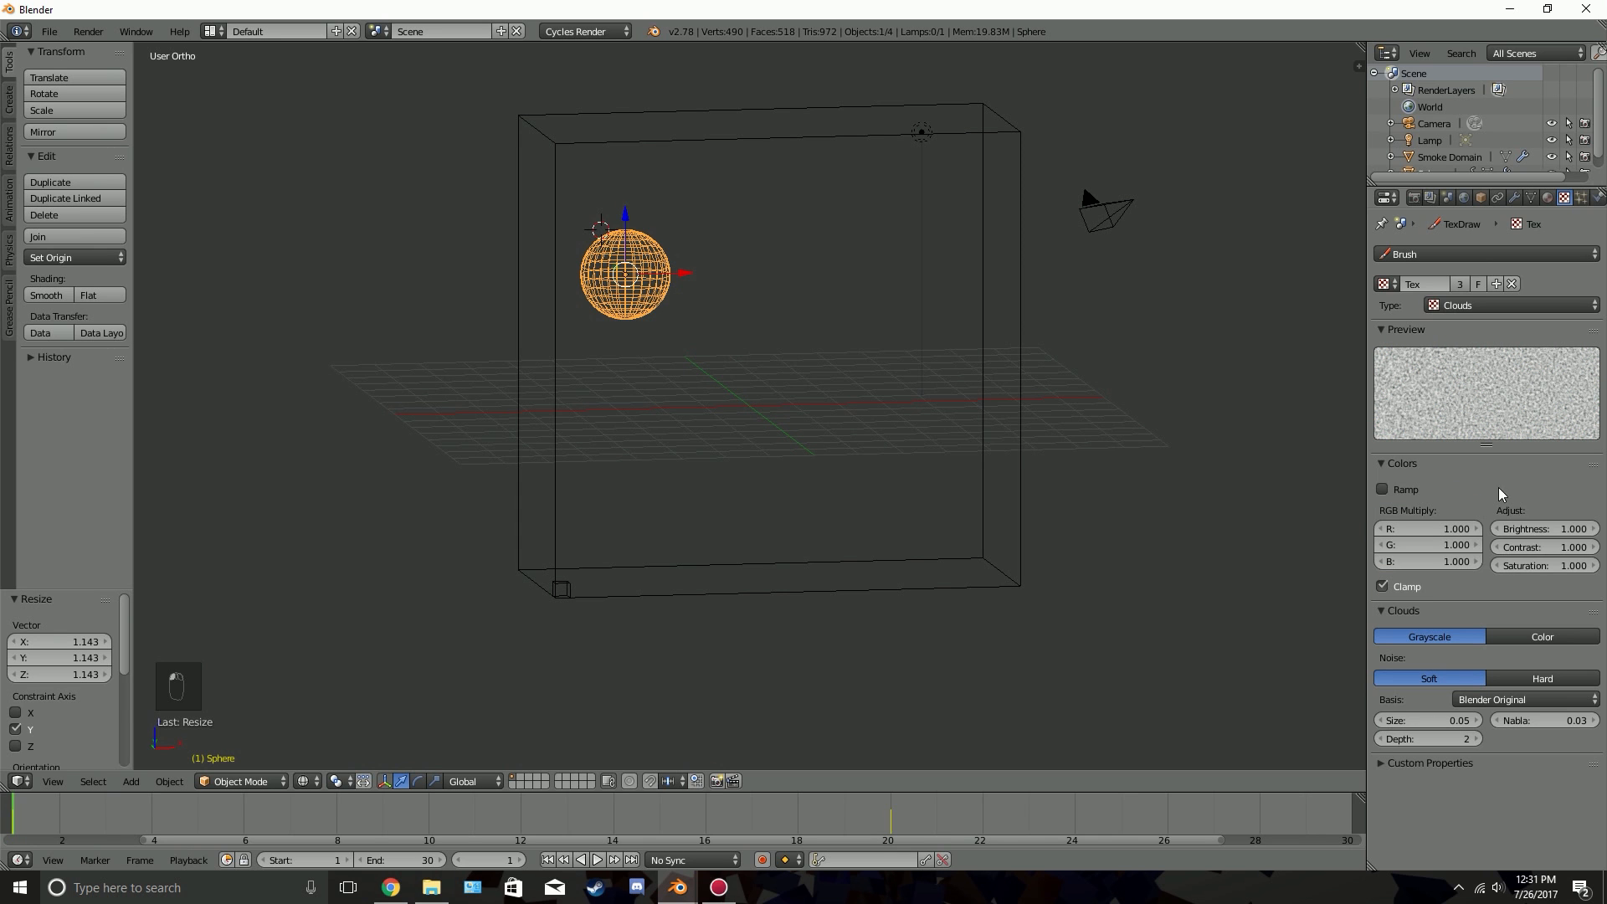
left_click_drag(1554, 547, 1545, 526)
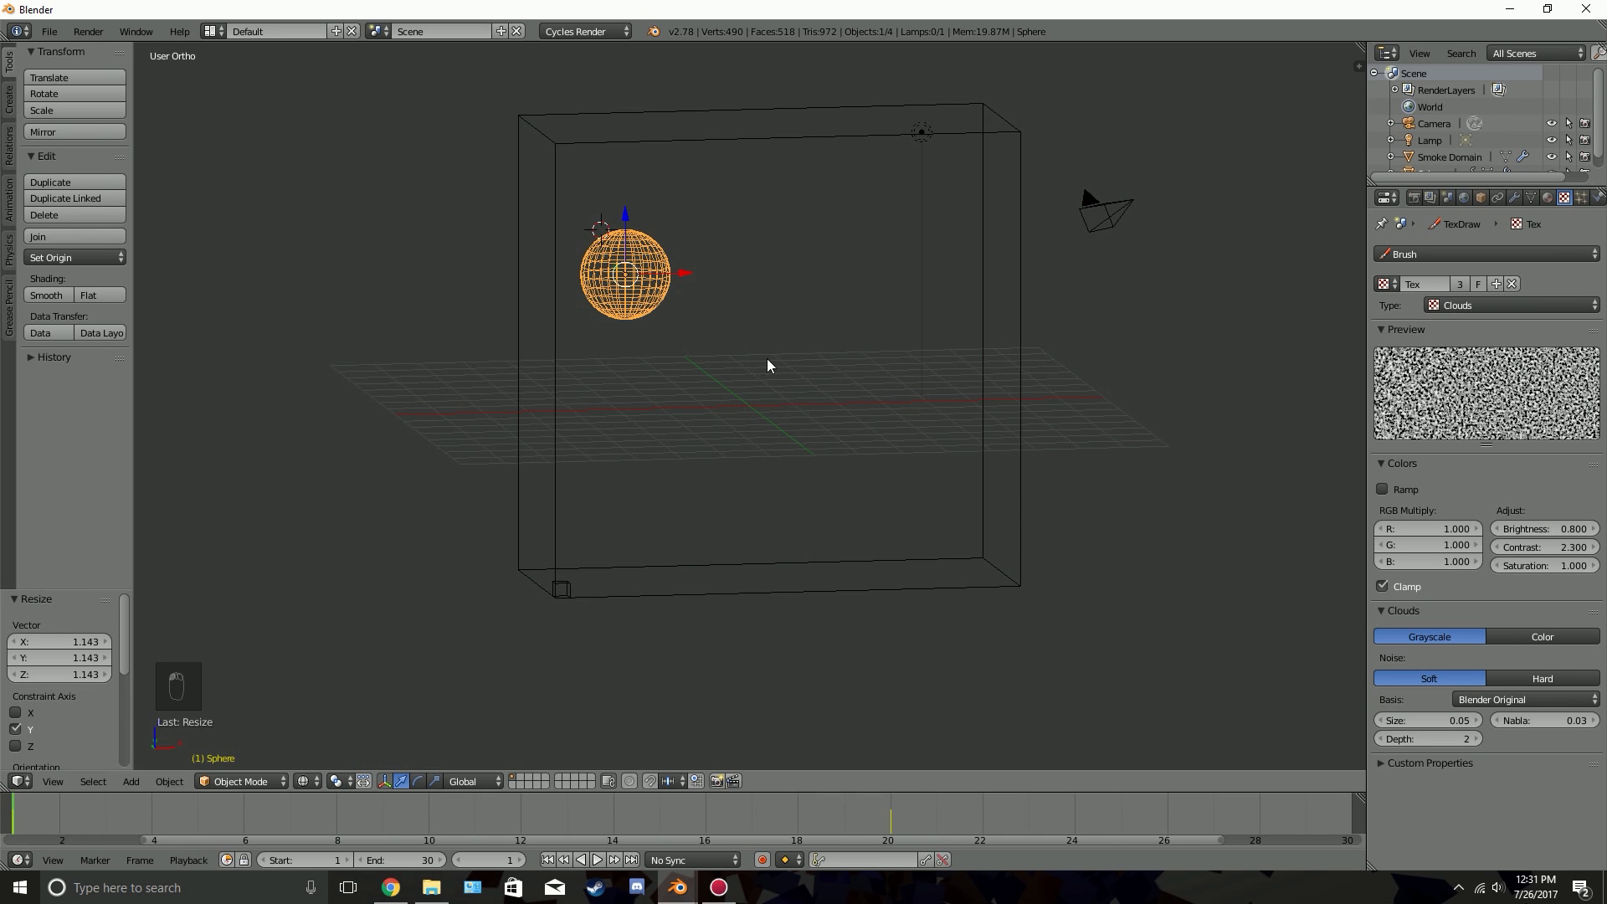
Preview the textured fire repeatedly, stopping partway through the motion to examine the flame and smoke from several angles
key("alt+a")
key("alt+a")
mouse_move(921, 479)
middle_mouse_down()
mouse_move(685, 480)
mouse_move(905, 477)
middle_mouse_up()
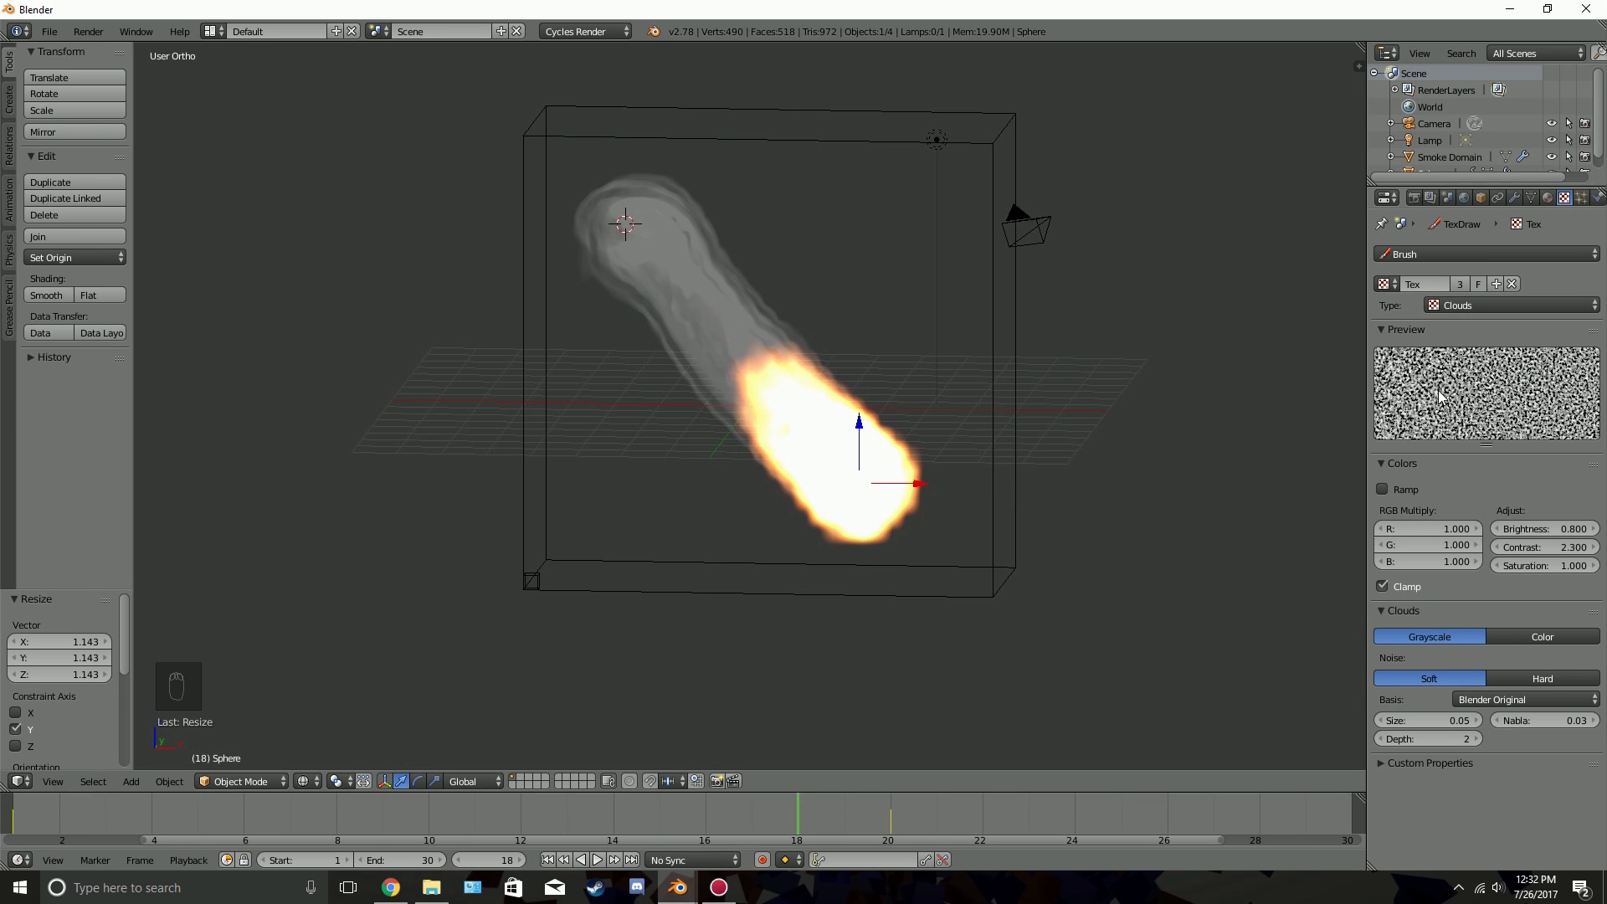
key("alt+a")
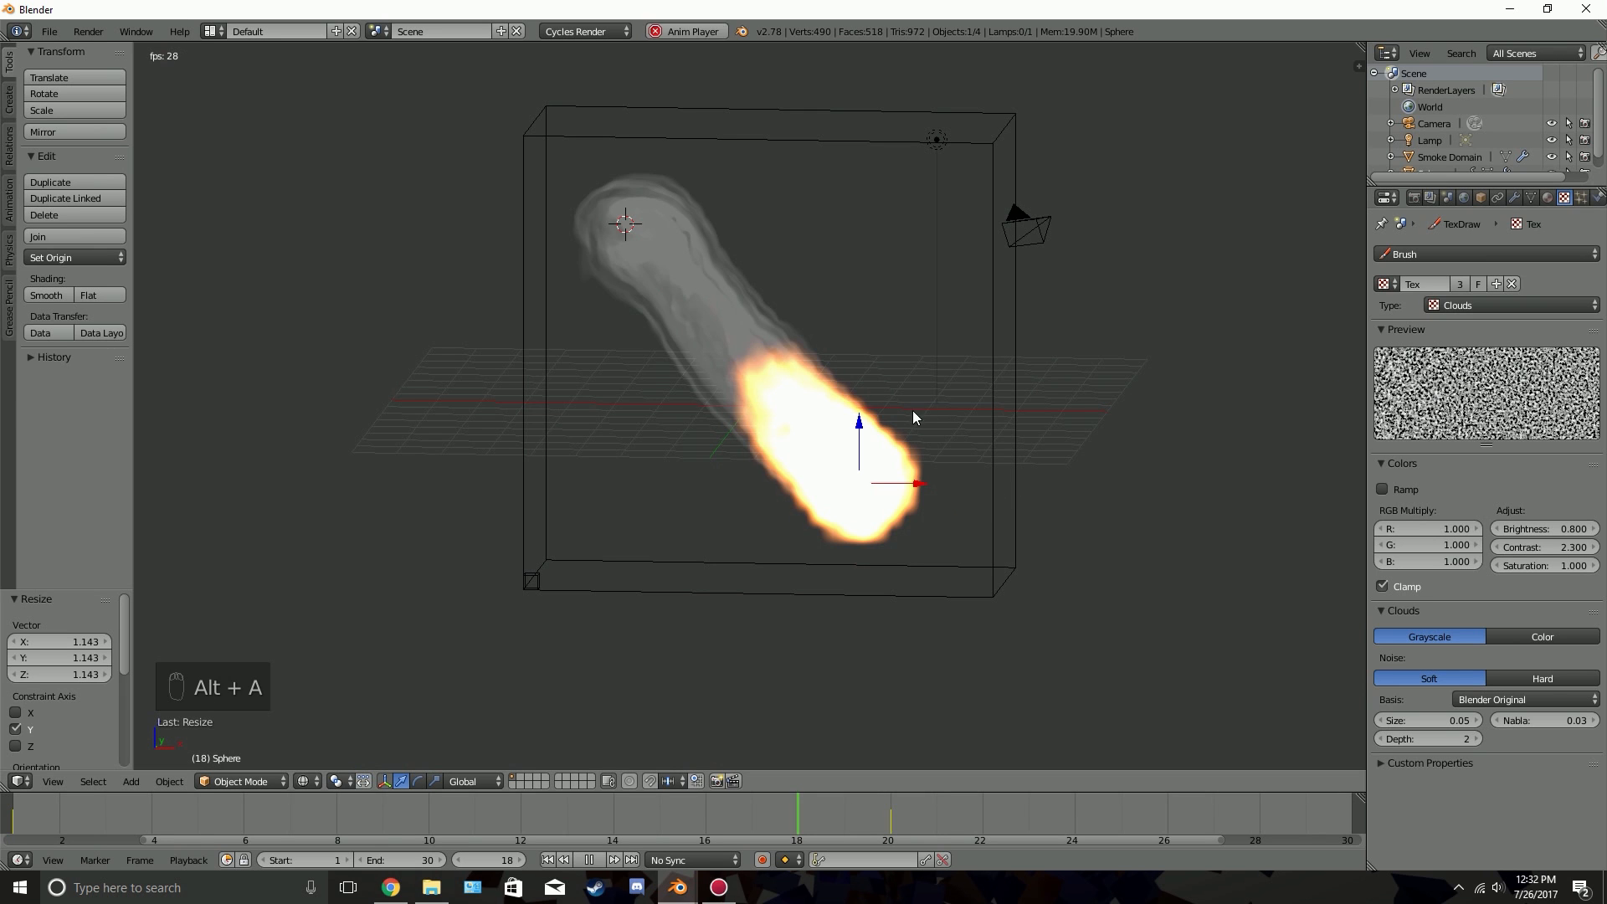
key("alt+a")
left_click_drag(954, 825, 522, 848)
key("alt+a")
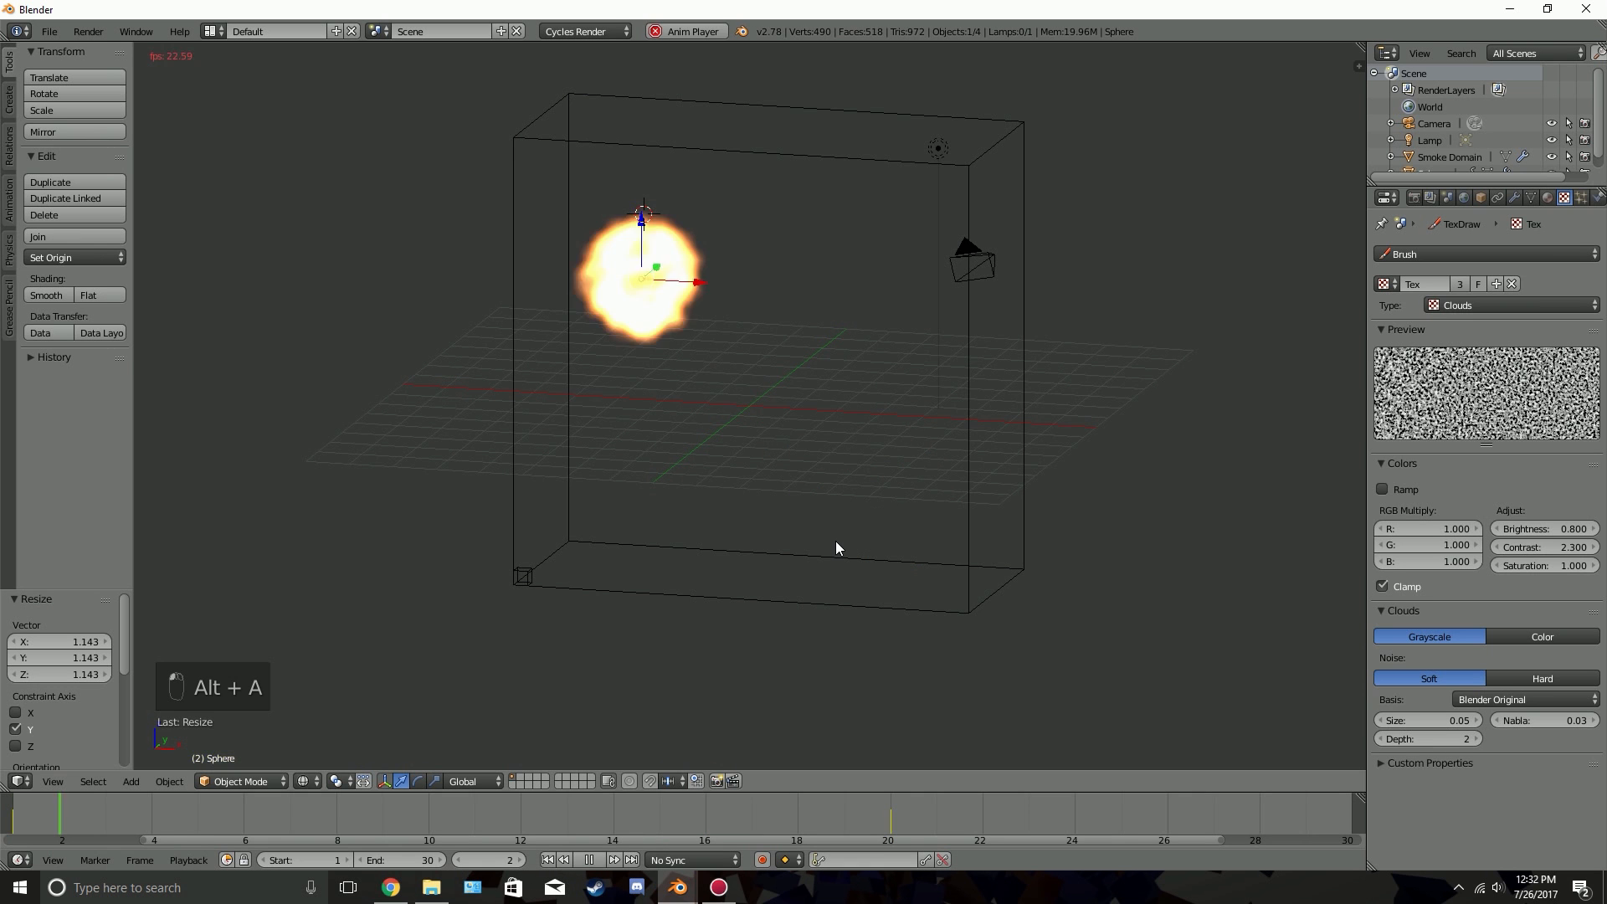
key("alt+a")
middle_click_drag(667, 411, 753, 368)
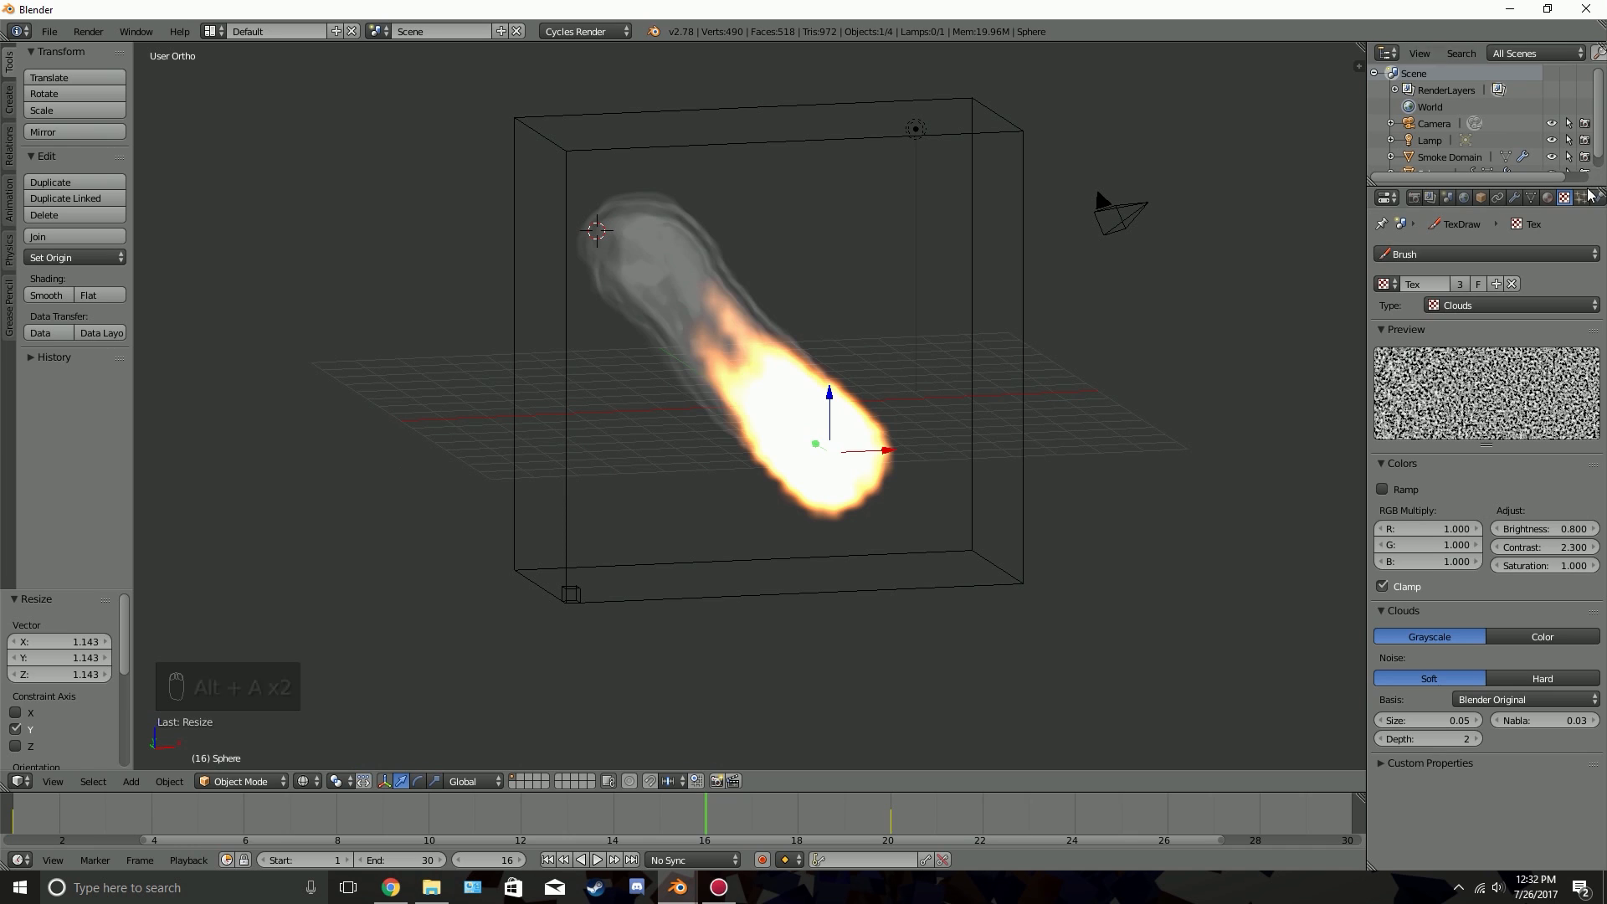
Select the smoke domain and set its smoke Vorticity to 4 in the physics settings
left_click(1598, 198)
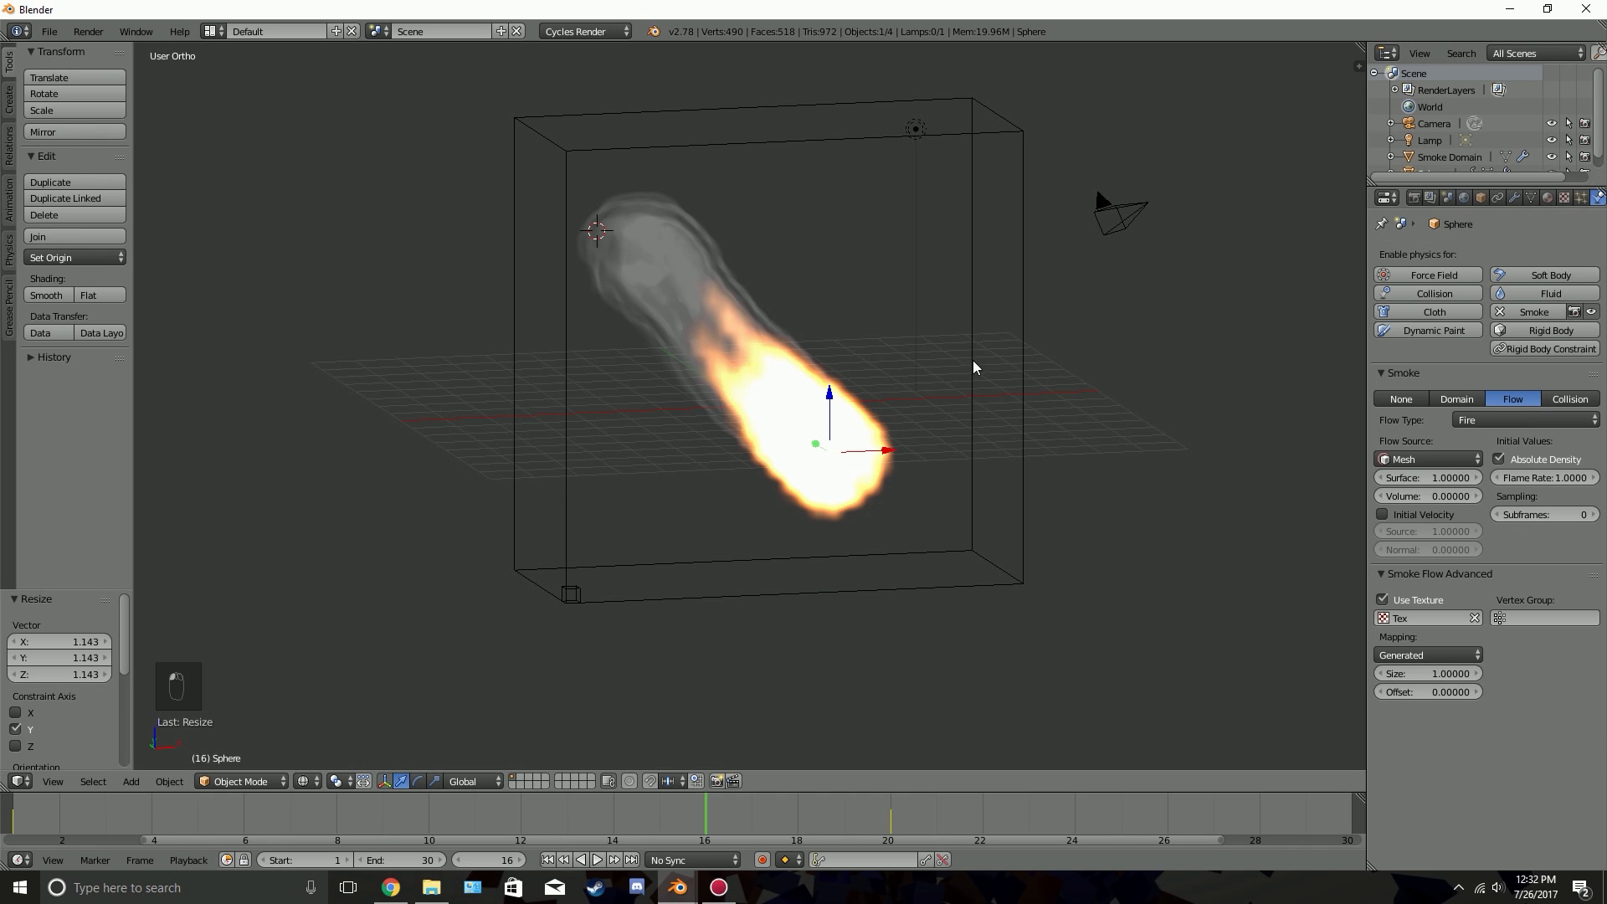
right_click(1023, 335)
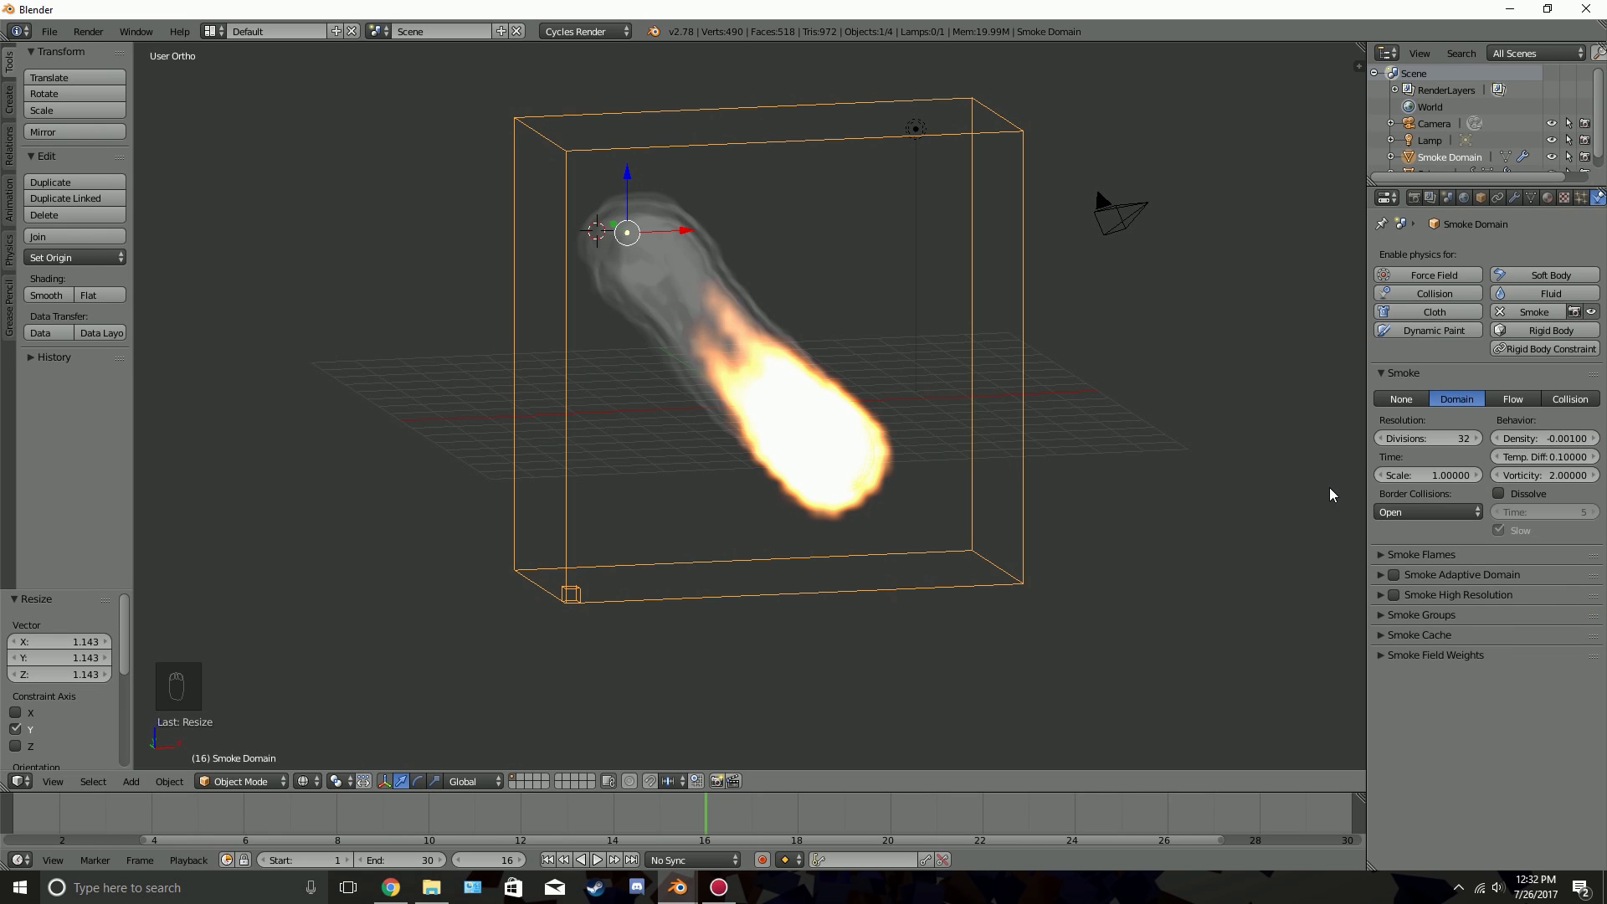
left_click(1424, 441)
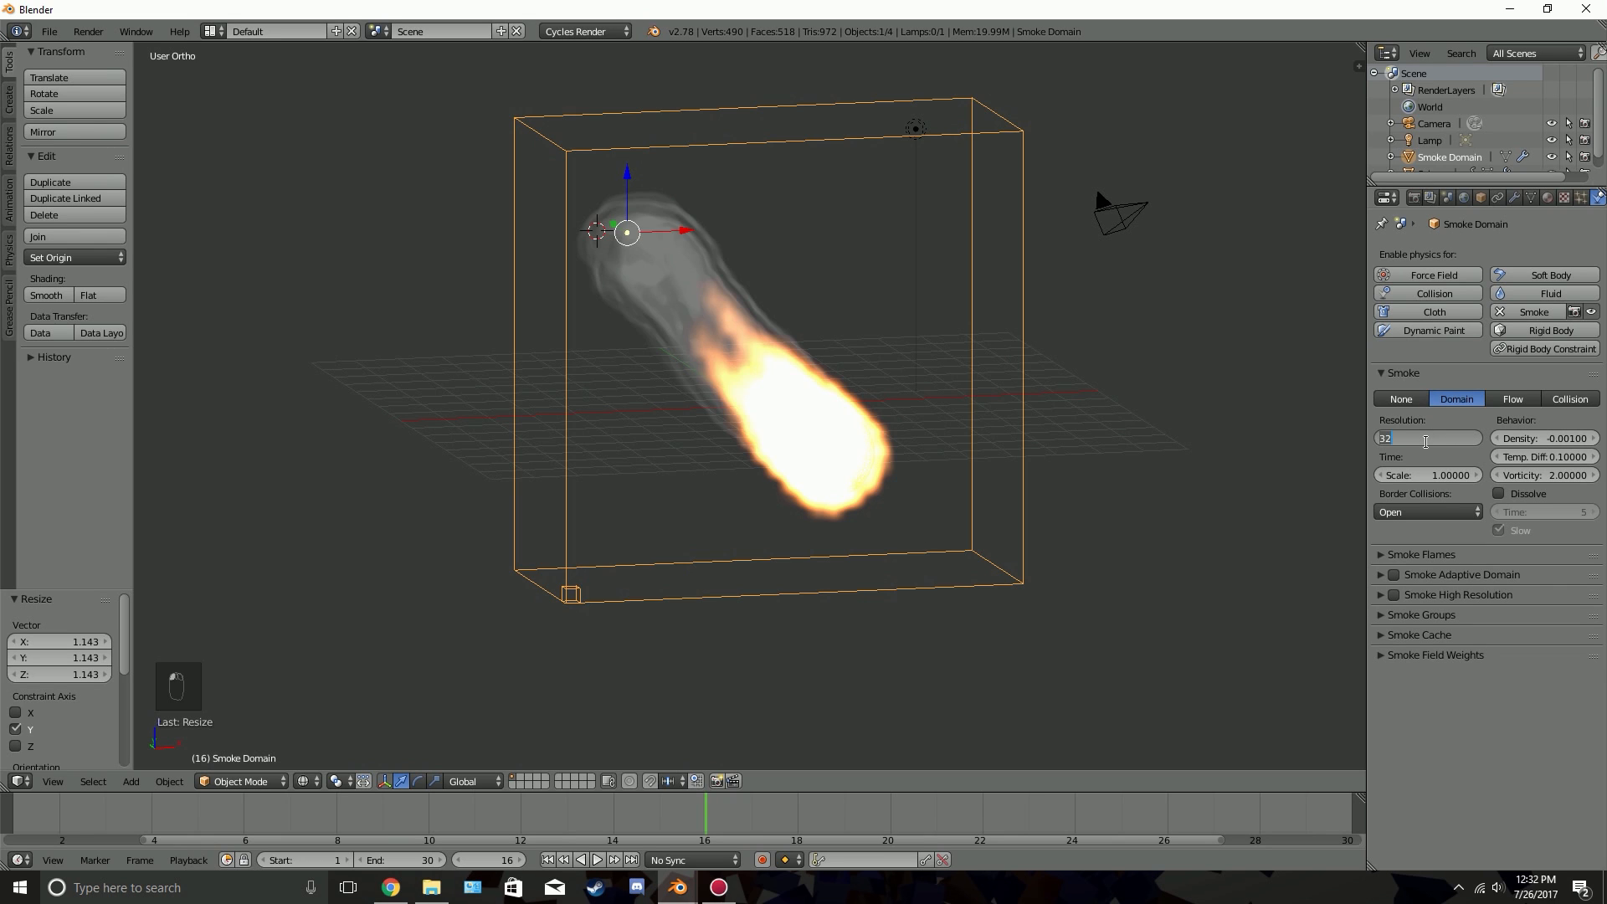
left_click(1195, 491)
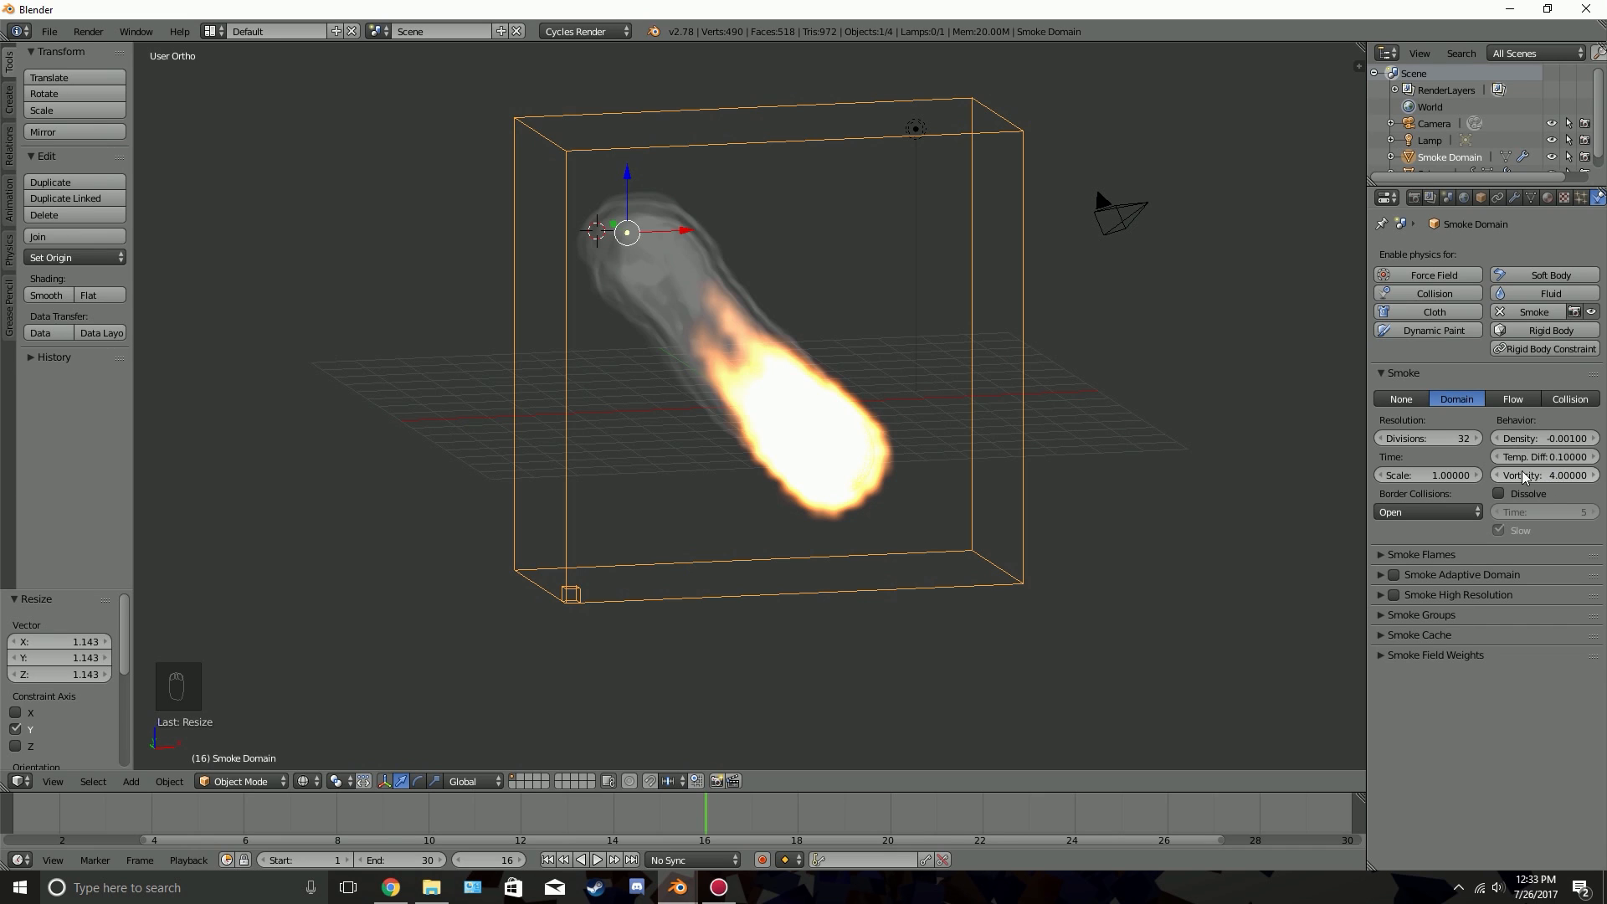
left_click_drag(1525, 475, 1532, 475)
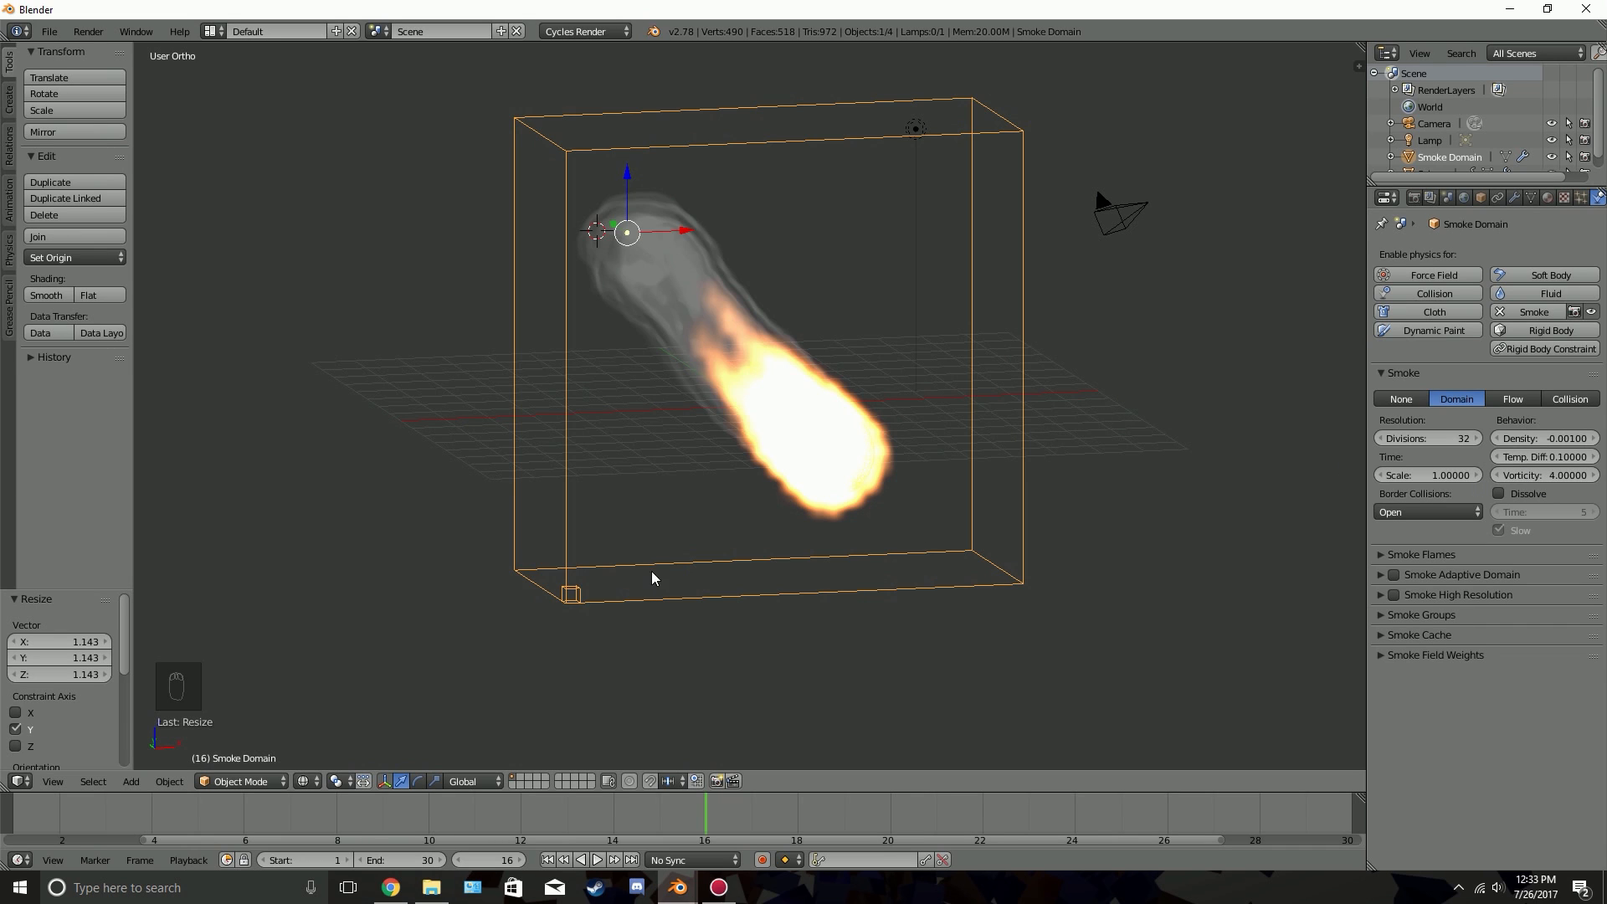
Preview the more turbulent smoke twice, stopping partway through the motion to inspect the trail from different angles
key("alt+a")
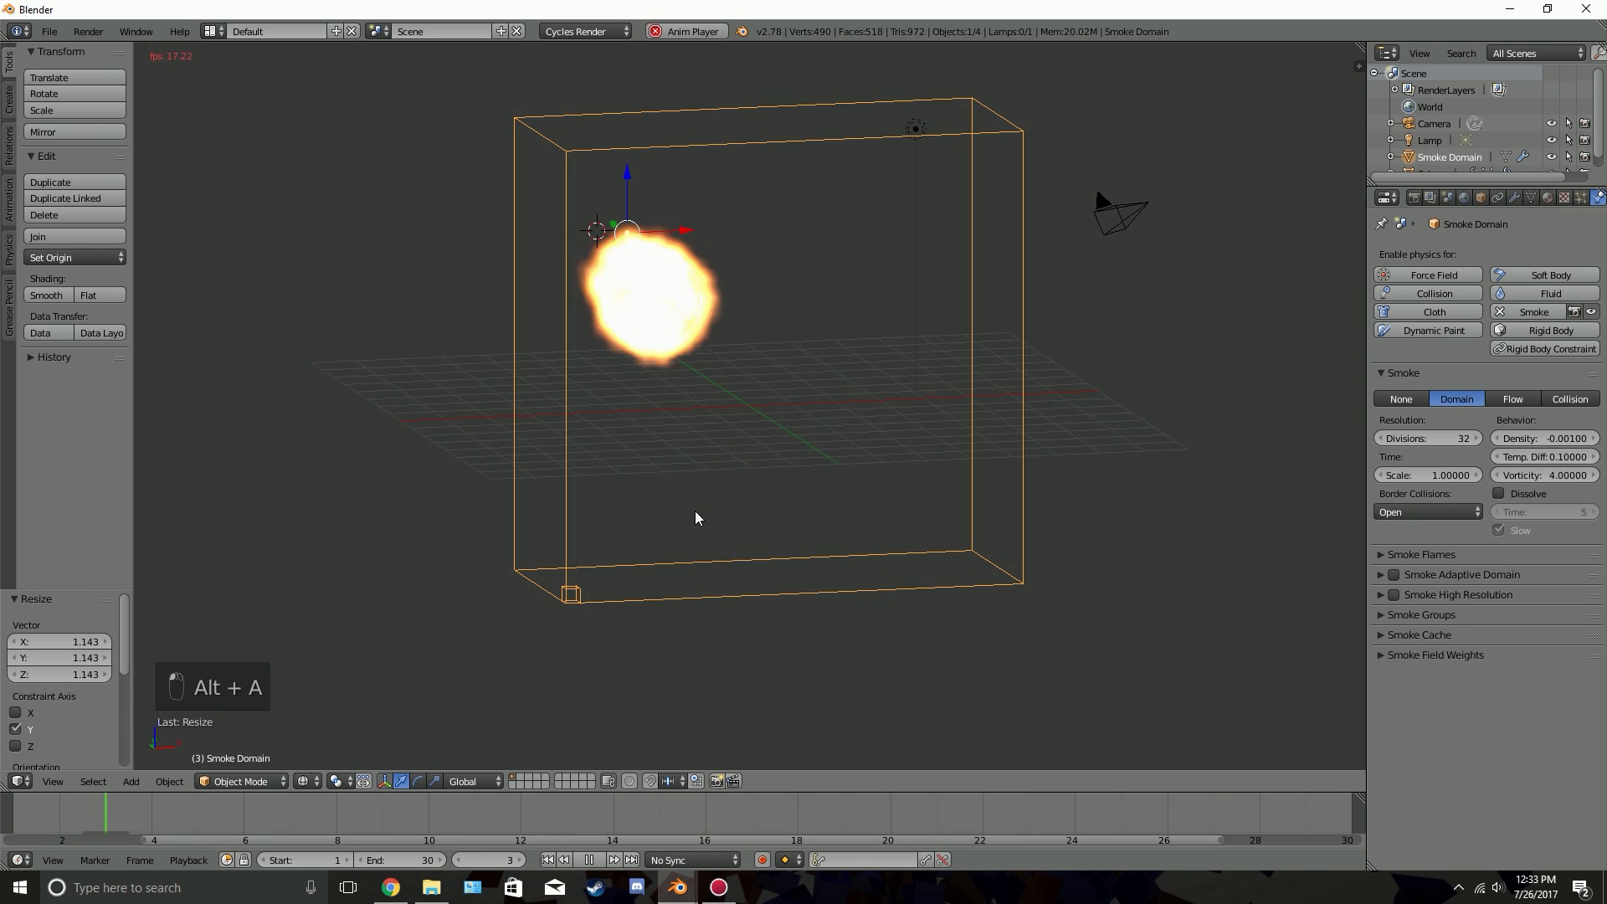
key("alt+a")
mouse_move(906, 452)
middle_mouse_down()
mouse_move(719, 452)
mouse_move(912, 437)
middle_mouse_up()
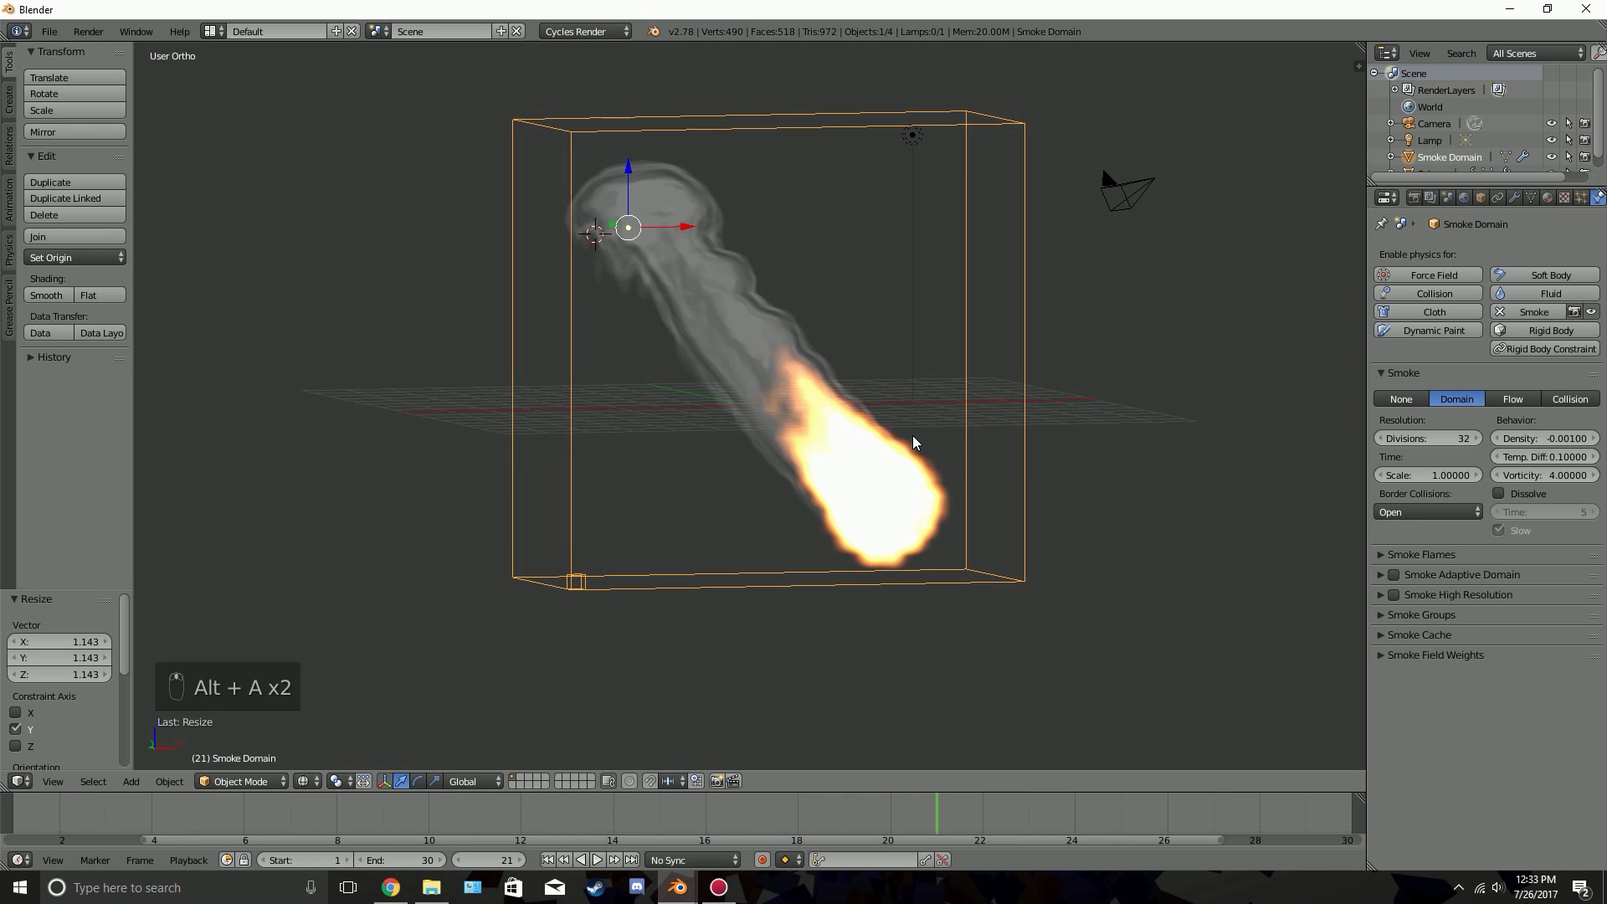
left_click(547, 860)
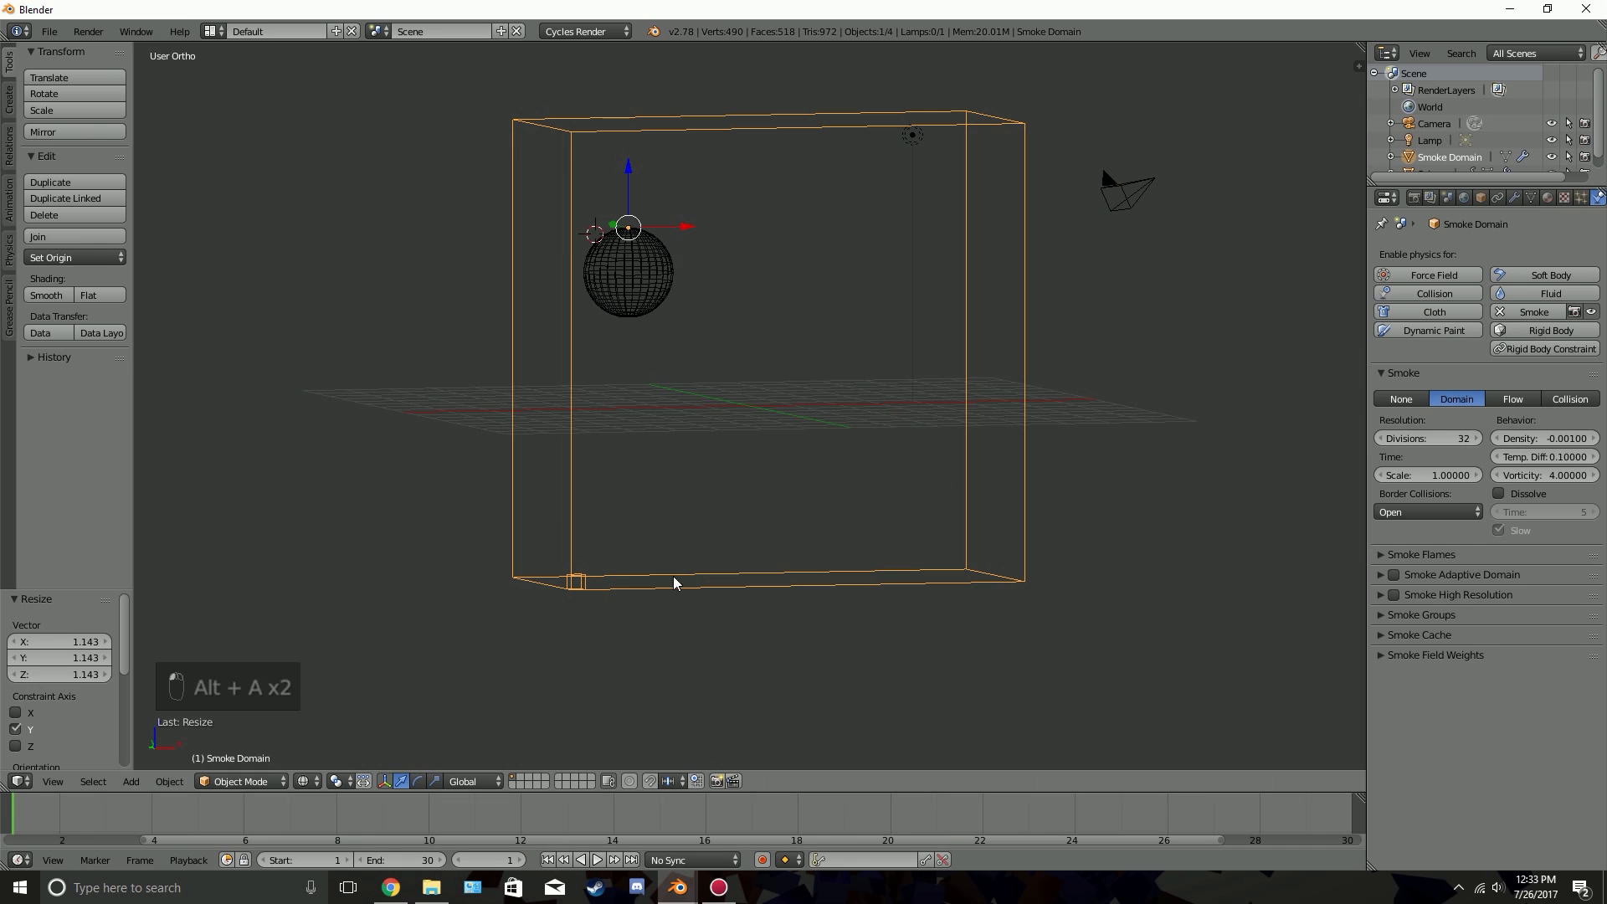
key("alt+a")
key("alt+a")
middle_click_drag(971, 506, 1058, 507)
Try a saturated blue smoke color in the domain's Smoke Flames settings and preview it from the first frame
left_click(1438, 555)
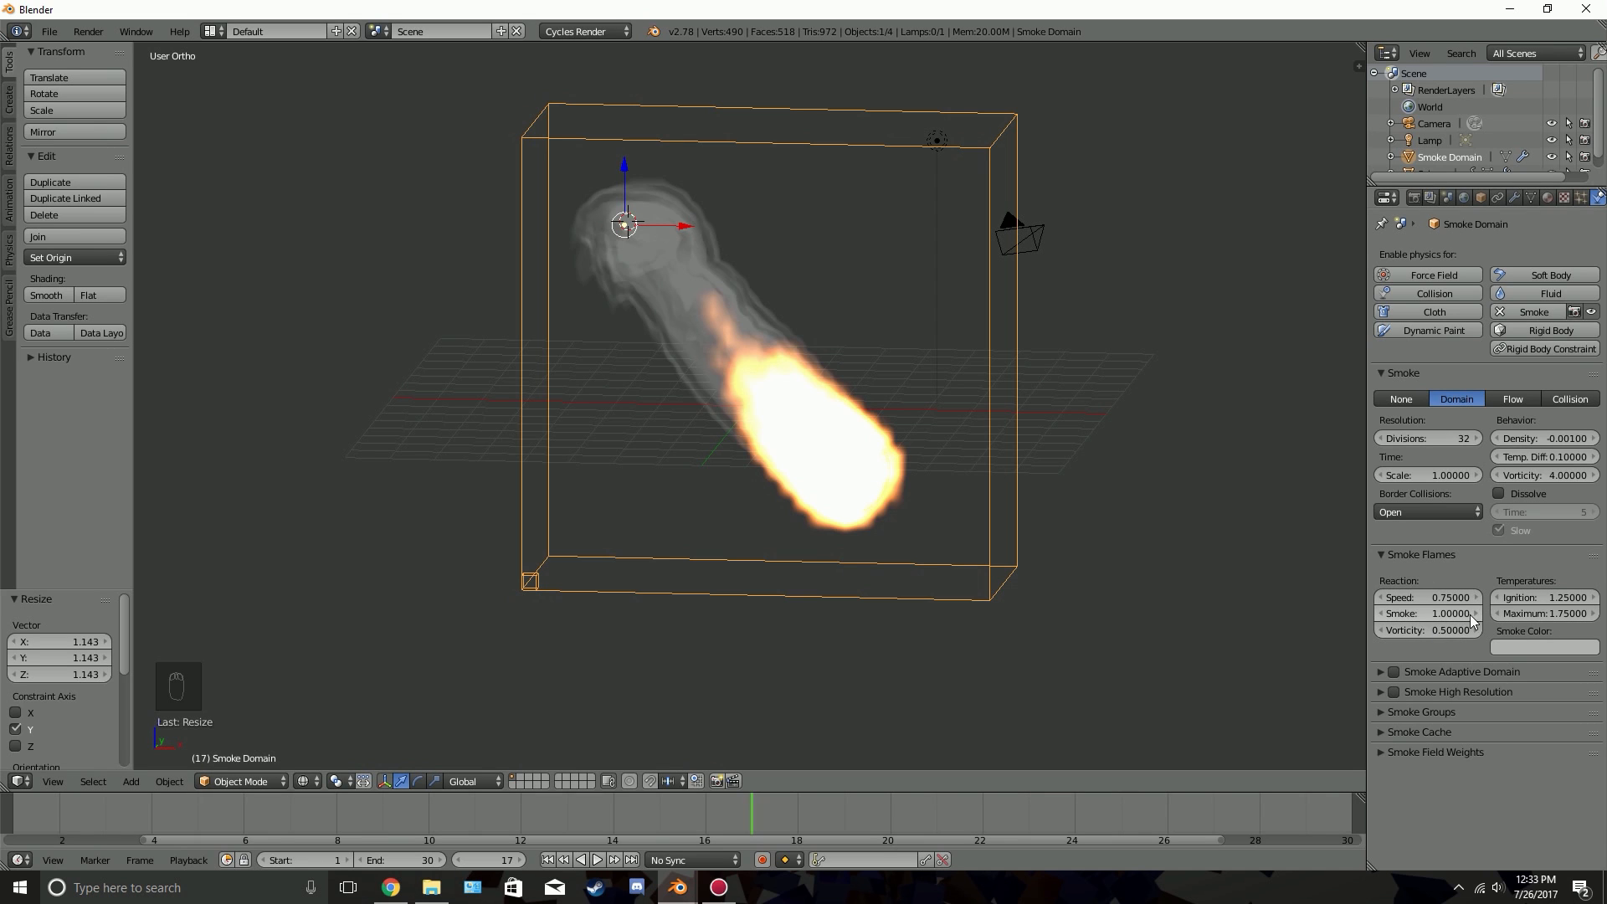
left_click(1535, 645)
left_click(1563, 452)
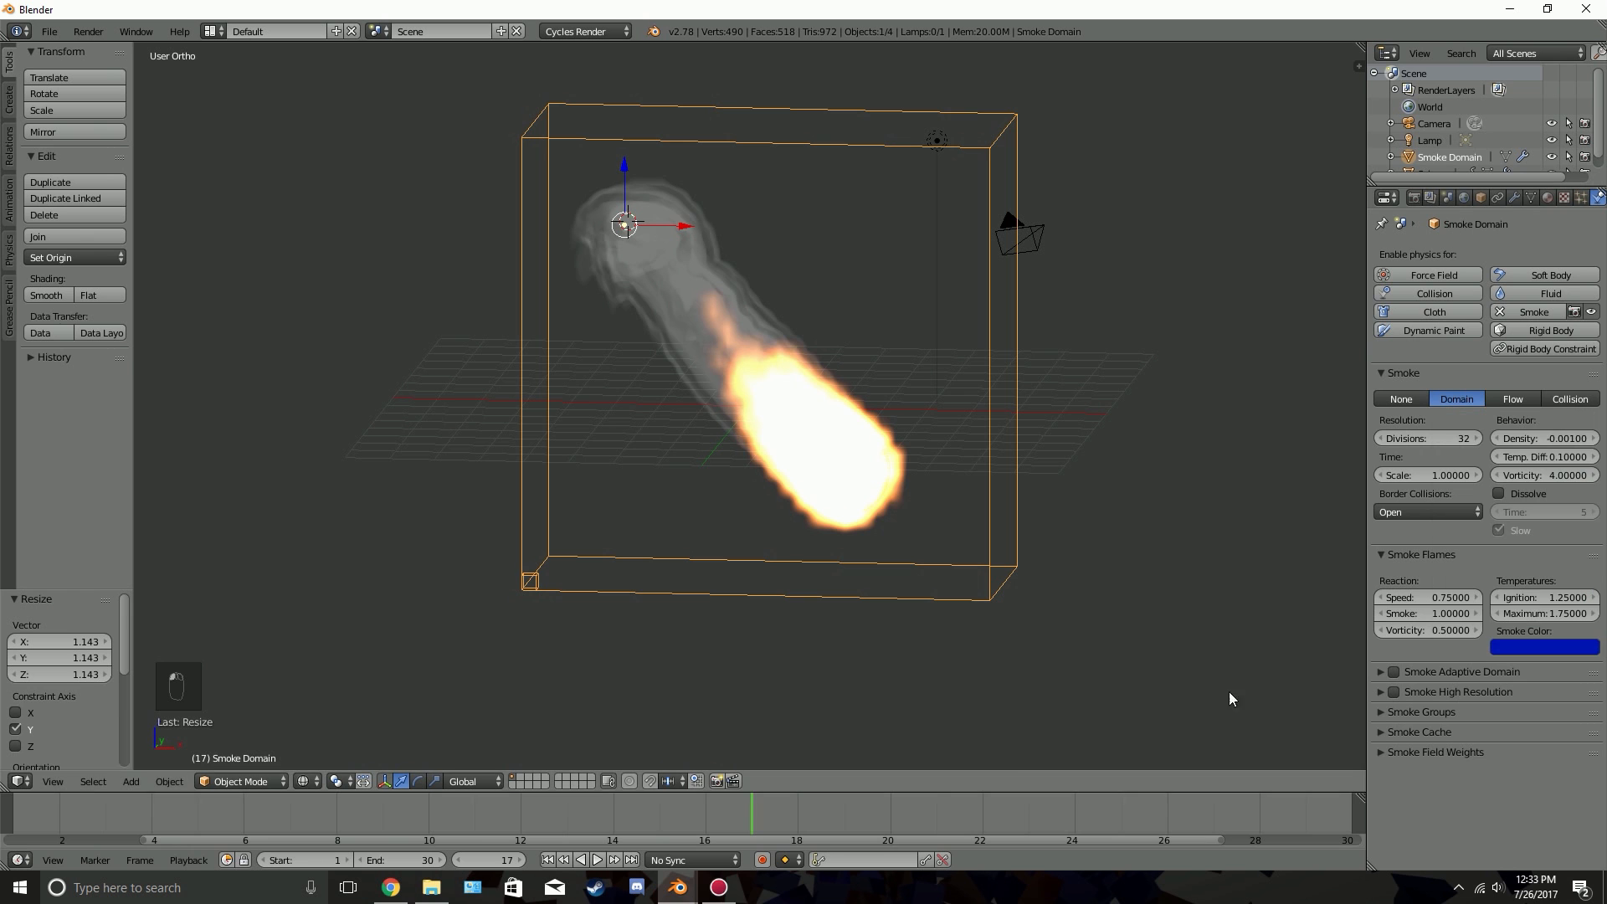
left_click(547, 861)
key("alt+a")
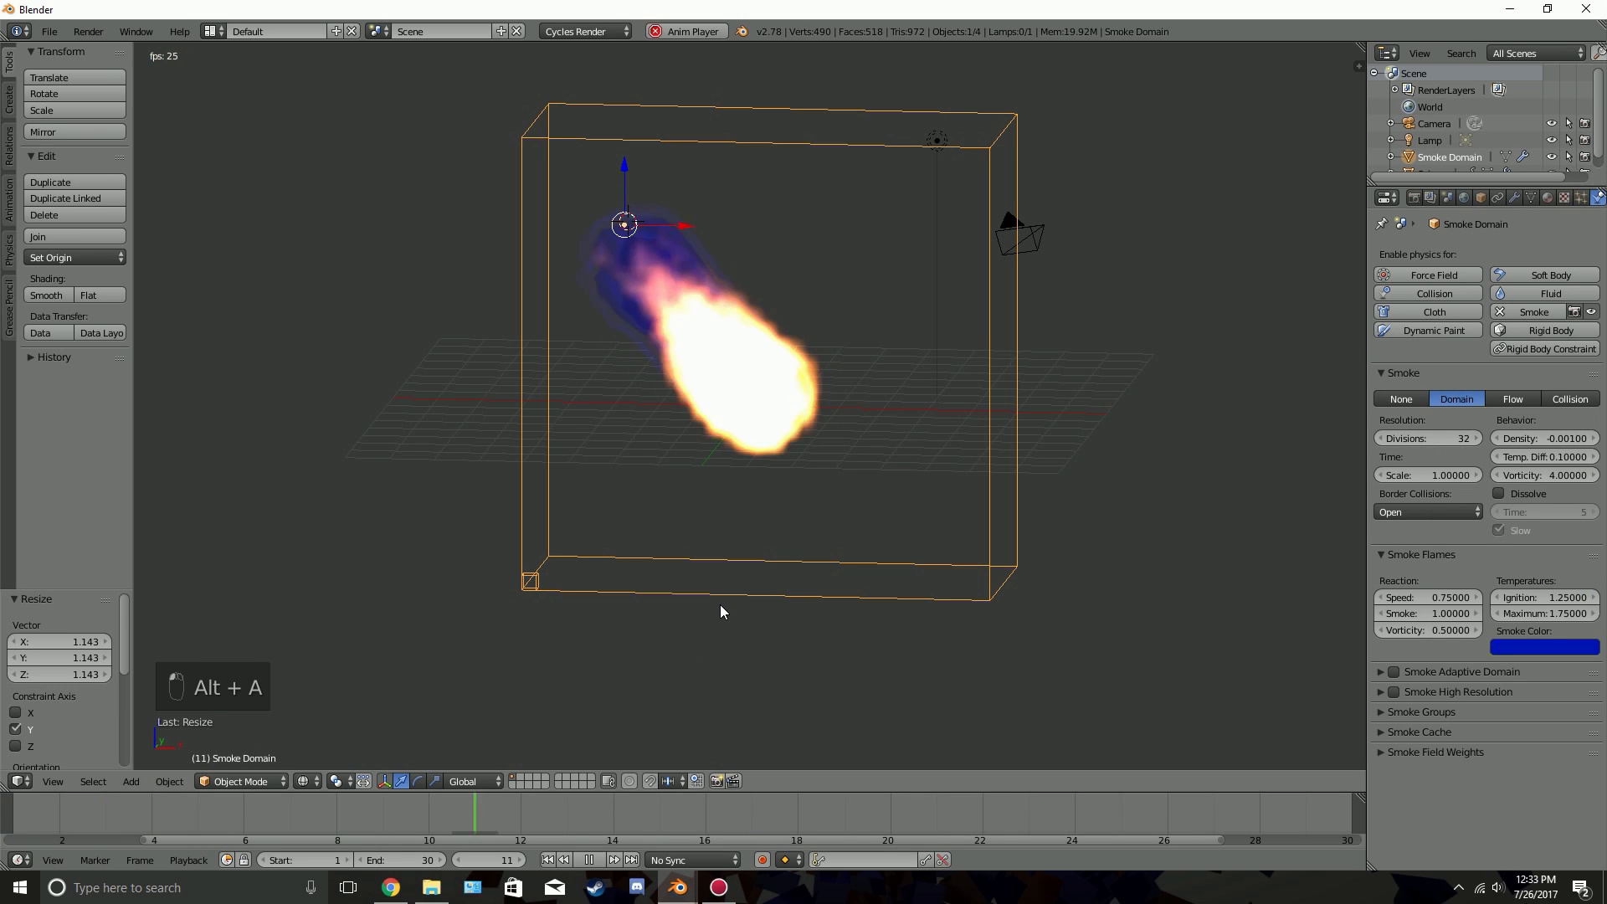
key("alt+a")
mouse_move(861, 506)
middle_mouse_down()
mouse_move(480, 497)
mouse_move(854, 502)
middle_mouse_up()
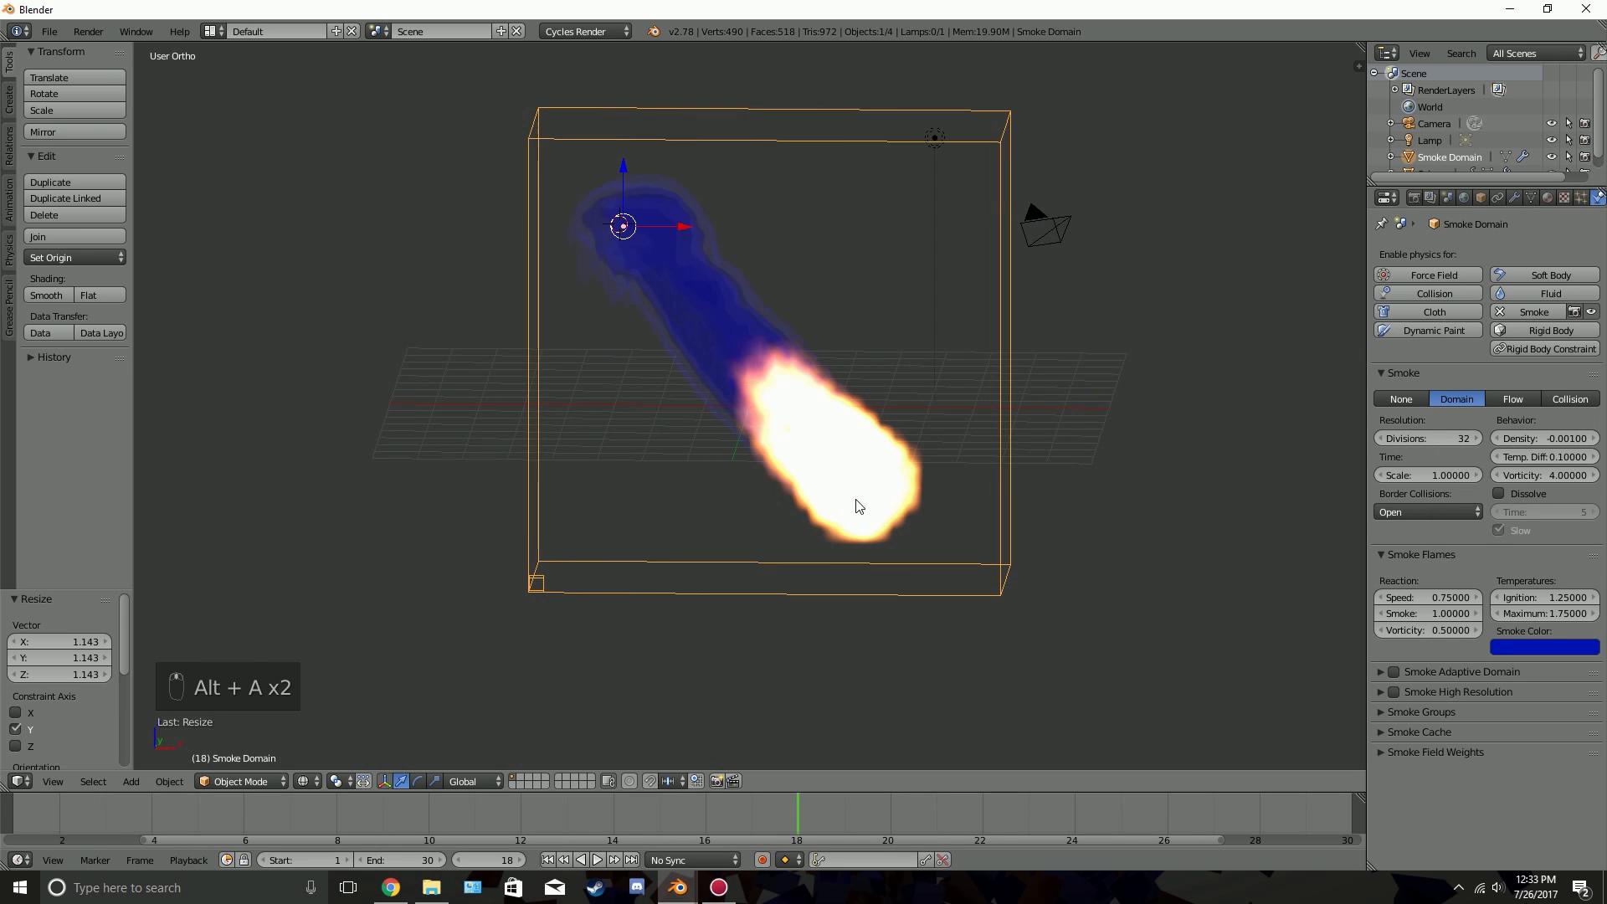
Desaturate the flames' smoke color to neutral grey and set the flame reaction Speed to 2
left_click(1527, 646)
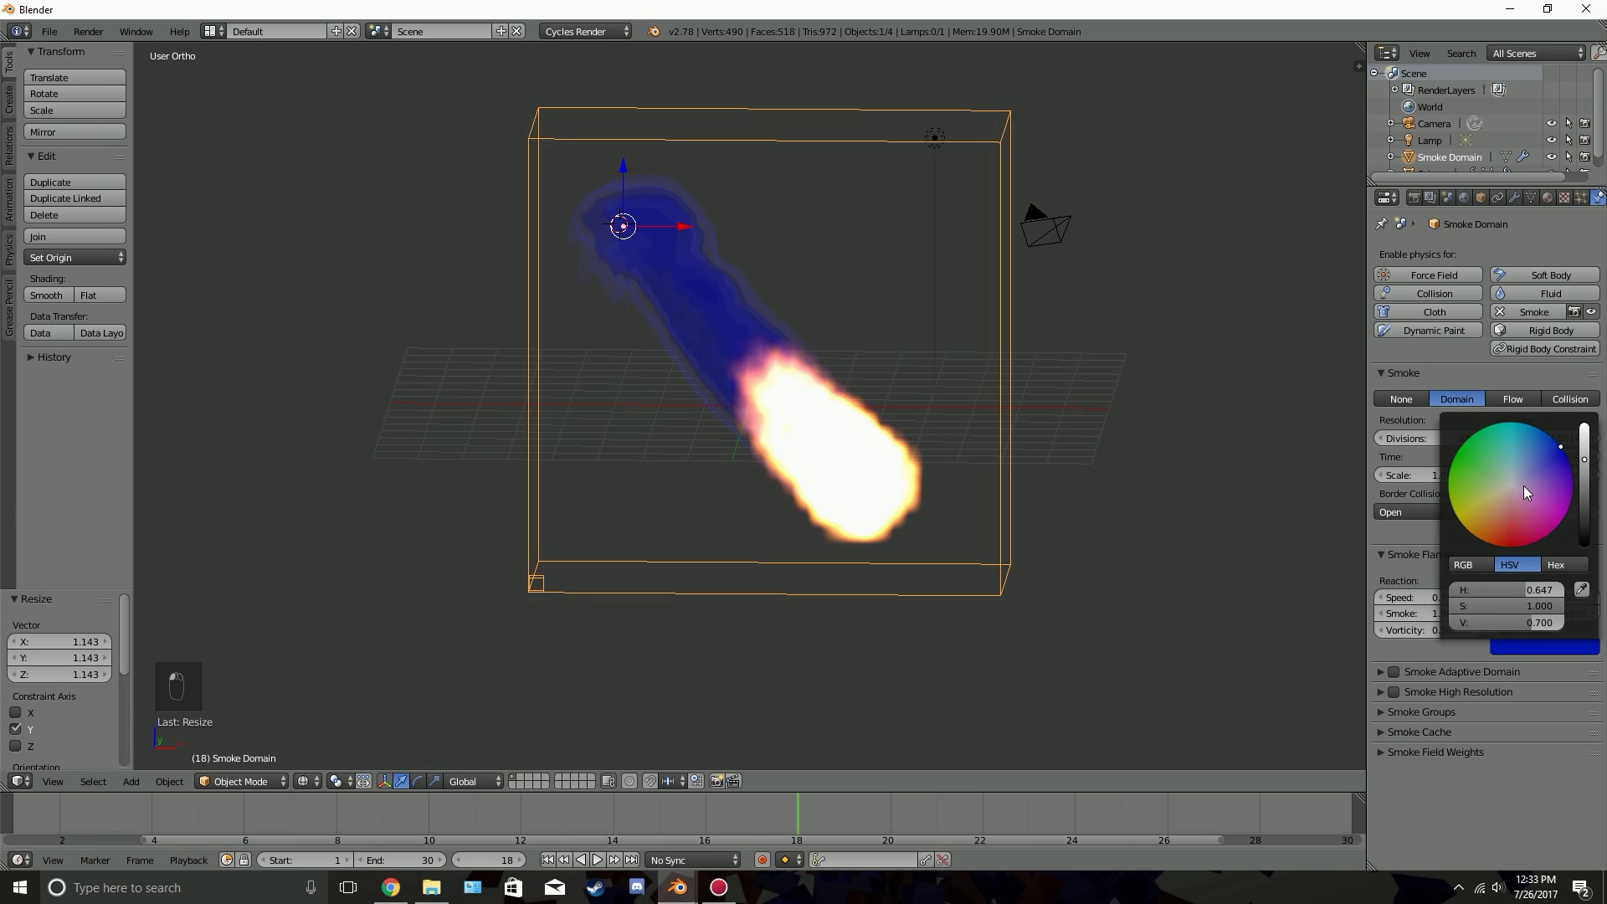
left_click_drag(1532, 606, 1449, 606)
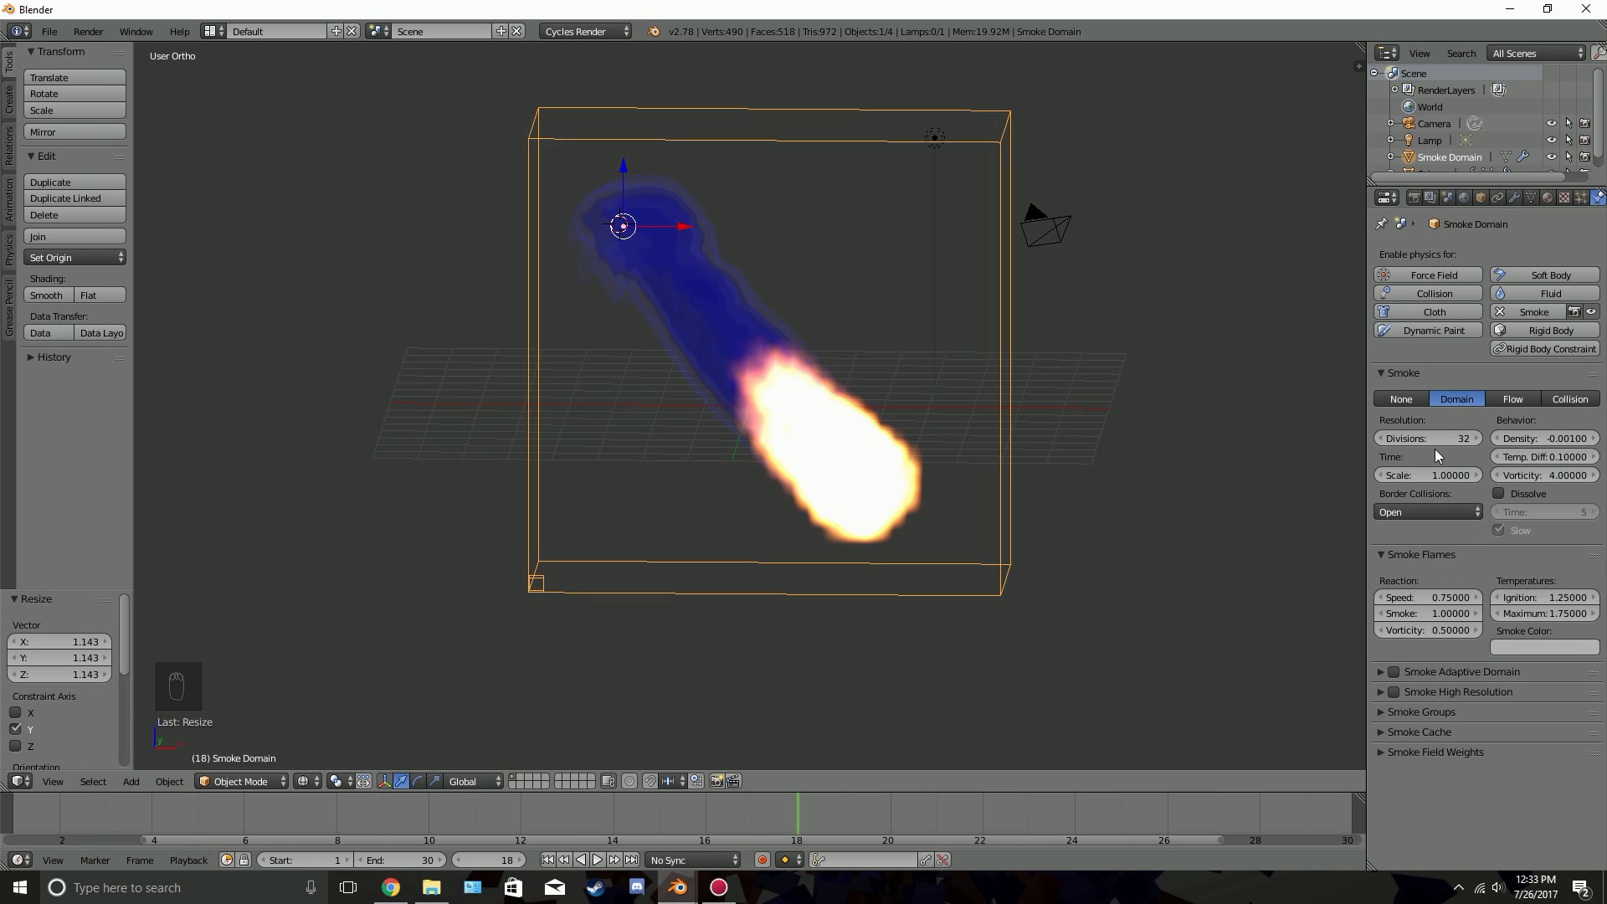
left_click(1421, 596)
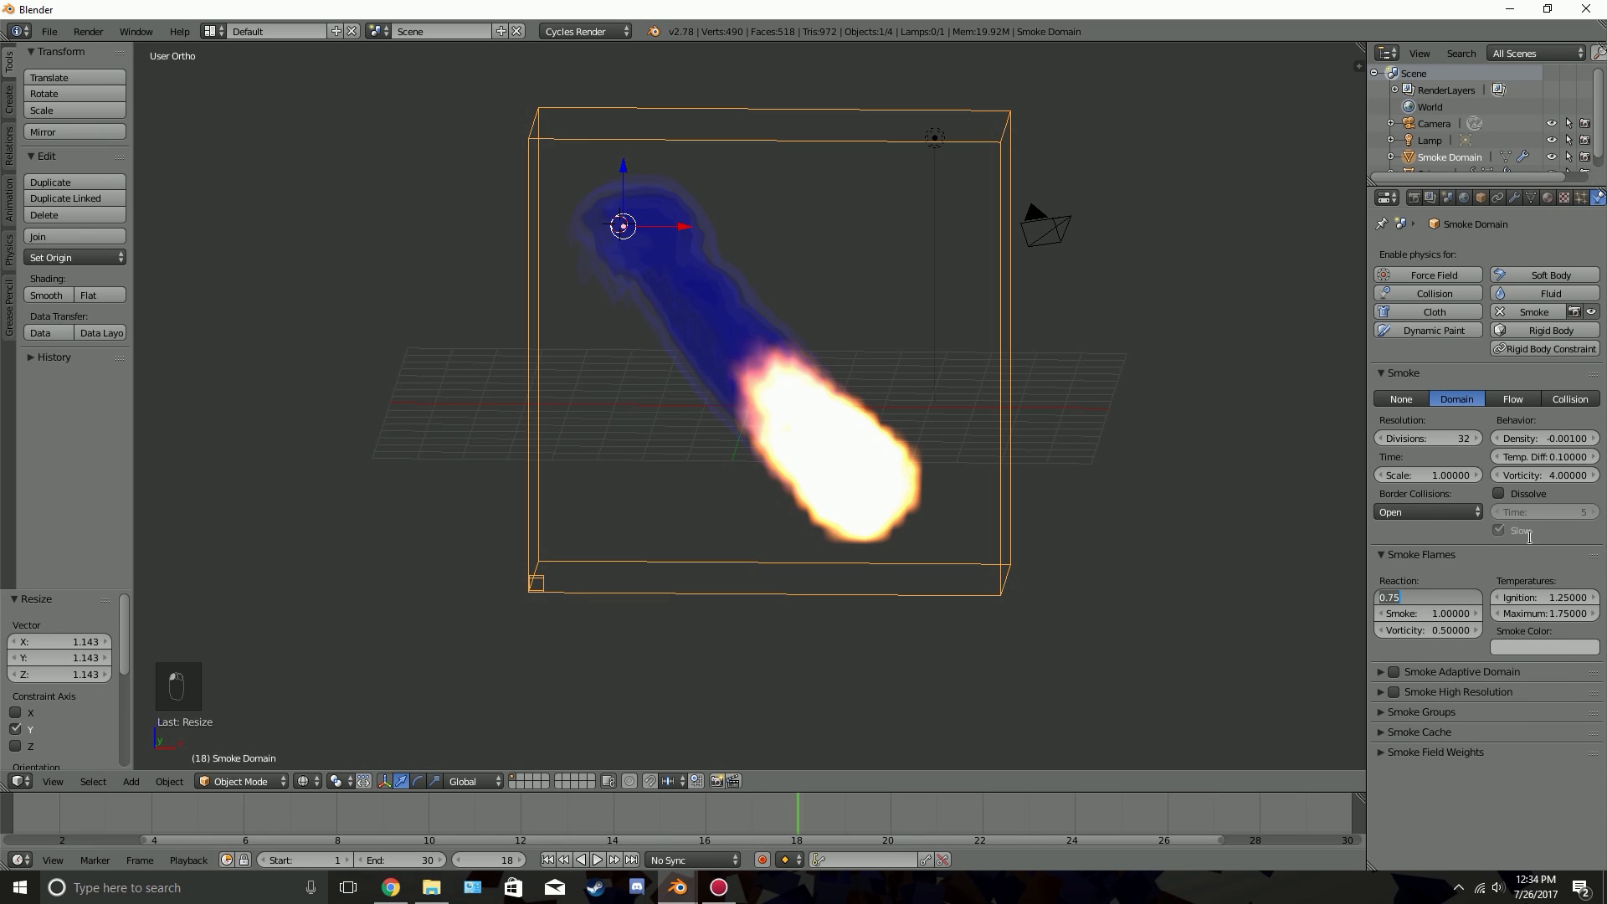
type("2")
key("Return")
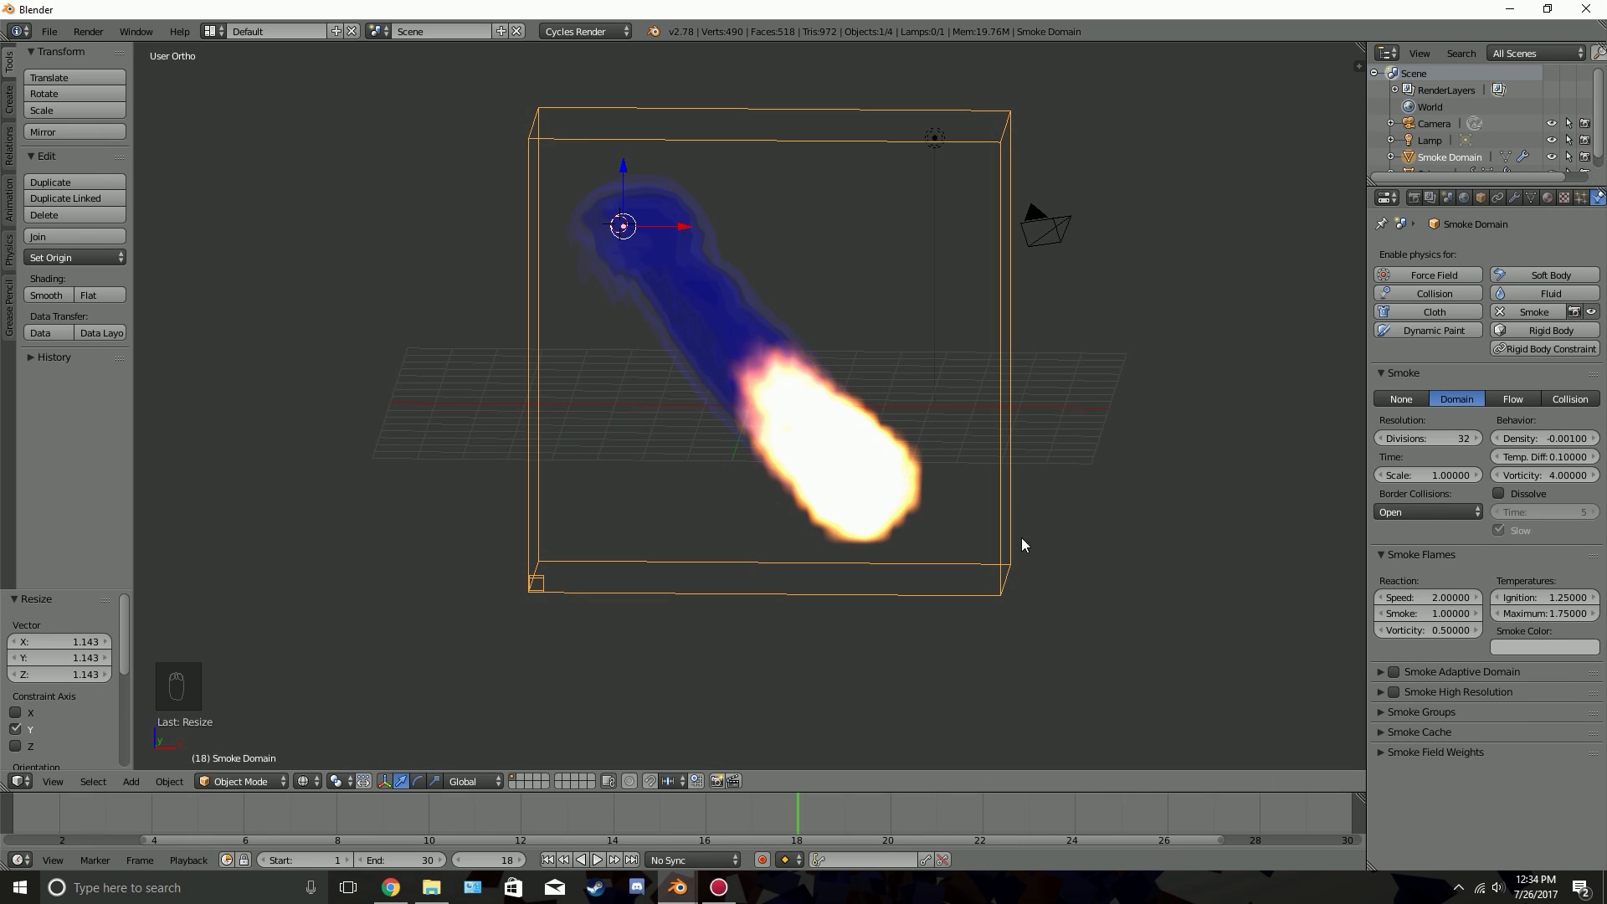
Preview the current flames, try a flame reaction Speed of 0.75 on the smoke domain, and preview that as well
key("alt+a")
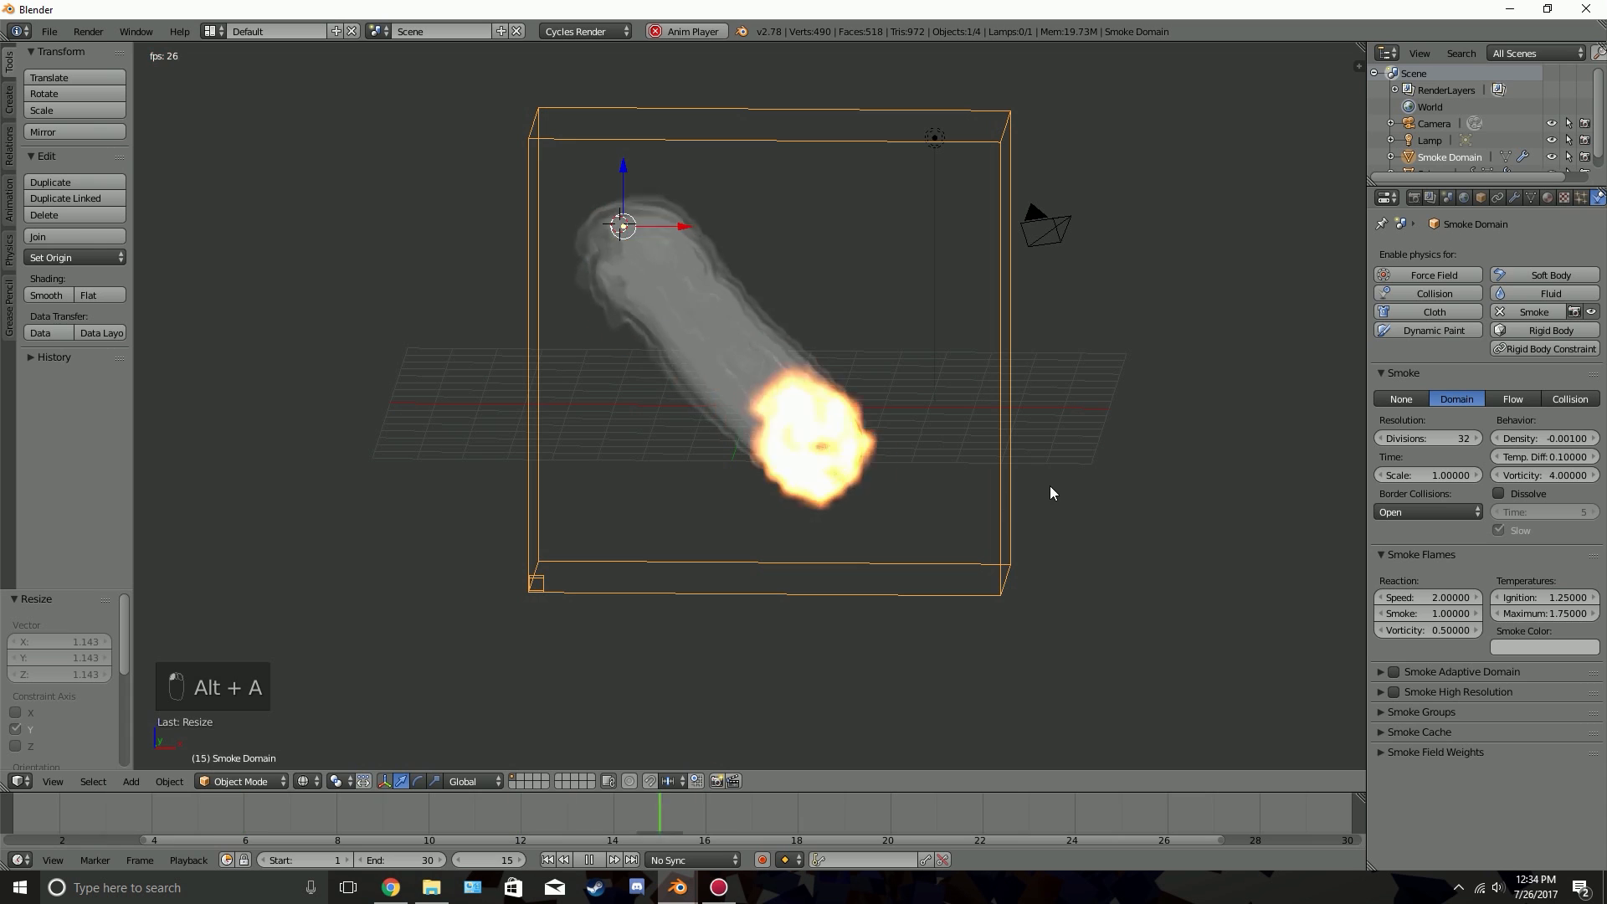
key("alt+a")
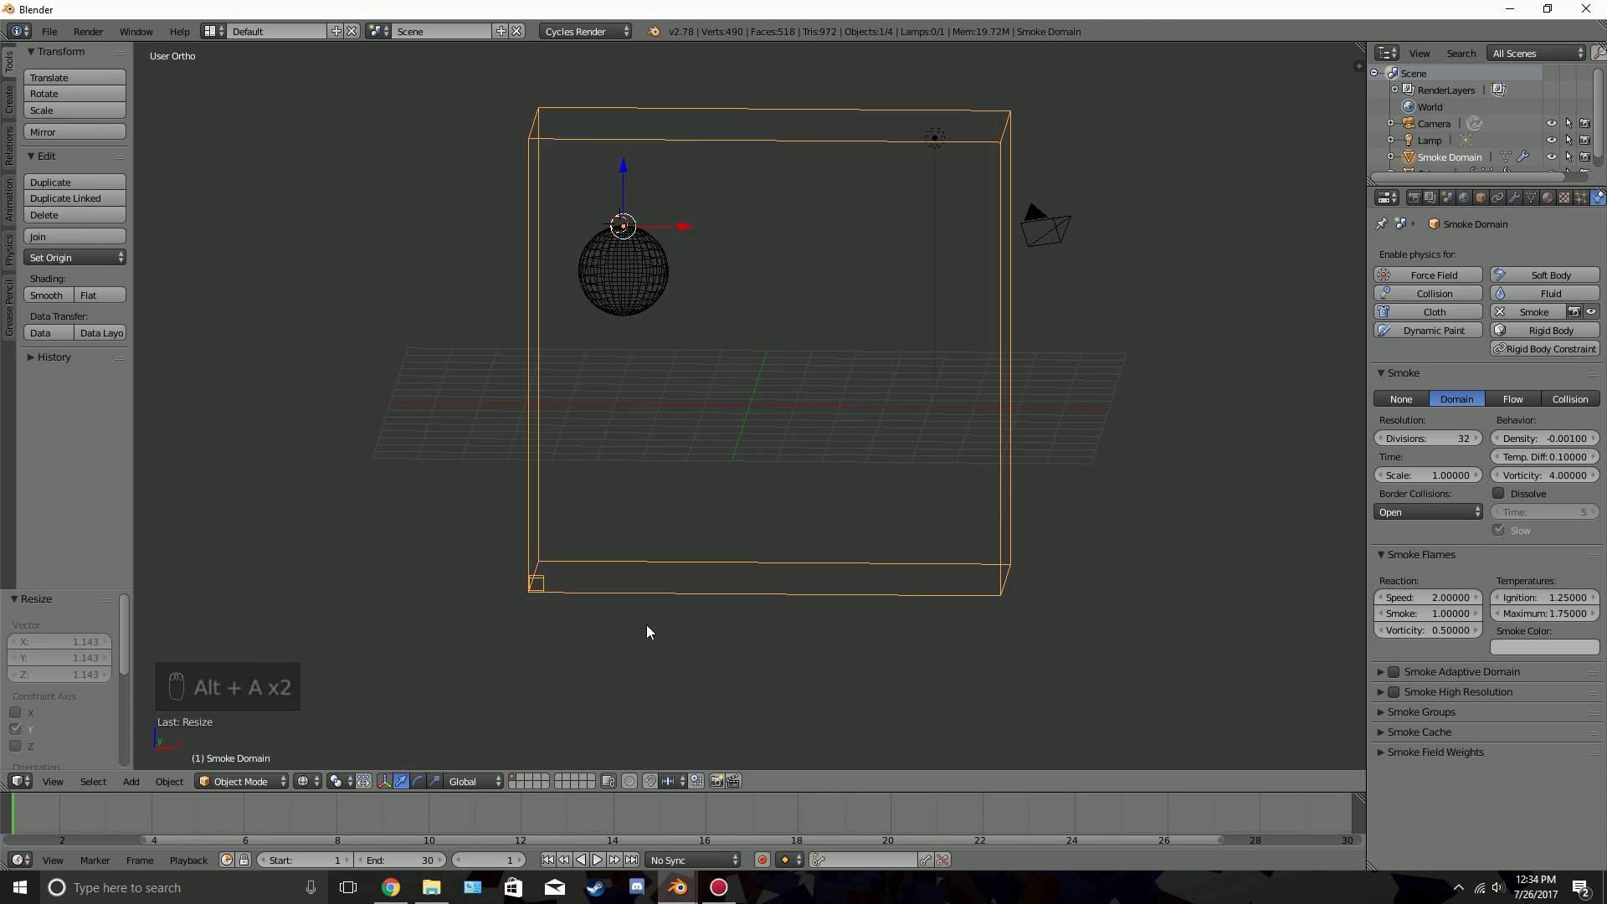
left_click(1425, 598)
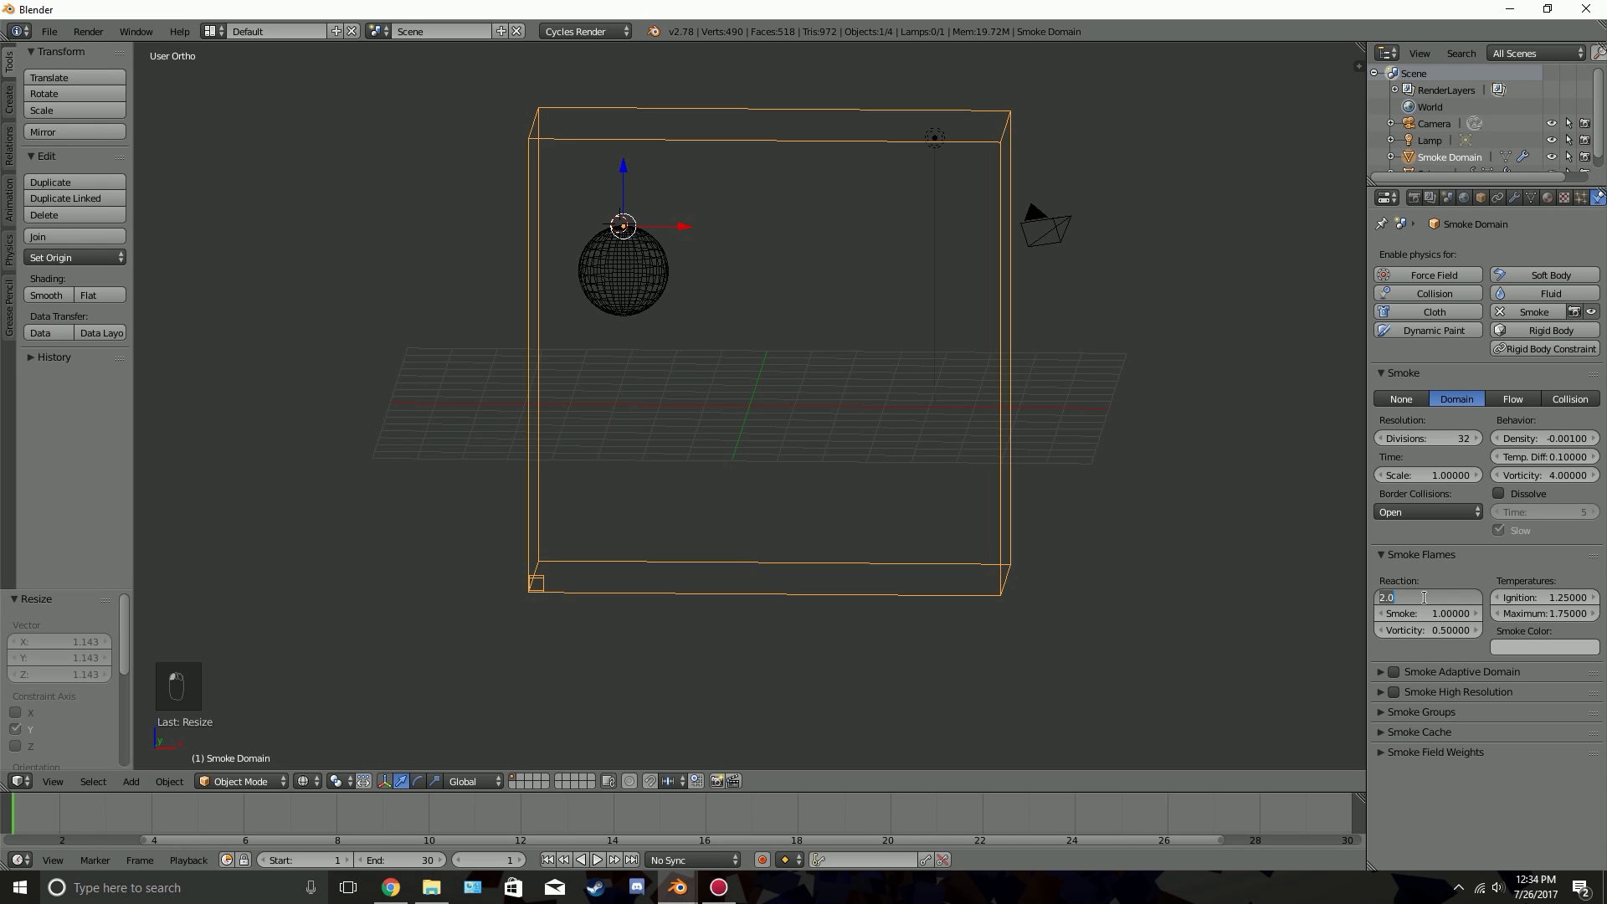
key("BackSpace")
type(".75")
key("Return")
key("alt+a")
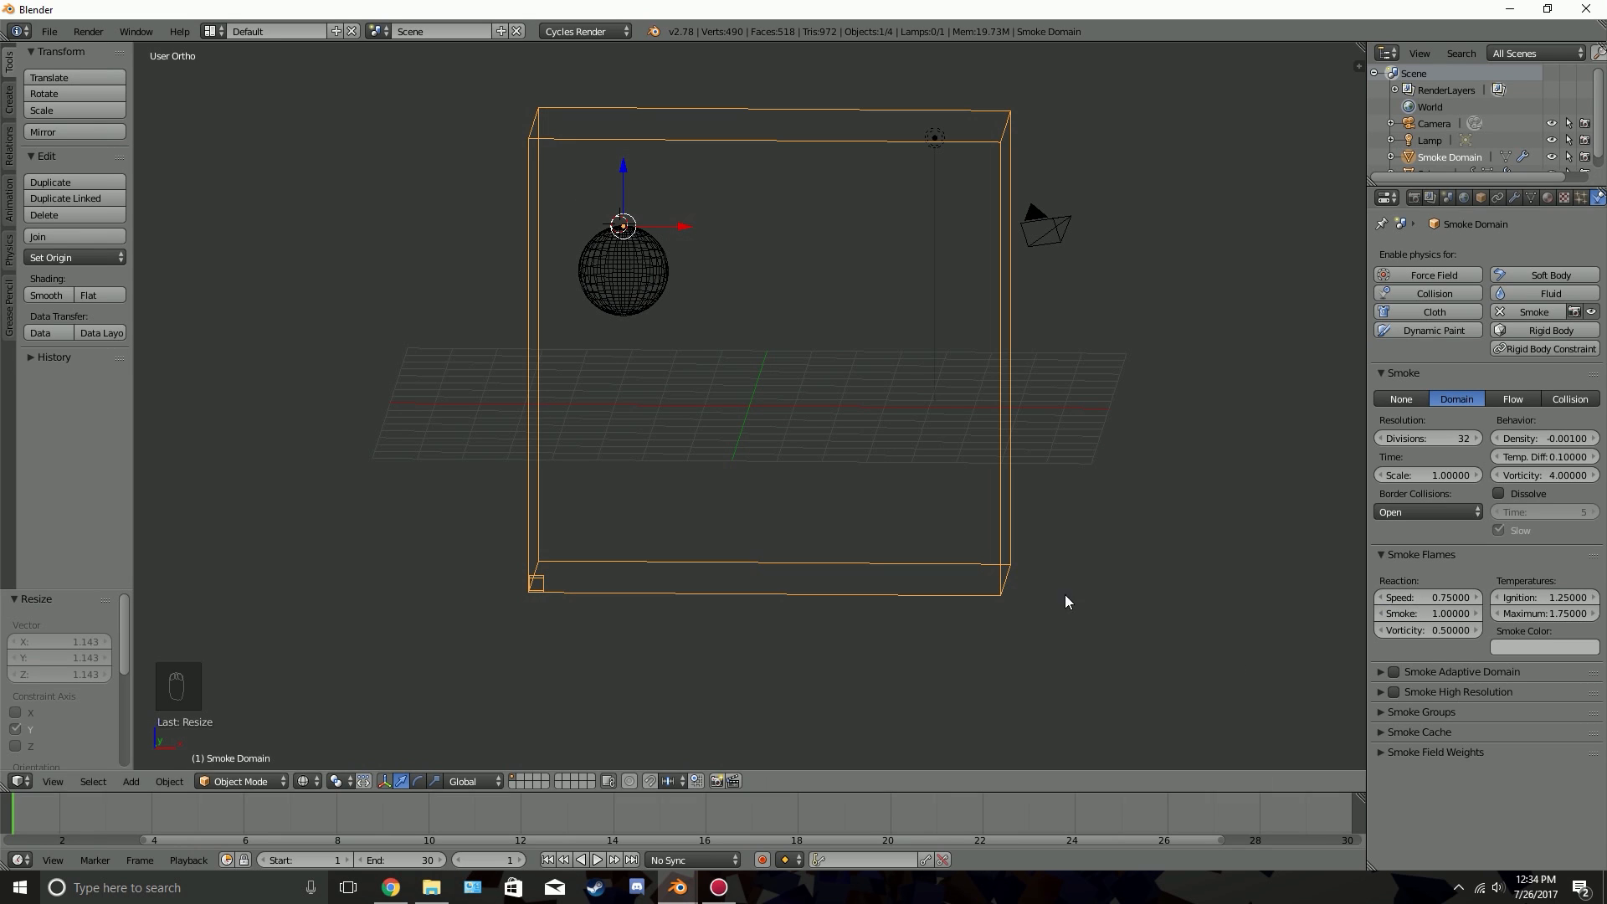
Try a flame reaction Speed of 0.1 and preview the burning trail from the first frame
double_click(1431, 599)
key("BackSpace")
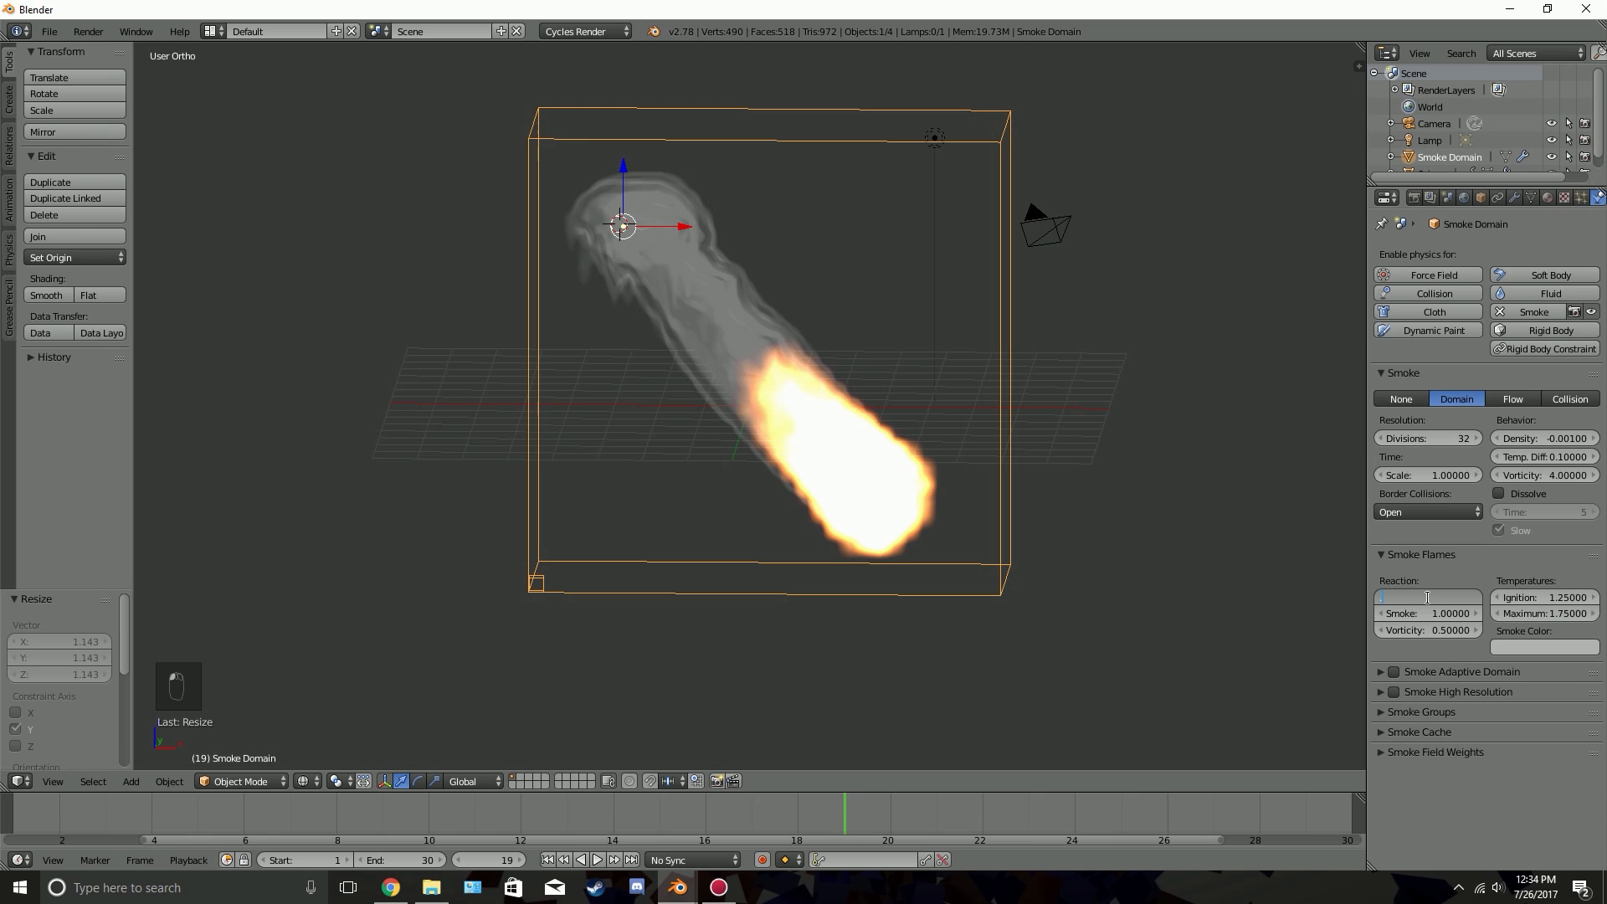
type(".1")
key("Return")
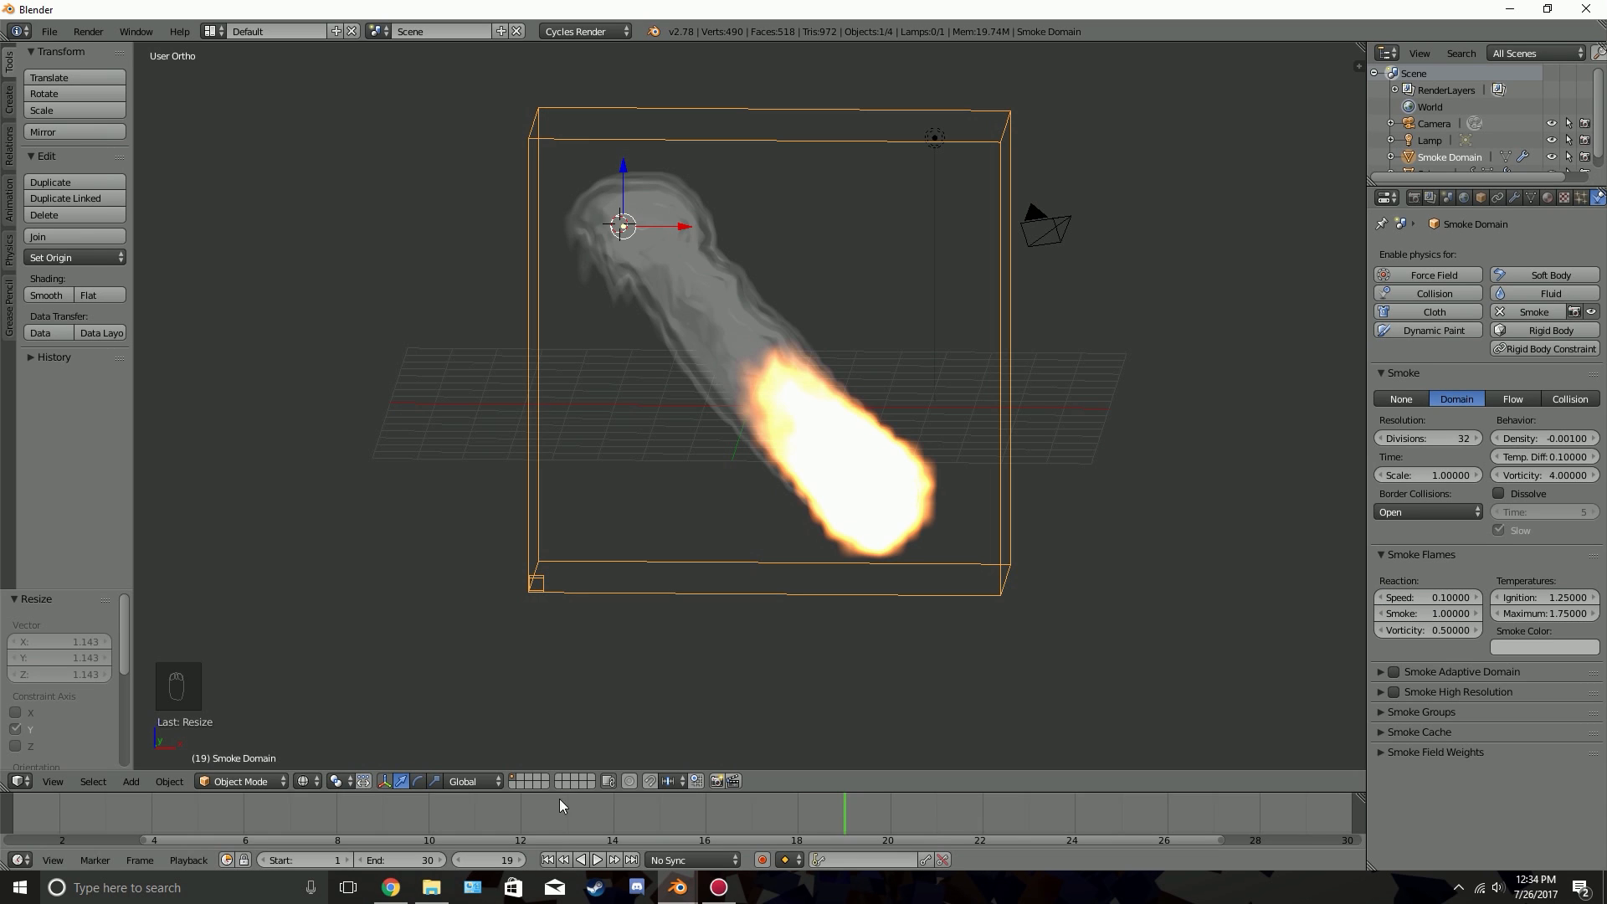
left_click(547, 860)
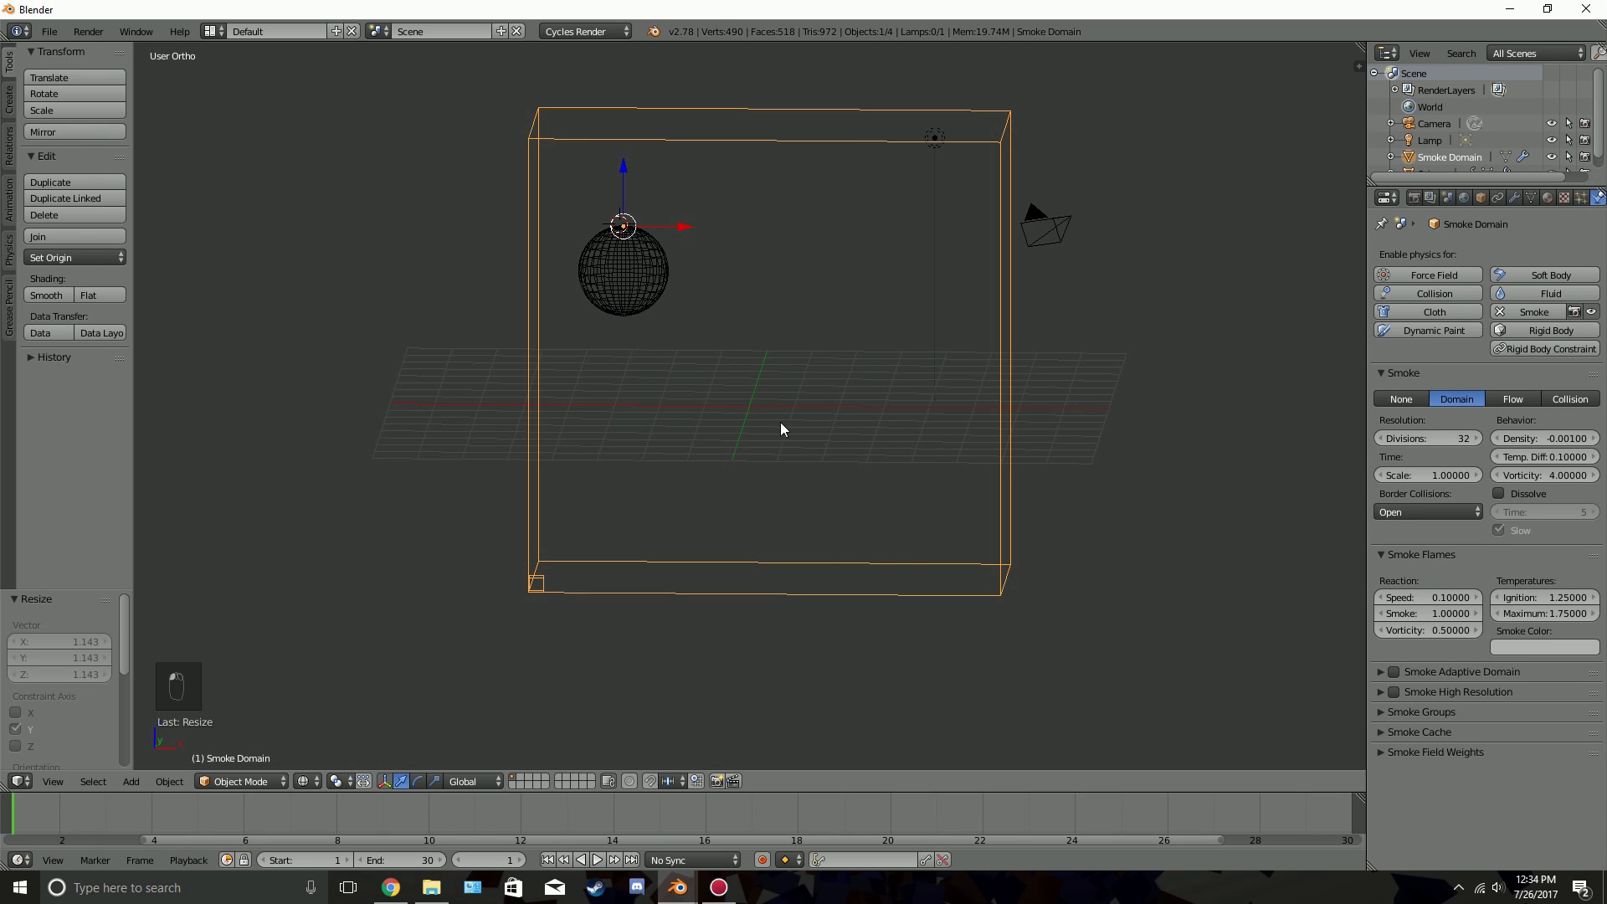
key("alt+a")
key("alt+a")
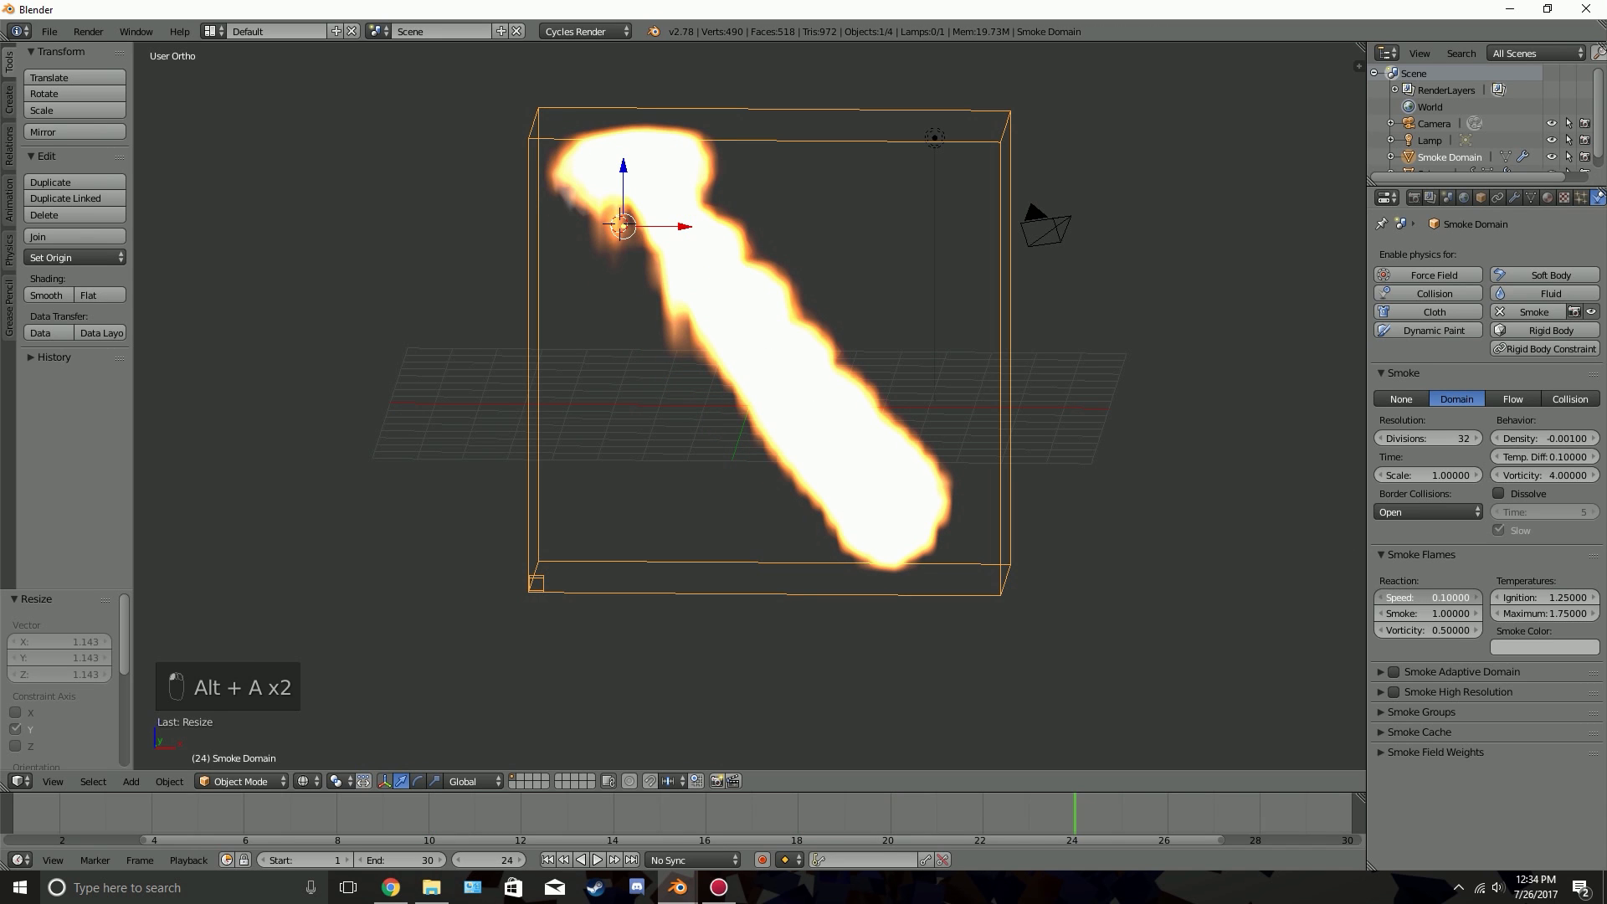
Set the flame reaction Speed to 0.7, preview the animation, and inspect the trail from another angle
left_click(1414, 597)
key("BackSpace")
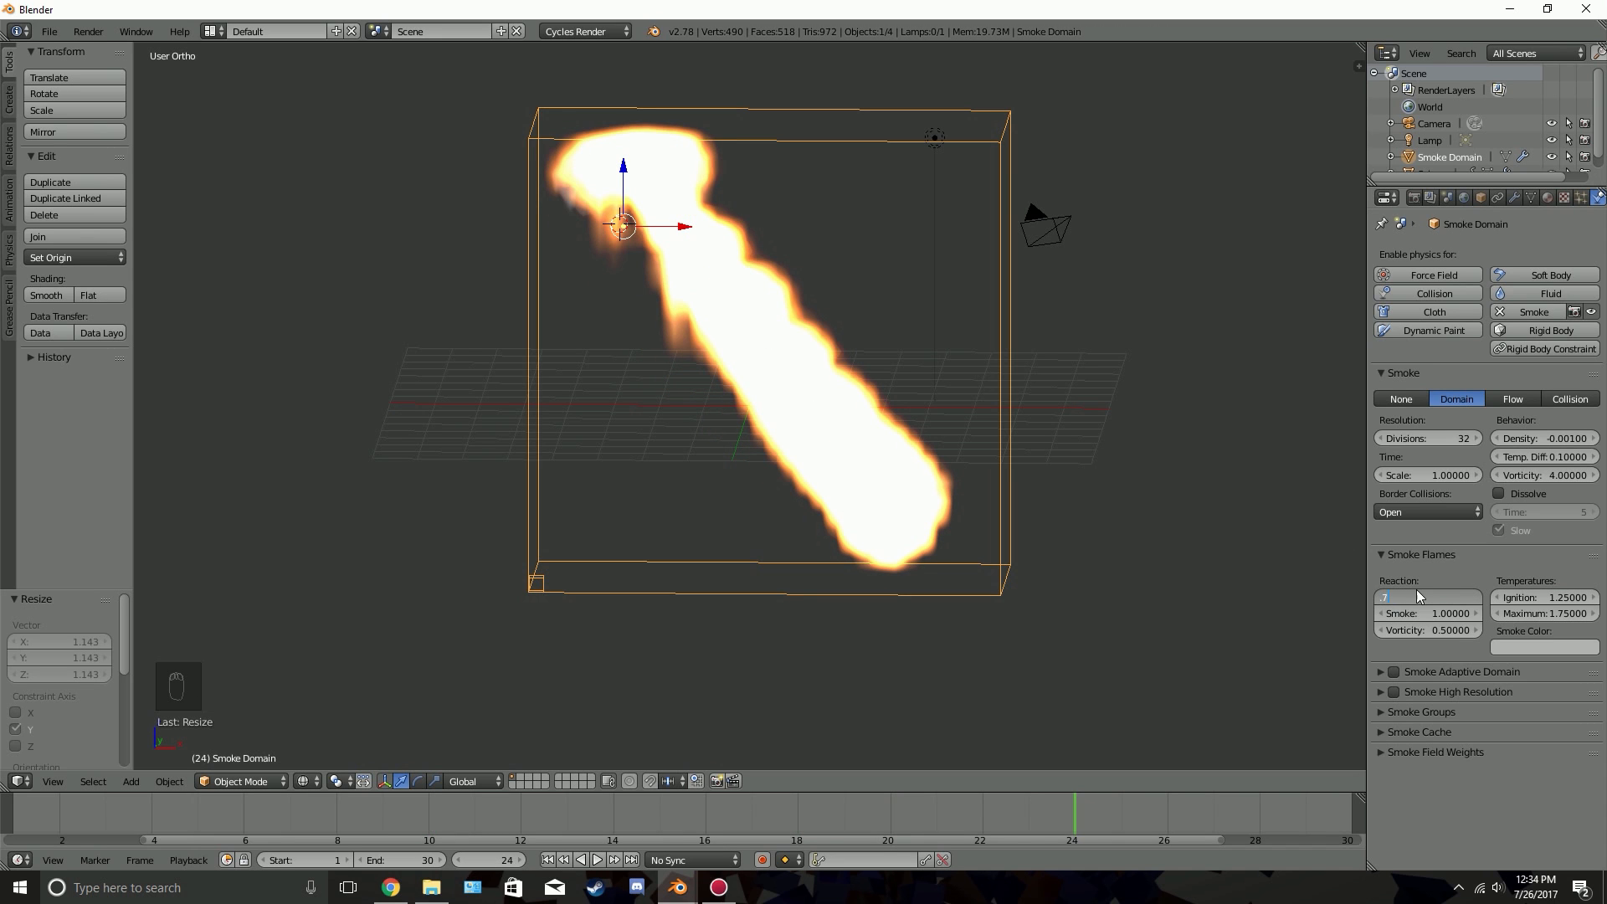
type(".7")
key("Return")
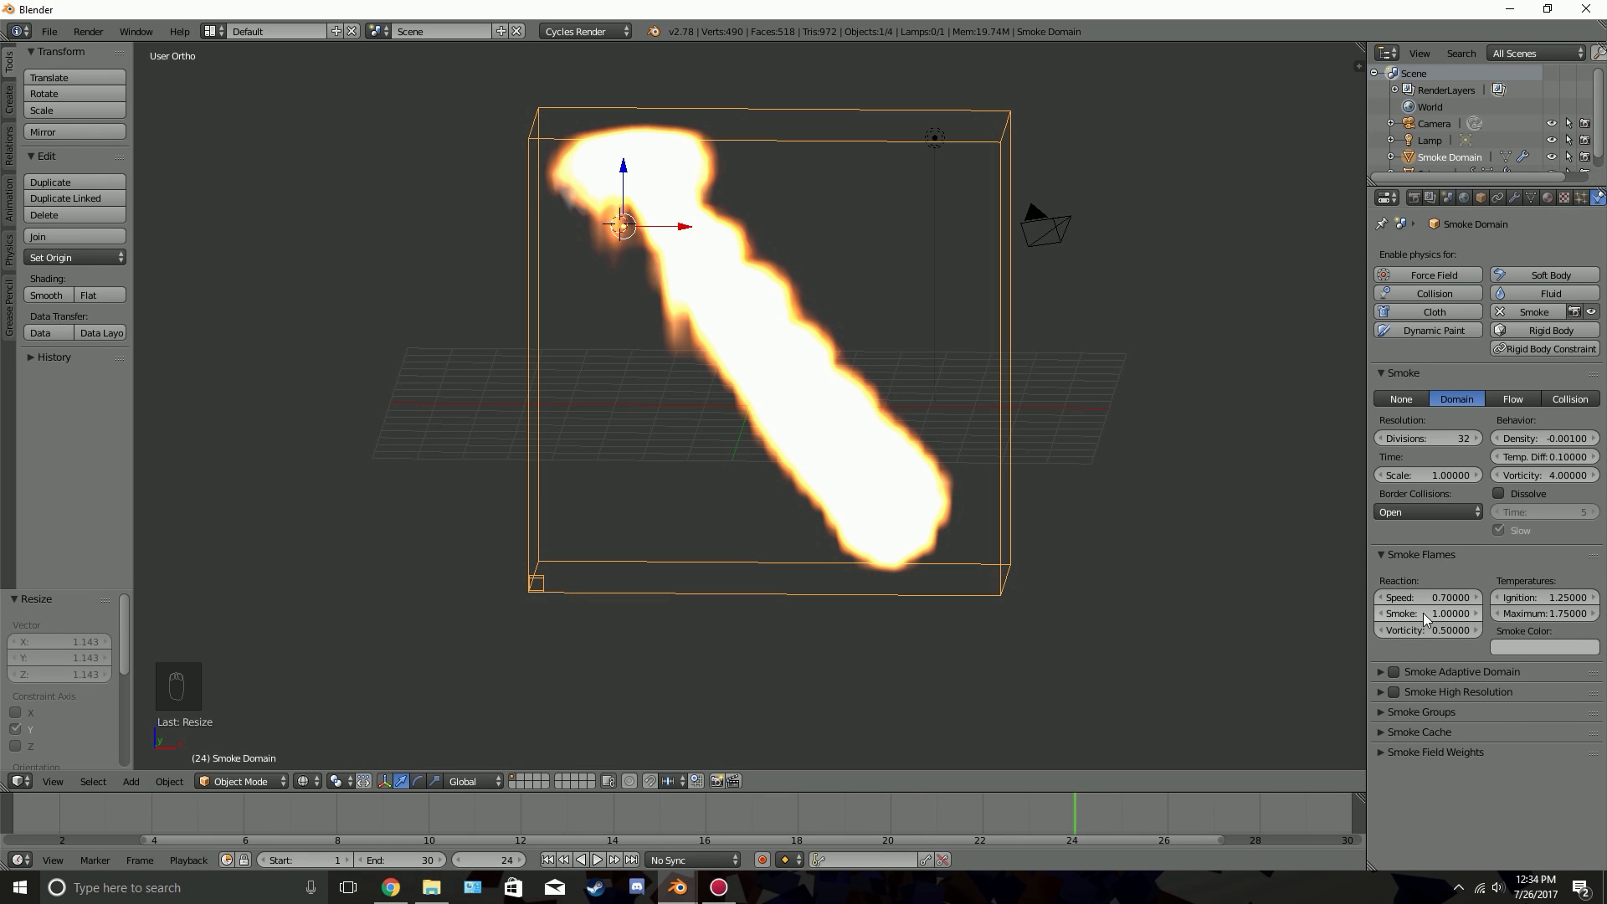
key("Return")
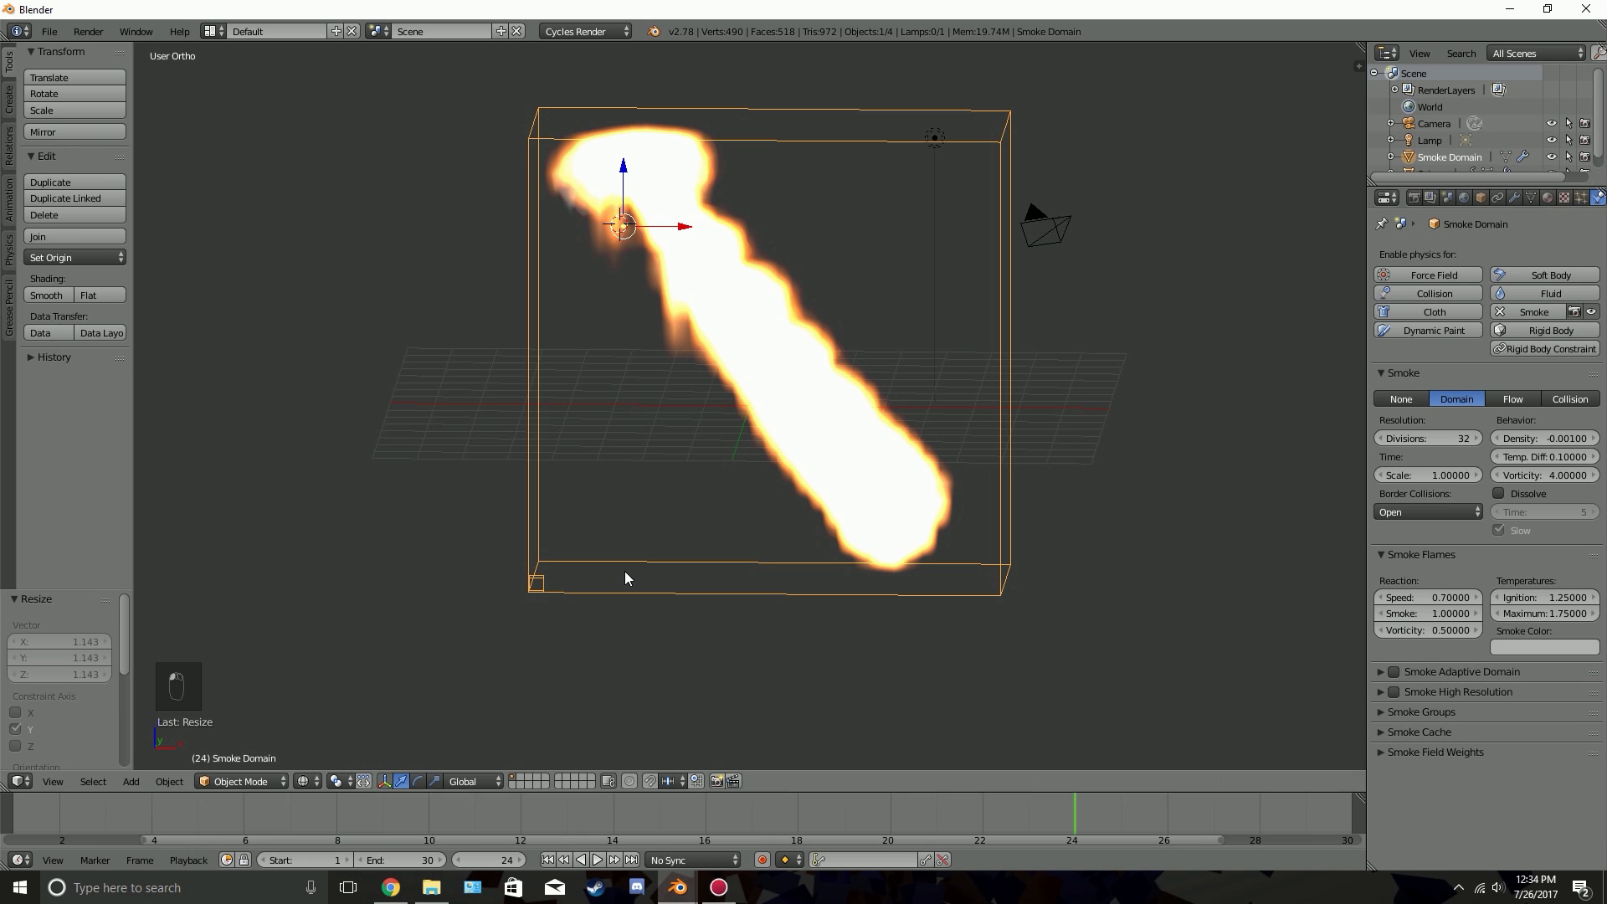
key("alt+a")
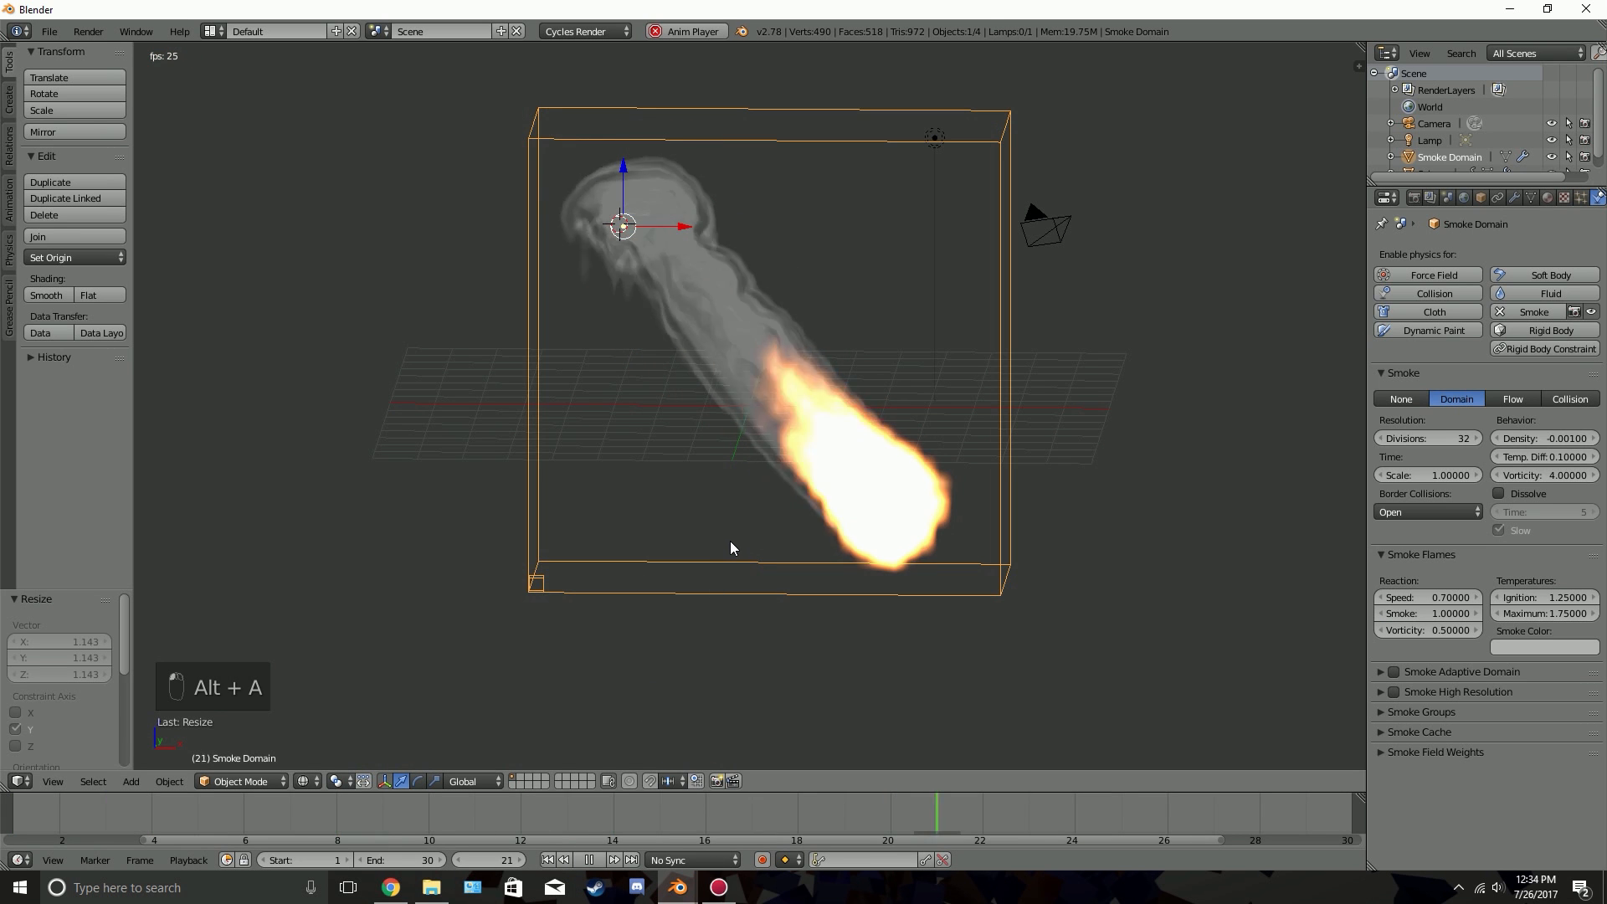
key("alt+a")
middle_click_drag(731, 541, 1137, 509)
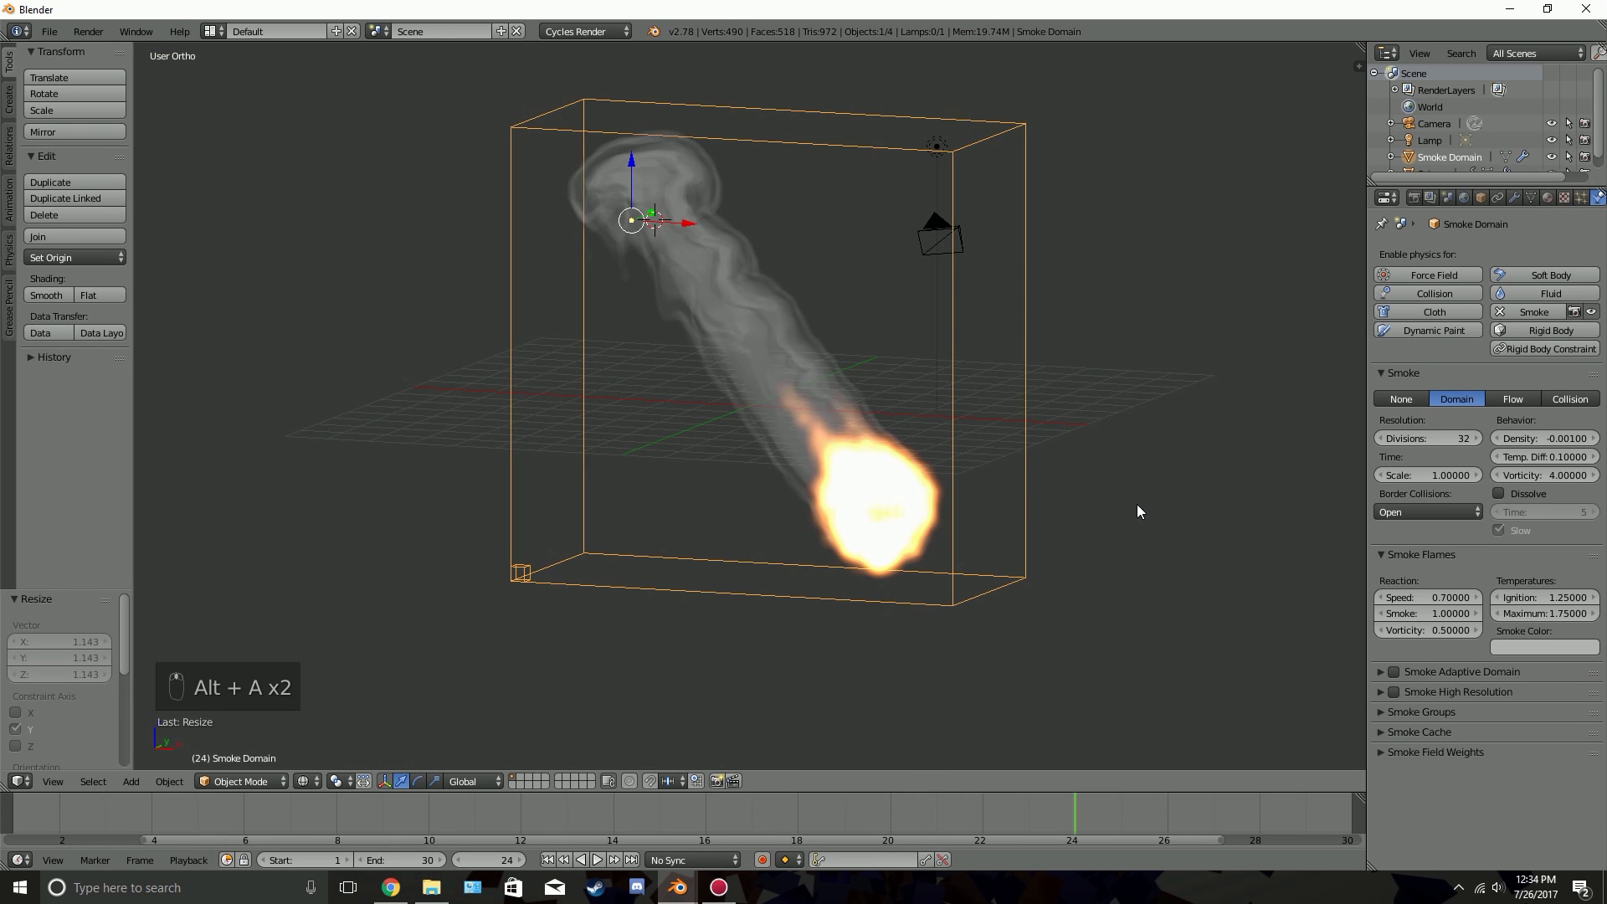
Set the flame reaction's Smoke amount to 1.2 and preview the meteor trail from two viewing angles
left_click(1416, 613)
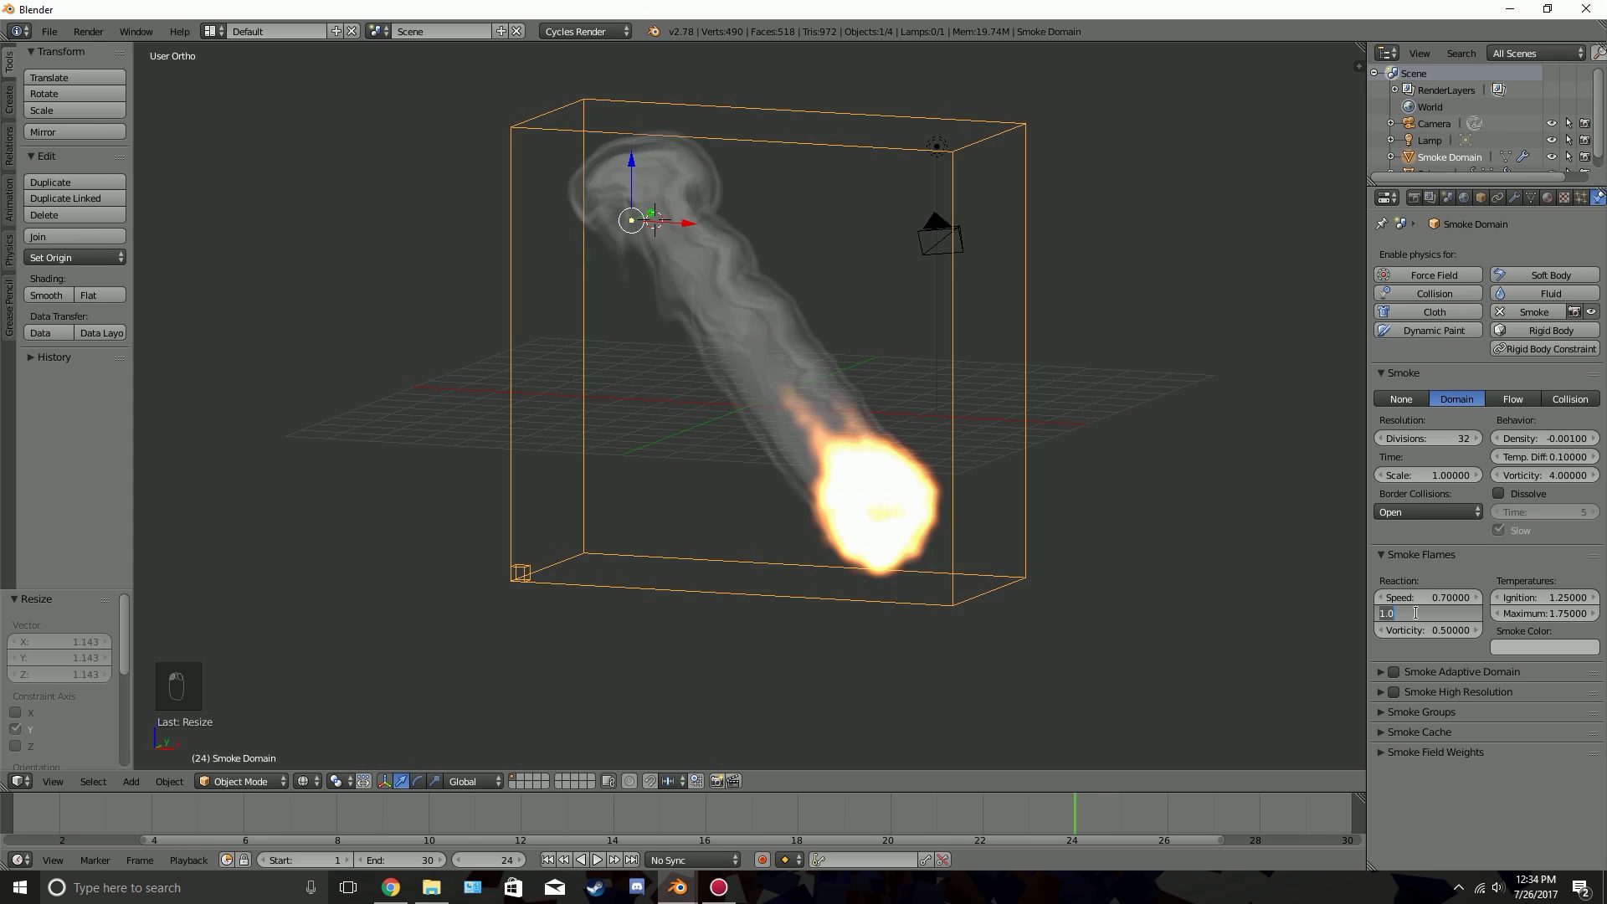
type("1.2")
key("Return")
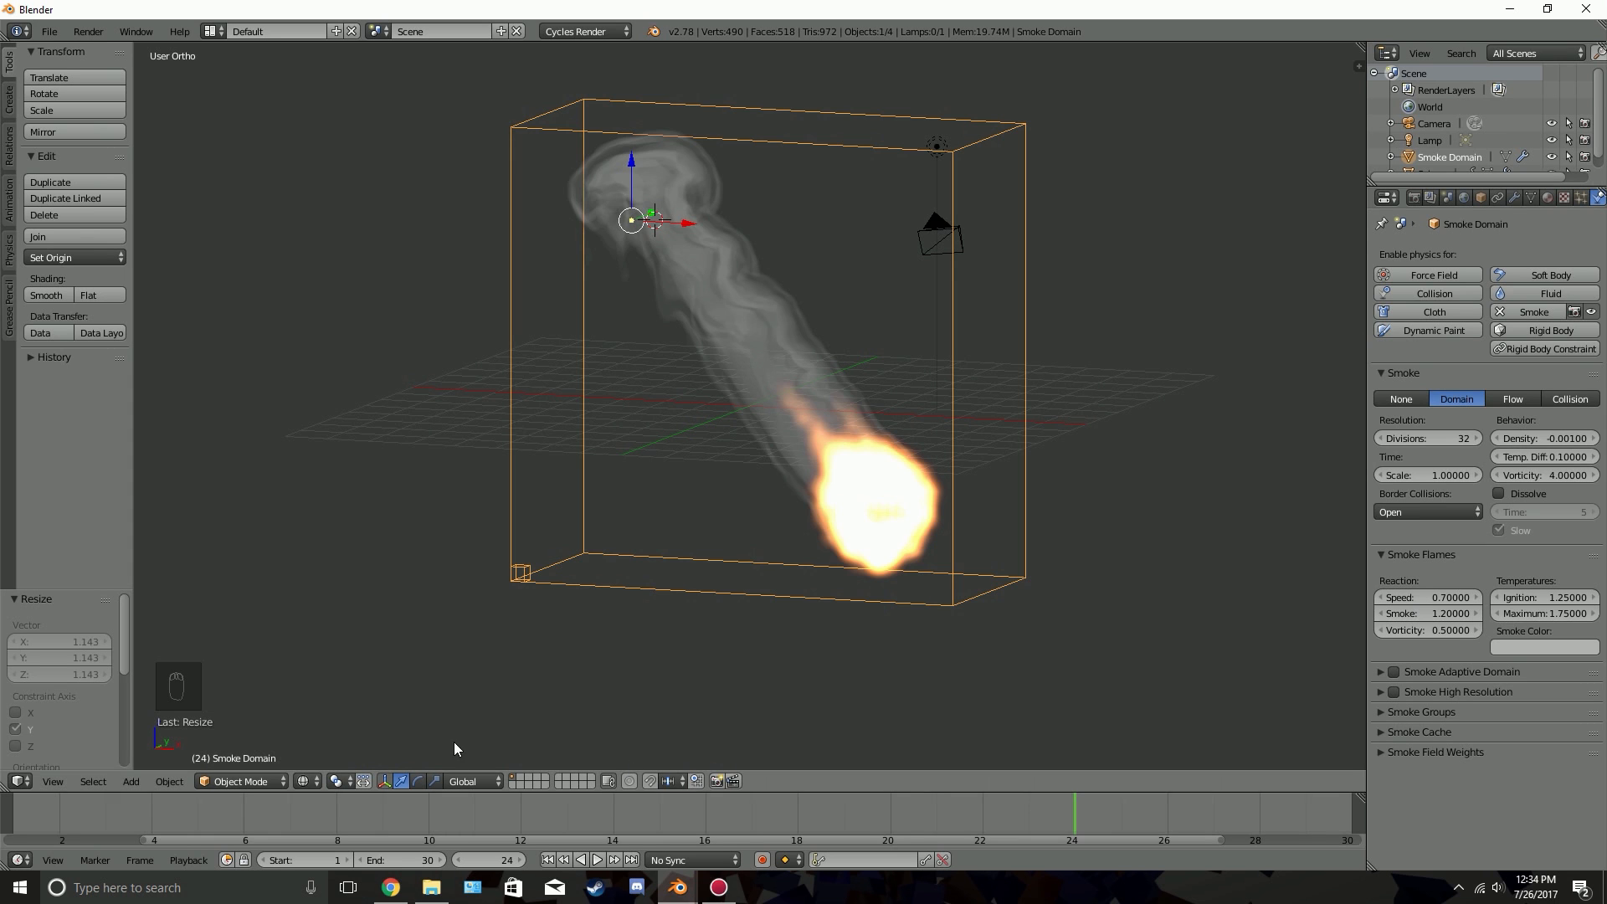
key("shift+Left")
key("alt+a")
key("alt+a")
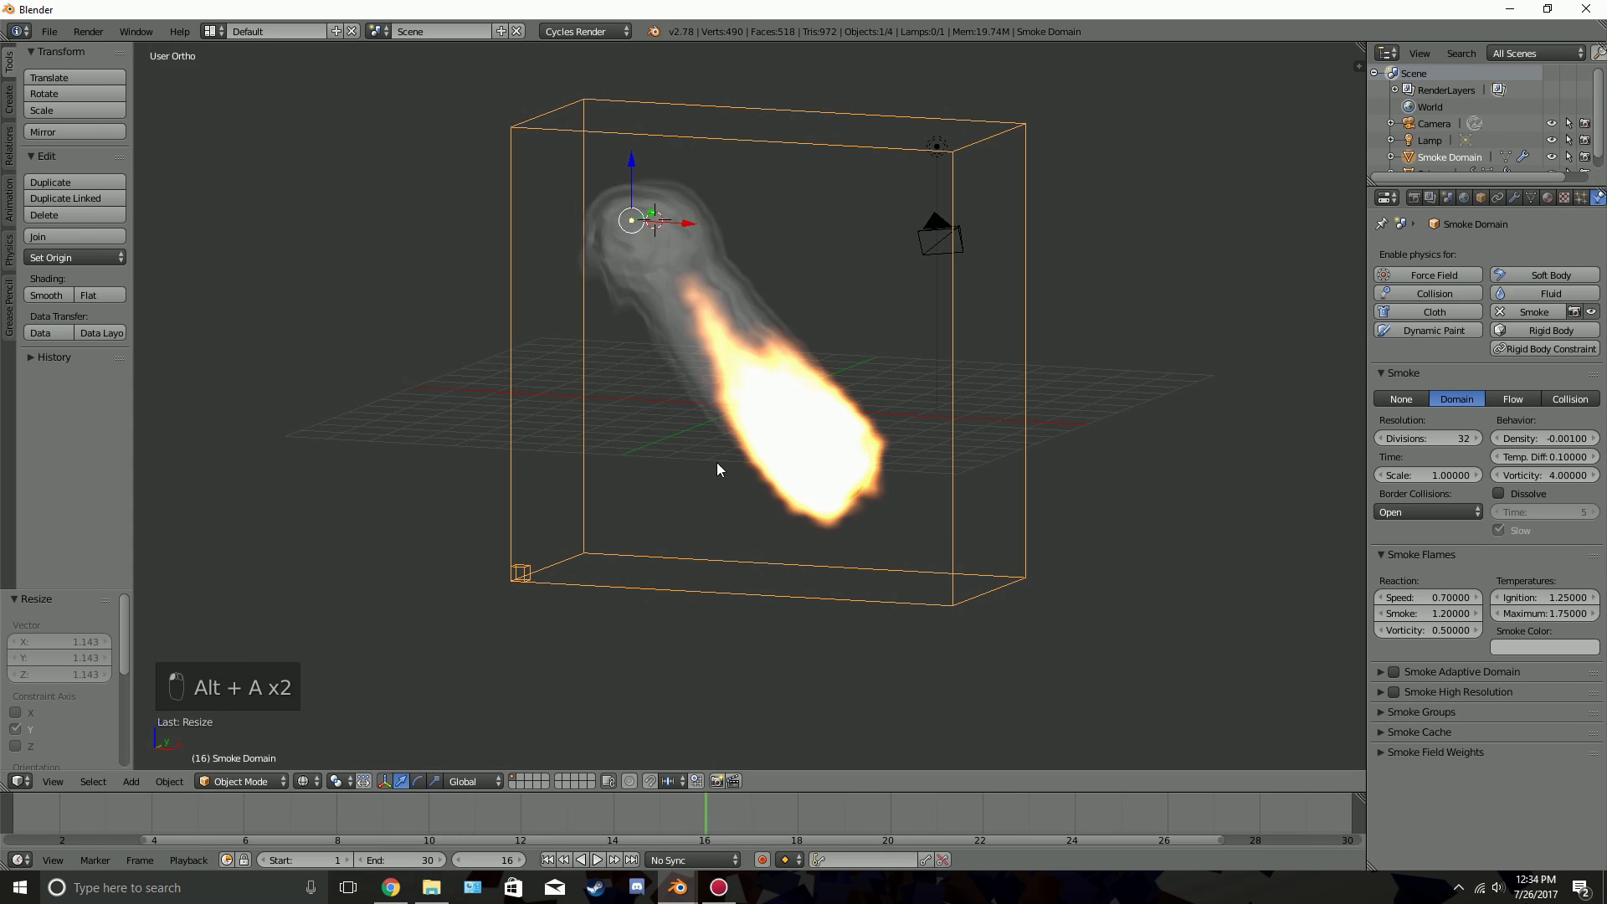
middle_click_drag(717, 462, 822, 448)
key("alt+a")
key("alt+a")
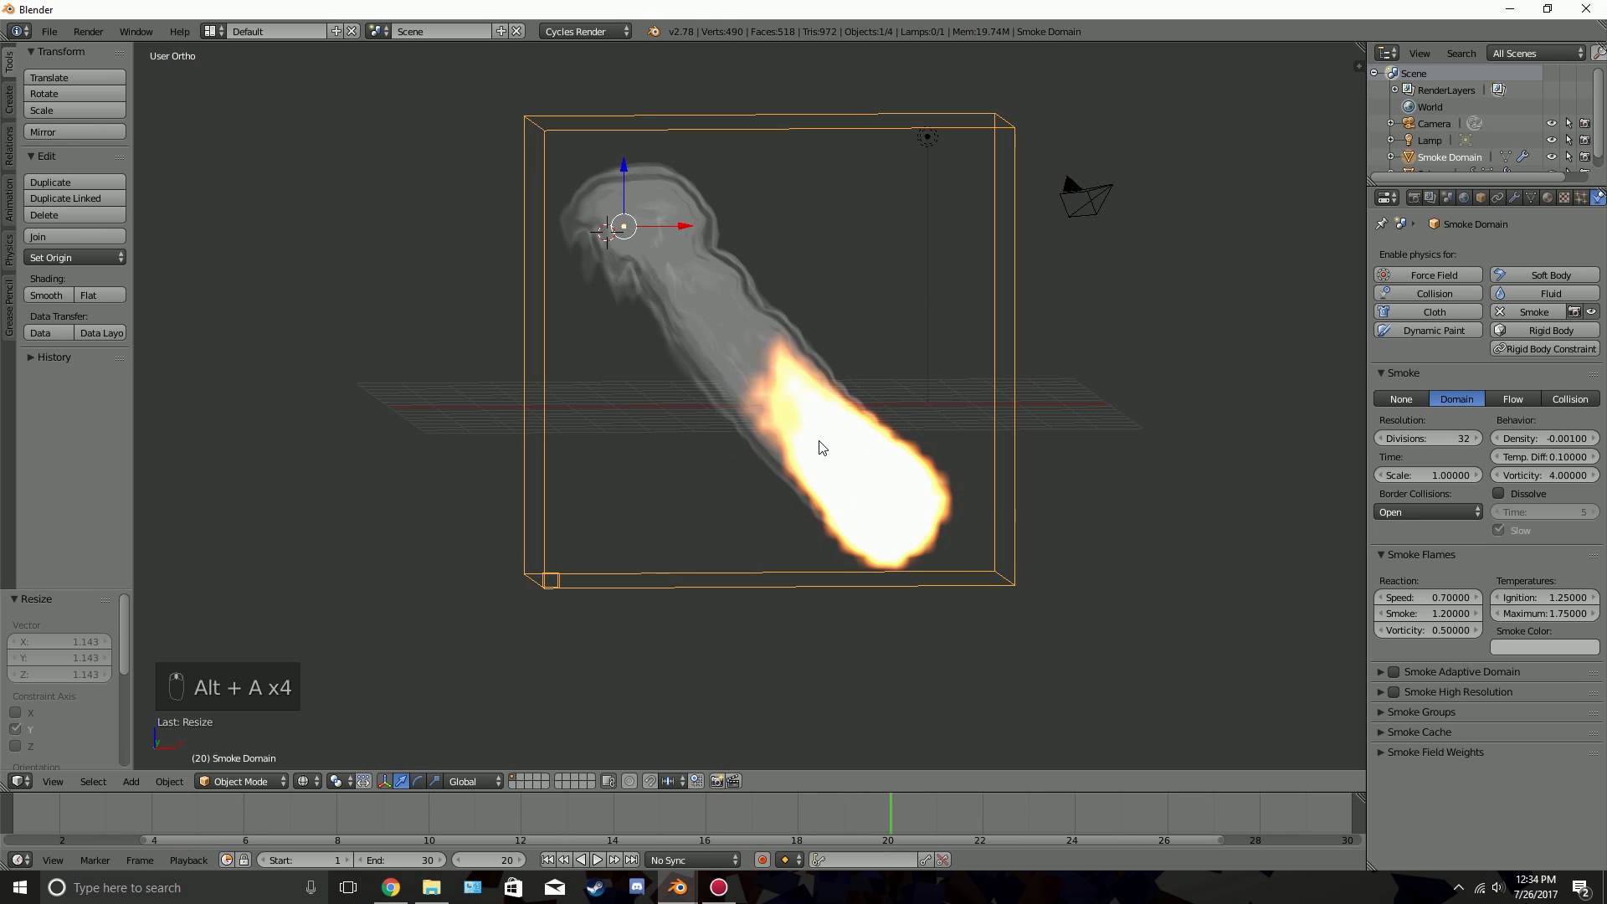
Enable Smoke Adaptive Domain for the smoke domain and preview the simulation from the first frame
left_click(1411, 555)
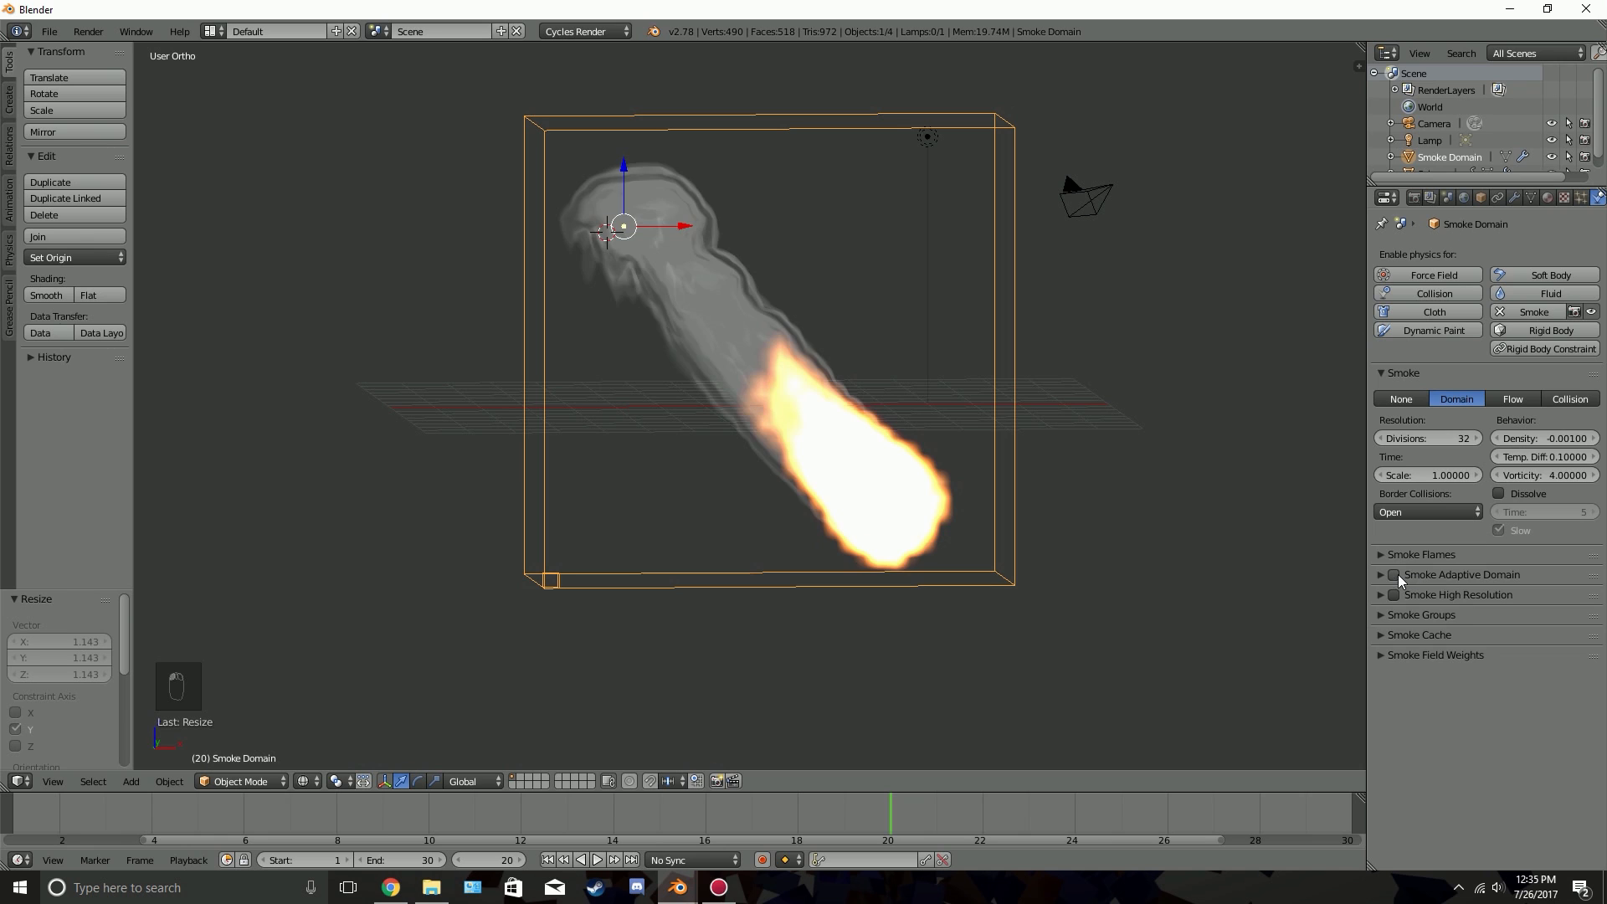
left_click(1395, 575)
left_click(1457, 575)
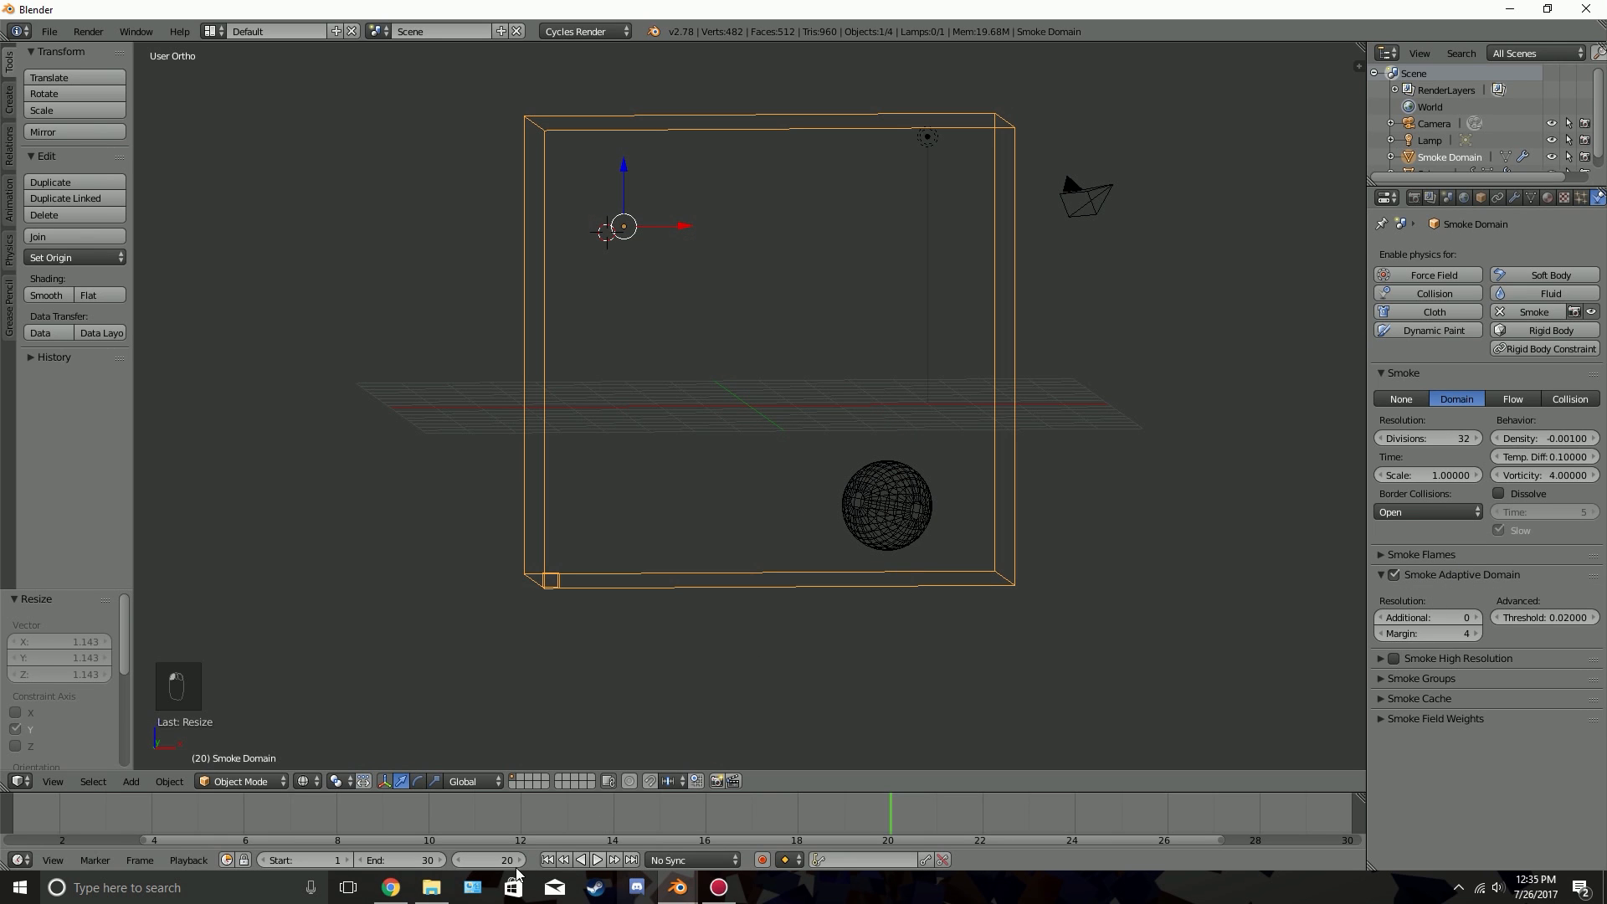
left_click(547, 860)
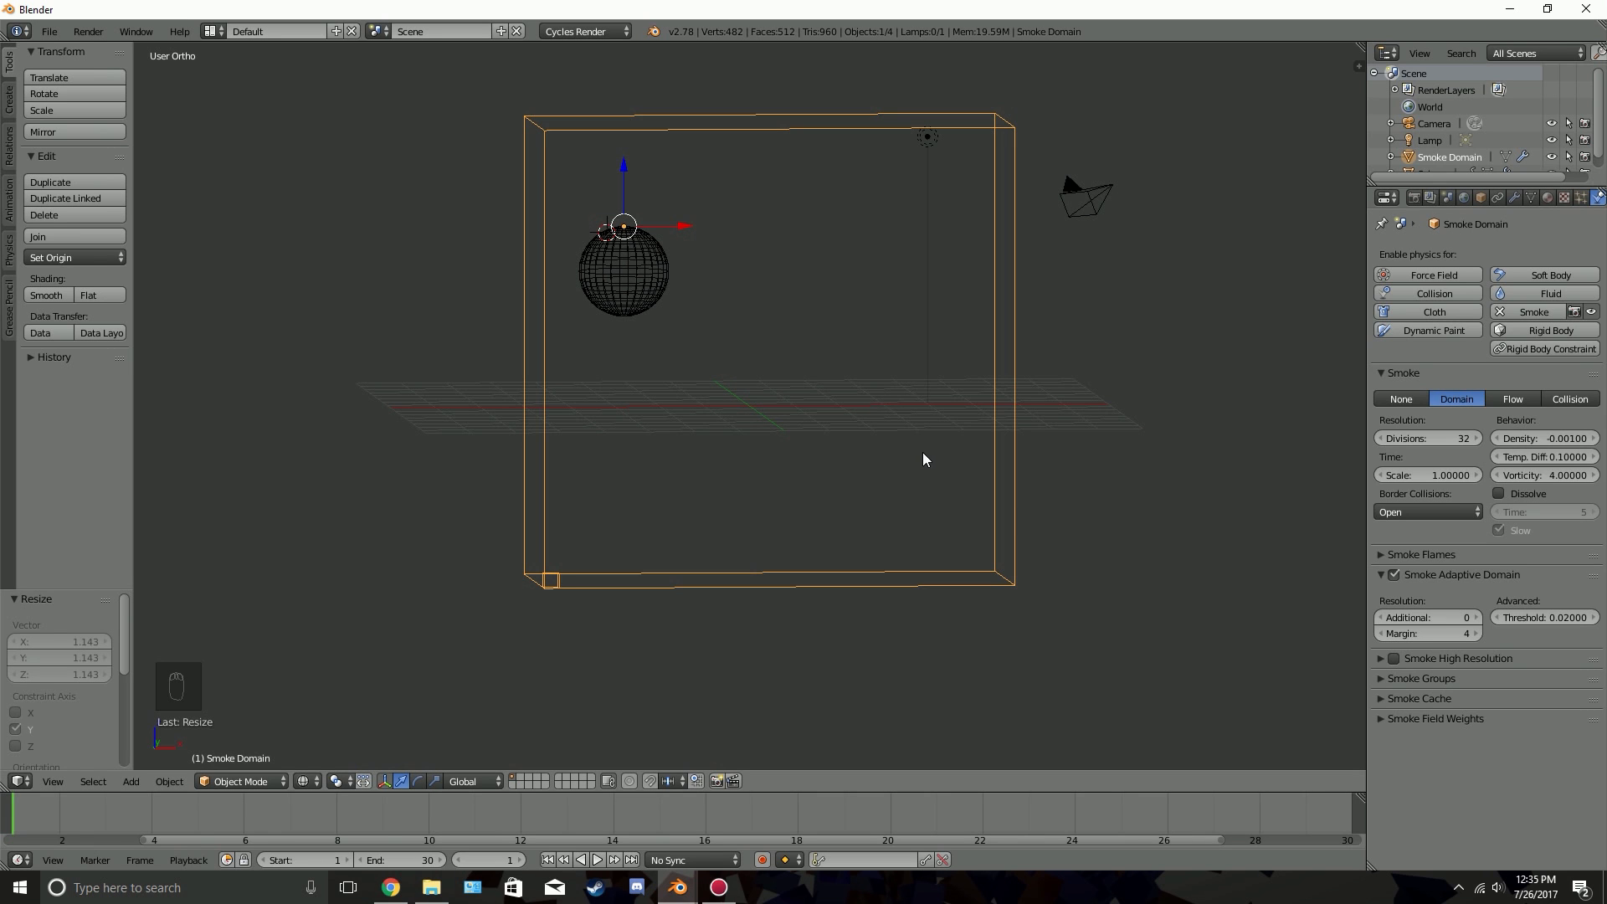
middle_click_drag(981, 411, 940, 426)
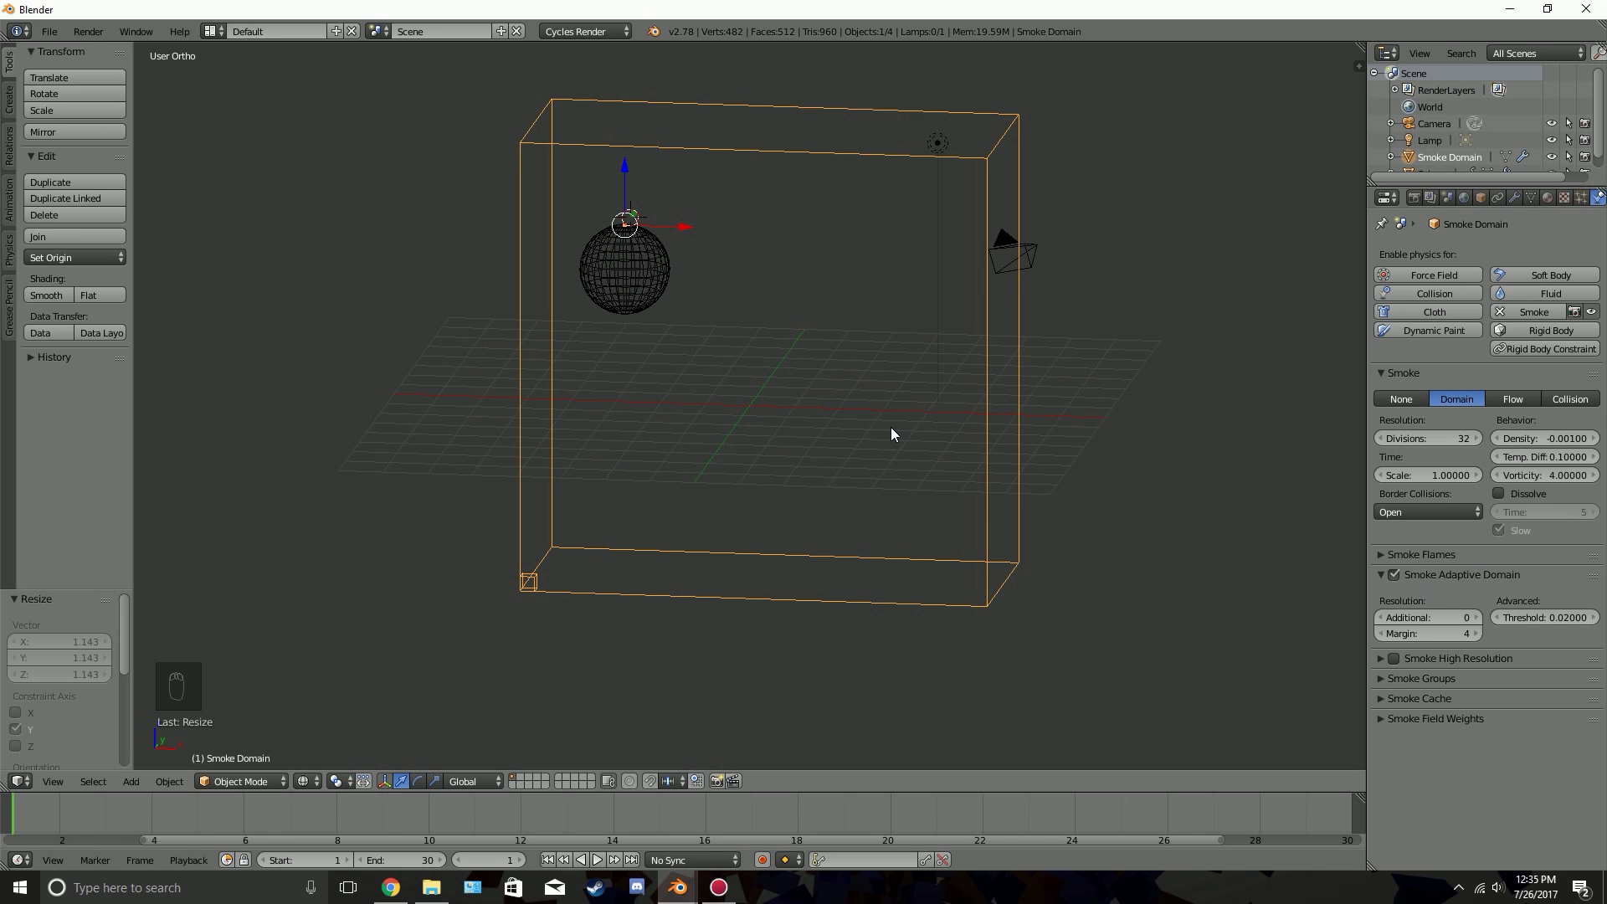
key("alt+a")
key("alt+a")
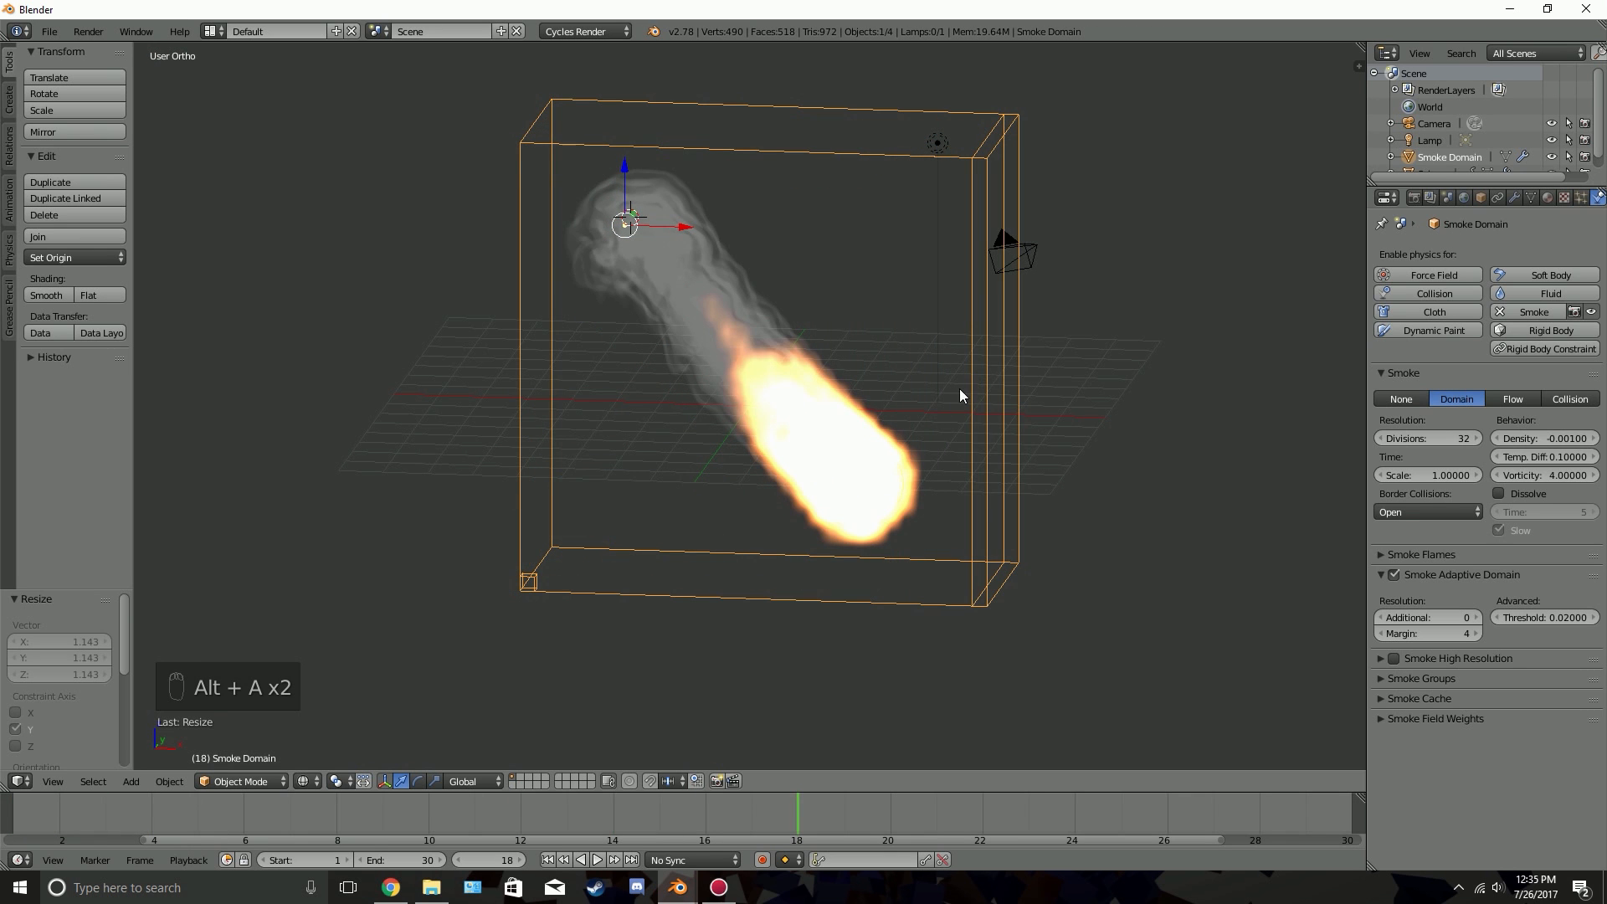
Replay the adaptive-domain simulation from the first frame twice and examine the domain bounds and flames from different angles
middle_click_drag(959, 388, 737, 538)
left_click(547, 860)
key("alt+a")
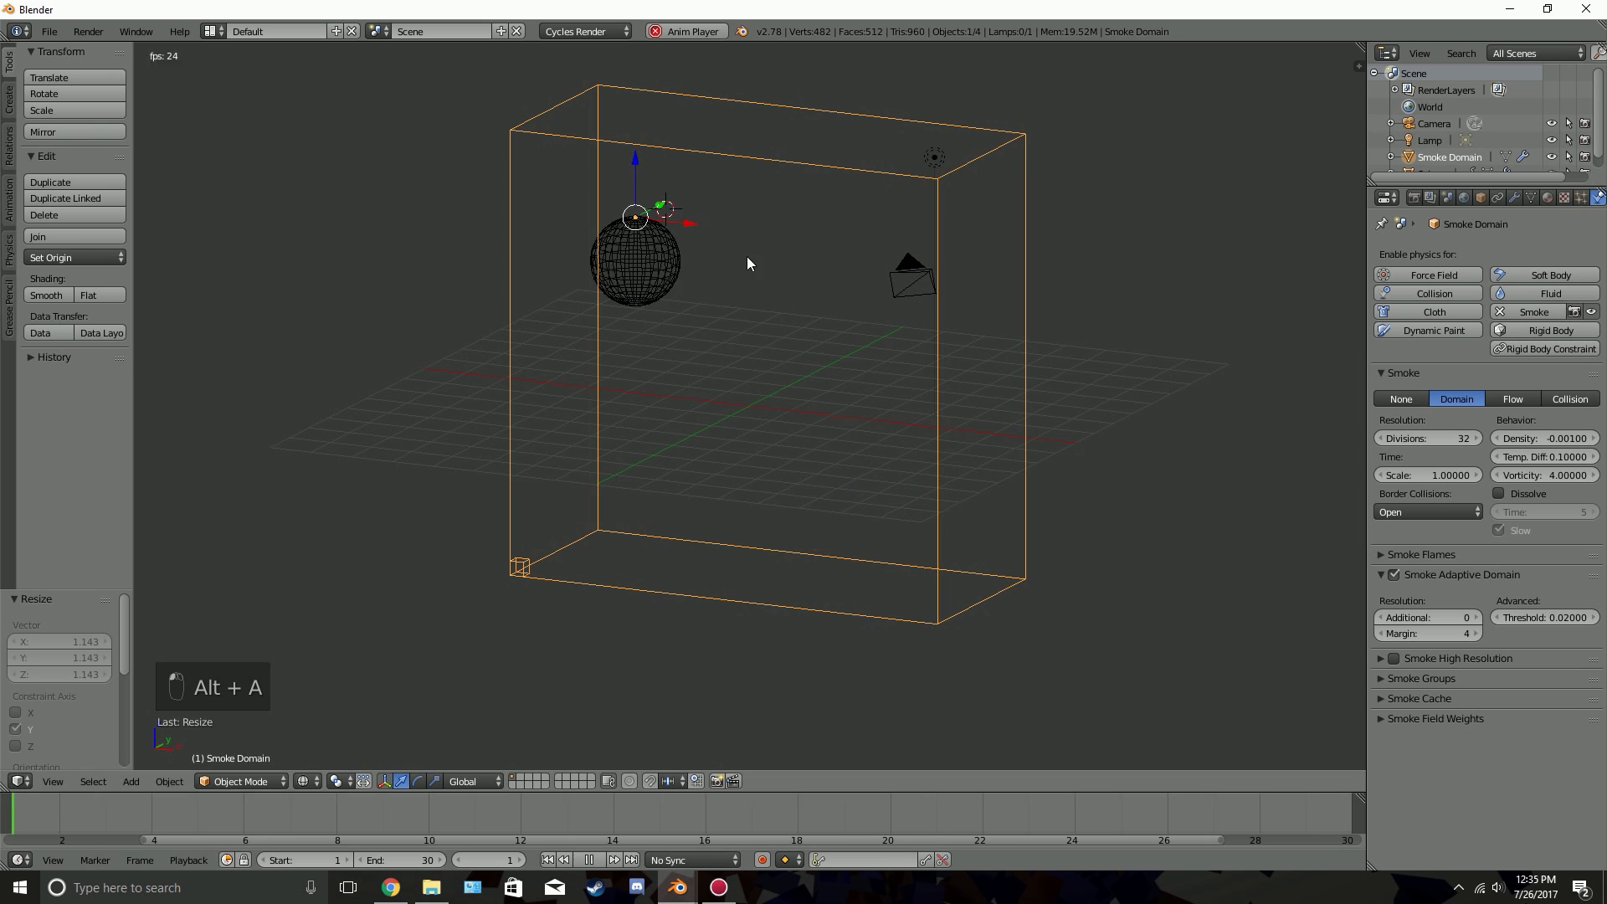
key("alt+a")
middle_click_drag(978, 459, 715, 387)
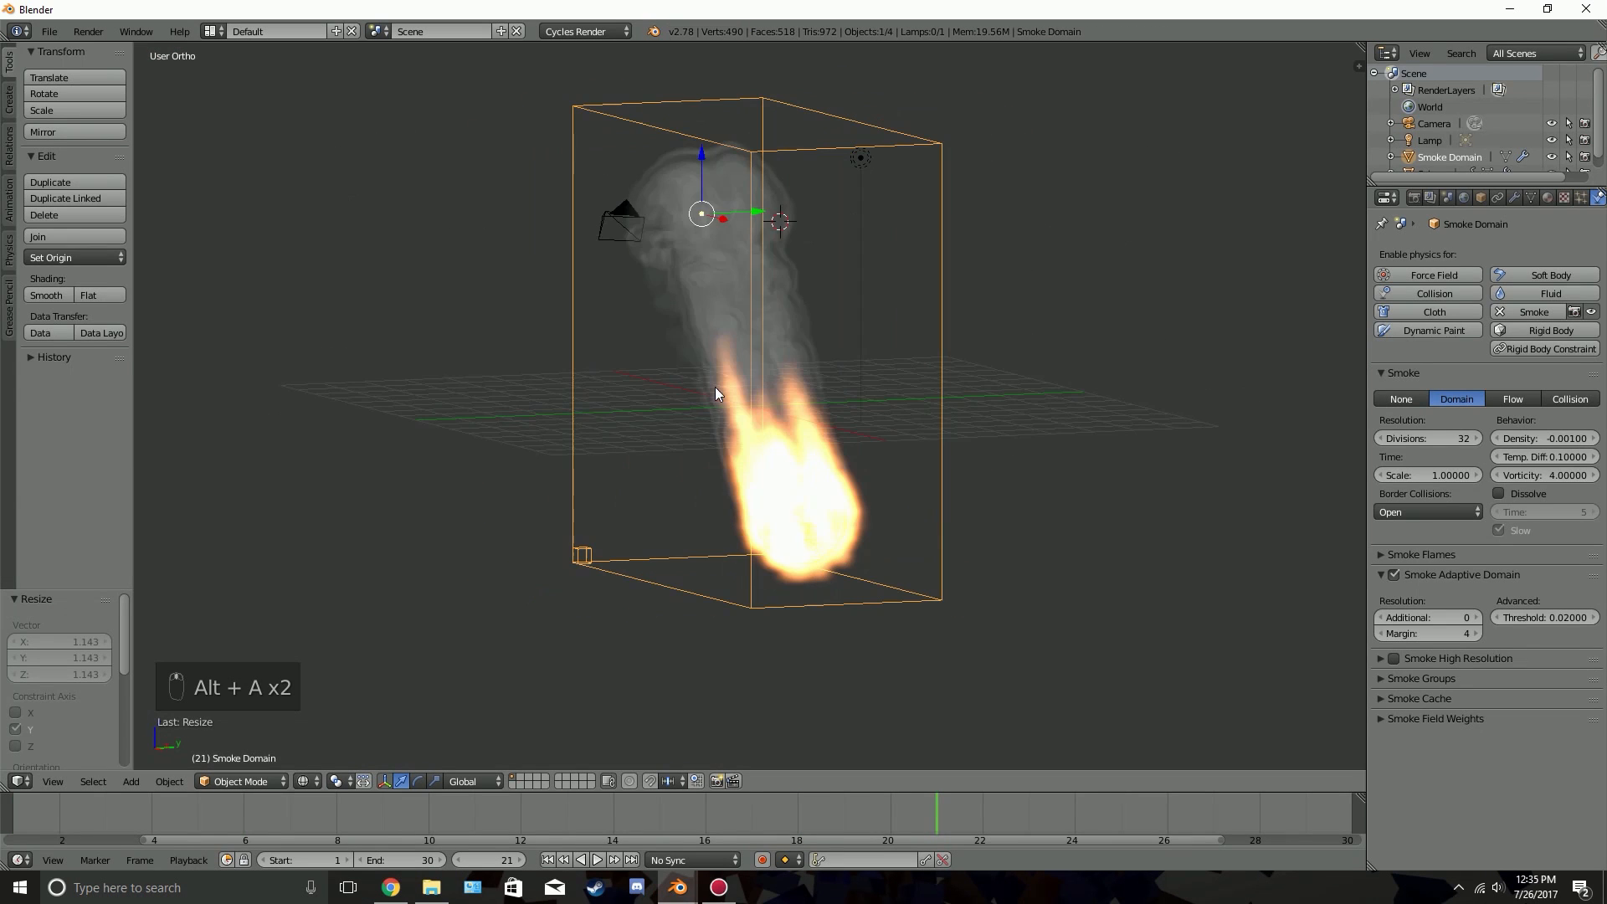
left_click(548, 860)
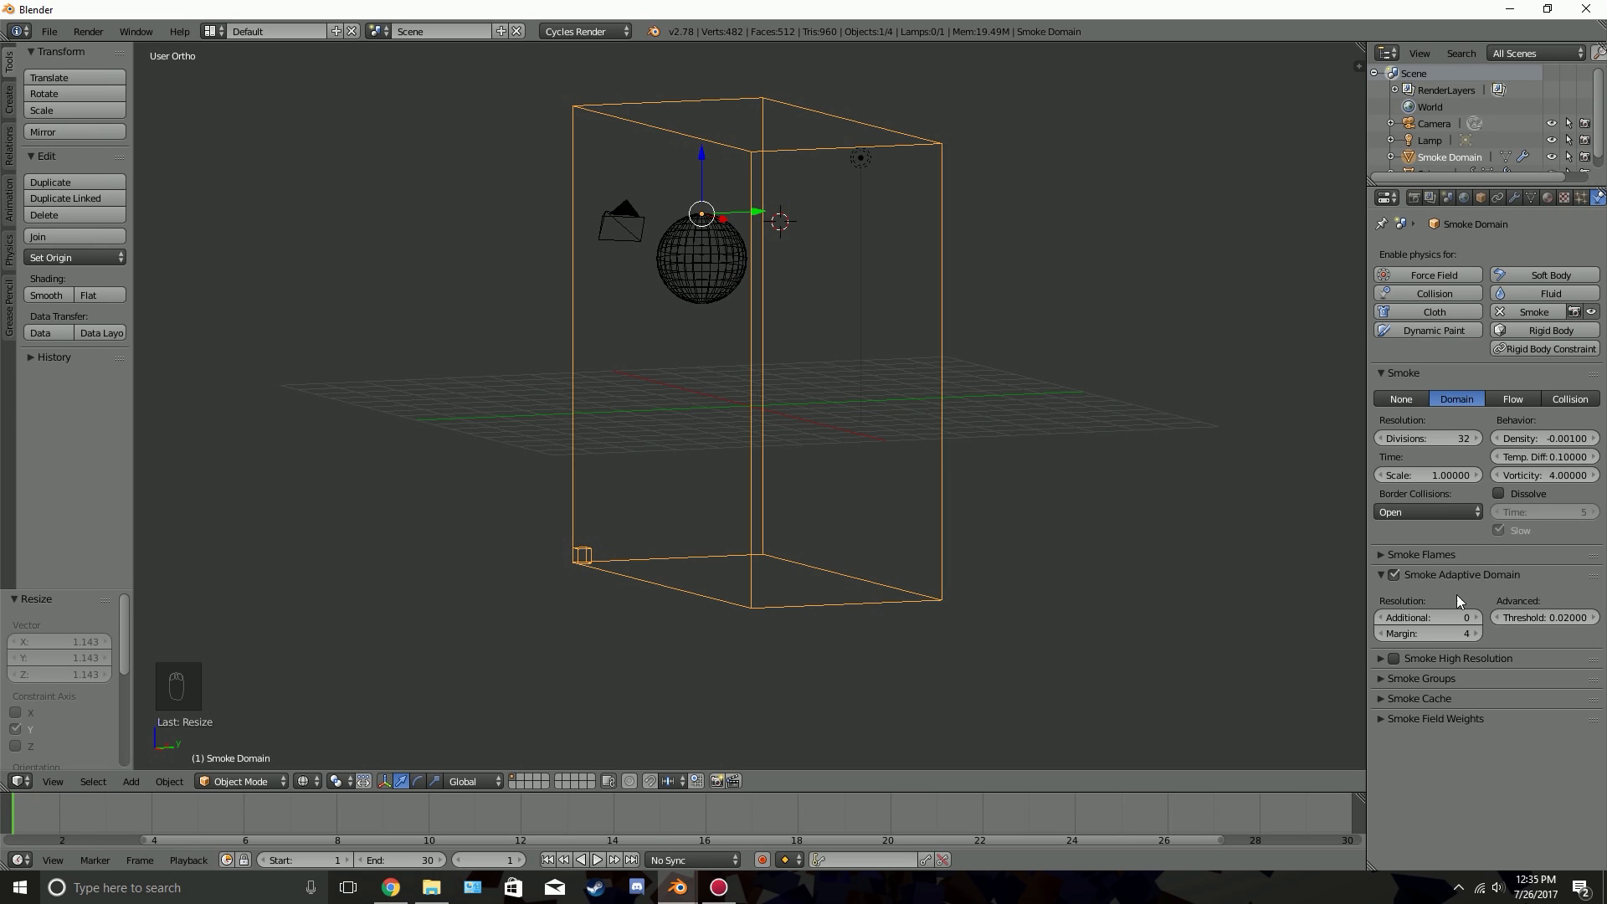
key("alt+a")
middle_click_drag(662, 327, 871, 360)
key("alt+a")
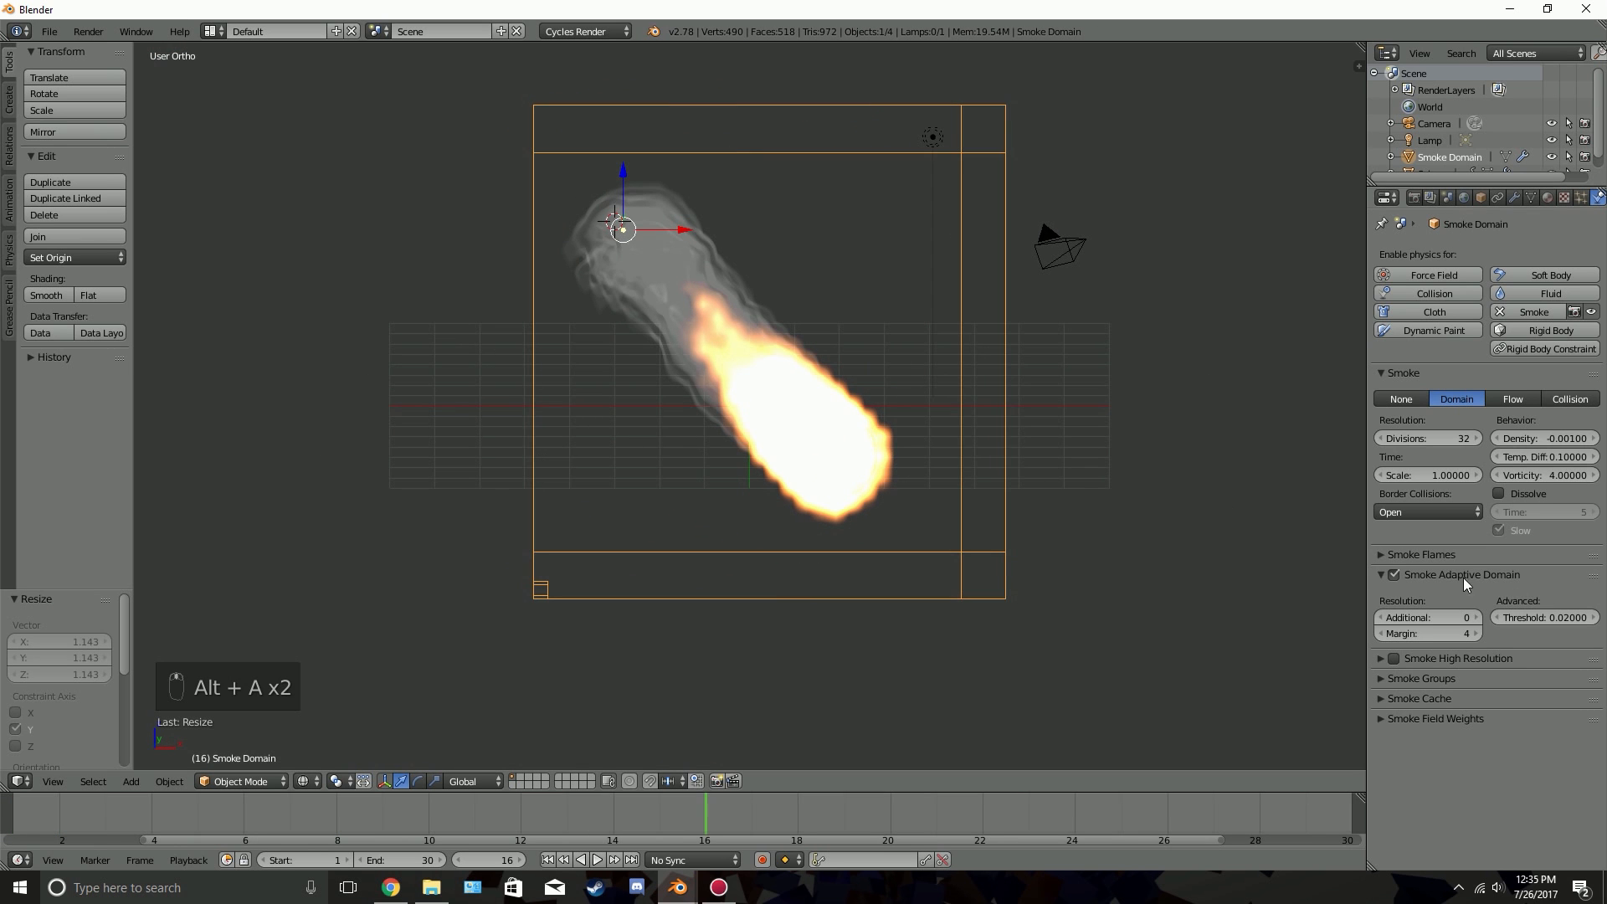
Enable Smoke High Resolution for the domain, preview it from the first frame, and inspect the flame detail up close
left_click(1461, 575)
left_click(1382, 595)
left_click(1394, 595)
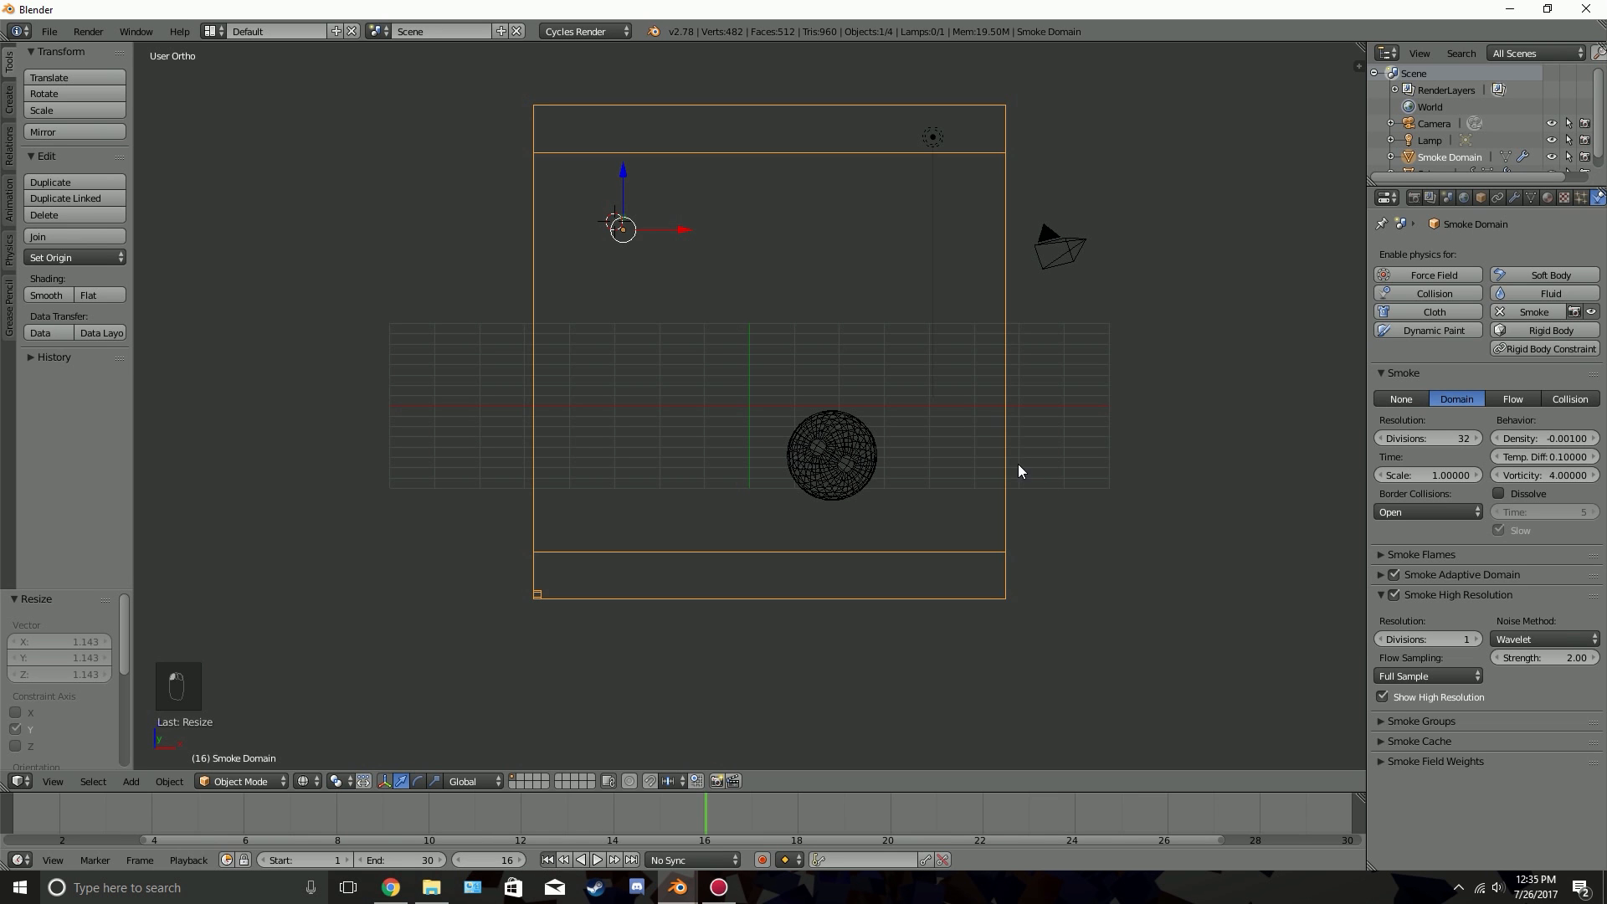
key("shift+Left")
key("alt+a")
key("alt+a")
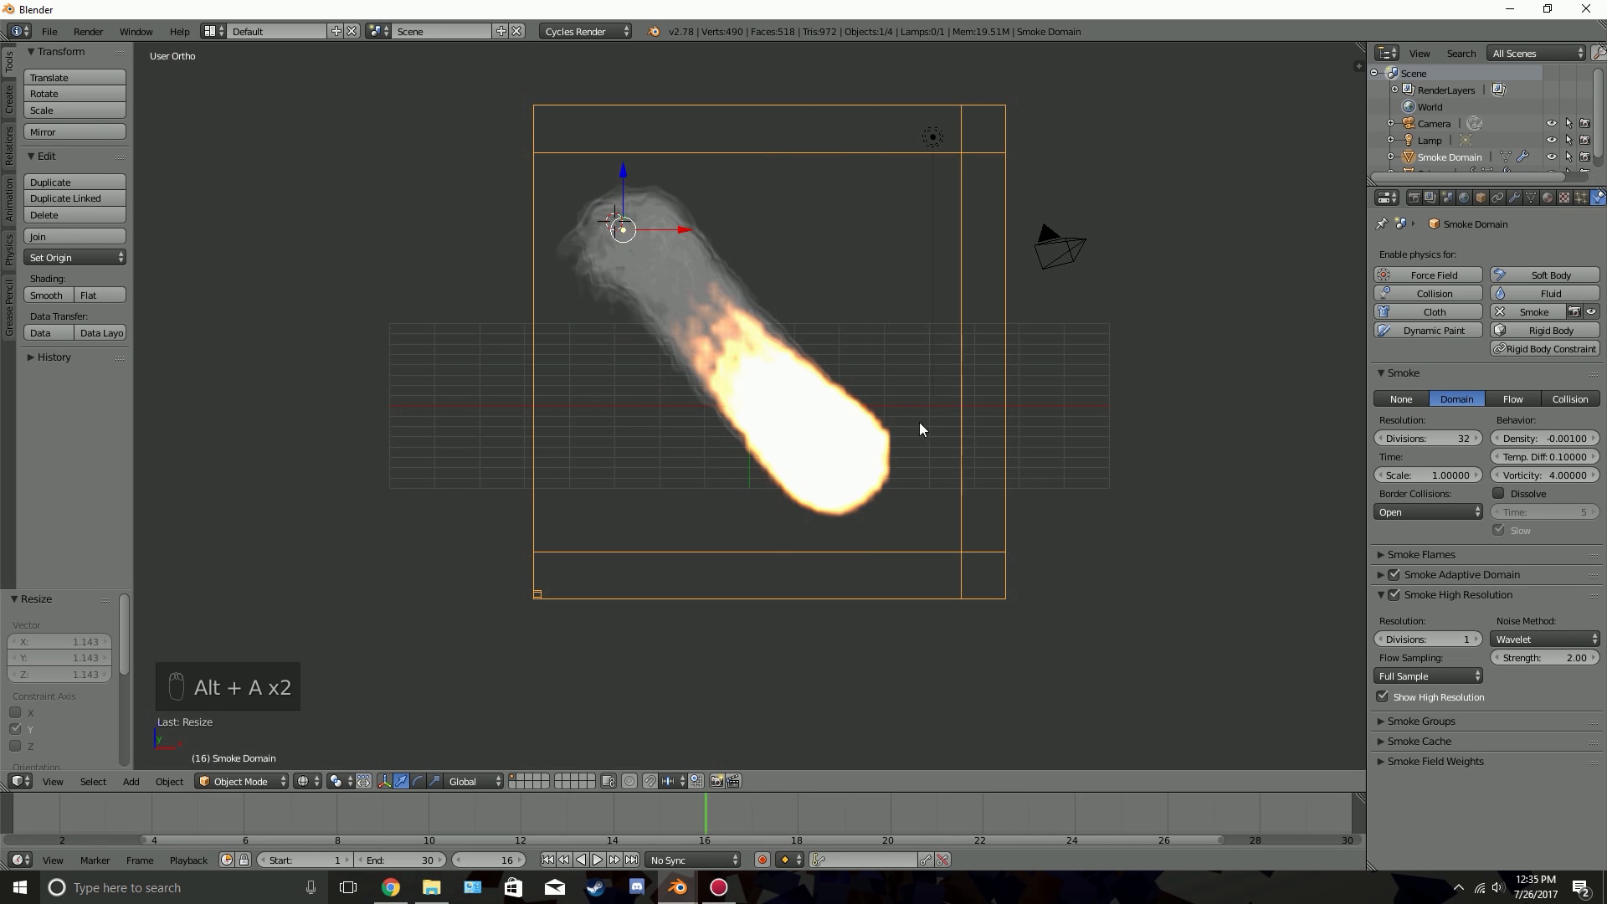
middle_click_drag(918, 424, 846, 410)
scroll(848, 410, "up", 2)
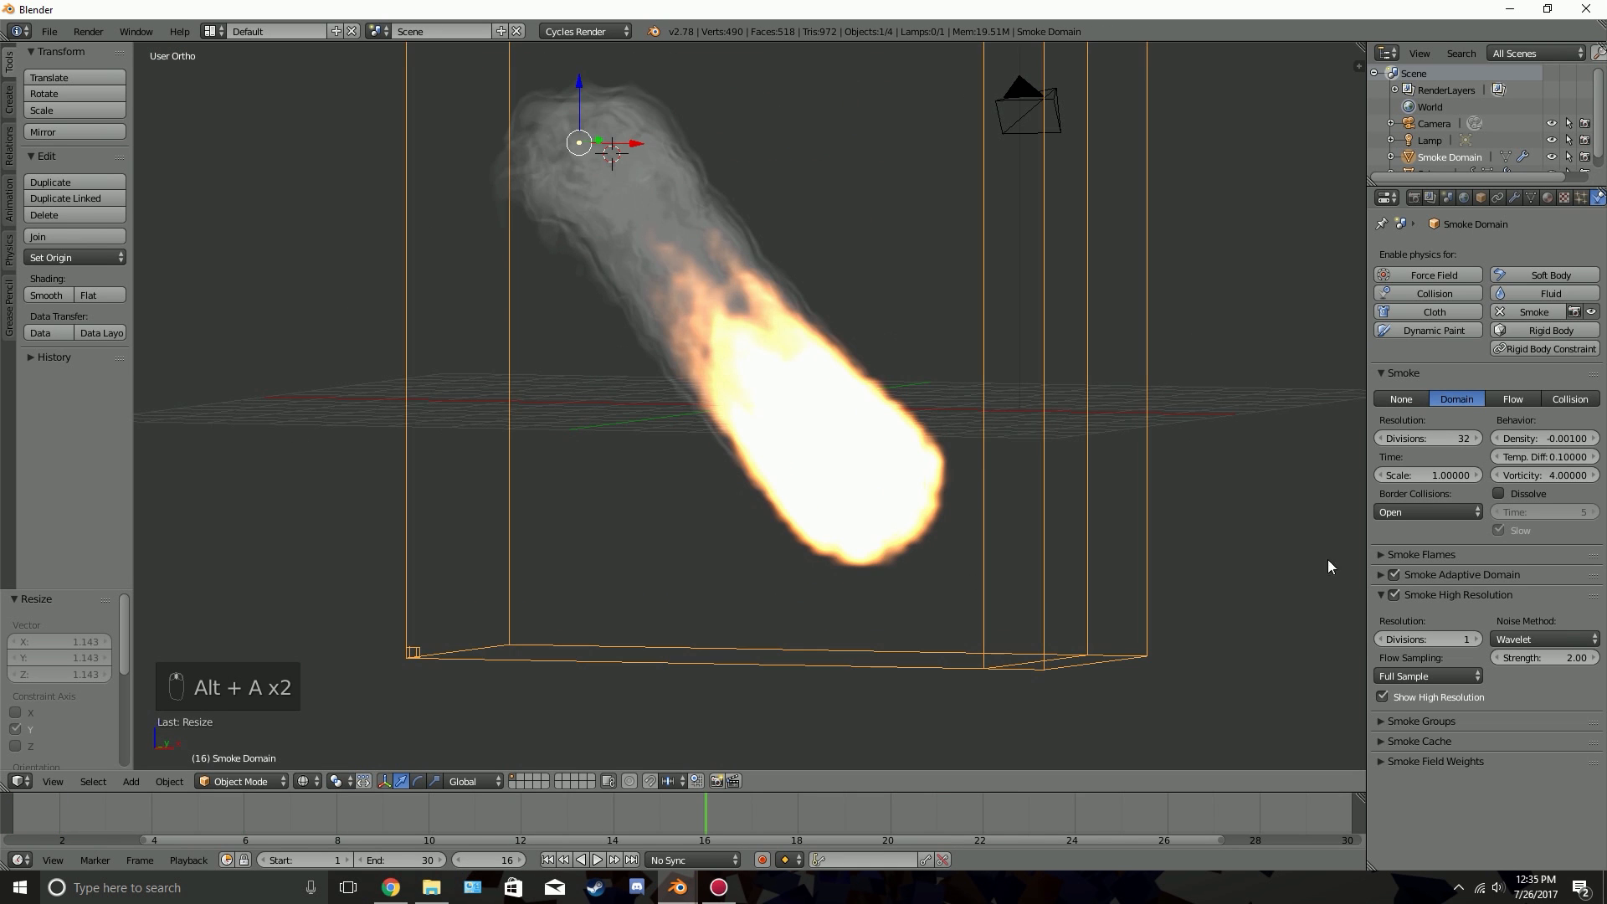
Compare the preview with Smoke High Resolution turned off and with it turned back on from the first frame
left_click(1394, 593)
key("alt+a")
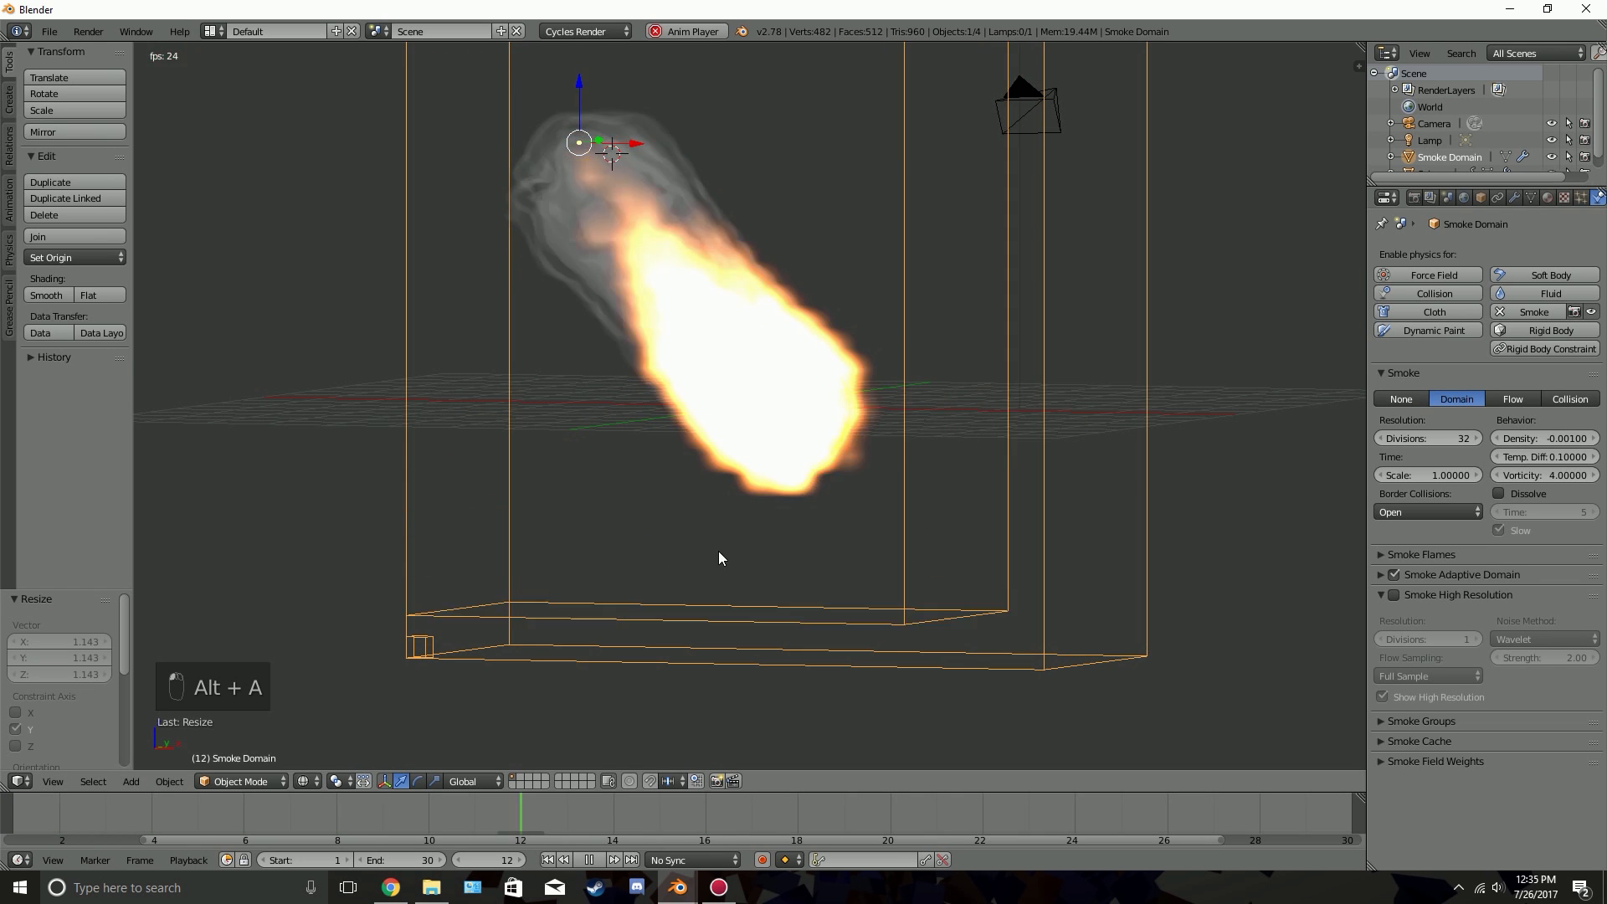
left_click(1394, 595)
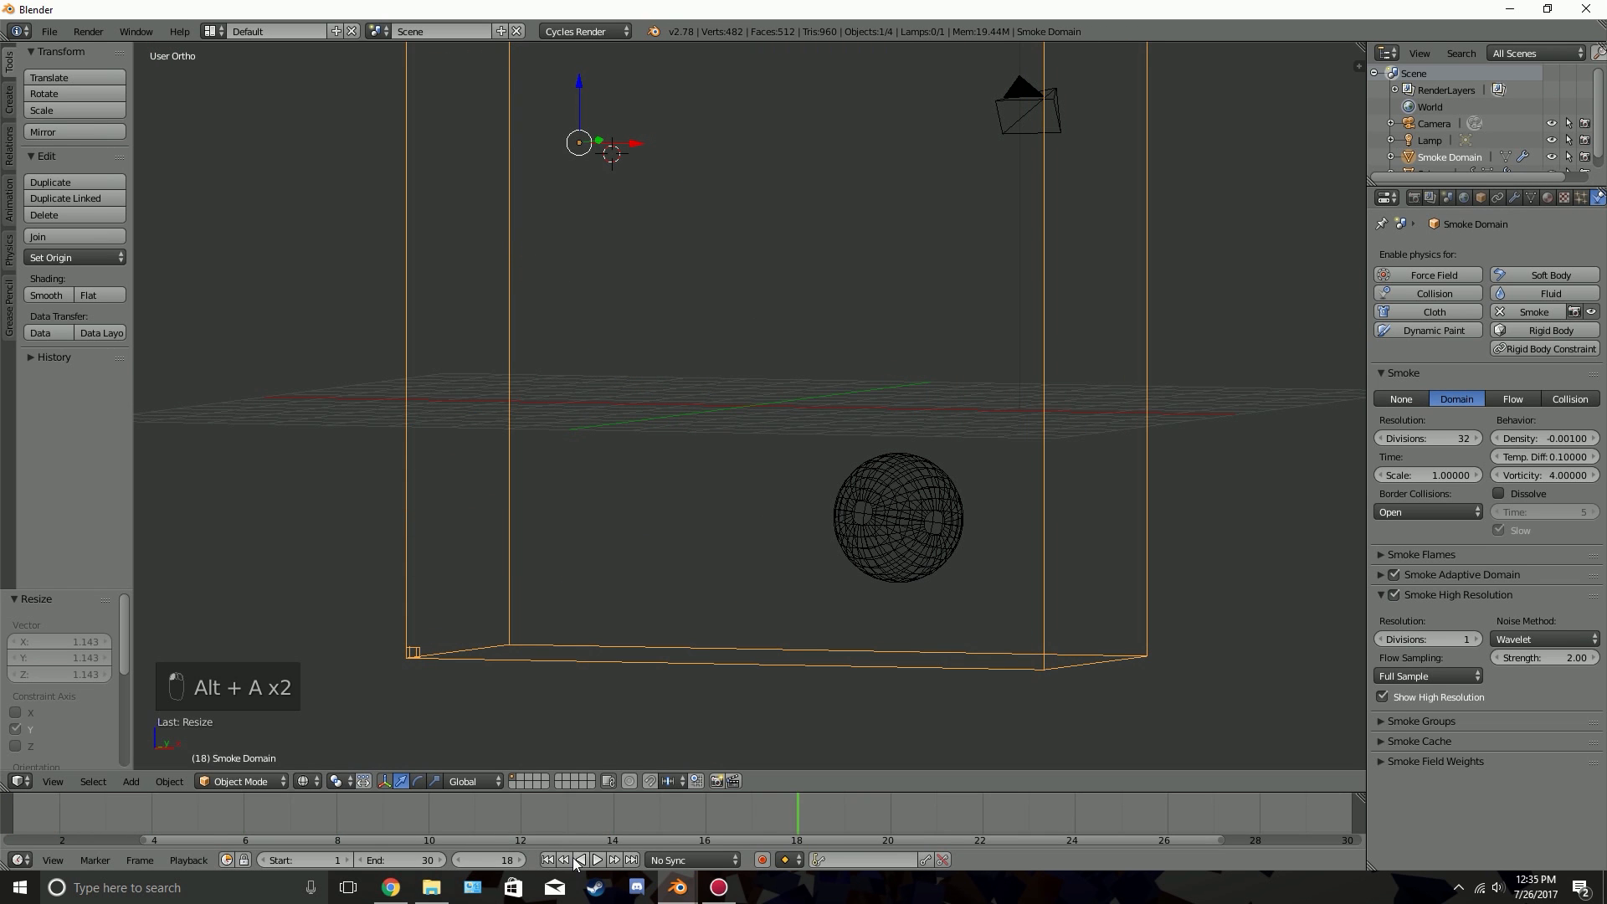
left_click(547, 860)
key("alt+a")
key("alt+a")
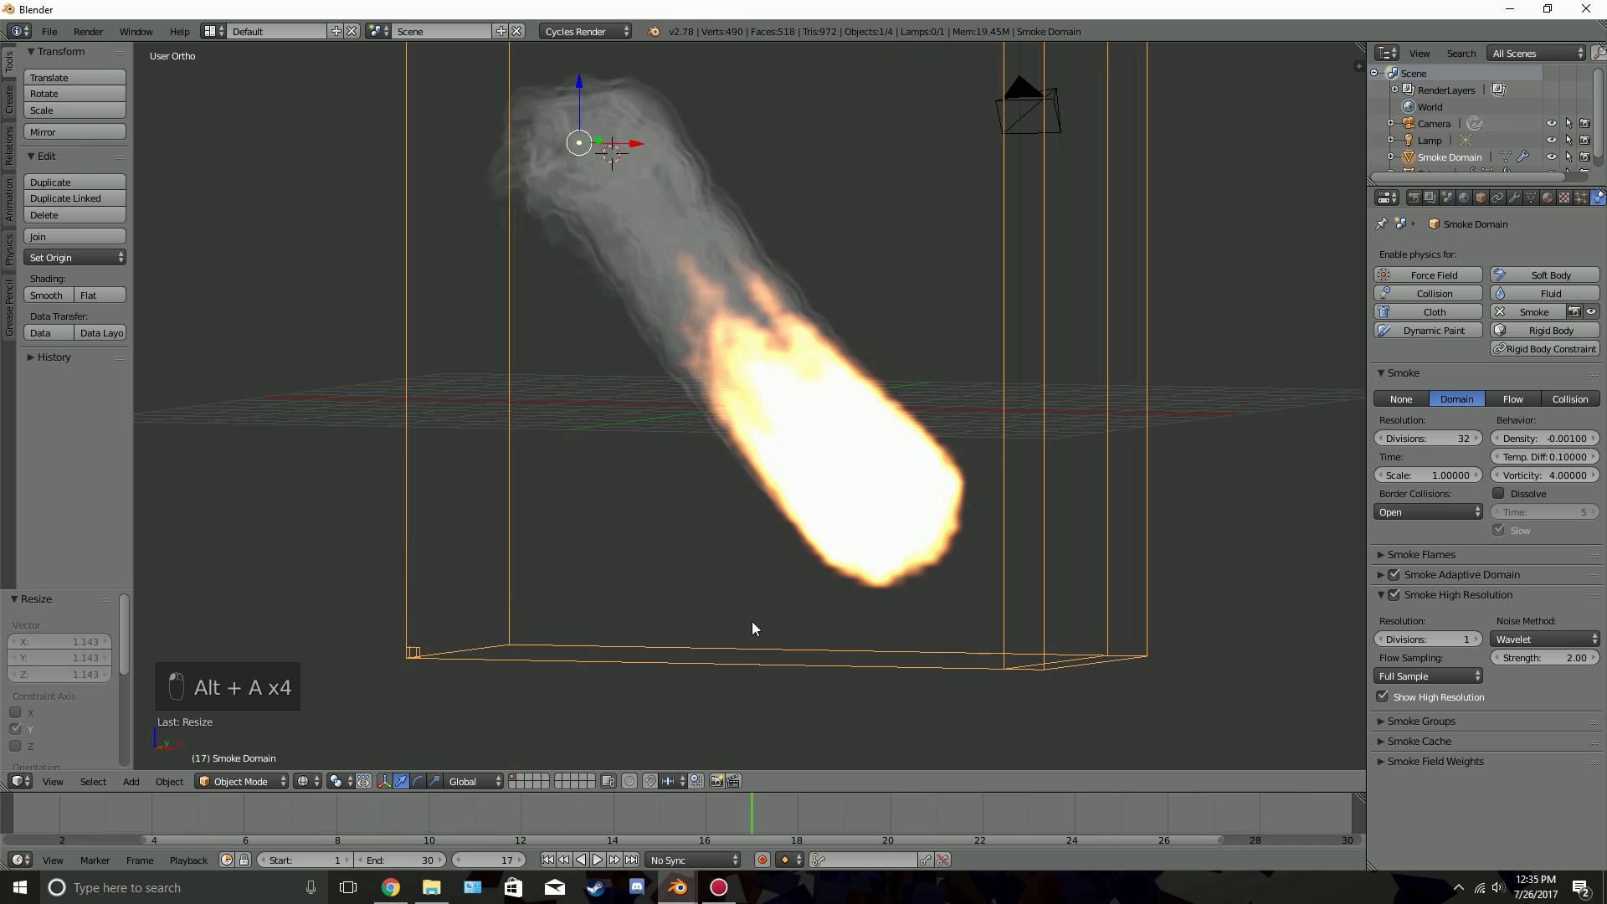
Return to the first frame and open the domain's Smoke Groups settings for review
left_click(548, 860)
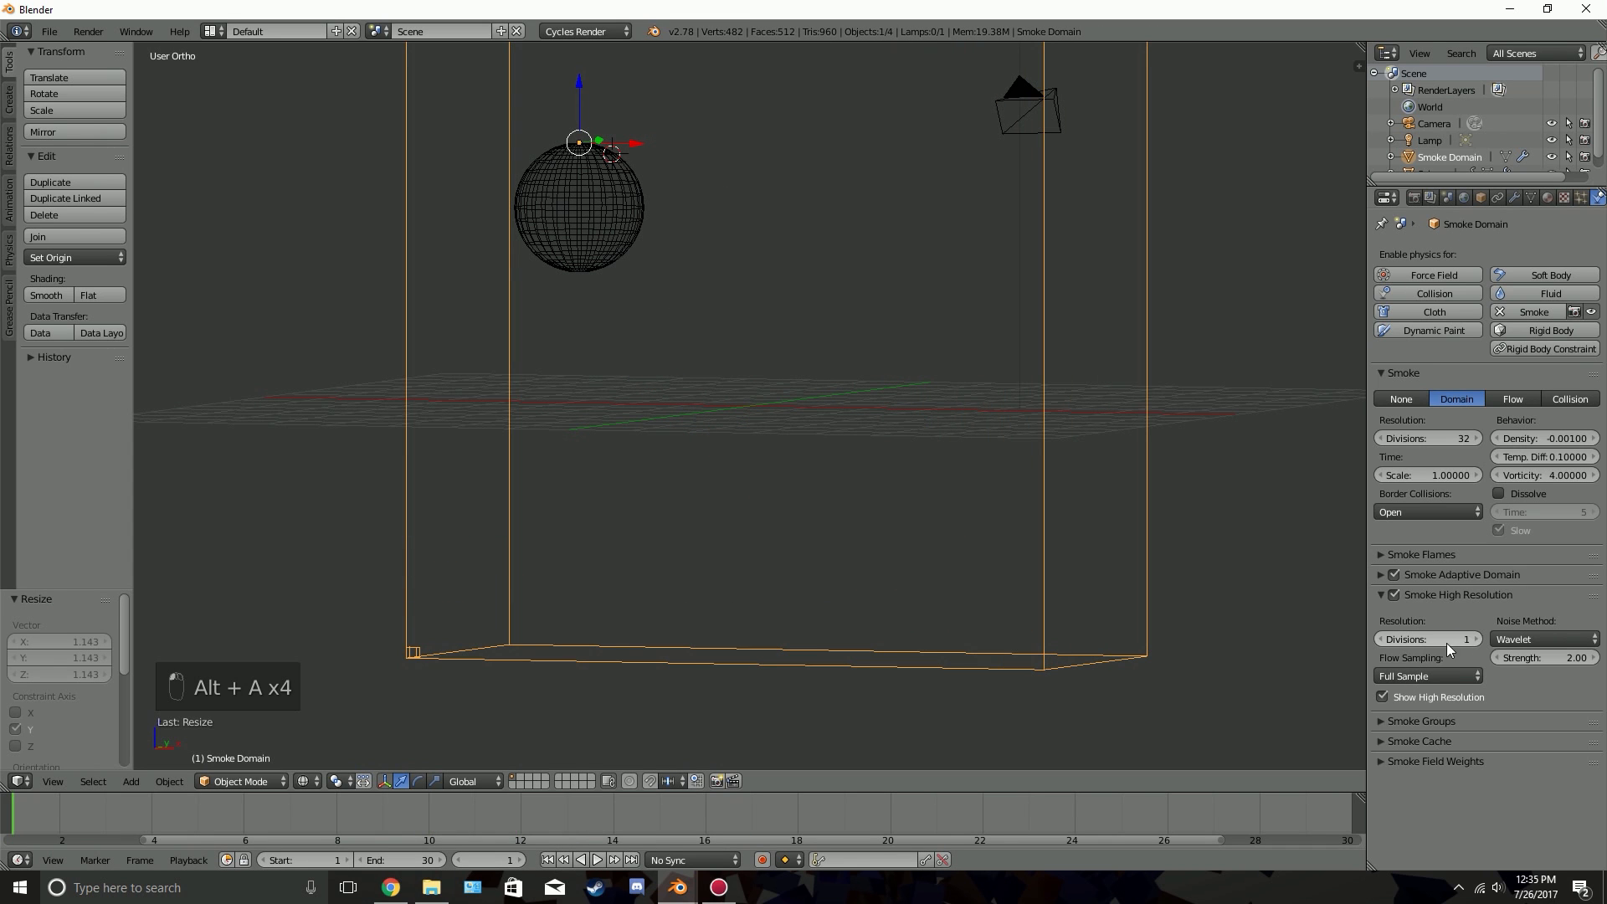
left_click(1460, 595)
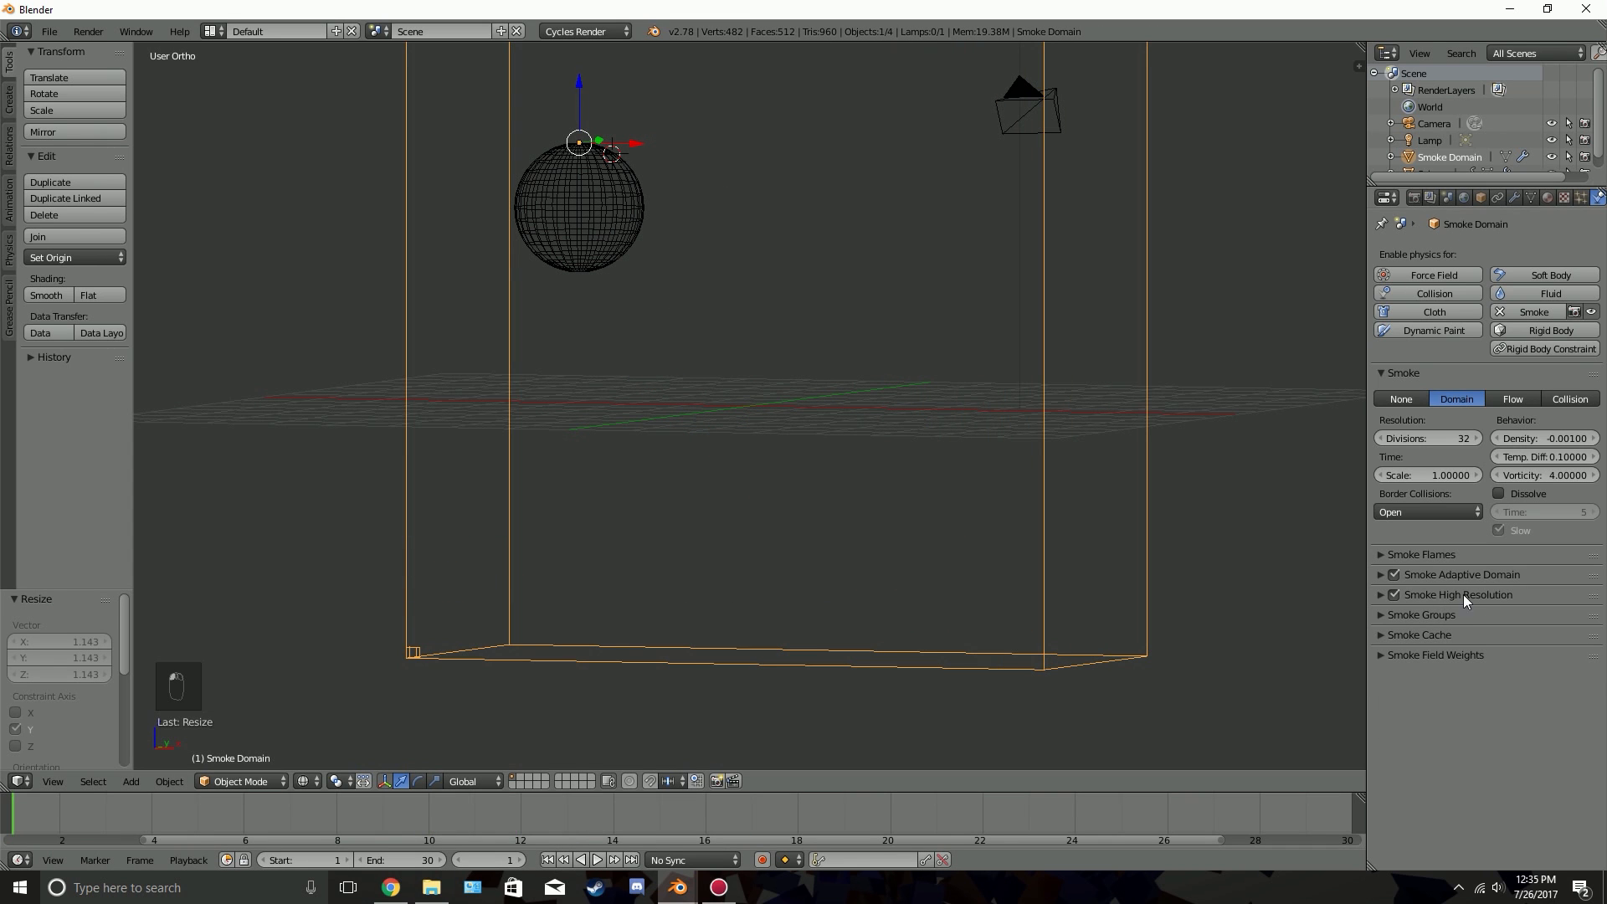
left_click(1440, 616)
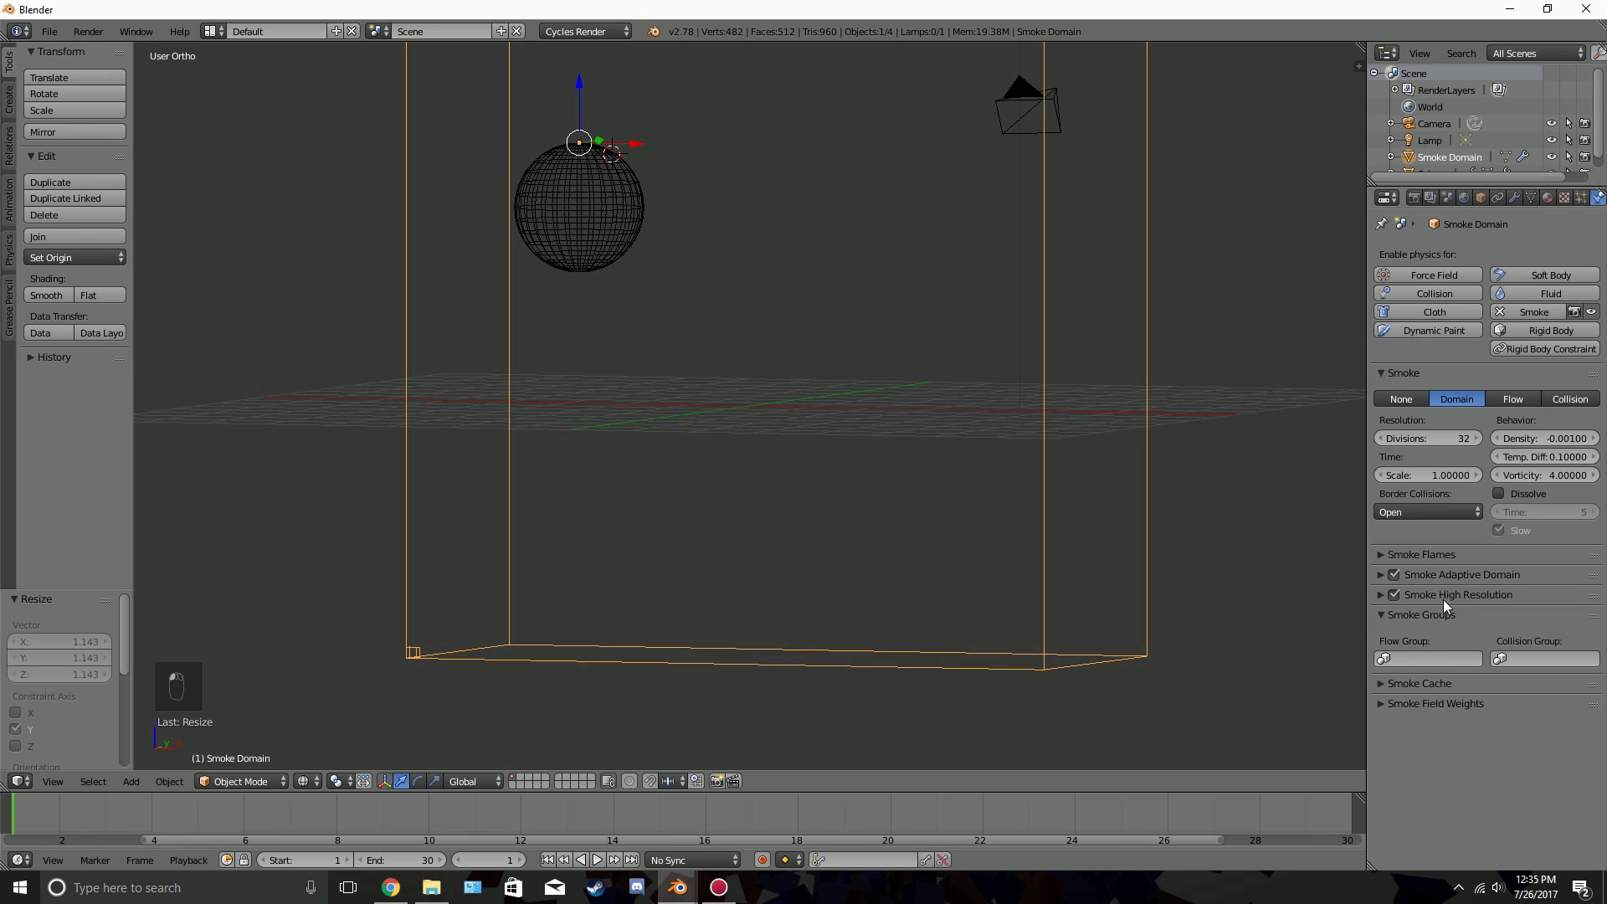
Review the domain's Smoke High Resolution, Smoke Groups, Smoke Field Weights and Smoke Cache settings, leaving them collapsed
left_click(1443, 597)
left_click(1428, 597)
left_click(1423, 616)
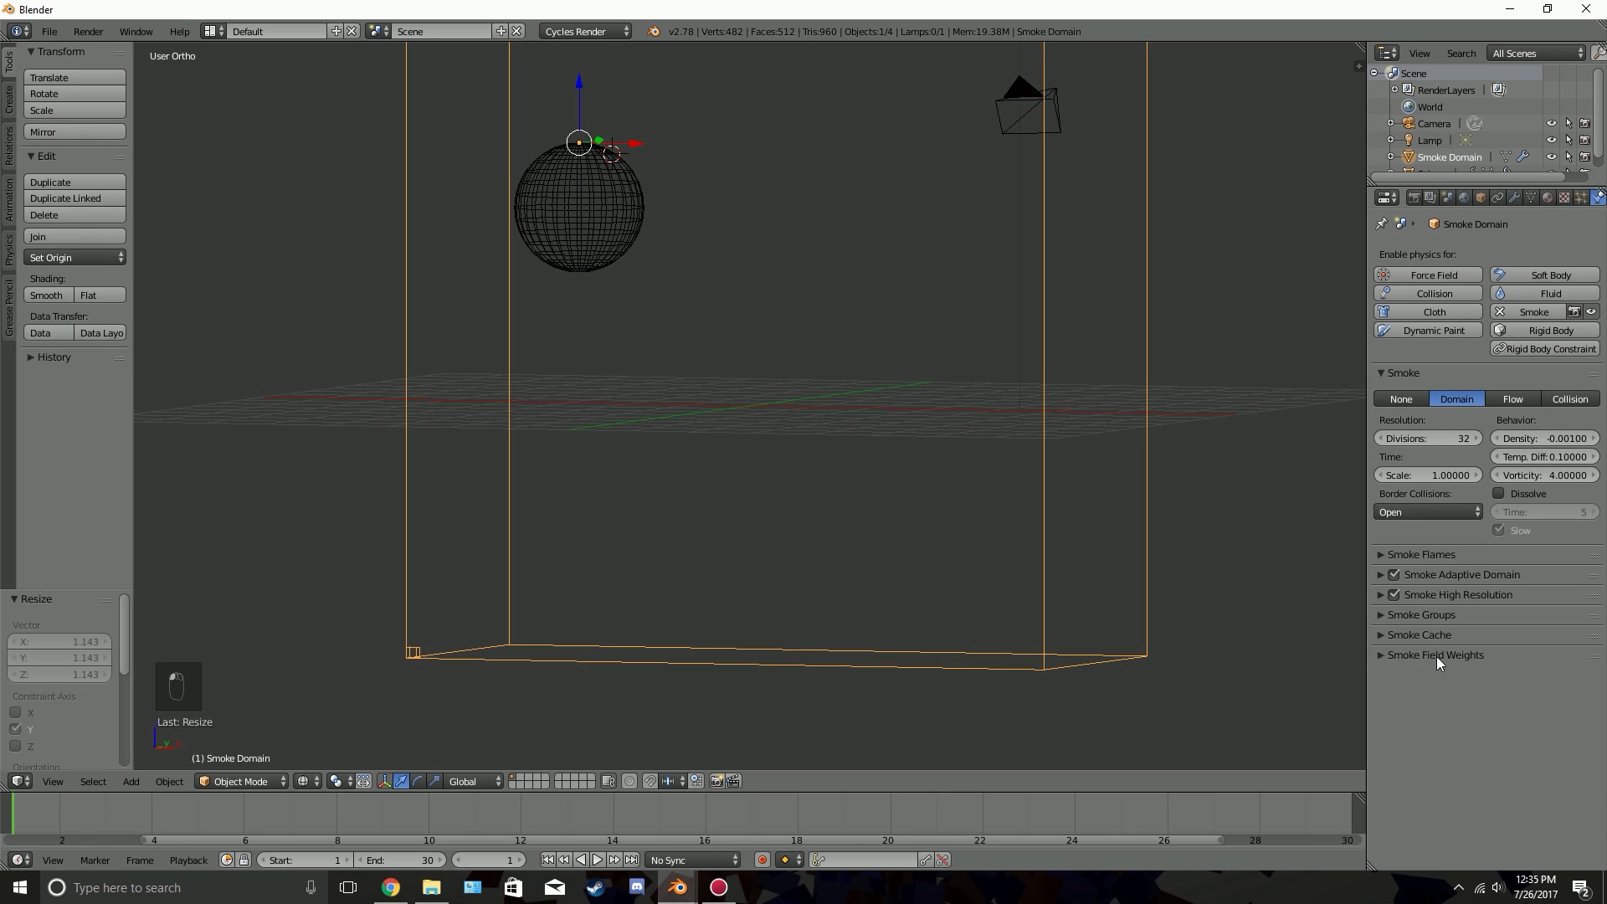
left_click(1440, 655)
left_click(1444, 654)
left_click(1442, 636)
left_click(1441, 636)
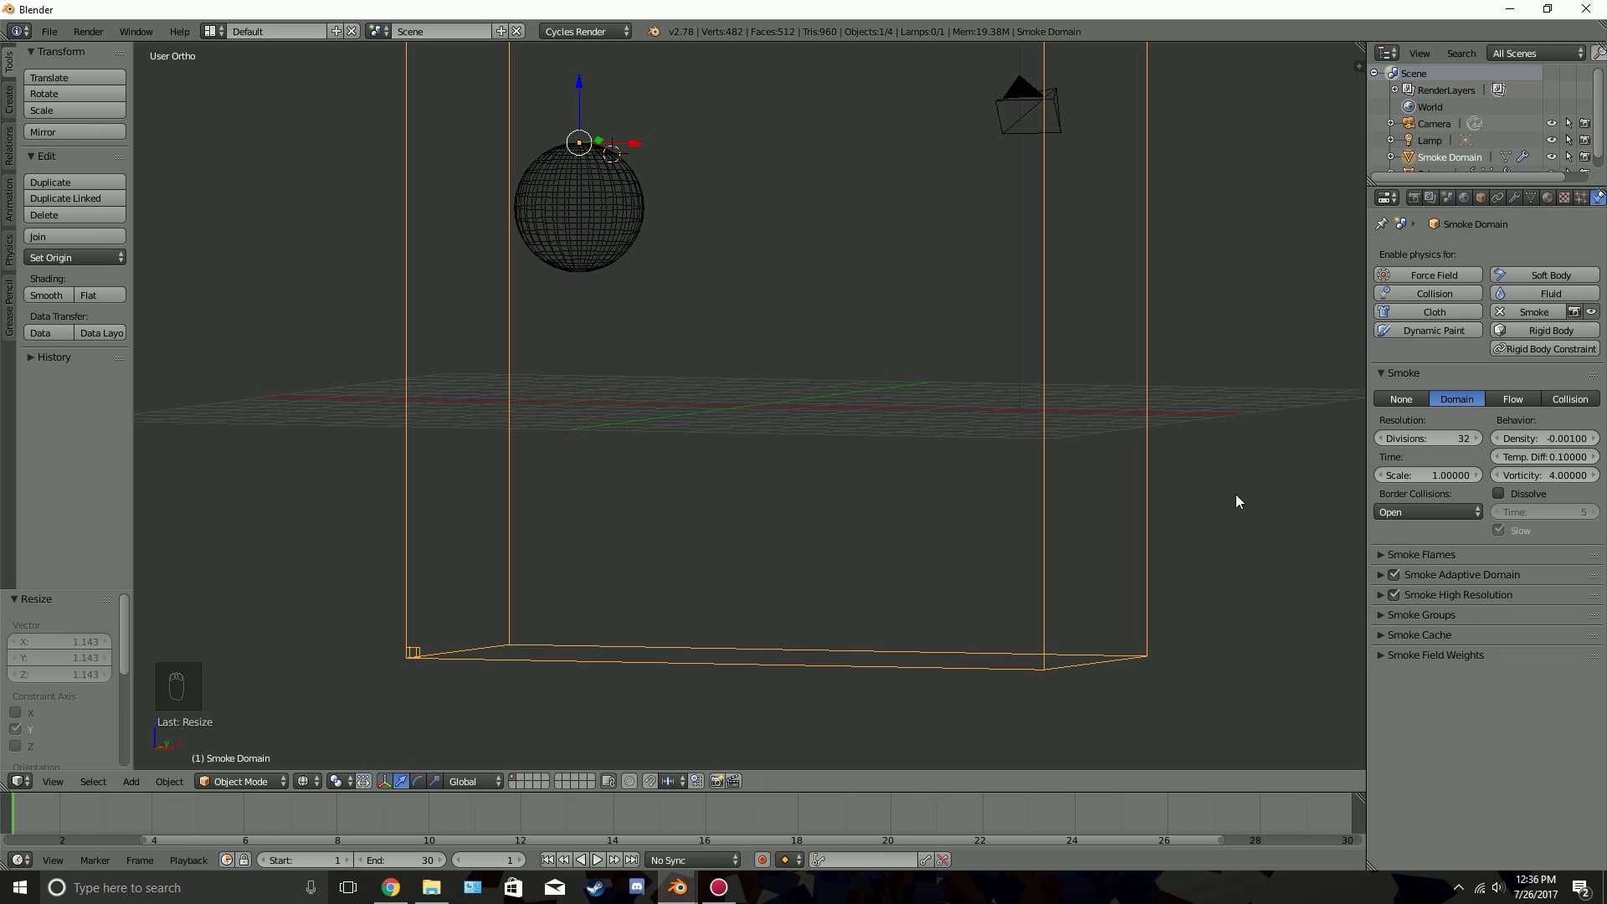
Set the Smoke High Resolution divisions to 2 and keep Wavelet as the noise method
left_click(1433, 595)
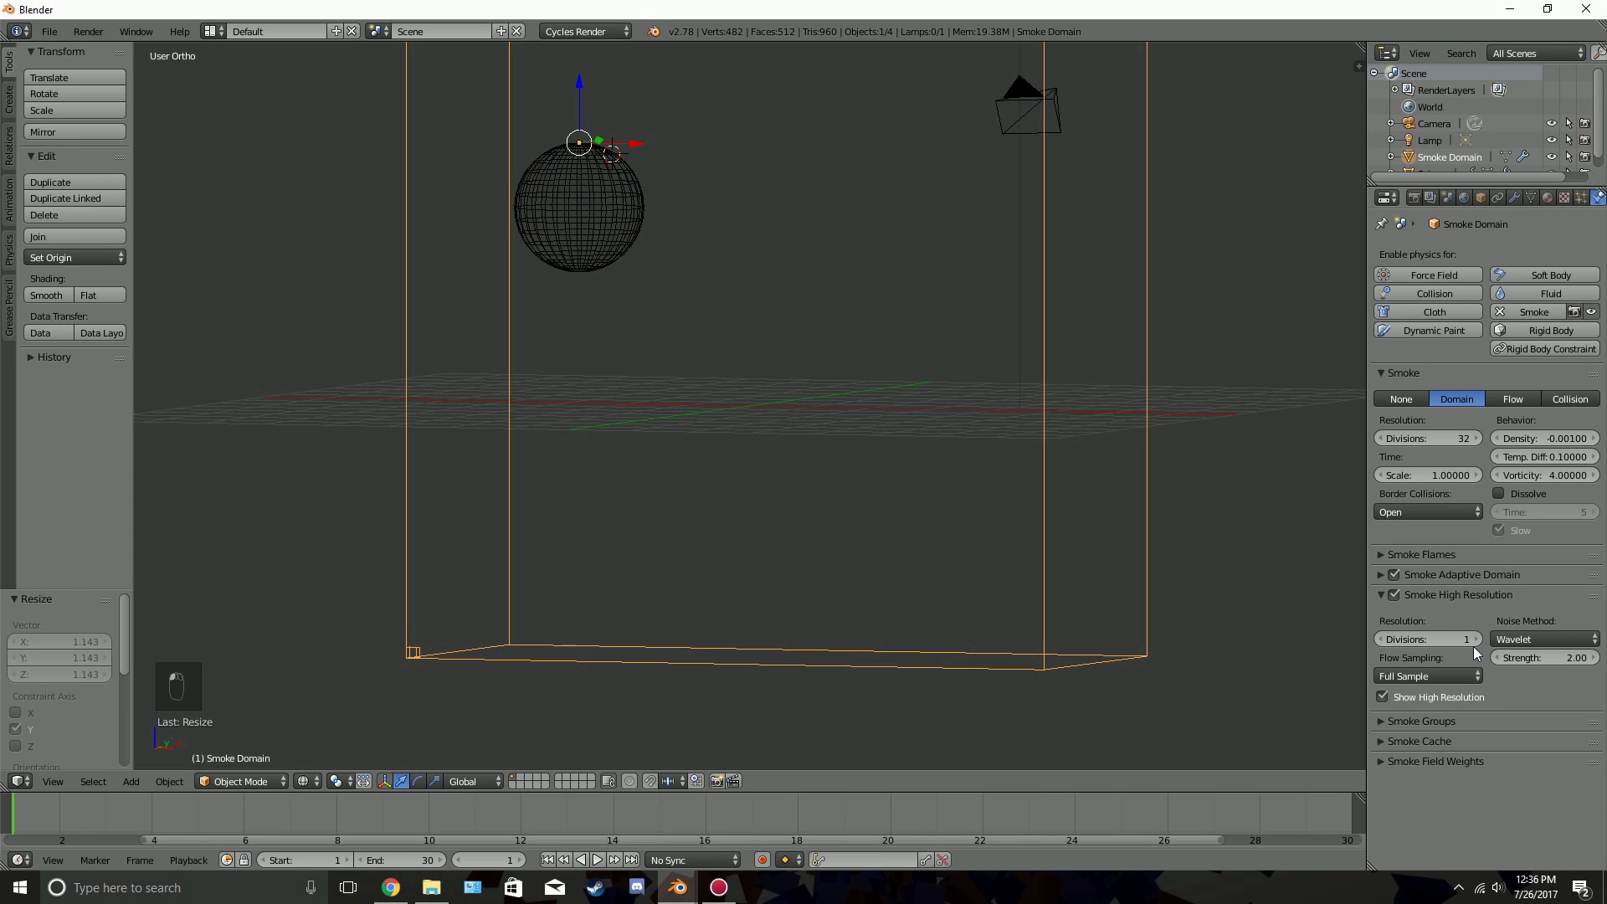
left_click(1527, 639)
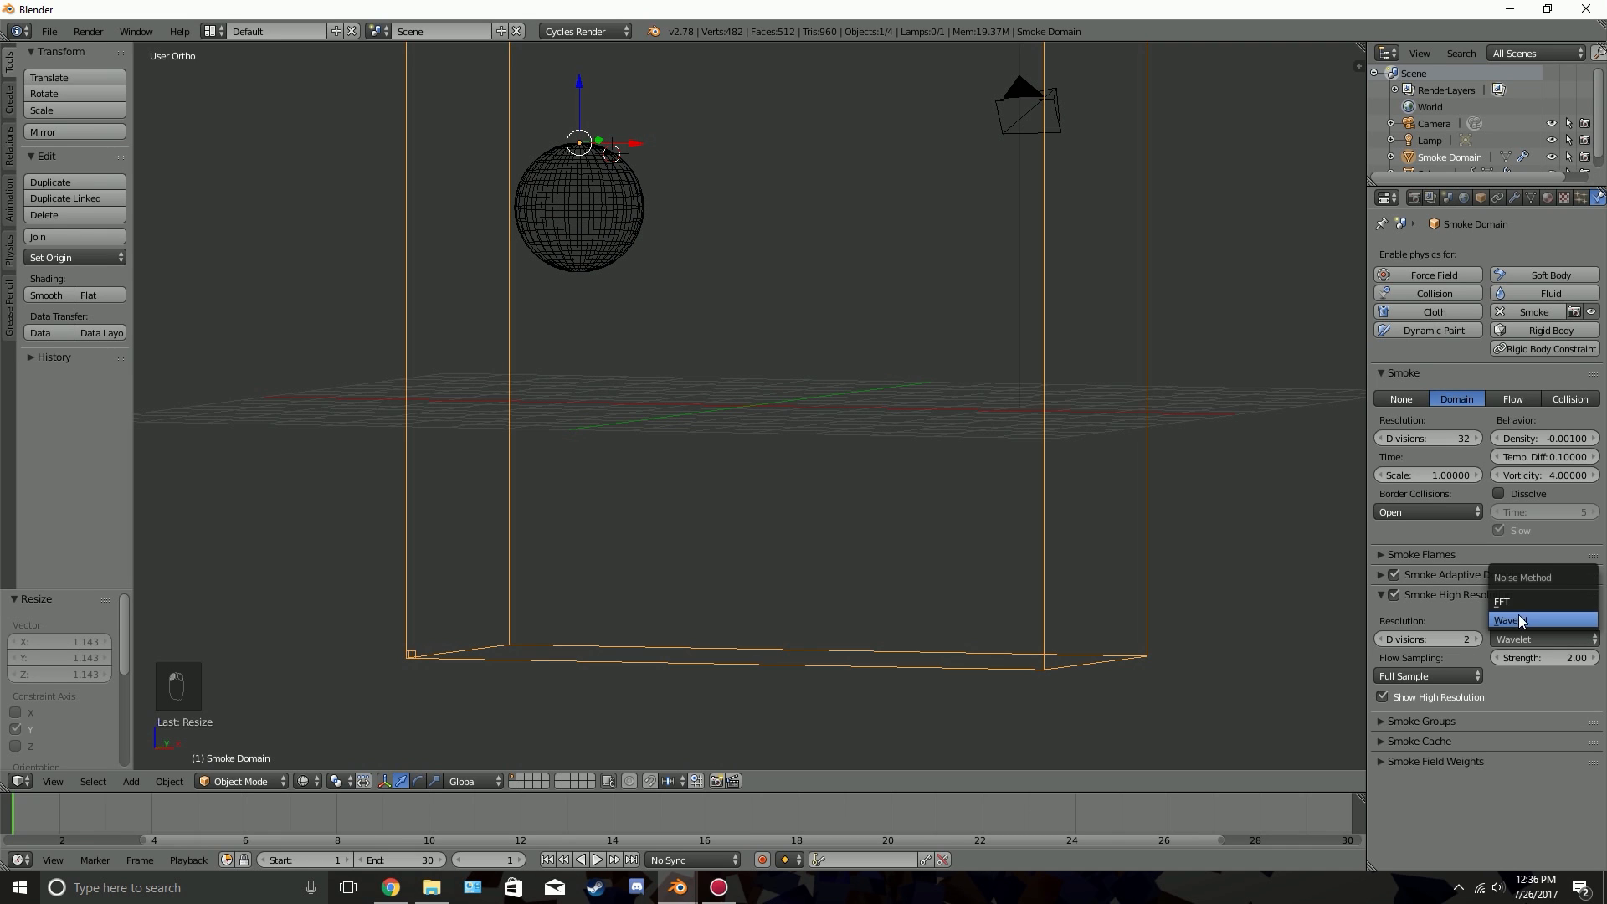
left_click(1519, 620)
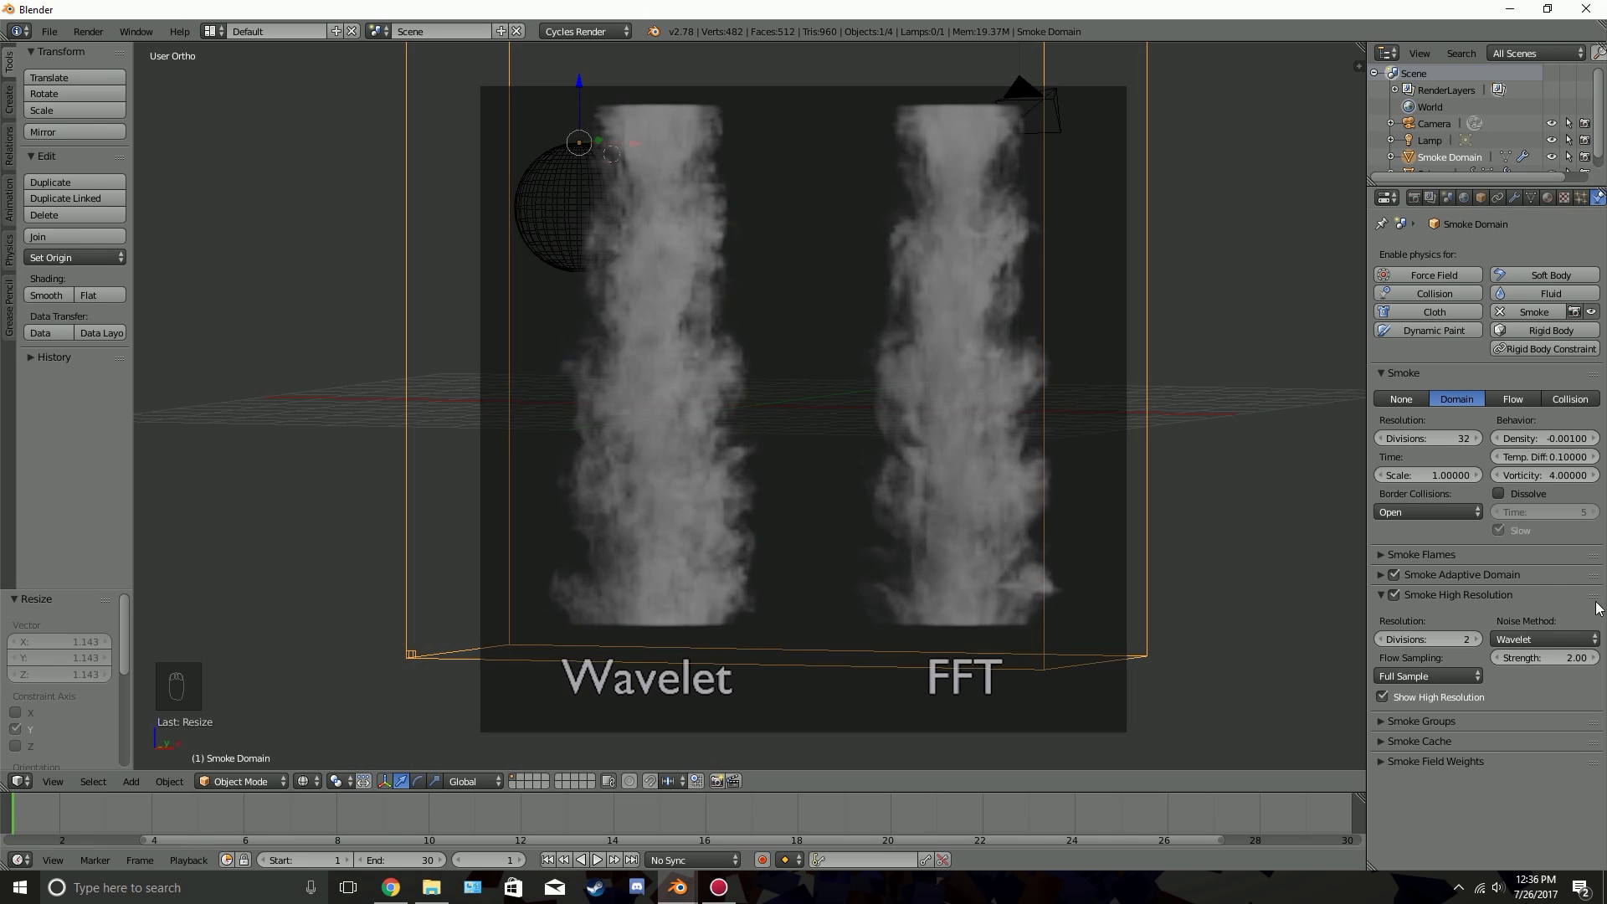
left_click(1542, 639)
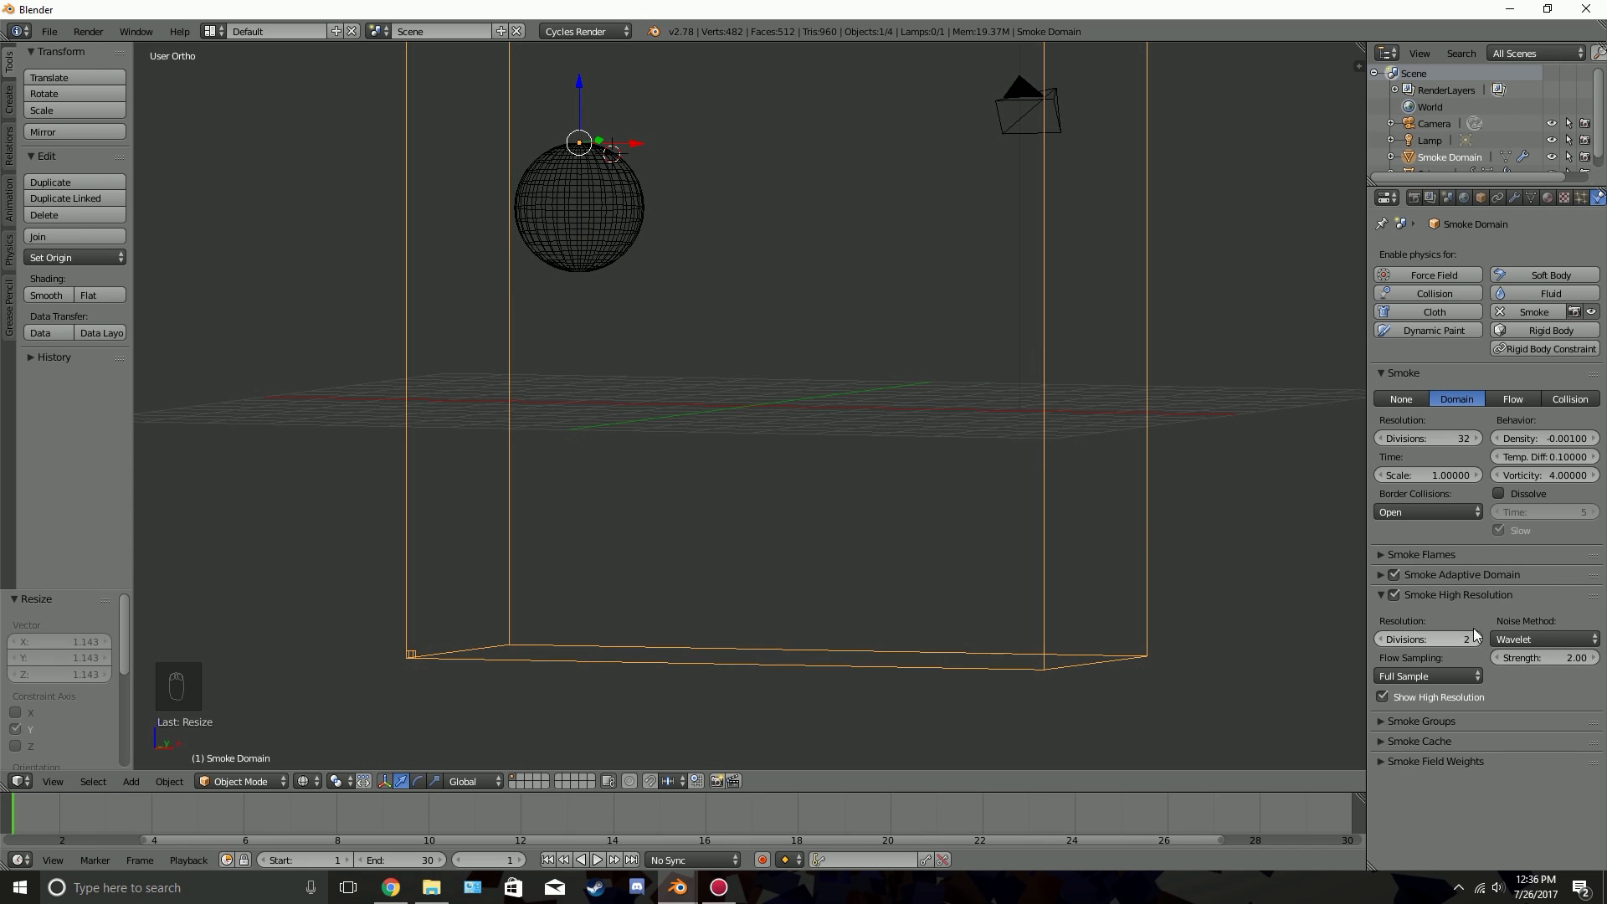
left_click(1478, 595)
Set the smoke domain's main resolution to 100 divisions
left_click(1438, 439)
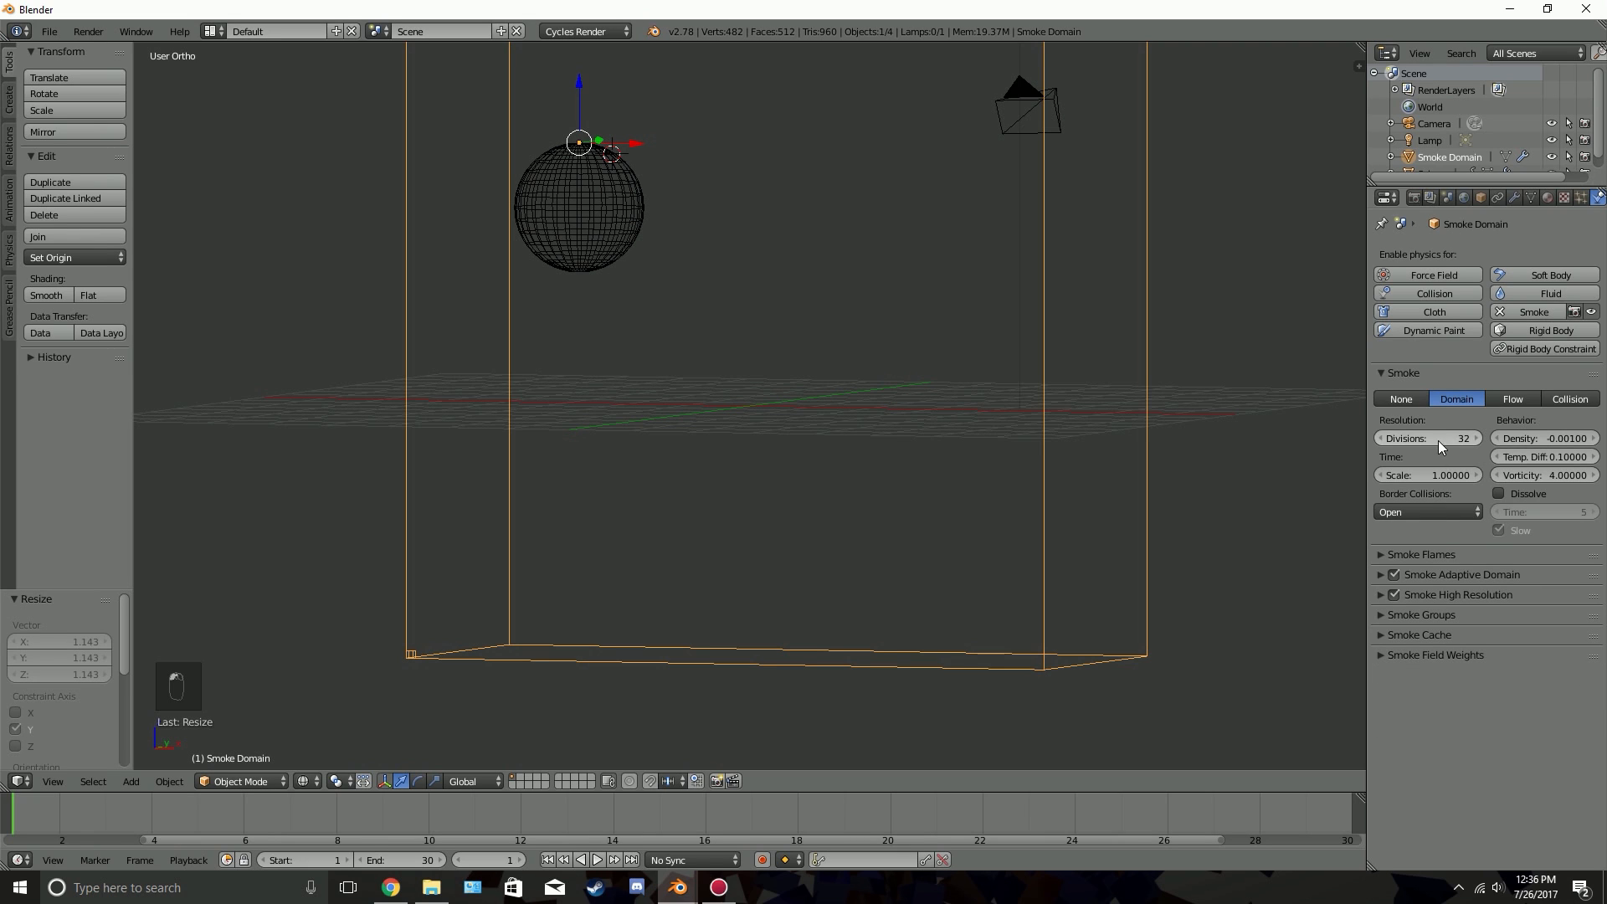
type("100")
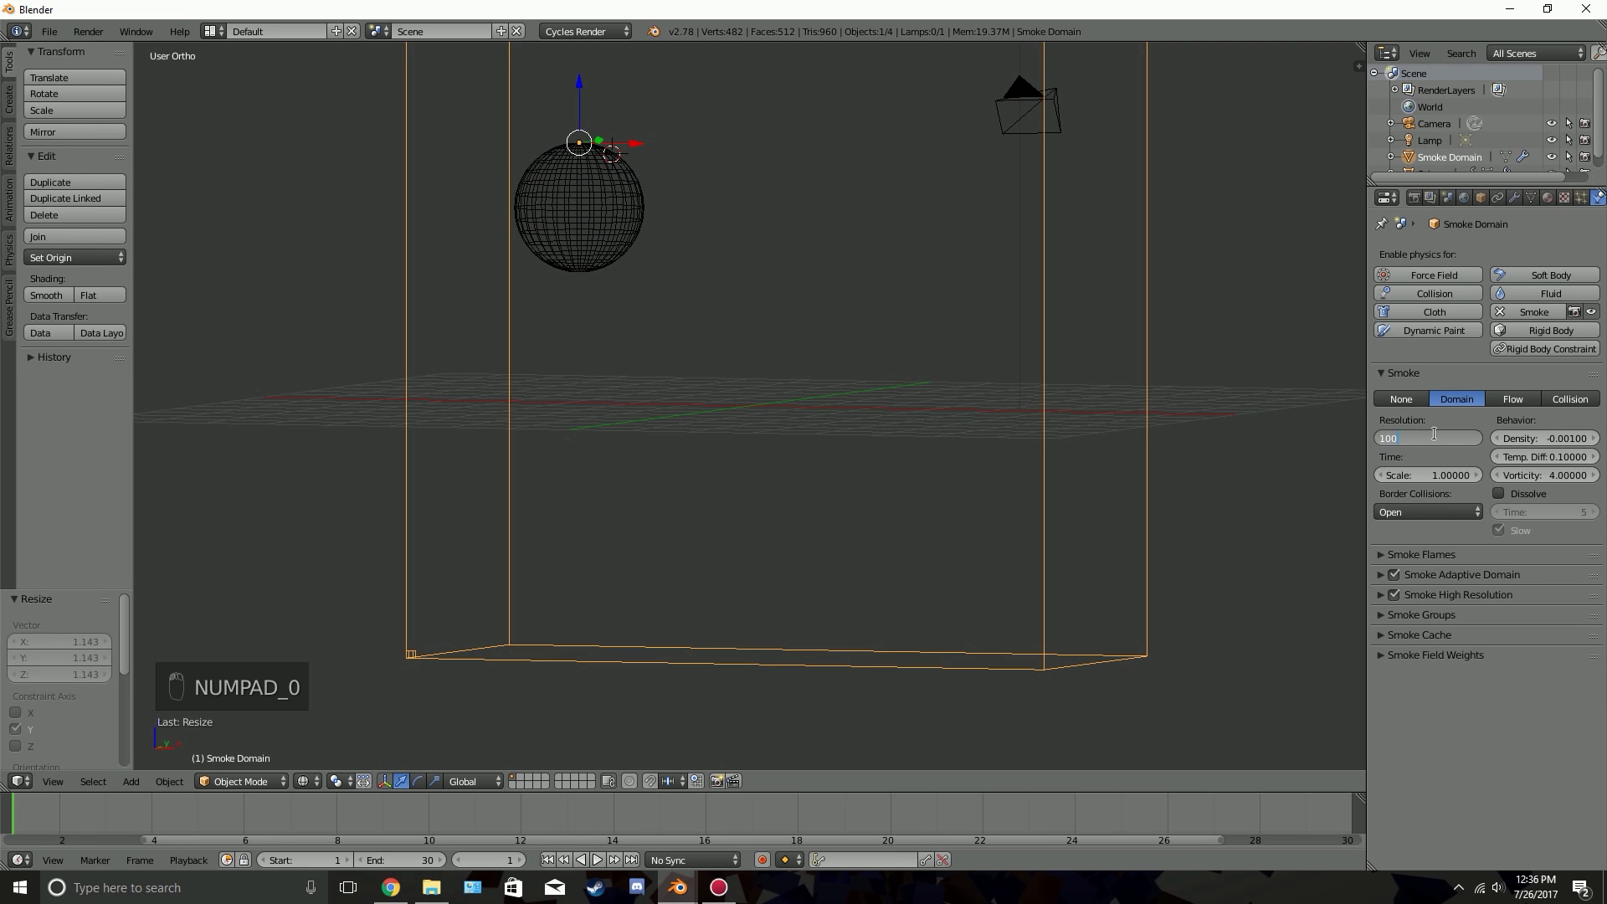
key("Return")
Expand the Smoke Cache settings and save the project to the Desktop as Fireball Tutorial 2.blend
left_click(1435, 636)
scroll(1447, 703, "down", 1)
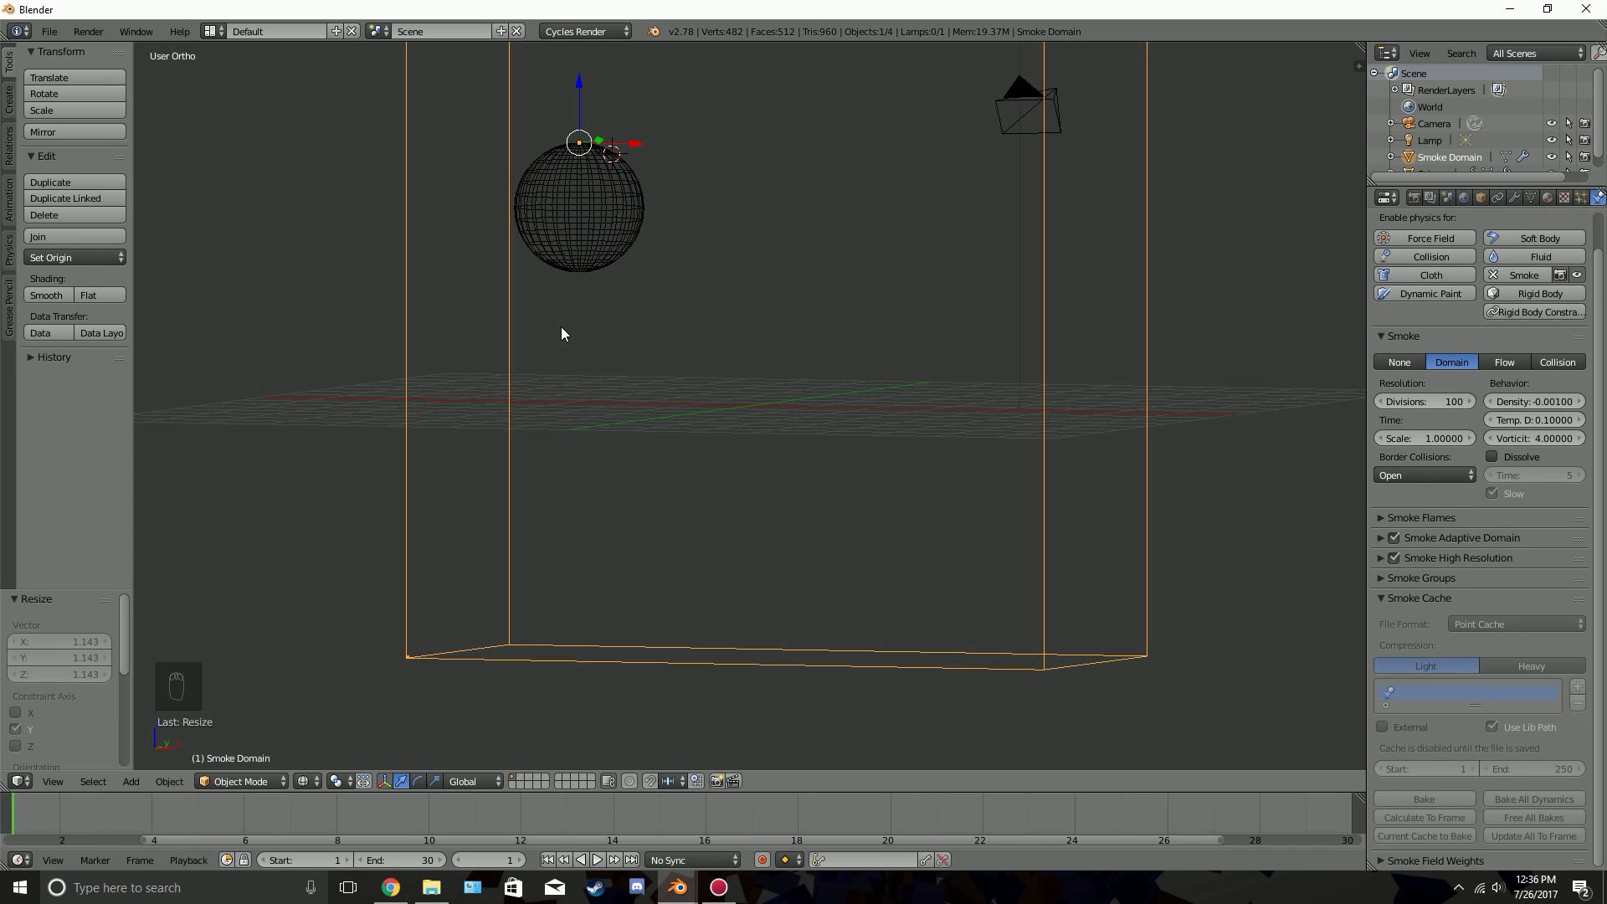
key("ctrl+s")
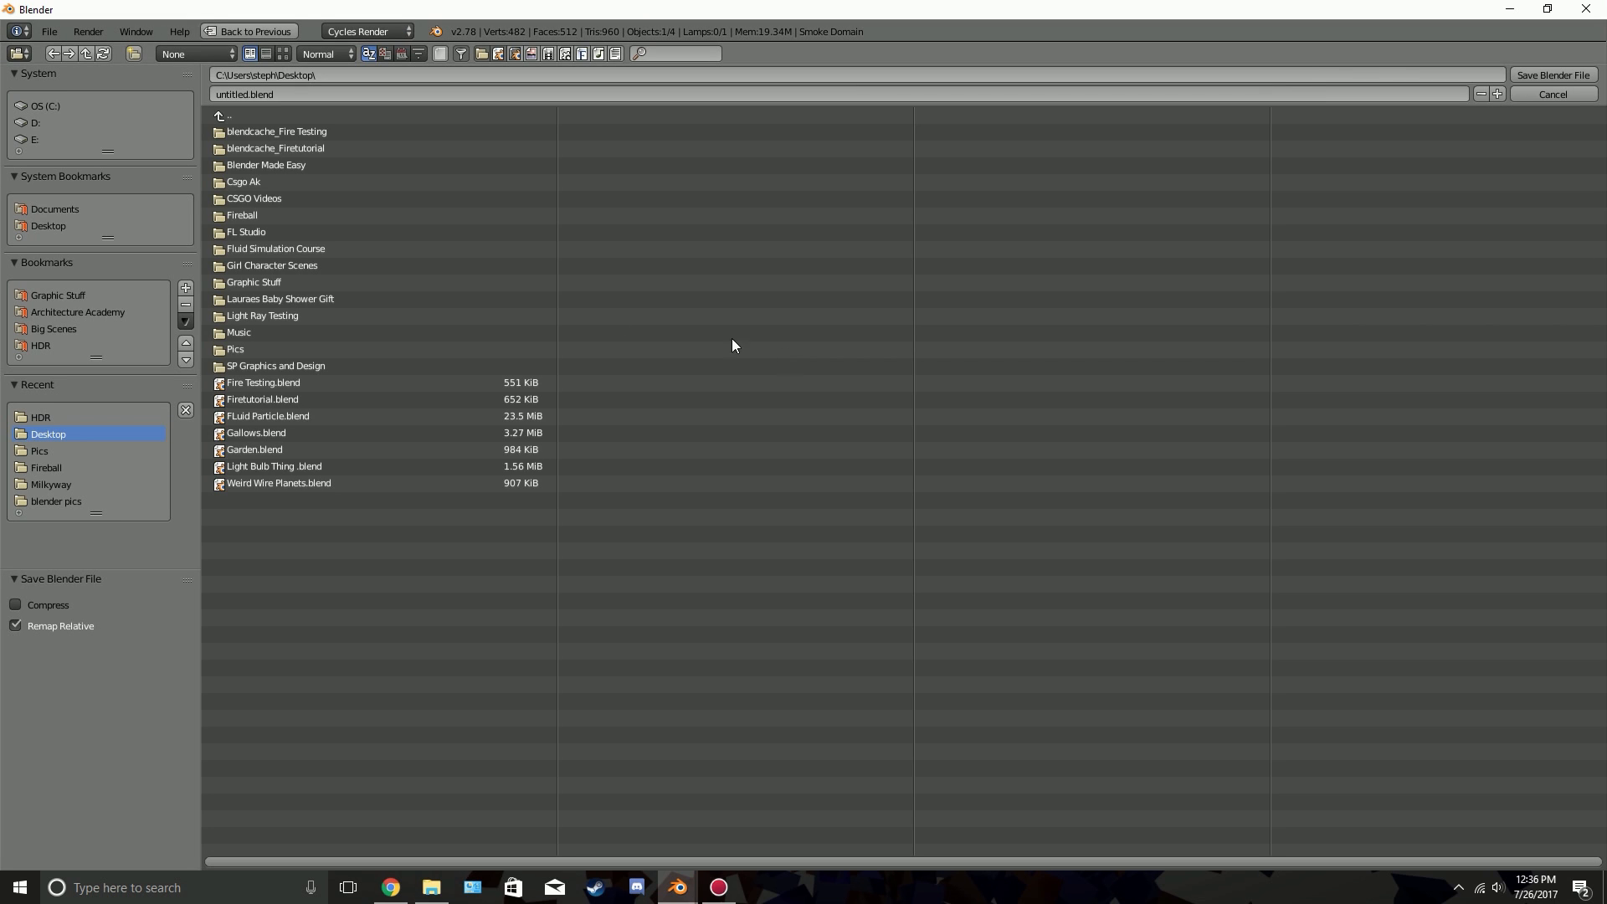
left_click(335, 93)
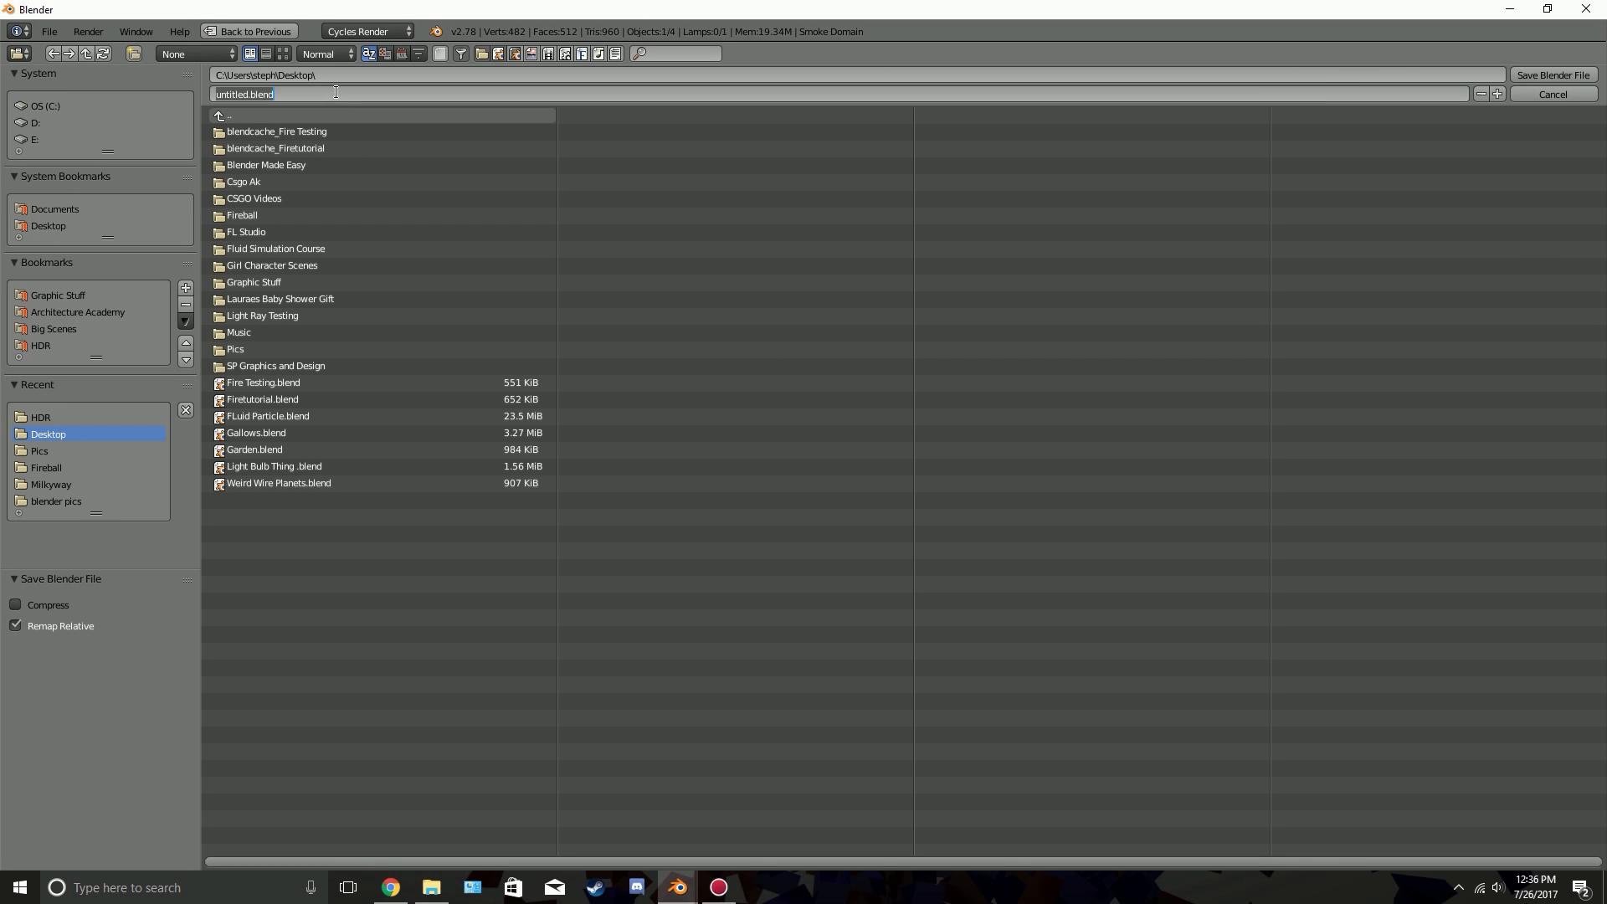
type("Fireball Tutorial 2")
key("Return")
key("Return")
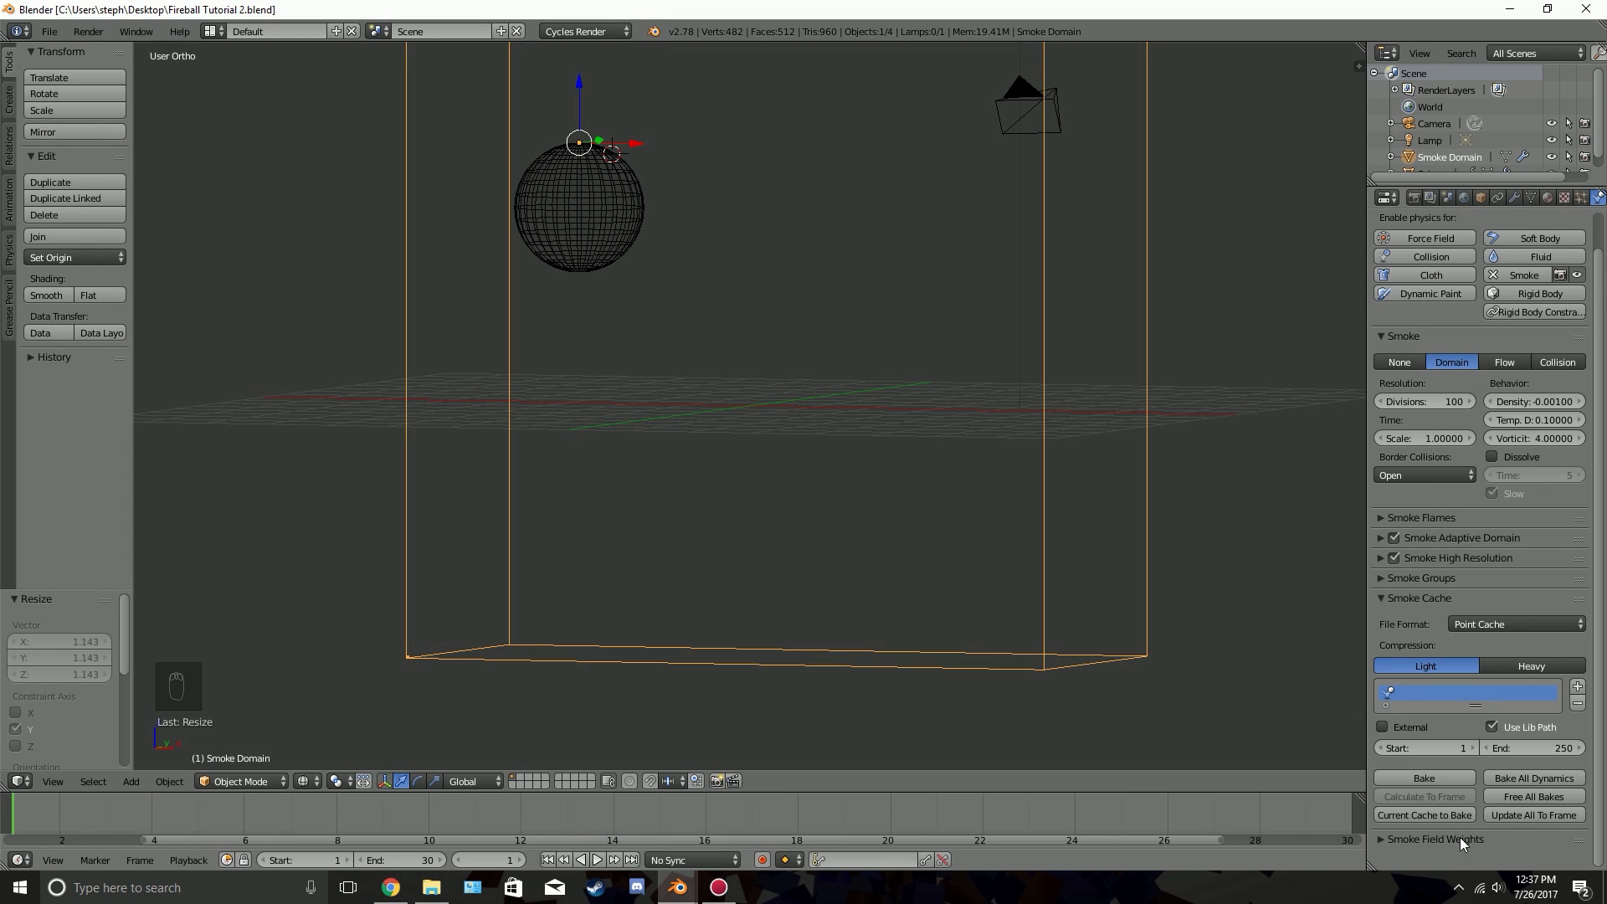
Set the smoke cache's end frame to 30 and save over the existing project file
left_click(1538, 748)
type("30")
key("Return")
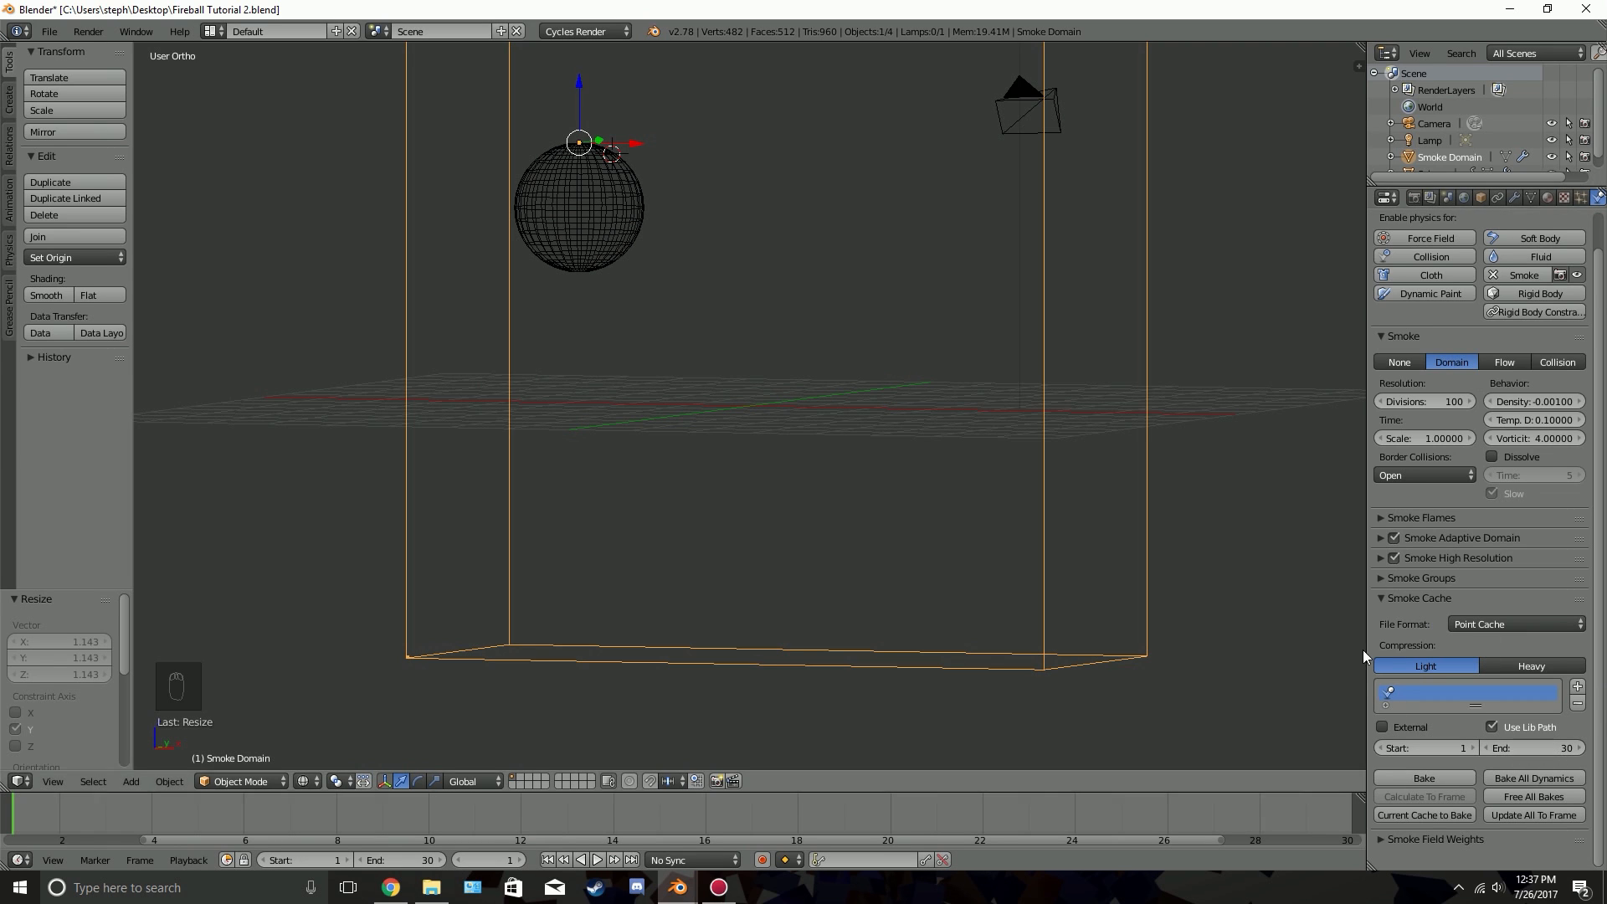
scroll(1455, 577, "up", 2)
key("ctrl+s")
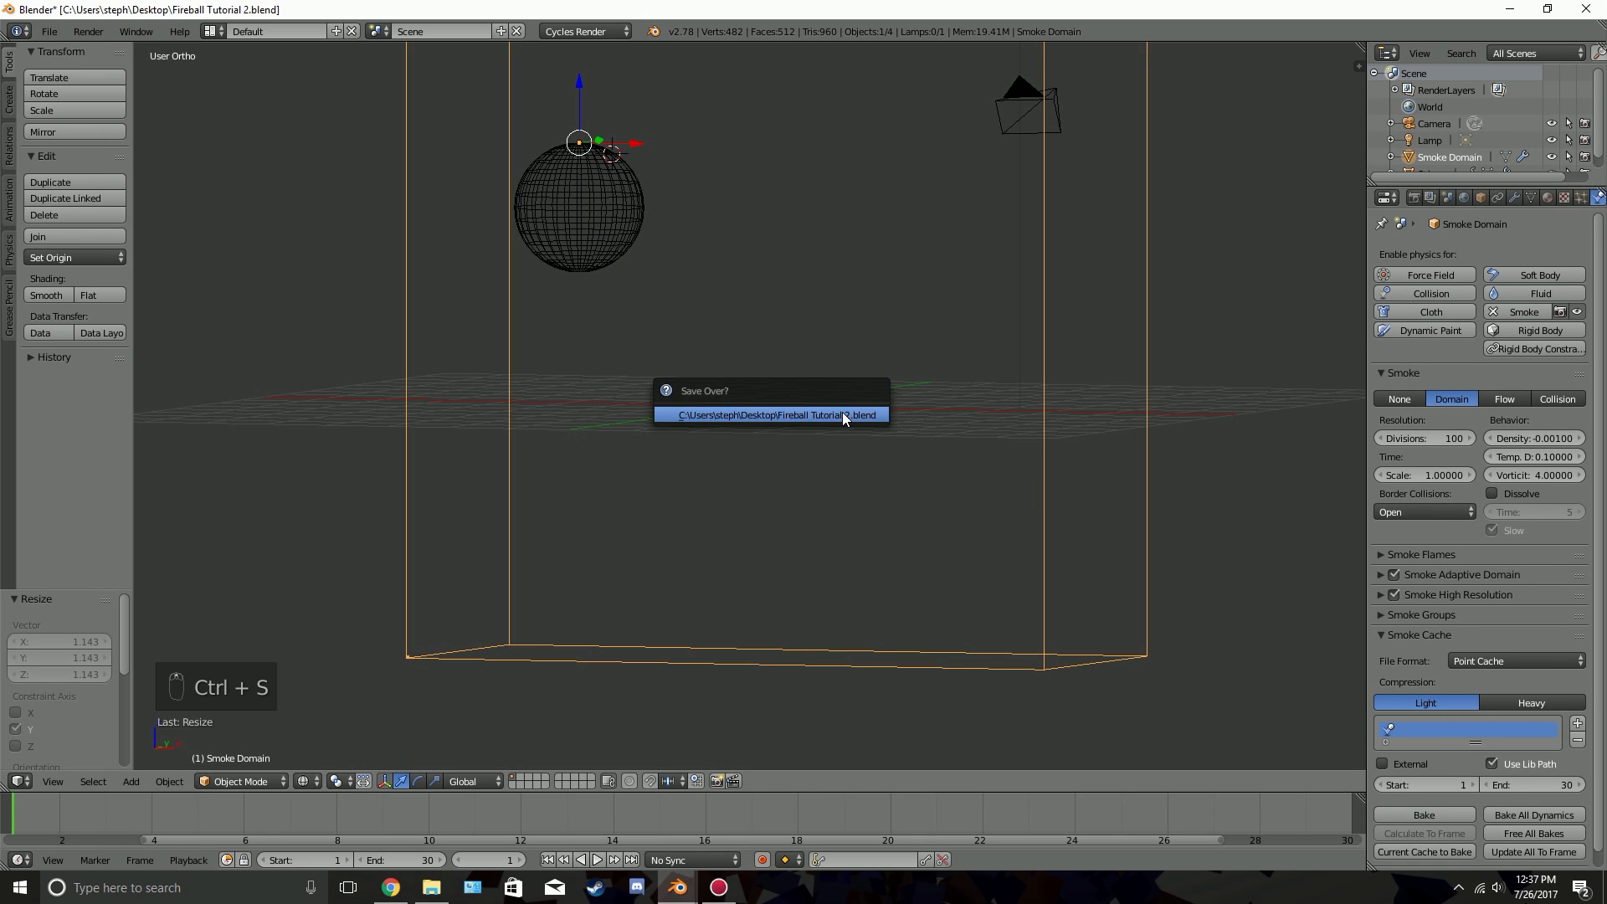
left_click(842, 412)
Bake the smoke simulation and preview the baked meteor, stopping at frame 17
left_click(1427, 814)
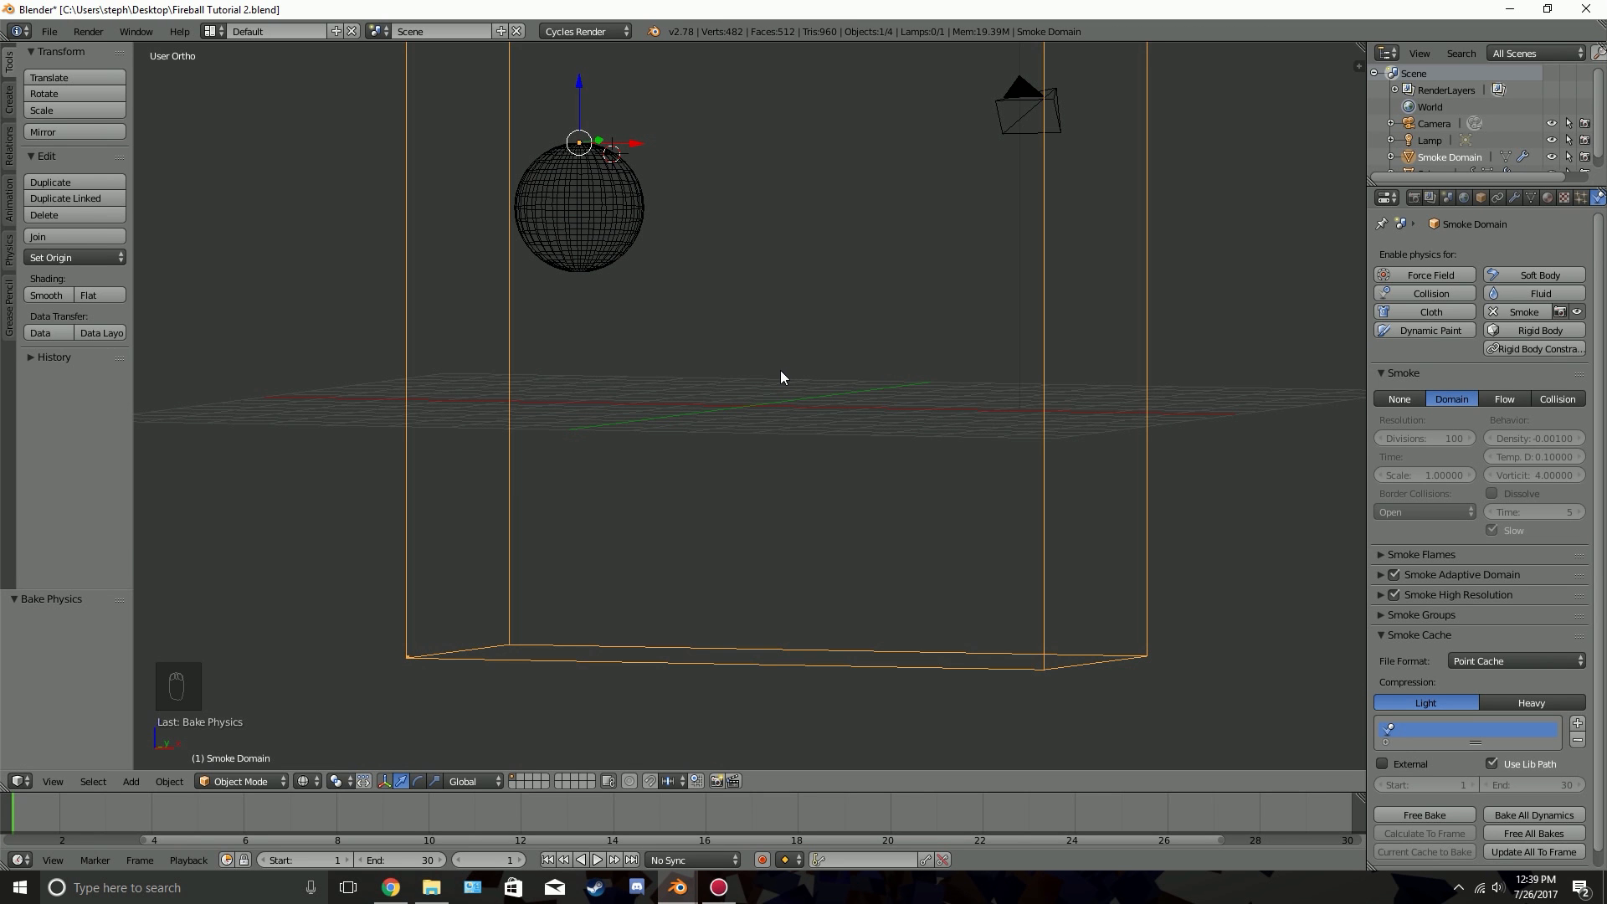
middle_click_drag(781, 375, 756, 599)
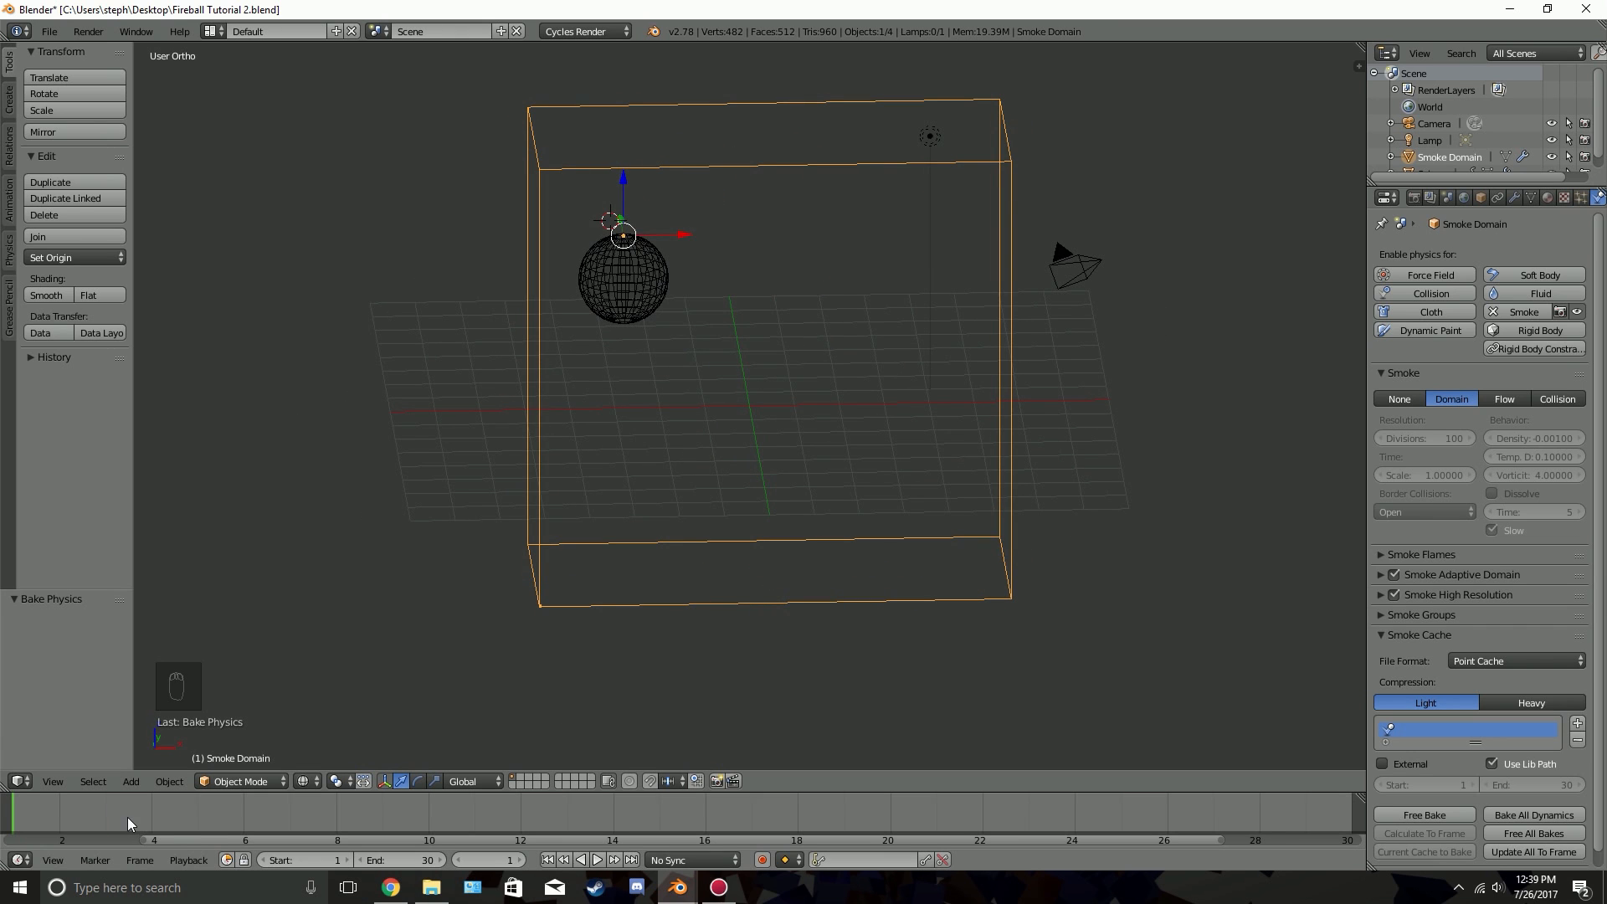
left_click_drag(127, 817, 510, 817)
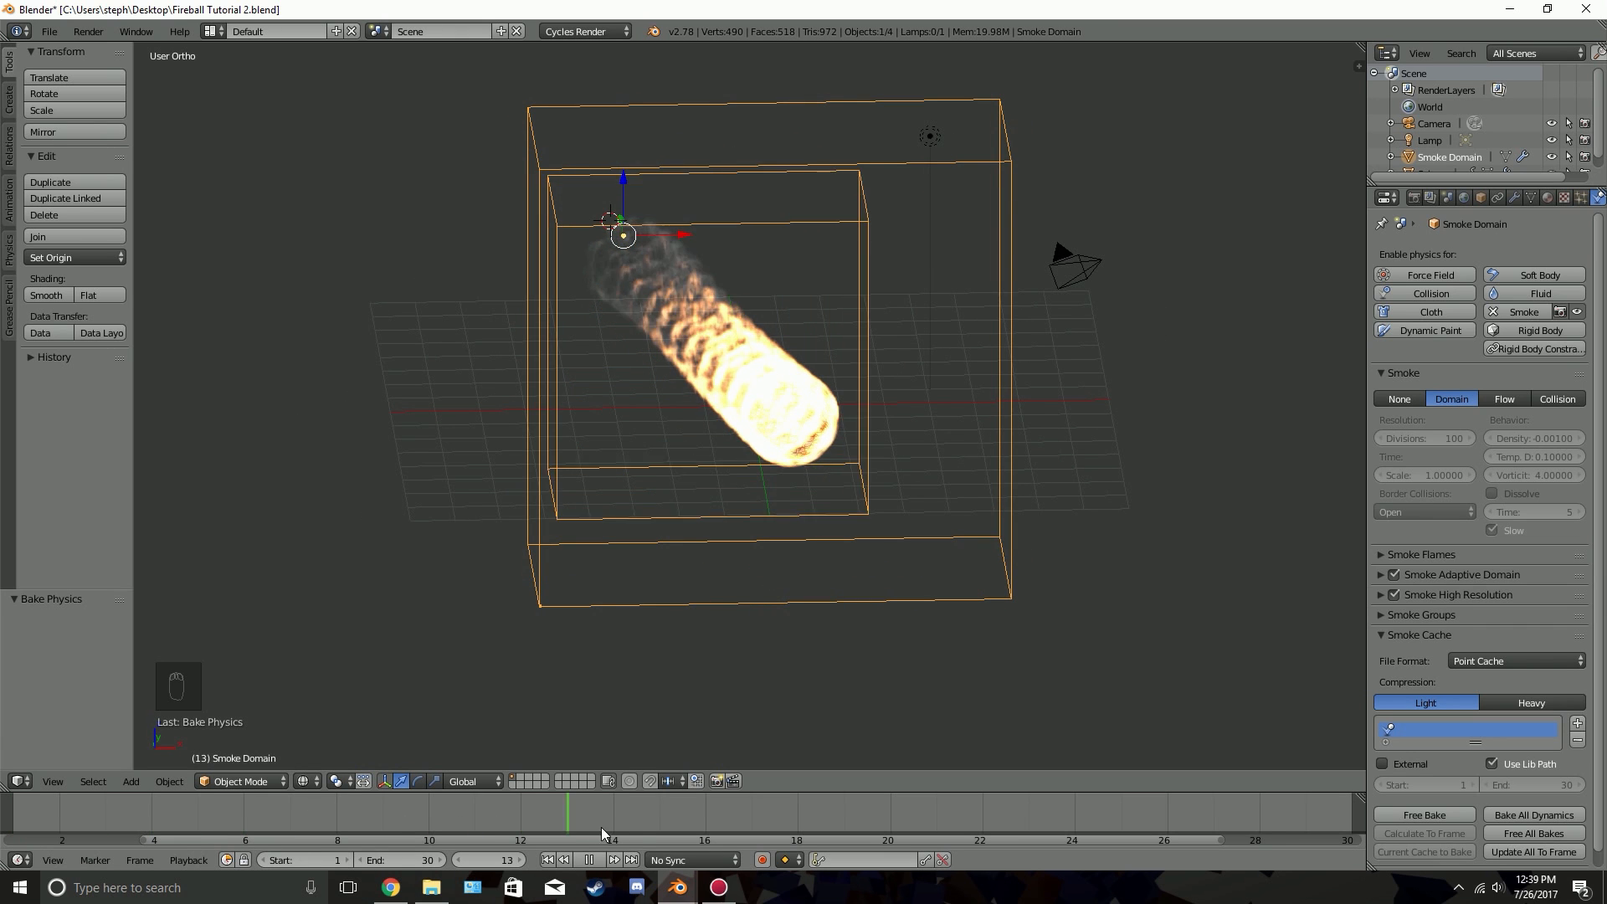
key("alt+a")
middle_click_drag(783, 586, 844, 549)
scroll(831, 556, "up", 2)
Align the camera to the front view of the meteor and pull it back about 1.8 units
key("KP_1")
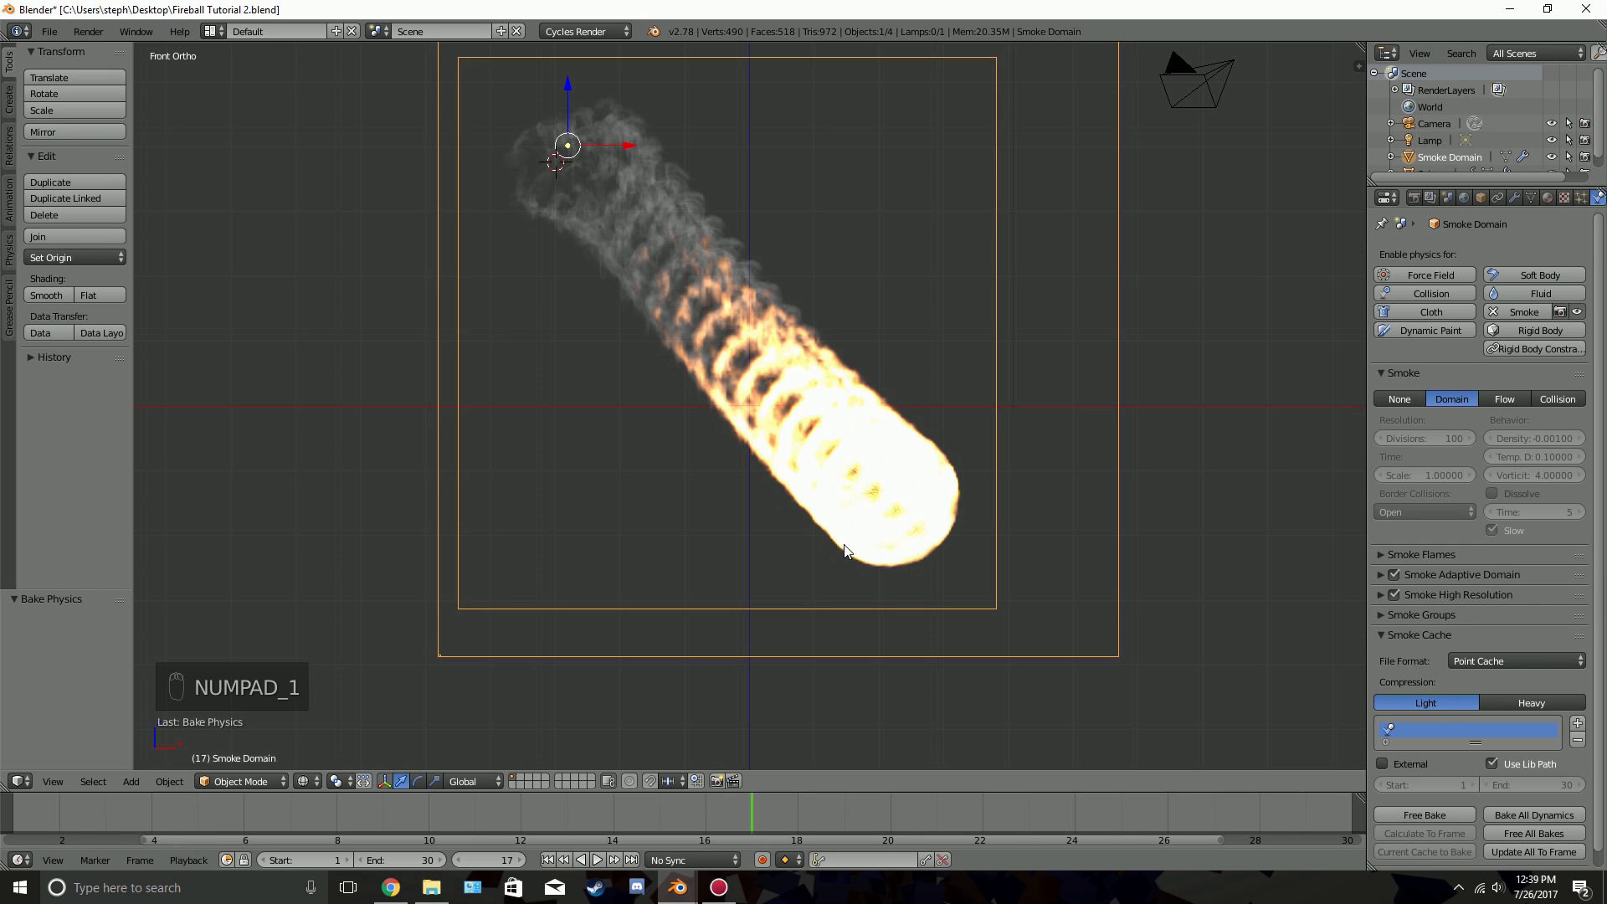
key("ctrl+alt+KP_0")
right_click(1058, 461)
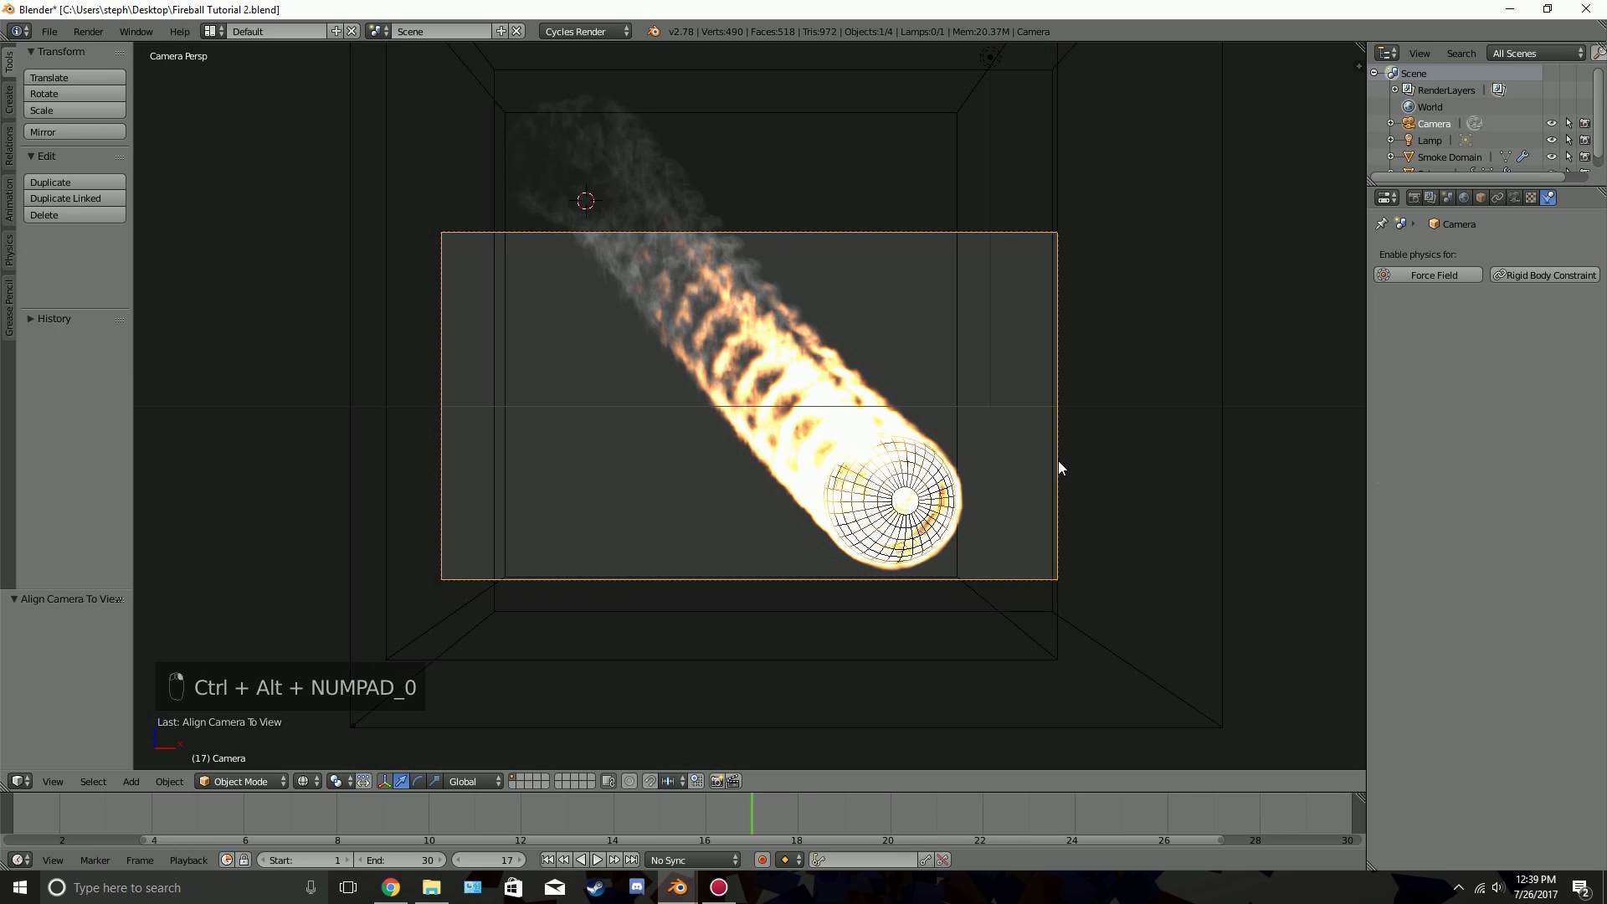
key("g")
middle_click(971, 437)
left_click(1022, 473)
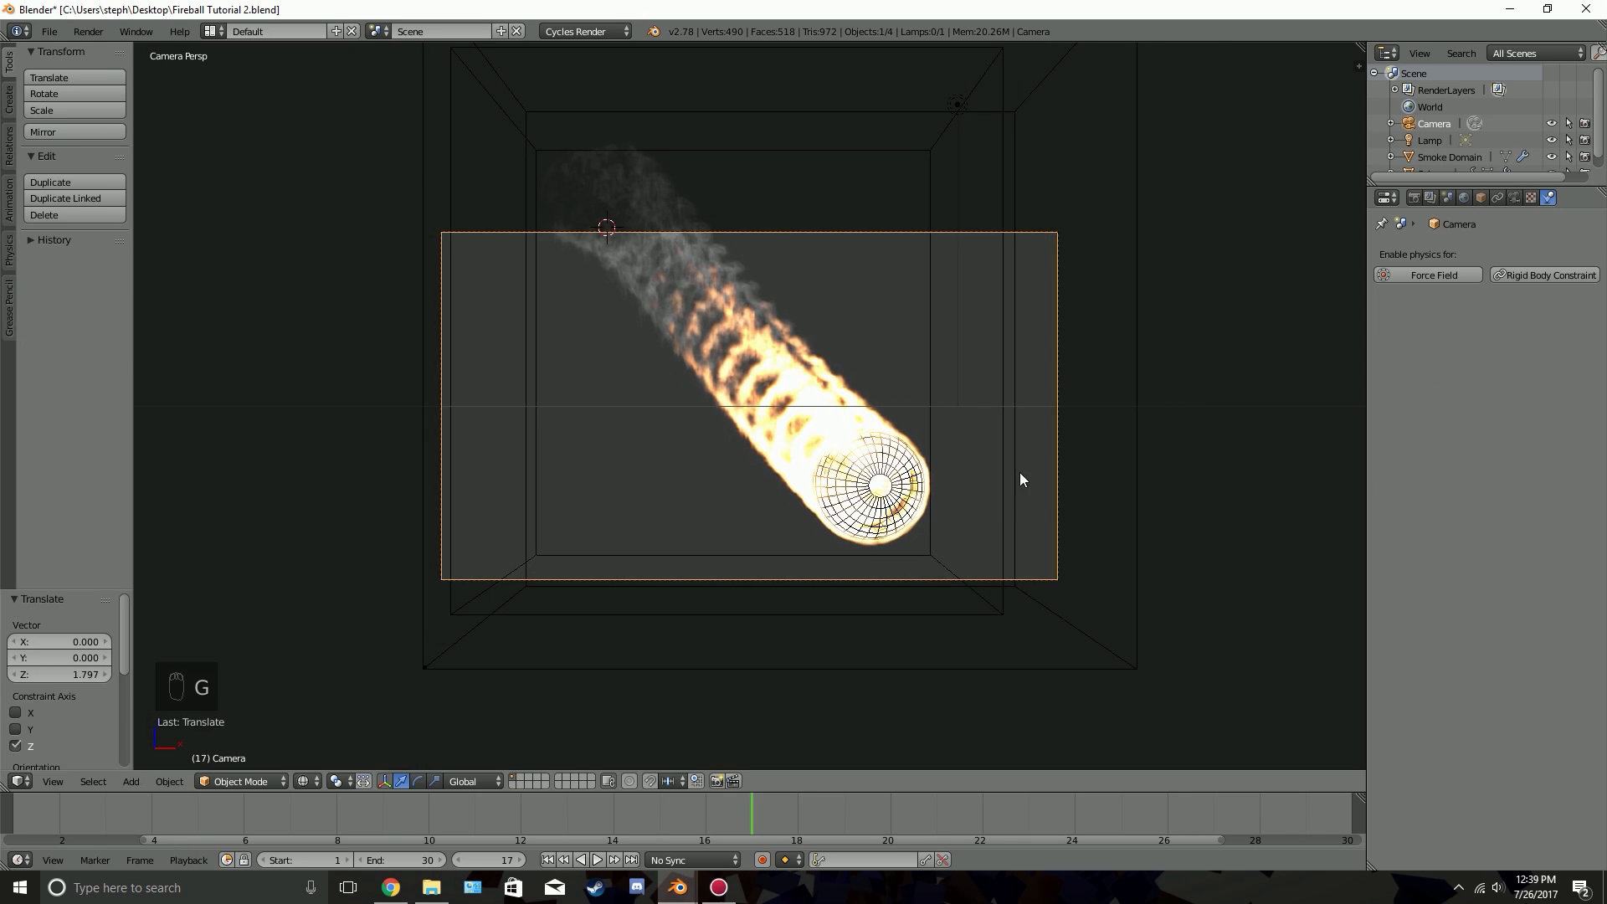
Roll the camera about 13.8° and pull it back about 1.2 units from the meteor
key("r")
left_click(1210, 427)
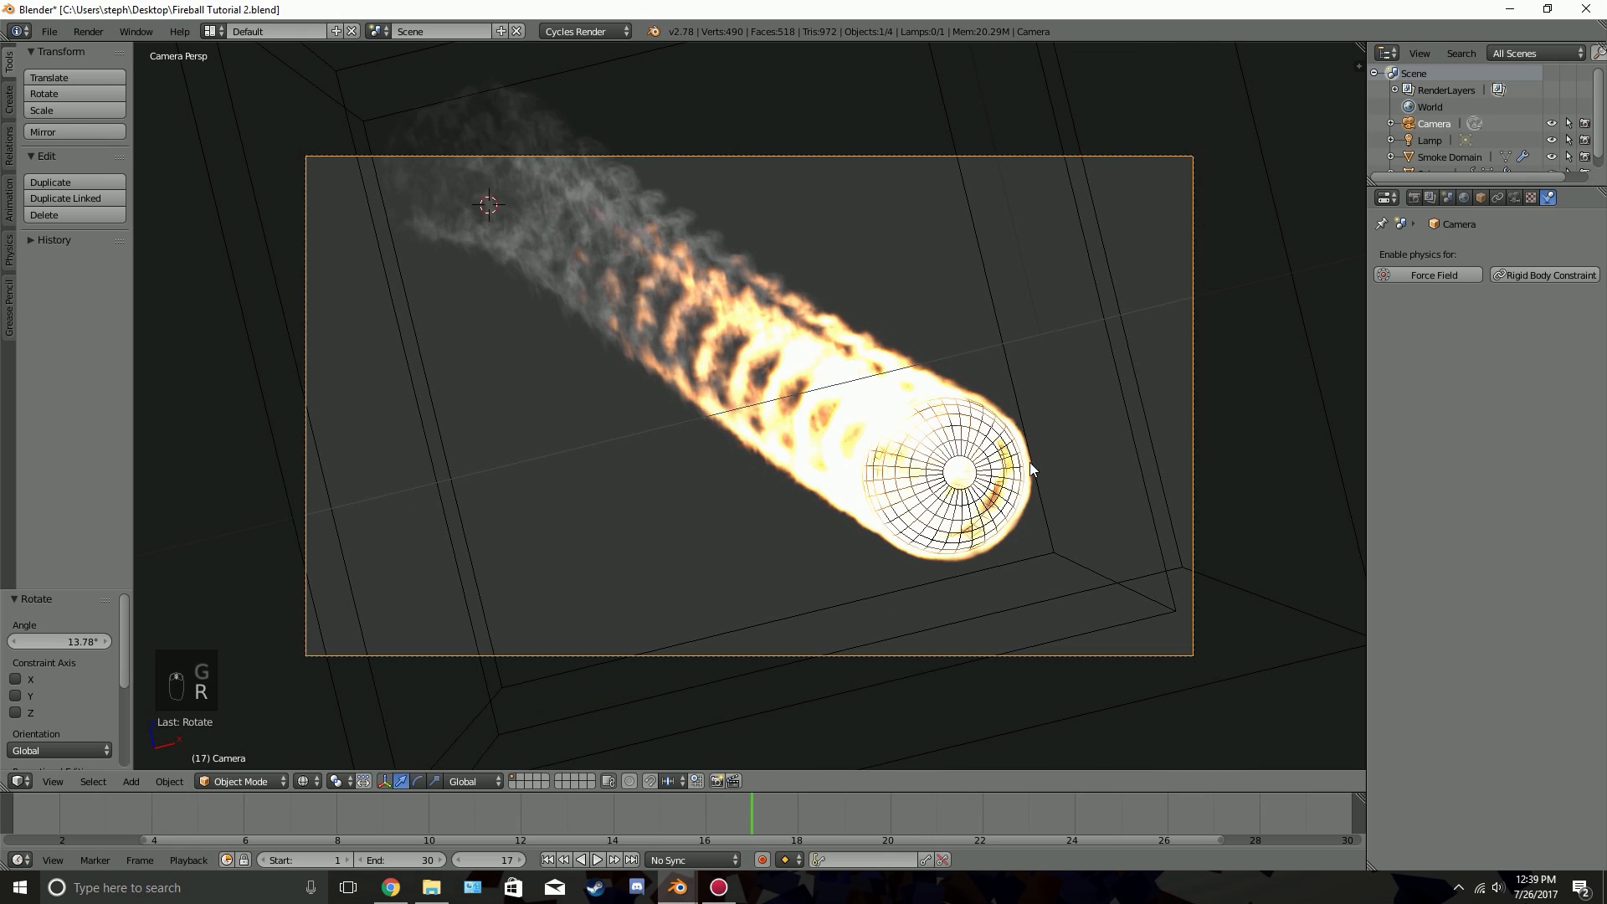
key("g")
left_click(1019, 423)
key("g")
middle_click(1023, 435)
left_click(1049, 488)
Shift the camera sideways and vertically until the meteor's head sits right of the frame's centre with its trail towards the upper-left corner
key("g")
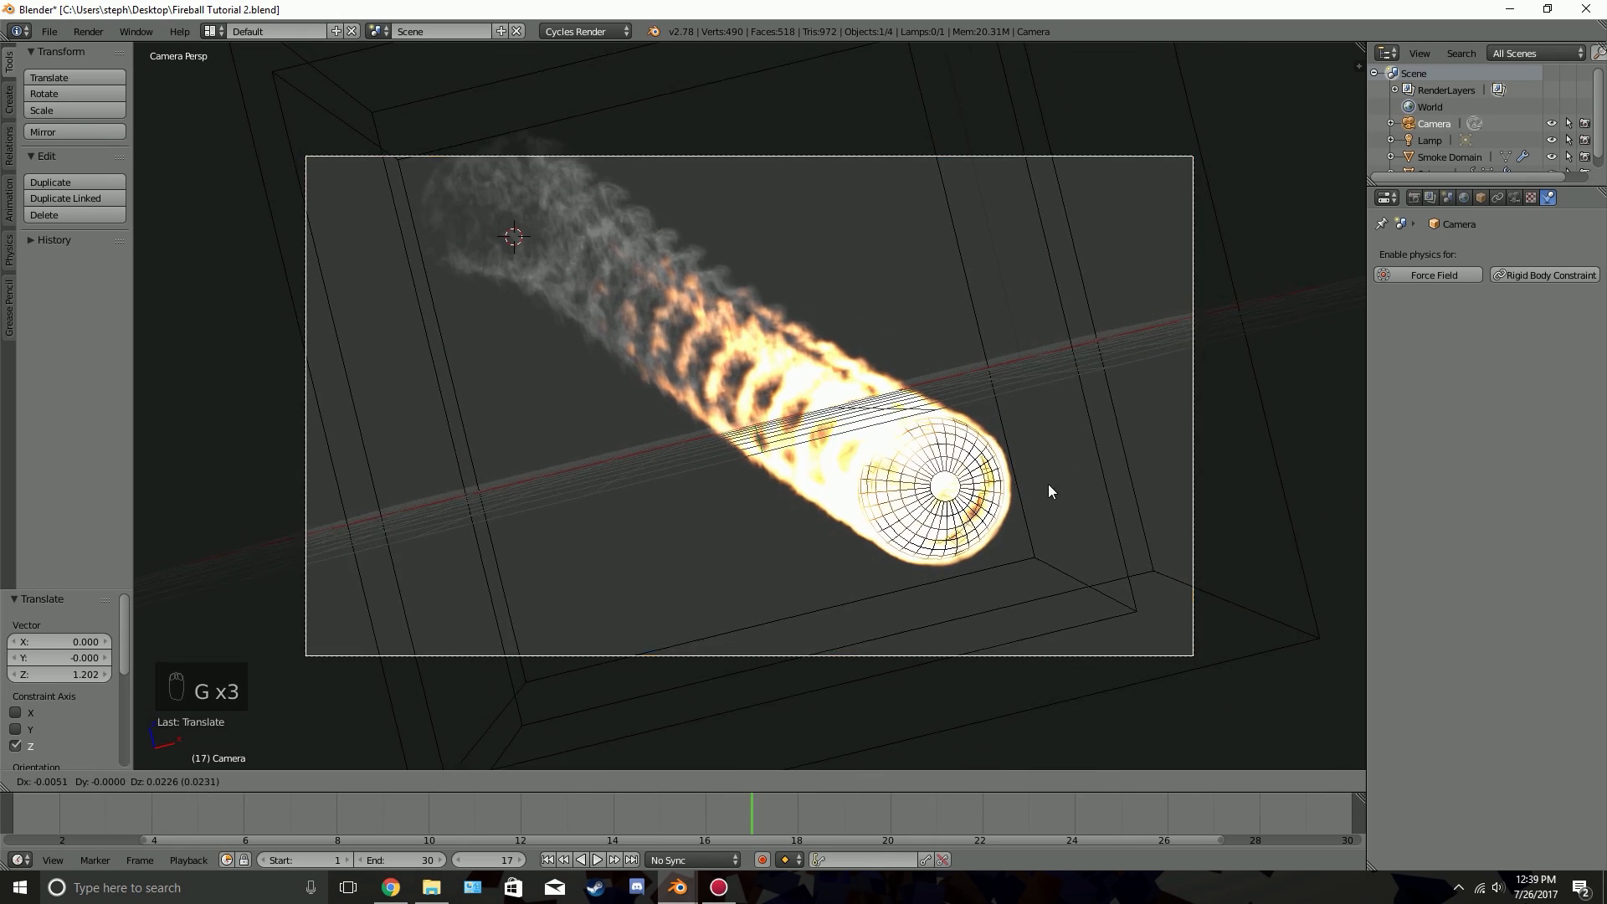
left_click(1046, 410)
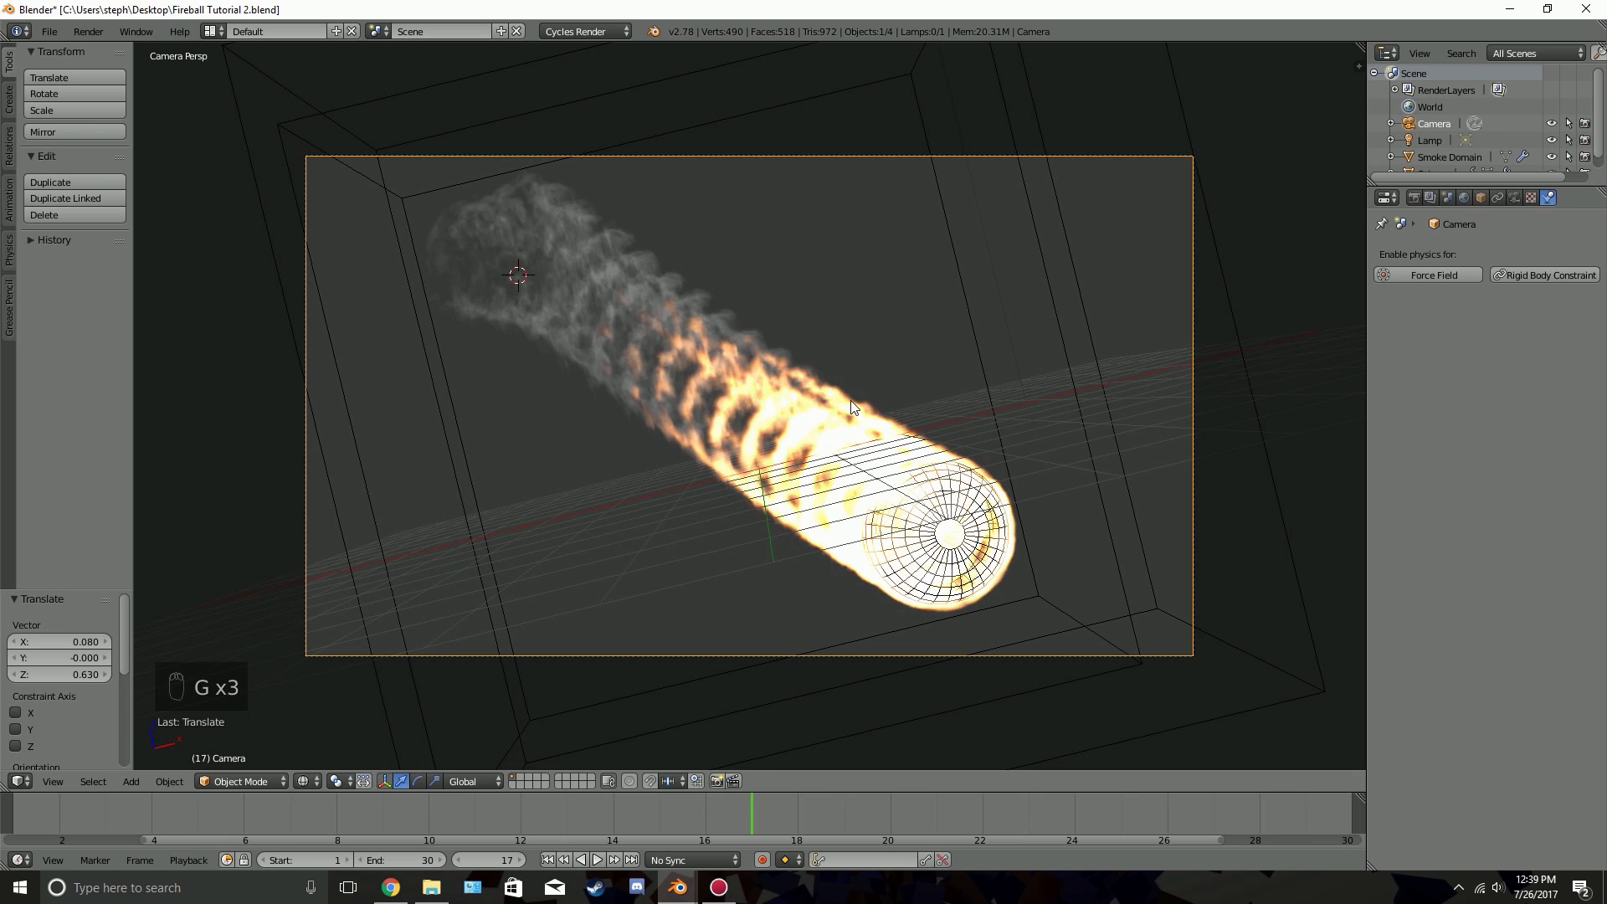
key("g")
left_click(884, 441)
key("g")
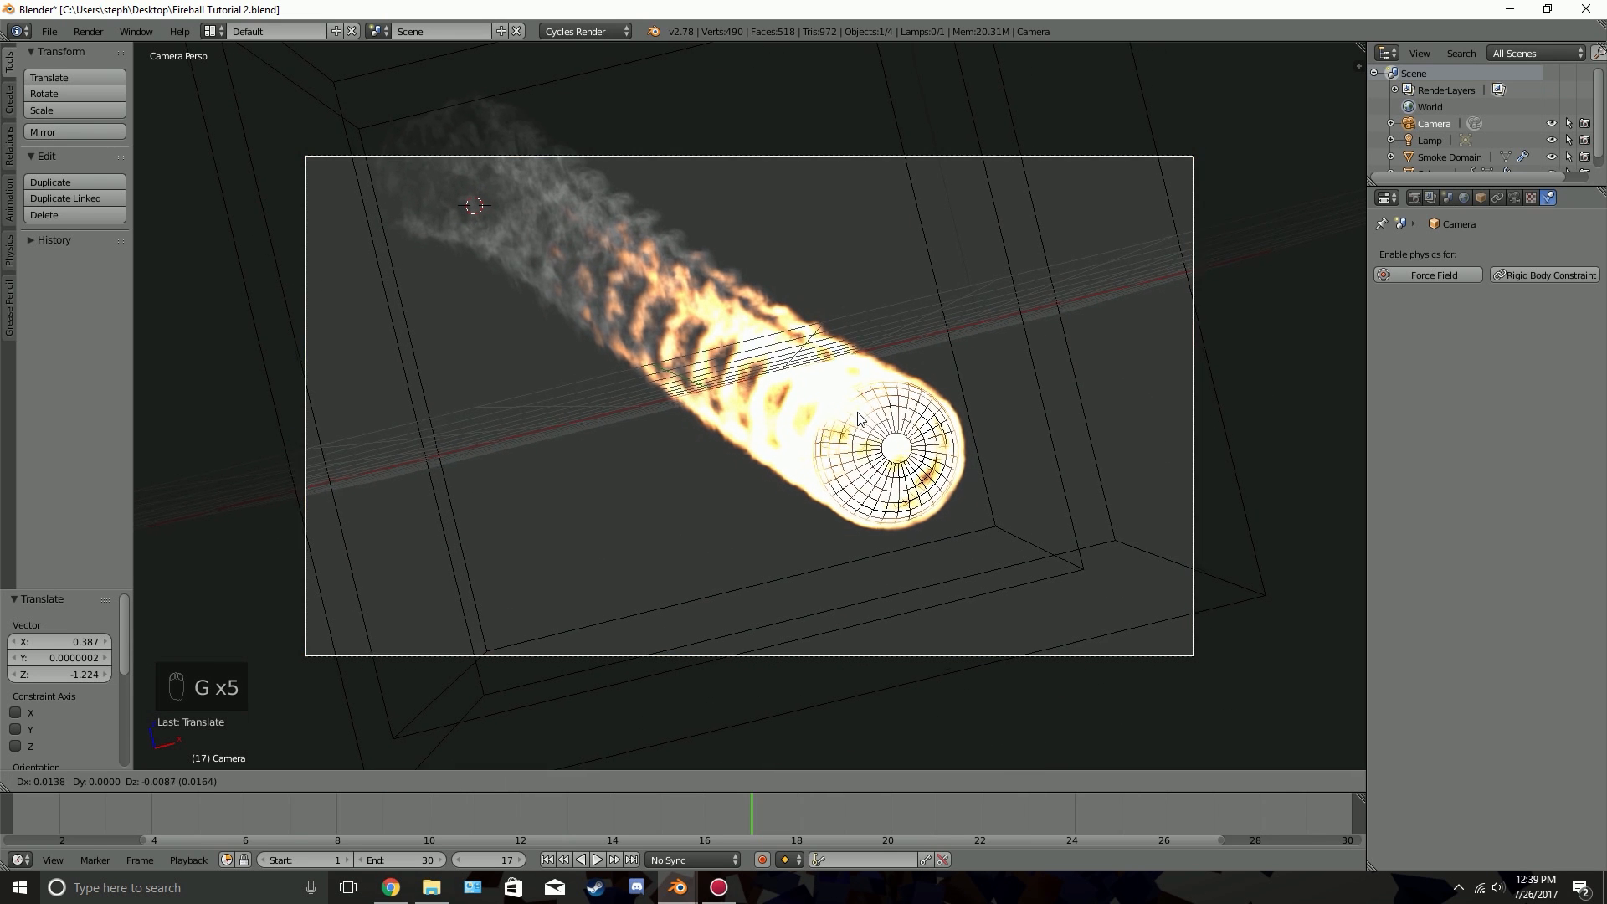
left_click(440, 172)
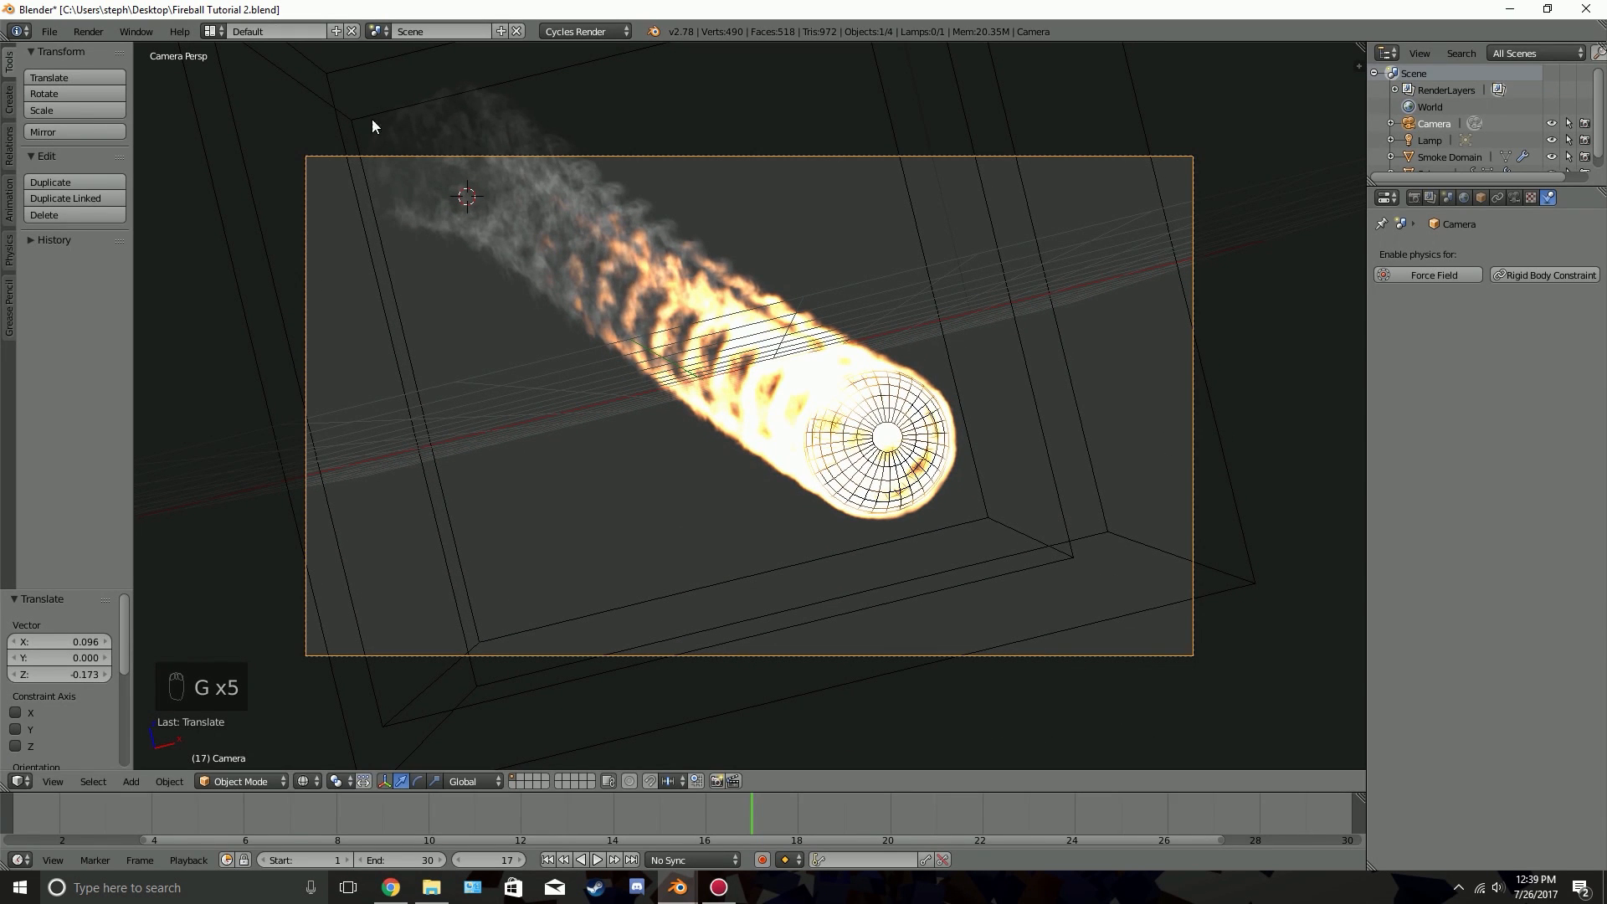
key("g")
left_click(568, 226)
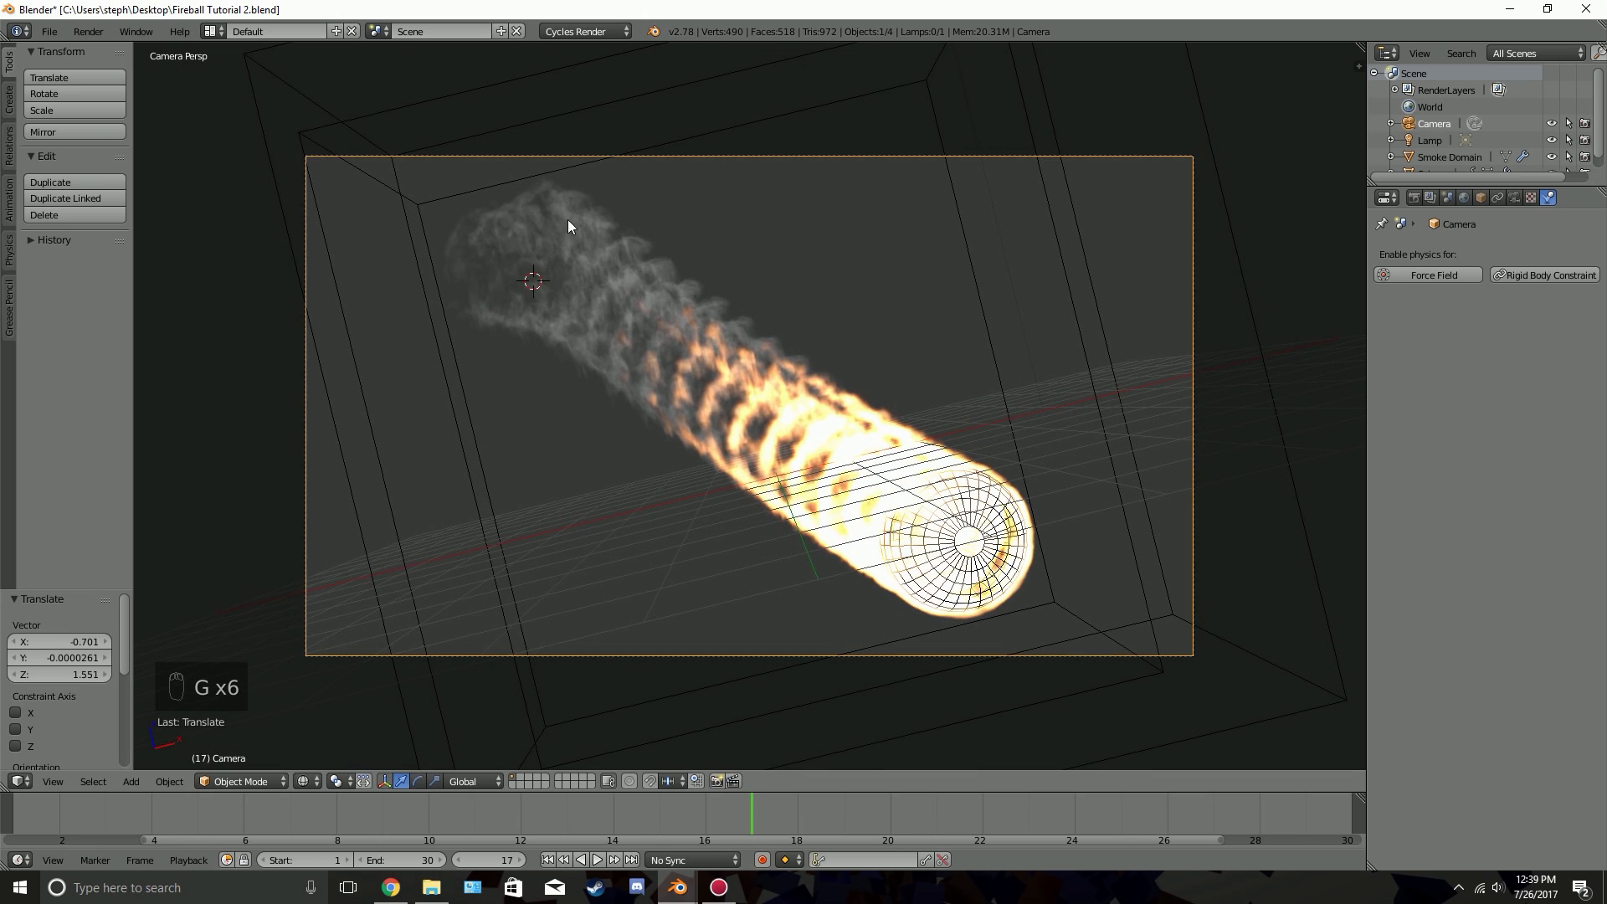
key("g")
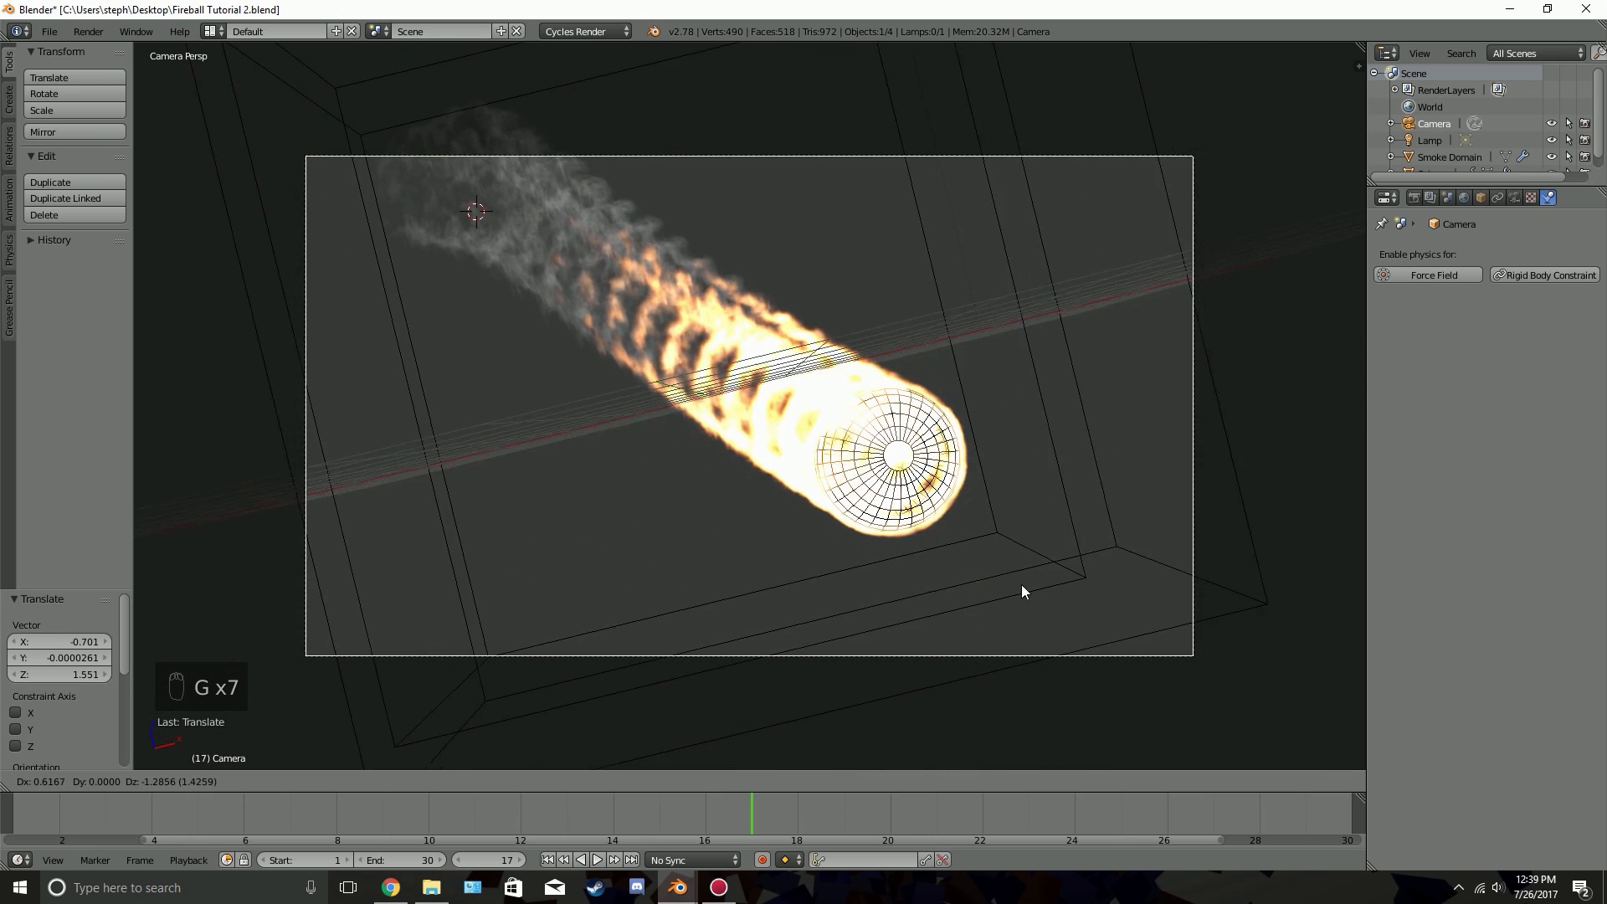
left_click(1057, 616)
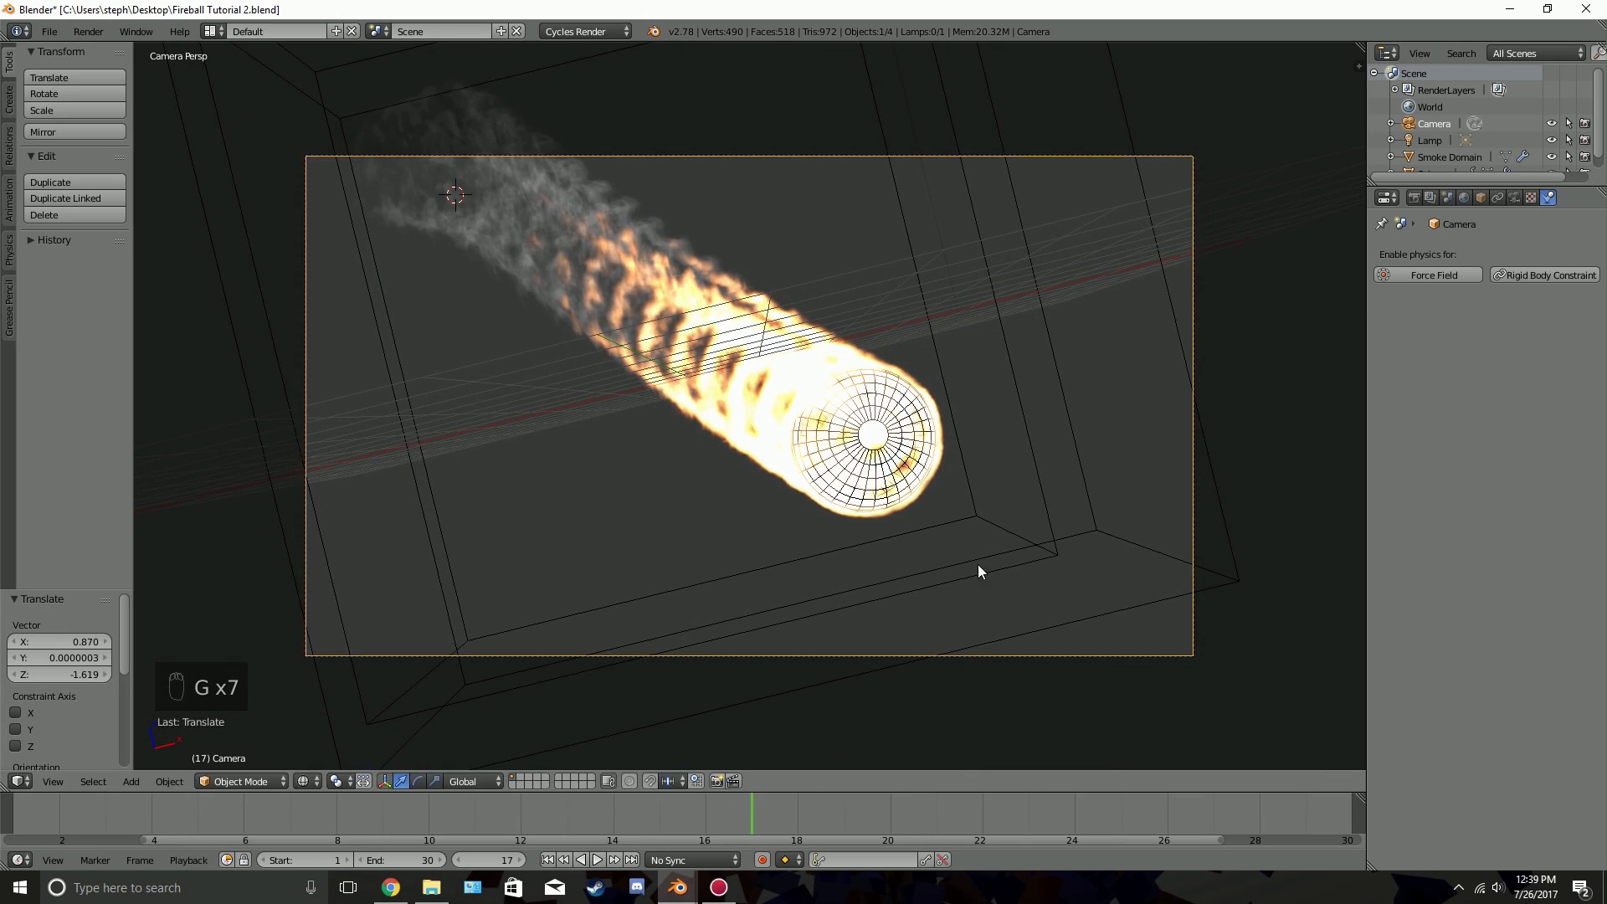
Preview the camera view in rendered shading and switch back to solid shading
key("shift+z")
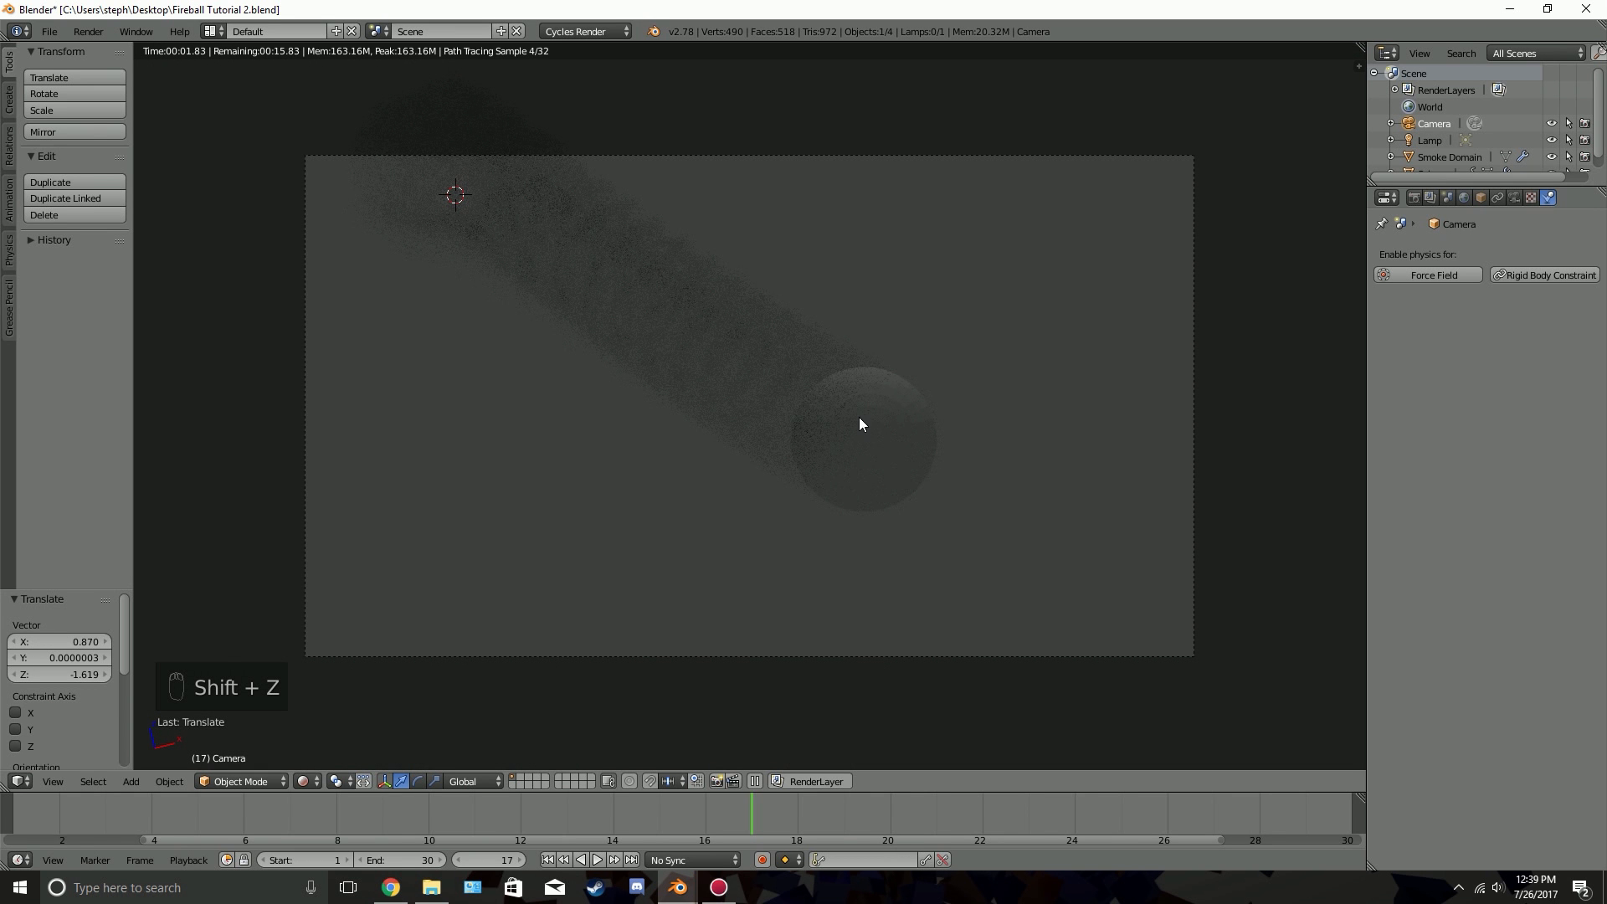
key("z")
key("z")
key("z")
key("z")
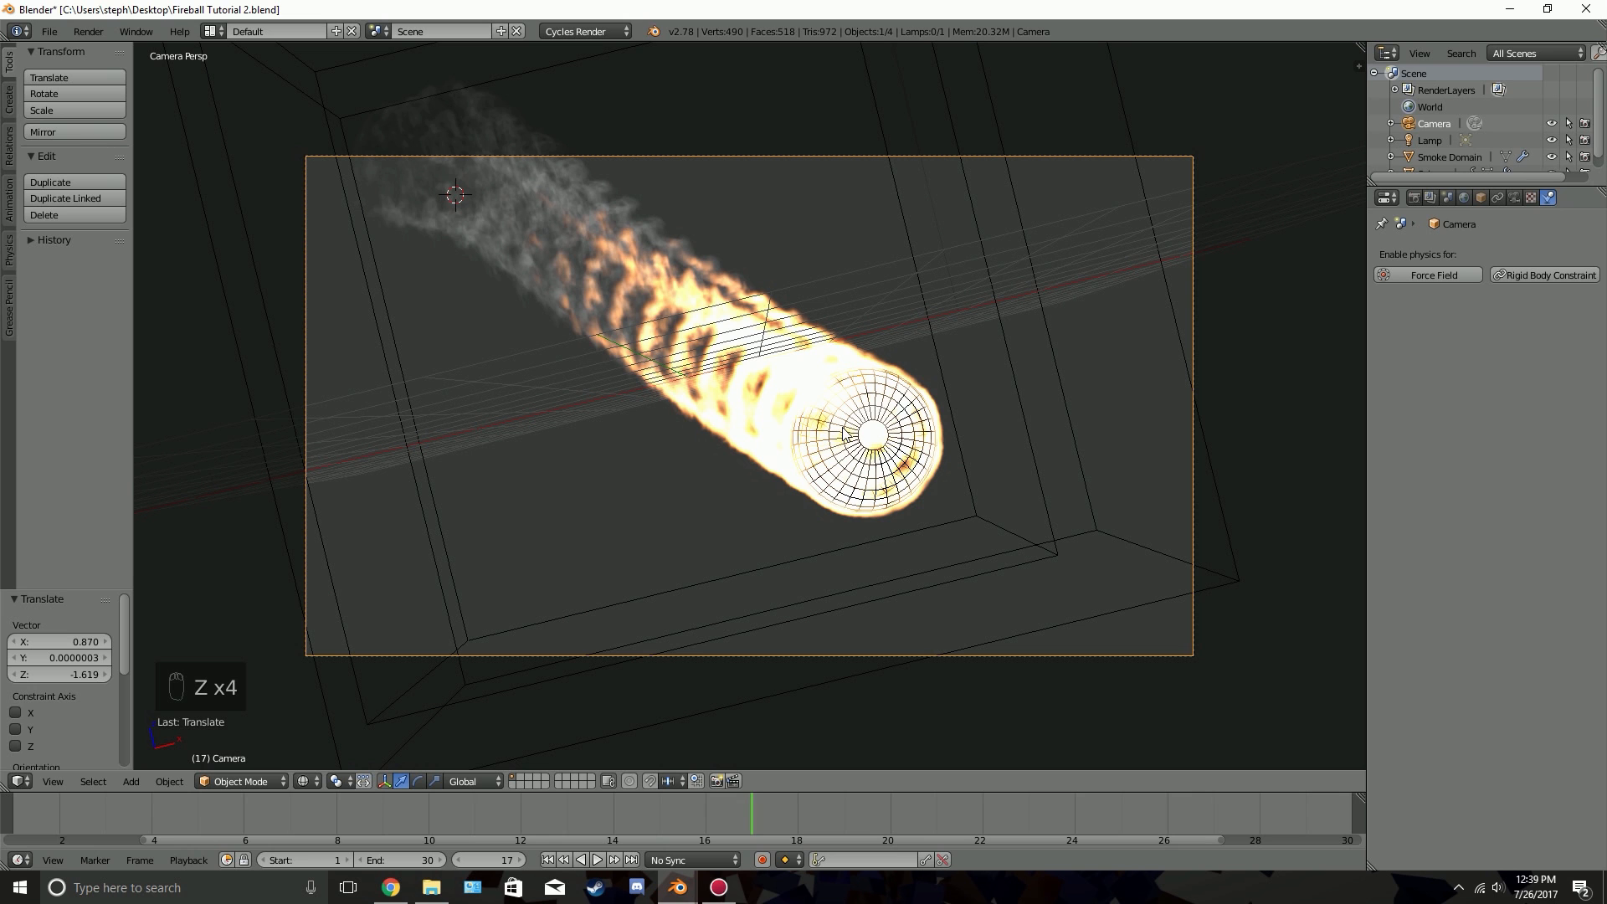
key("z")
Split the 3D view, change the new area to a Node Editor showing the Smoke Domain material, and hide its sidebar
left_click_drag(1359, 66, 804, 179)
left_click(838, 781)
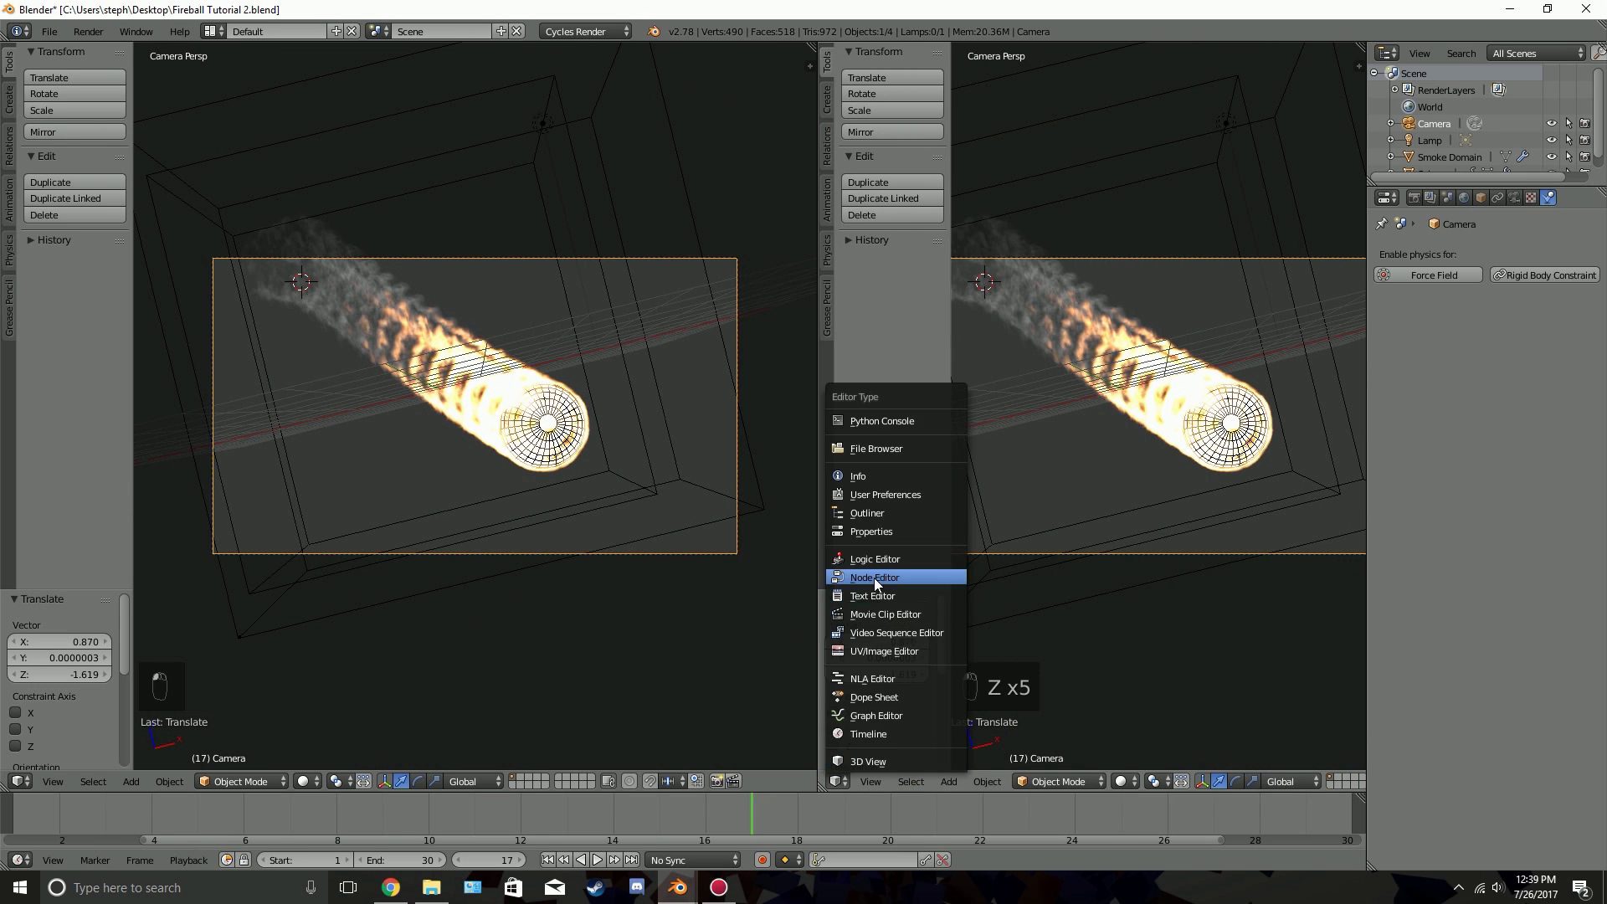
left_click(874, 577)
key("n")
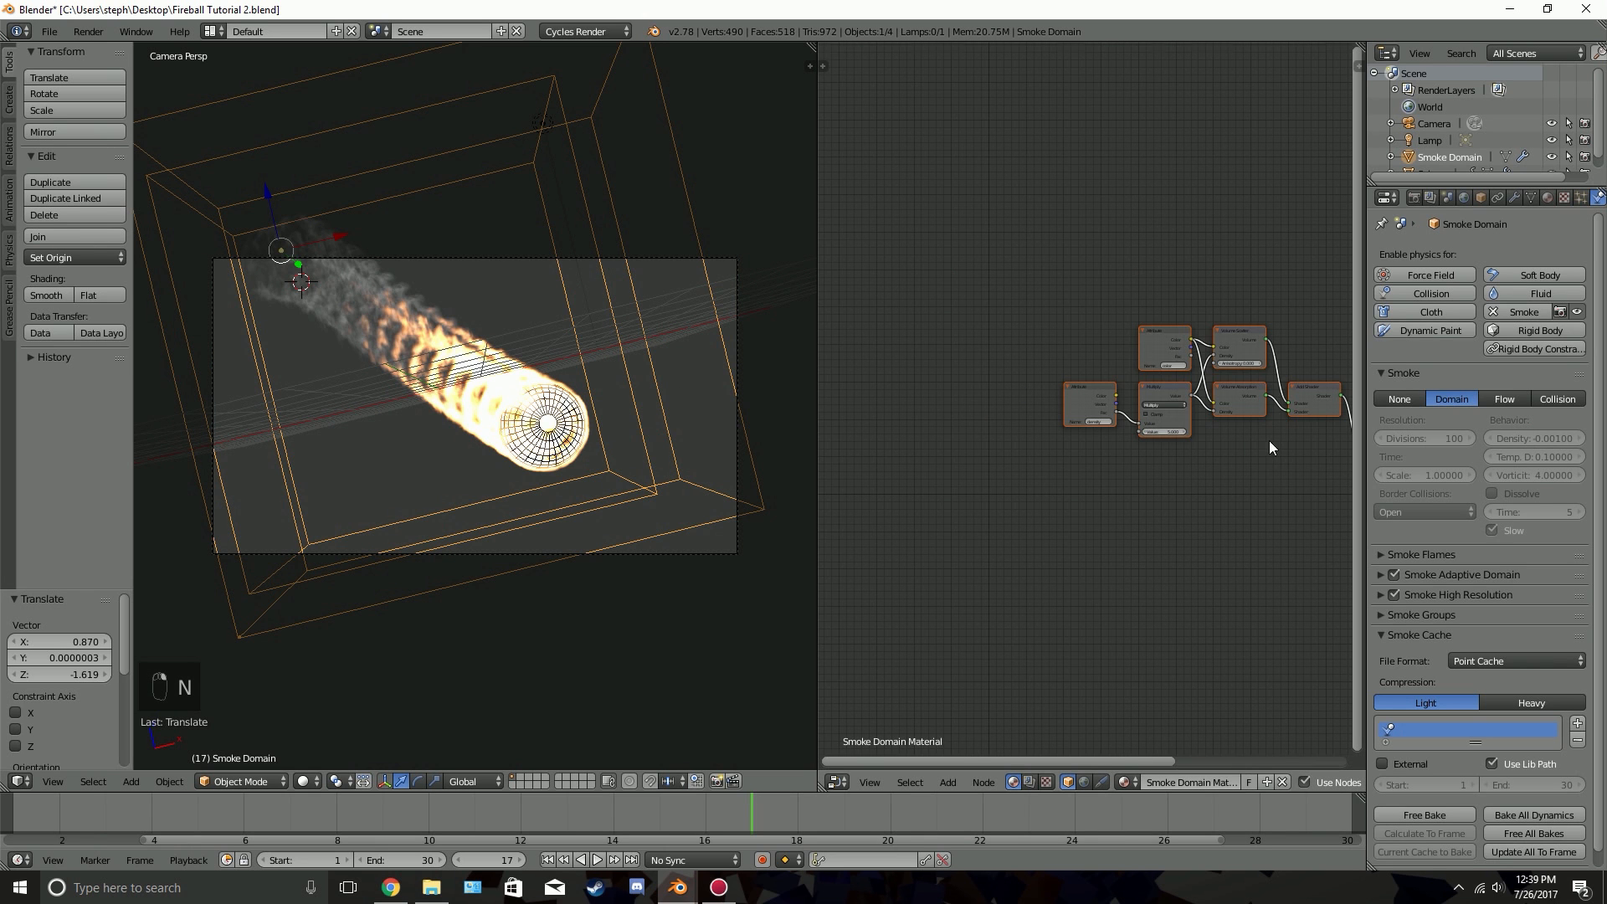
Box-select the group of smoke nodes feeding the final Add Shader and move it down level with that shader
scroll(1015, 424, "up", 4)
middle_click_drag(1269, 441, 1172, 397)
scroll(1167, 395, "down", 3)
key("a")
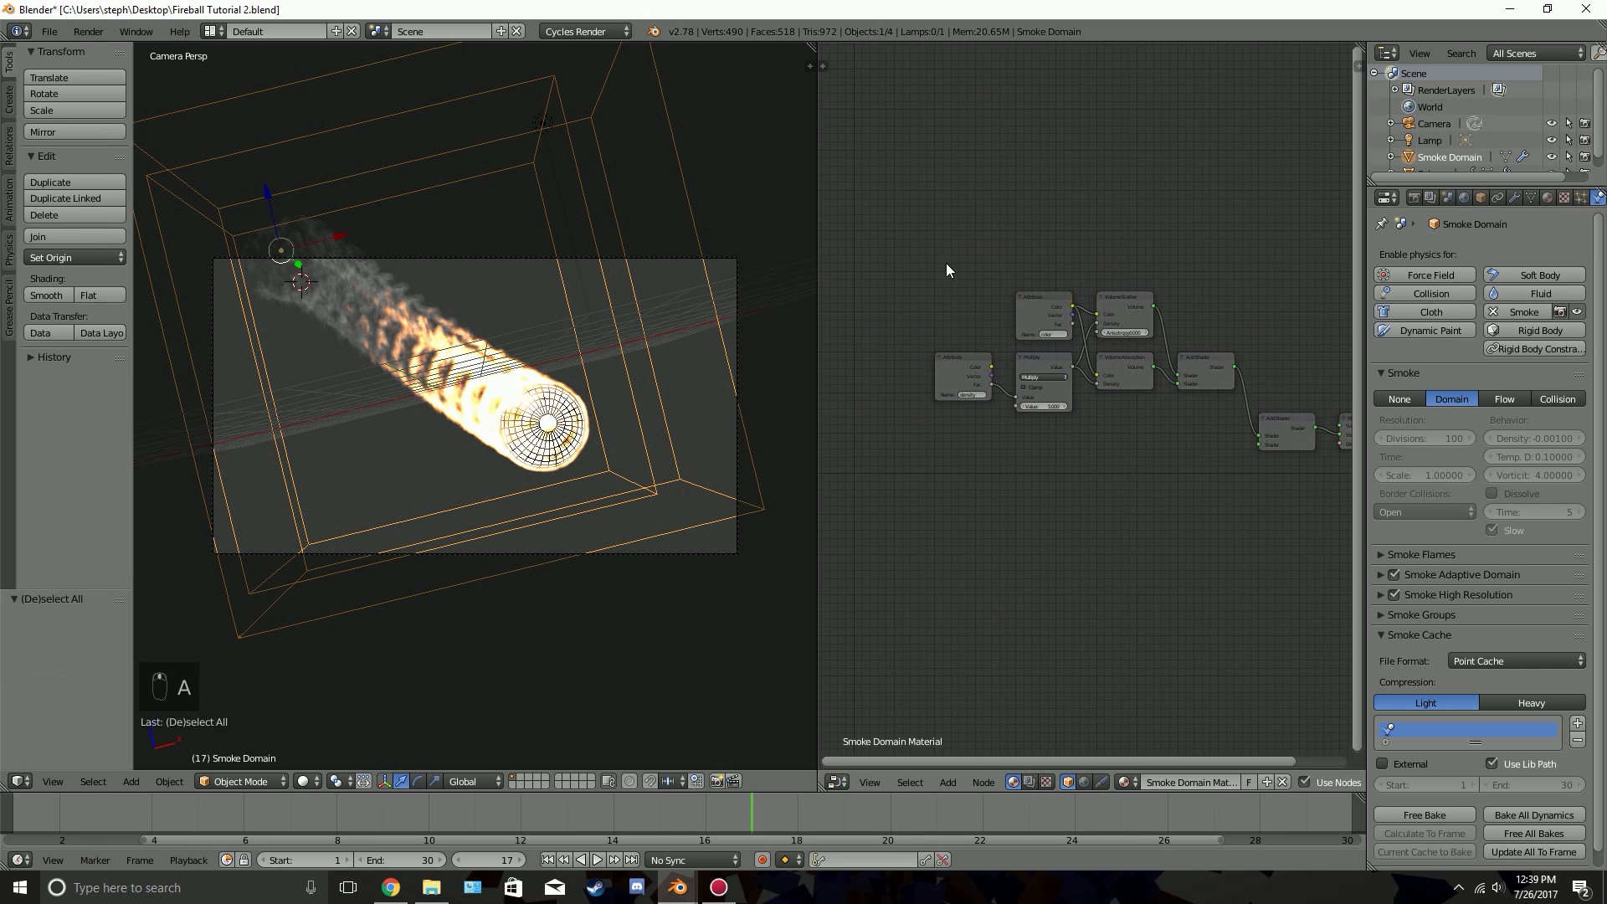
key("b")
left_click_drag(912, 211, 1192, 460)
key("g")
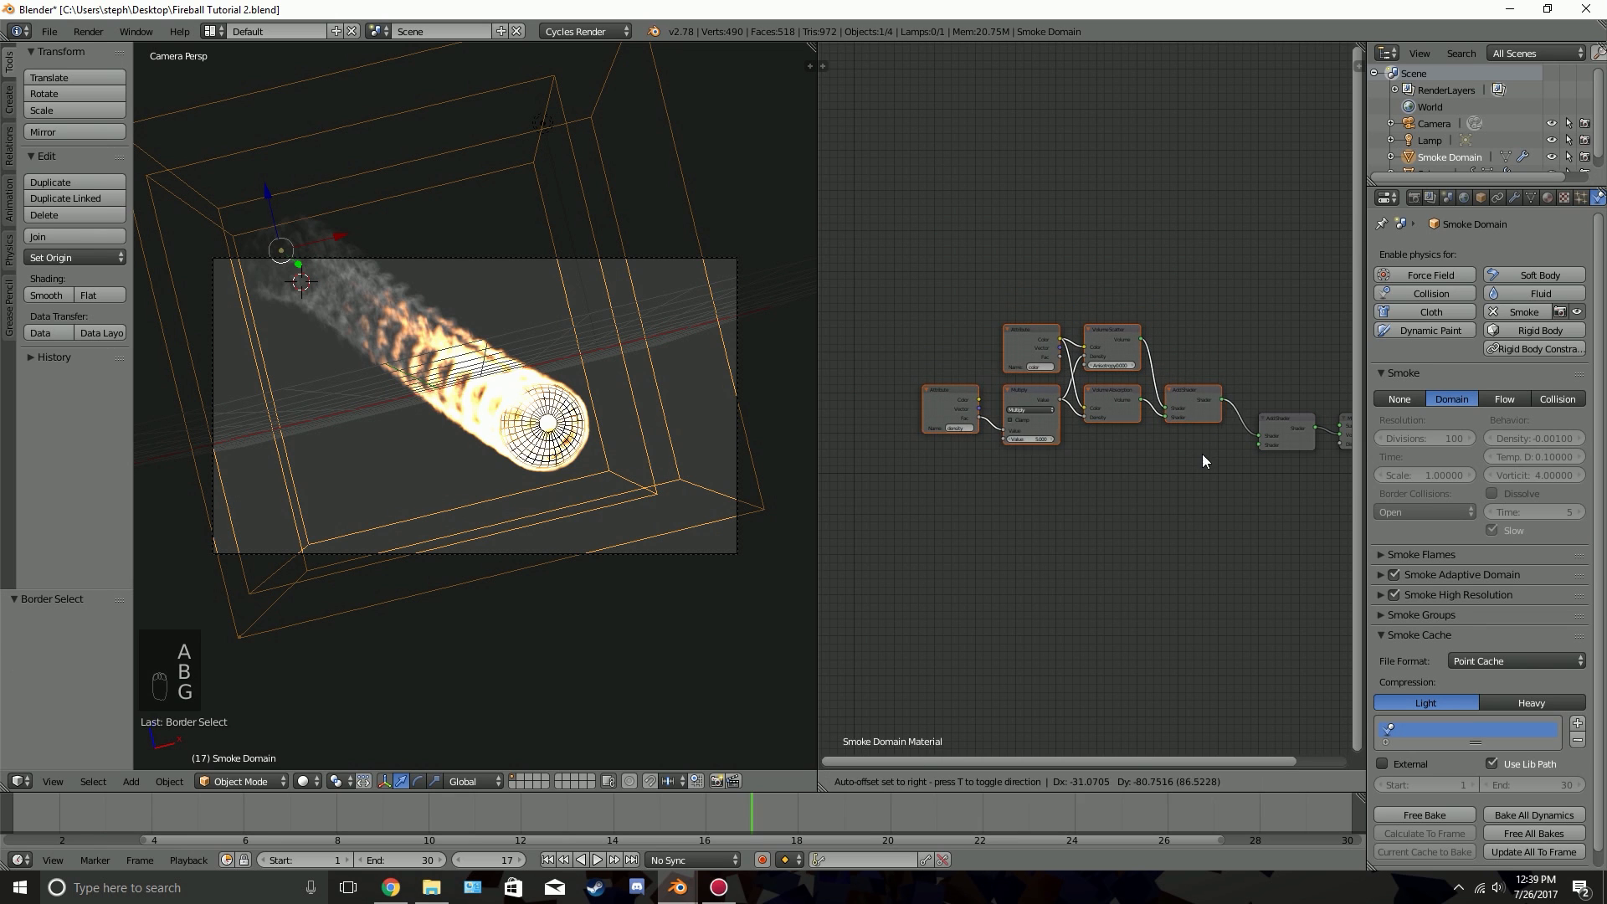
left_click(1177, 457)
left_click(168, 781)
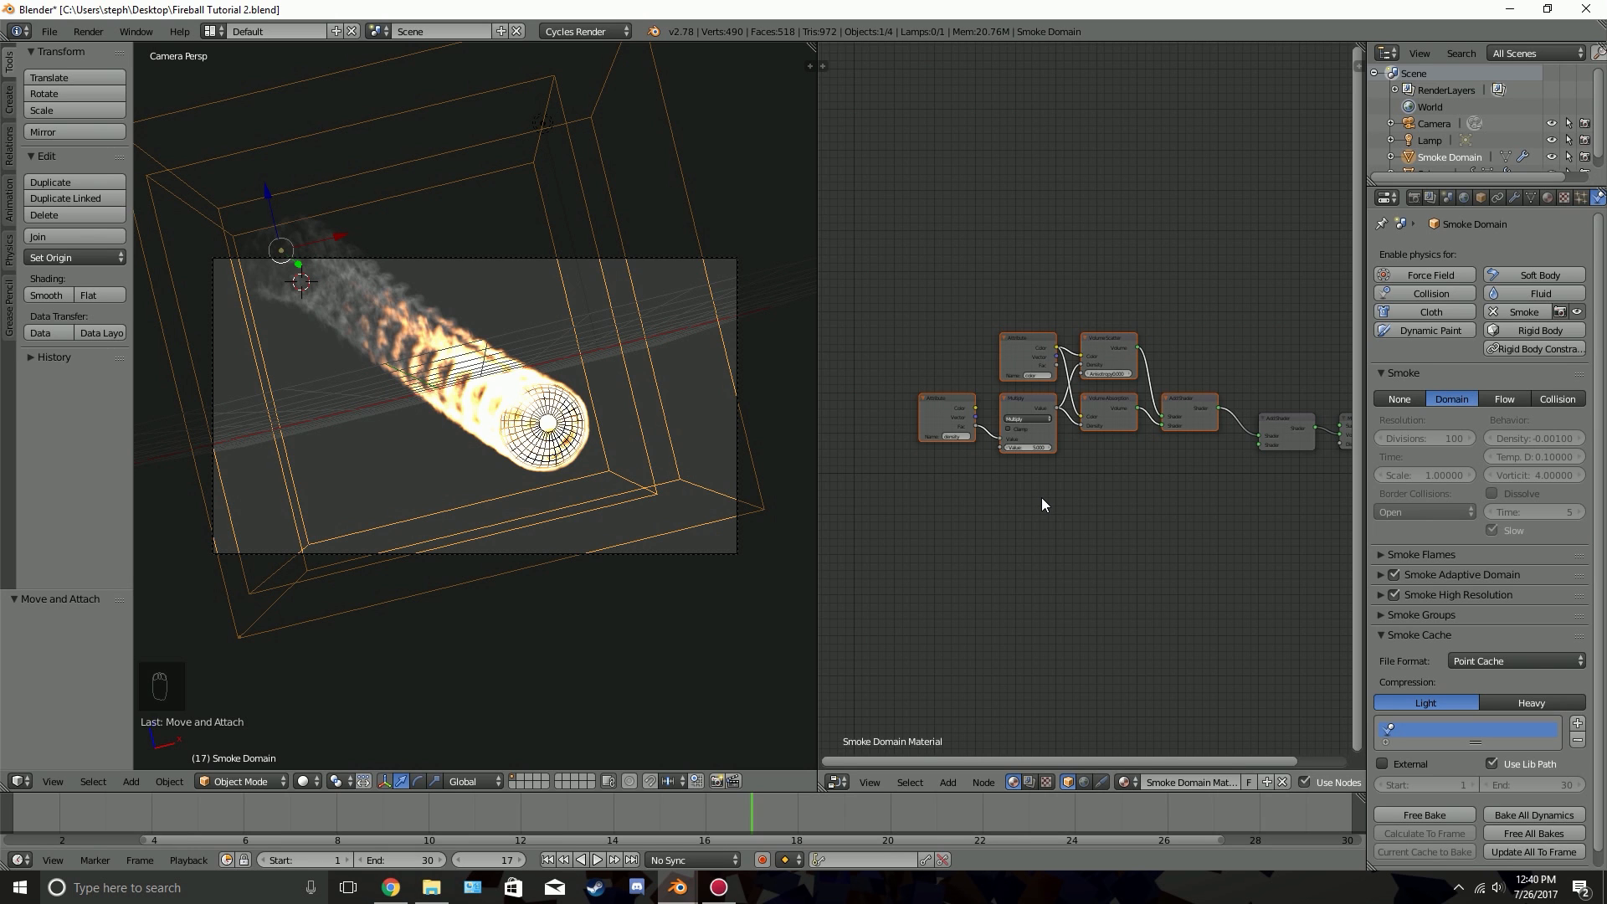
Set the value of the Multiply node fed by the density attribute to 50 and show the camera view in rendered shading
scroll(1158, 372, "up", 2)
scroll(1086, 428, "up", 4)
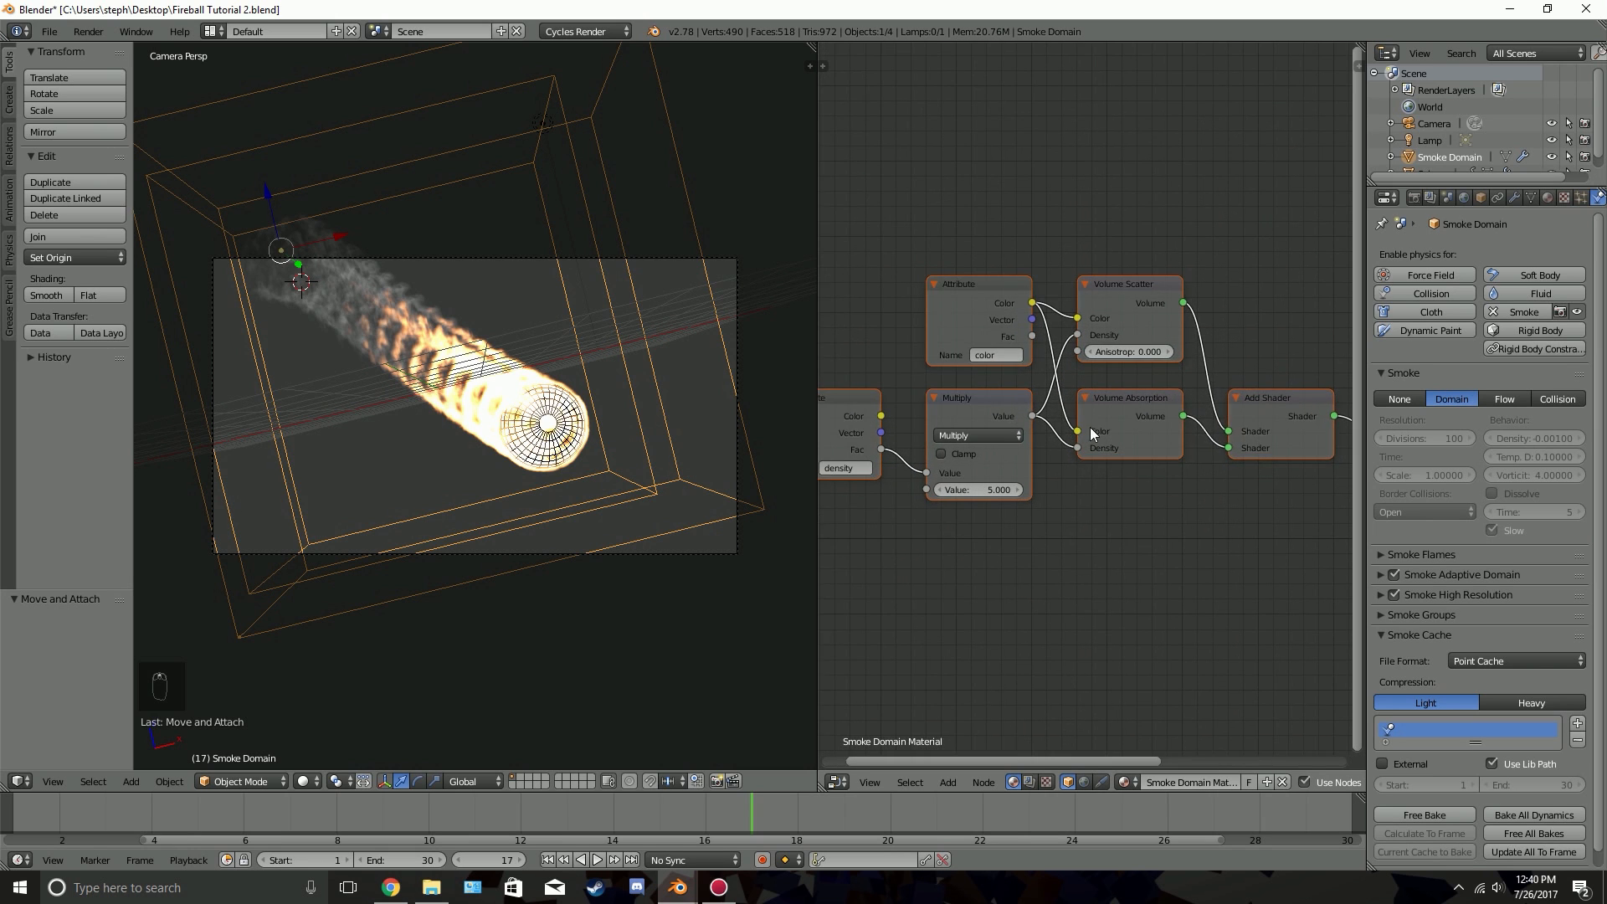
middle_click_drag(1016, 434, 1145, 426)
left_click(923, 414)
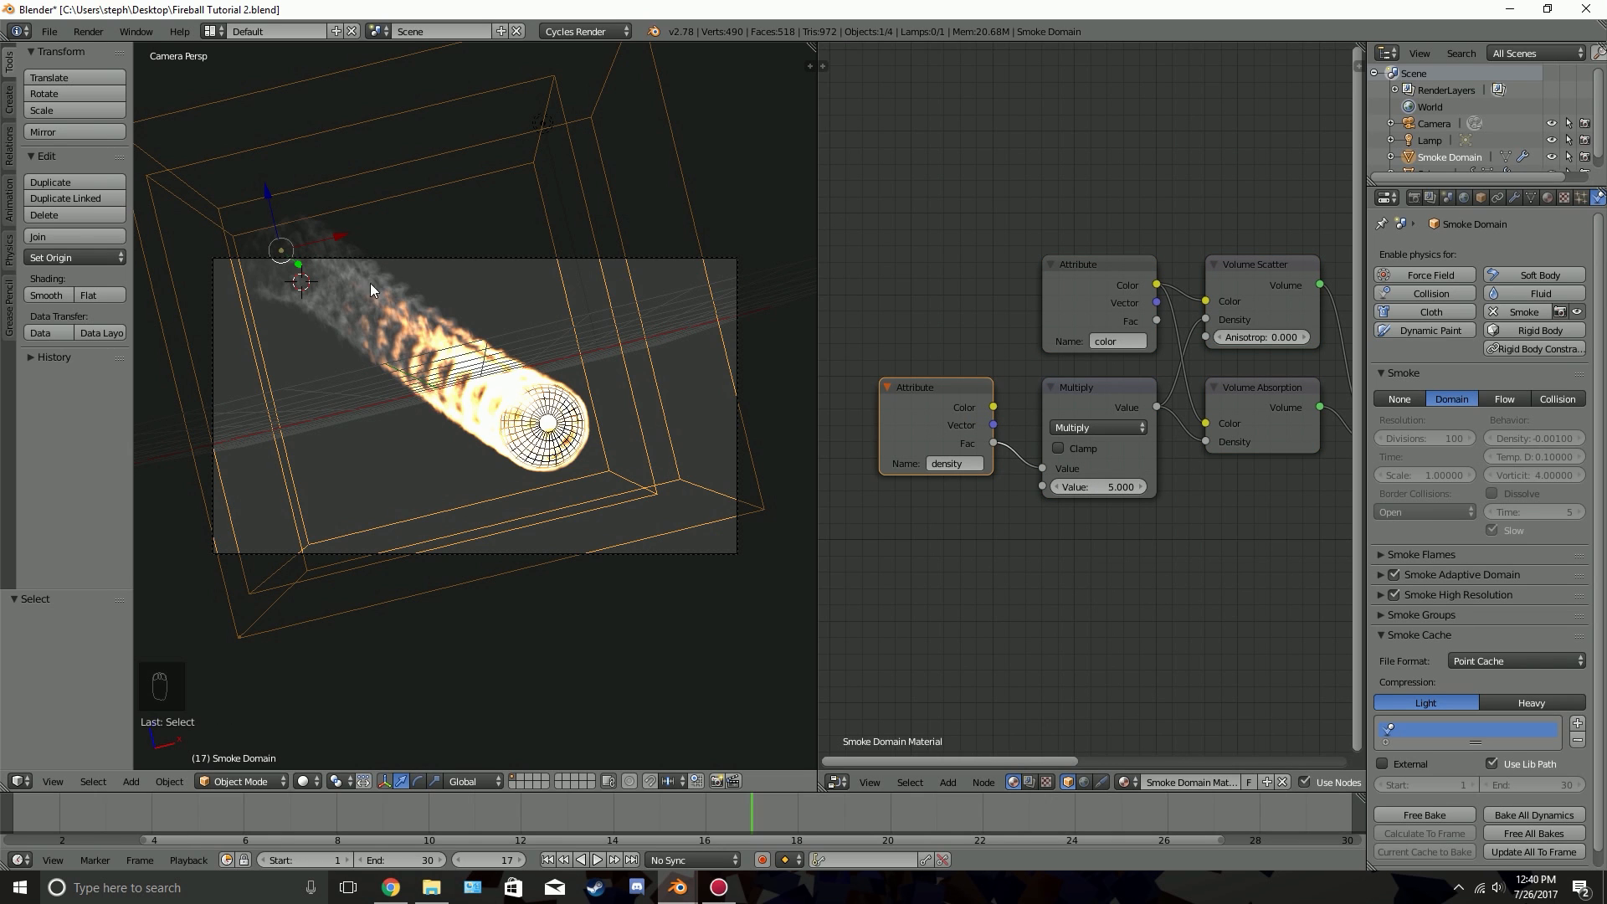
left_click(1096, 484)
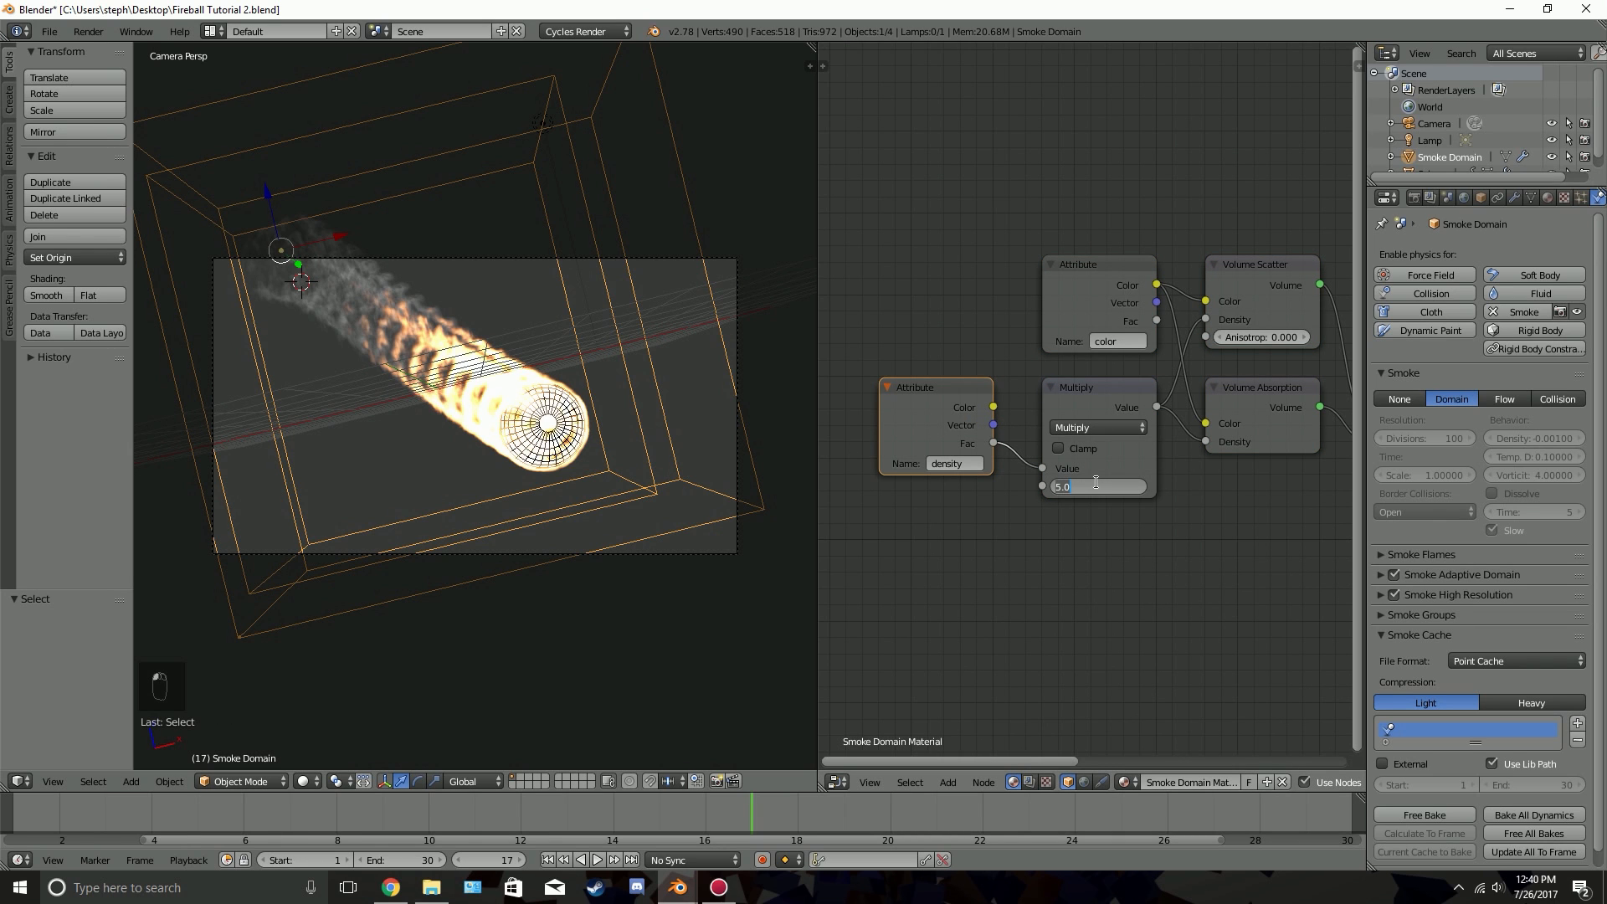
type("50")
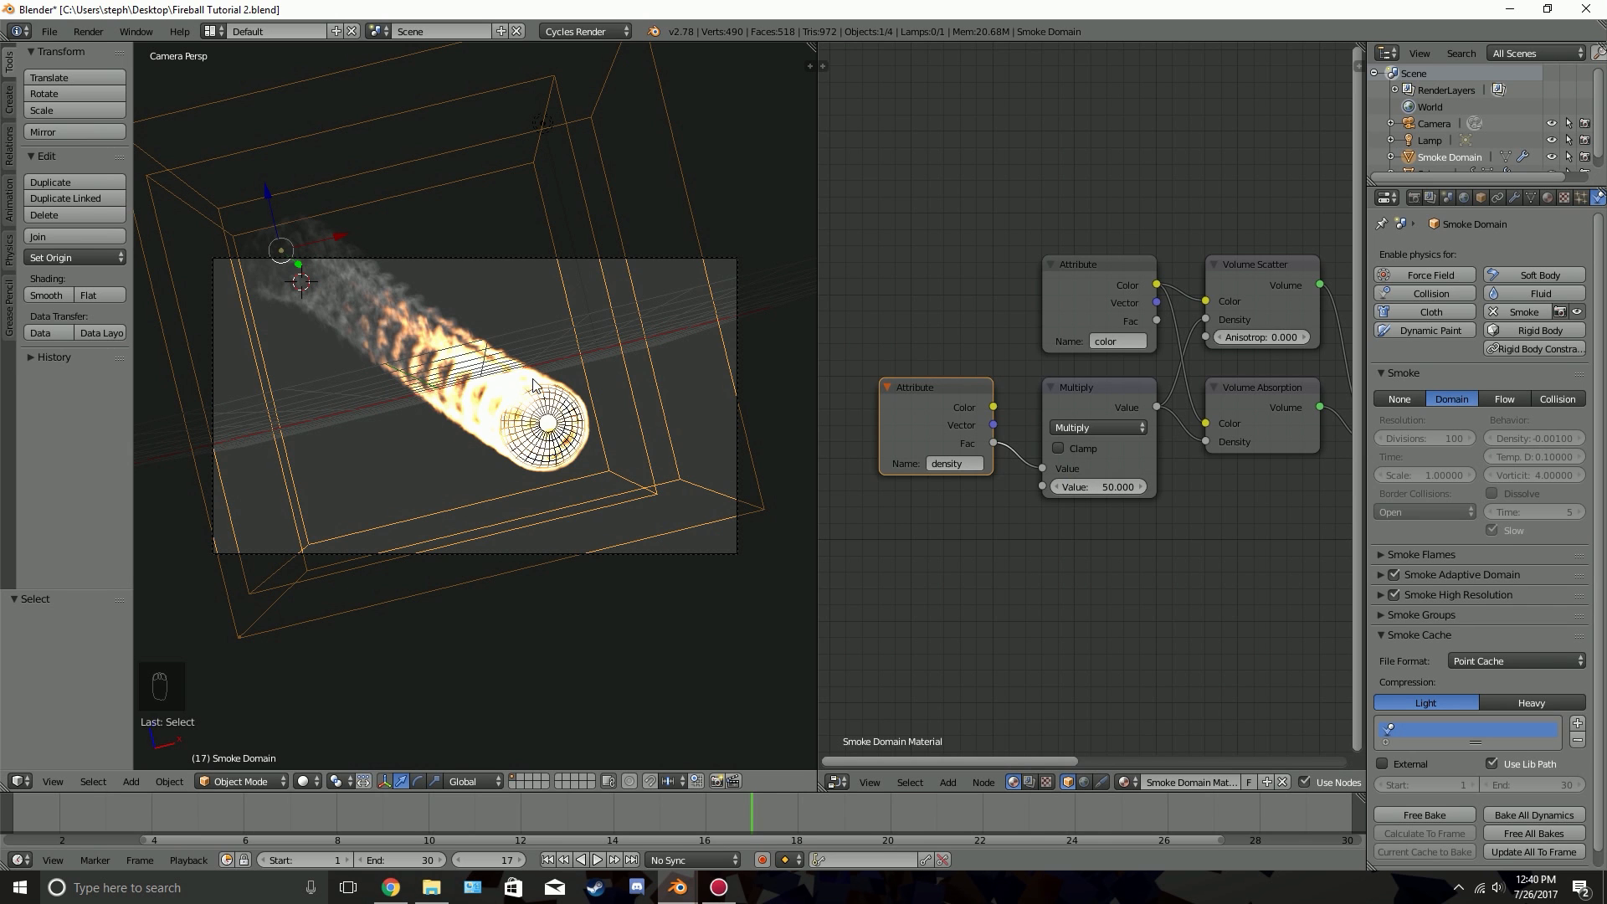
key("shift+z")
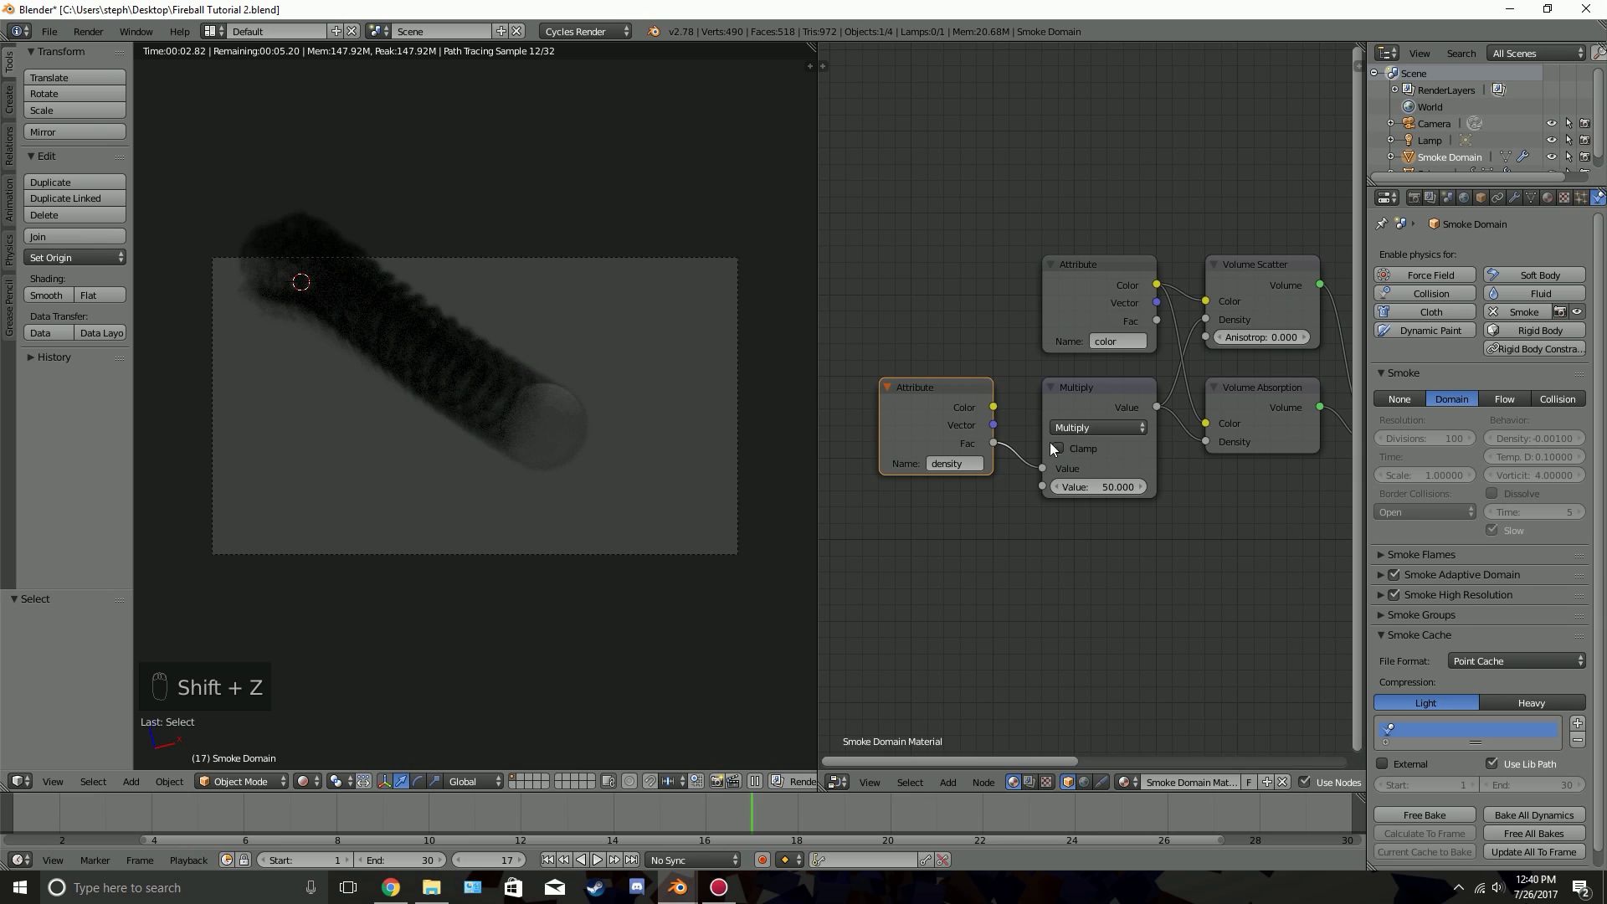
Try a value of 5 in the density Multiply node and settle on 7
left_click(1101, 489)
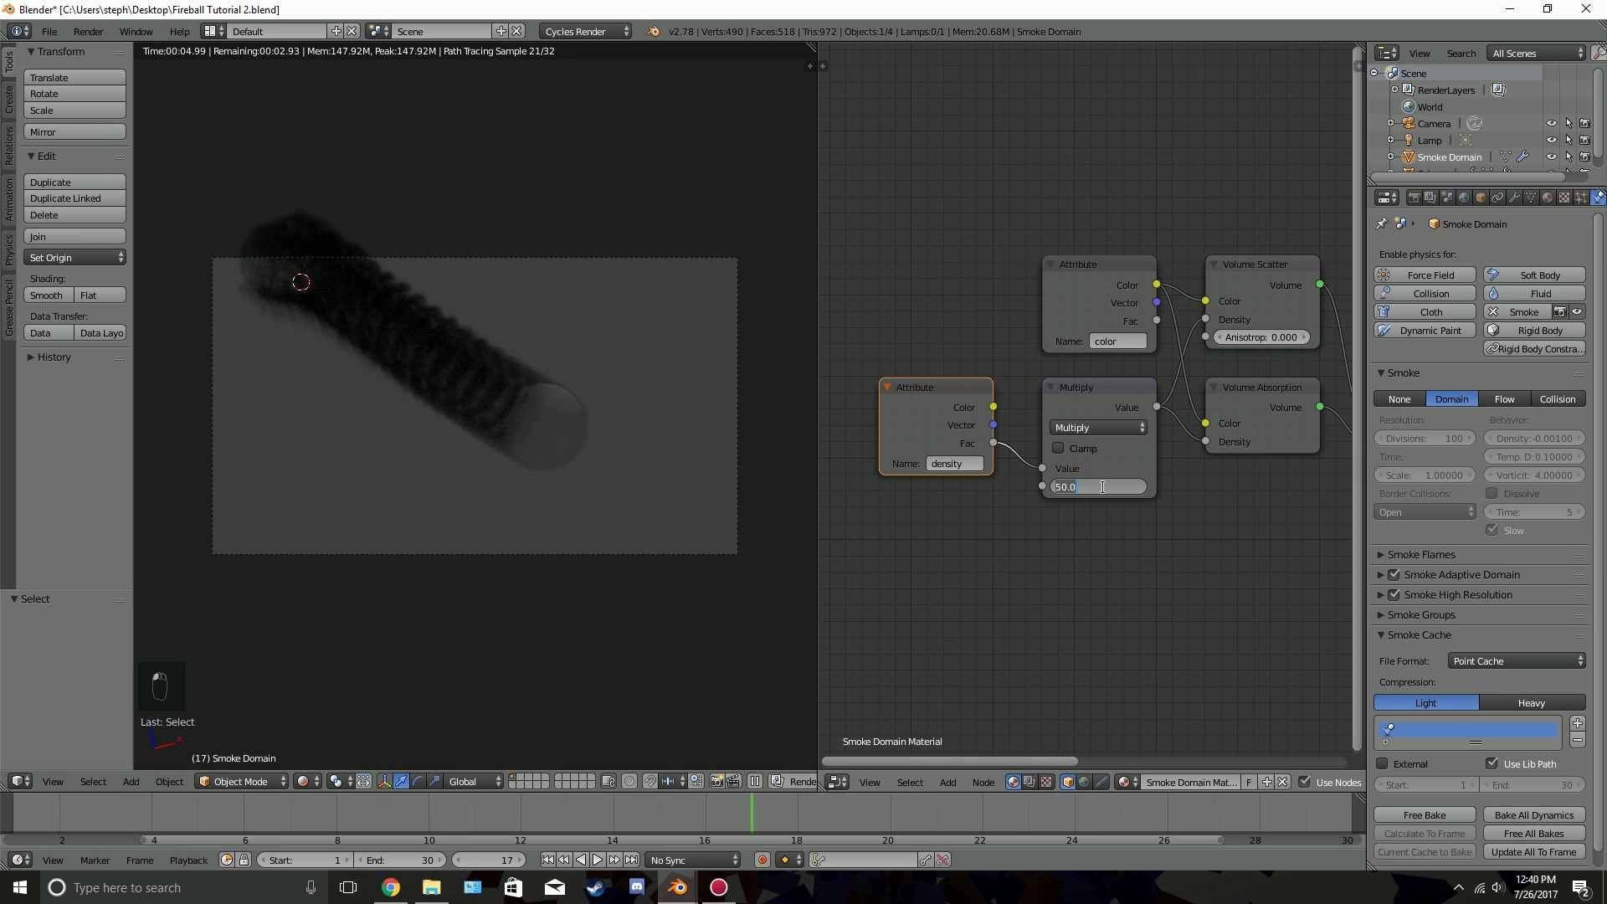
type("5")
key("Return")
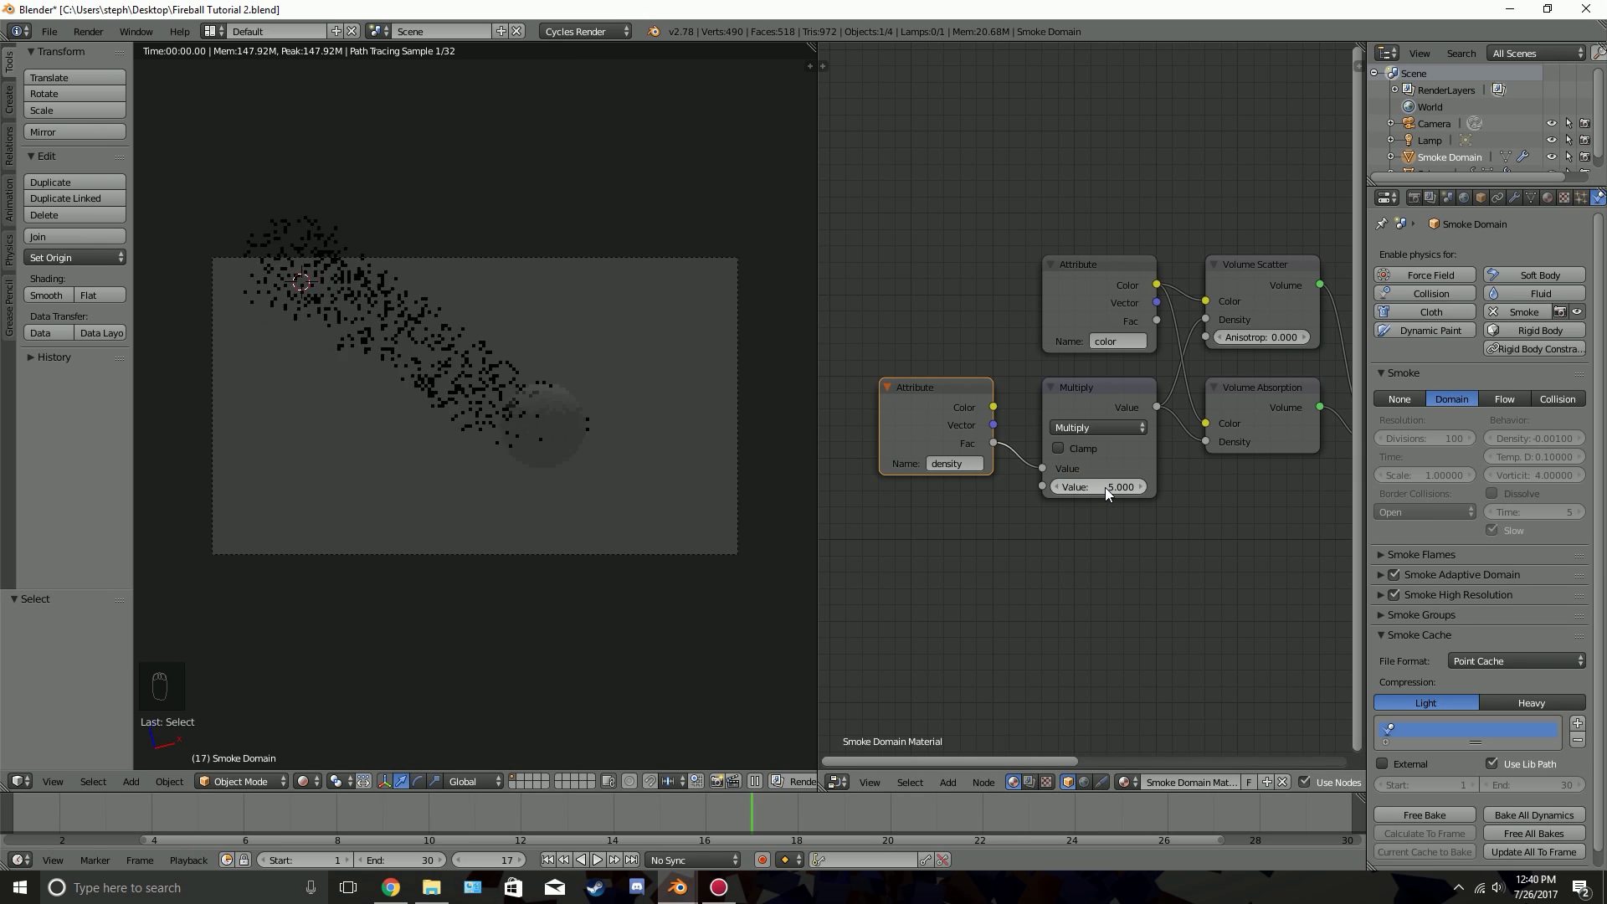
left_click(1103, 487)
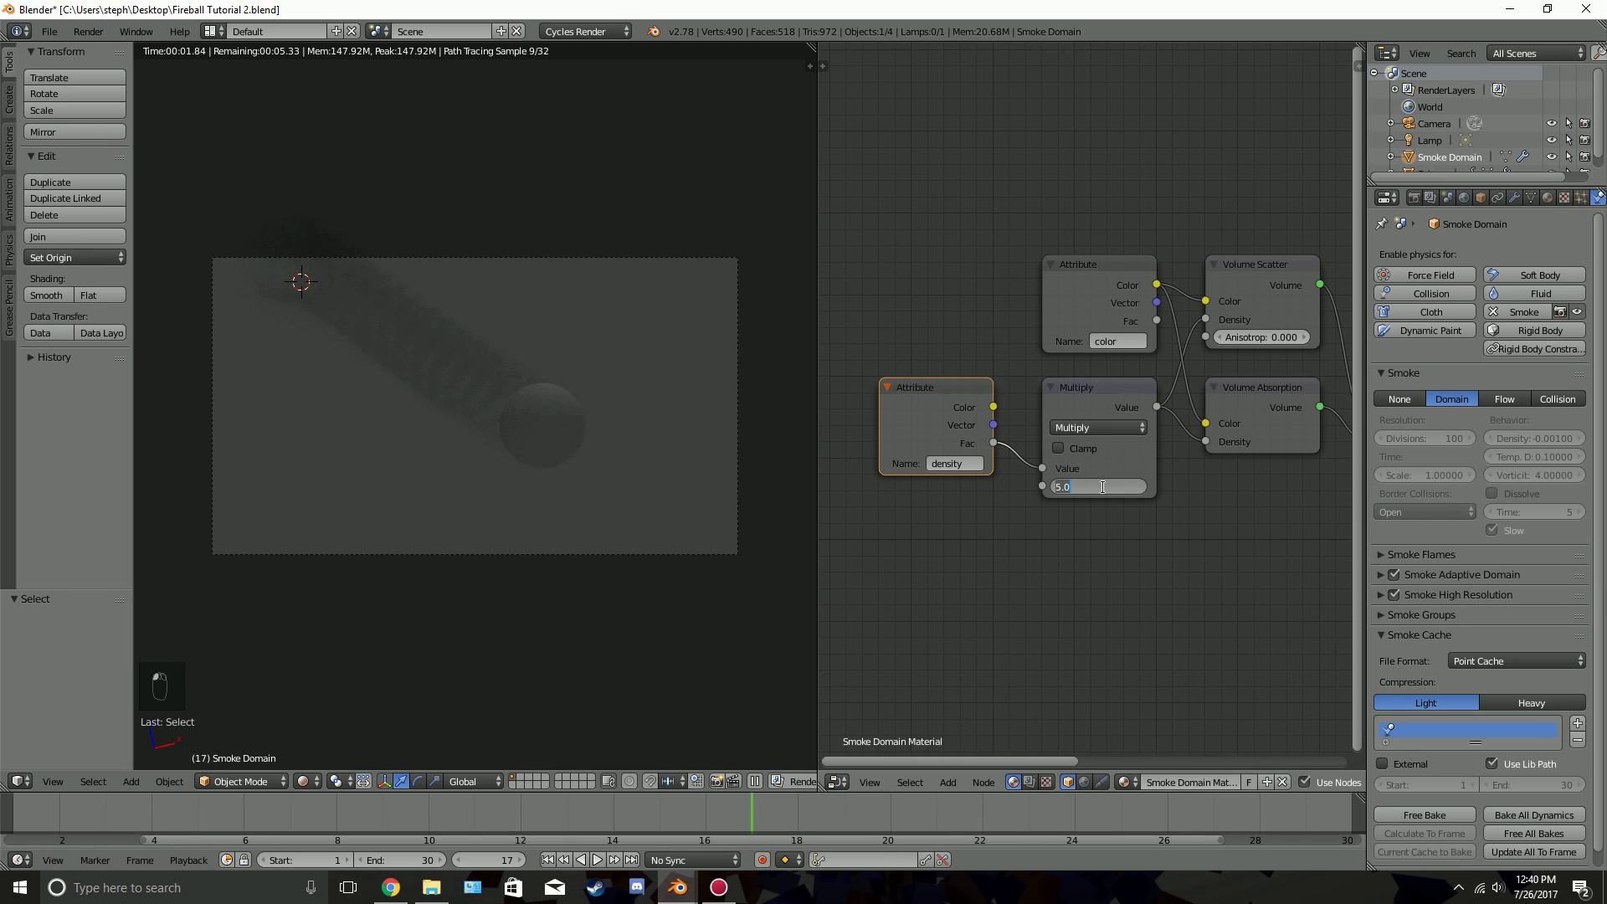
type("7")
key("Return")
Select the color Attribute node, collapse the Smoke Cache settings and expand Smoke Flames to inspect the smoke colour option
scroll(1538, 422, "down", 1)
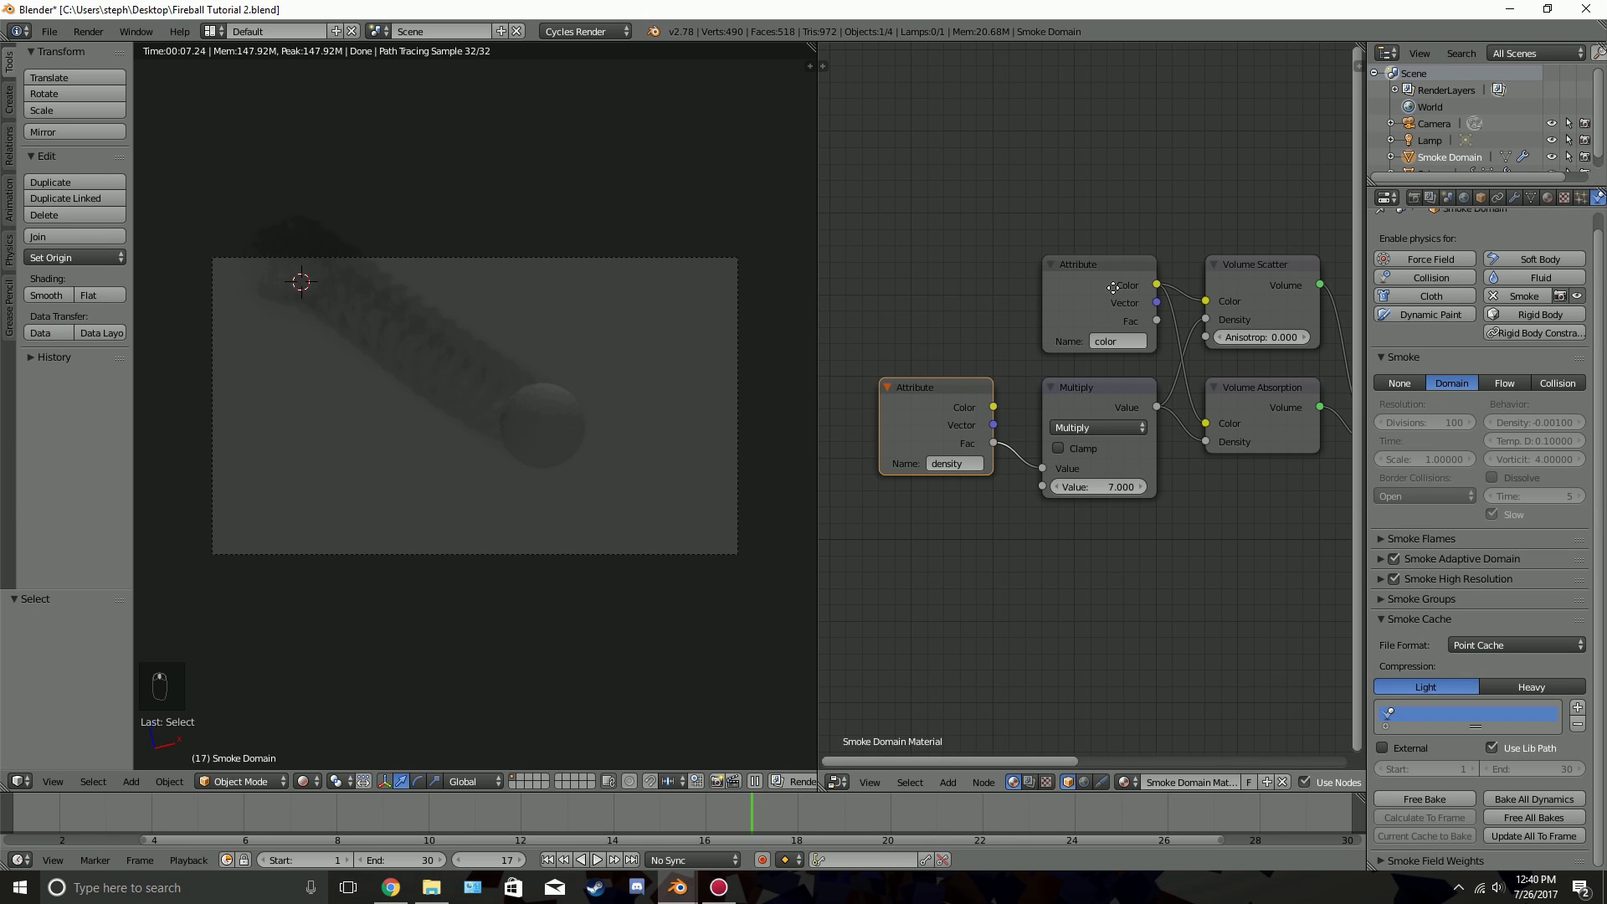
middle_click_drag(1113, 288, 974, 302)
left_click(976, 305)
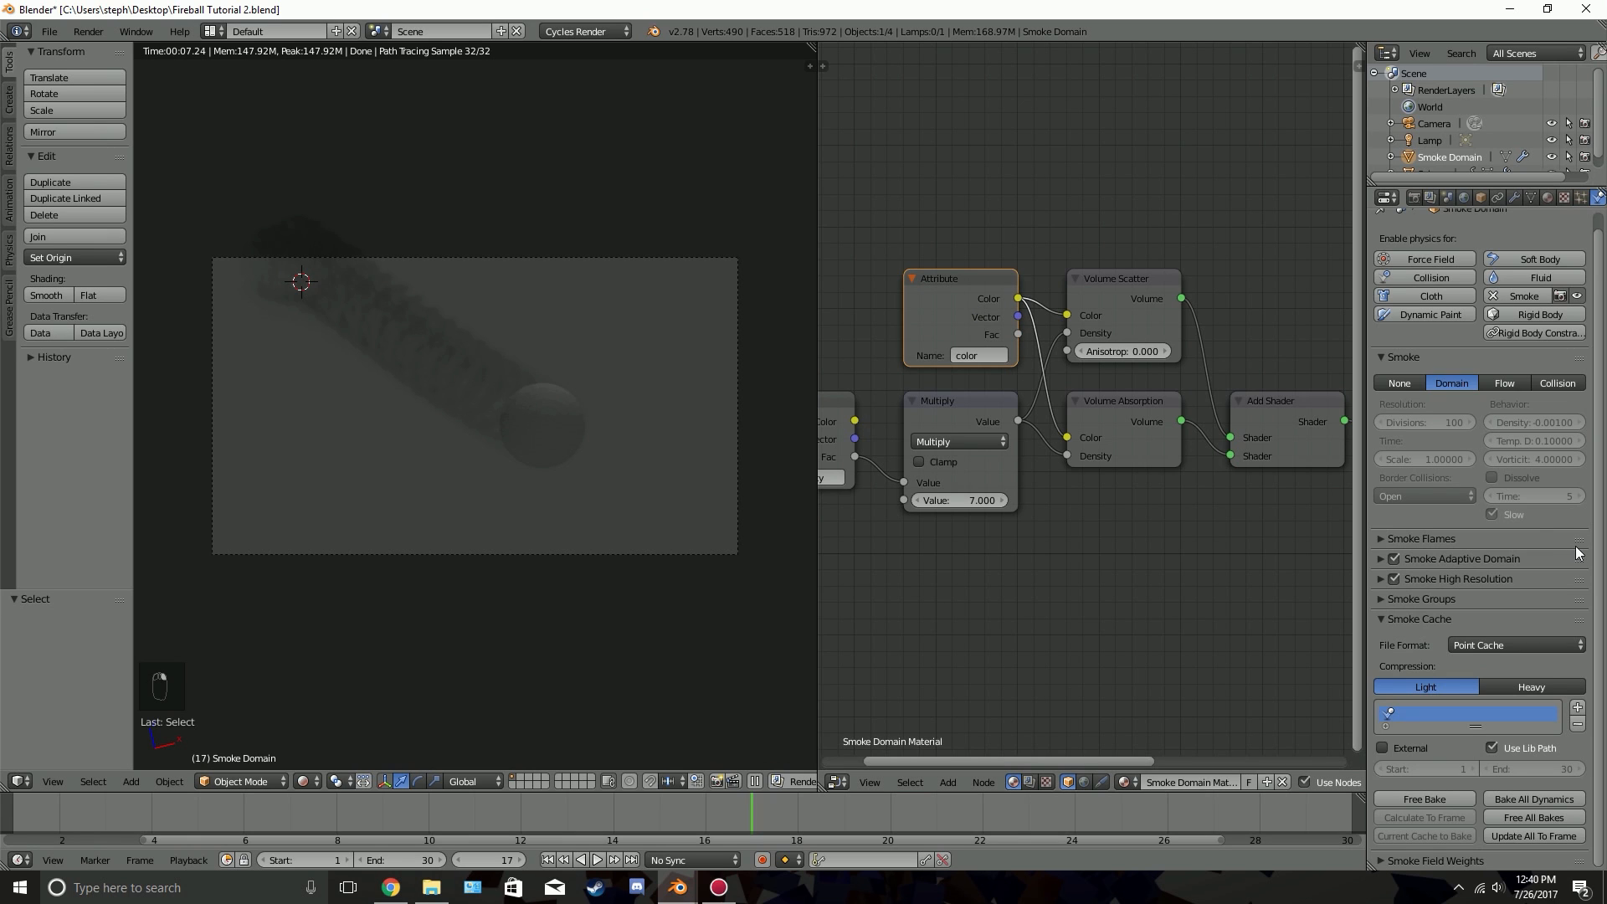
left_click(1422, 618)
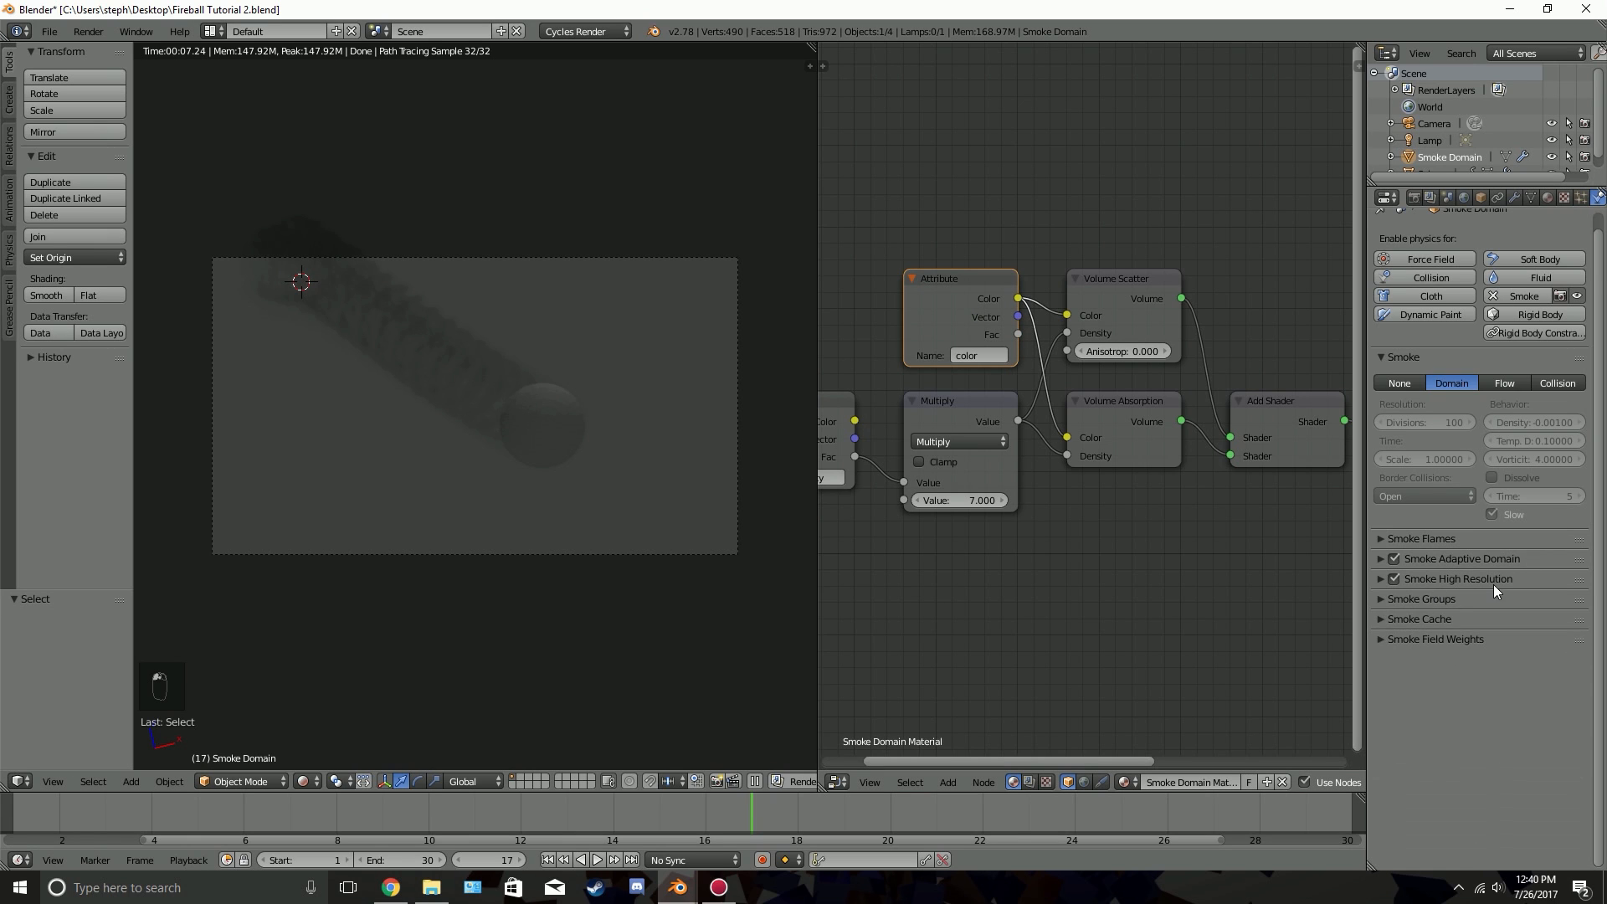
left_click(1484, 556)
left_click(1470, 566)
left_click(1482, 541)
left_click(1482, 541)
left_click(1492, 542)
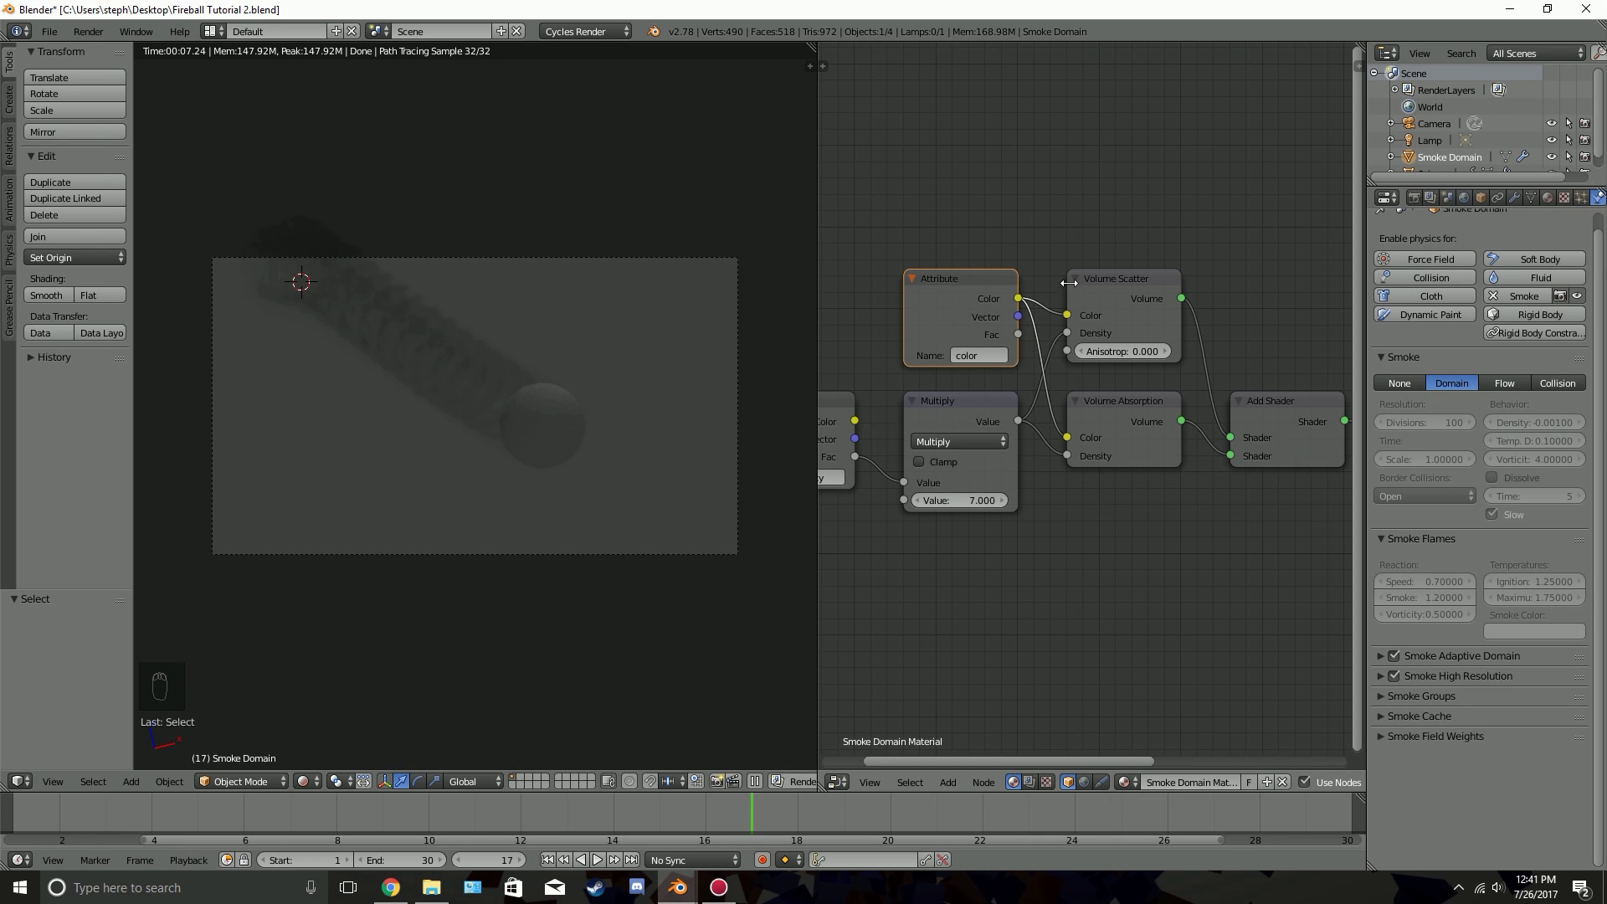
Try blue Volume Scatter and Volume Absorption colours with the color attribute unlinked, and relink the attribute to both shaders
right_click_drag(1048, 288, 1050, 339, "ctrl")
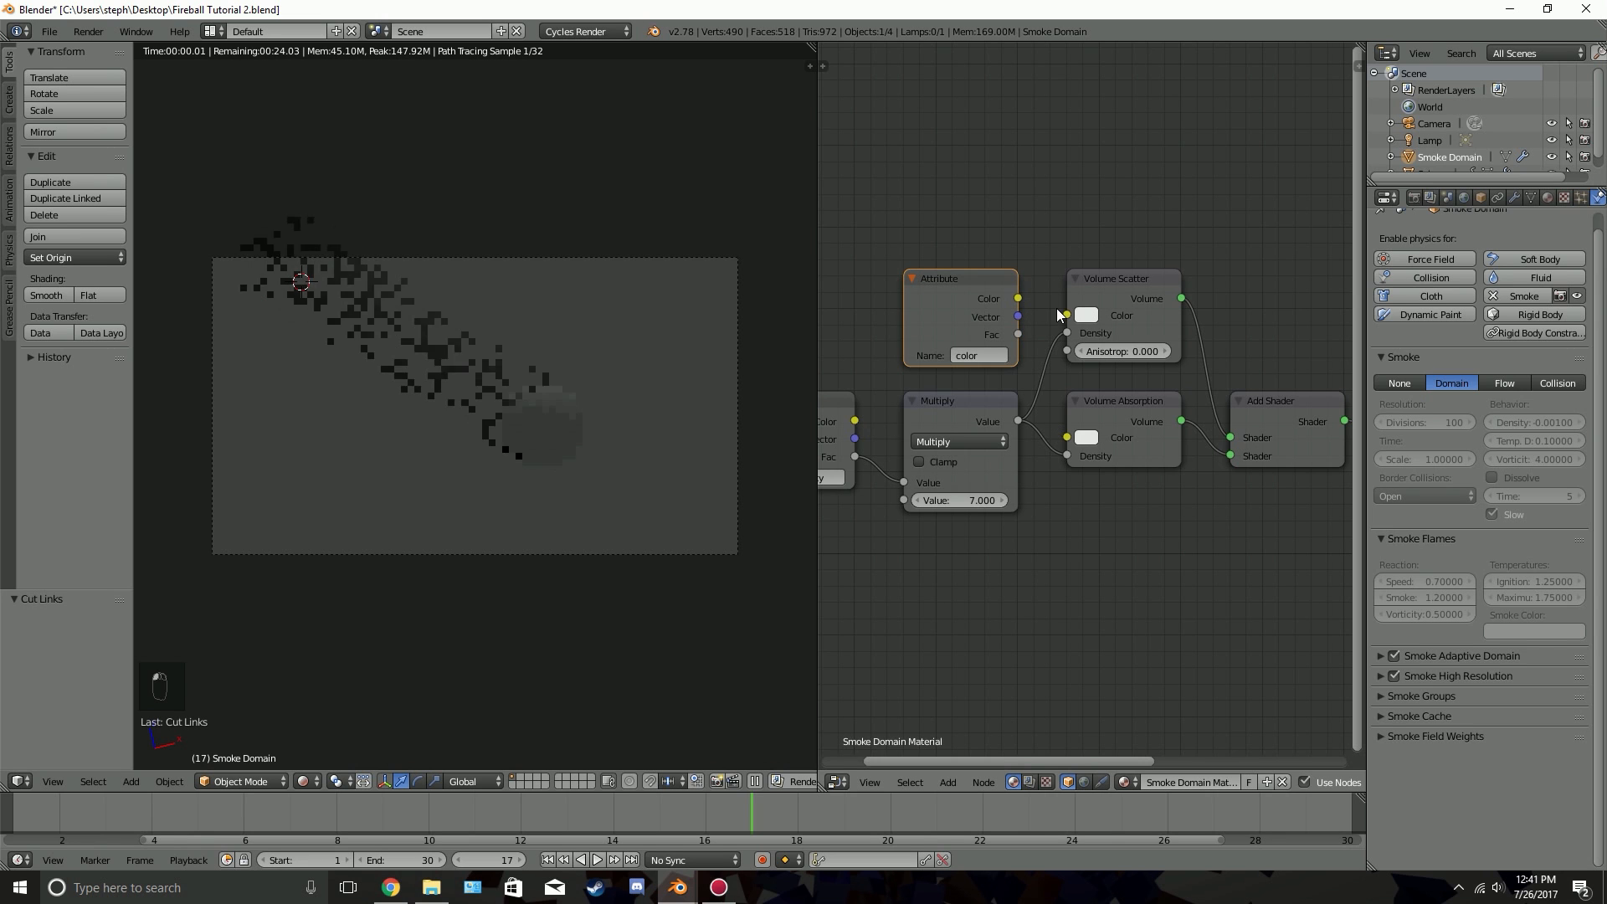
left_click(1088, 316)
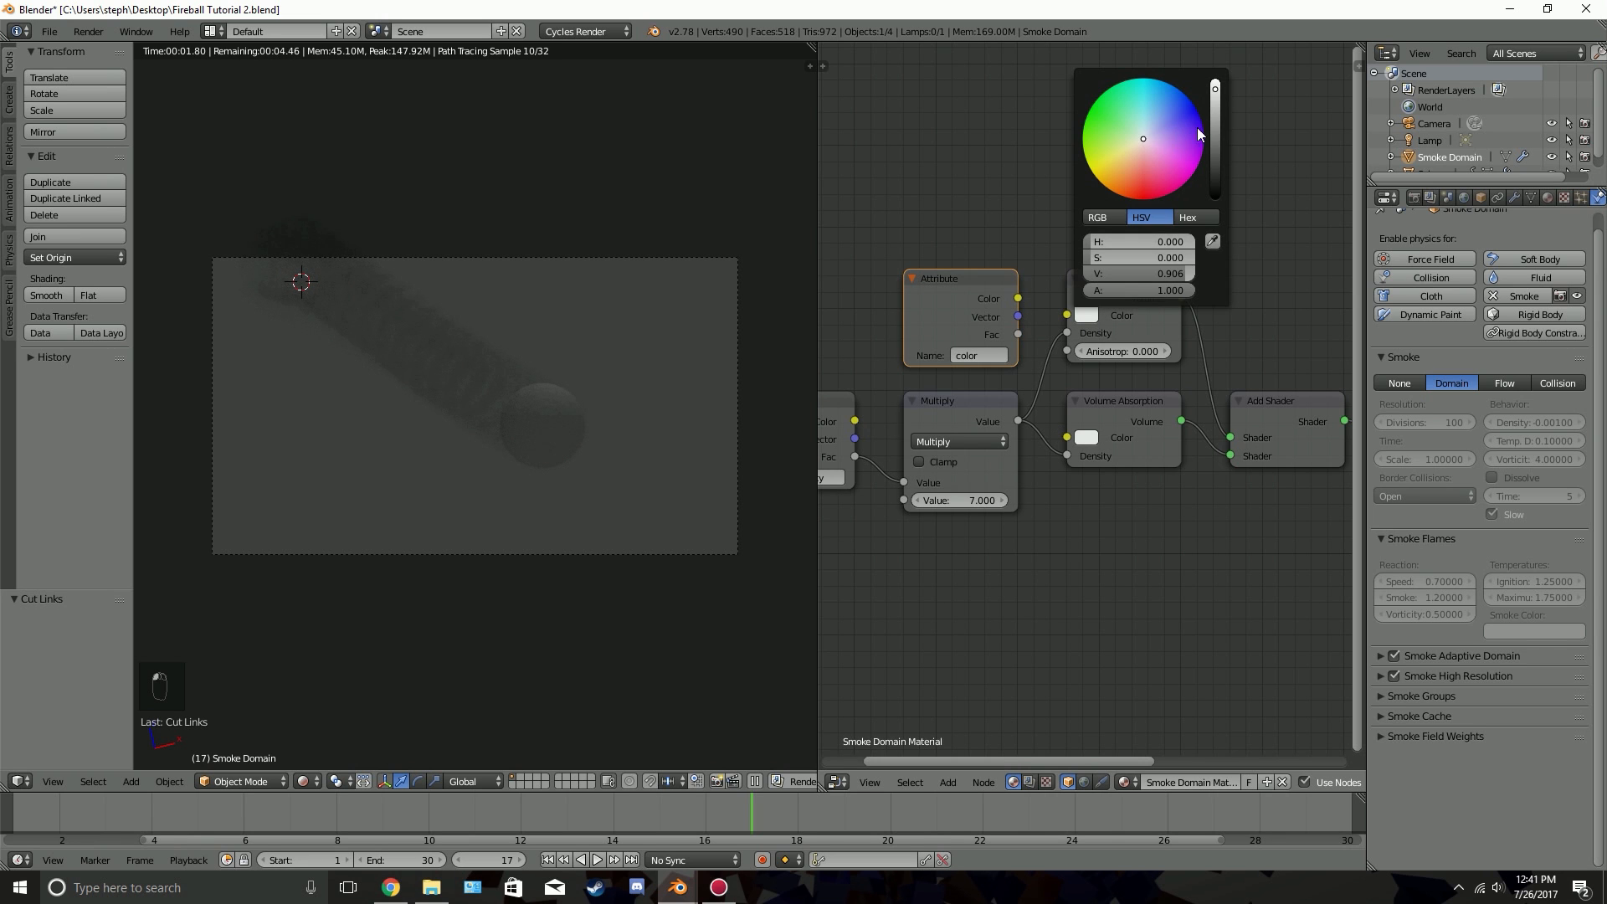
left_click_drag(1198, 123, 1191, 99)
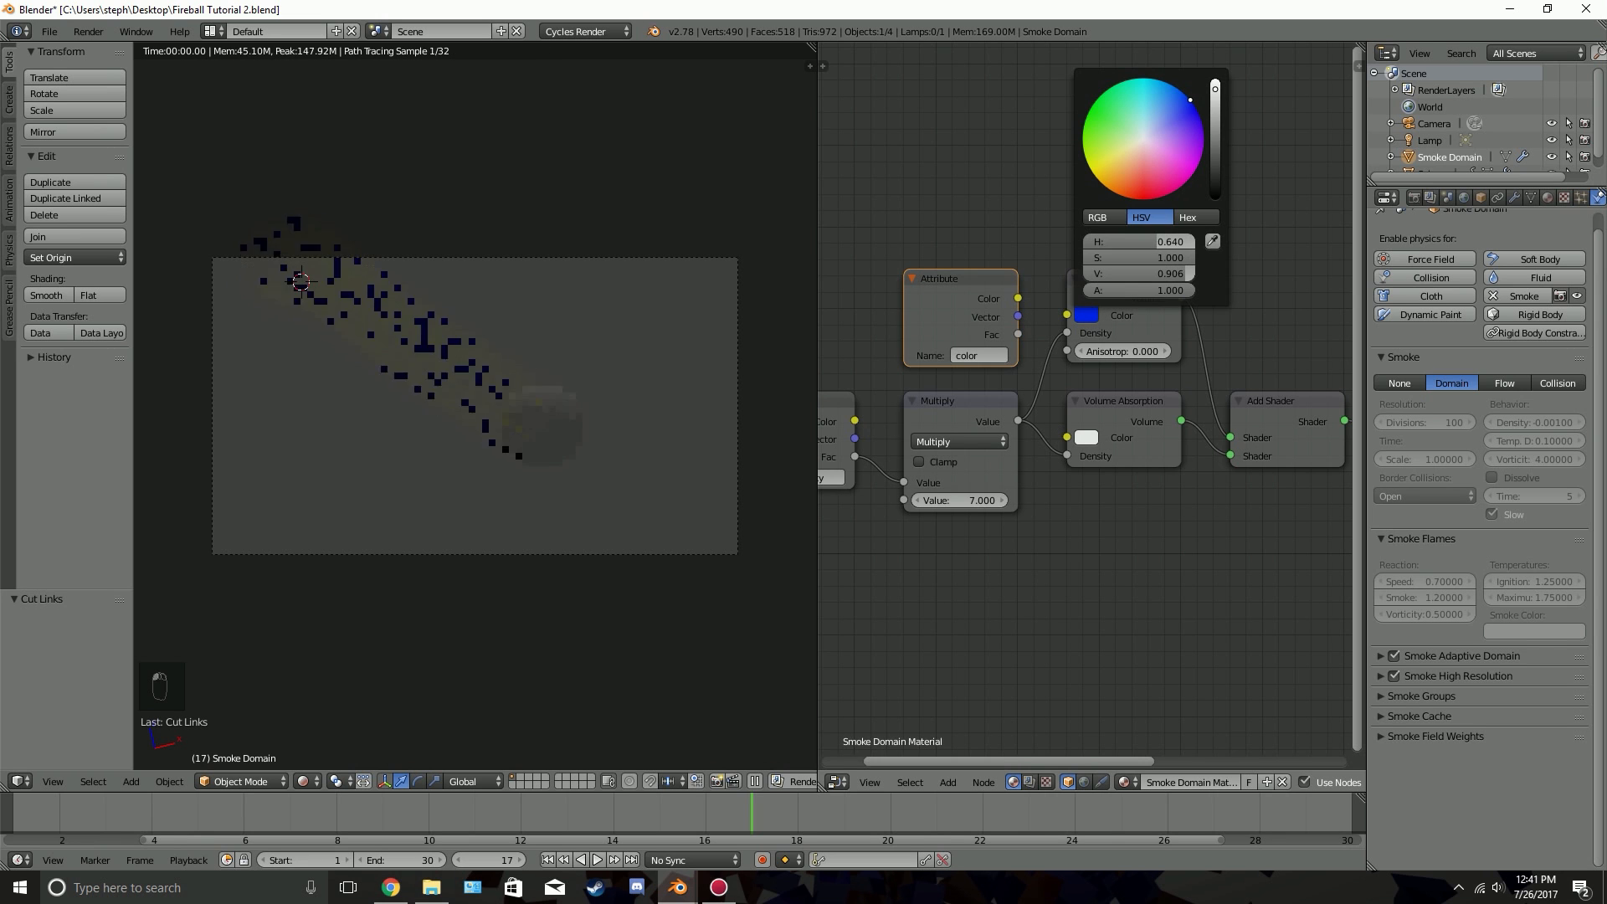
left_click(1091, 438)
left_click(1091, 438)
left_click(1195, 231)
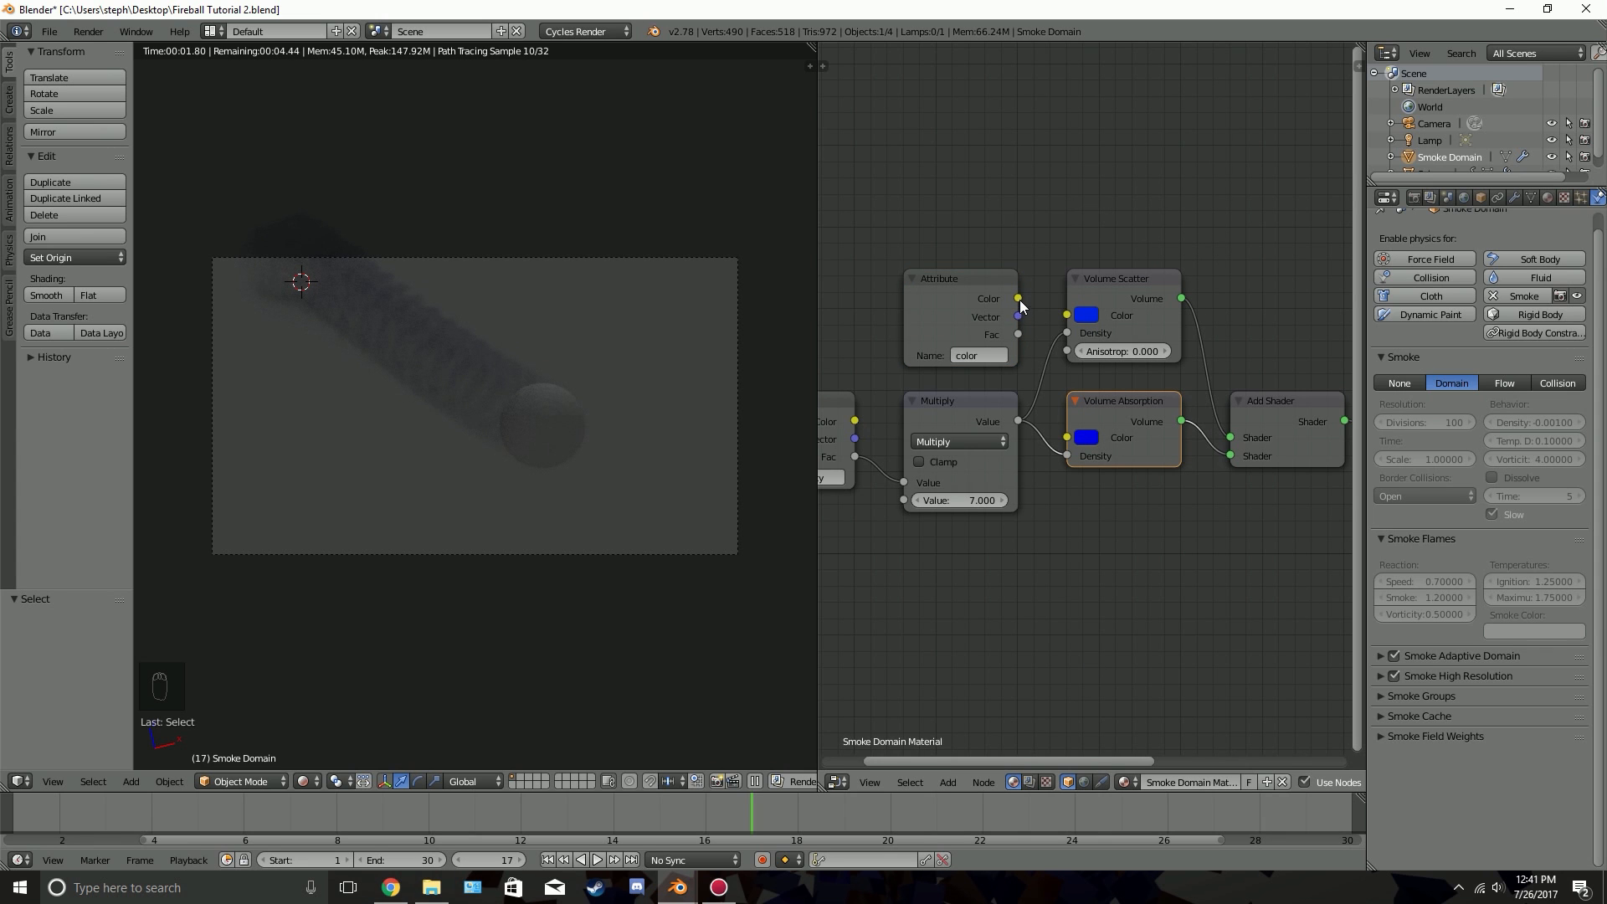
left_click_drag(1019, 299, 1068, 438)
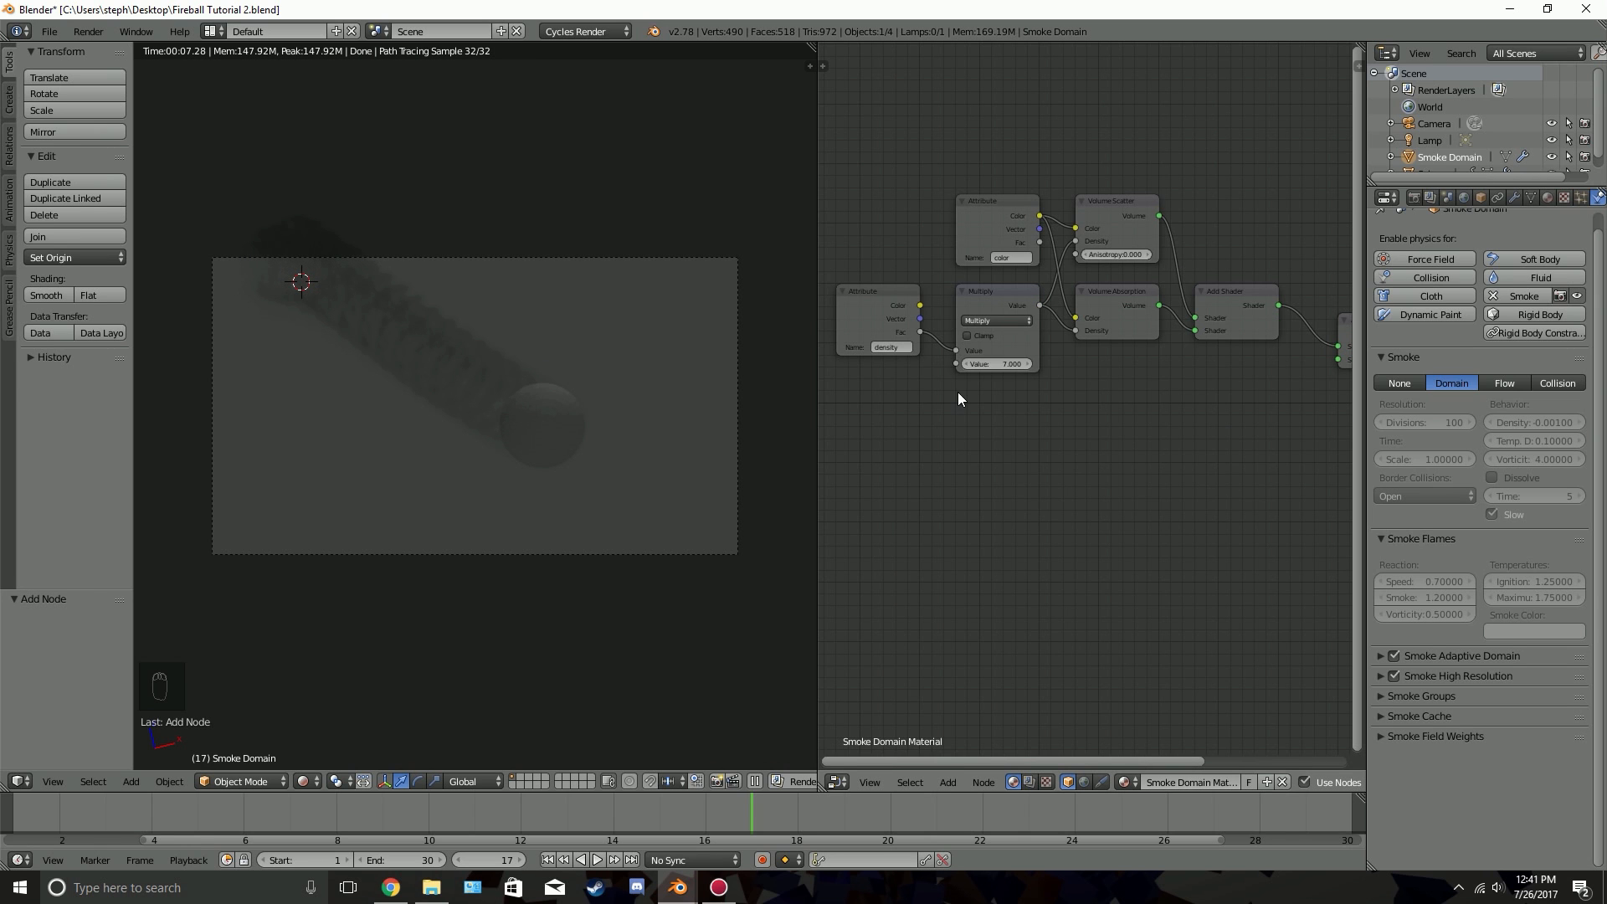
Duplicate the density Attribute node, place the copy below it and set its attribute name to flame
scroll(958, 392, "down", 1)
left_click(899, 318)
scroll(900, 318, "up", 1)
key("shift+d")
left_click(908, 469)
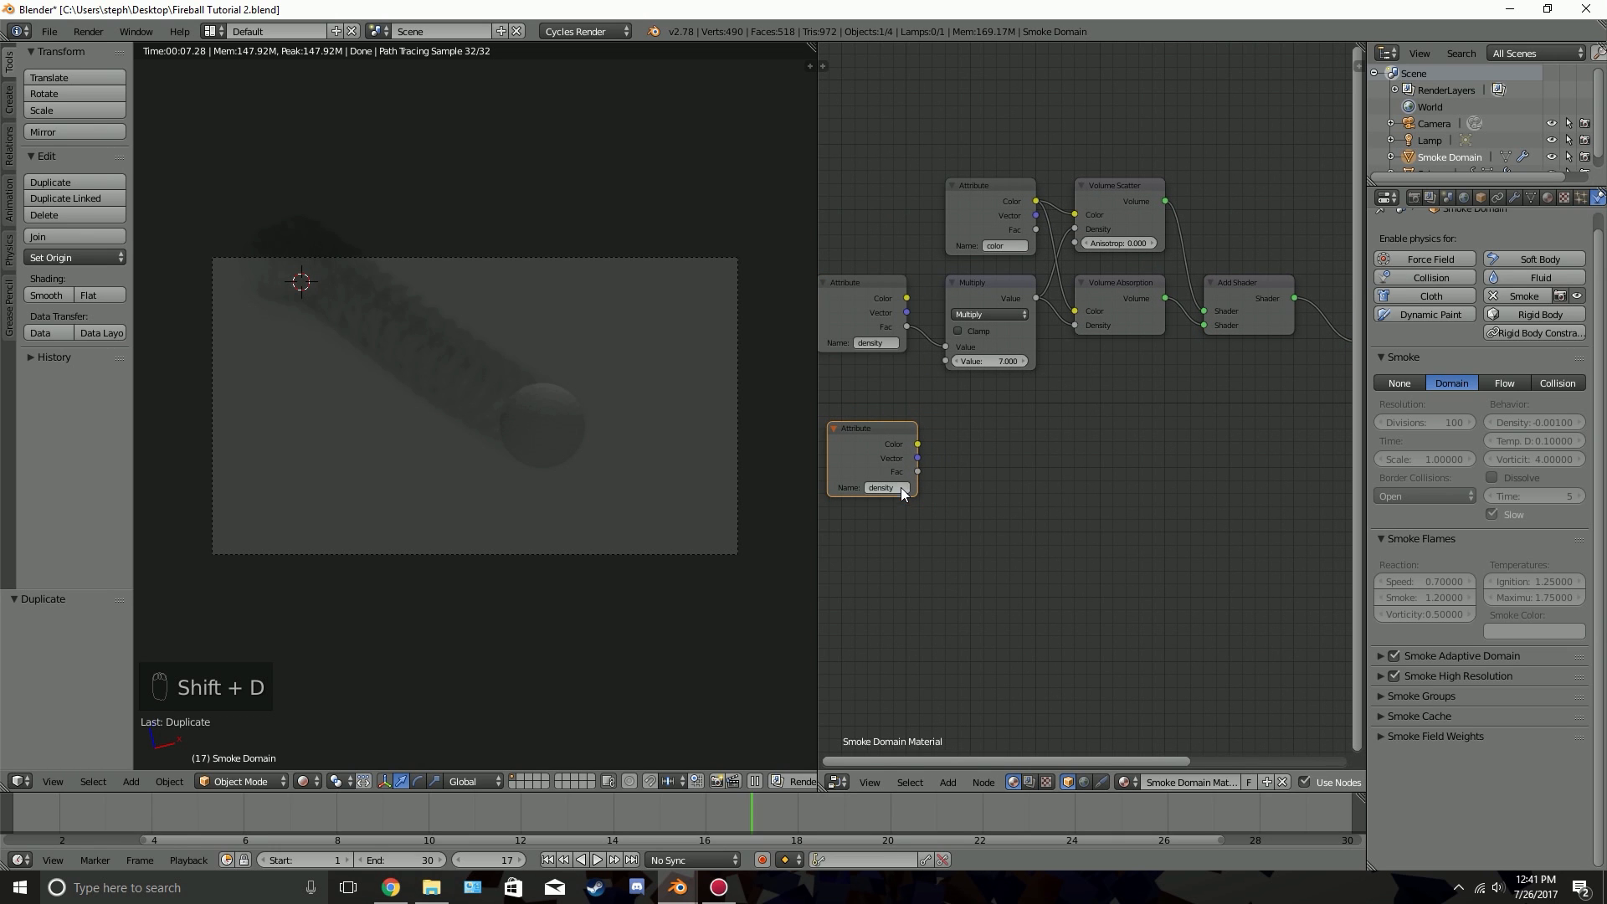
type("flame")
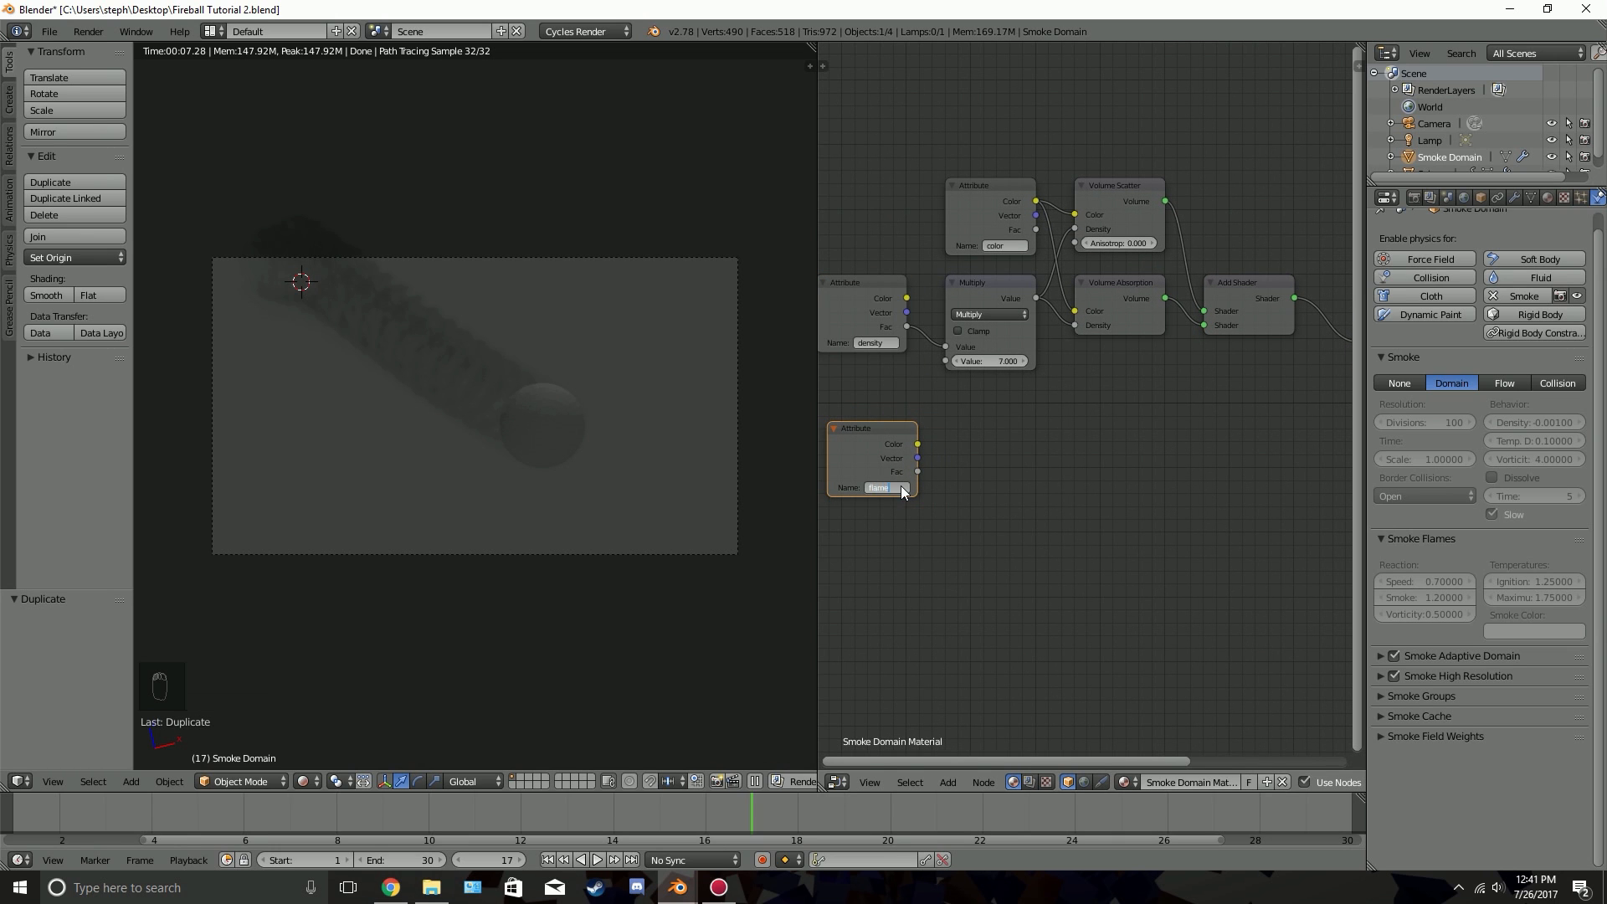
key("Return")
Add a ColorRamp node to the right of the flame Attribute node and a Math node just below the ramp
scroll(939, 504, "up", 1)
middle_click_drag(939, 497, 1011, 427)
scroll(1193, 415, "down", 2)
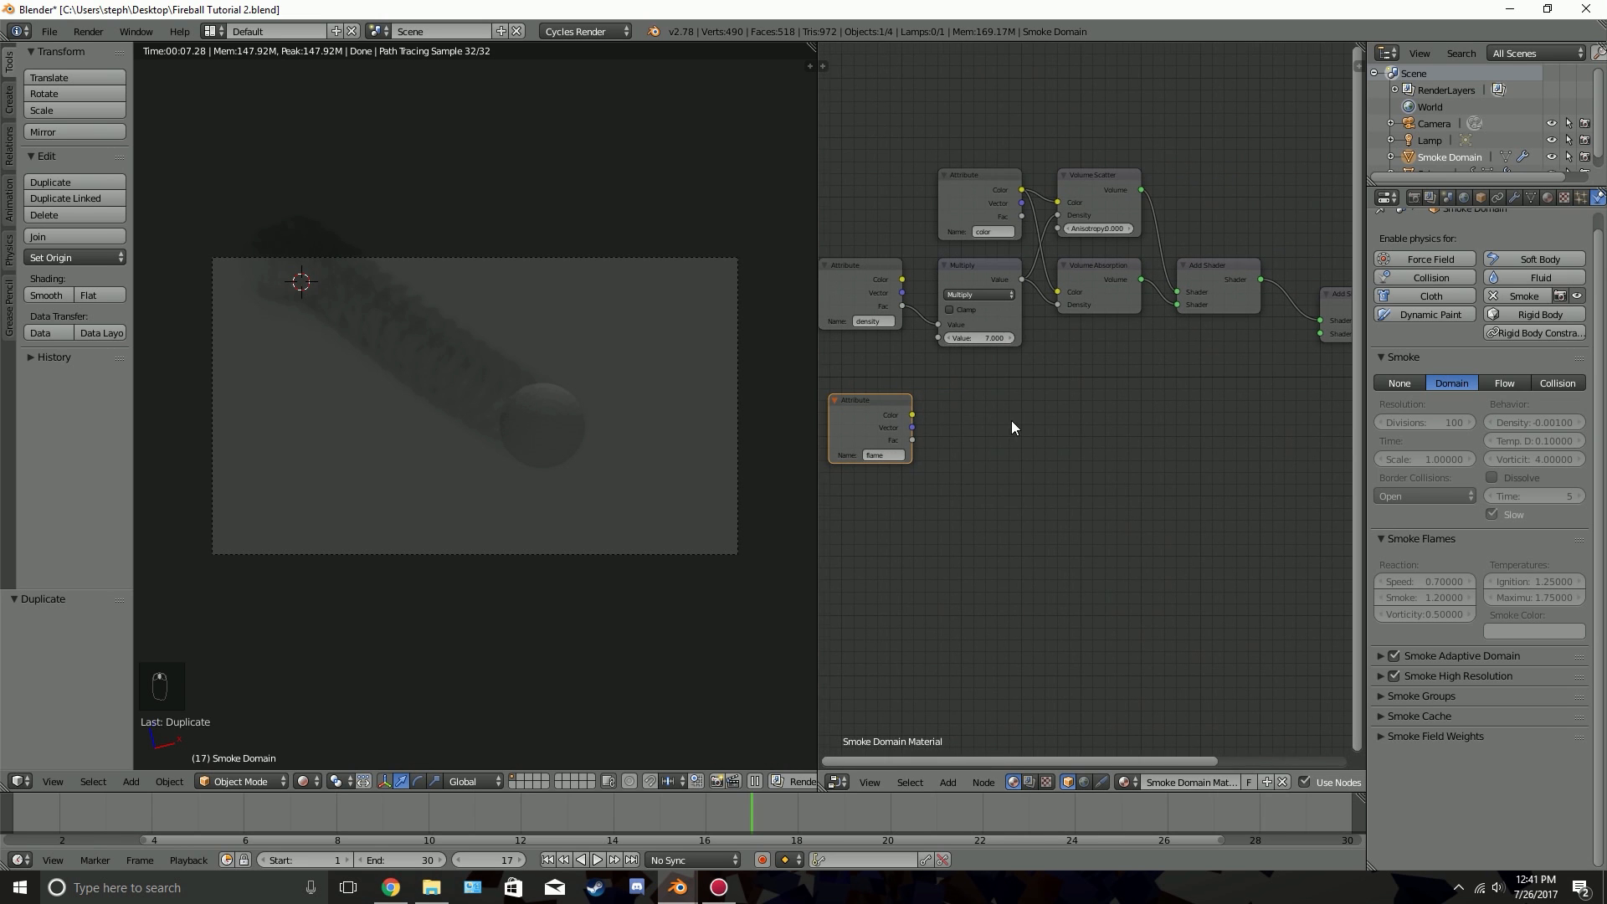
key("shift+a")
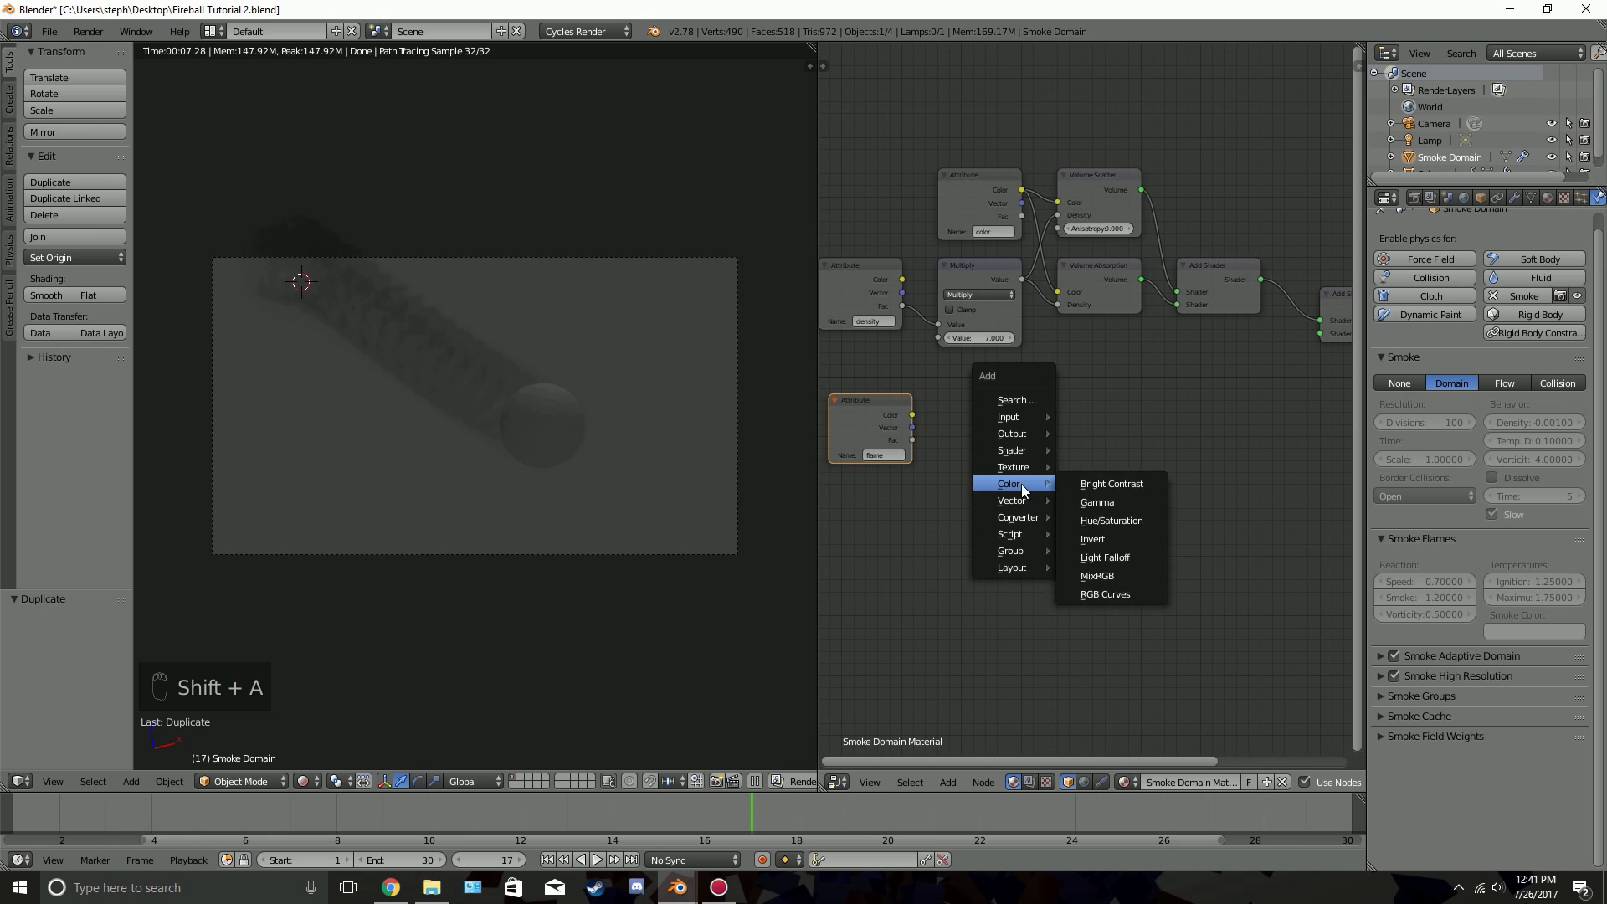
mouse_move(1019, 516)
left_click(1110, 534)
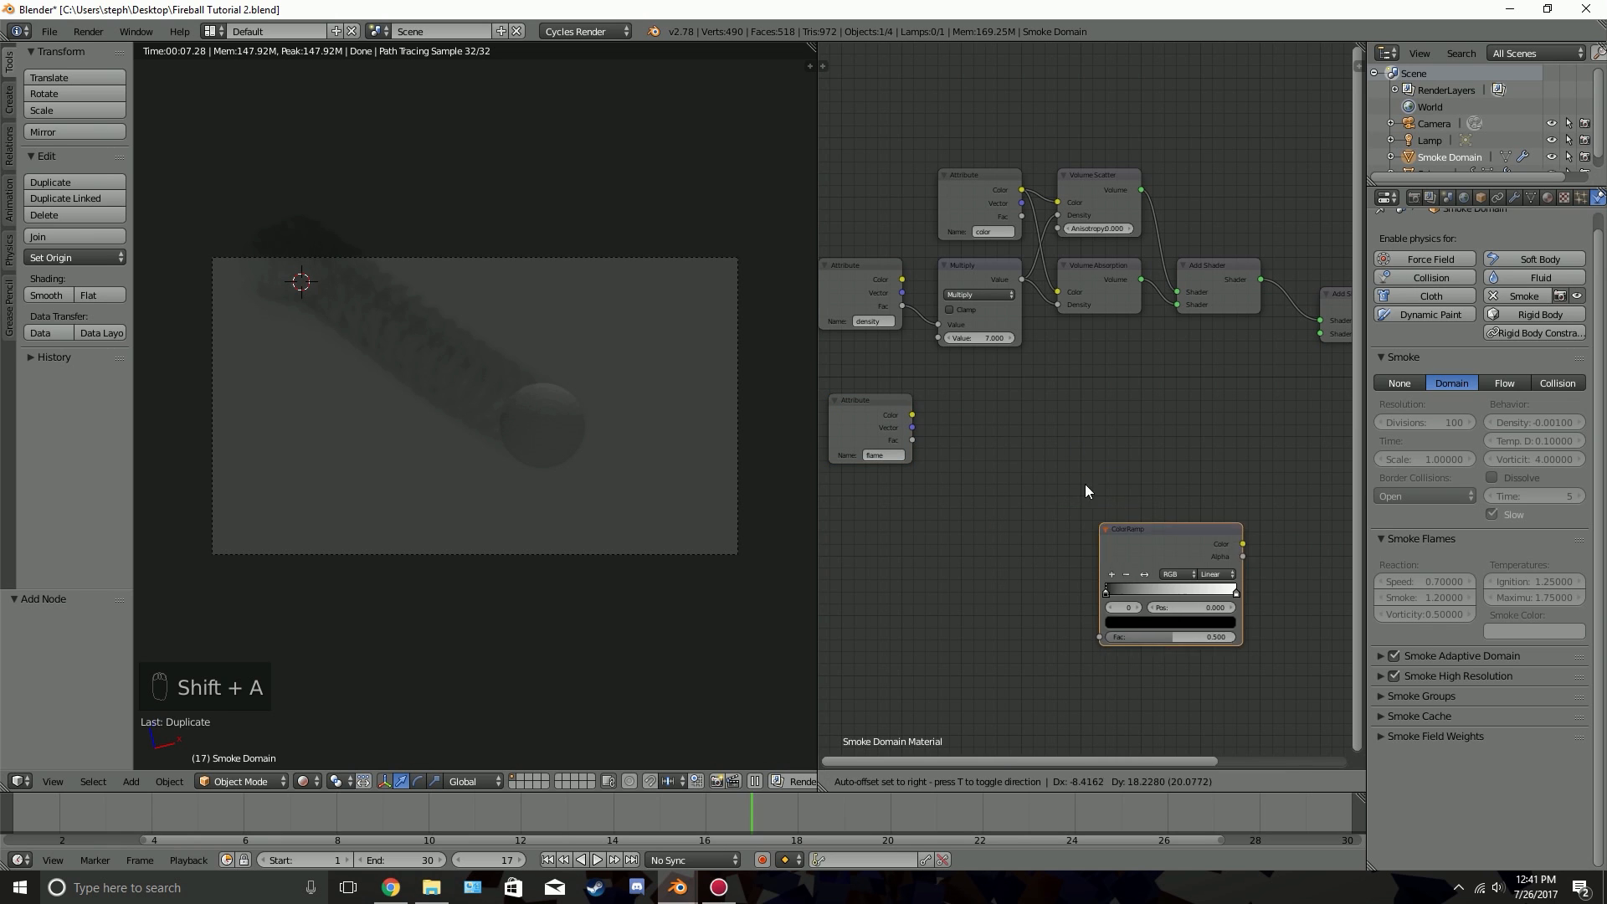
left_click(1025, 373)
key("shift+a")
mouse_move(980, 466)
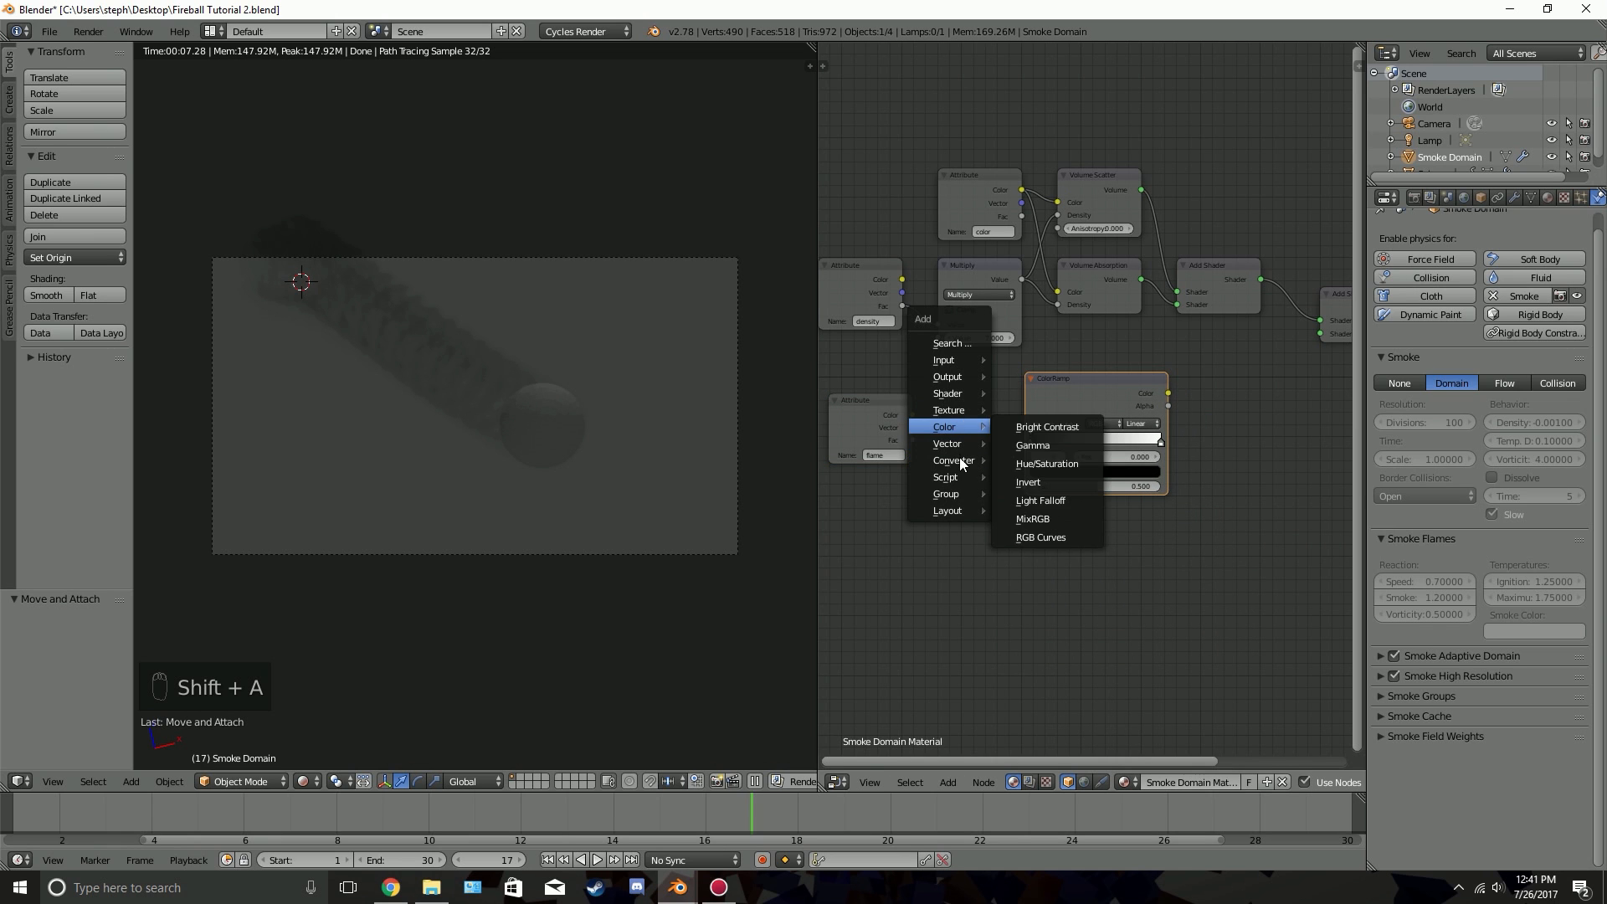
left_click(1023, 552)
left_click(1036, 501)
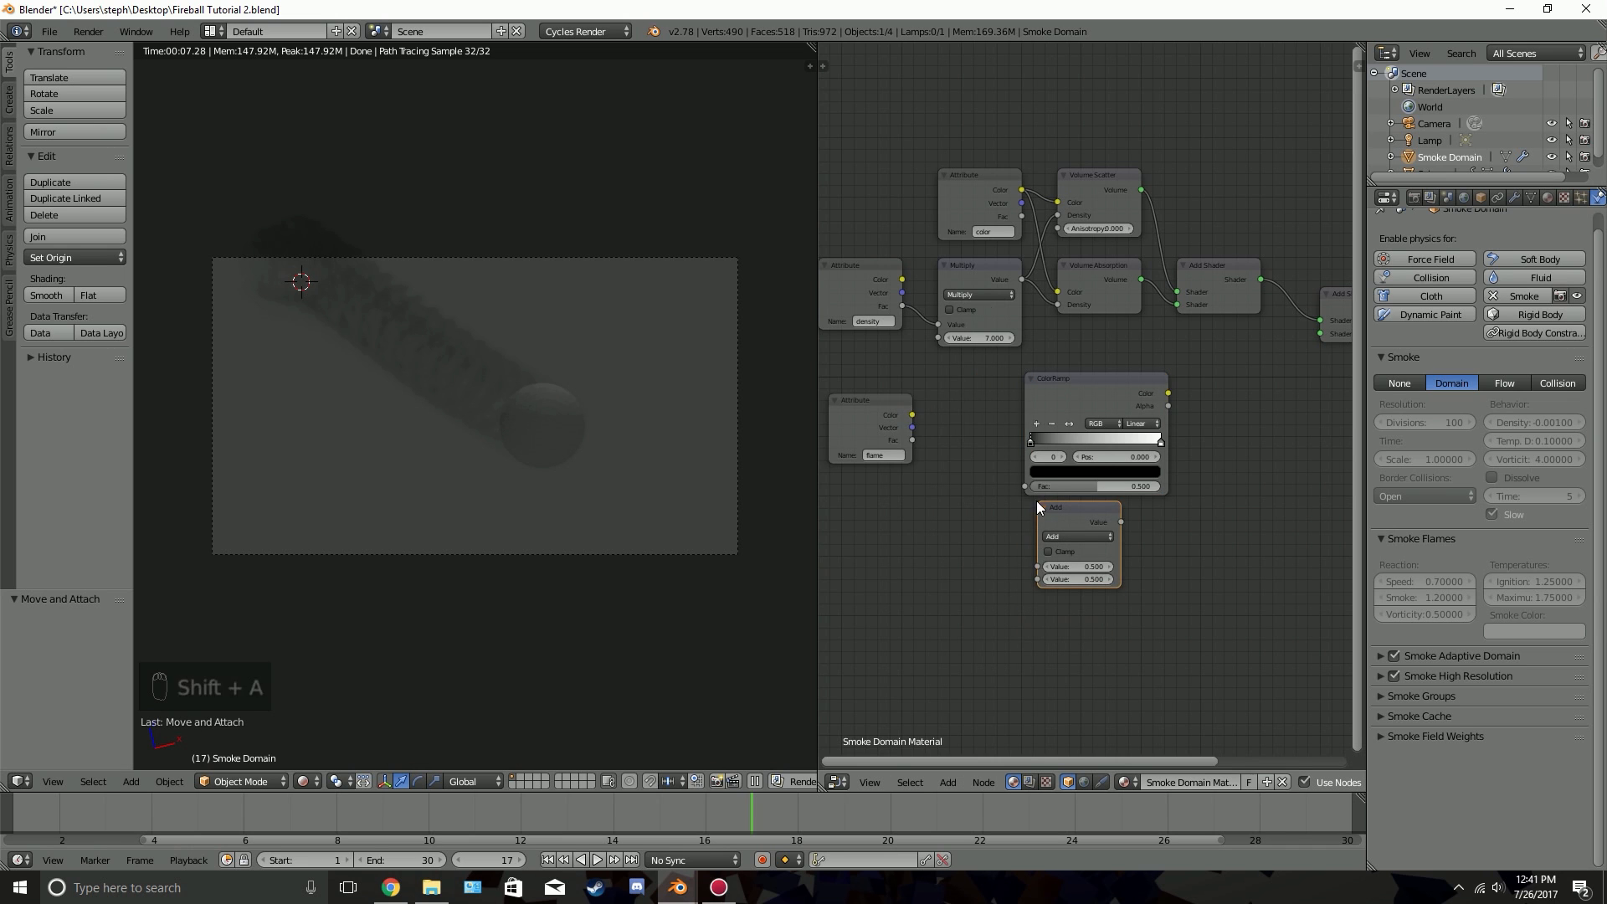
Add an Emission shader node to the right of the ColorRamp node
middle_click_drag(1140, 391, 1033, 395)
key("shift+a")
mouse_move(1086, 393)
mouse_move(1065, 327)
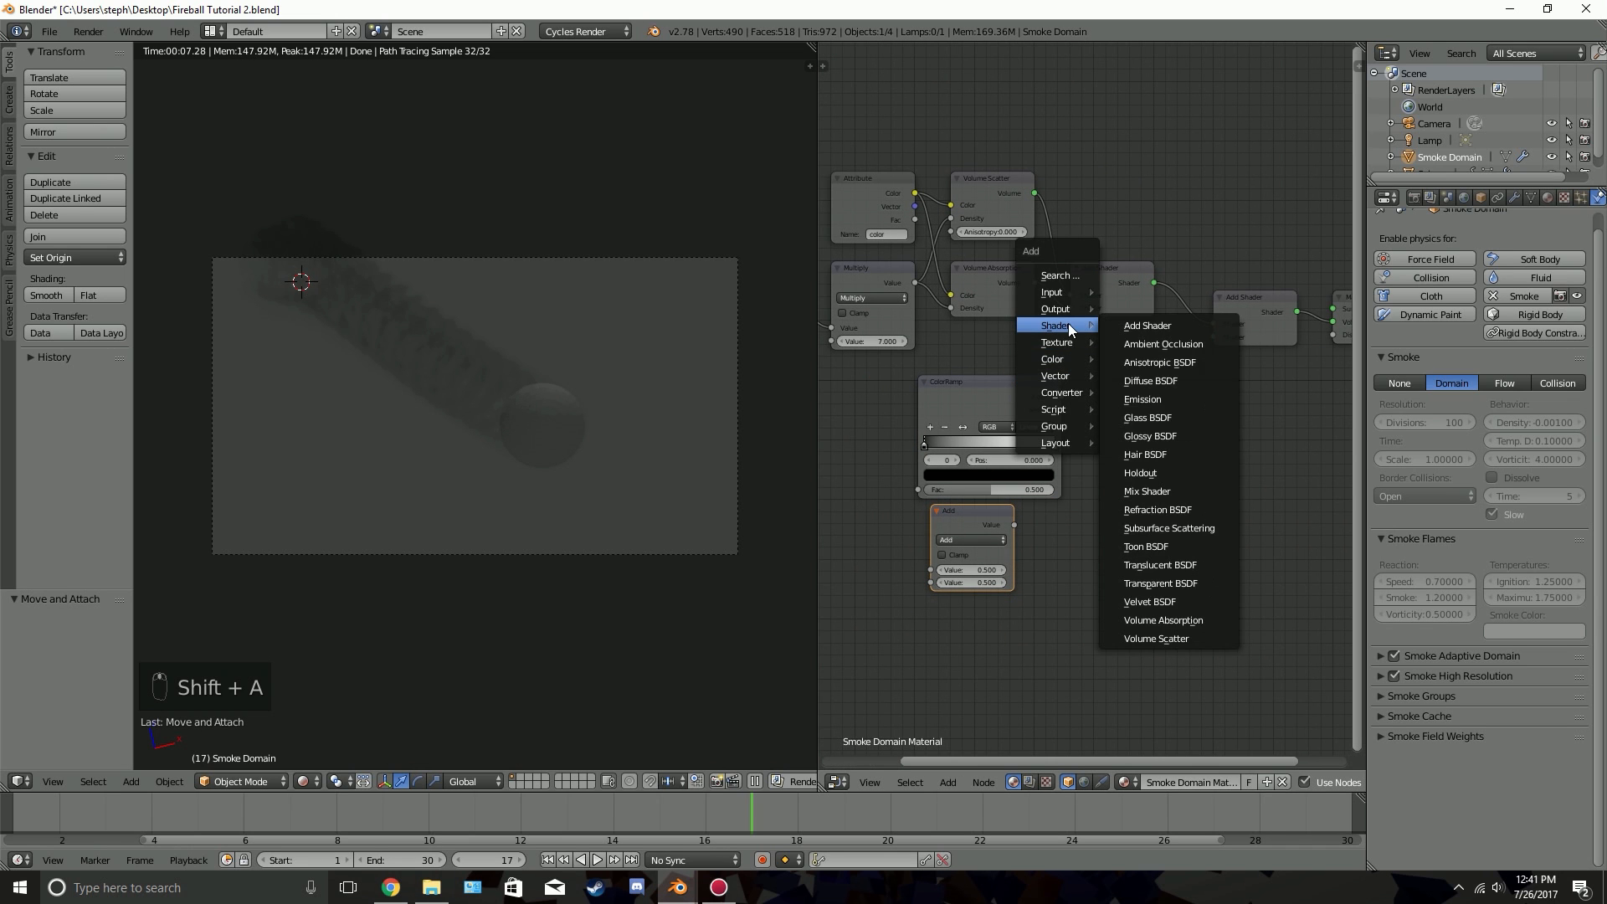
left_click(1157, 394)
left_click(1104, 396)
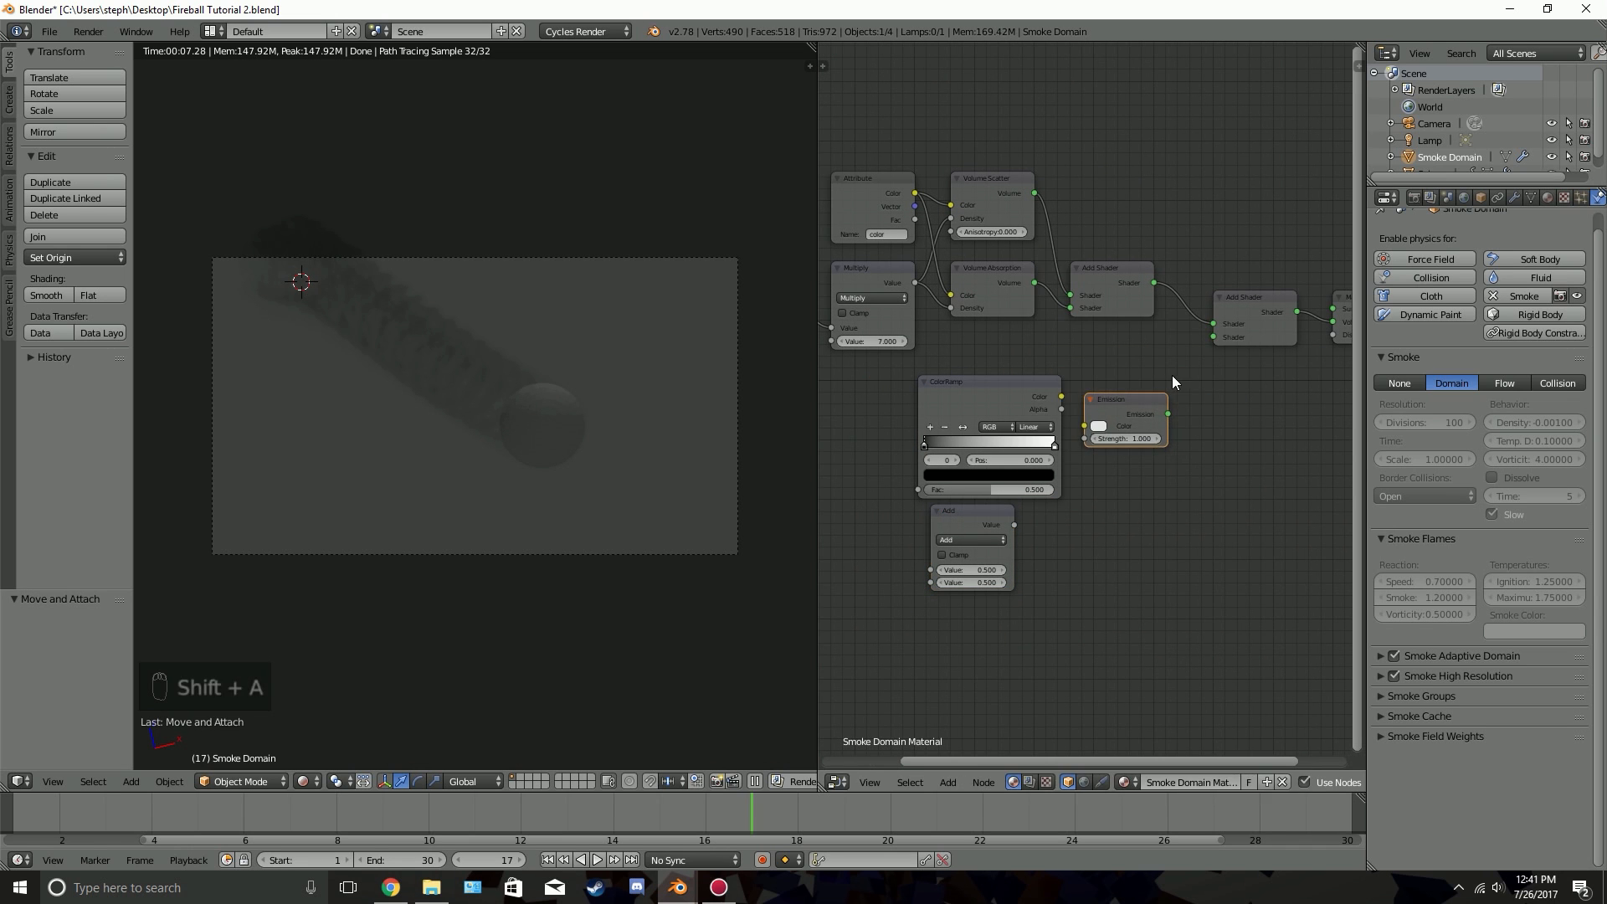
Link the Emission output to the free input of the final Add Shader and move the Emission node slightly up and right
scroll(1168, 378, "up", 2)
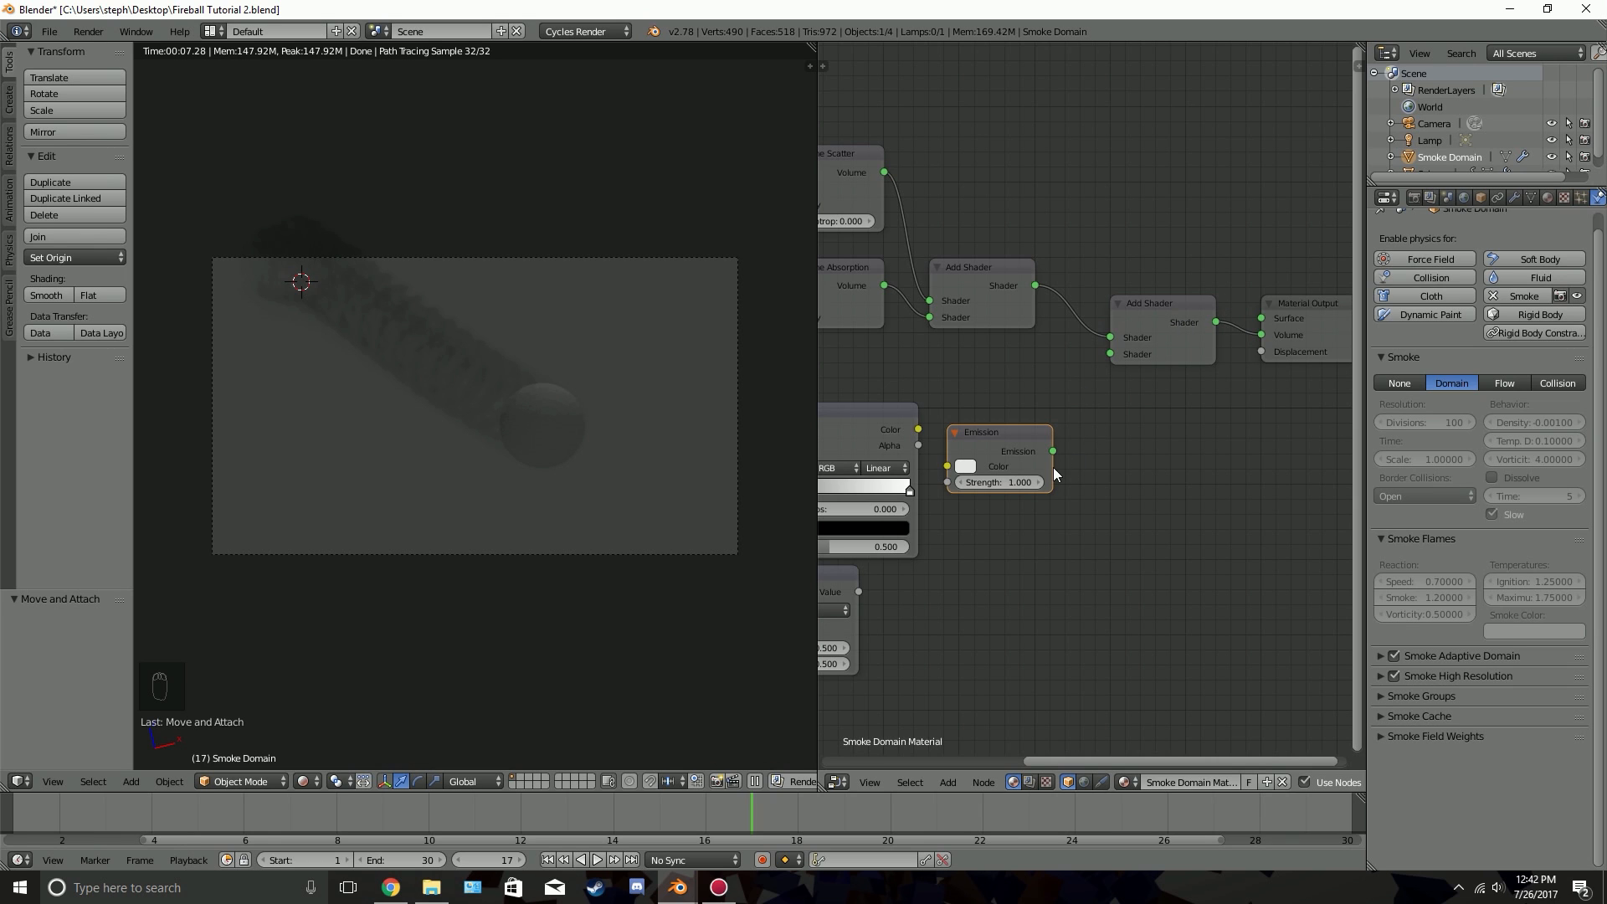
left_click_drag(1054, 451, 1110, 353)
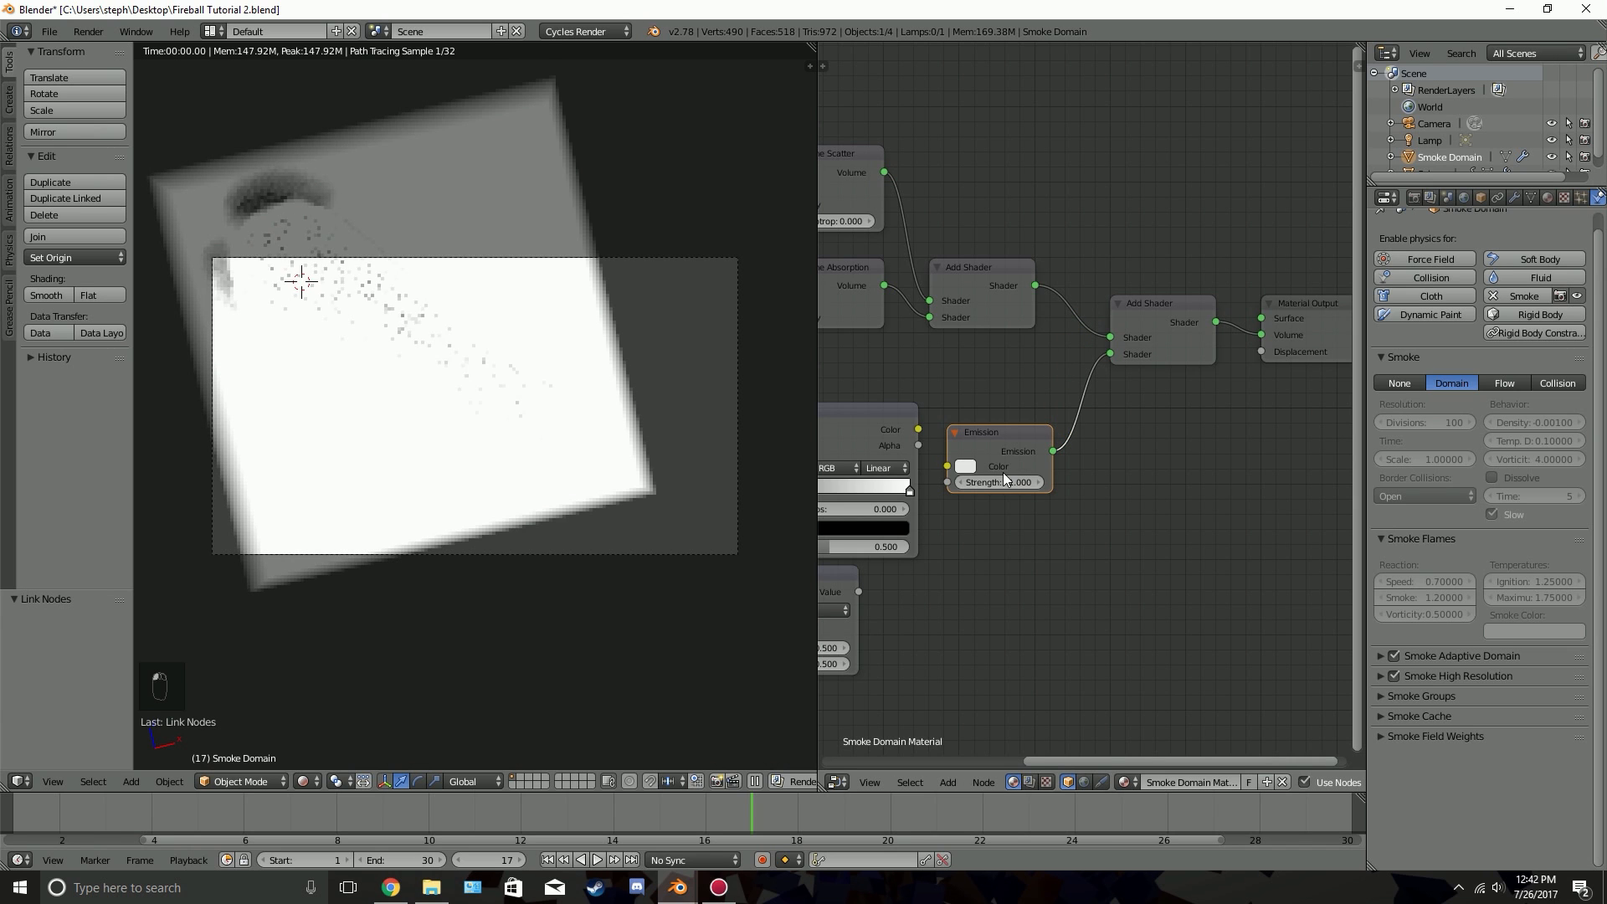
middle_click_drag(1017, 423, 1074, 410)
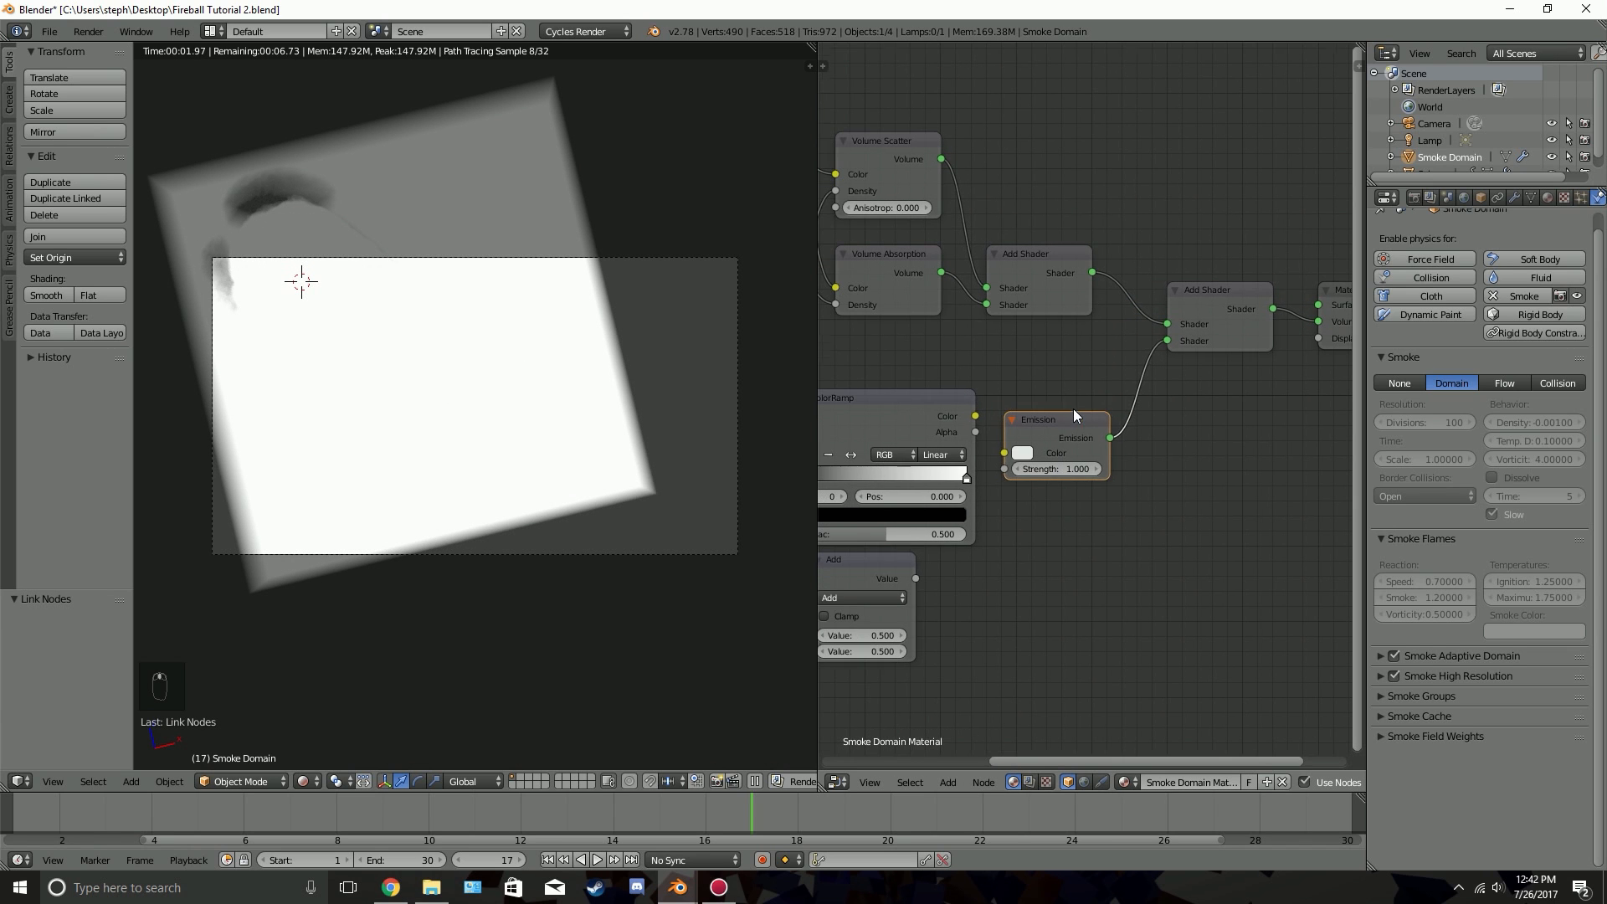
key("g")
left_click(1100, 394)
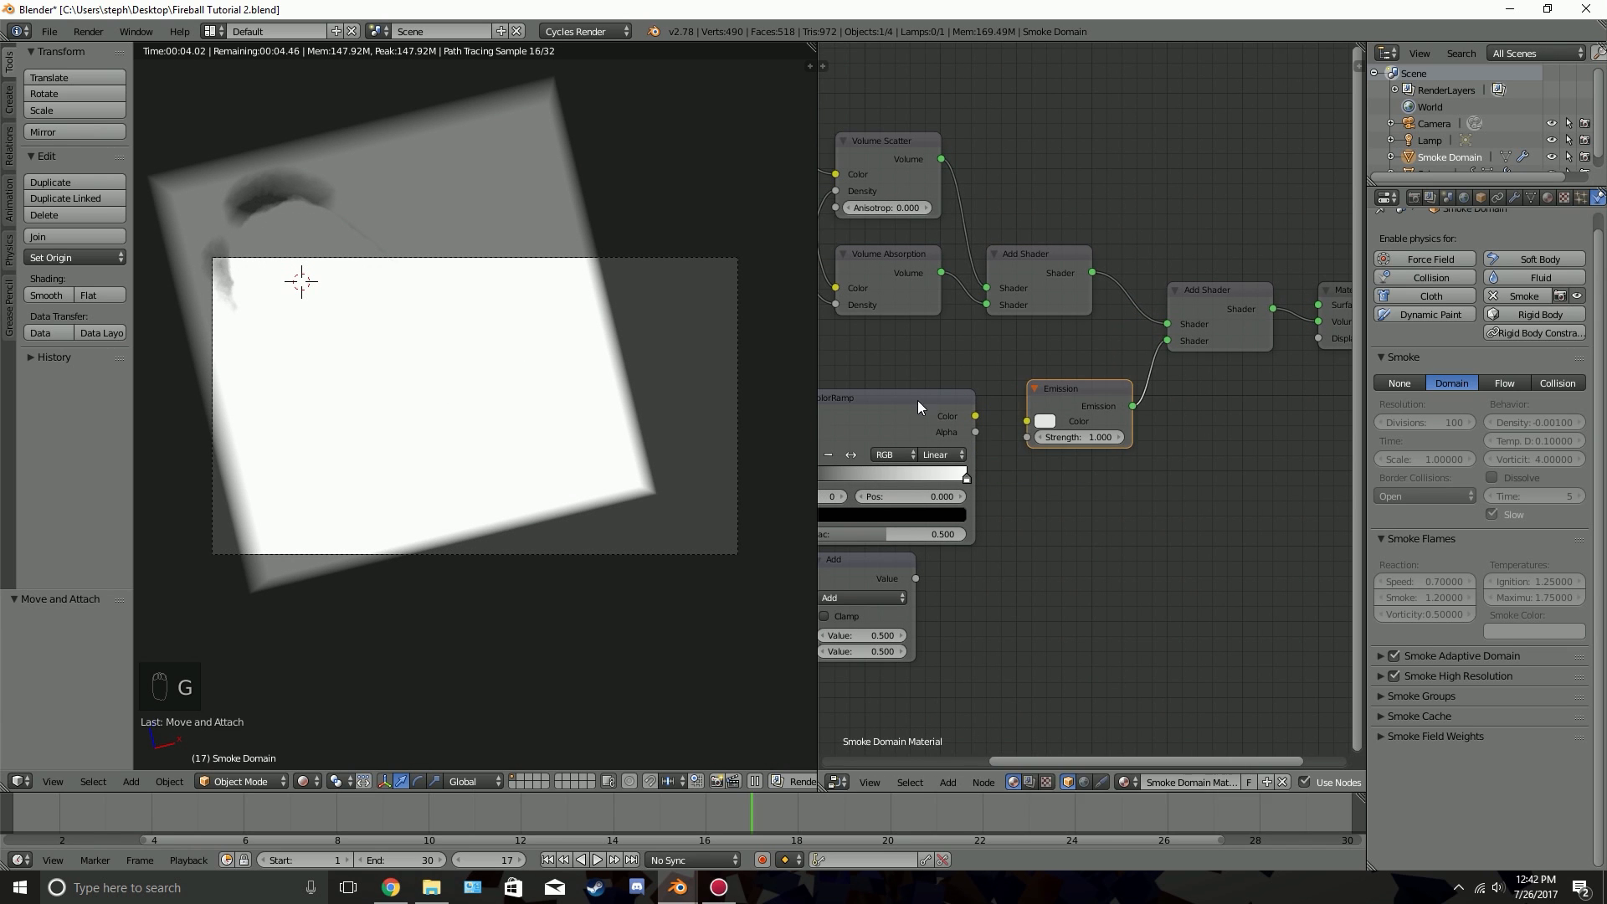
Link the flame attribute's Fac output to the ColorRamp's Fac and the ramp's Color output to the Emission colour
middle_click_drag(1018, 430, 1044, 377)
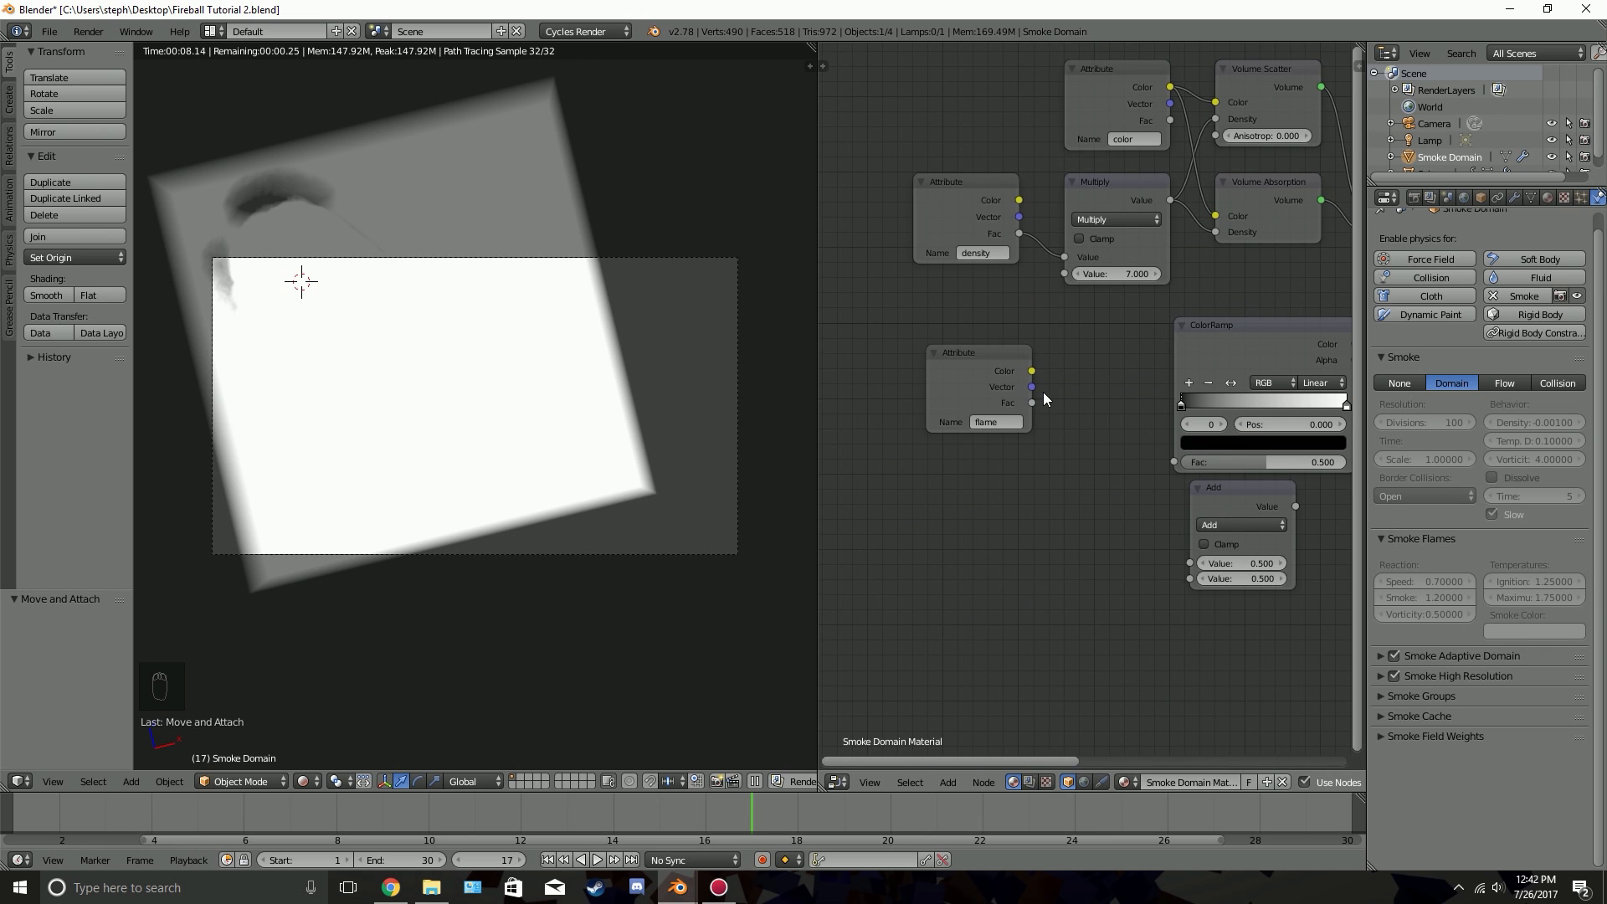
left_click_drag(1032, 403, 1112, 377)
left_click_drag(1129, 466, 1195, 461)
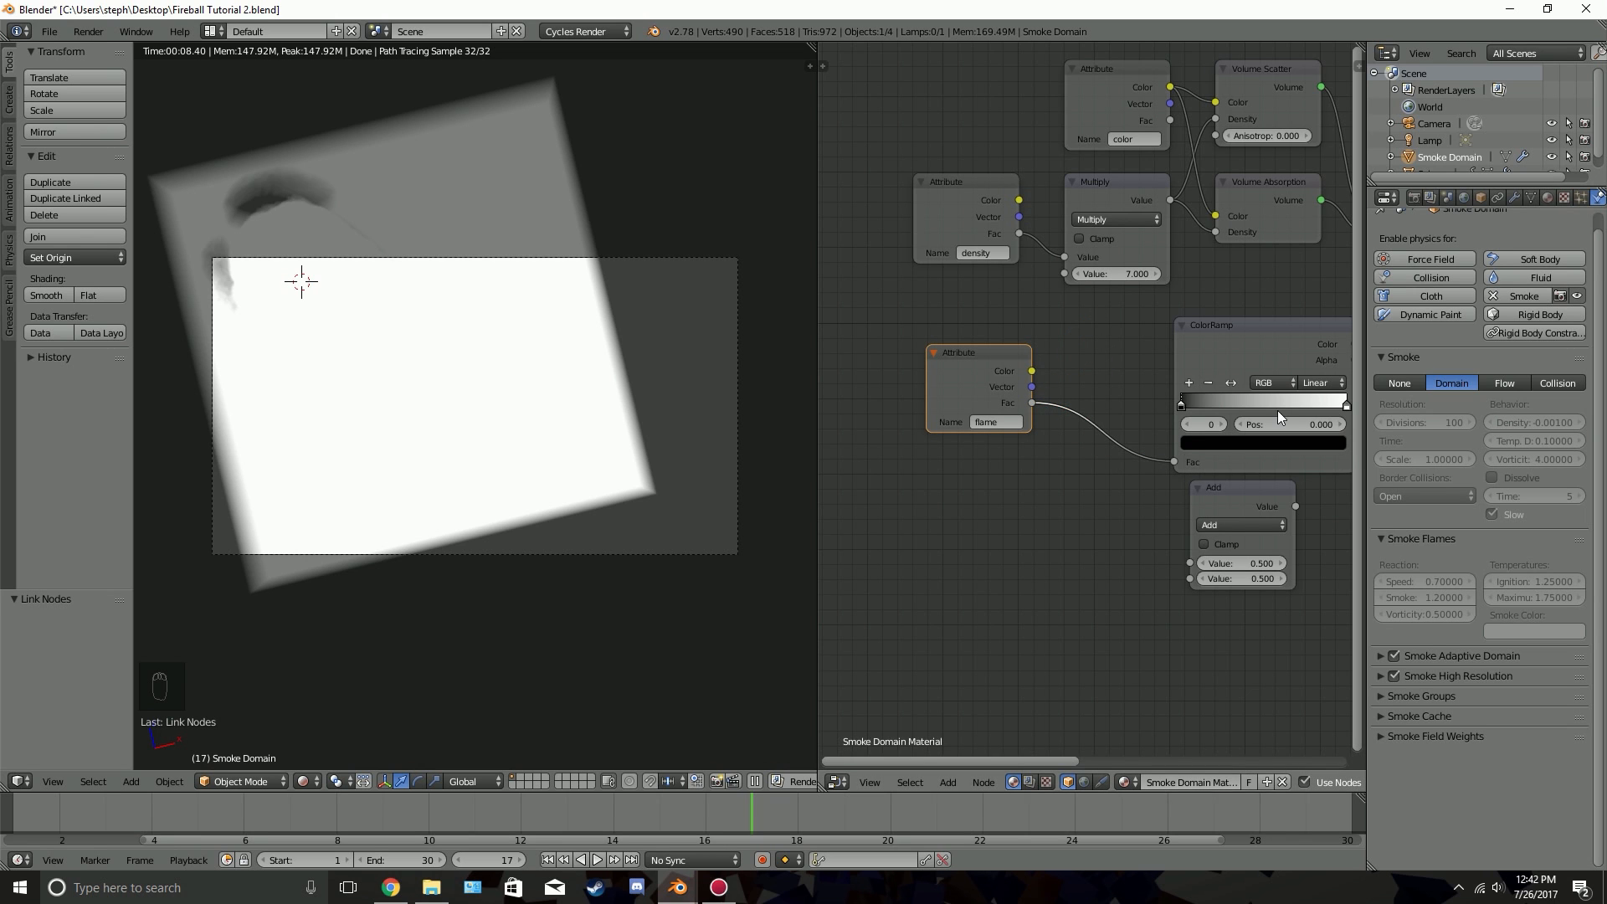
middle_click_drag(1277, 411, 1045, 459)
left_click_drag(1143, 383, 1170, 325)
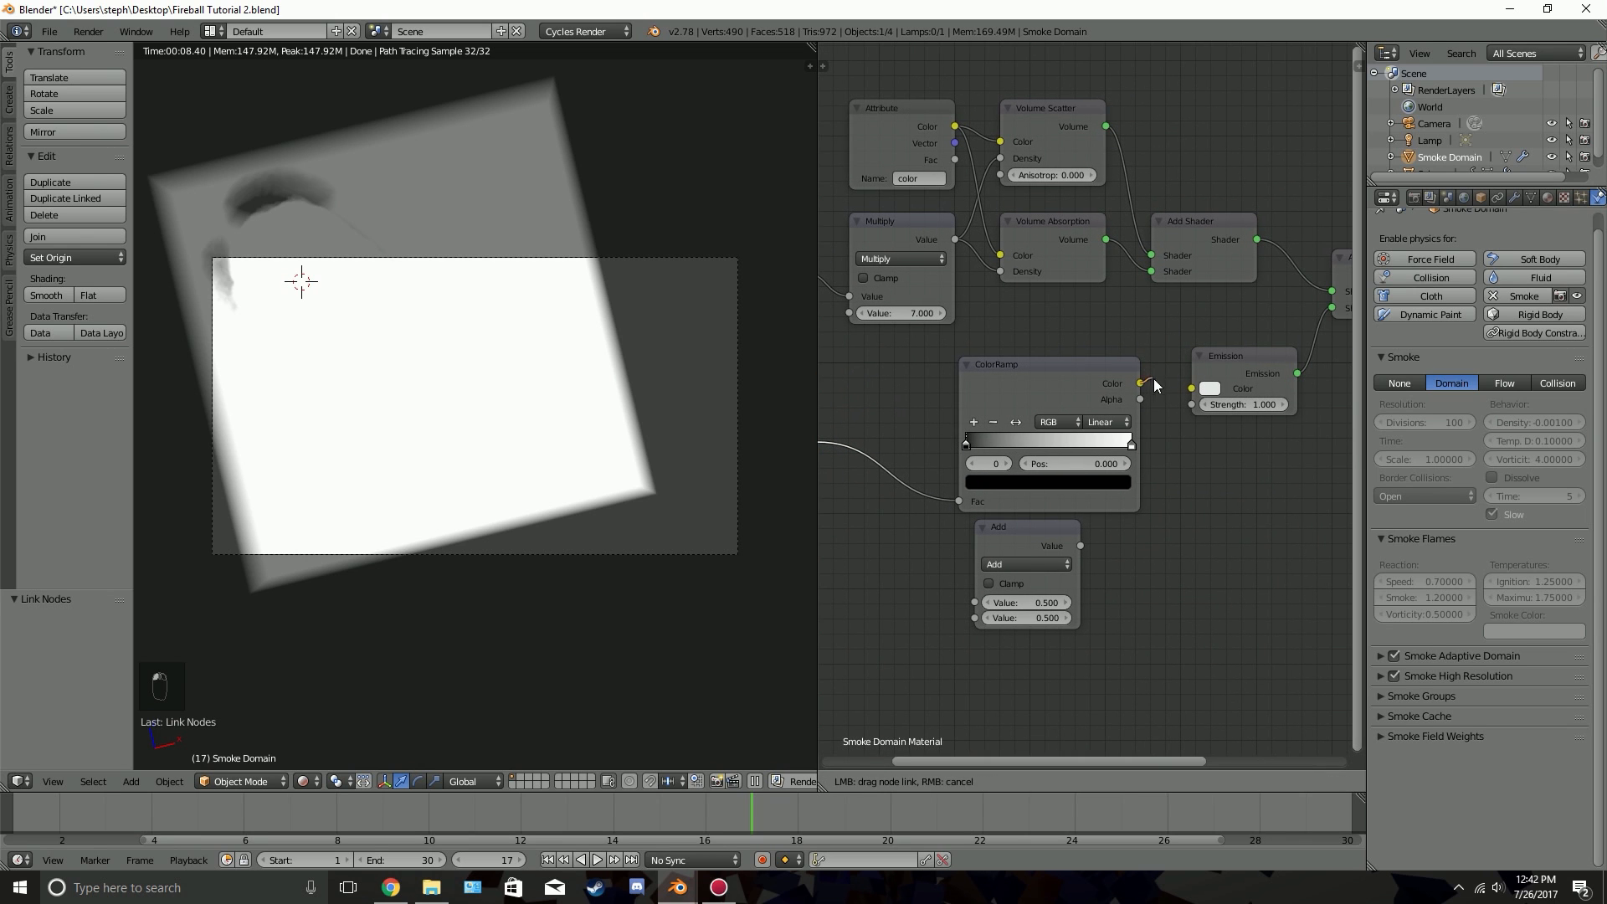
left_click_drag(1196, 387, 1193, 388)
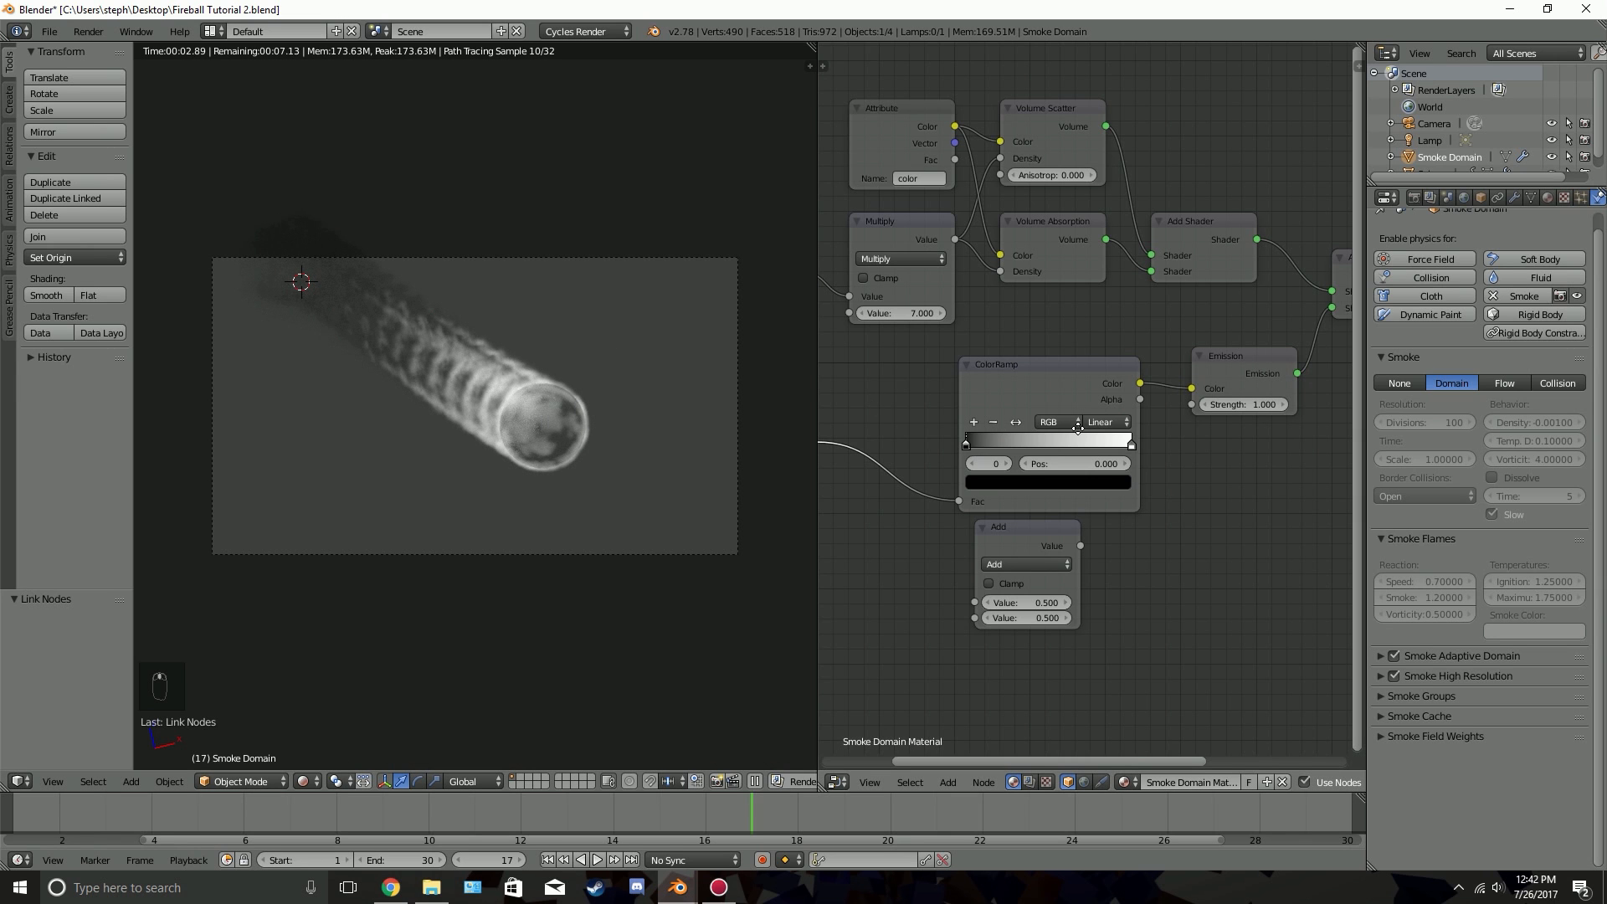
middle_click_drag(935, 425, 1036, 424)
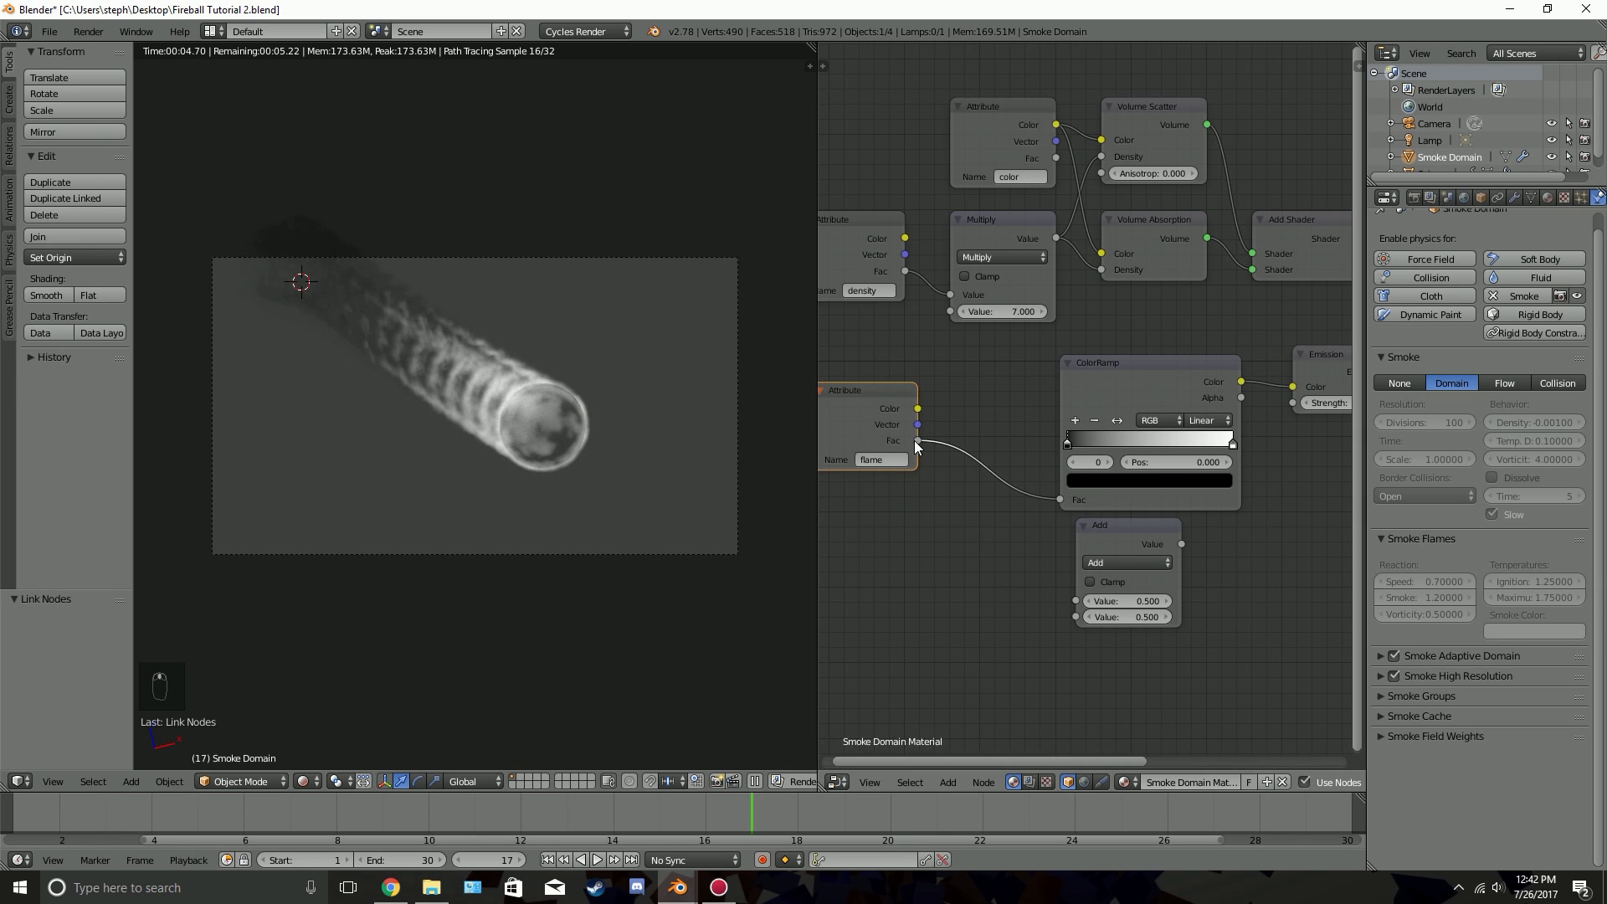
Multiply the flame attribute's Fac by 20 in the lower Math node and feed the result into the Emission's Strength
left_click_drag(919, 440, 1079, 600)
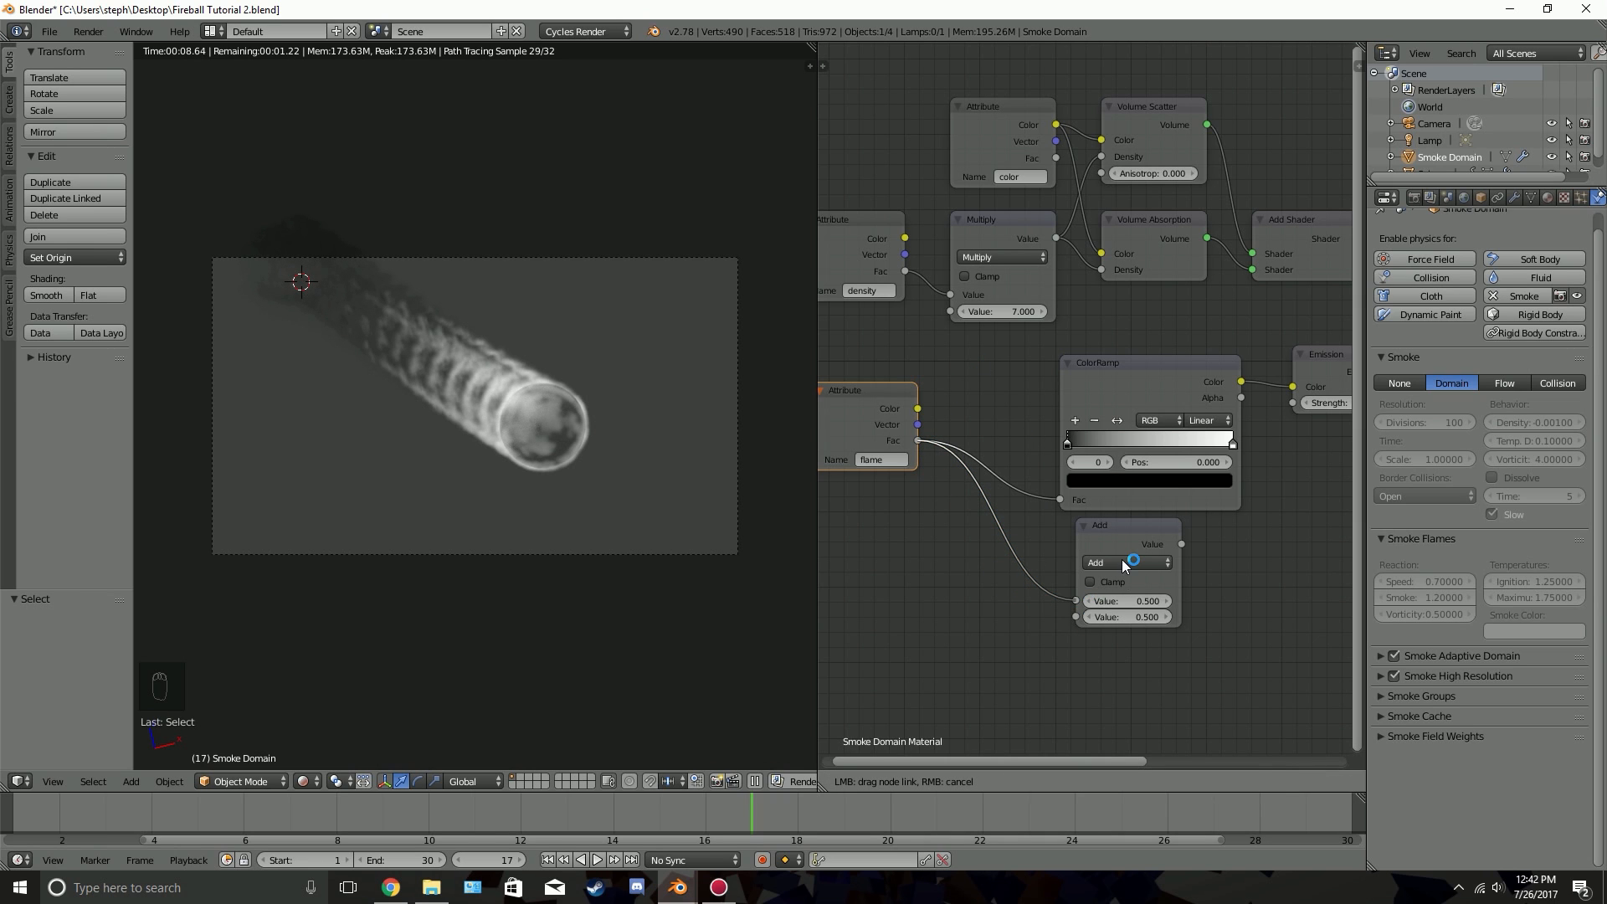
left_click(1117, 565)
left_click(1125, 509)
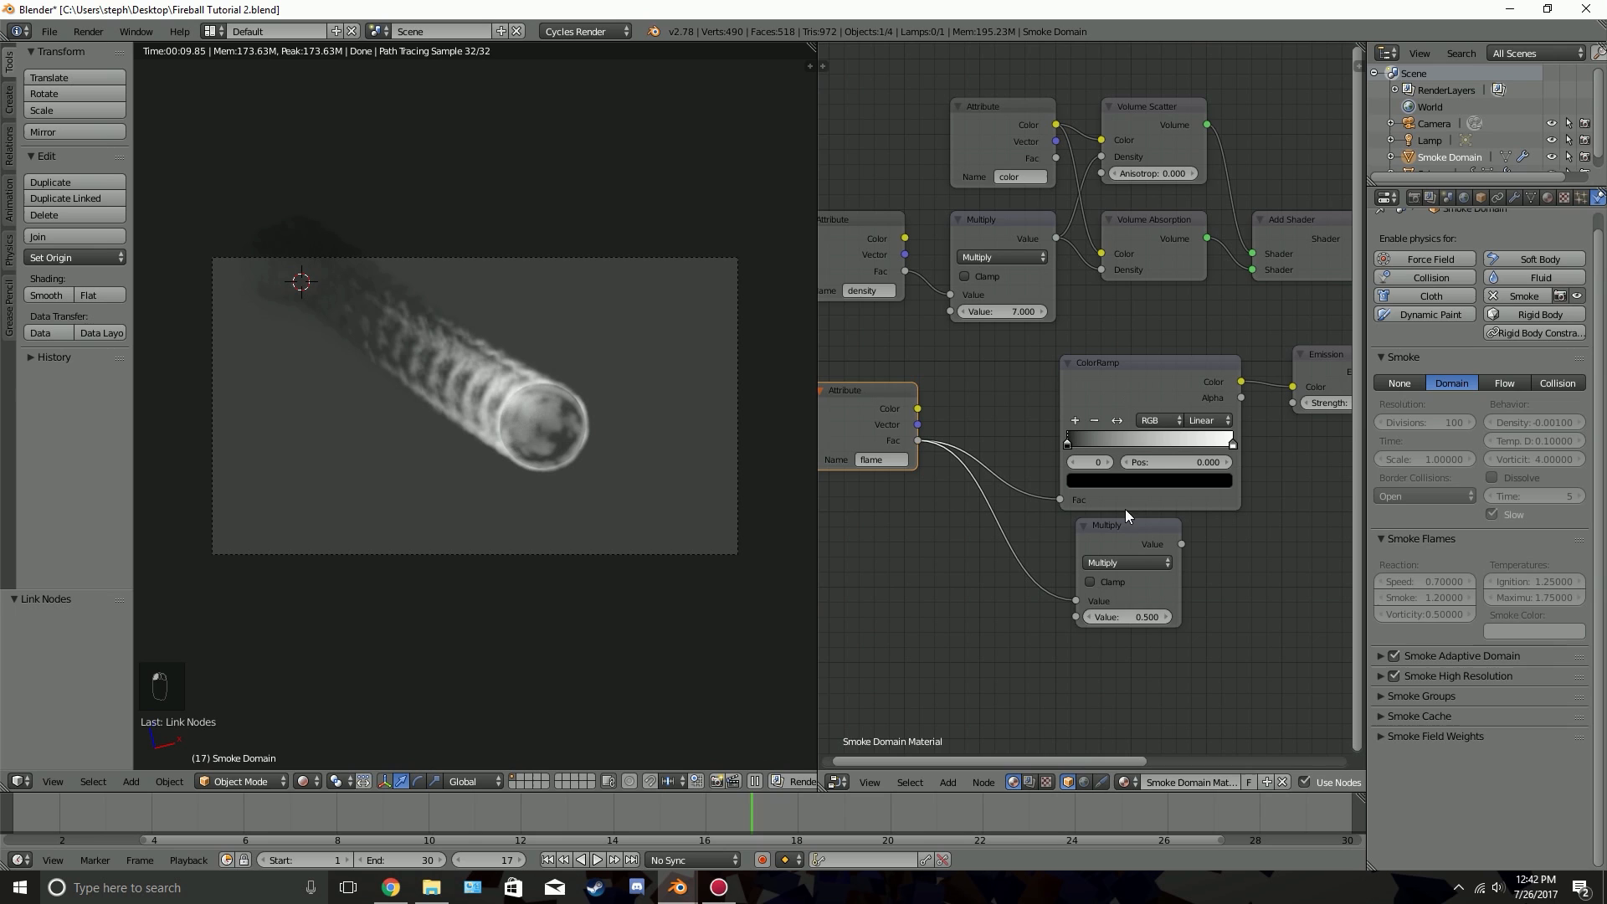
left_click(1114, 617)
left_click_drag(1197, 542, 1298, 405)
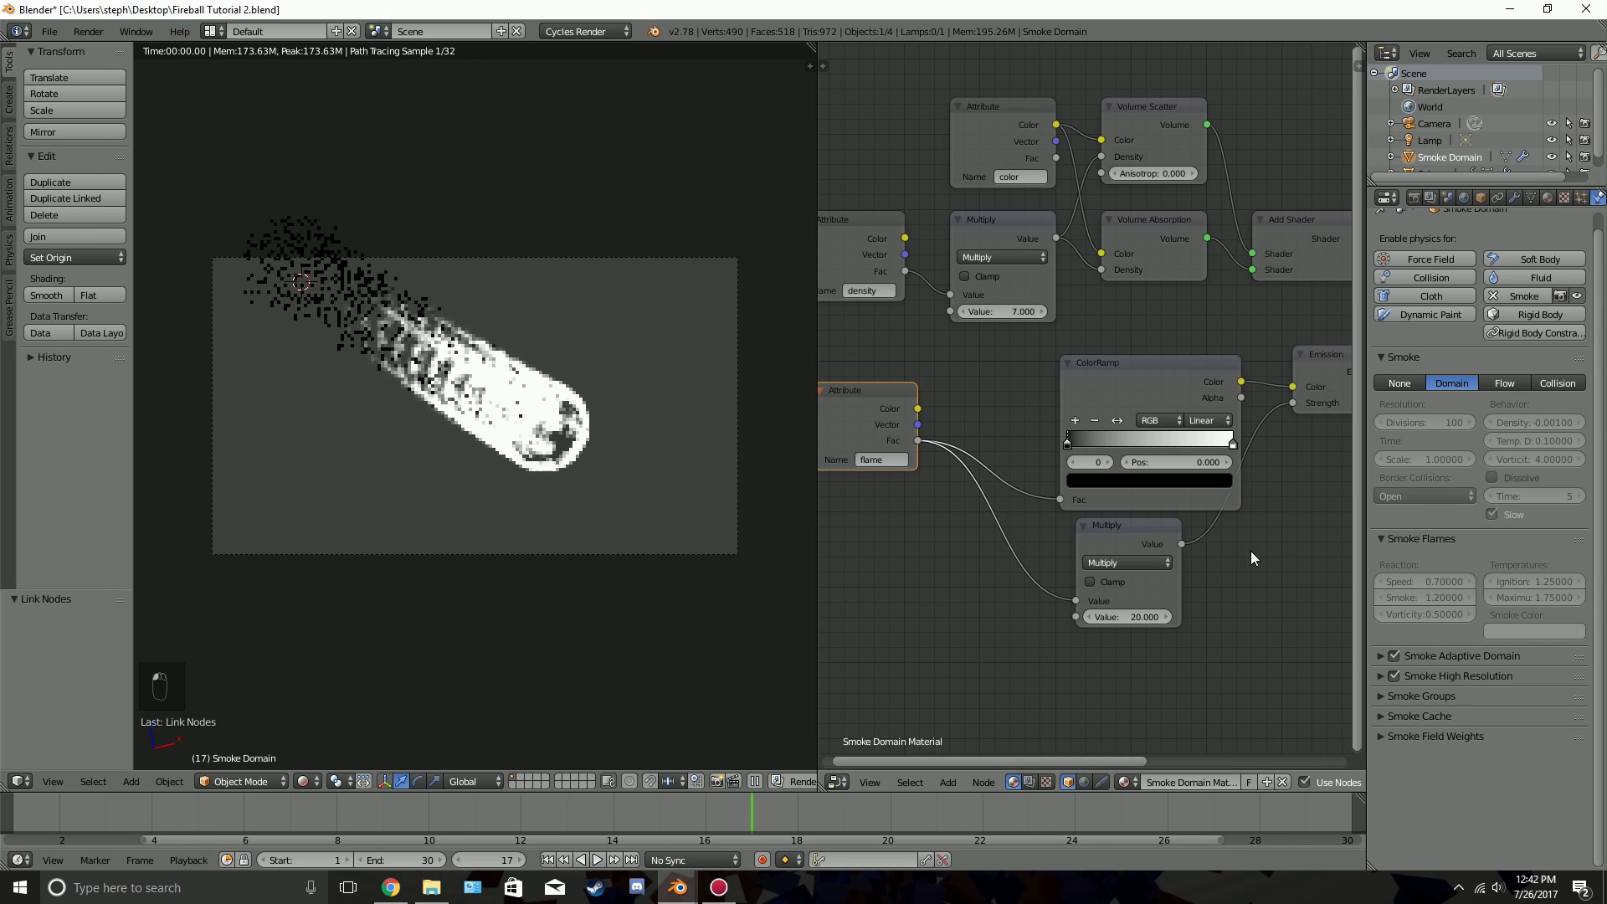
Add a middle stop at position 0.500 to the ColorRamp and colour it bright red
scroll(1092, 569, "up", 1)
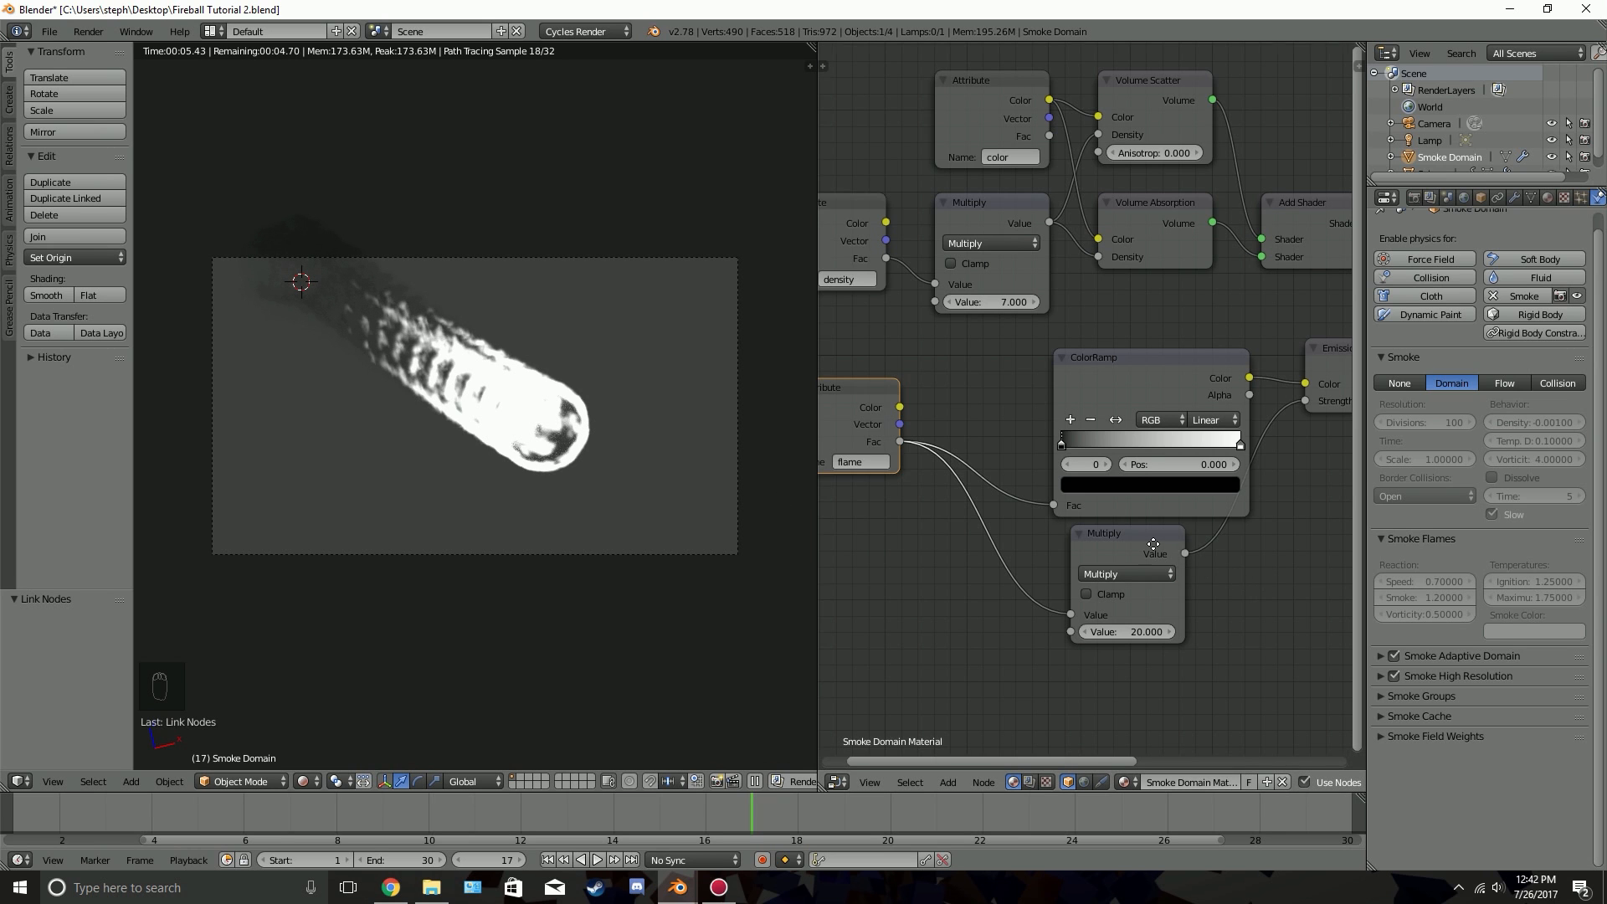
scroll(1151, 541, "up", 2)
middle_click_drag(1151, 541, 1078, 532)
middle_click_drag(1023, 670, 981, 636)
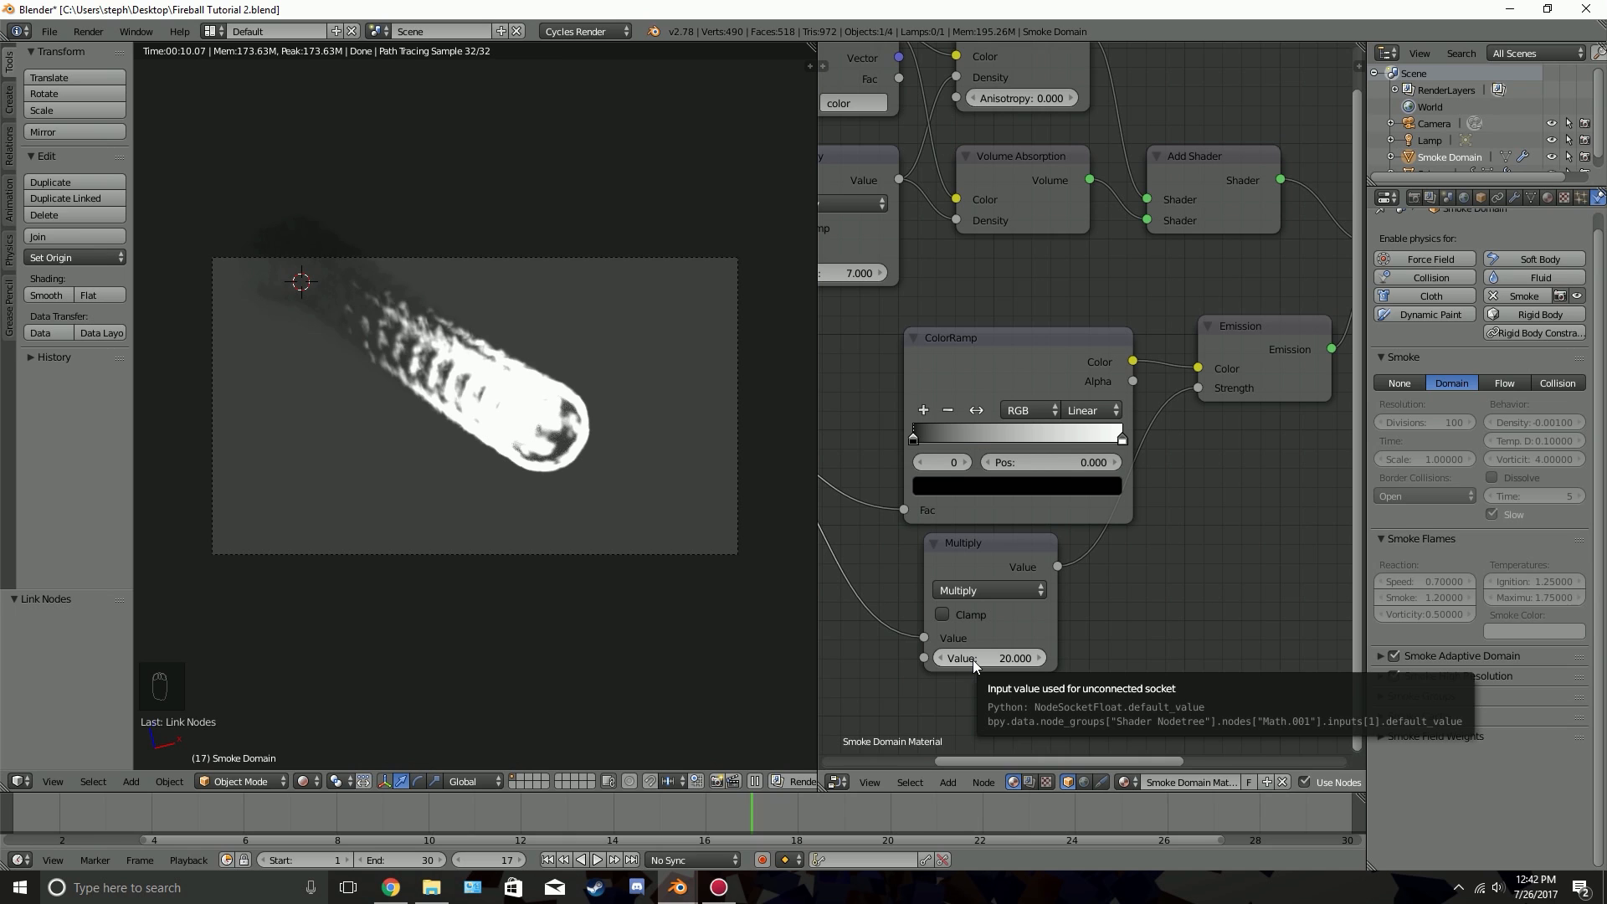
left_click(949, 487)
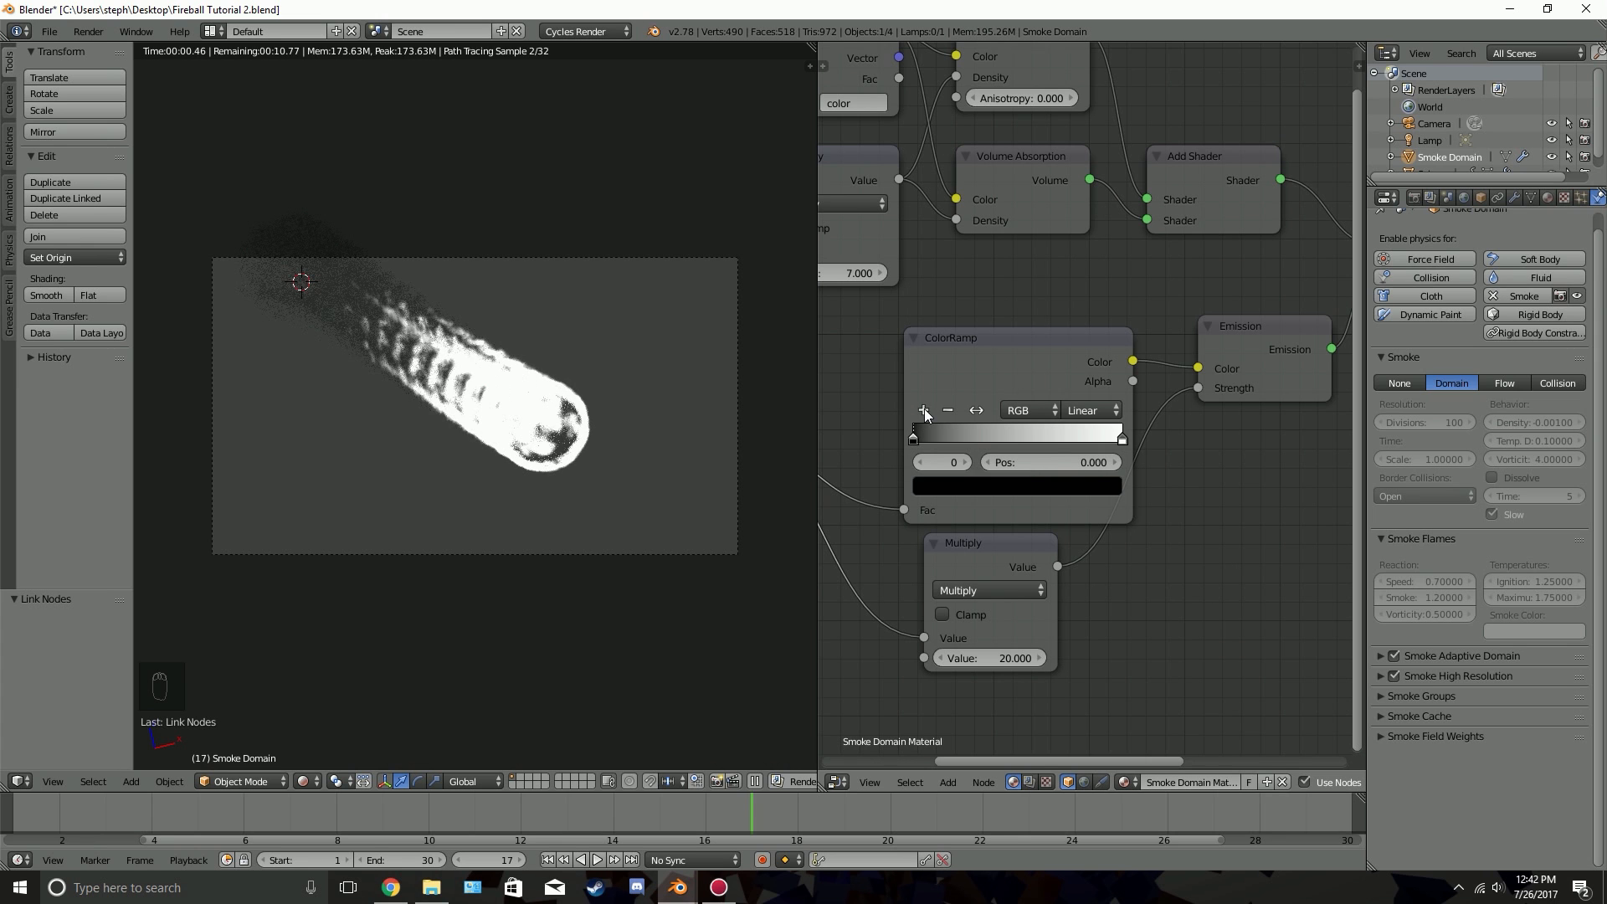
left_click(924, 411)
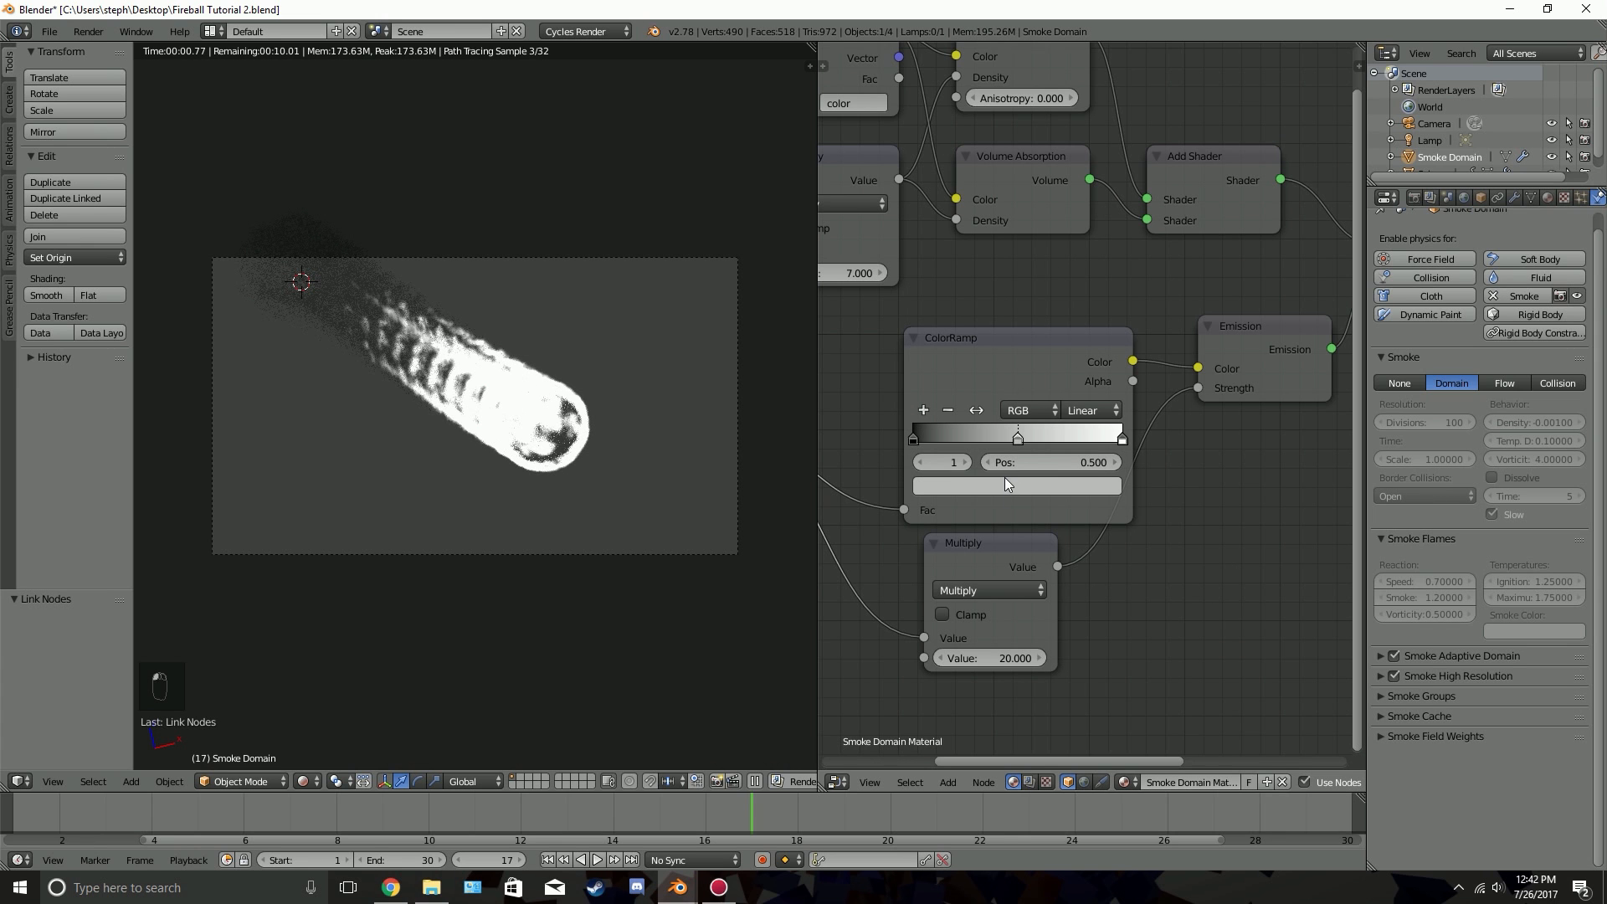
left_click(1005, 483)
left_click(1077, 223)
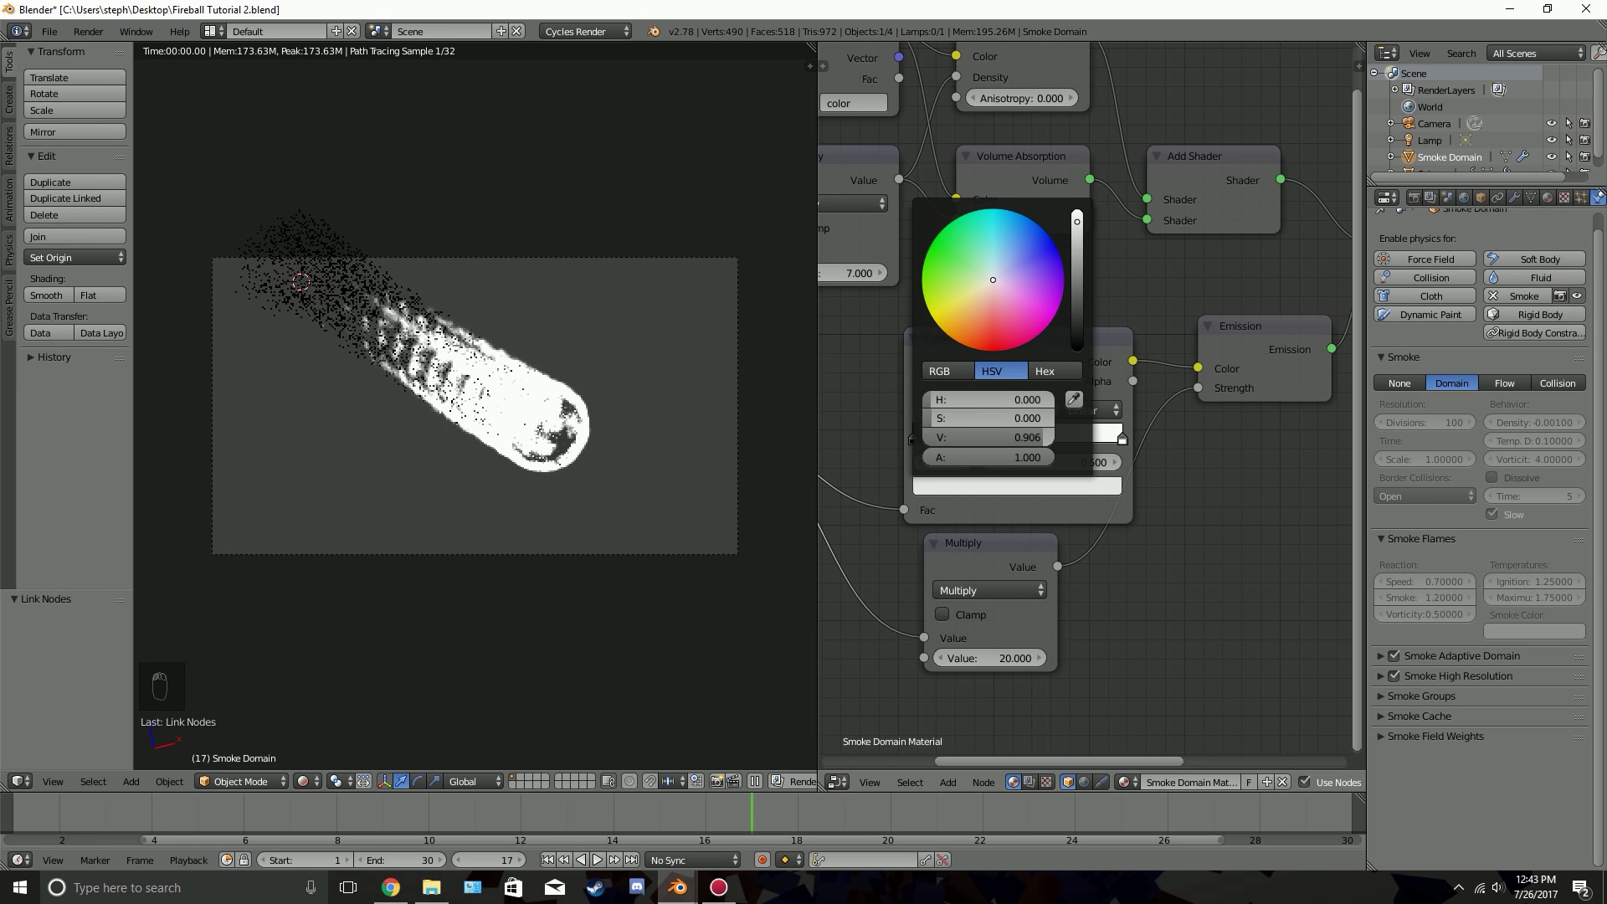
left_click_drag(994, 281, 984, 346)
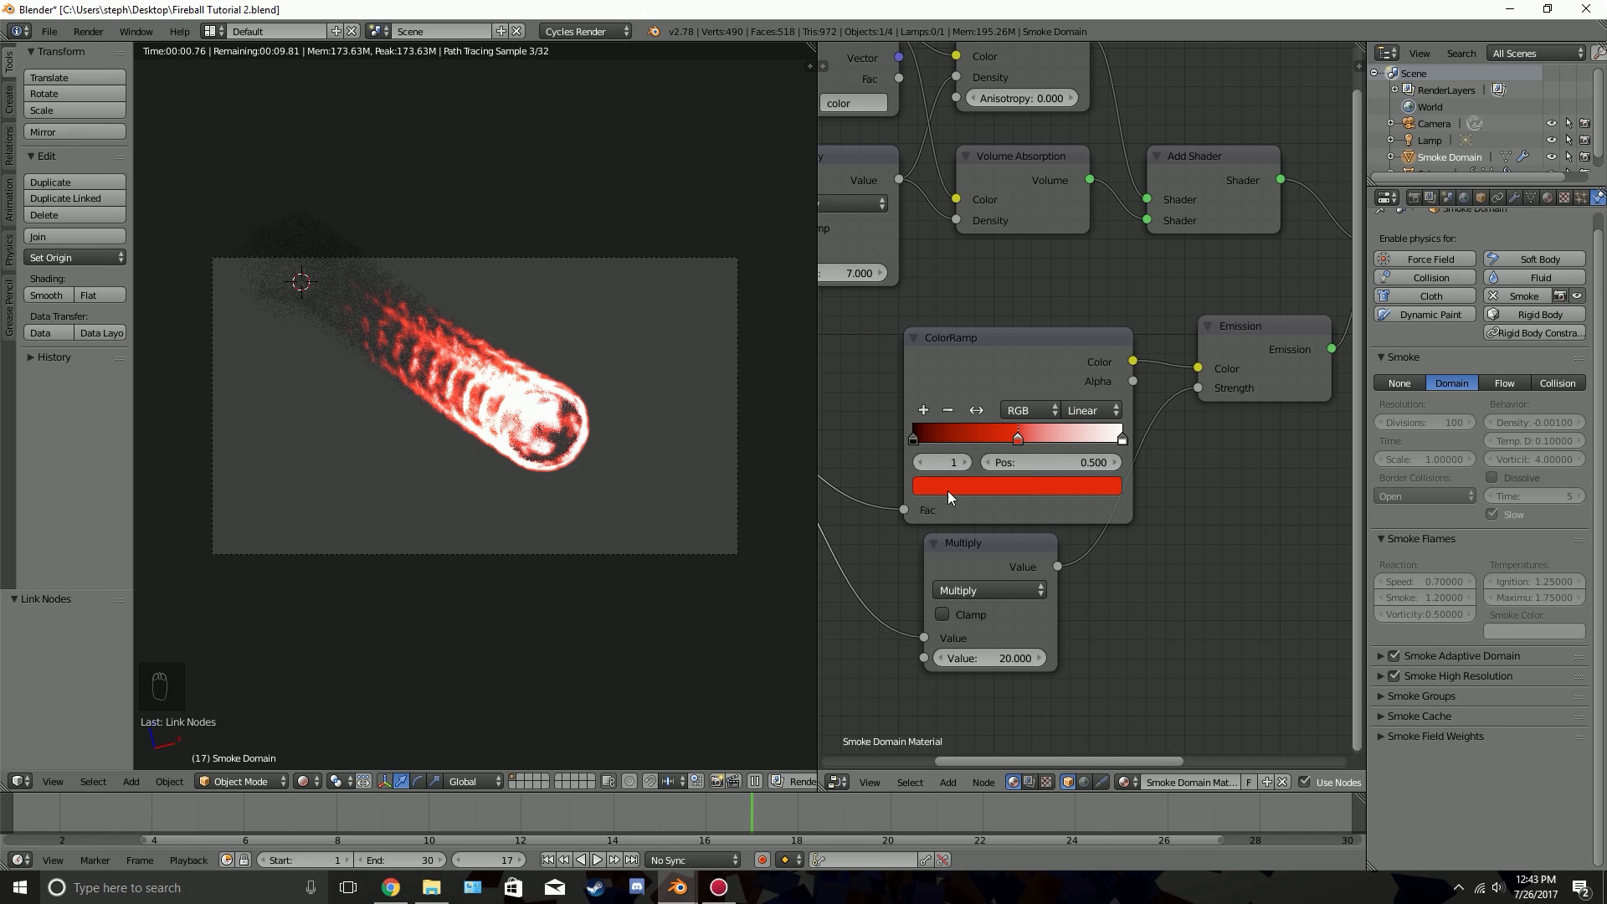
Place the ramp's black stop slightly inward and the red at 0.200, and add an orange stop at 0.936 with hue 0.083, saturation 1.000, value 0.958
left_click_drag(921, 437, 1111, 441)
left_click(1068, 486)
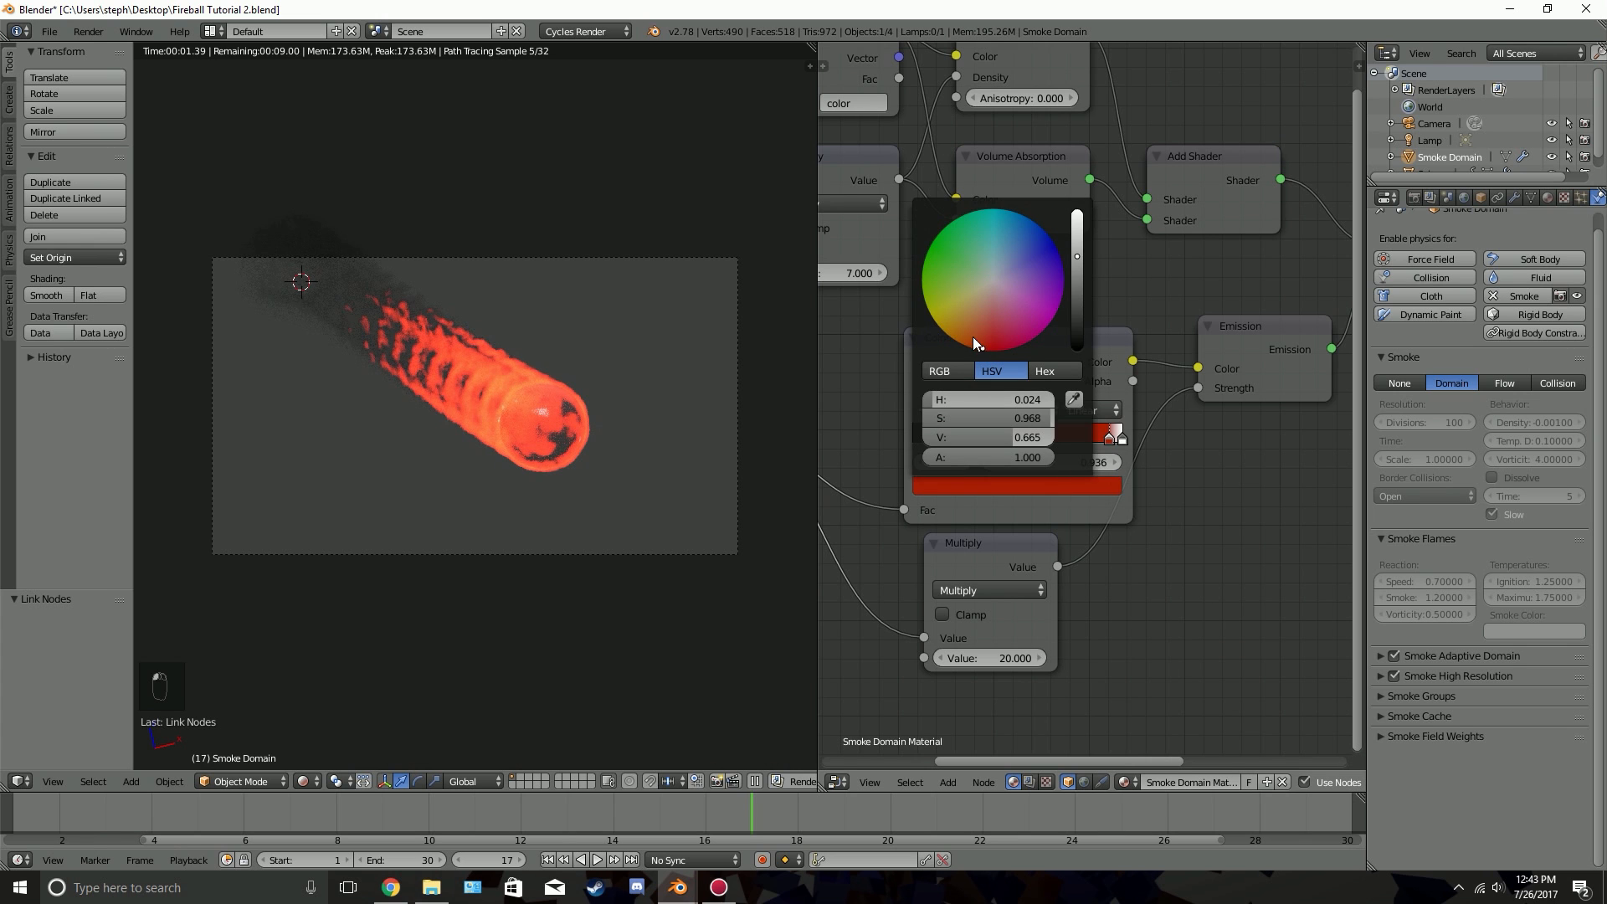
left_click(959, 344)
left_click(1077, 220)
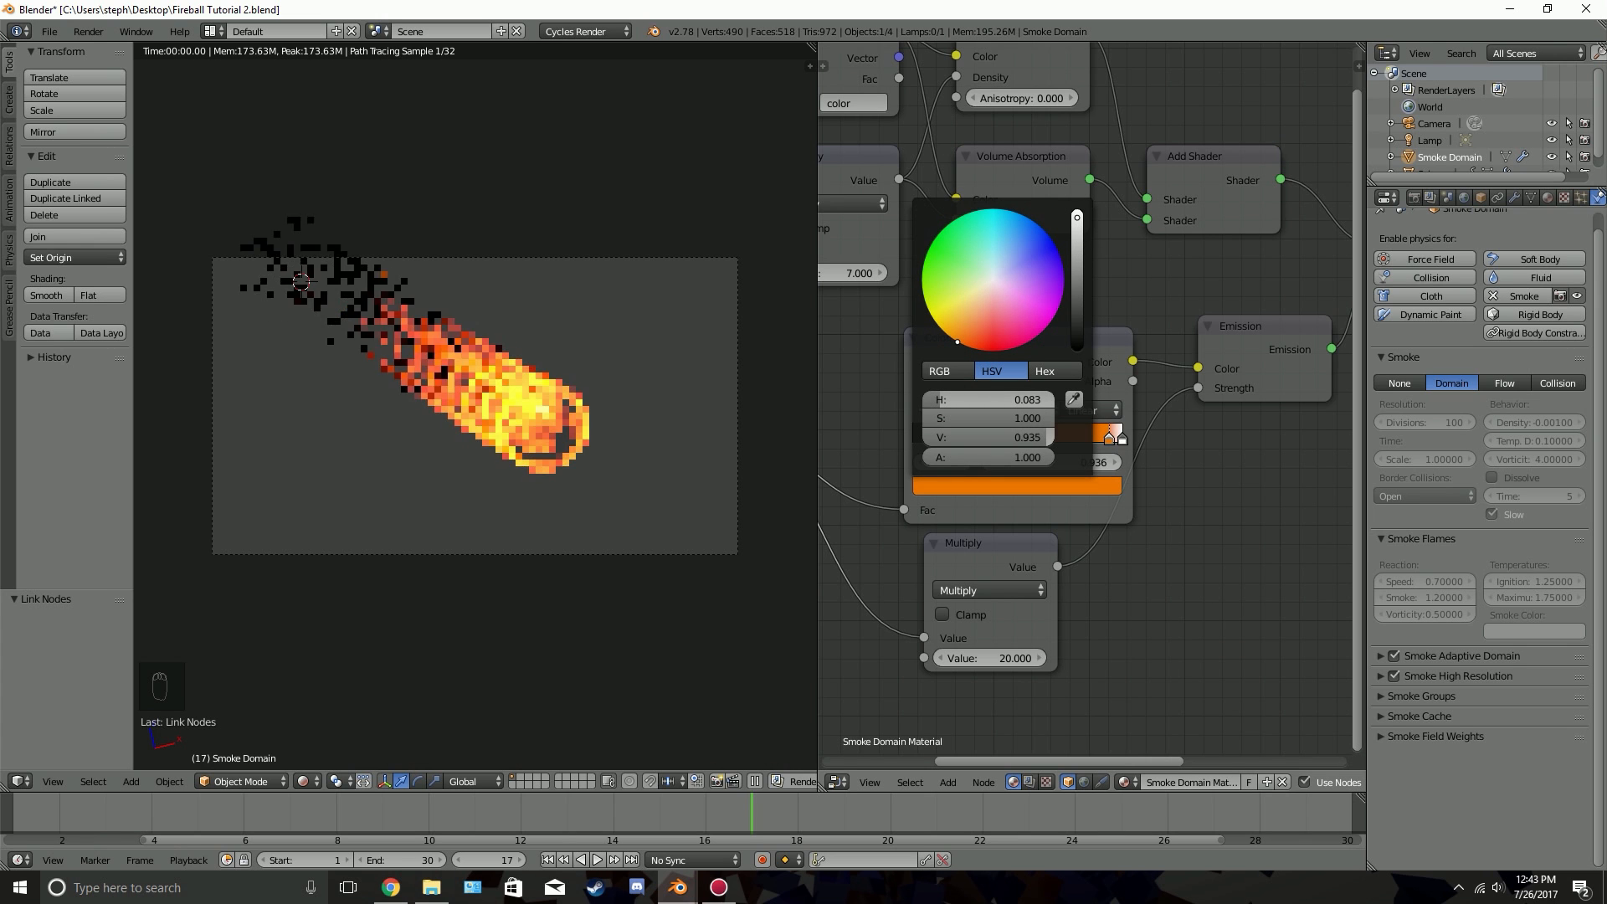
left_click(1076, 486)
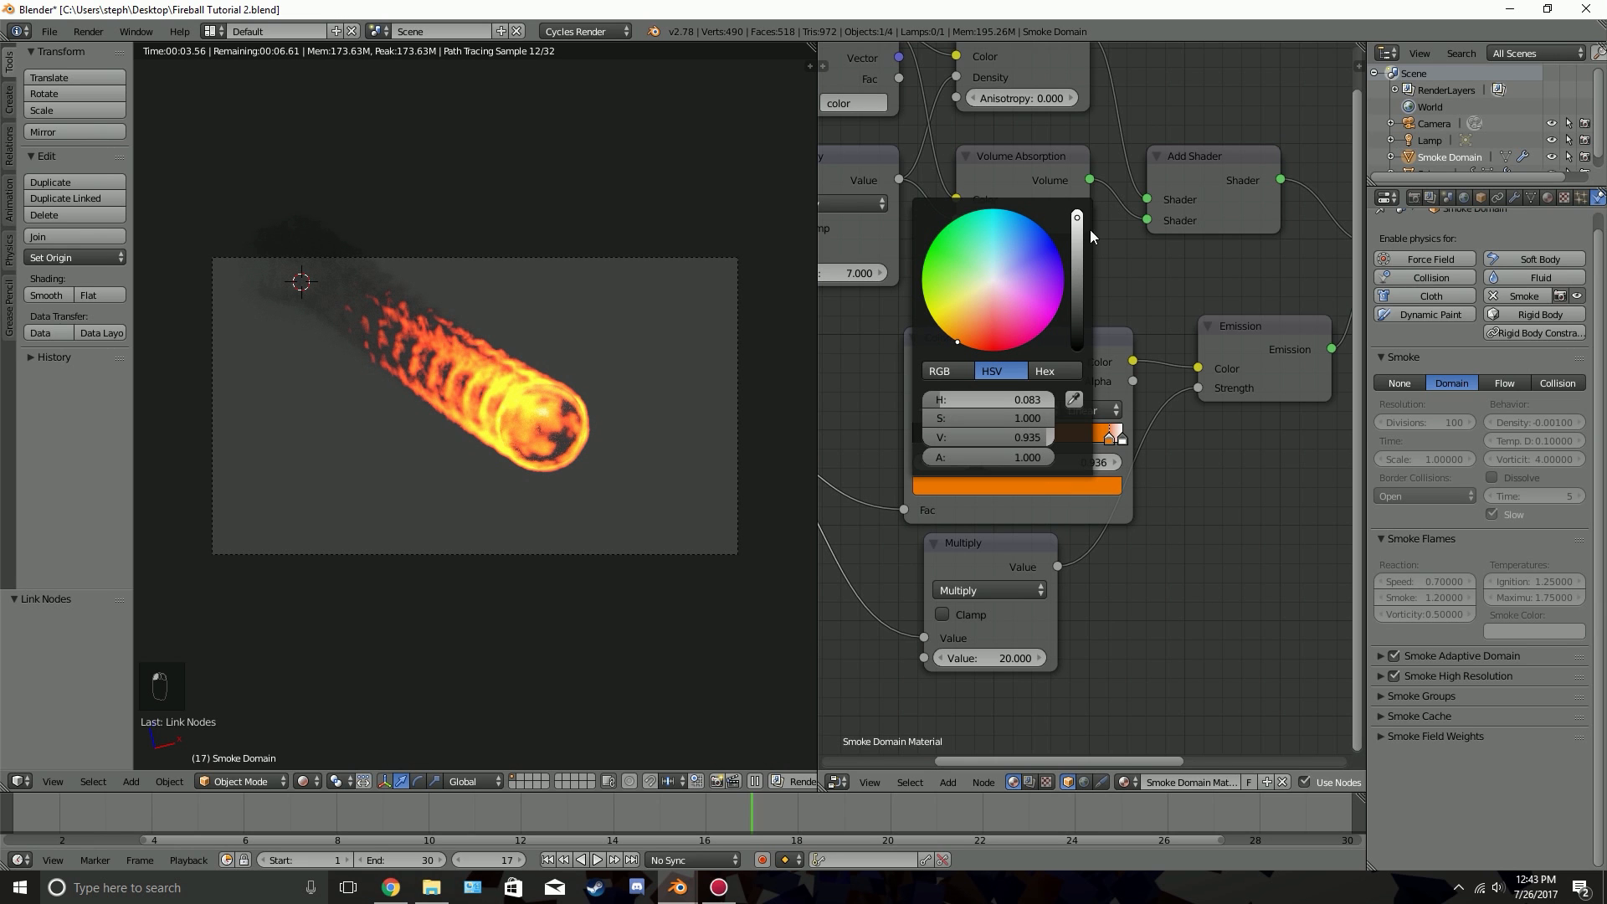
left_click_drag(1075, 222, 1076, 218)
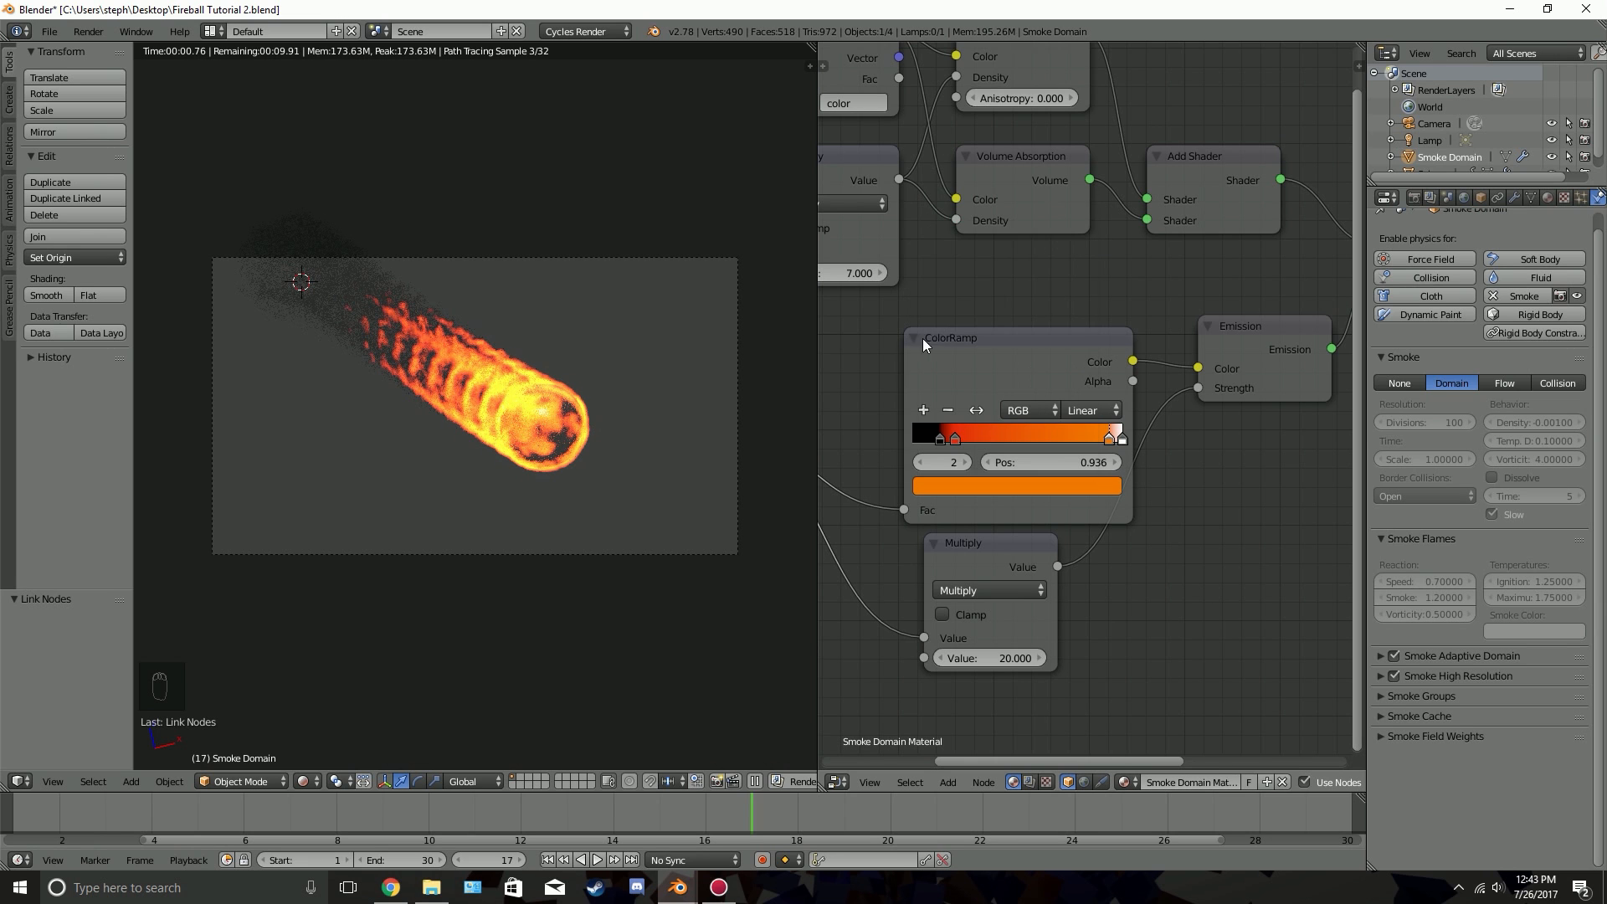
Adjust the ColorRamp stop at 0.936 to a slightly paler, less saturated orange
left_click(1032, 487)
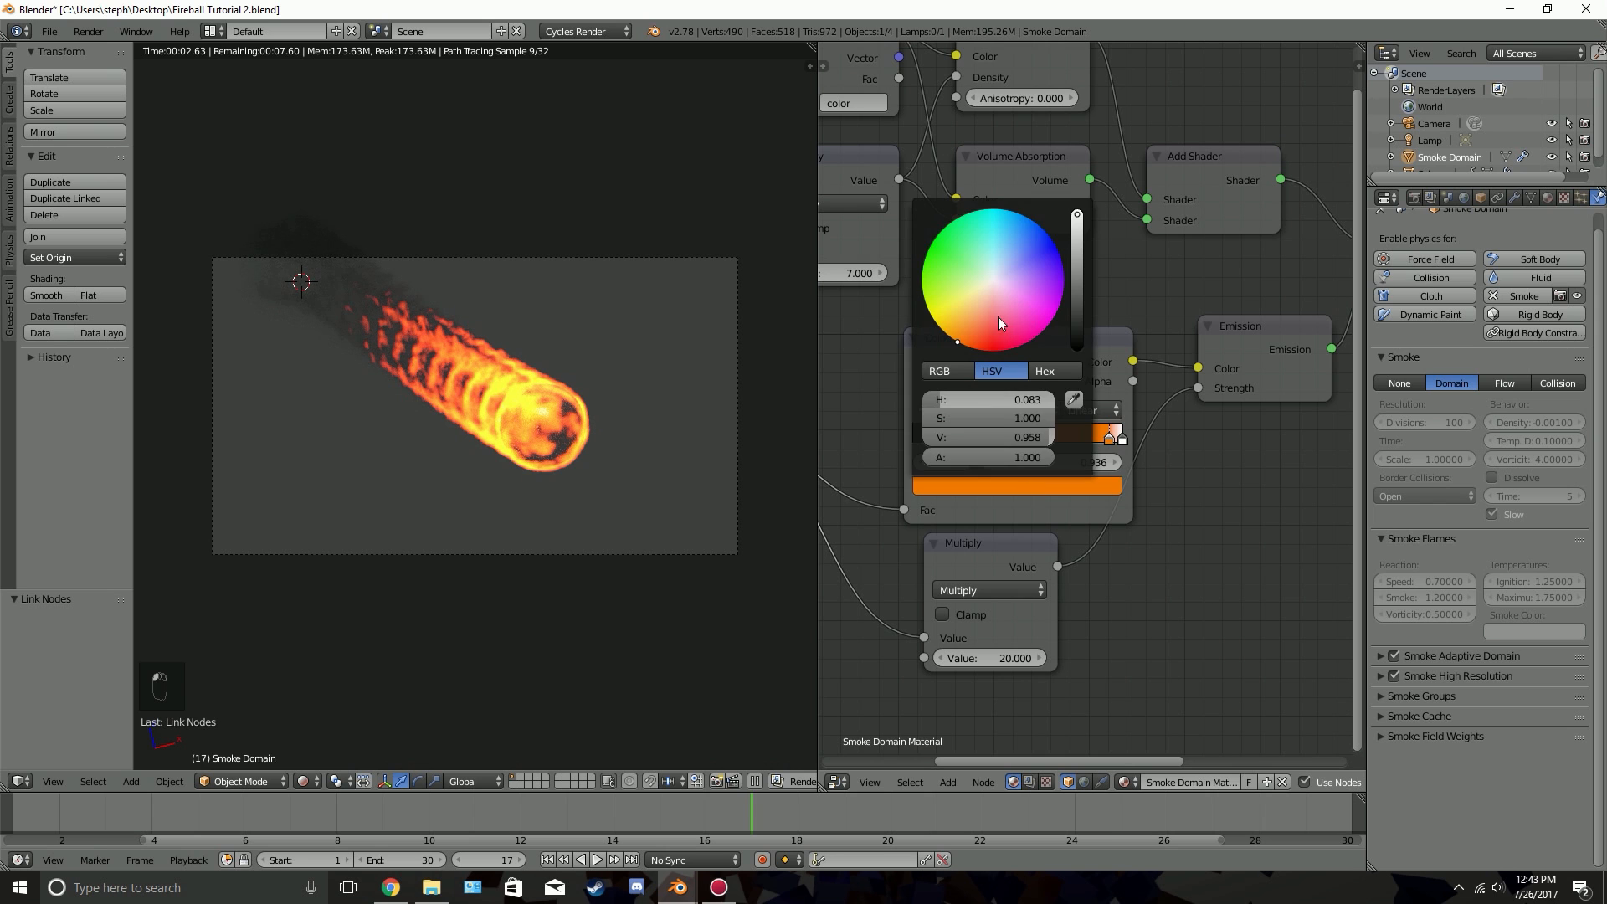
left_click(965, 344)
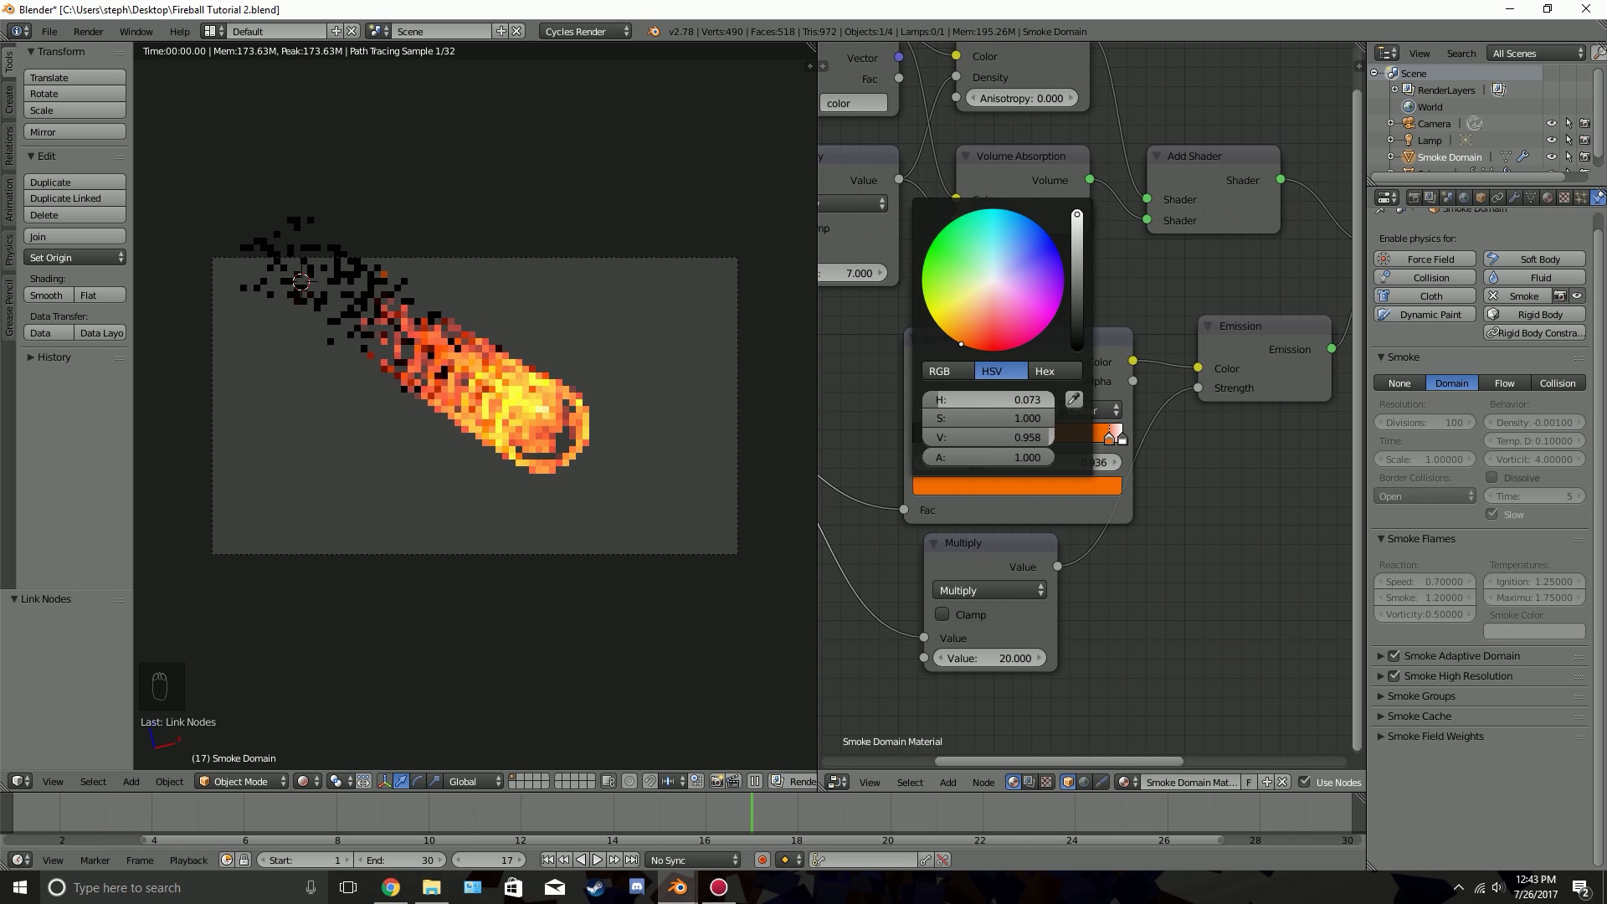
left_click(955, 340)
left_click_drag(954, 340, 965, 334)
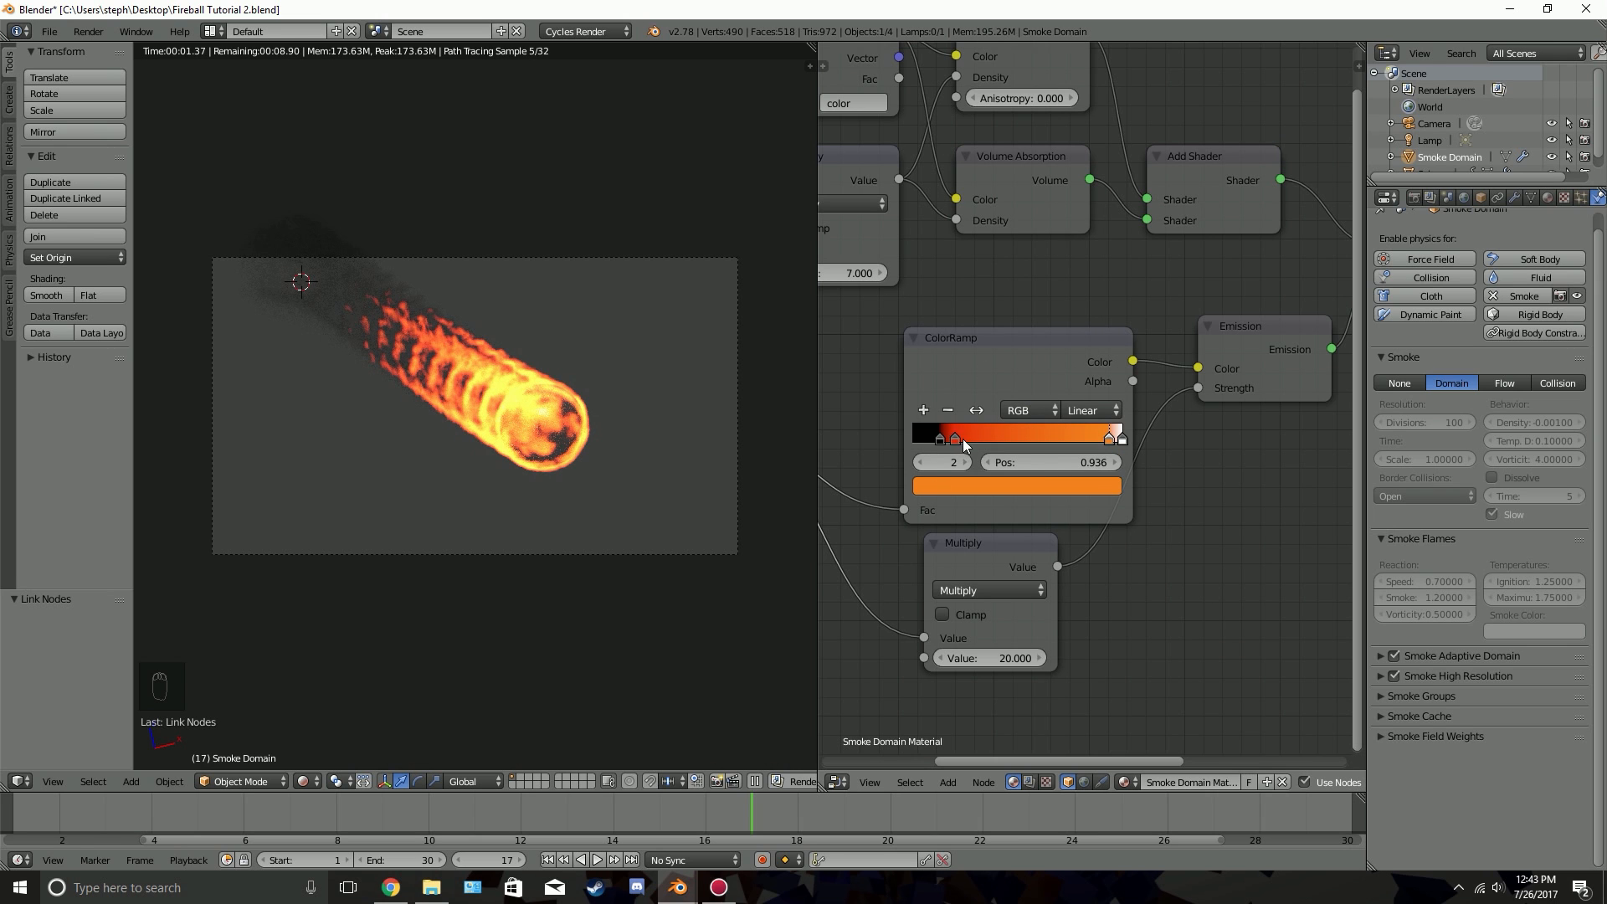
Recolour the red ColorRamp stop at 0.200 to a deep orange with hue 0.058, saturation 0.970 and value 0.906
left_click(957, 439)
left_click(1014, 484)
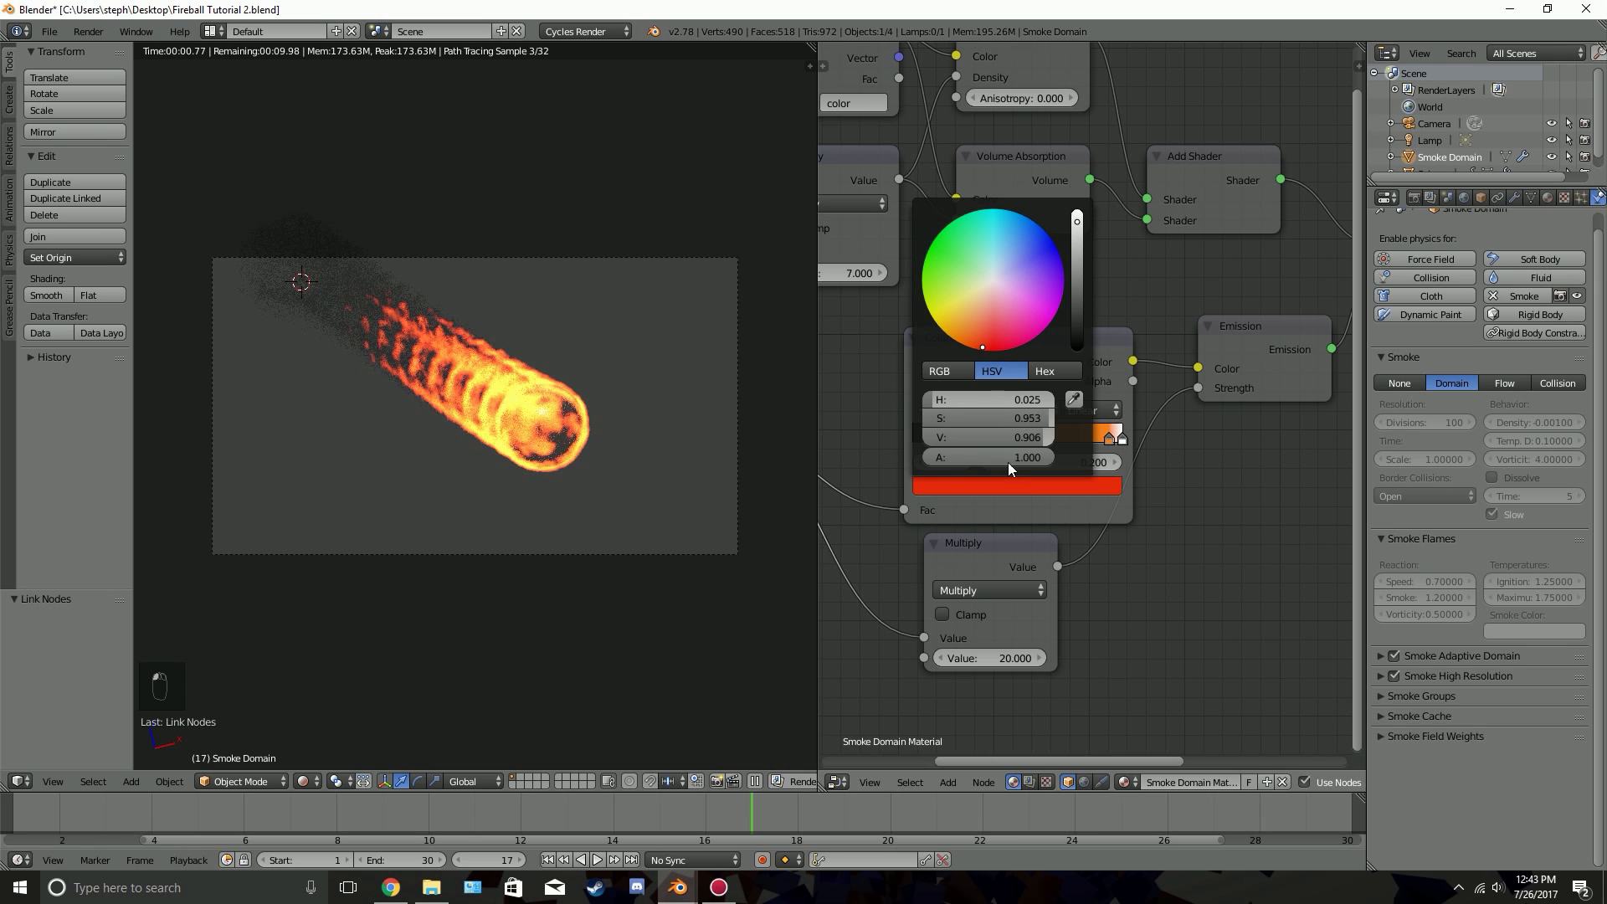
left_click_drag(976, 343, 969, 345)
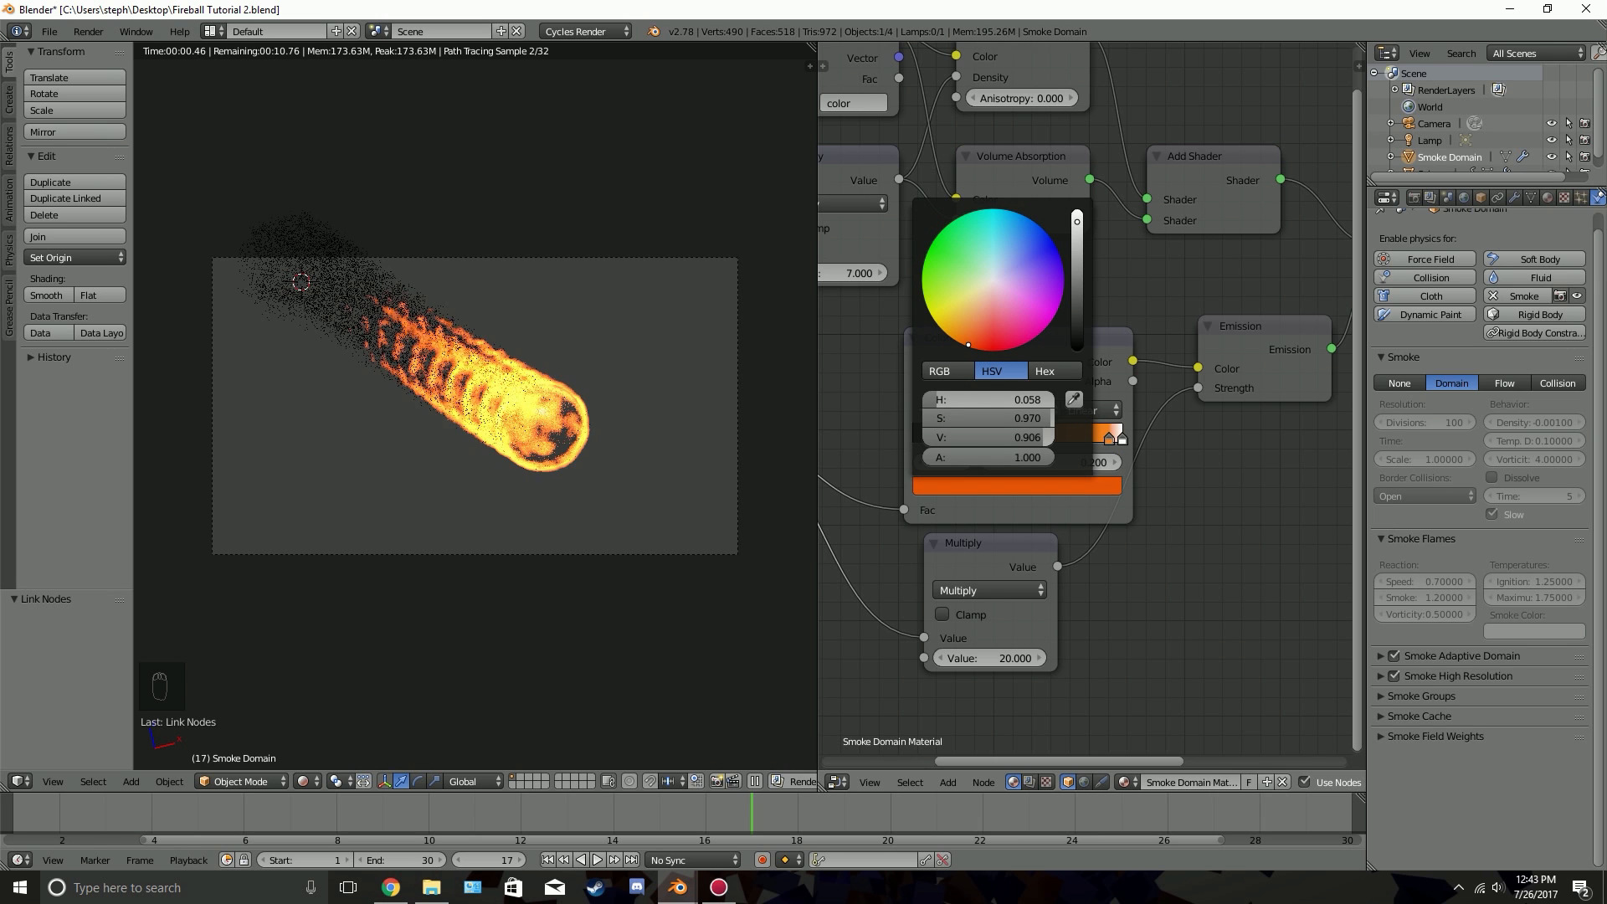
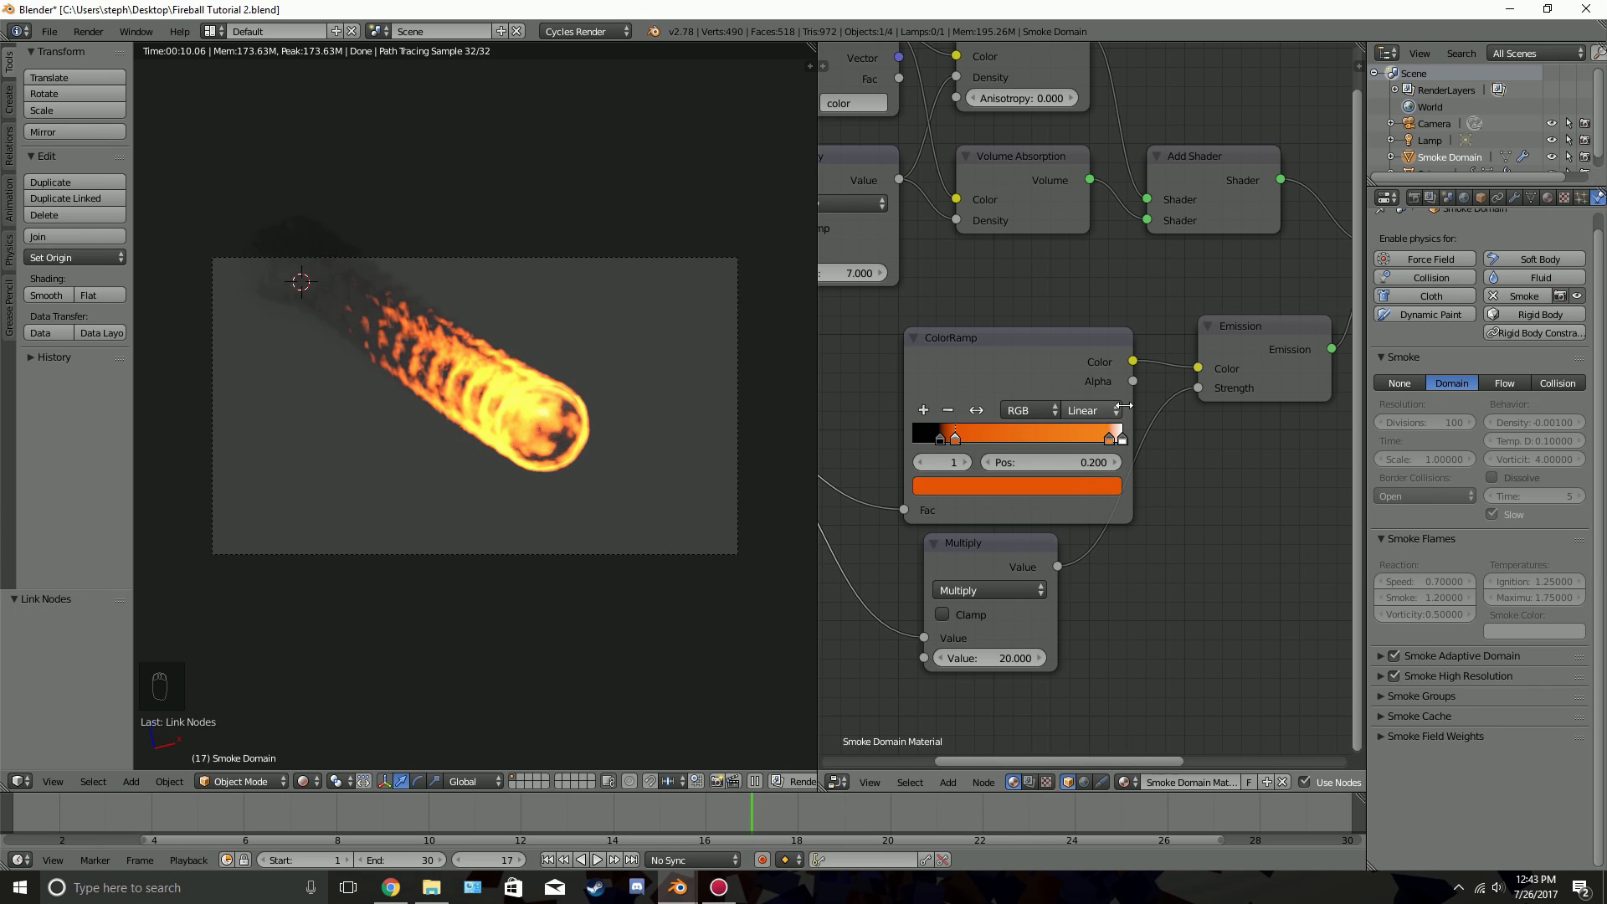
Select the meteor sphere and create a new node material for it
scroll(1183, 398, "down", 1)
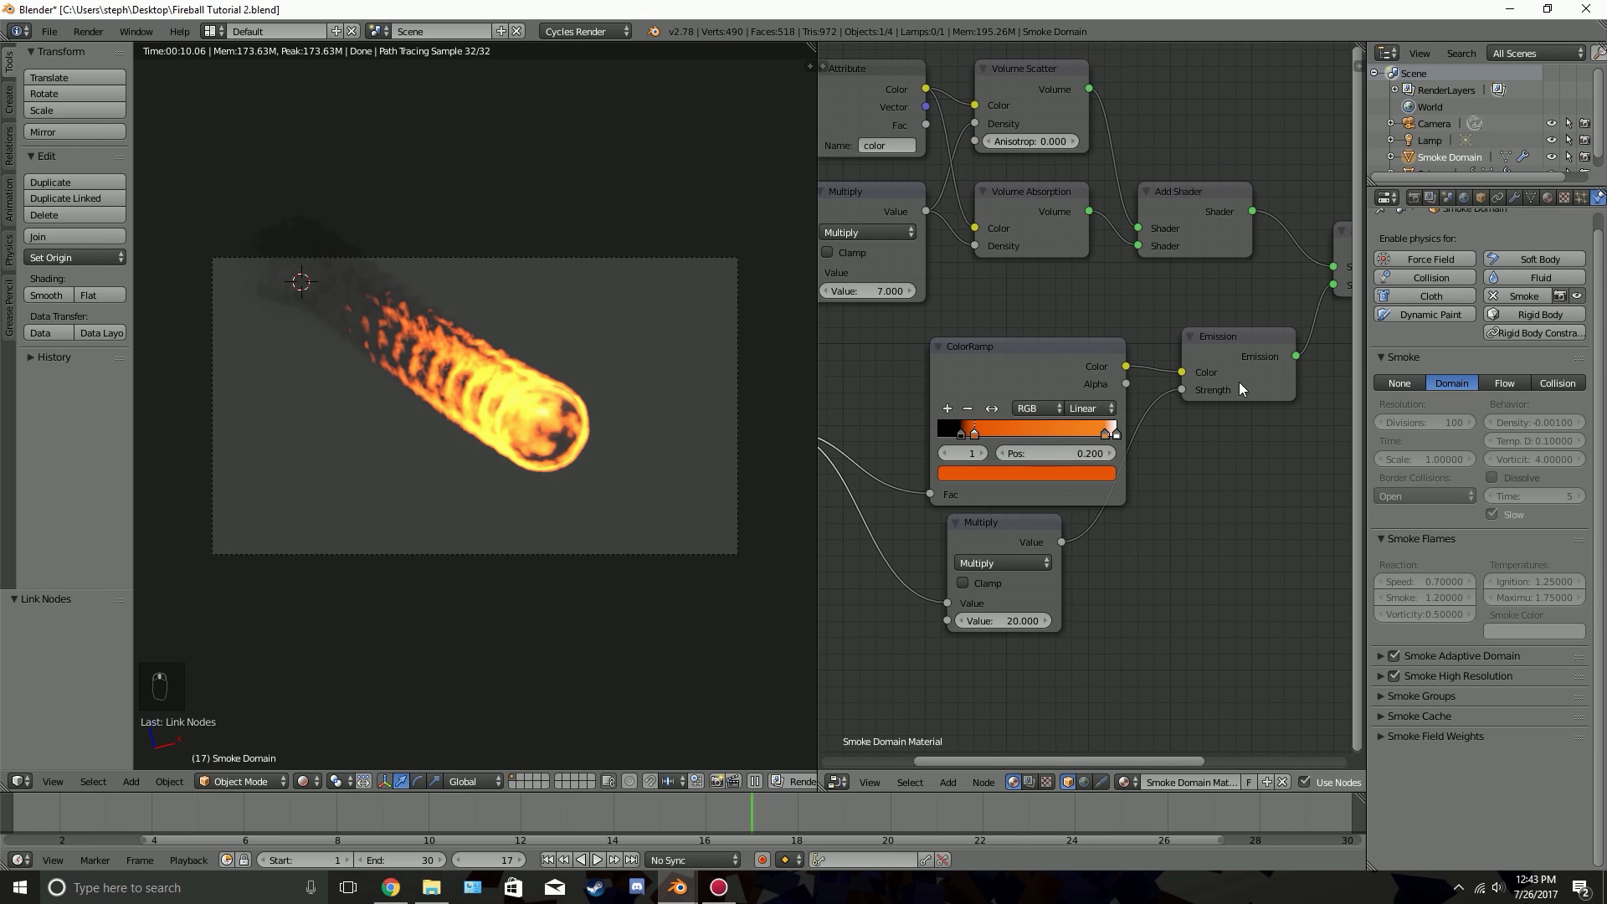
scroll(1246, 374, "down", 3)
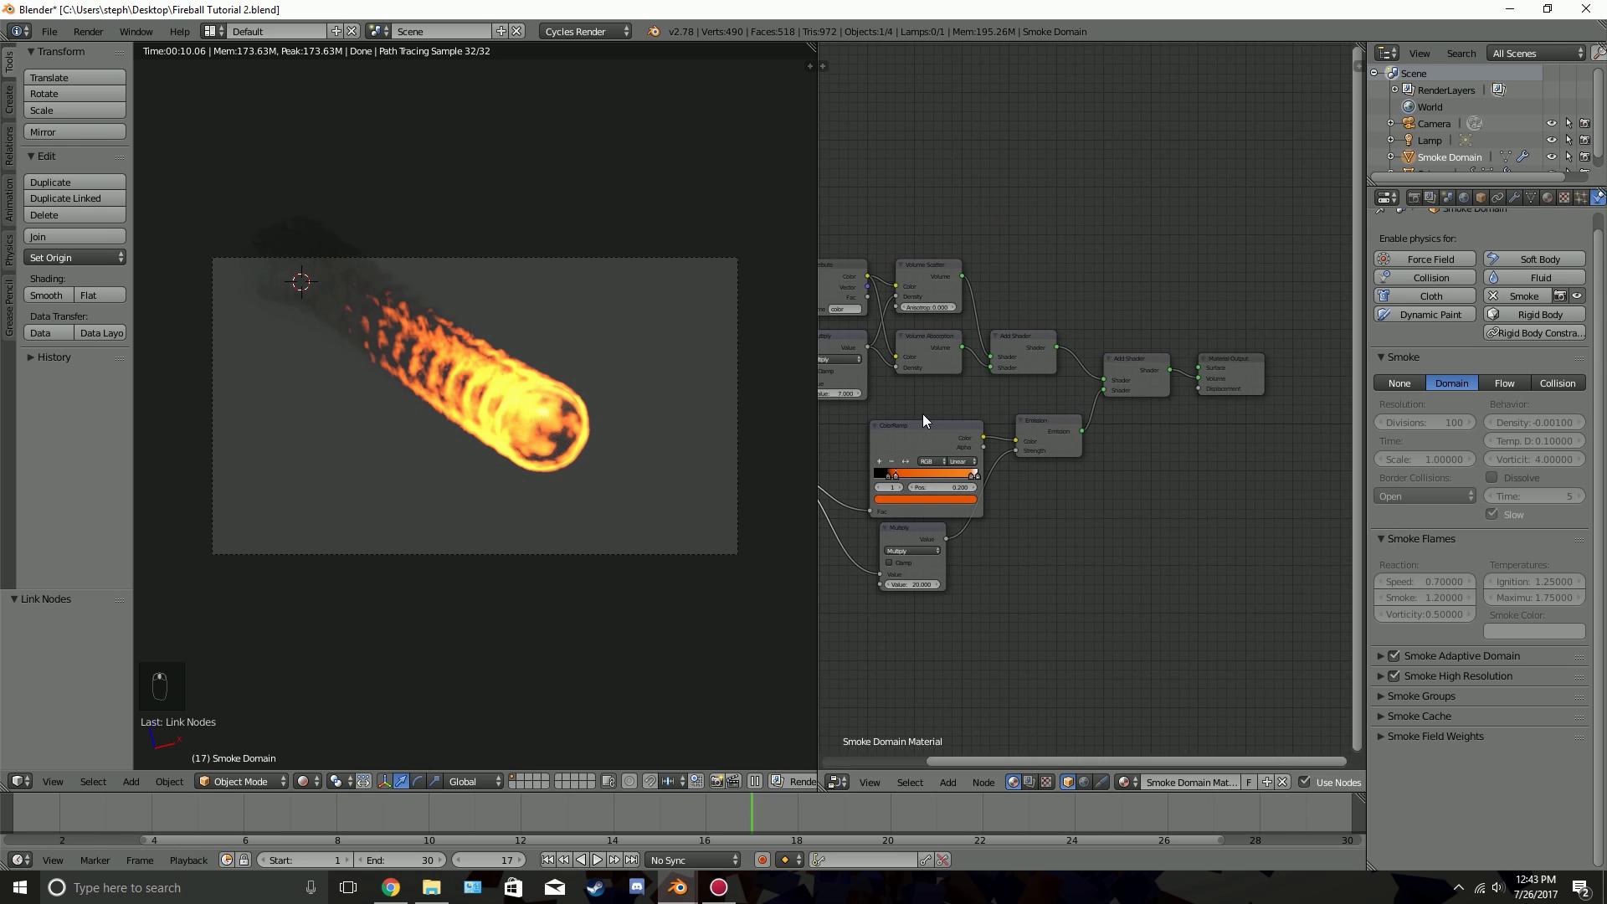
right_click(565, 437)
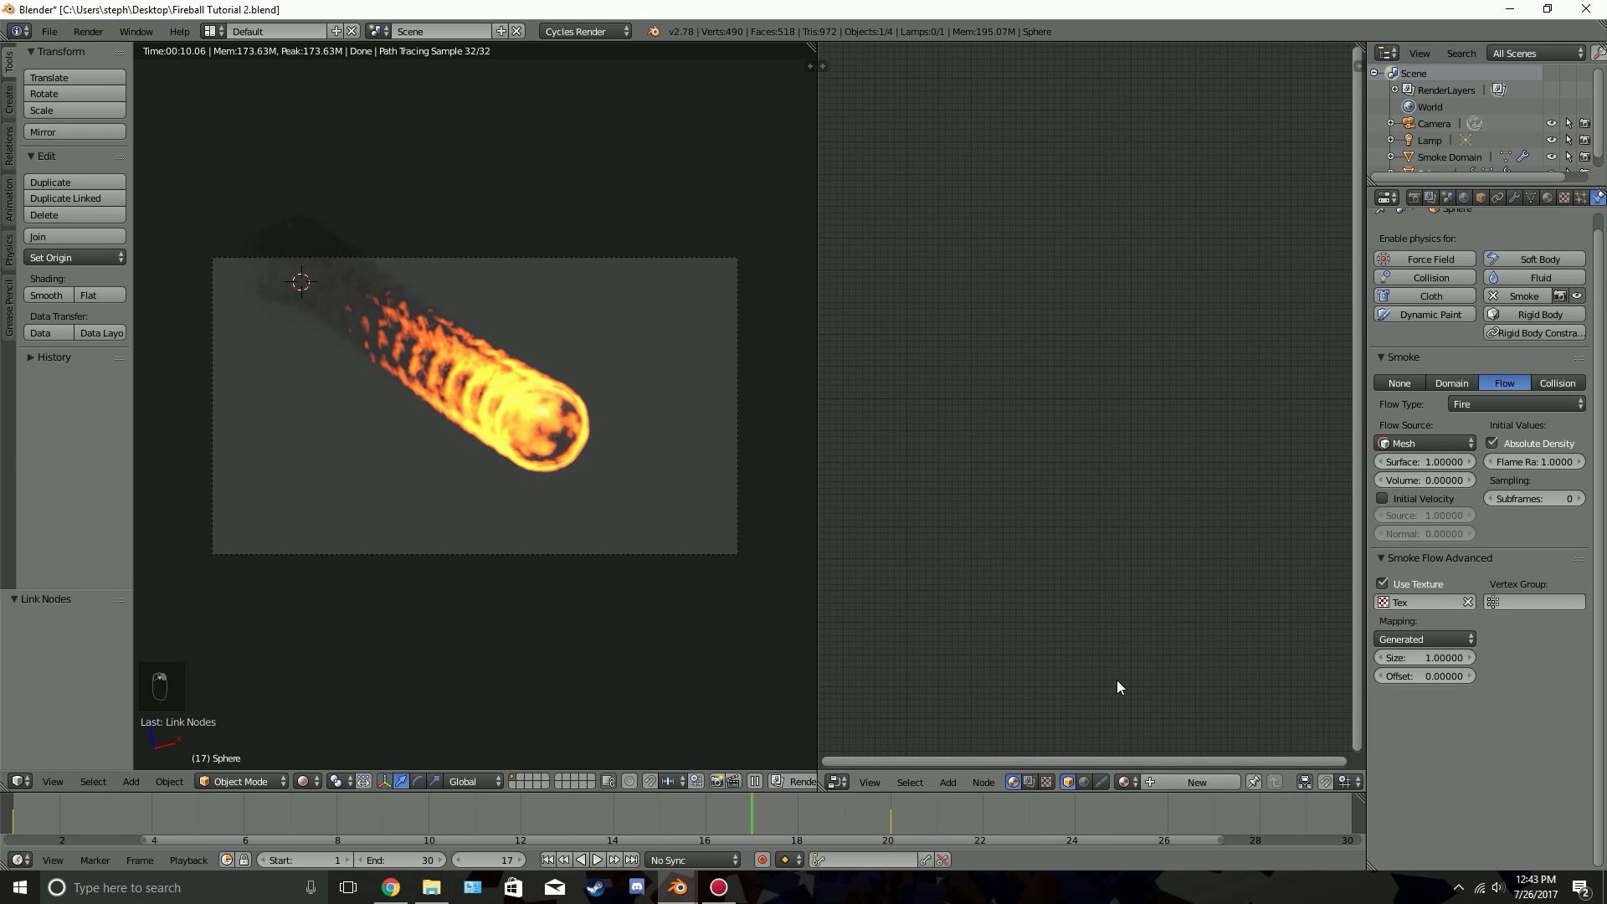
left_click(1177, 781)
Move the sphere material's output node aside and delete the default Diffuse BSDF node
scroll(920, 341, "up", 3)
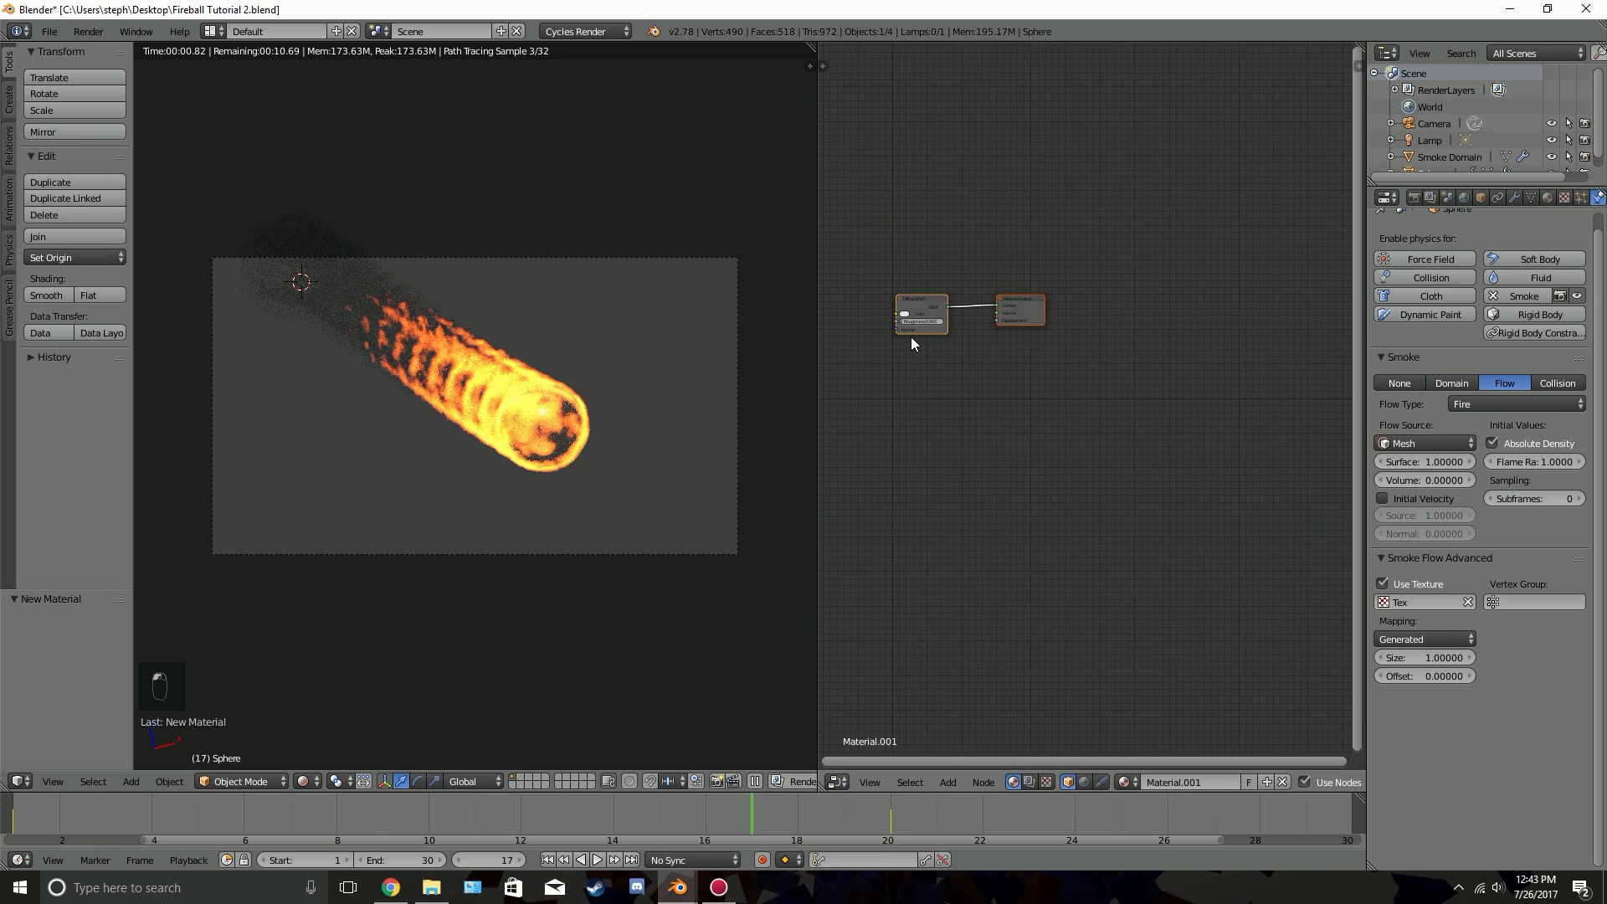
middle_click_drag(1134, 374, 1258, 409)
scroll(1202, 420, "up", 1)
middle_click_drag(1017, 320, 1116, 381)
scroll(1124, 366, "up", 1)
left_click(1123, 366)
key("x")
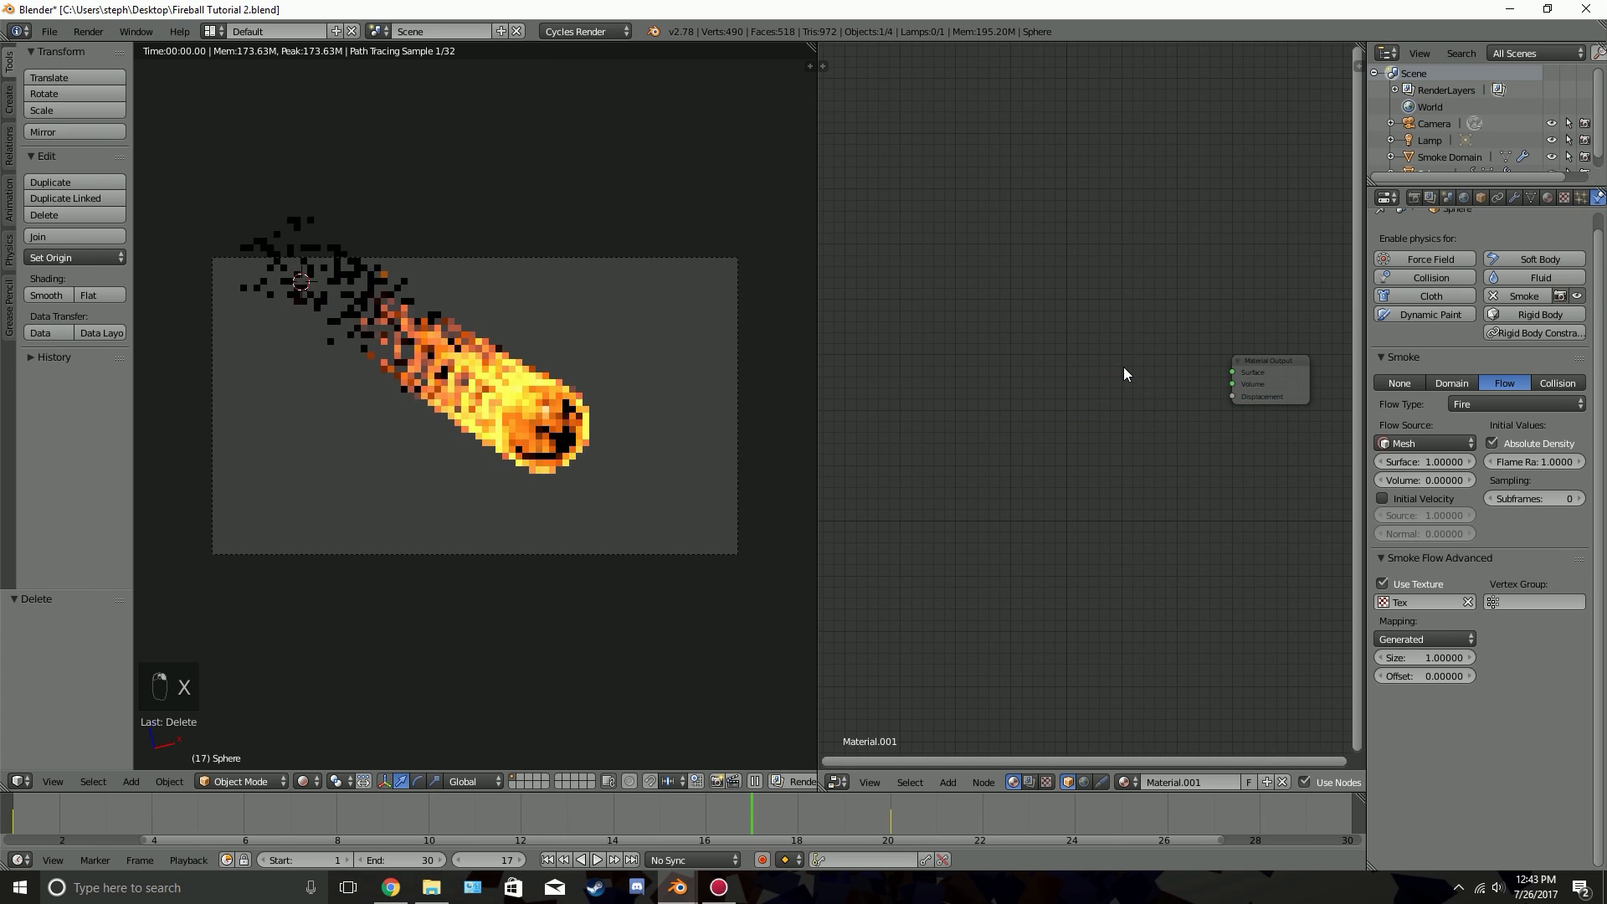
Add an Emission shader to the sphere's material and connect it to the Material Output's Surface input
key("shift+a")
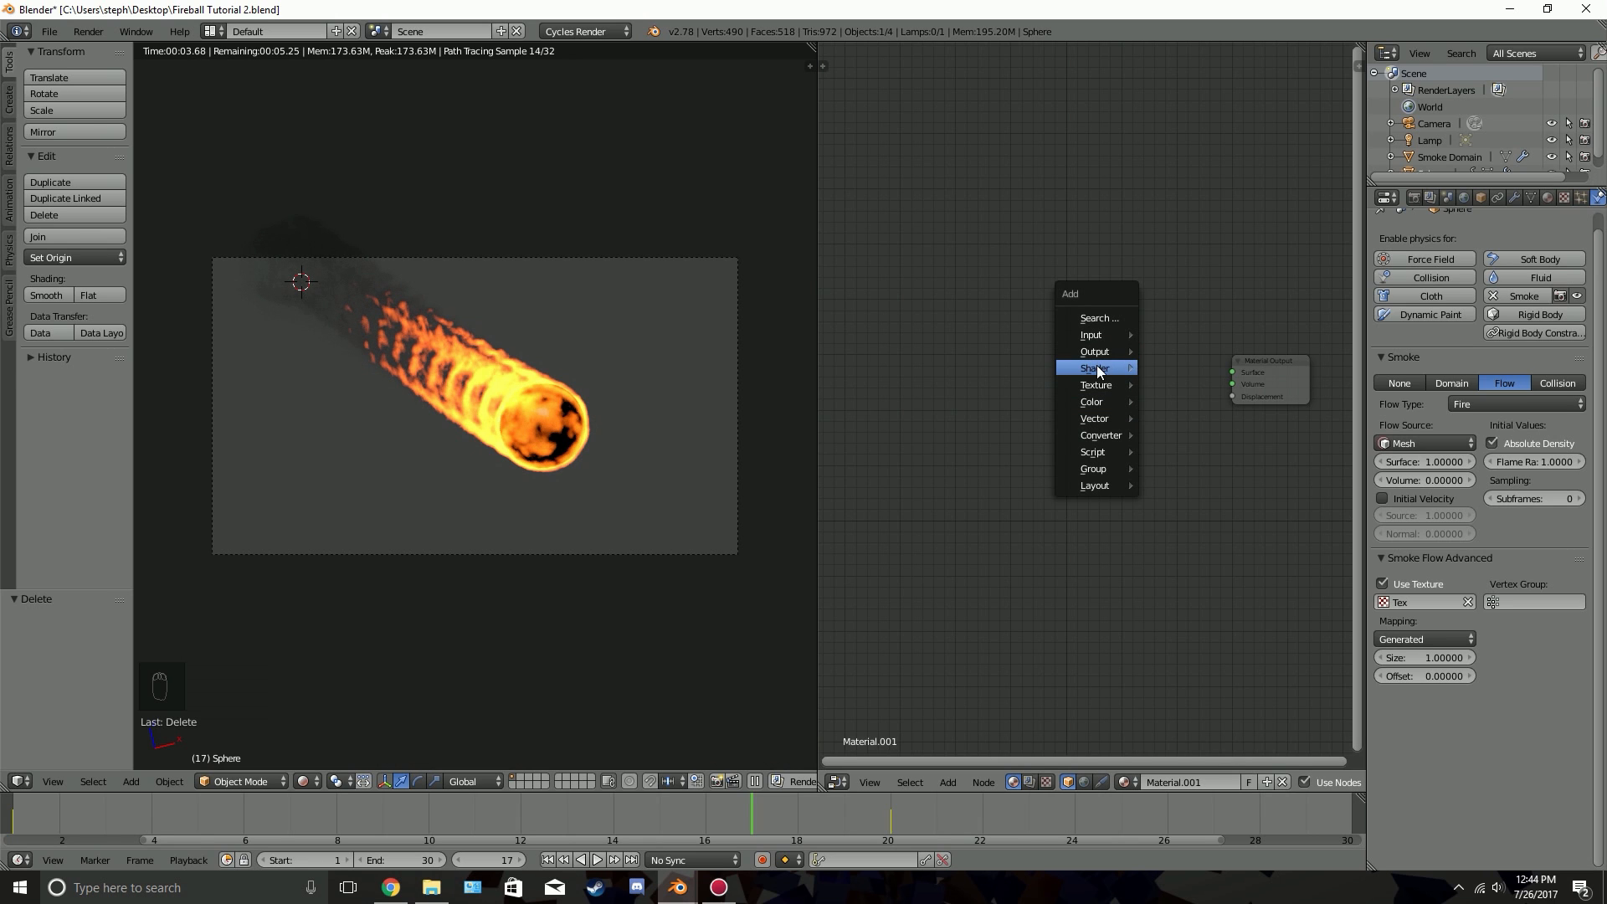
mouse_move(1097, 366)
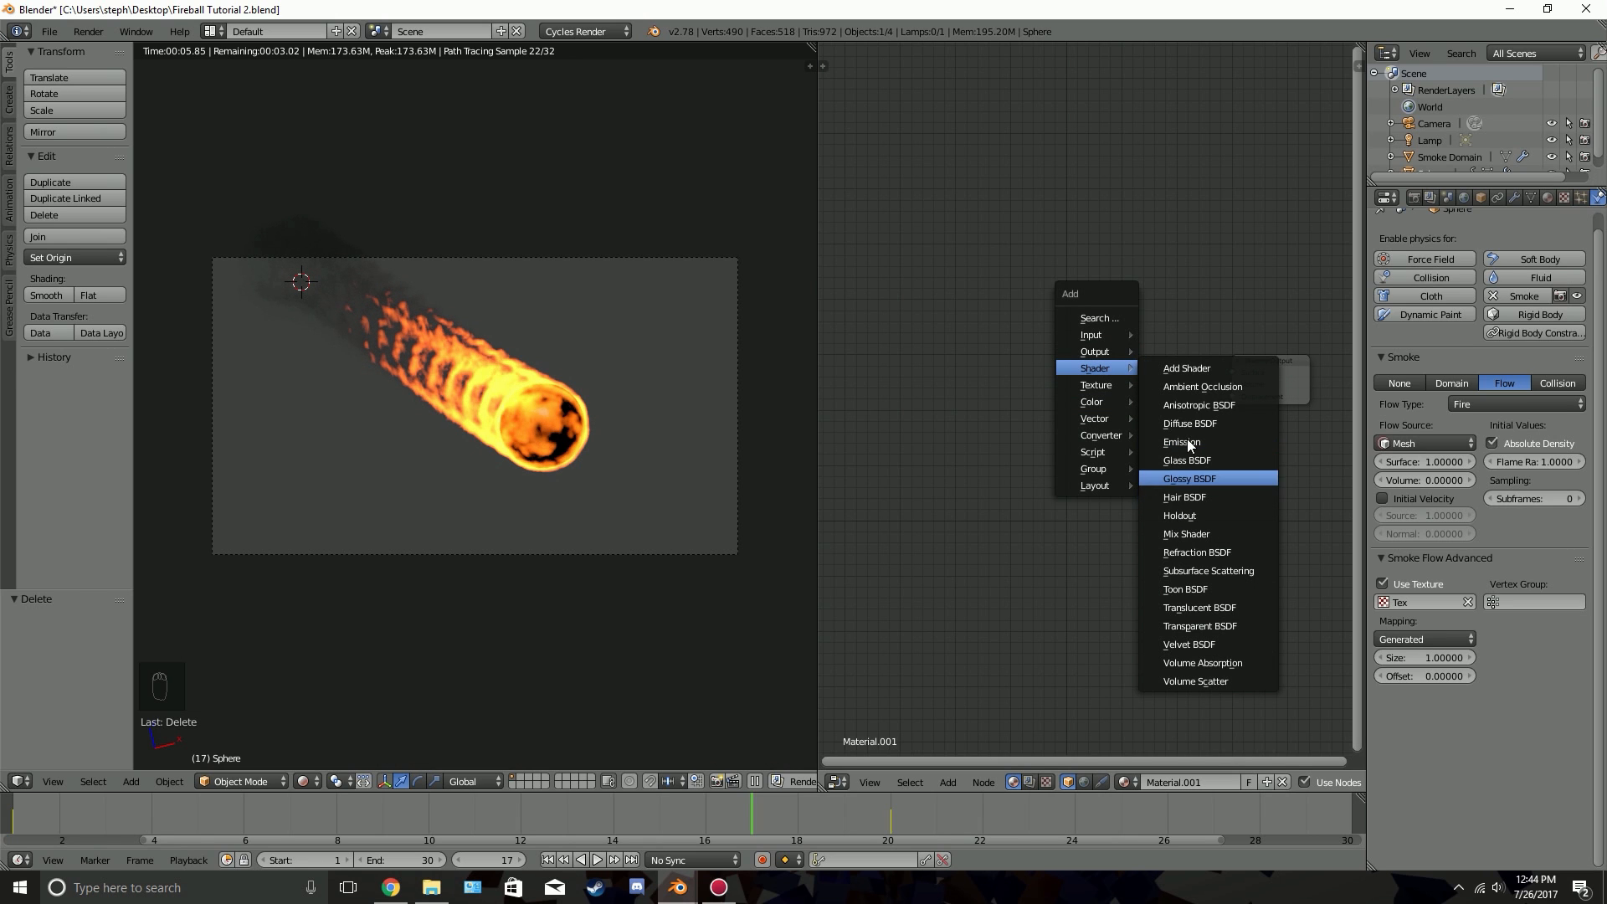
left_click(1168, 441)
left_click(1073, 364)
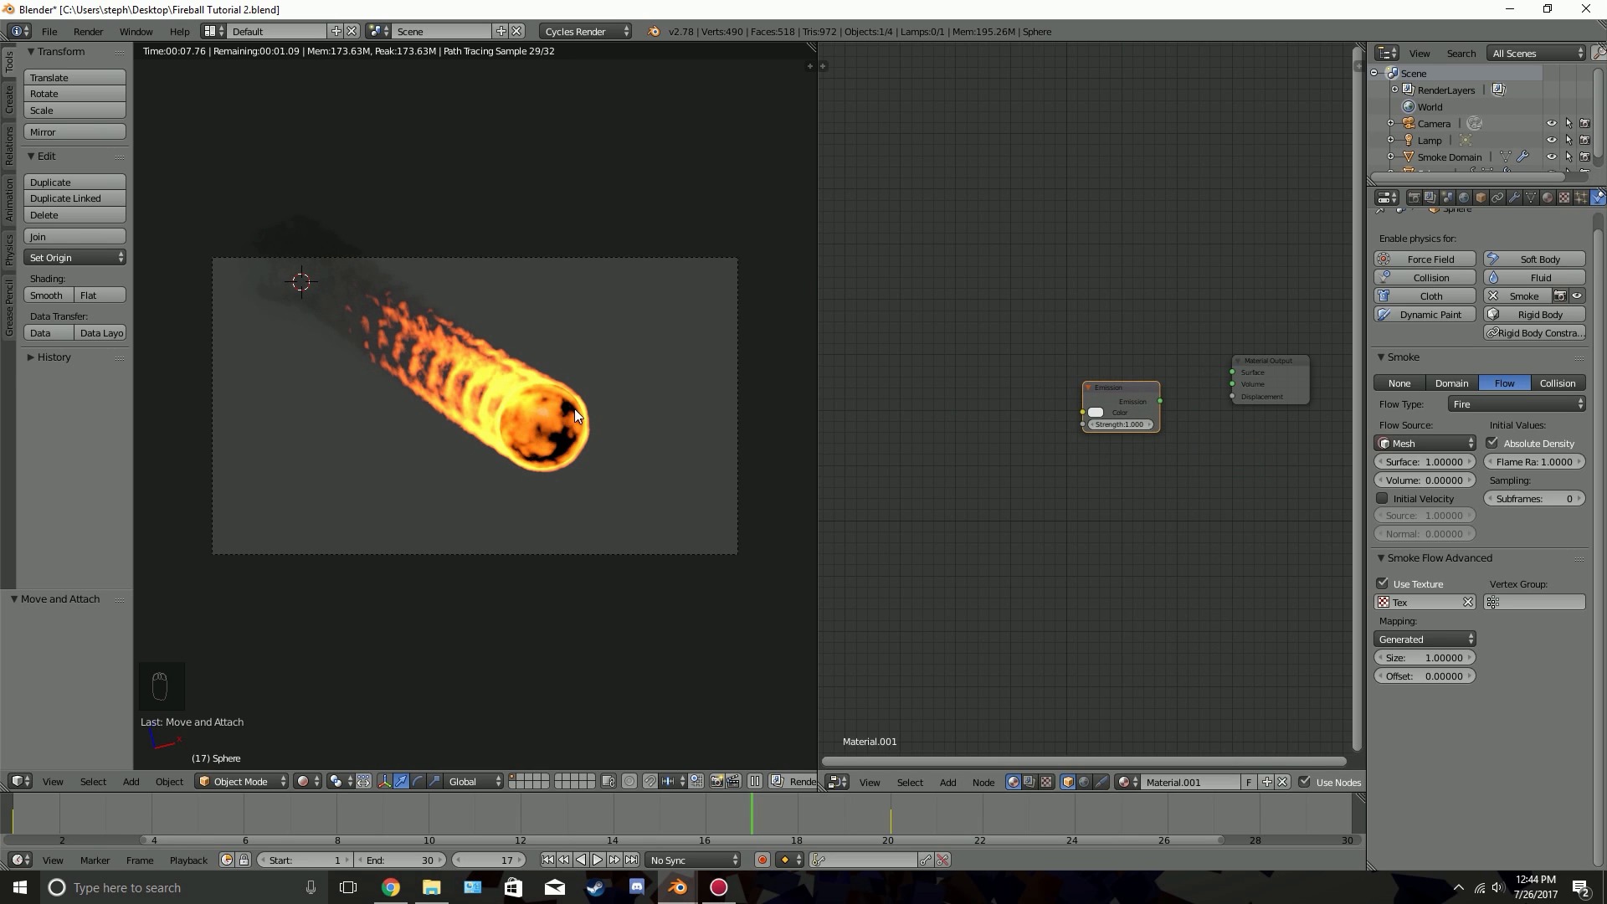
left_click_drag(1160, 401, 1230, 371)
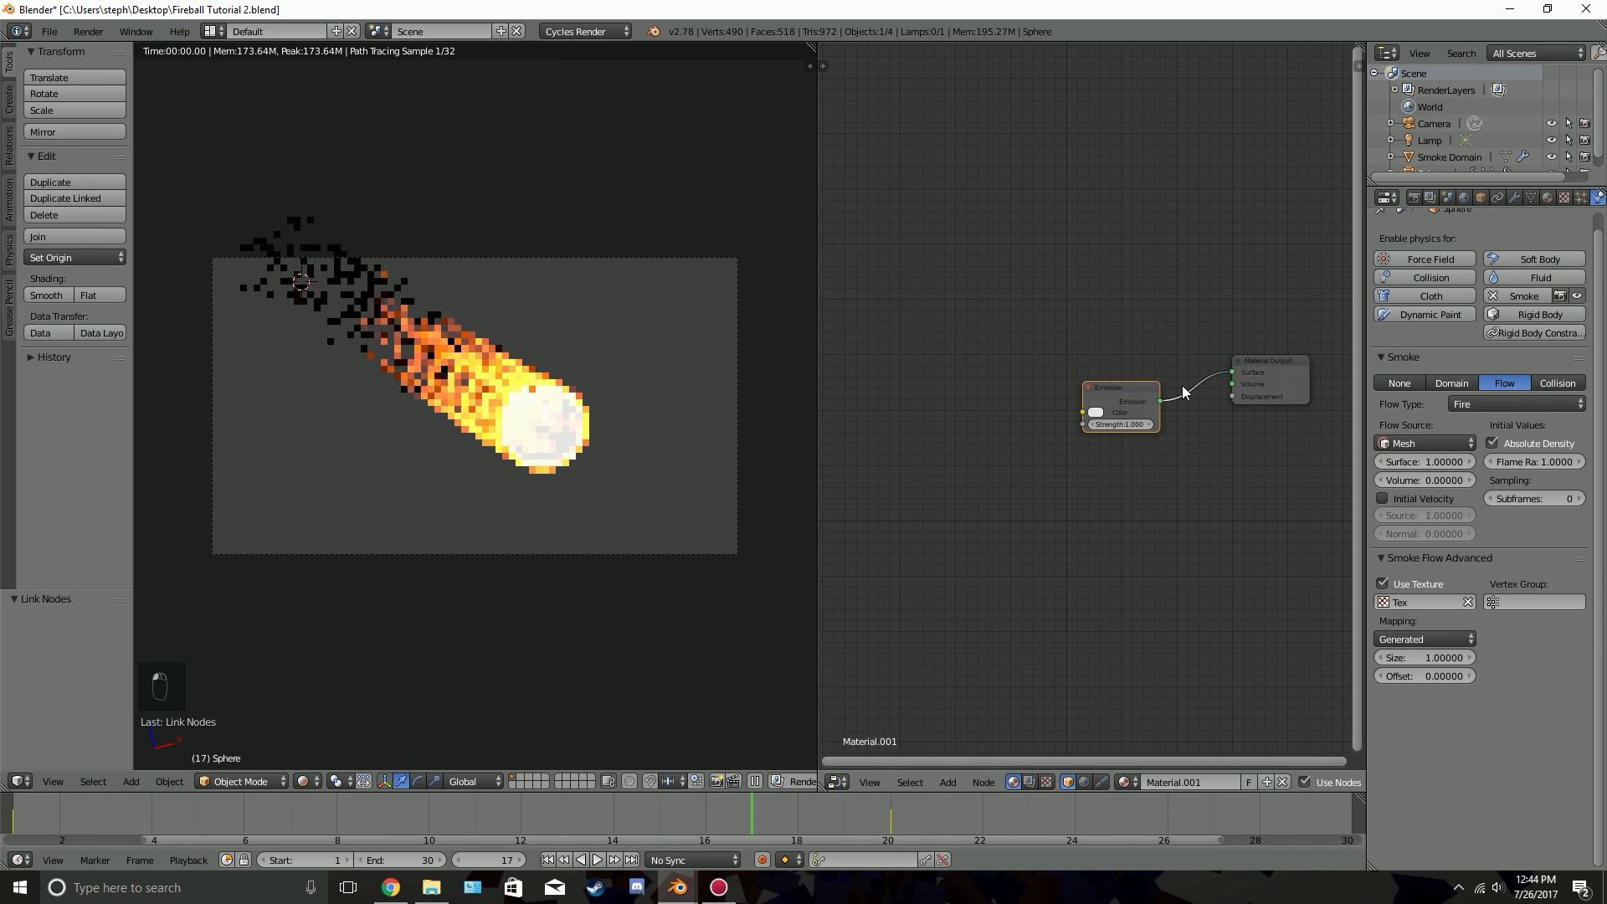
Set the sphere's Emission colour to a saturated fiery orange
scroll(1097, 390, "up", 1)
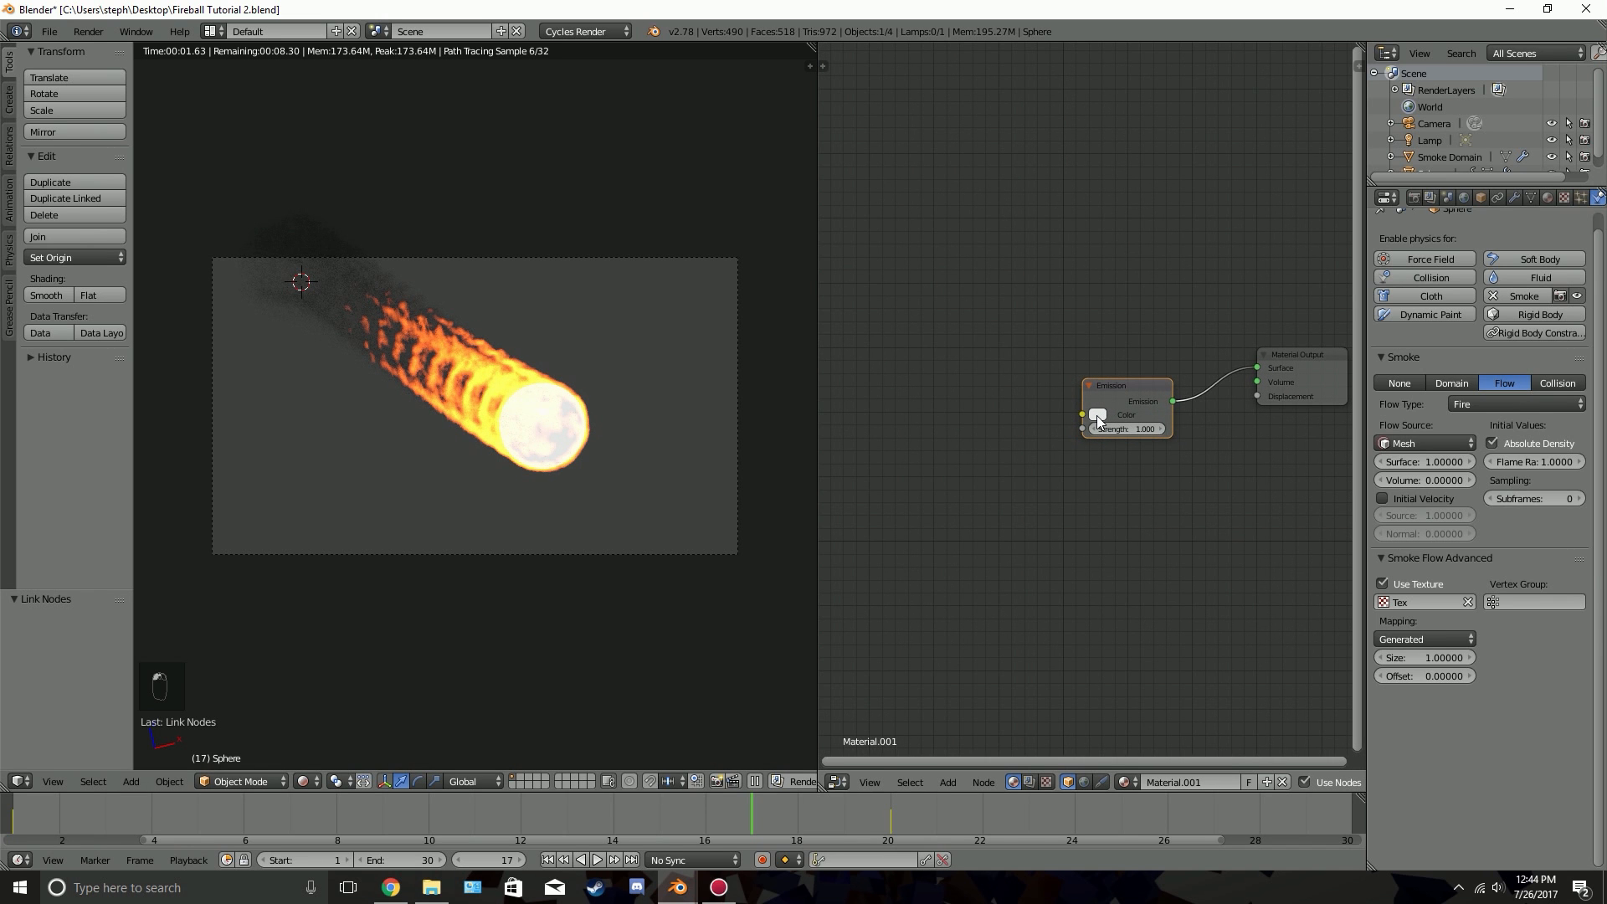
left_click(1097, 415)
left_click(1129, 296)
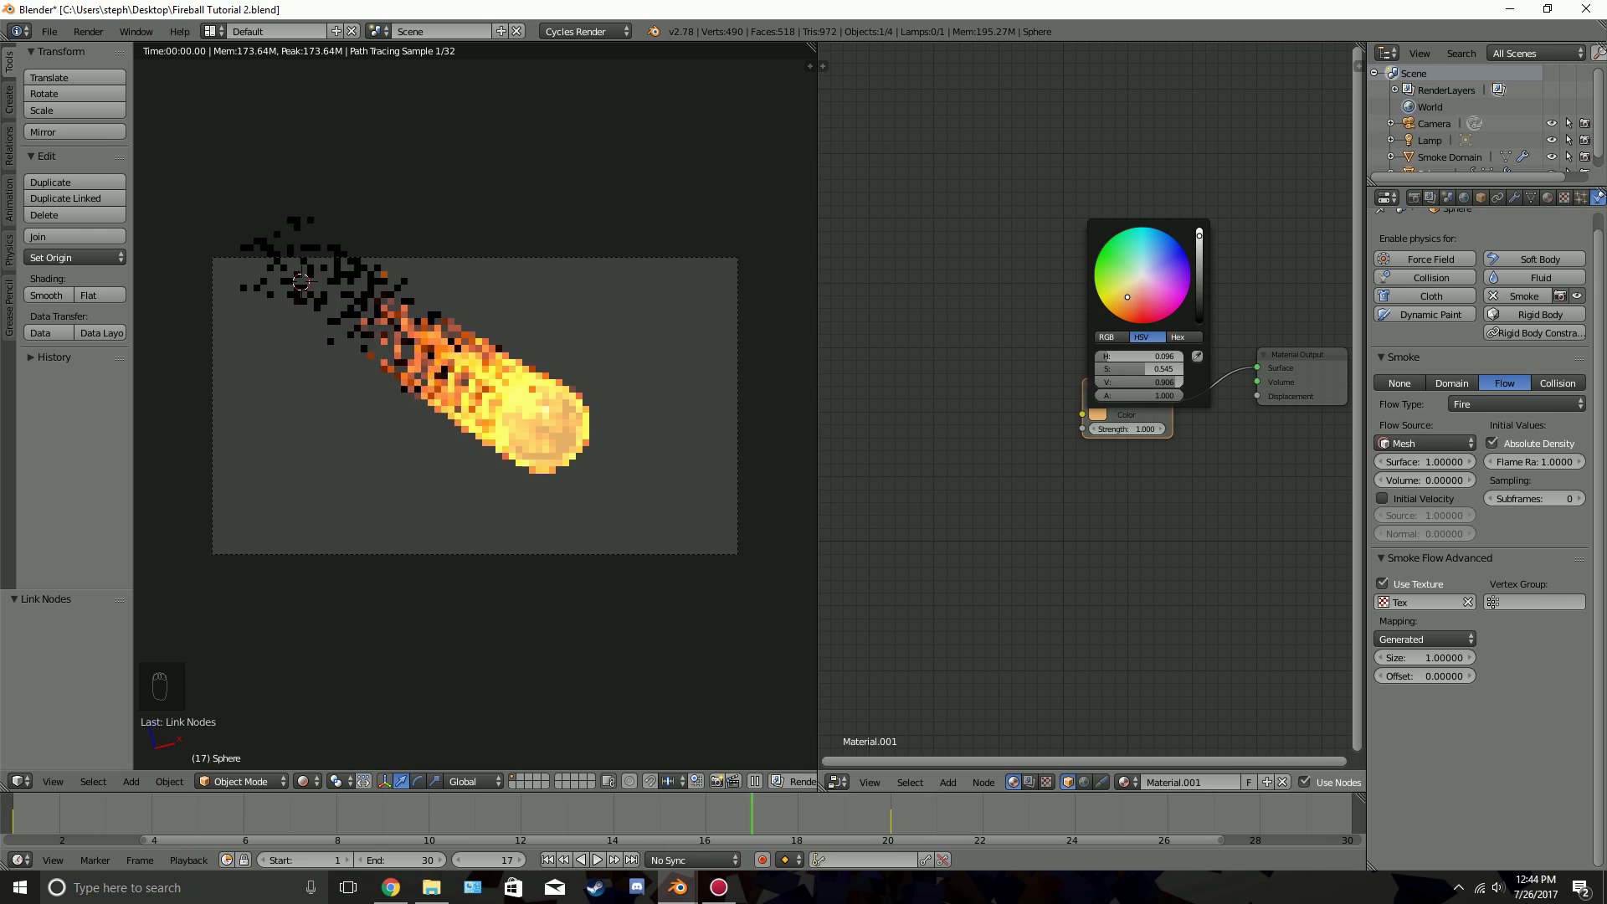
left_click(1121, 304)
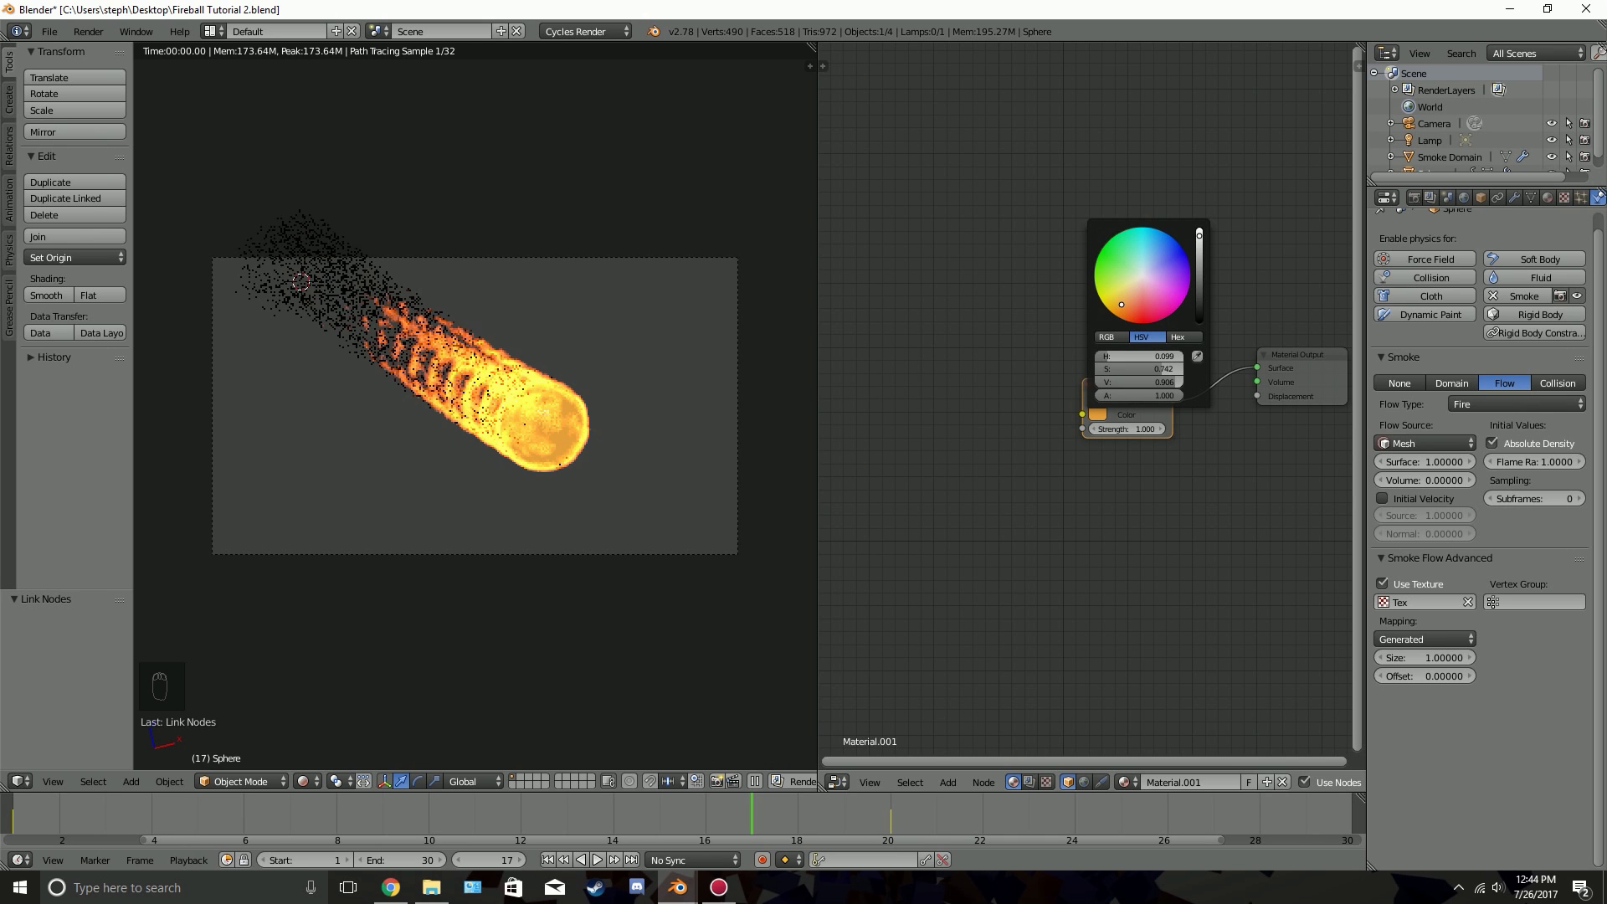
left_click(1127, 311)
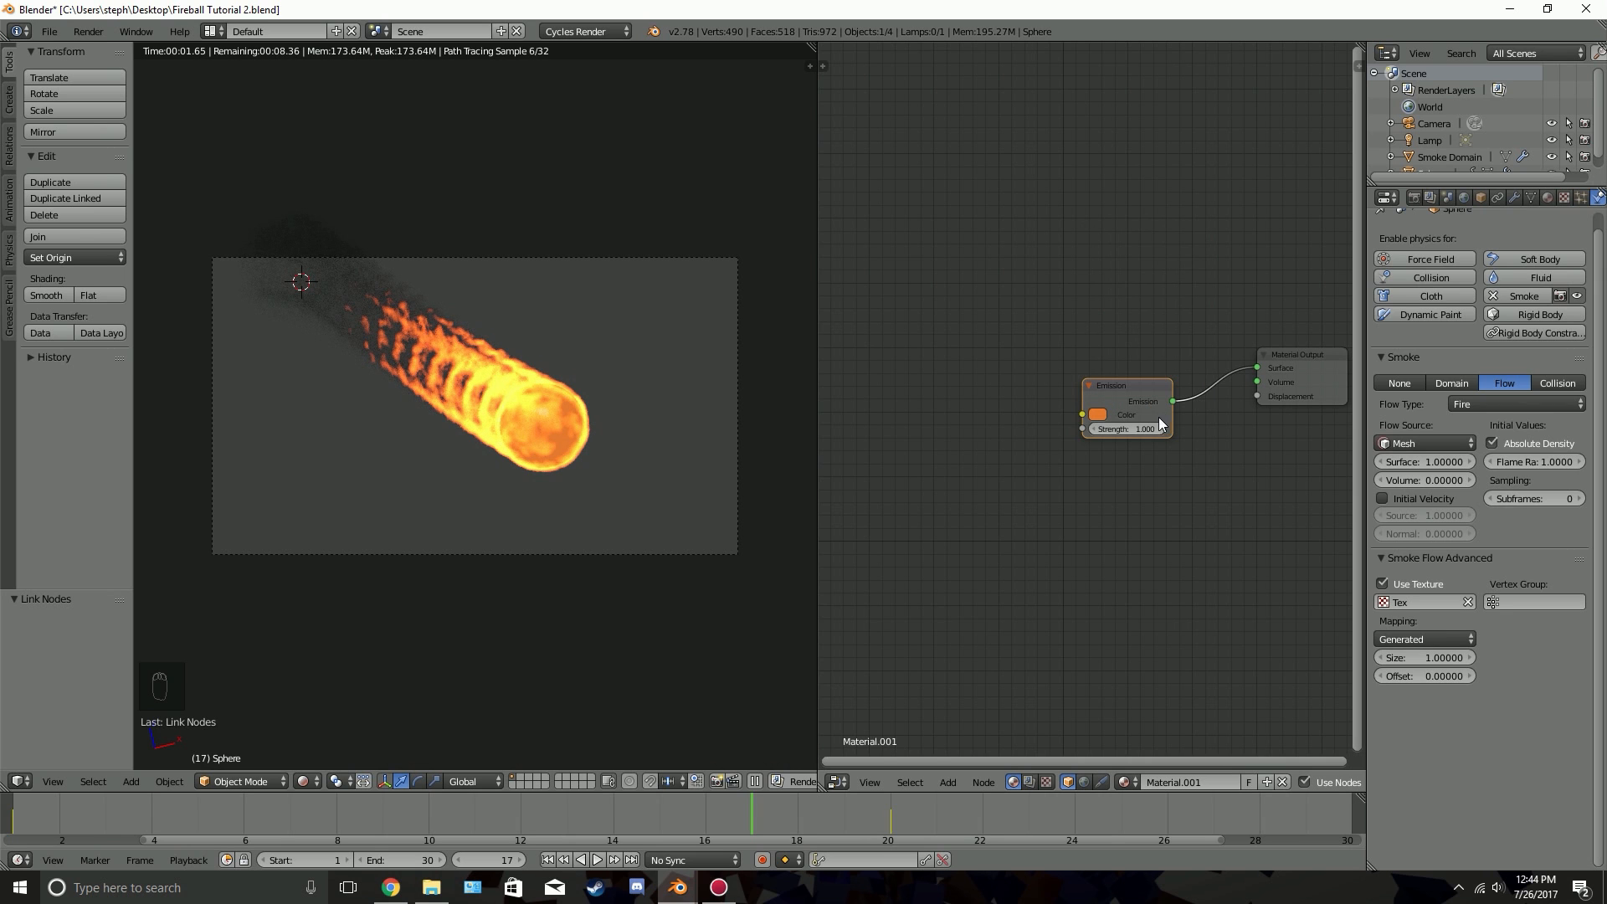
Try a strength of 5 on the sphere's Emission node, and settle on 2.000
scroll(1138, 430, "up", 1)
left_click(1135, 428)
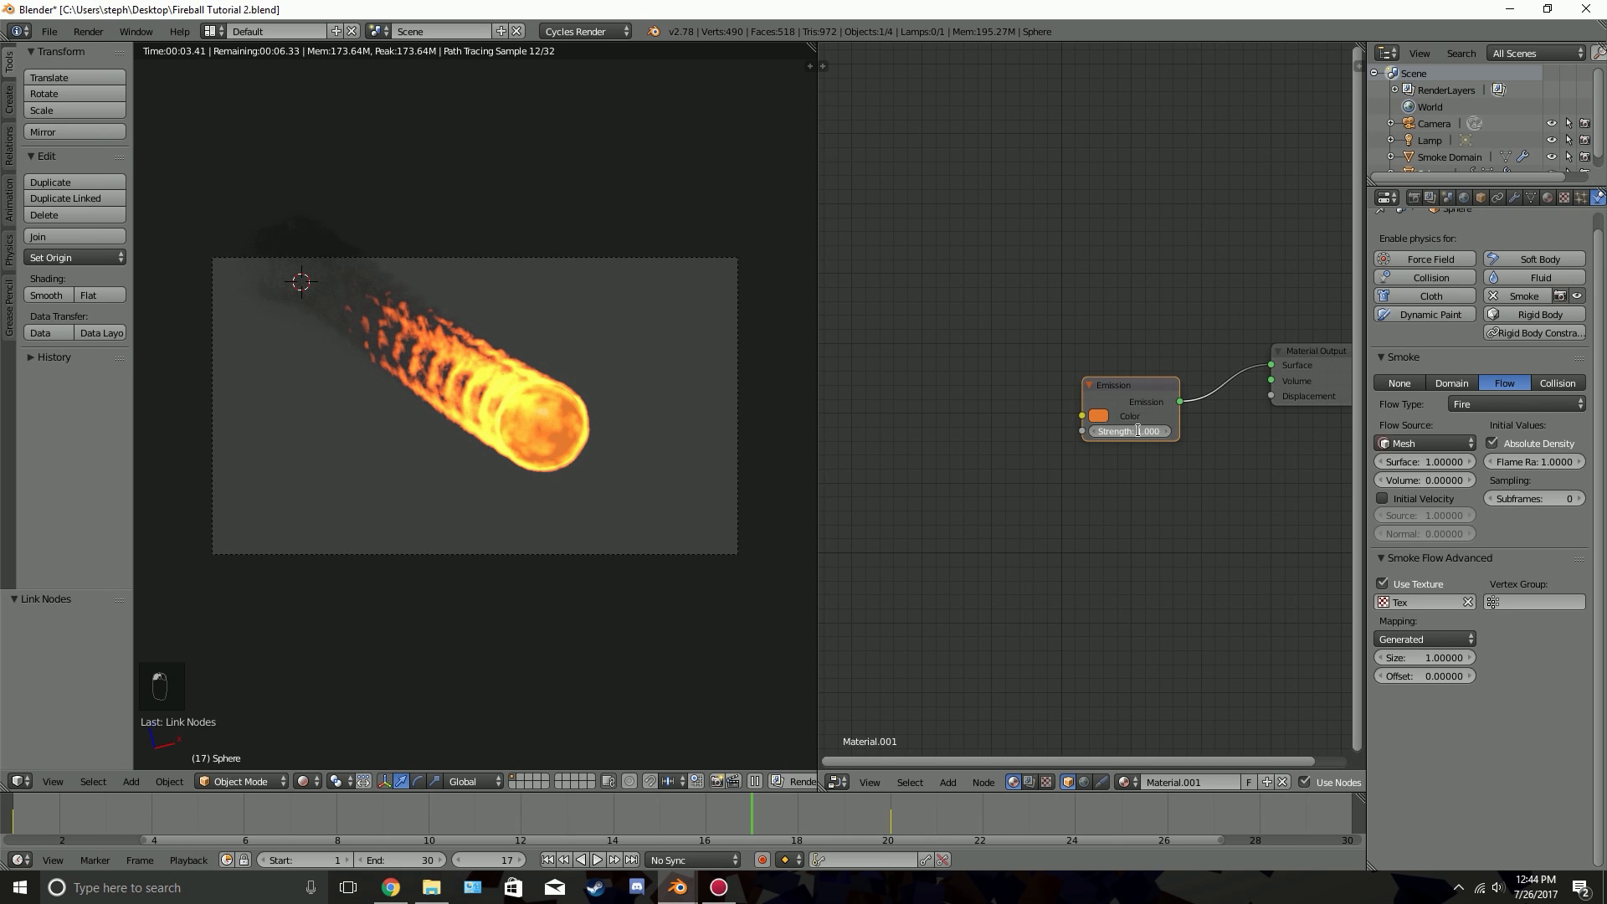
type("5")
key("Return")
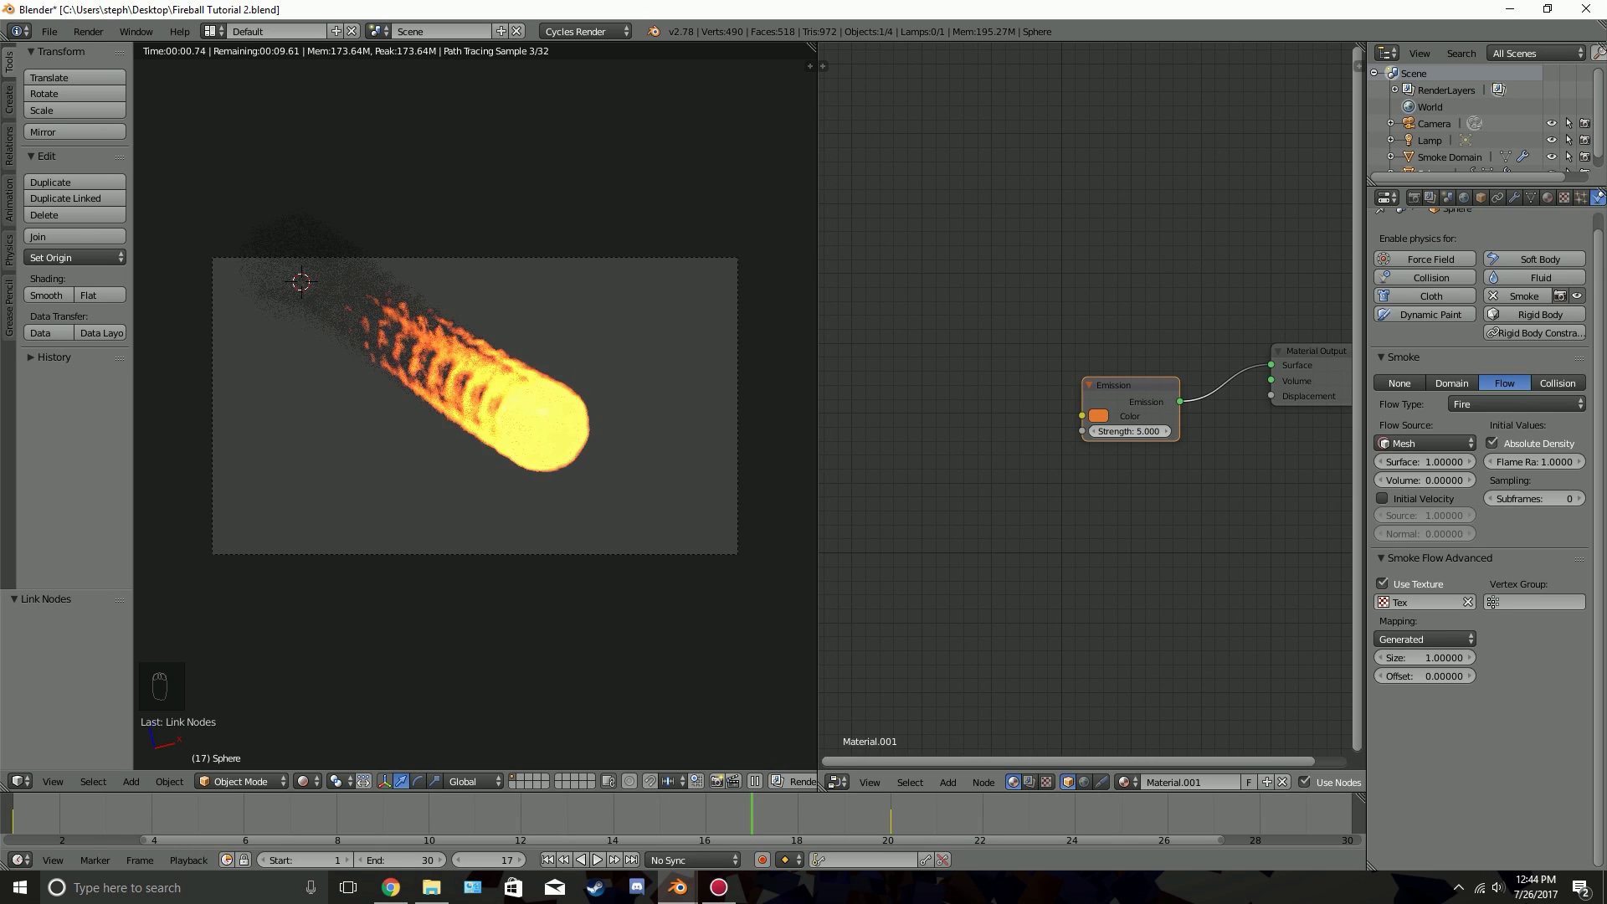
left_click(1138, 431)
type("3")
key("Return")
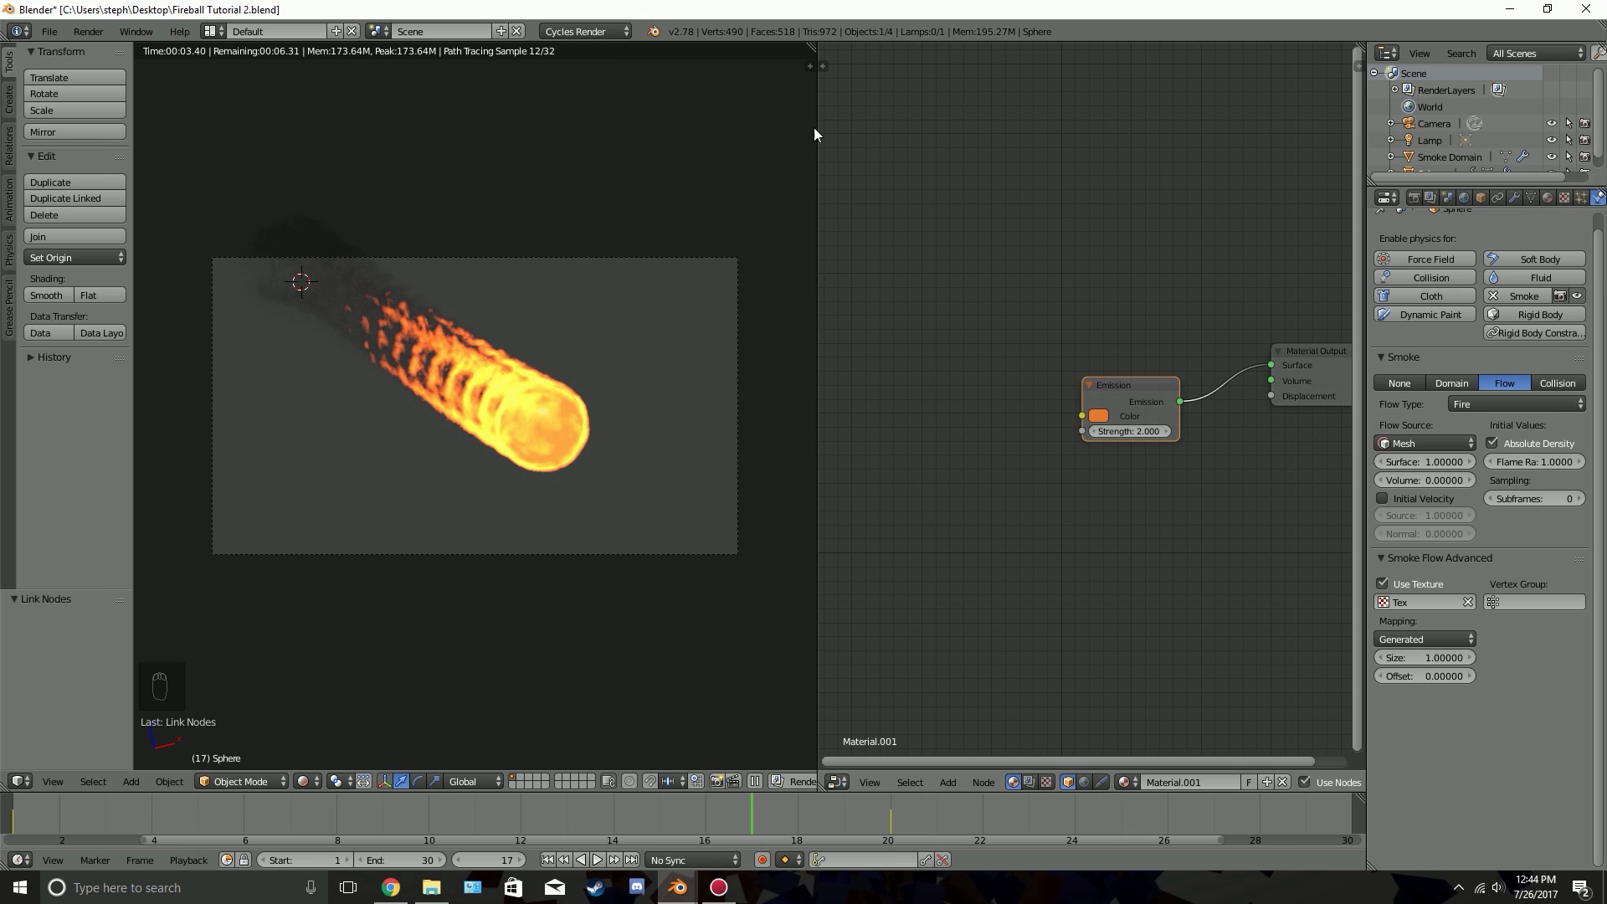
Merge the node editor area into the 3D view and switch the viewport from rendered to wireframe shading
left_click_drag(808, 48, 827, 400)
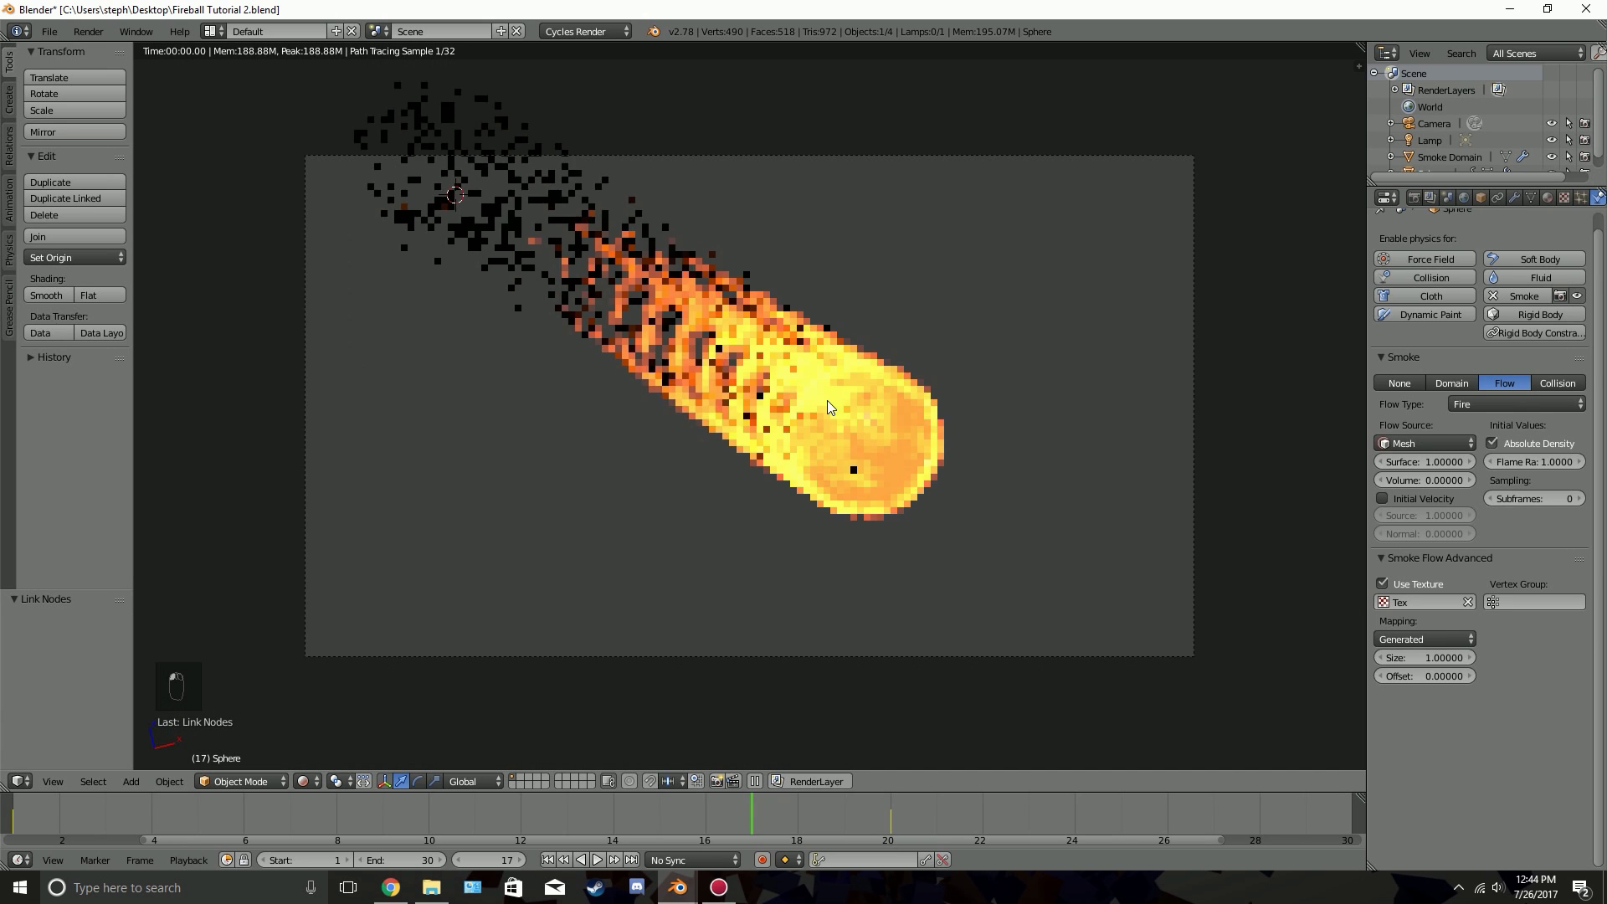
key("z")
key("z")
key("z")
Darken the world background colour to near black and preview the fireball in rendered shading before returning to wireframe
left_click(1464, 198)
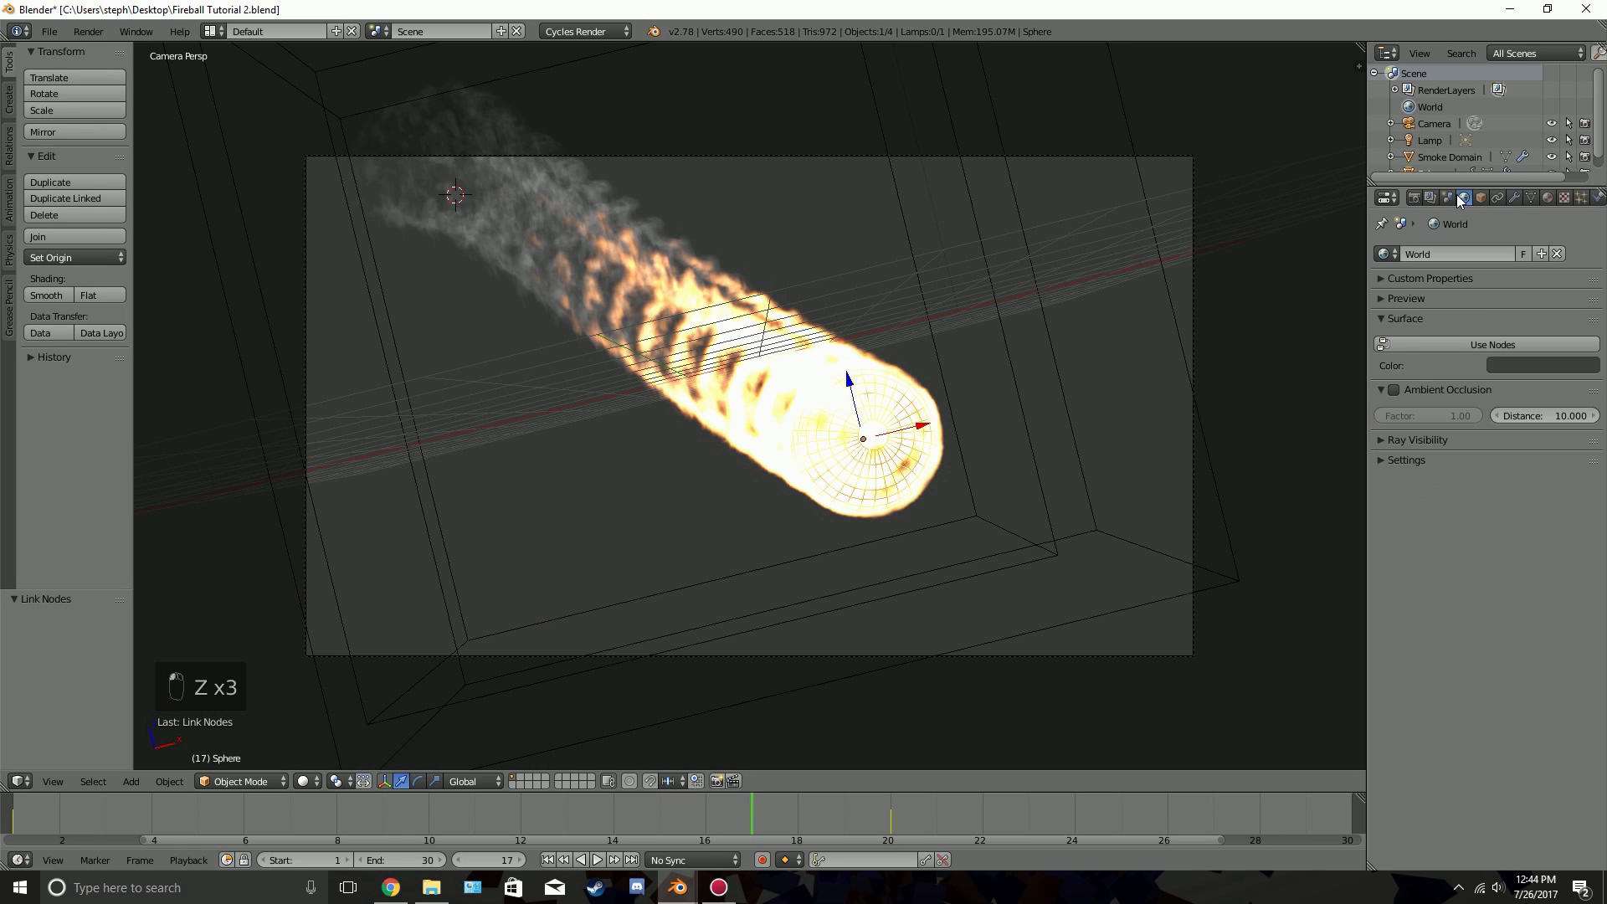
left_click(1535, 365)
left_click(1585, 260)
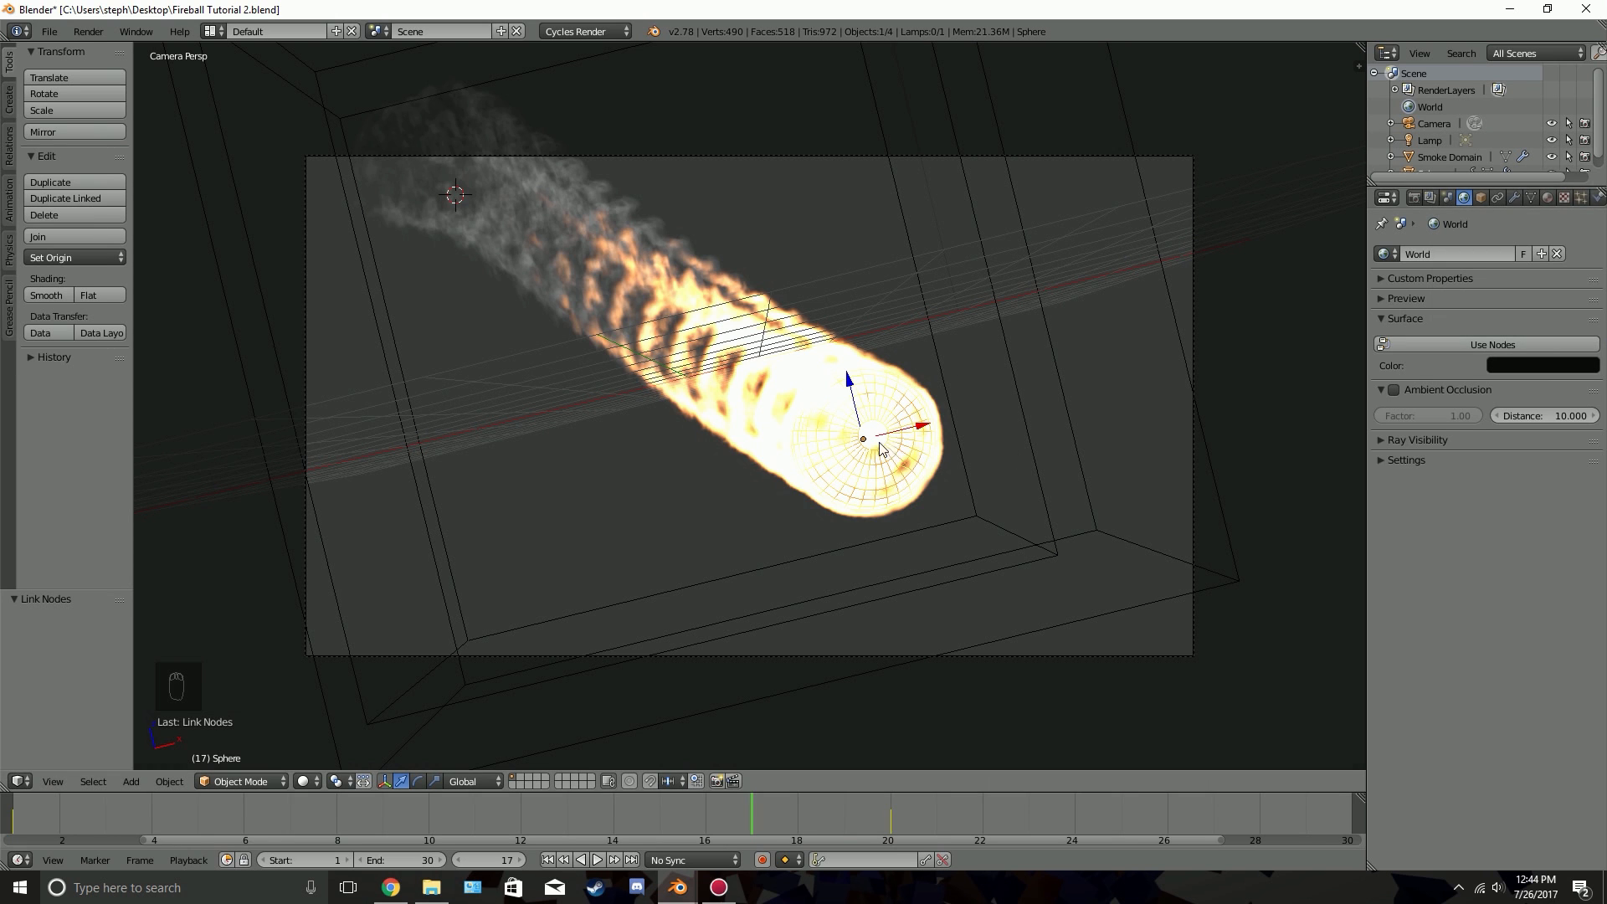
key("shift+z")
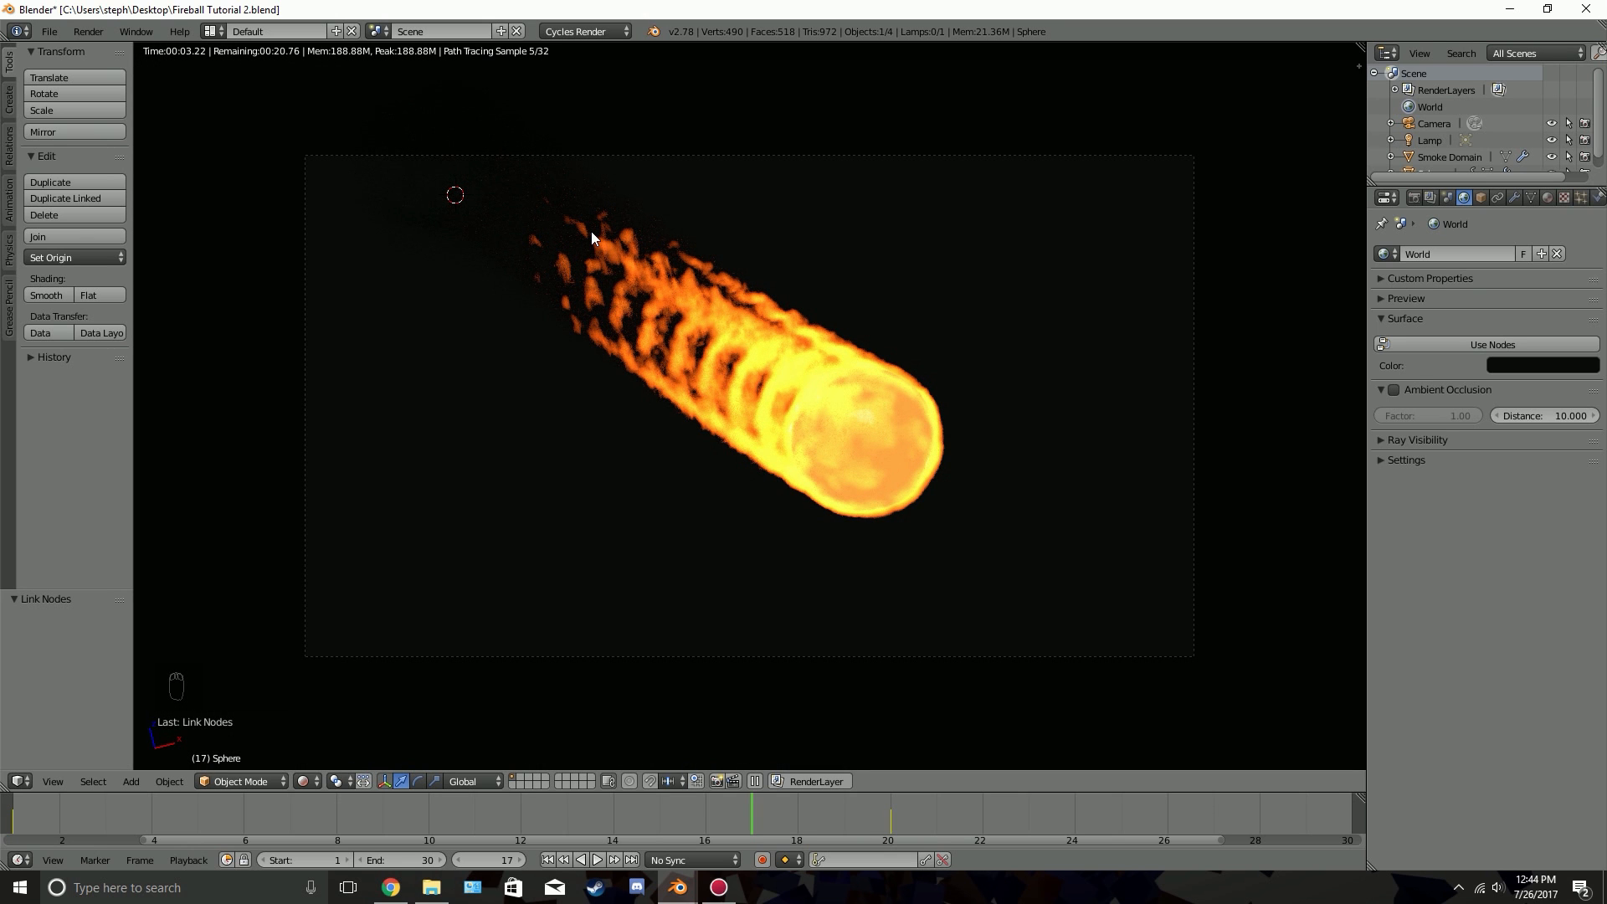
key("z")
key("z")
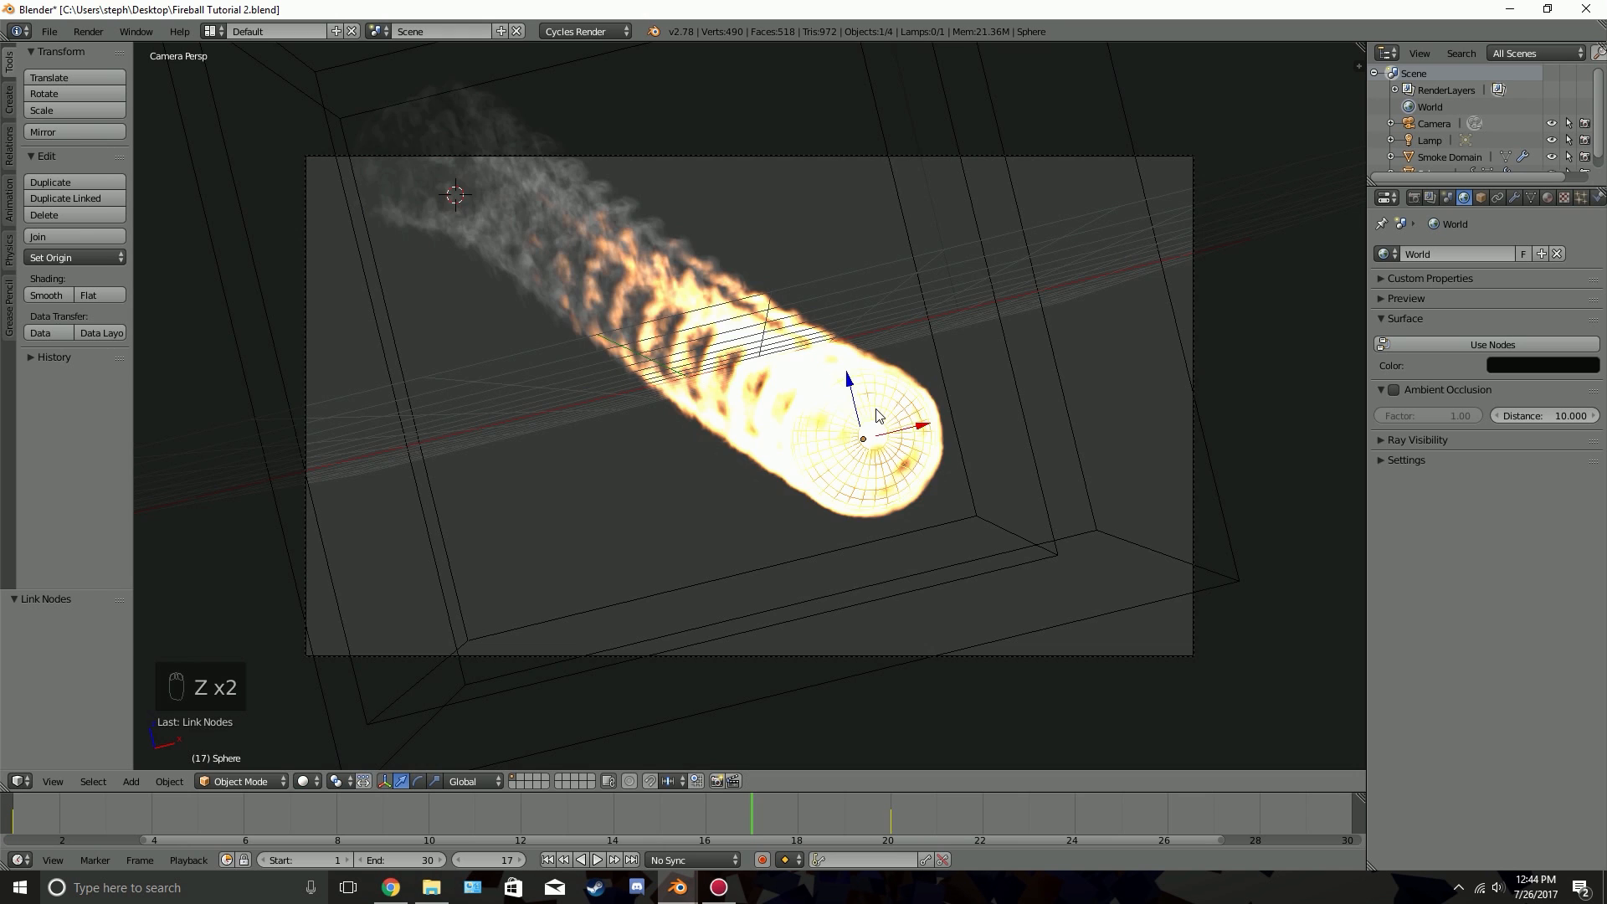
Reselect the meteor sphere and add a new particle system to it
key("a")
scroll(877, 419, "down", 4)
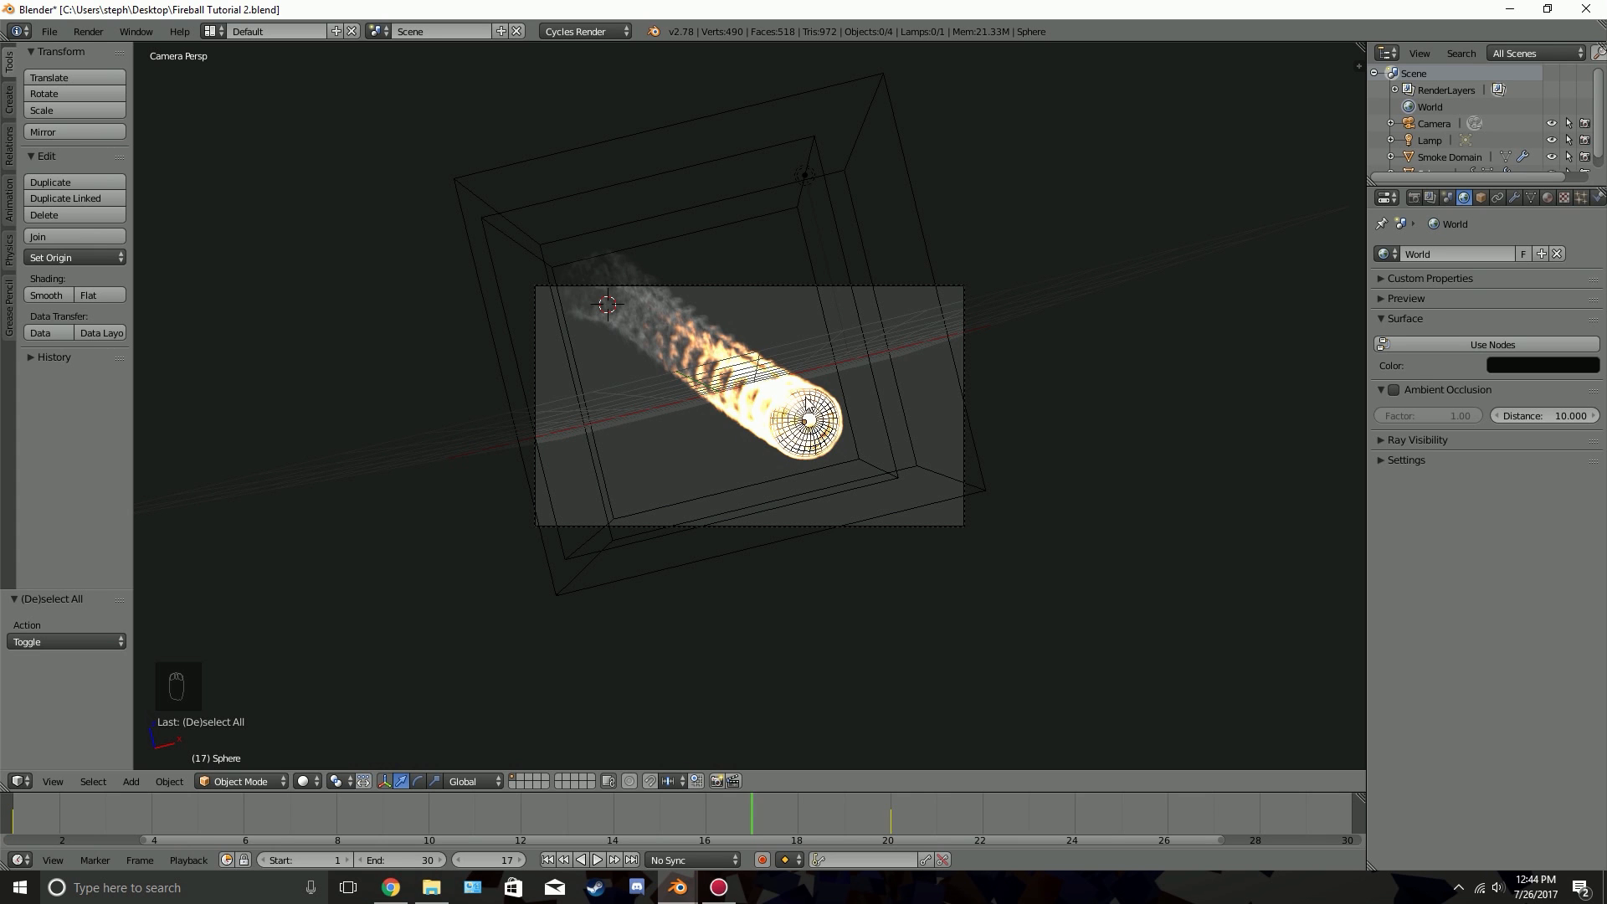
scroll(884, 435, "up", 3)
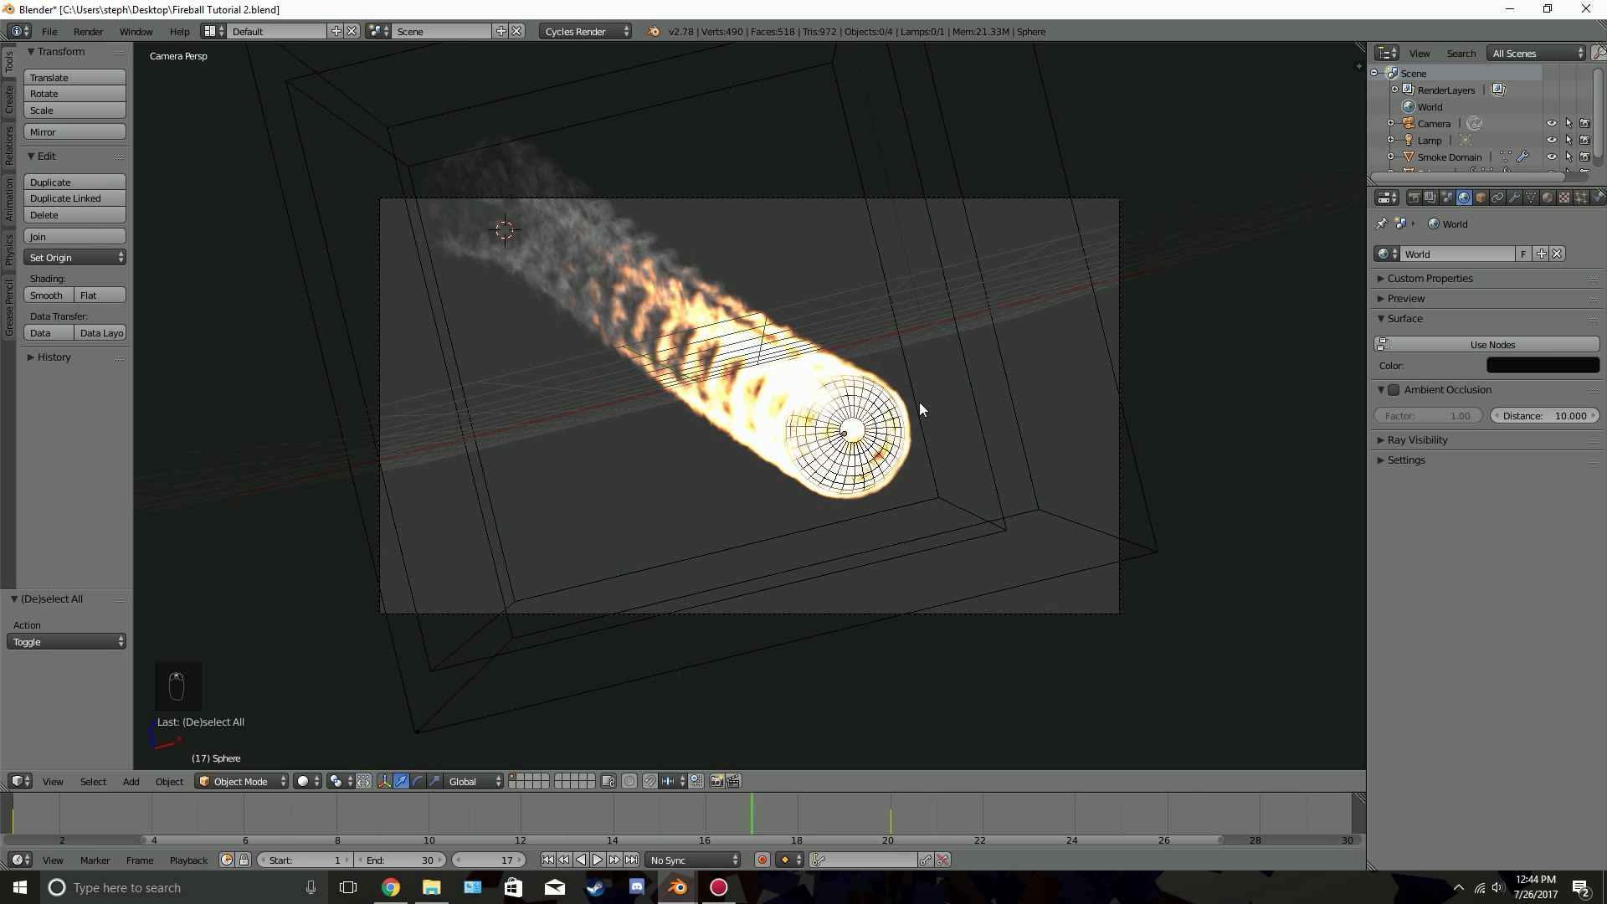
scroll(843, 424, "down", 3)
right_click(837, 415)
right_click(835, 412)
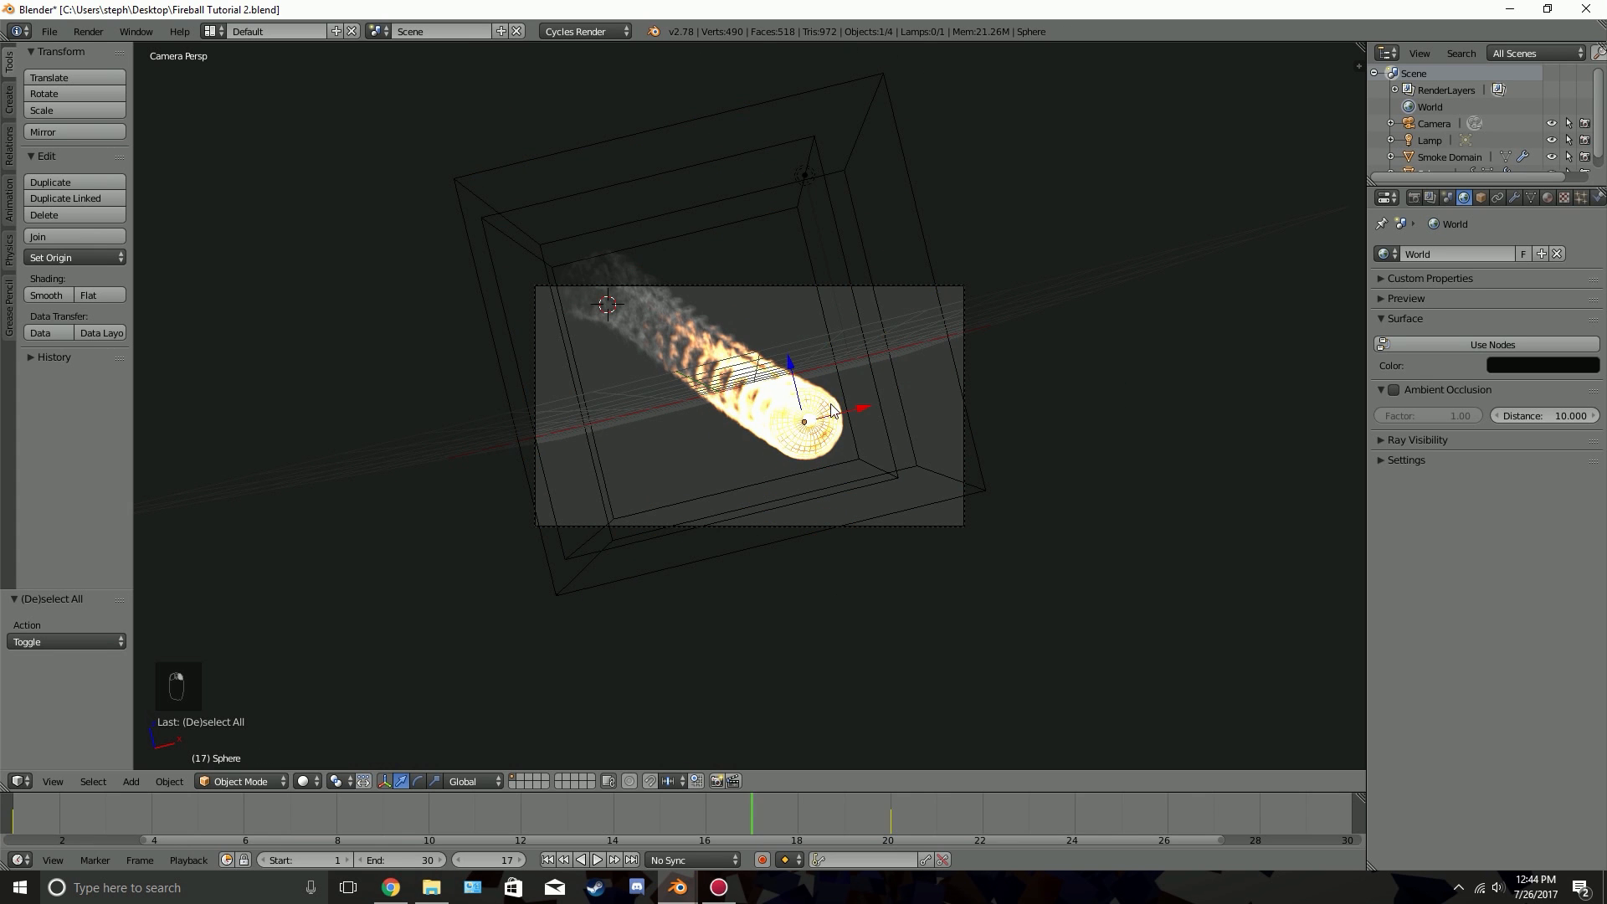
left_click(1581, 197)
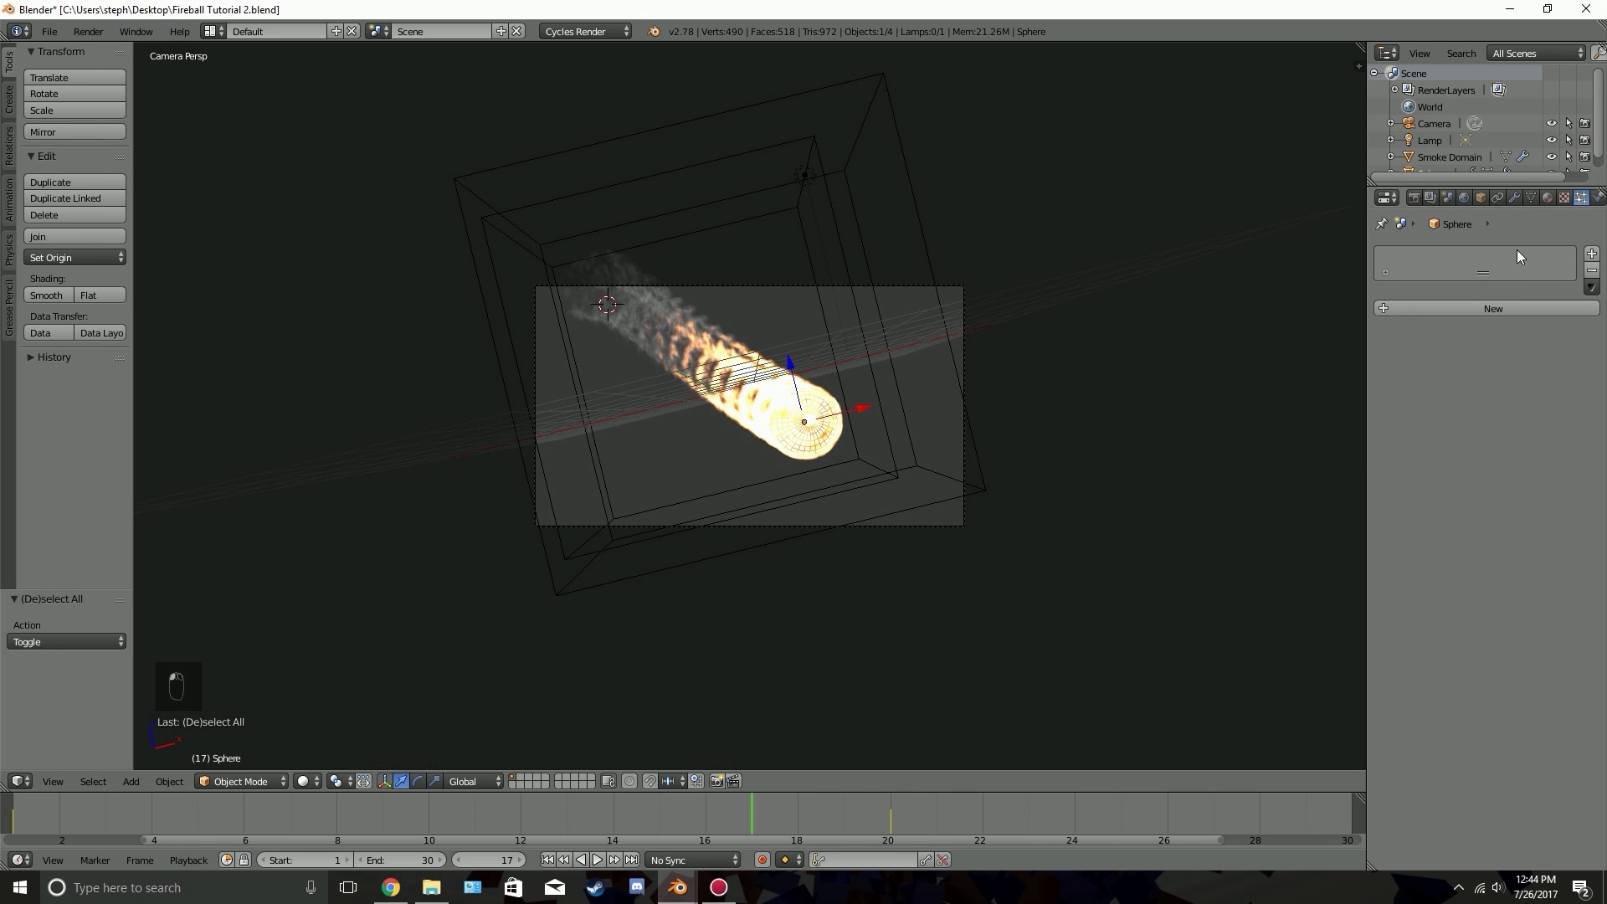
left_click(1481, 305)
scroll(869, 507, "up", 3)
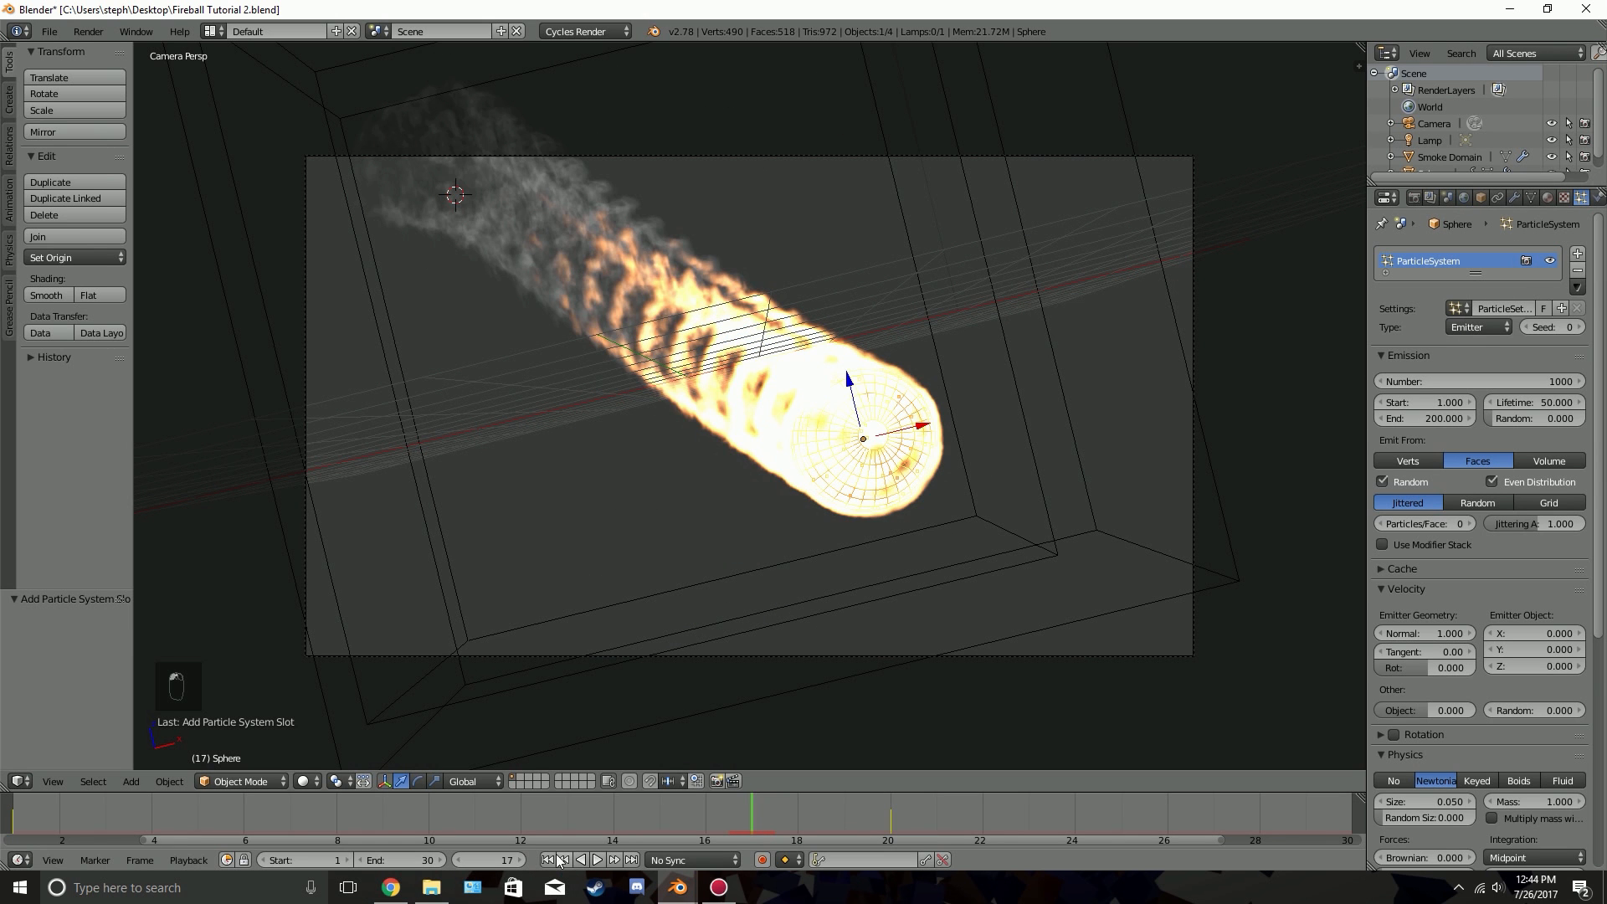
Play the animation from the first frame to check how the emitted particles move
left_click(548, 860)
key("alt+a")
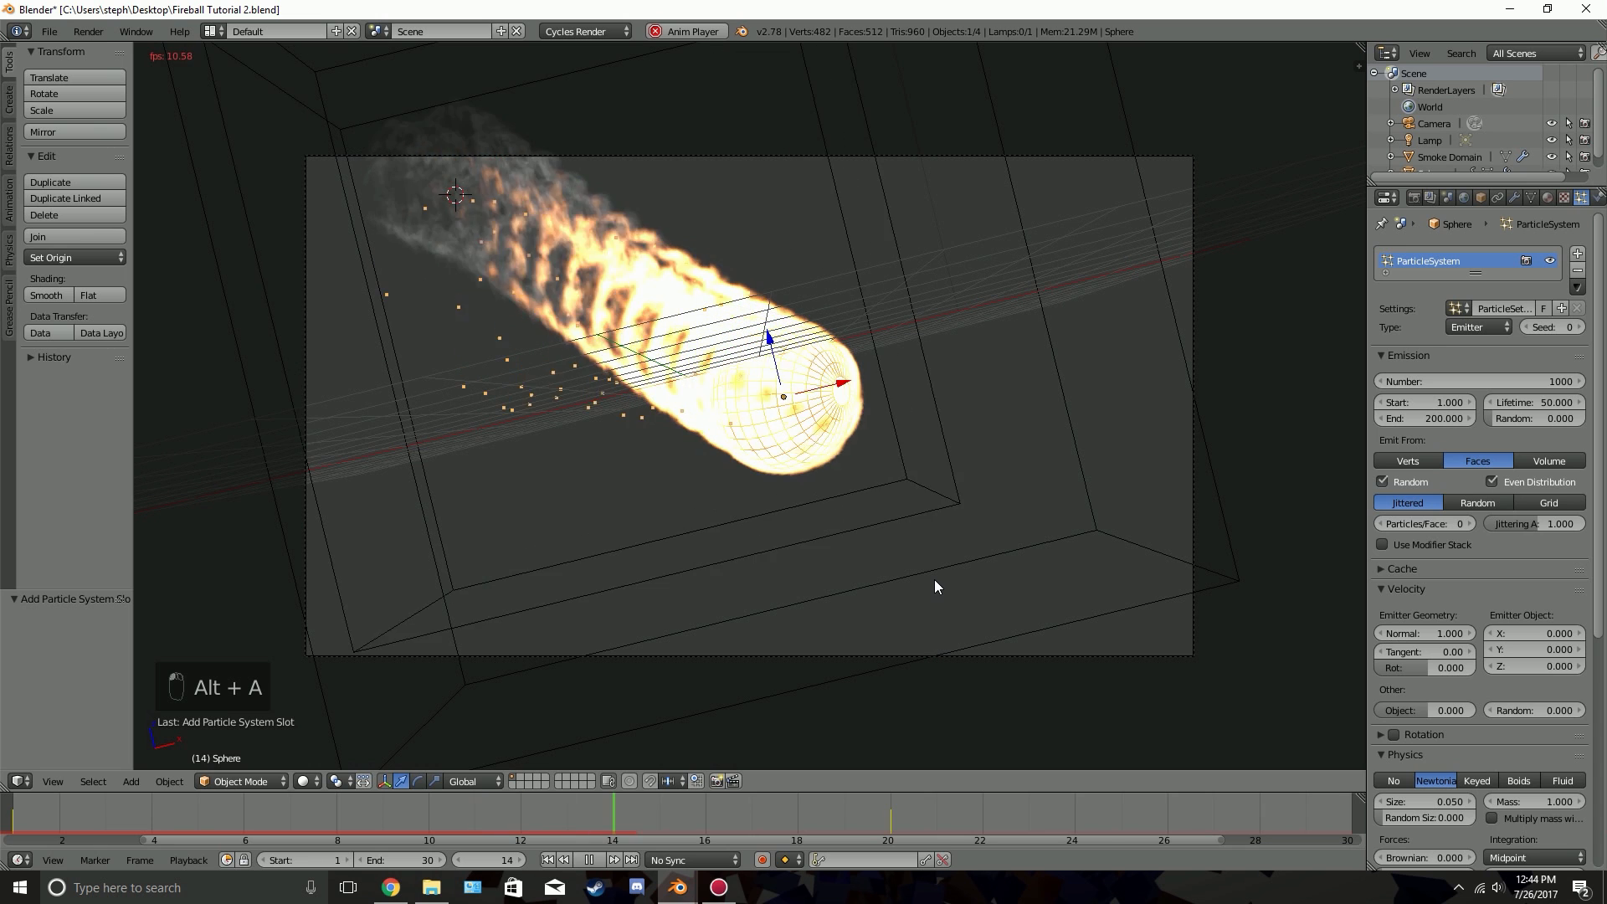
key("alt+a")
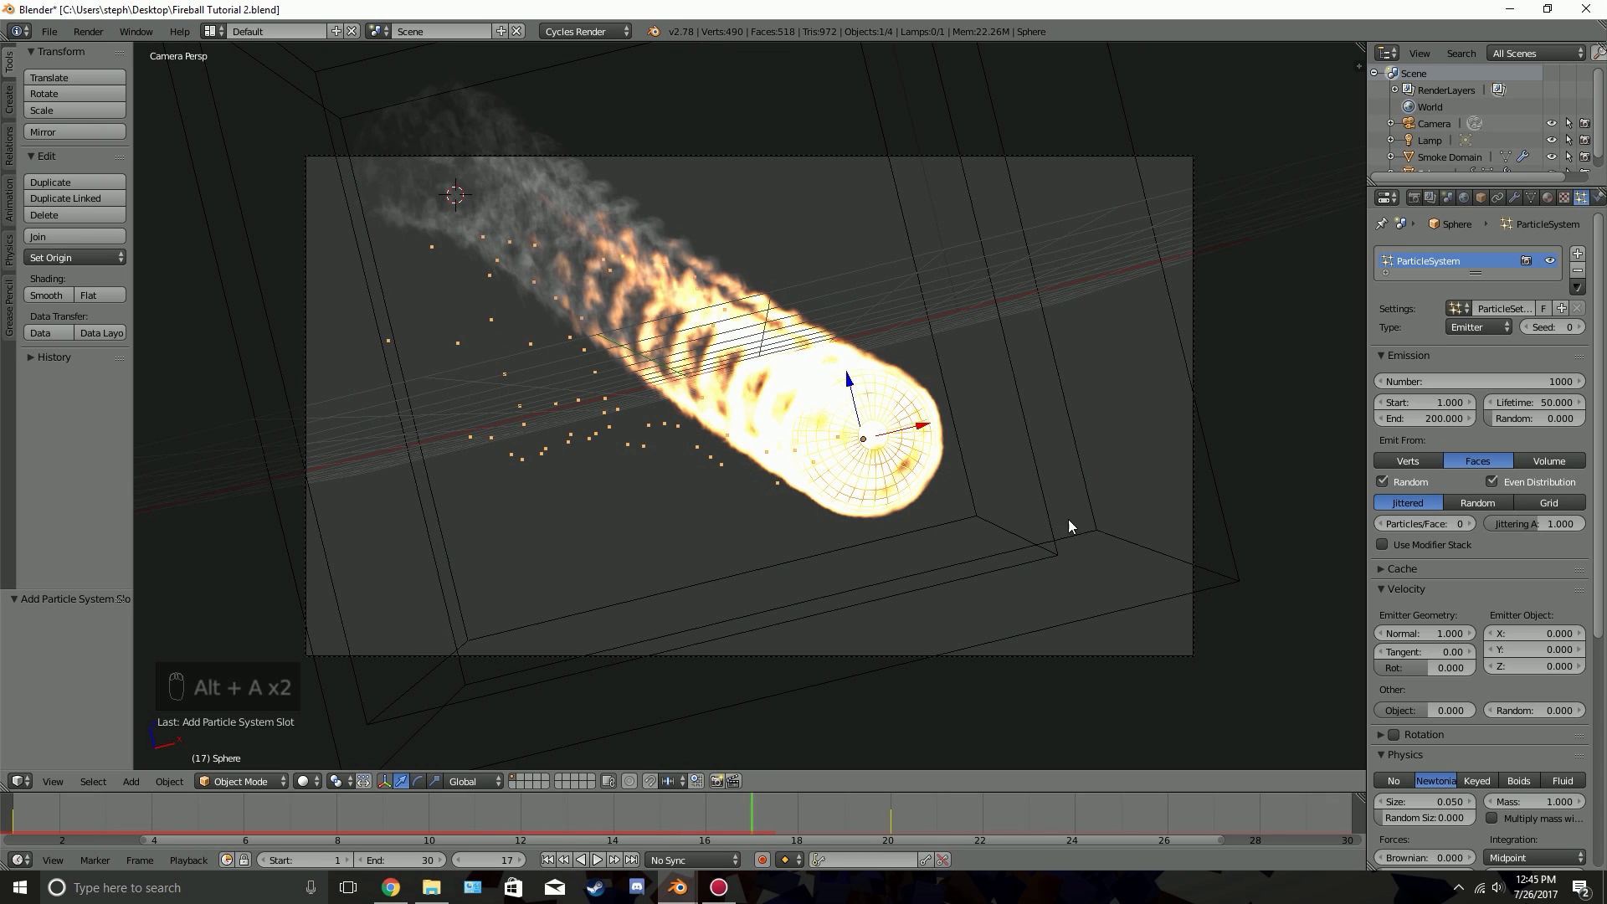
Return to the first frame and add a Smoke Flow force field to the scene
left_click(548, 860)
scroll(901, 410, "down", 2)
key("shift+a")
mouse_move(901, 407)
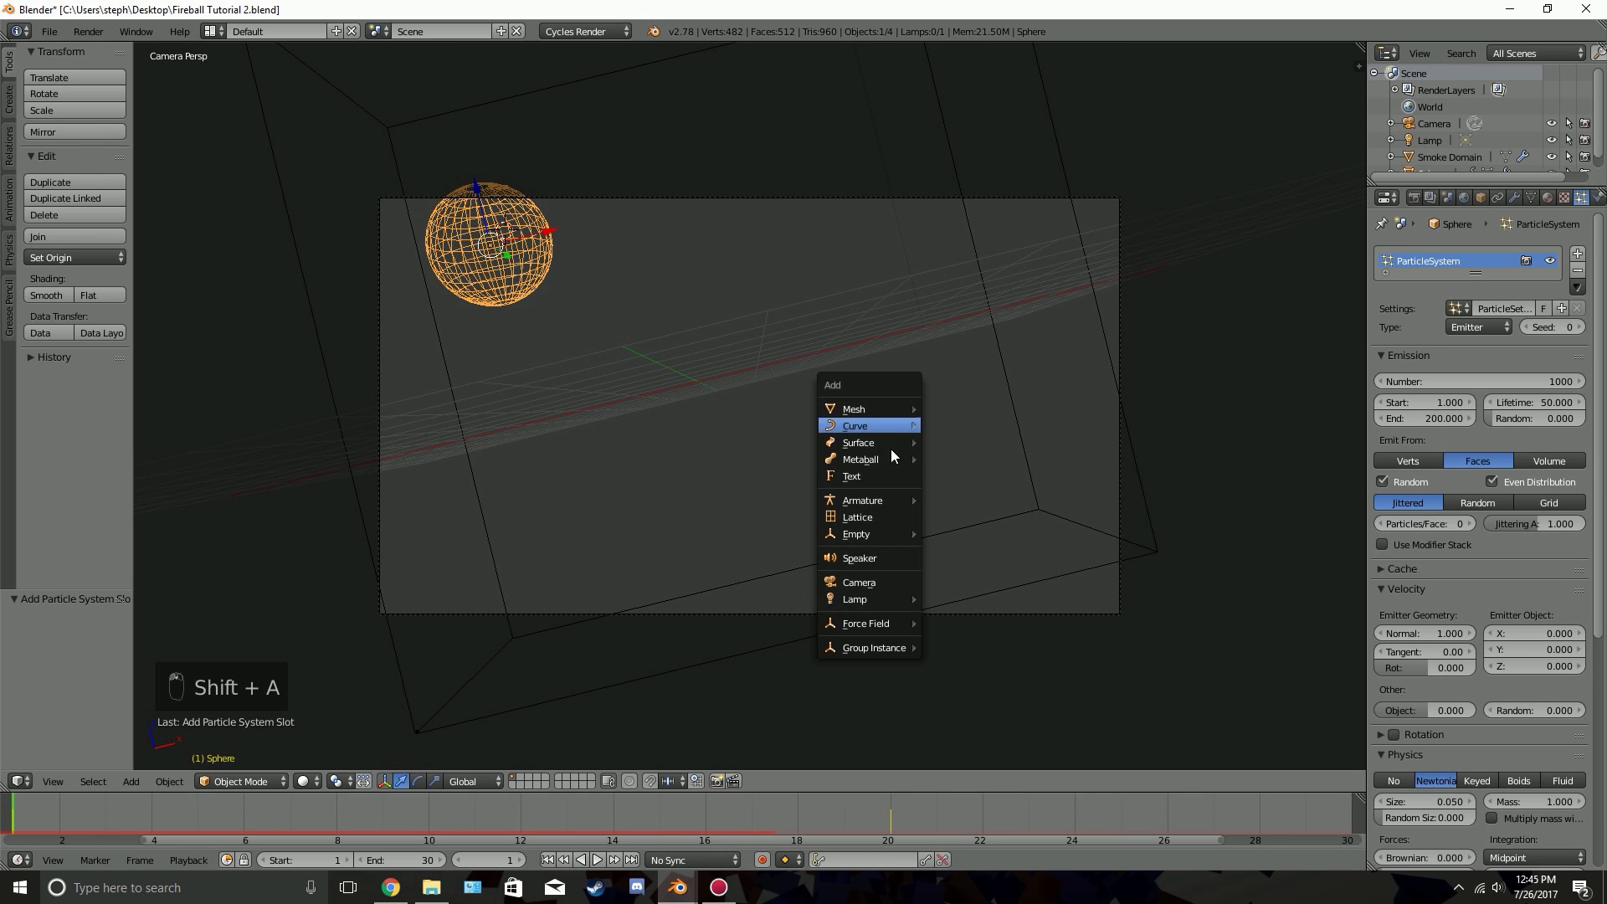
mouse_move(864, 624)
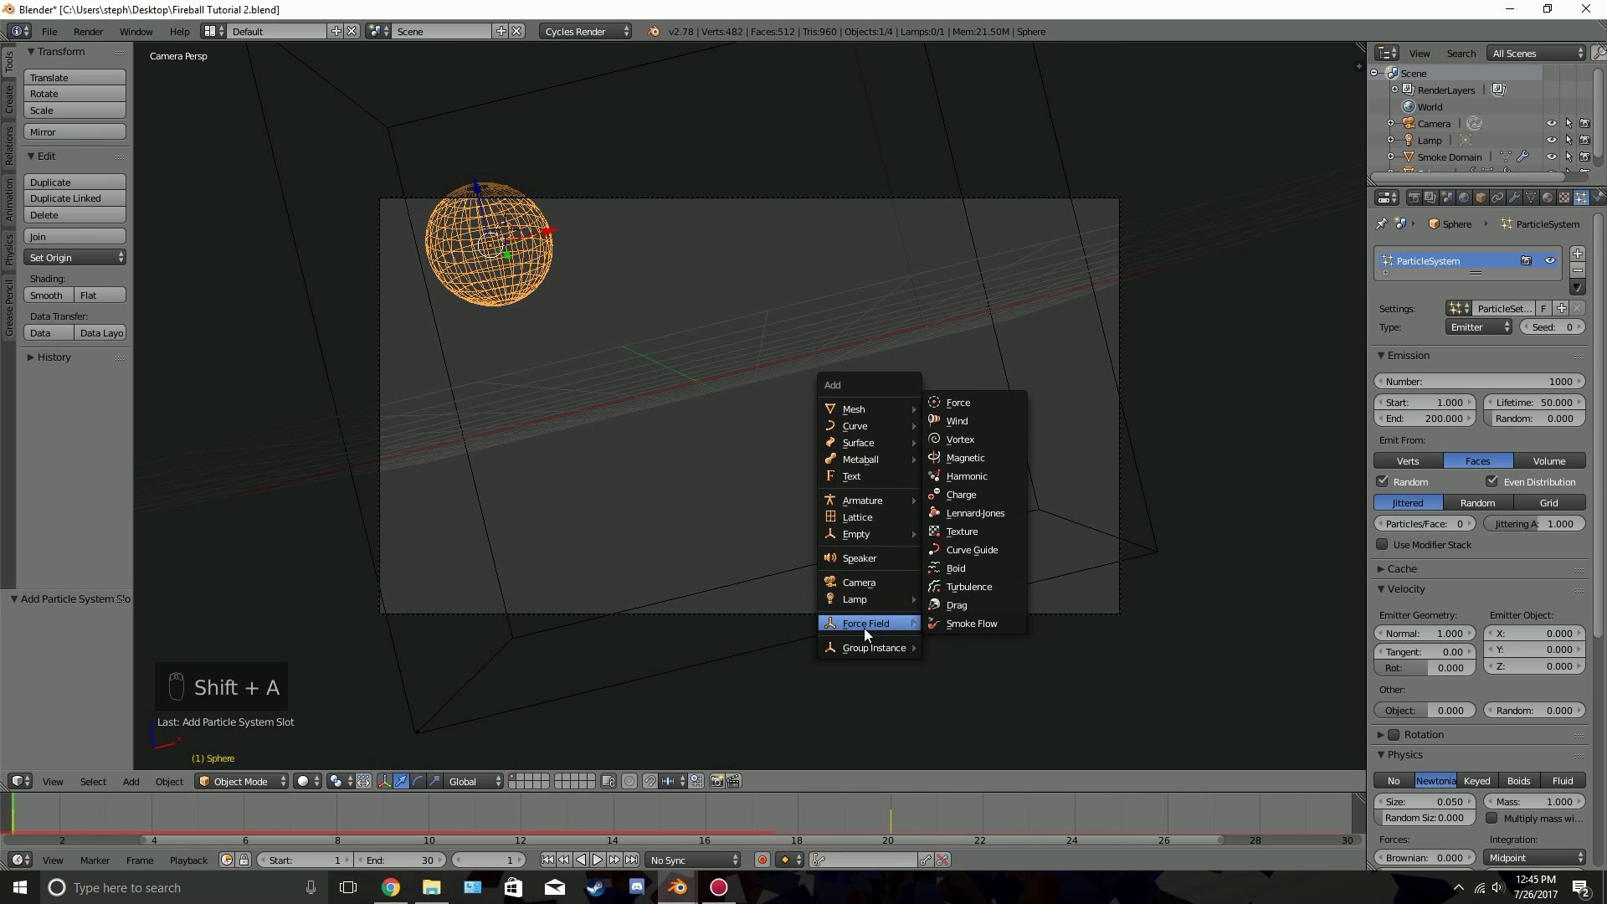
left_click(964, 621)
Move the force field to about X 4.77, Y -0.03, Z -1.91, near the domain's lower corner opposite the sphere
key("KP_7")
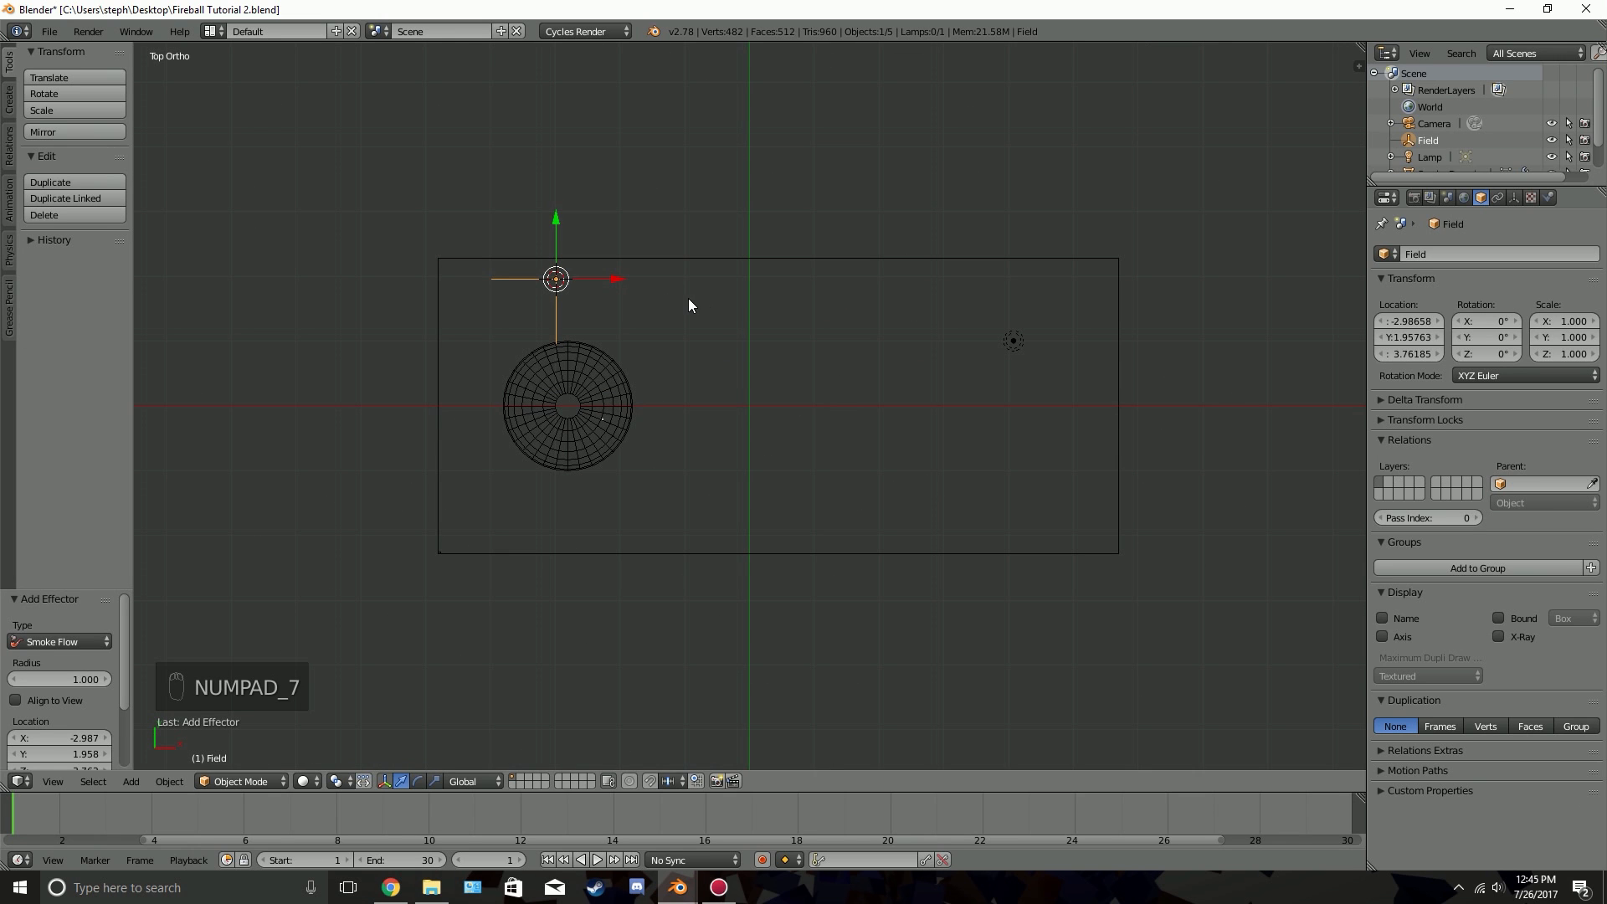
key("g")
left_click(1192, 430)
key("KP_1")
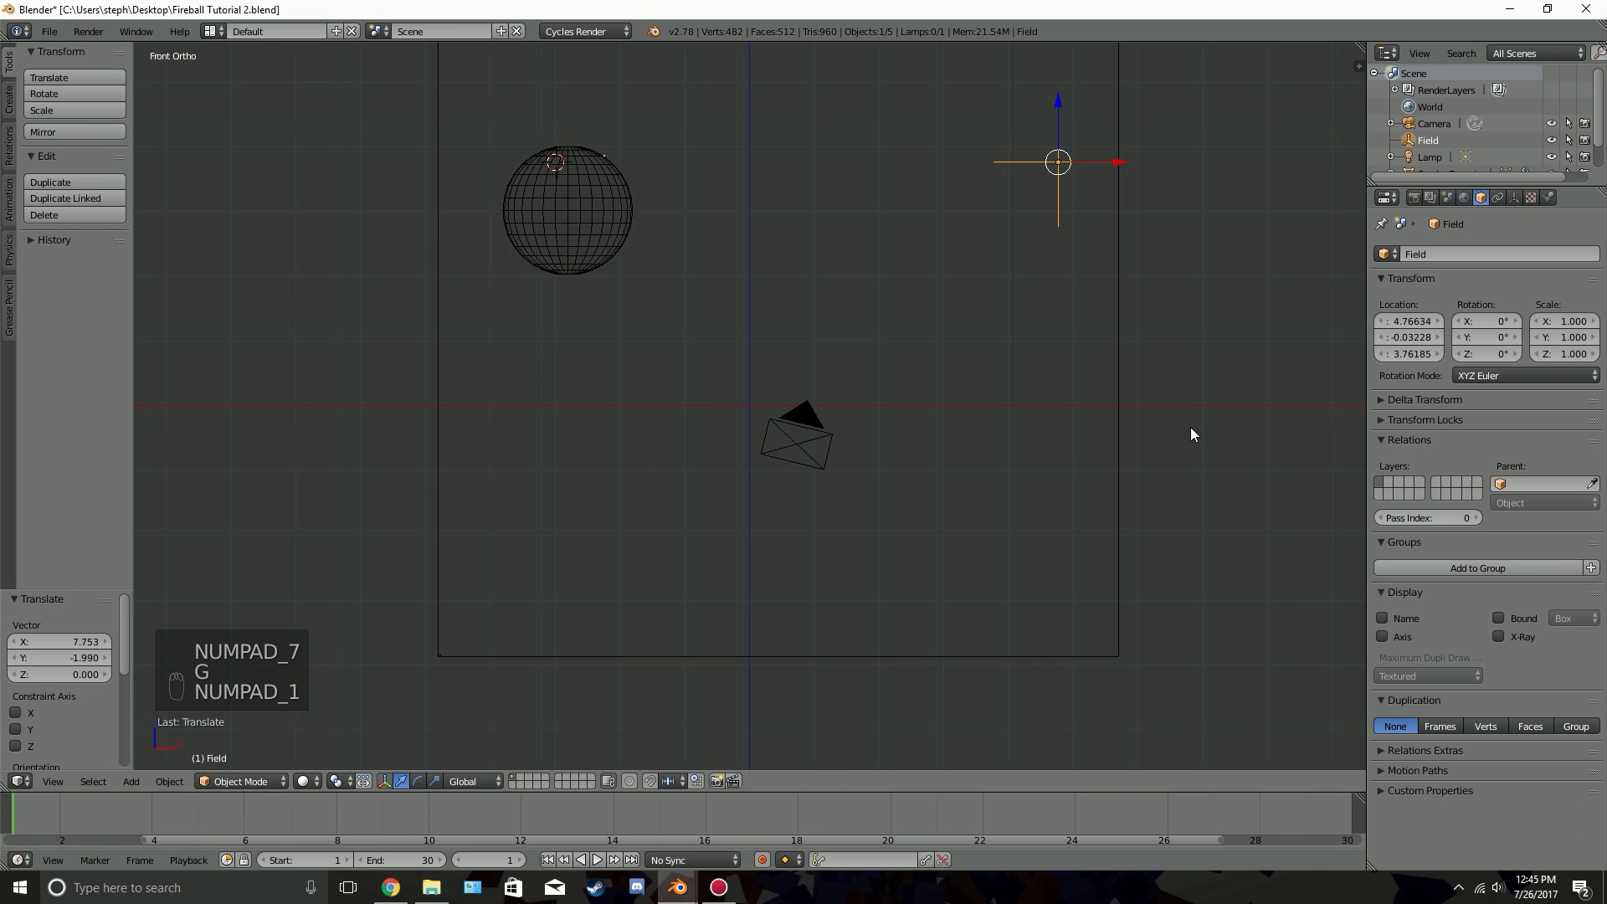
key("g")
left_click(1083, 660)
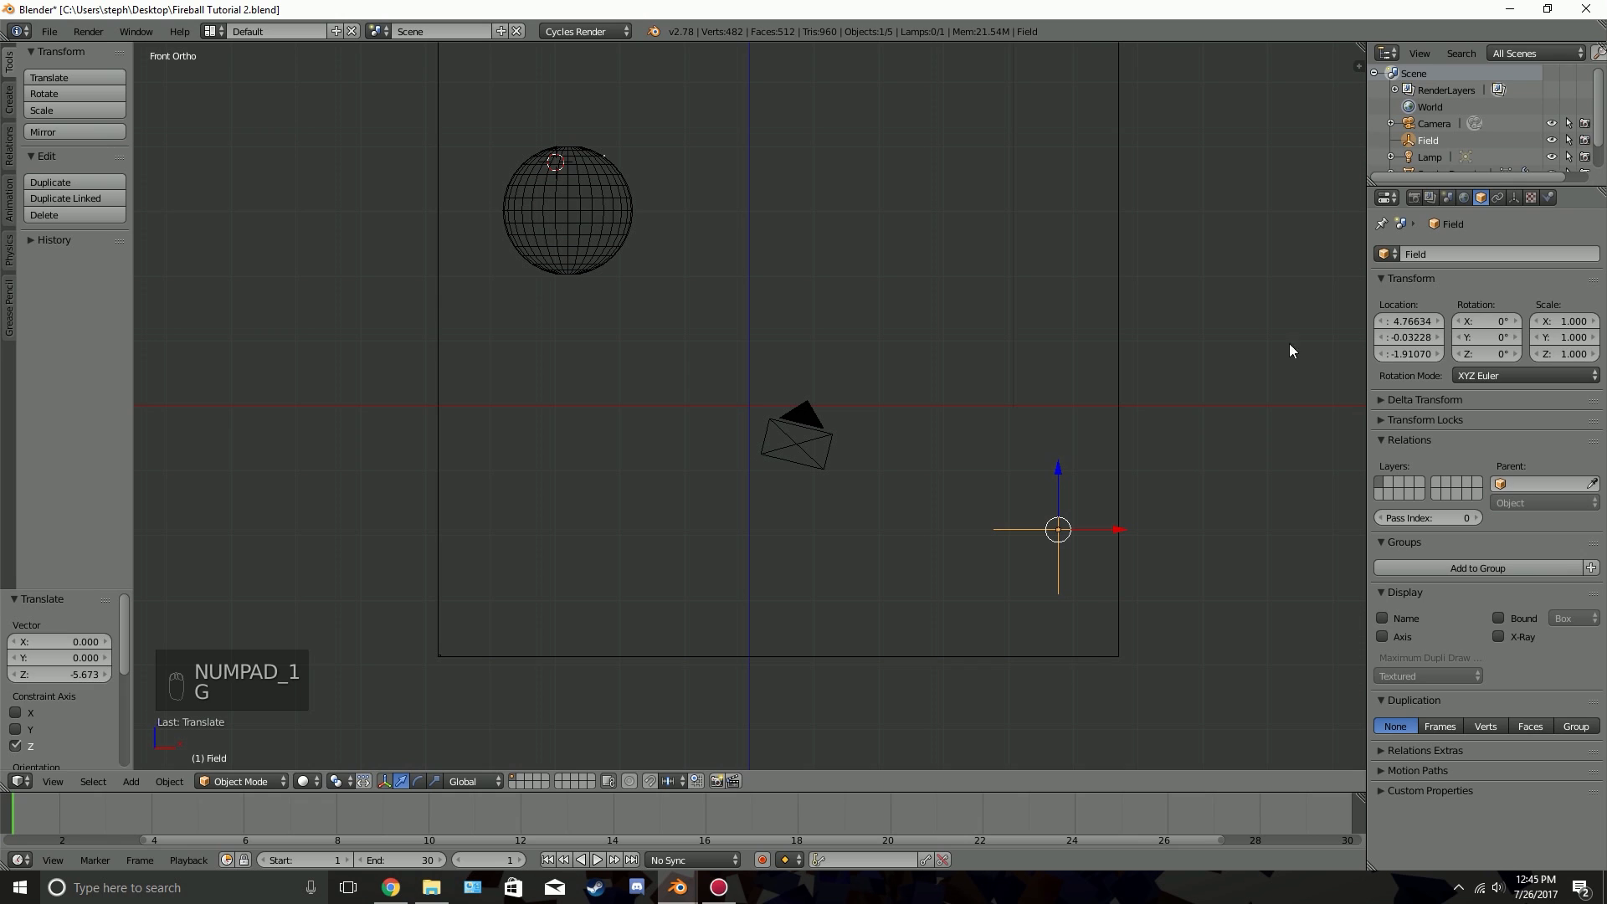
Set the strength of the Smoke Flow force field to 5
left_click(1514, 196)
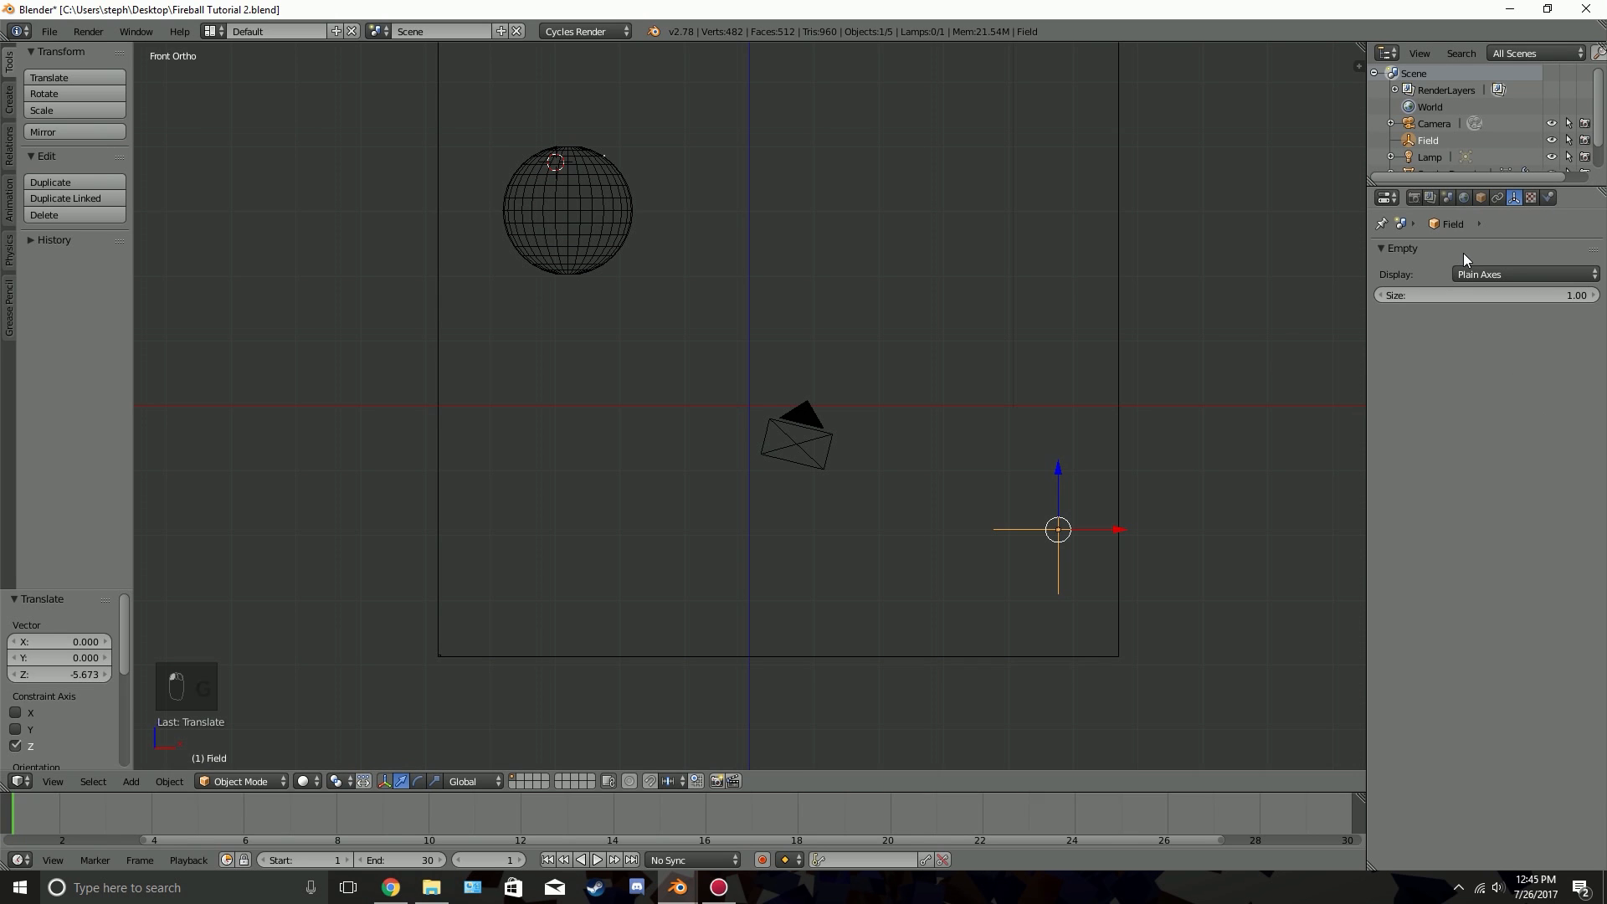
left_click(1549, 197)
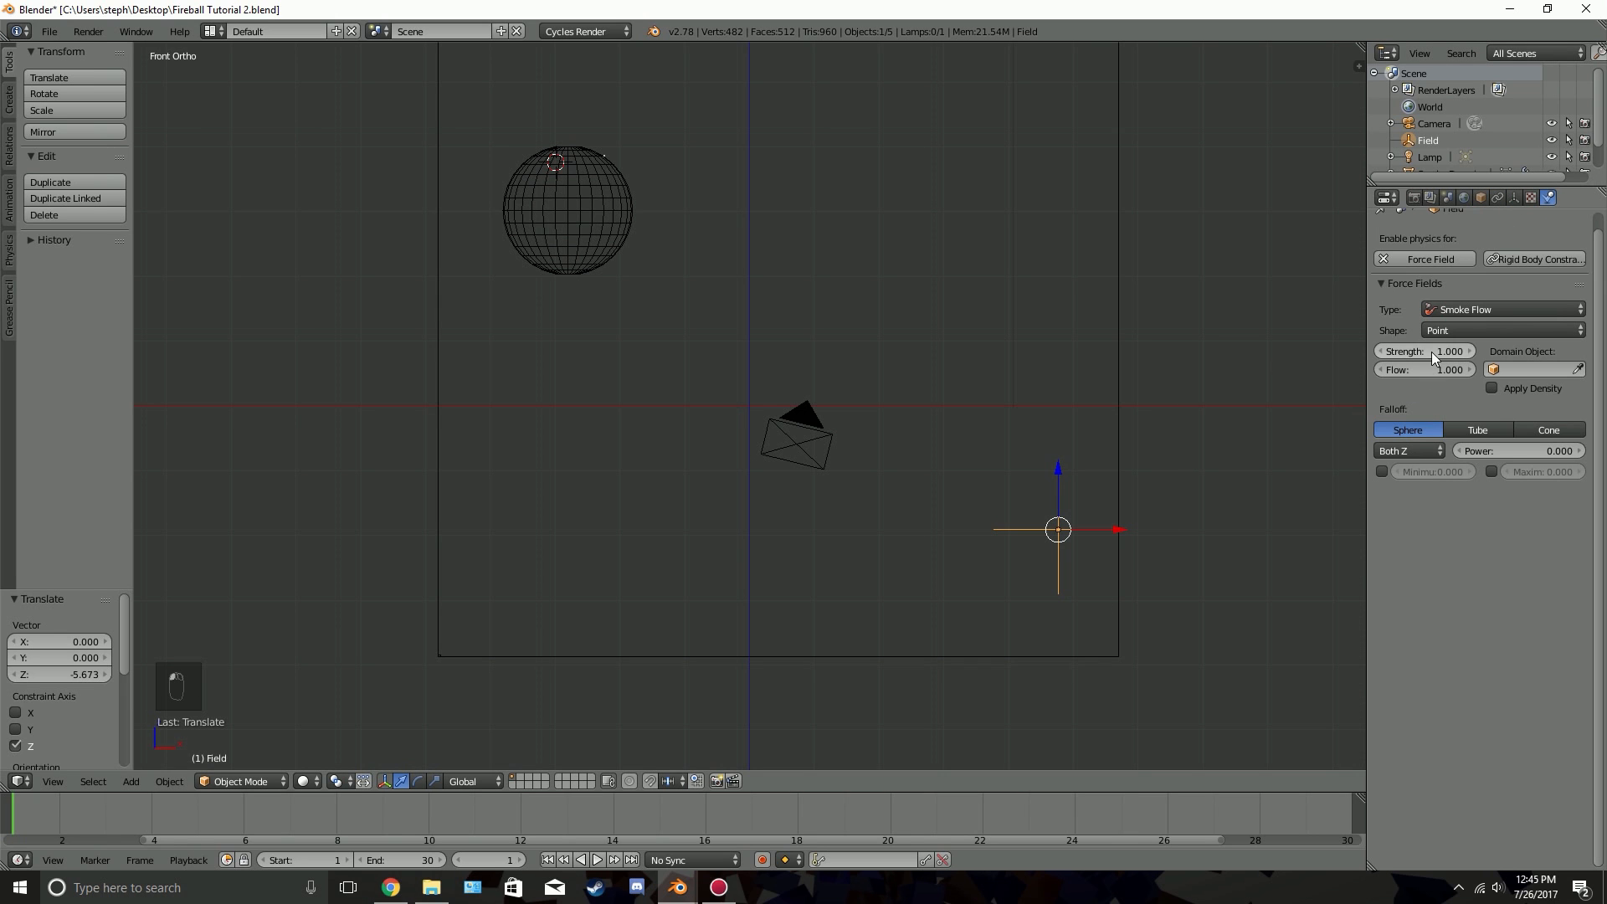
type("5")
key("Return")
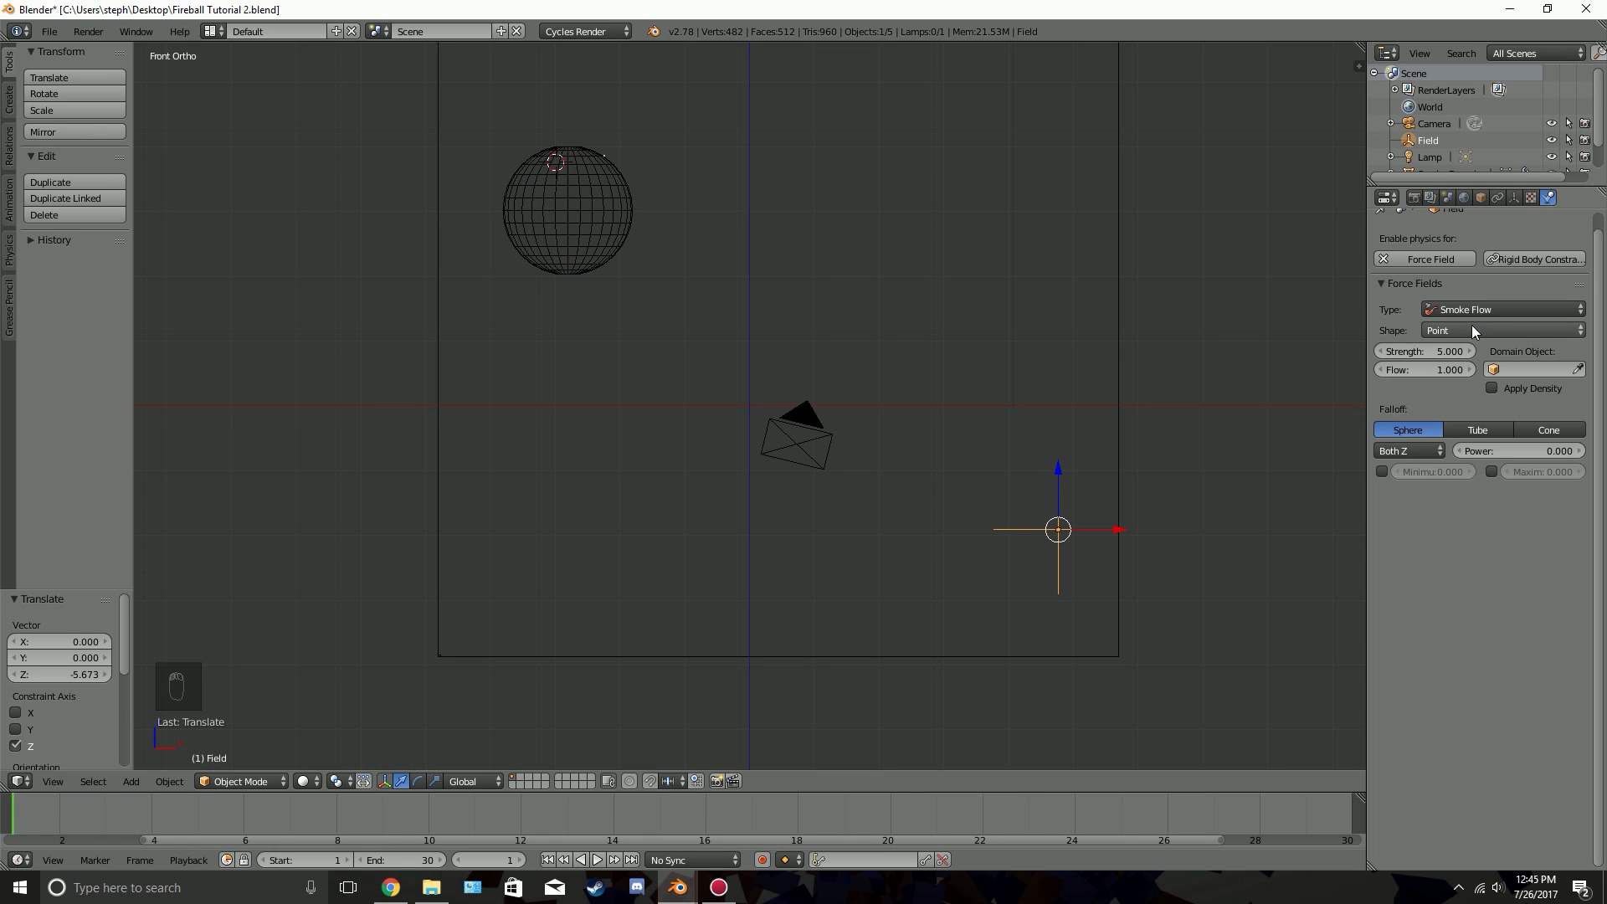
Play the animation through the camera view to check how the force field affects the particles
key("KP_0")
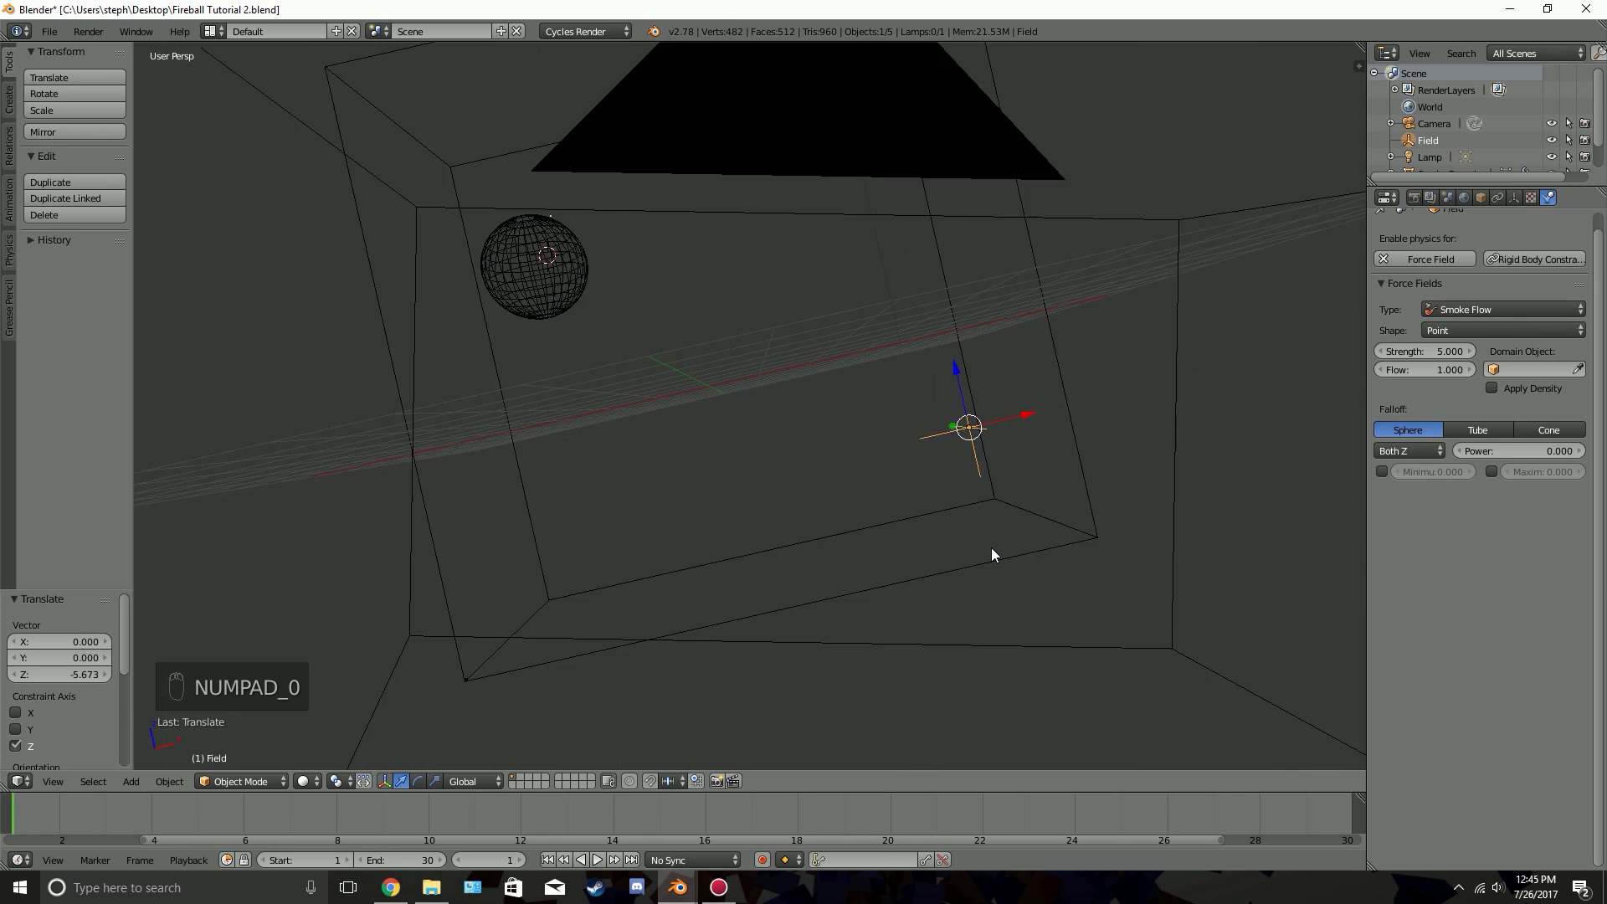
key("alt+a")
key("alt+a")
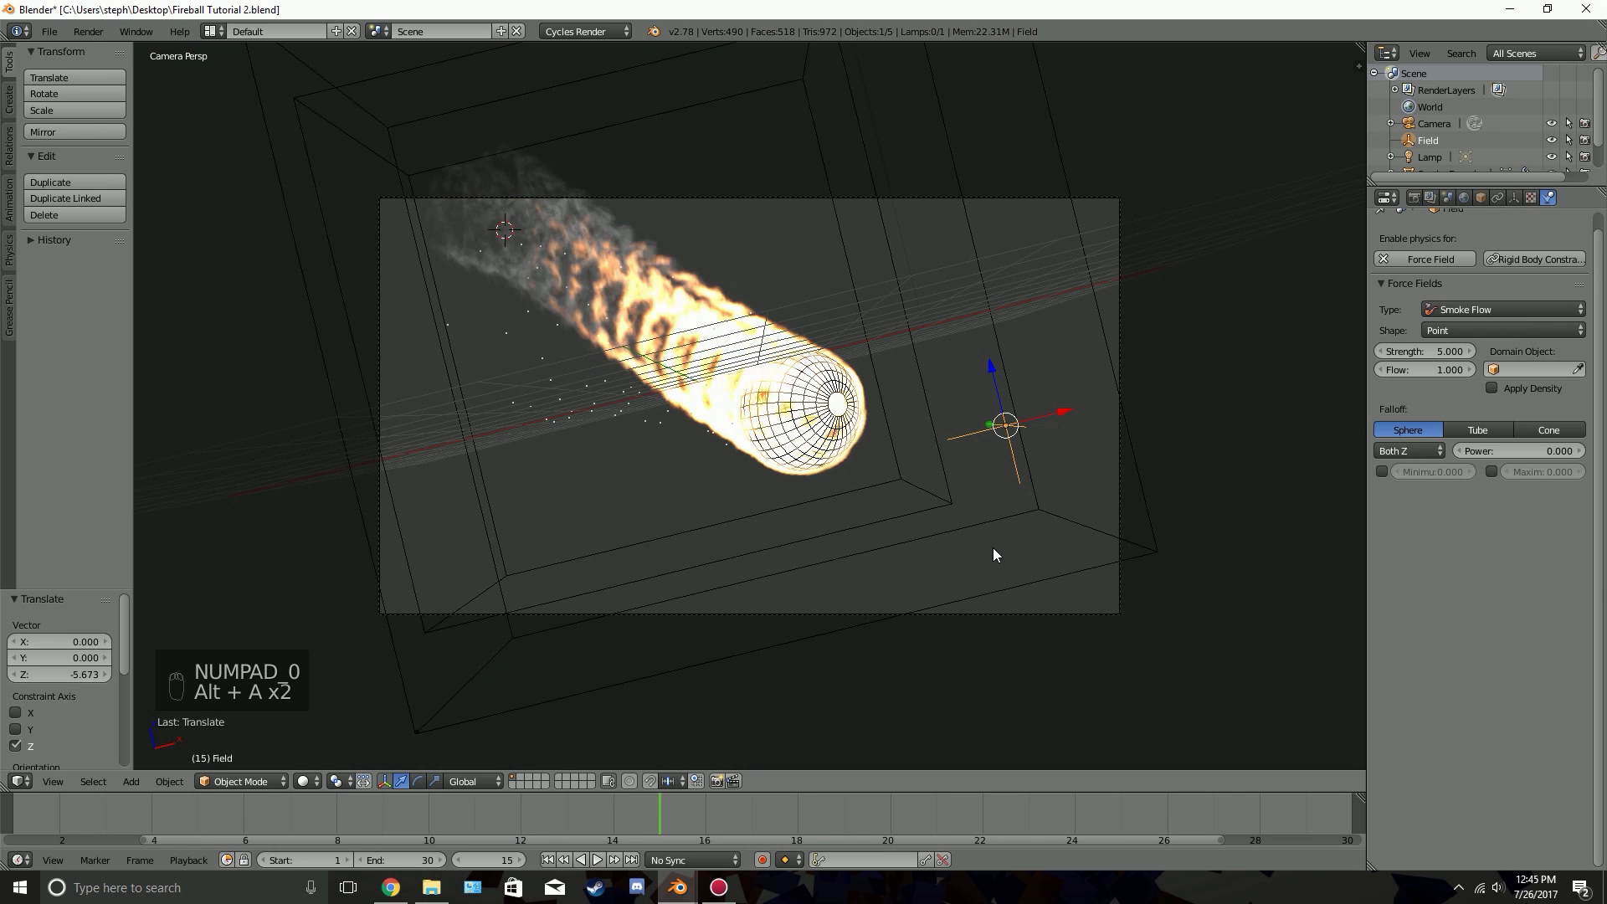
Set the force field's strength to 20 and replay the animation from the first frame
left_click(1409, 346)
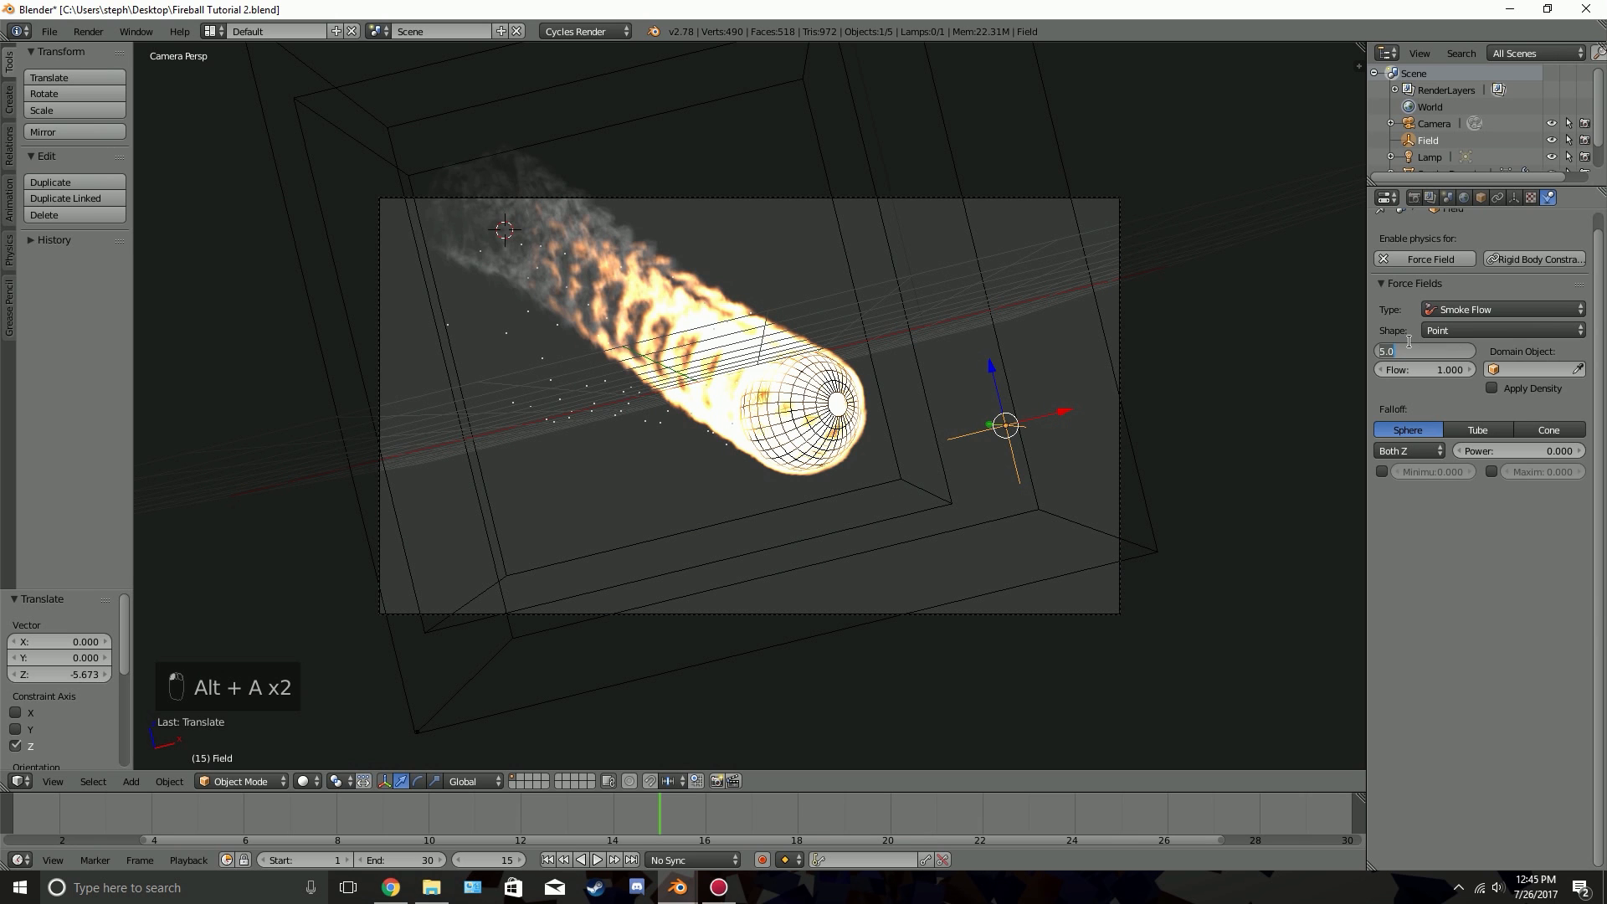
type("20")
key("Return")
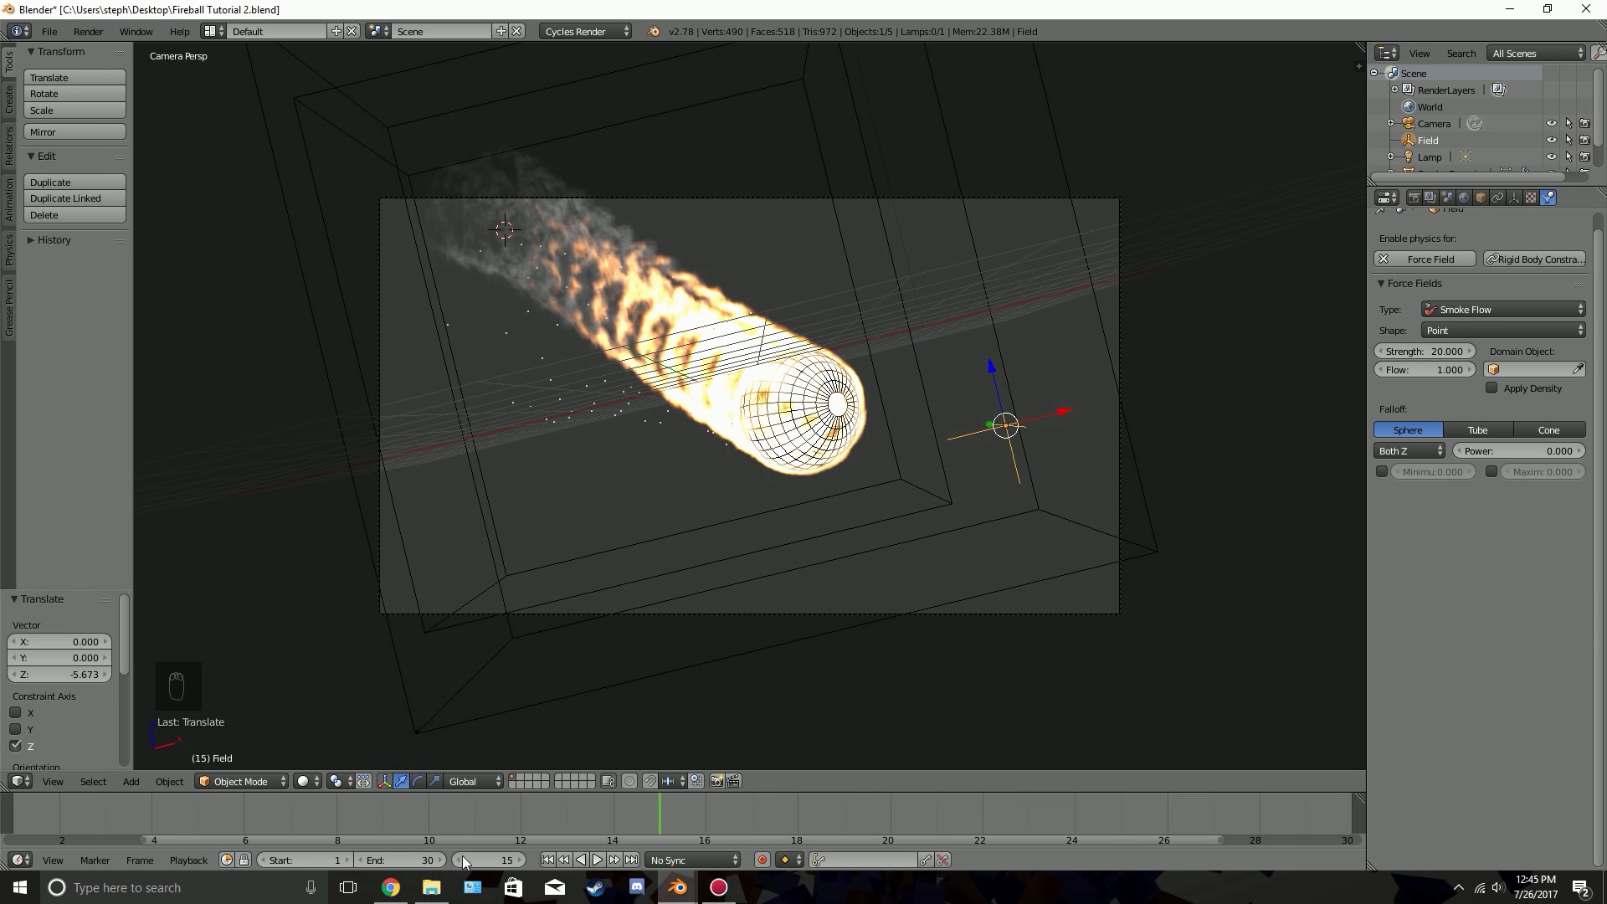
left_click(547, 861)
key("alt+a")
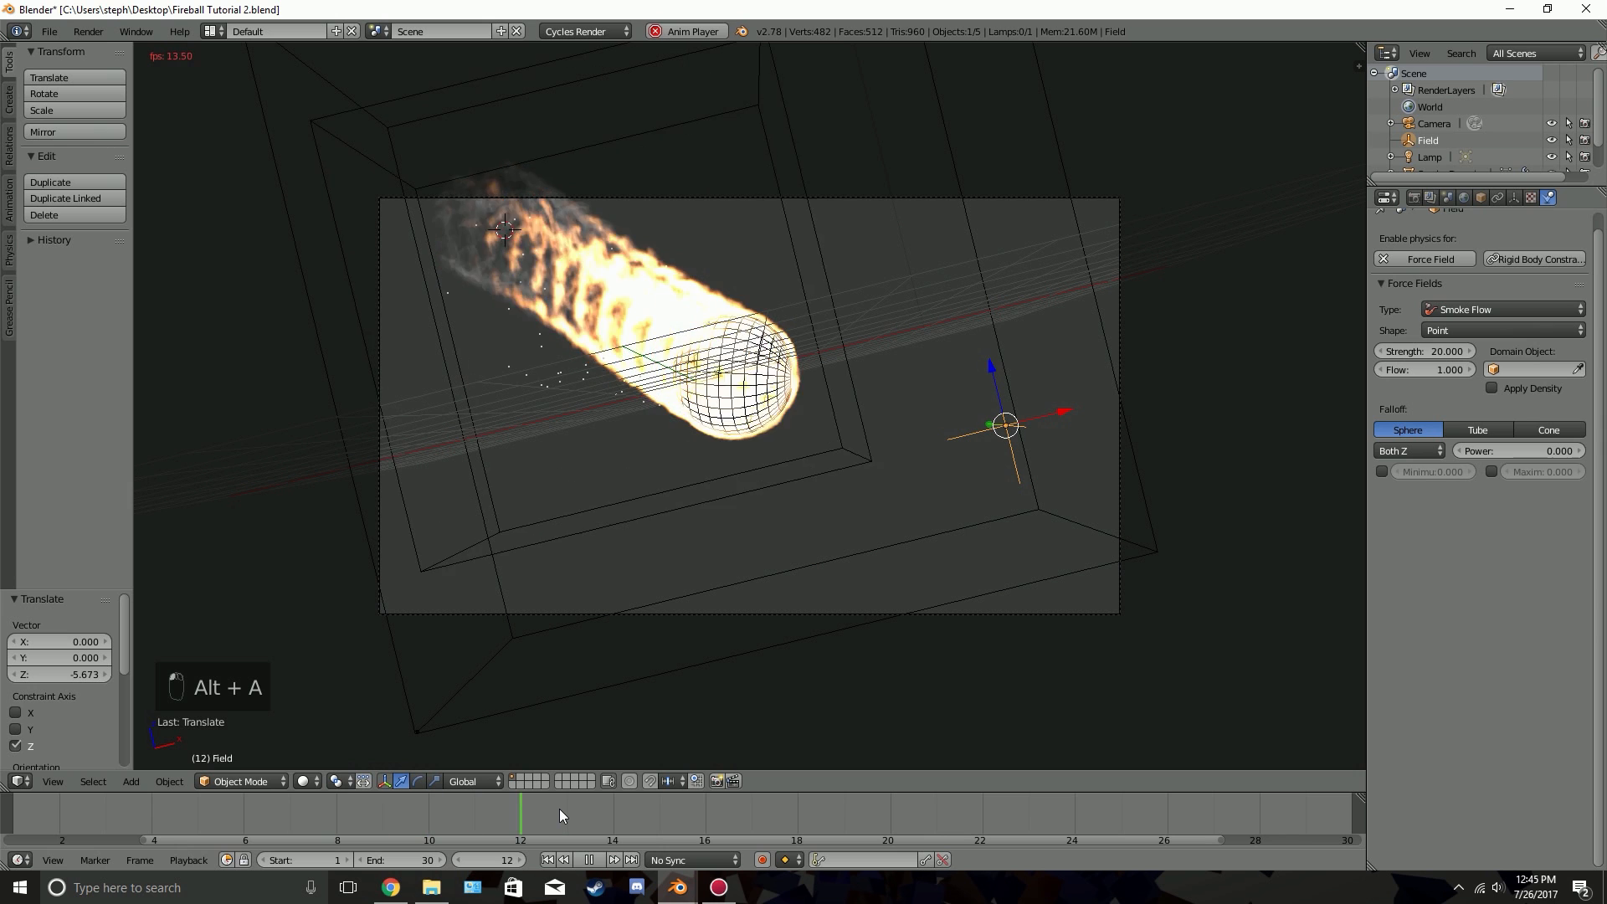
key("alt+a")
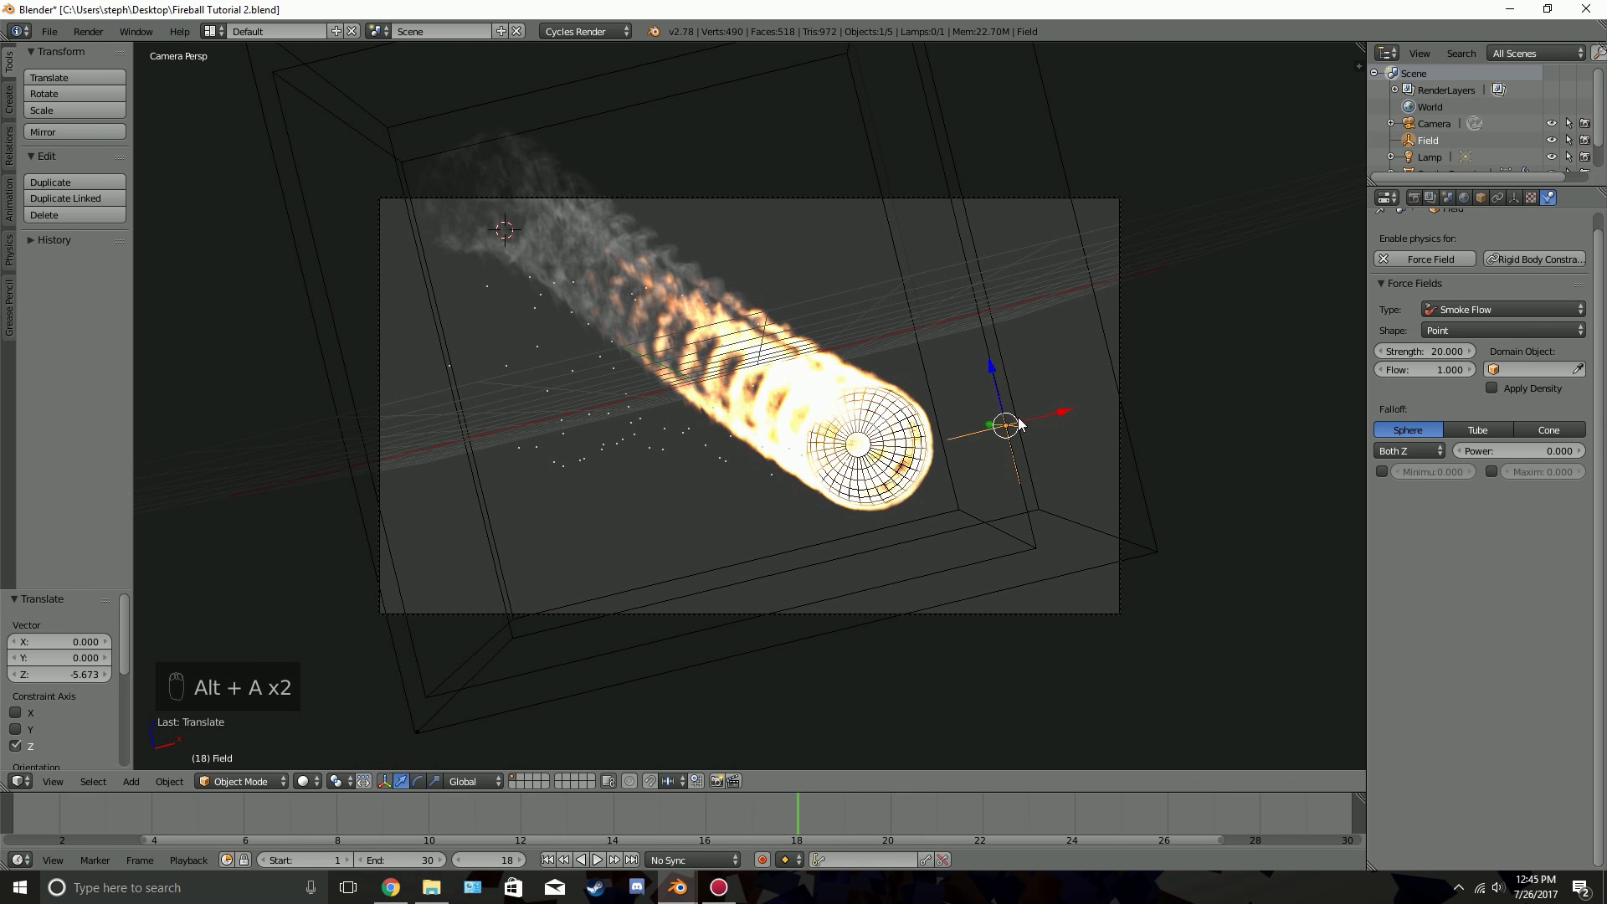
Select the meteor sphere and set the gravity field weight of its particle system to 0.1
right_click(919, 433)
right_click(916, 429)
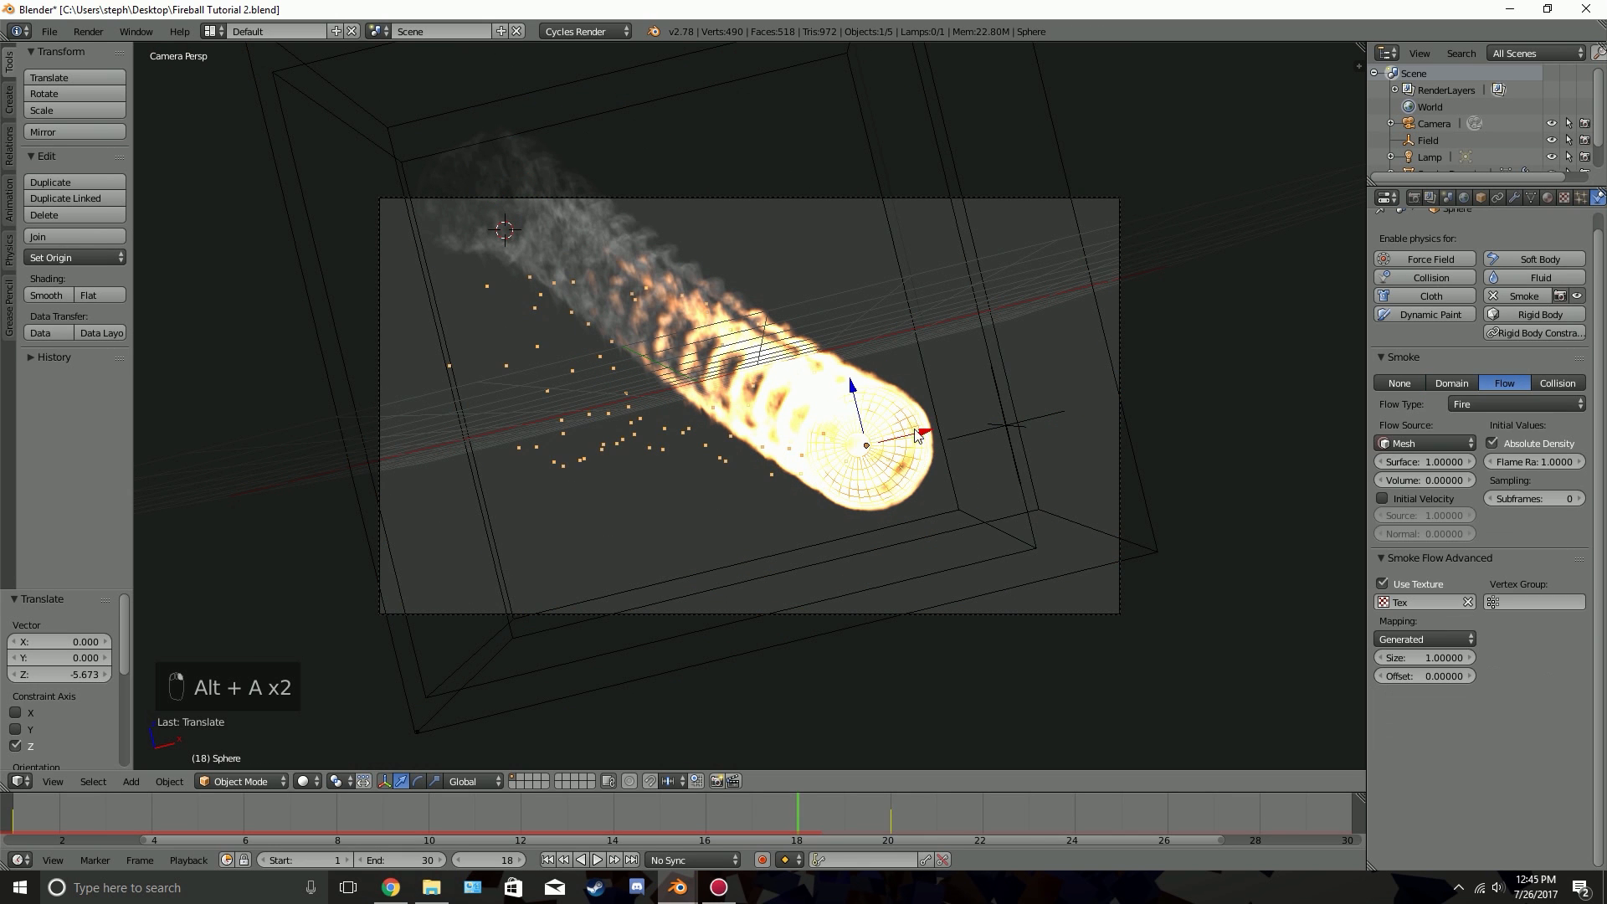
left_click(1582, 197)
scroll(1463, 639, "down", 10)
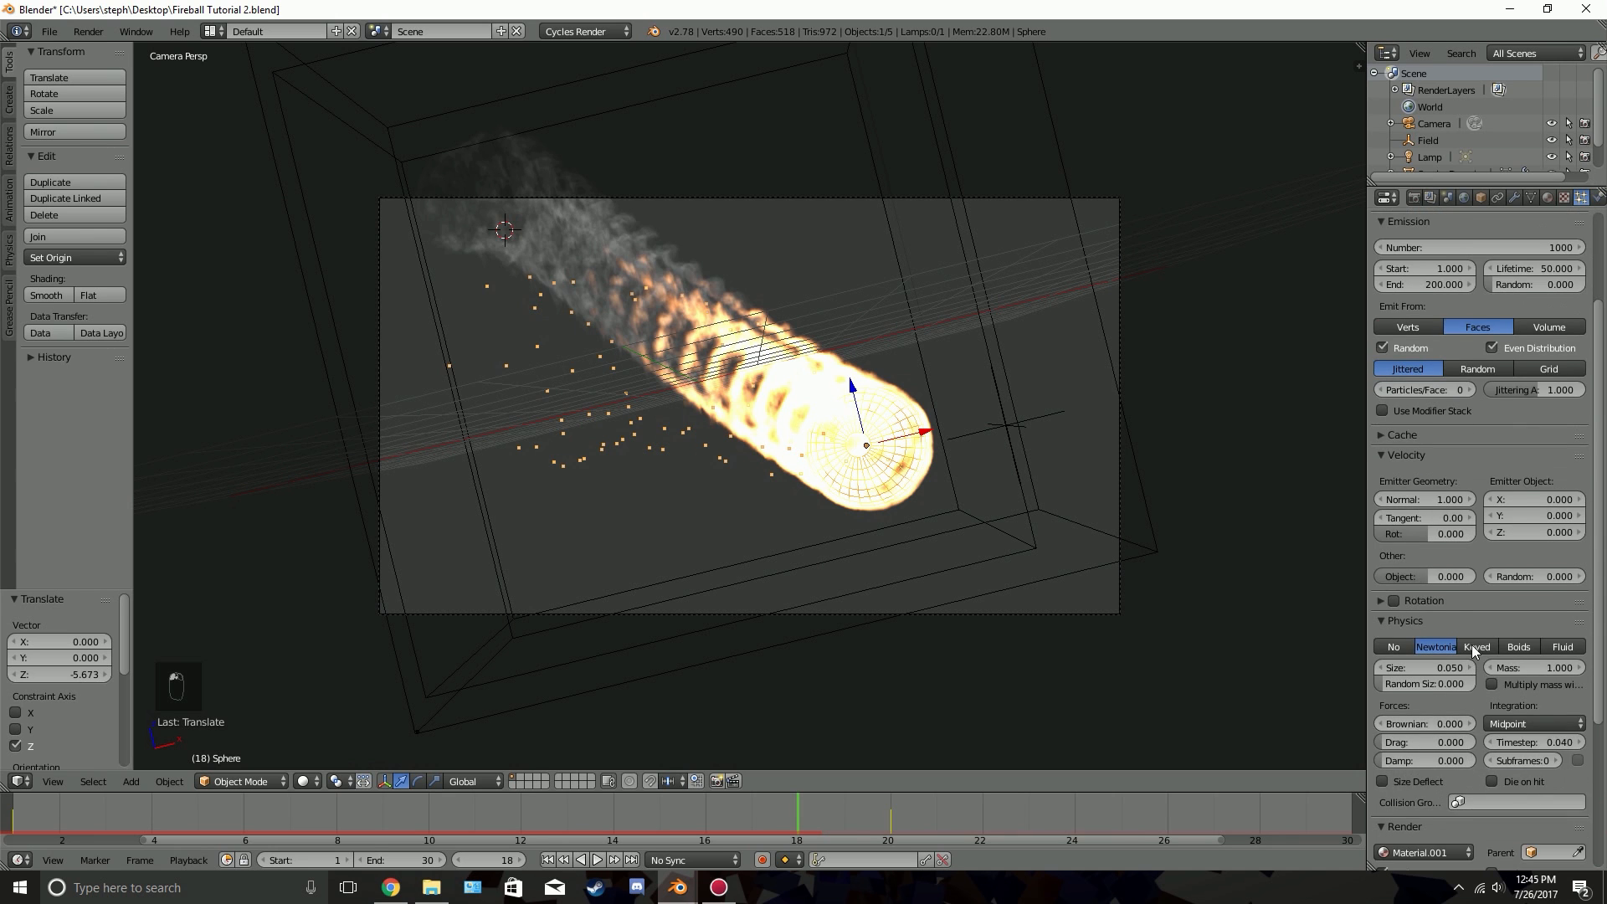
scroll(1452, 626, "down", 3)
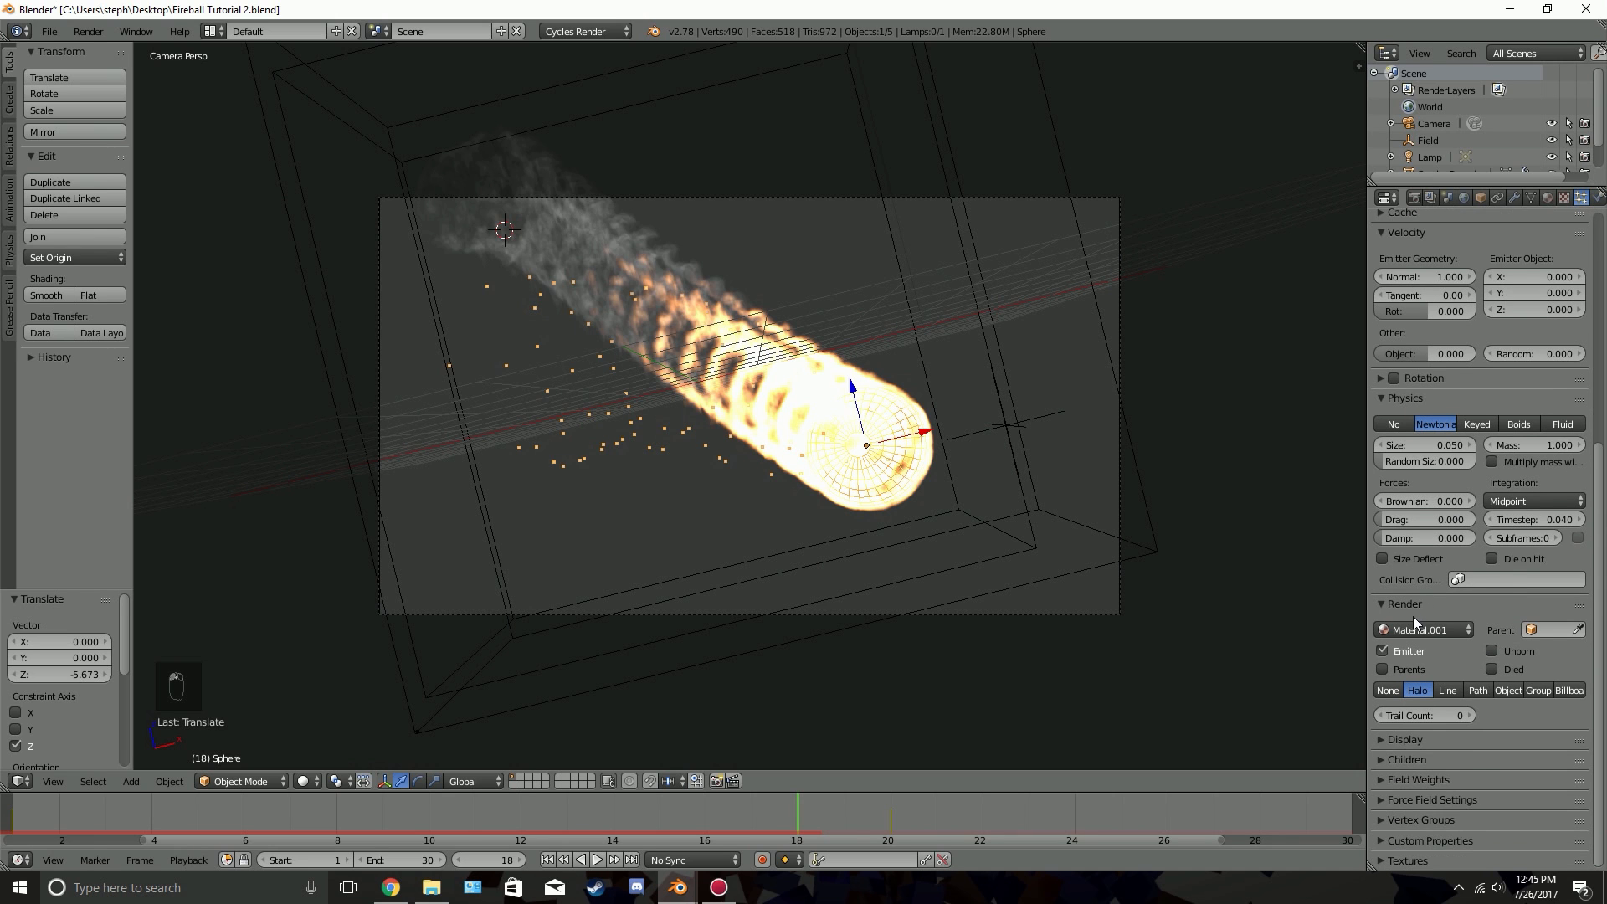
left_click(1430, 782)
scroll(1431, 779, "down", 4)
left_click(1443, 721)
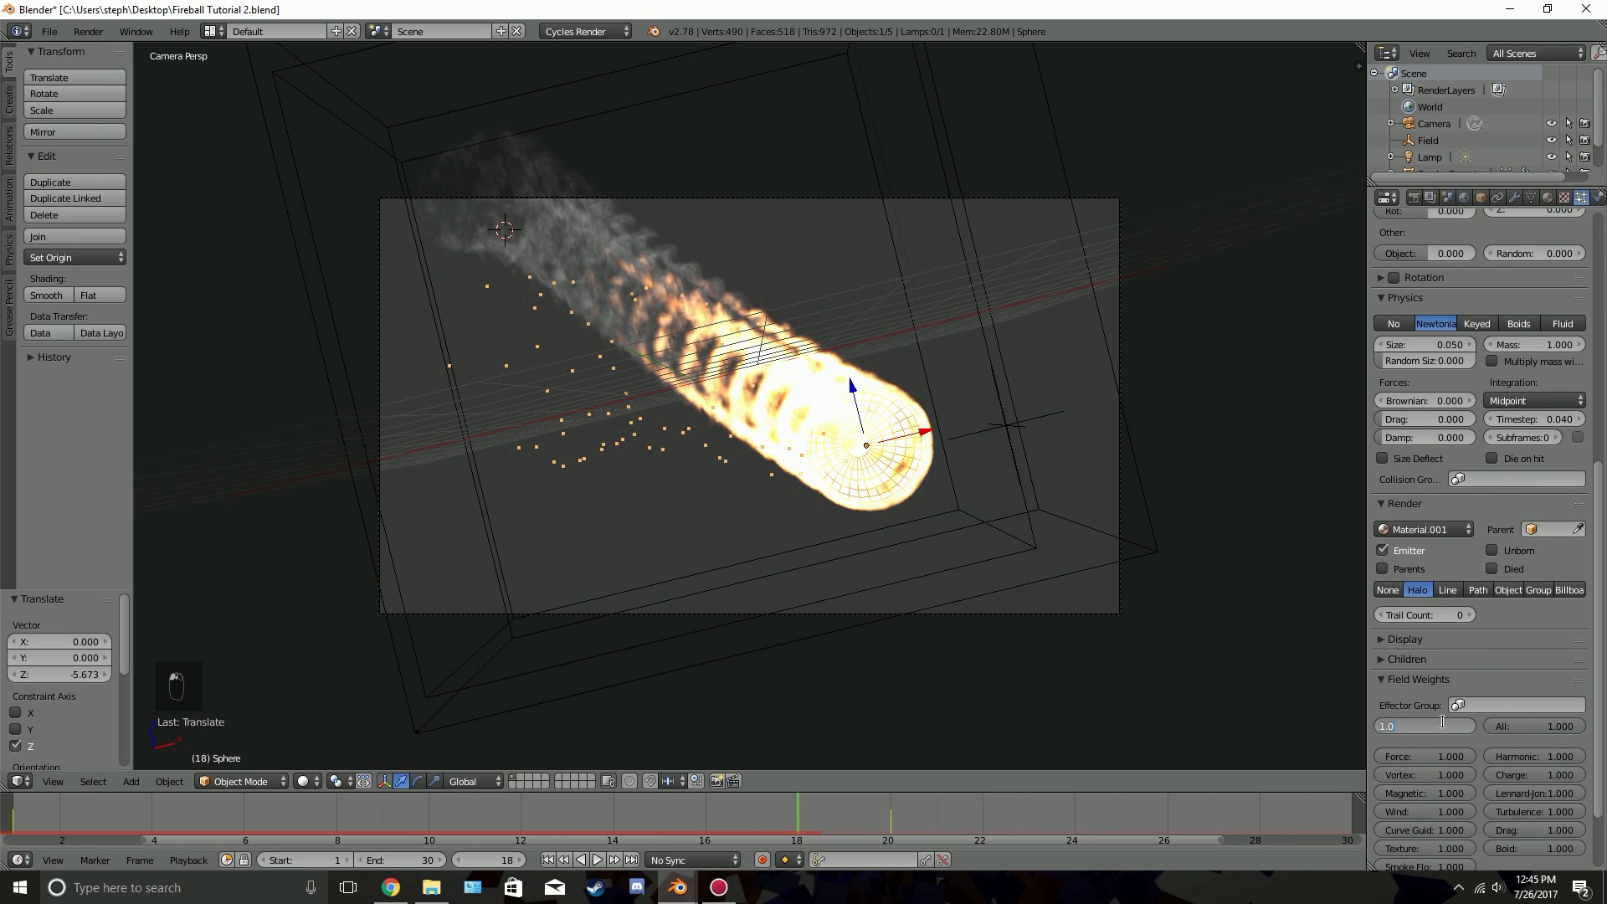
key("BackSpace")
type(".1")
key("Return")
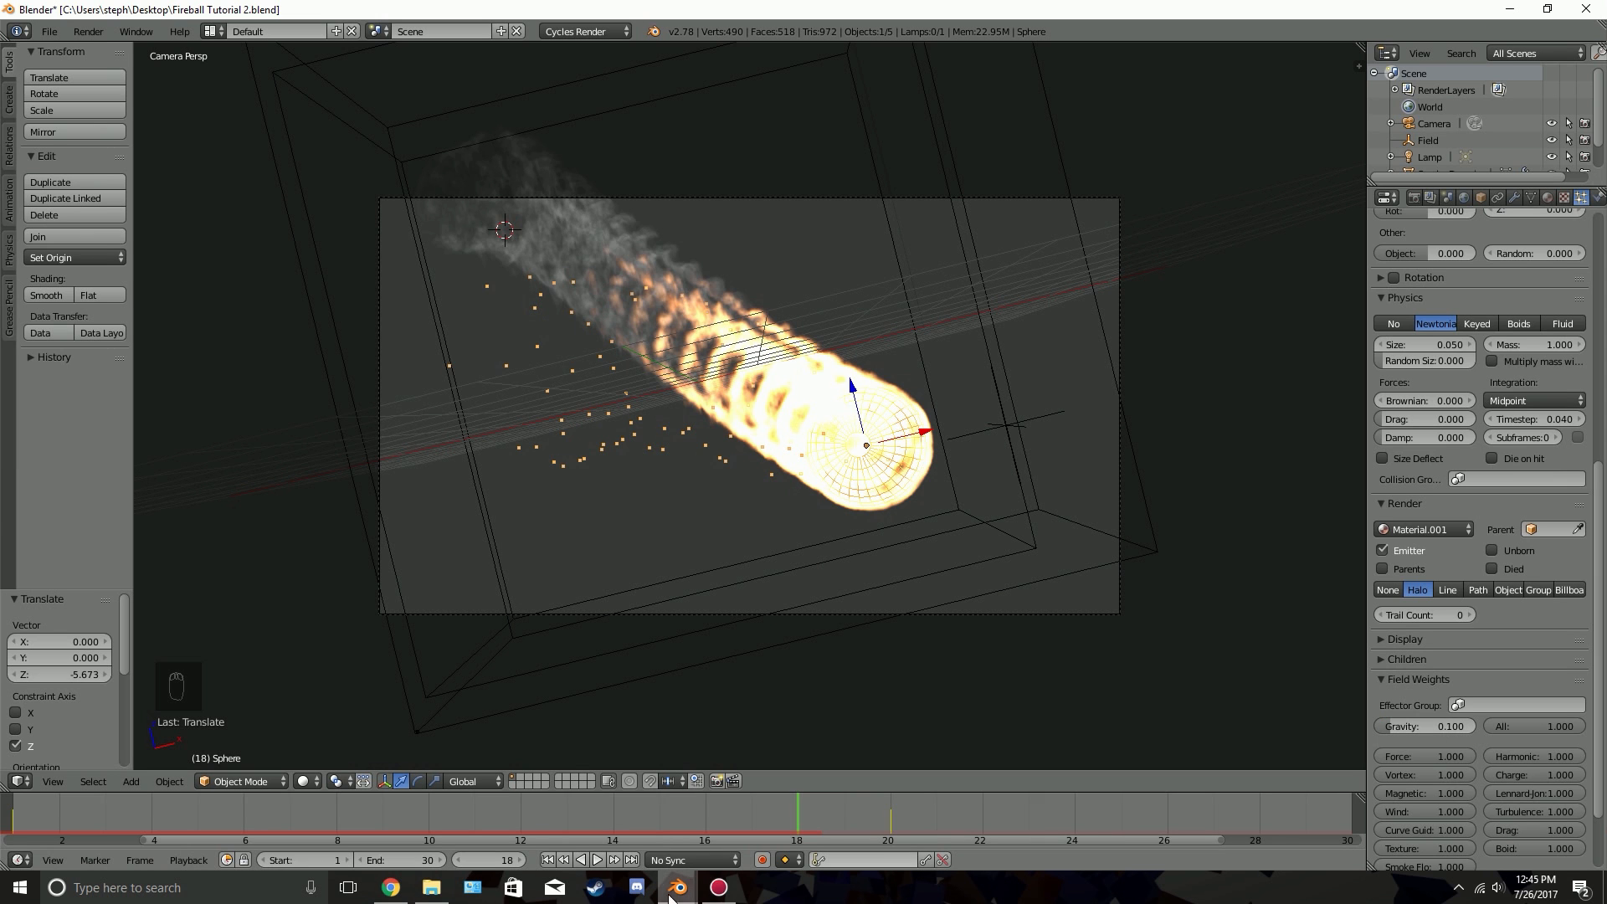
Replay the animation from the first frame to check the particle motion with reduced gravity
left_click(548, 860)
key("alt+a")
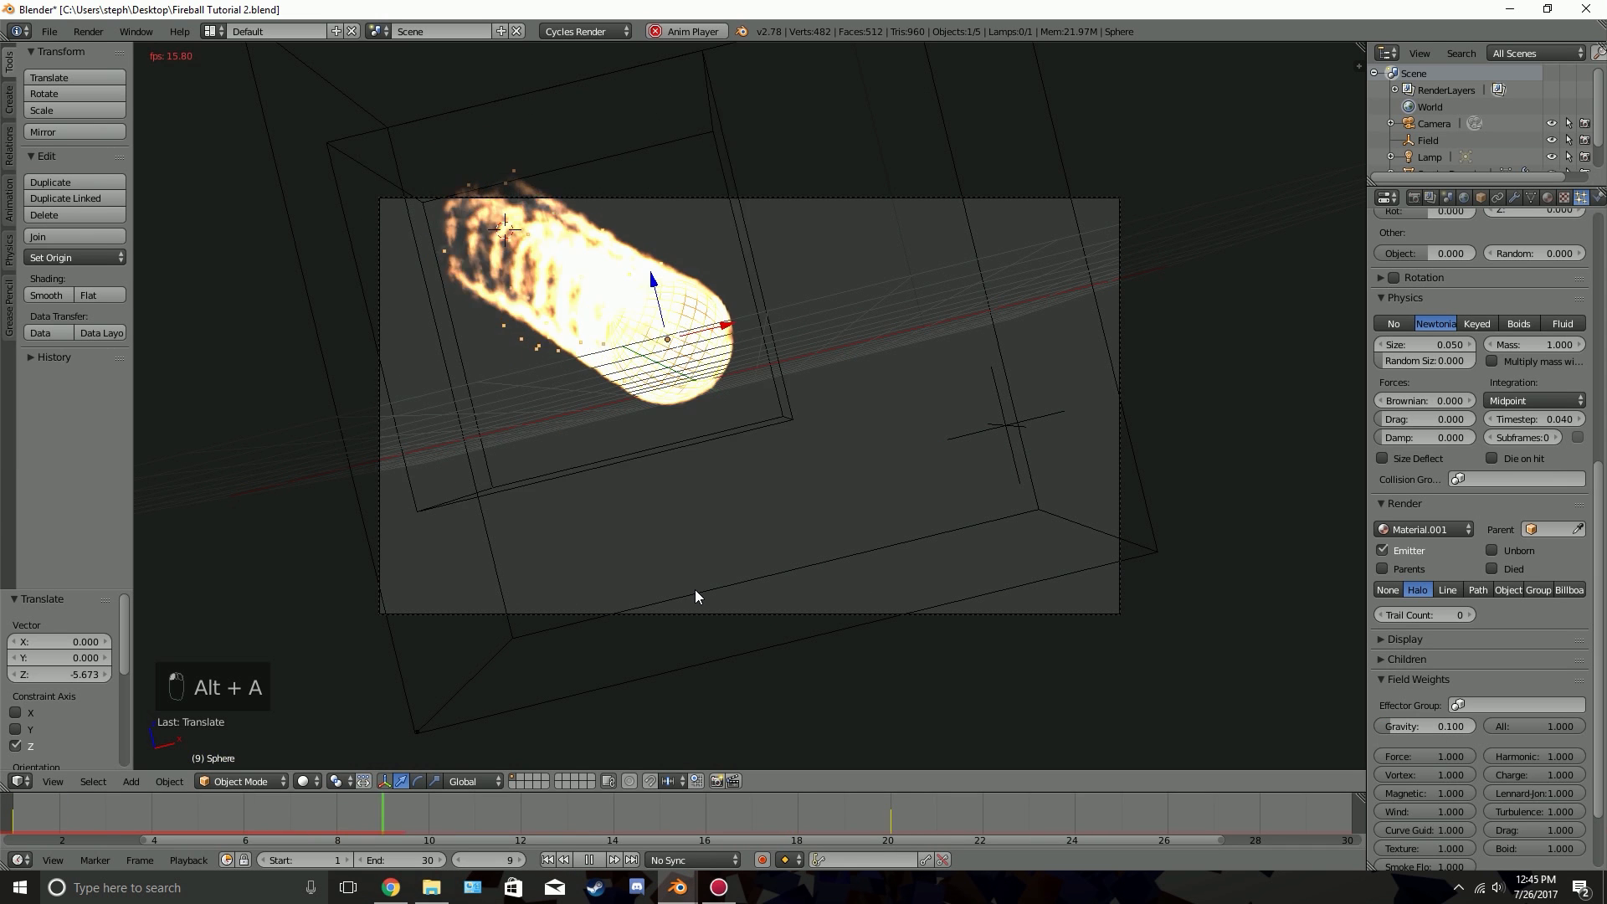
key("alt+a")
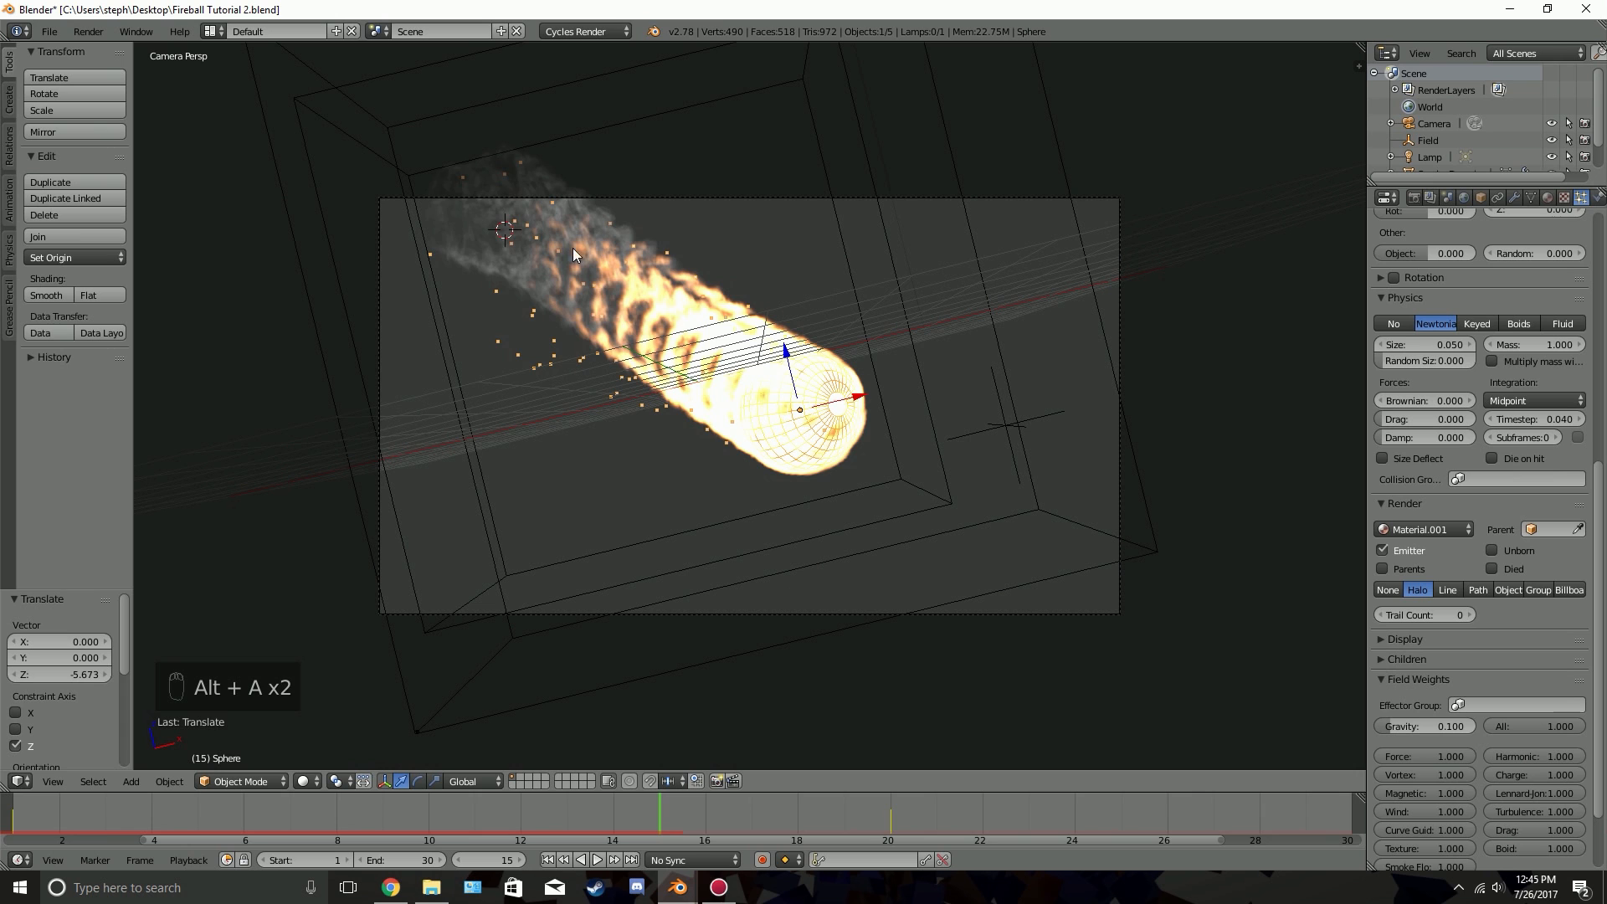
key("alt+a")
key("alt+a")
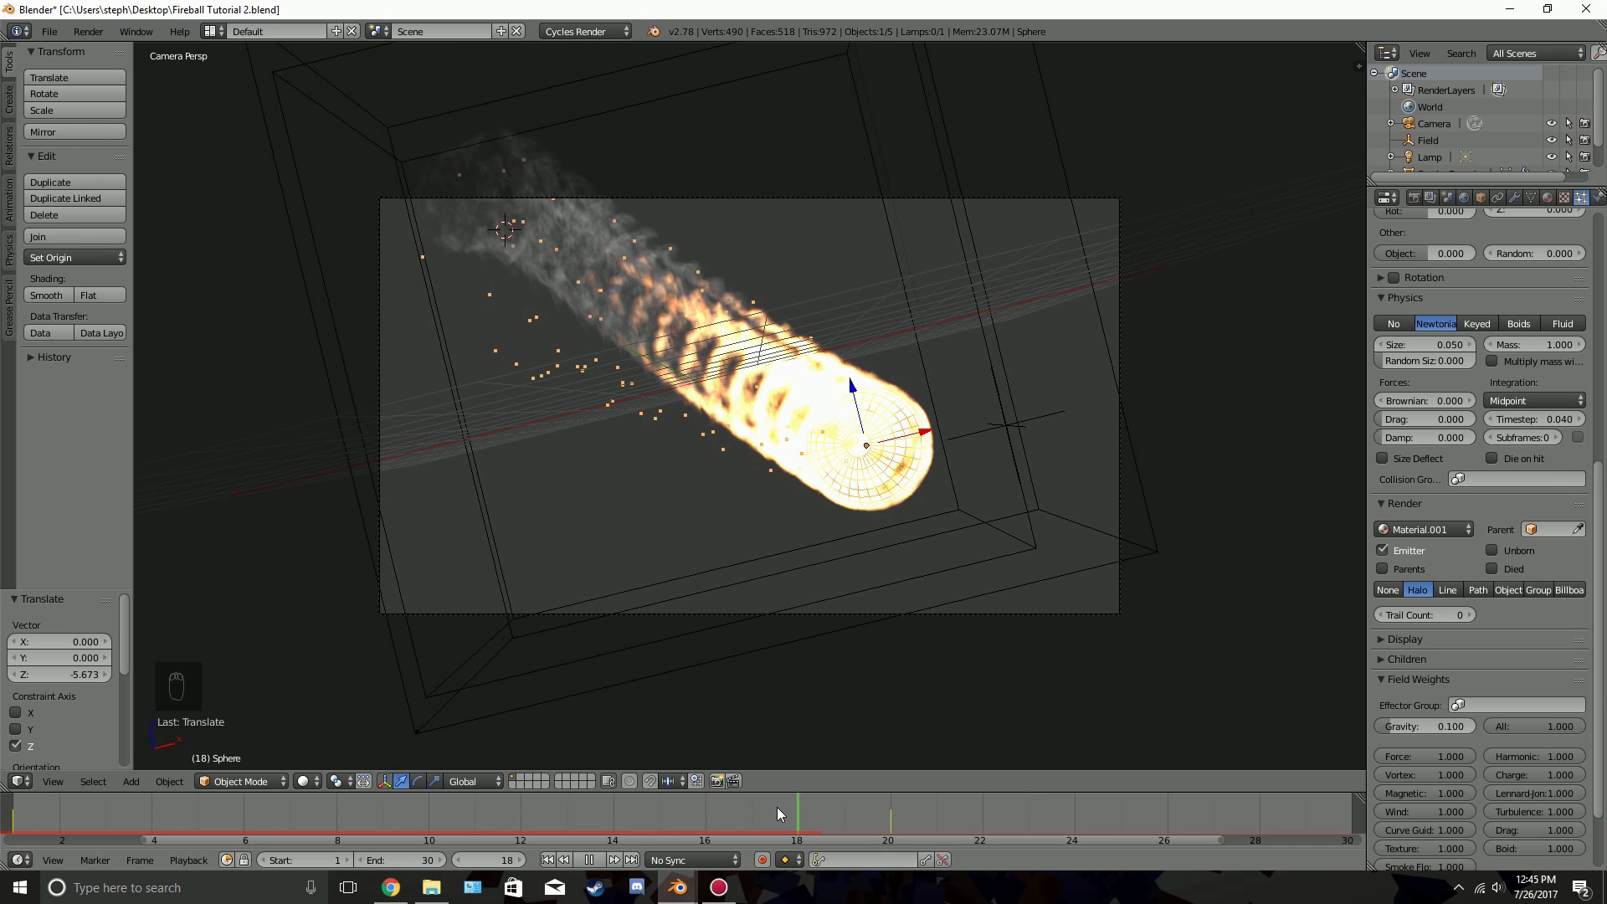
left_click(590, 860)
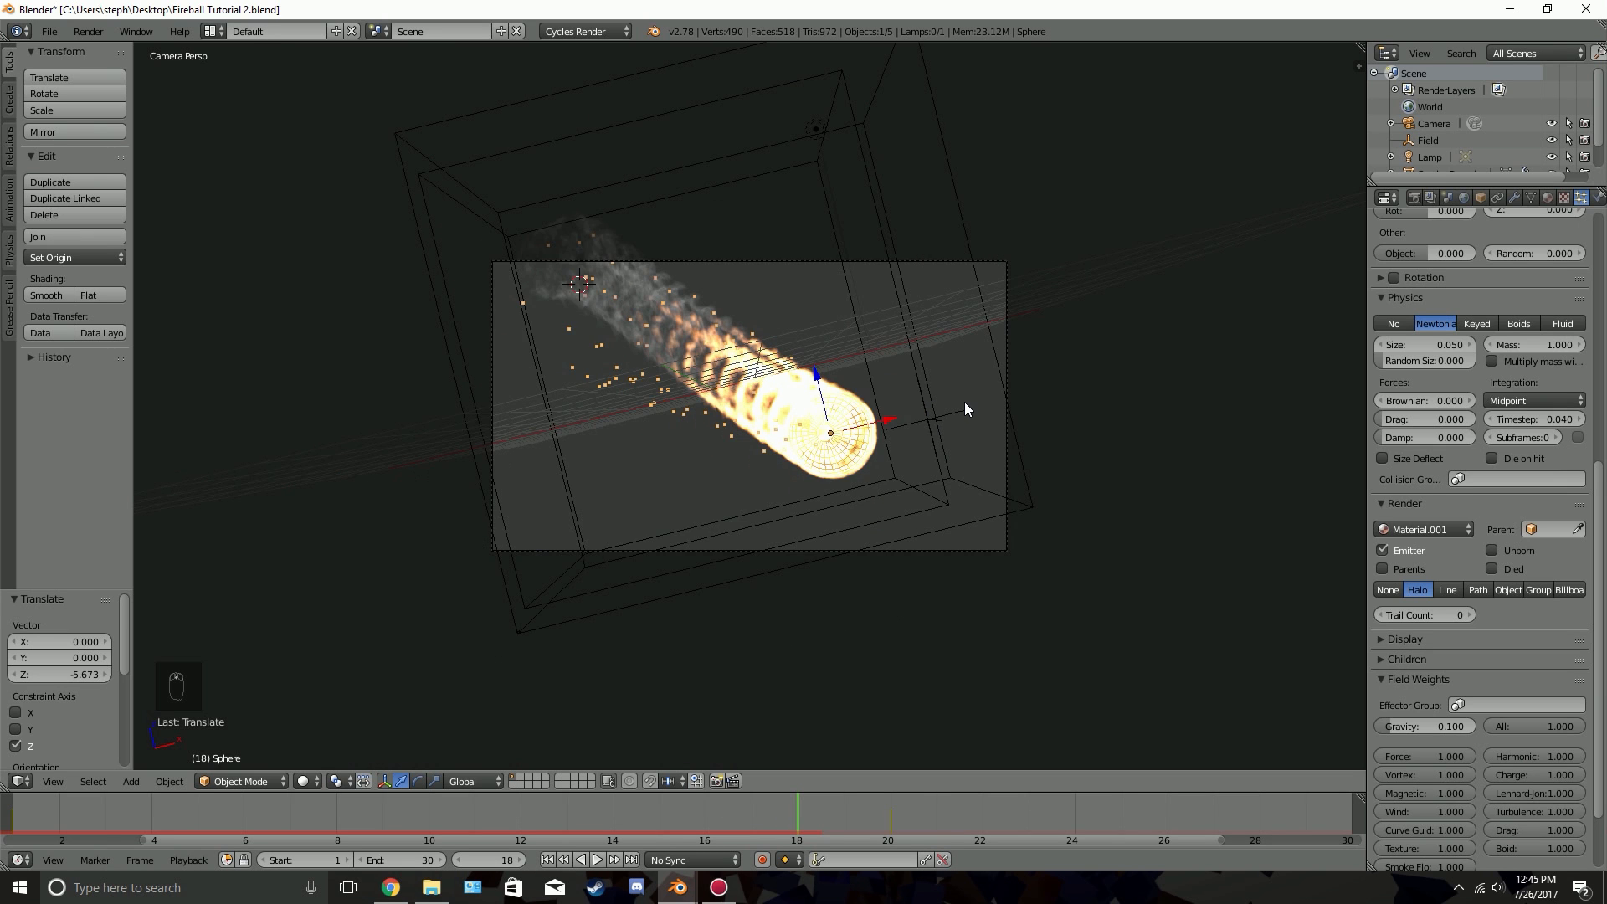
Step back to frame 17 and examine the sparks around the meteor's trail up close
scroll(964, 402, "up", 1)
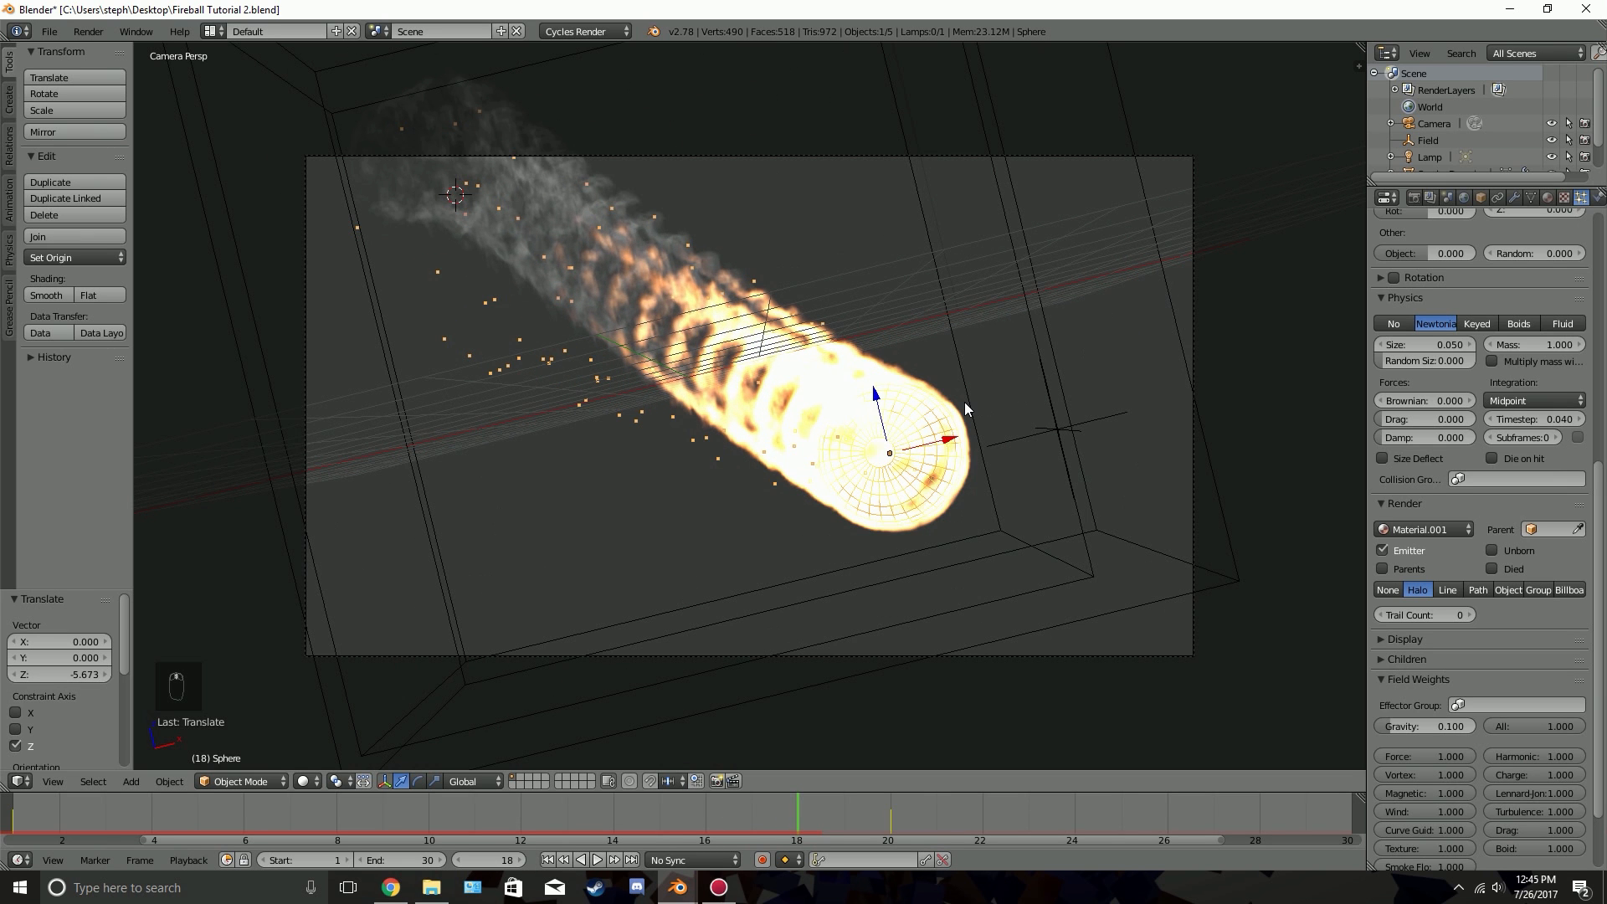
left_click(457, 861)
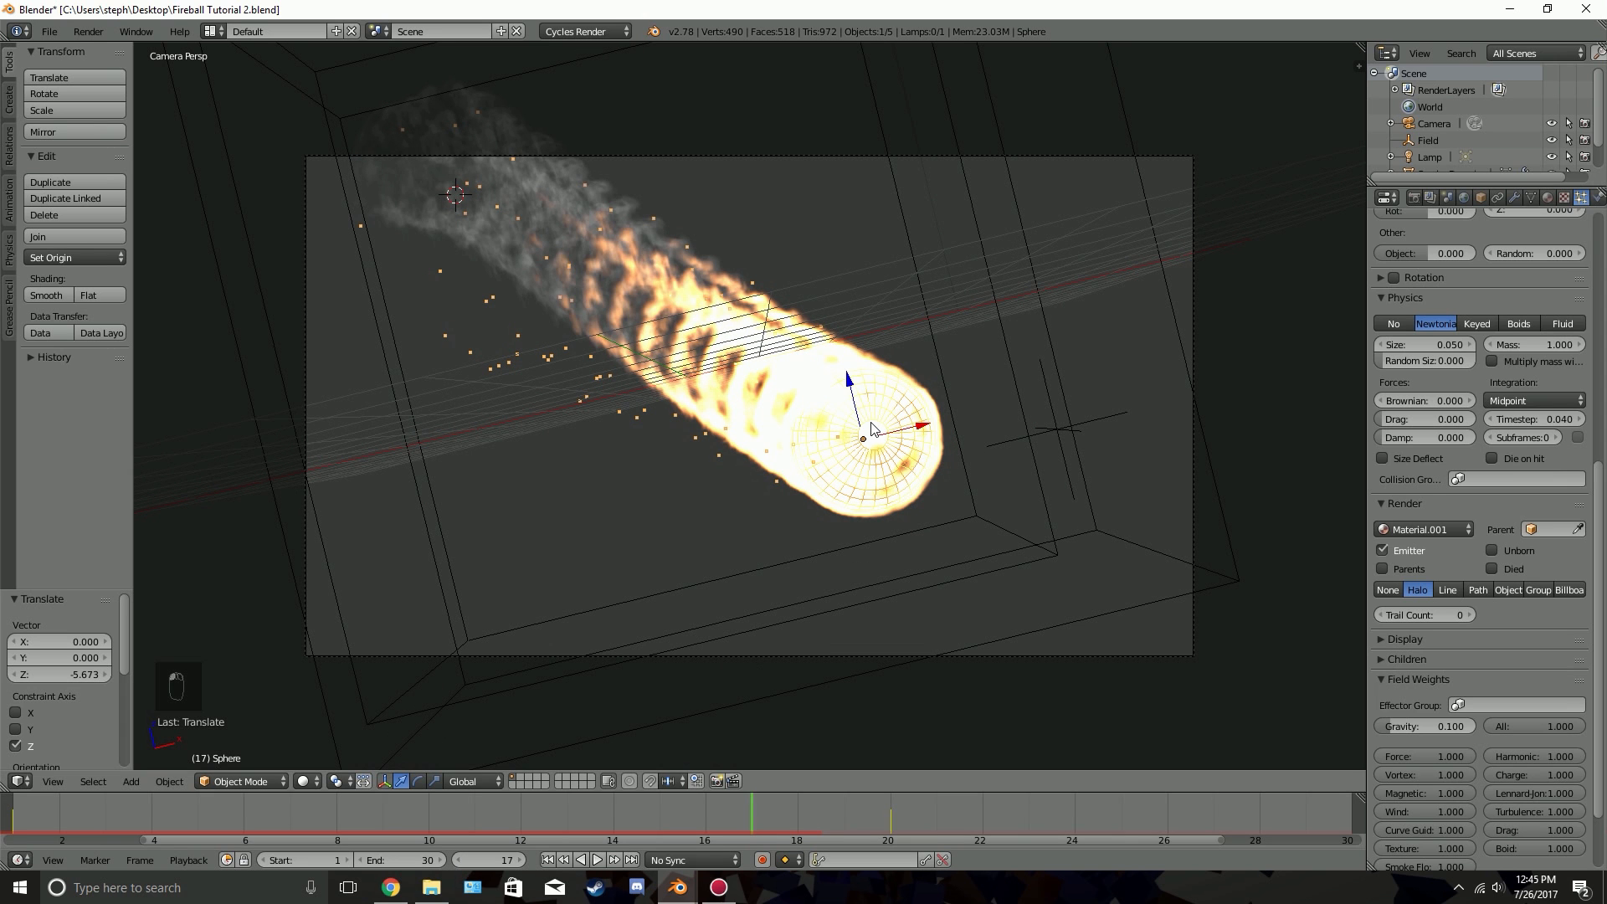
scroll(685, 438, "down", 2)
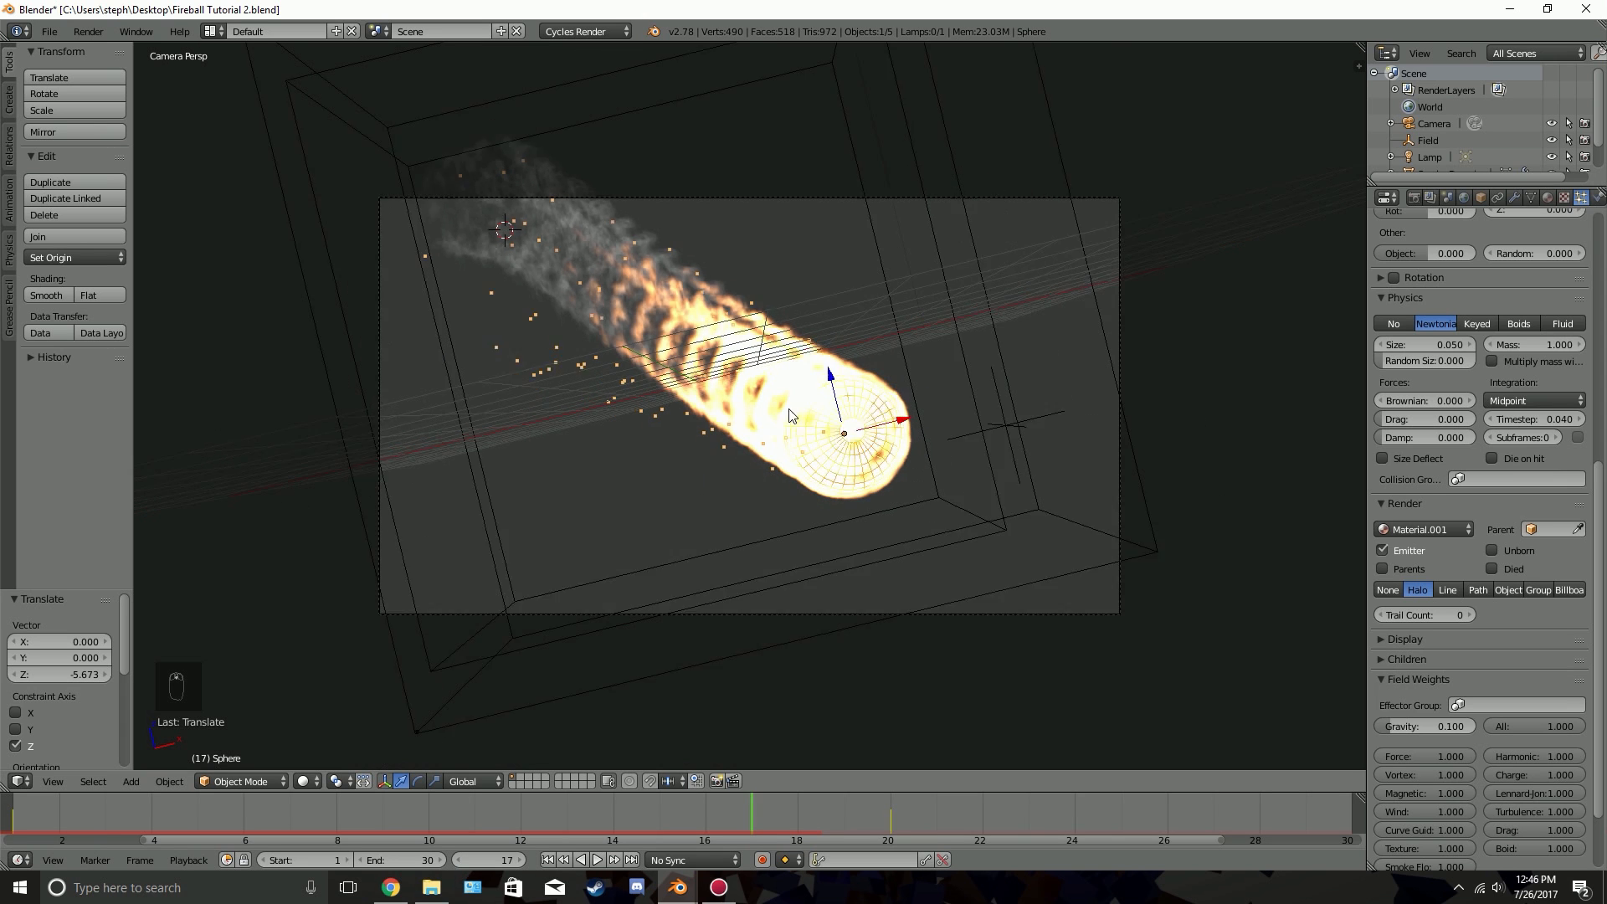
scroll(492, 397, "up", 6)
scroll(502, 414, "up", 1)
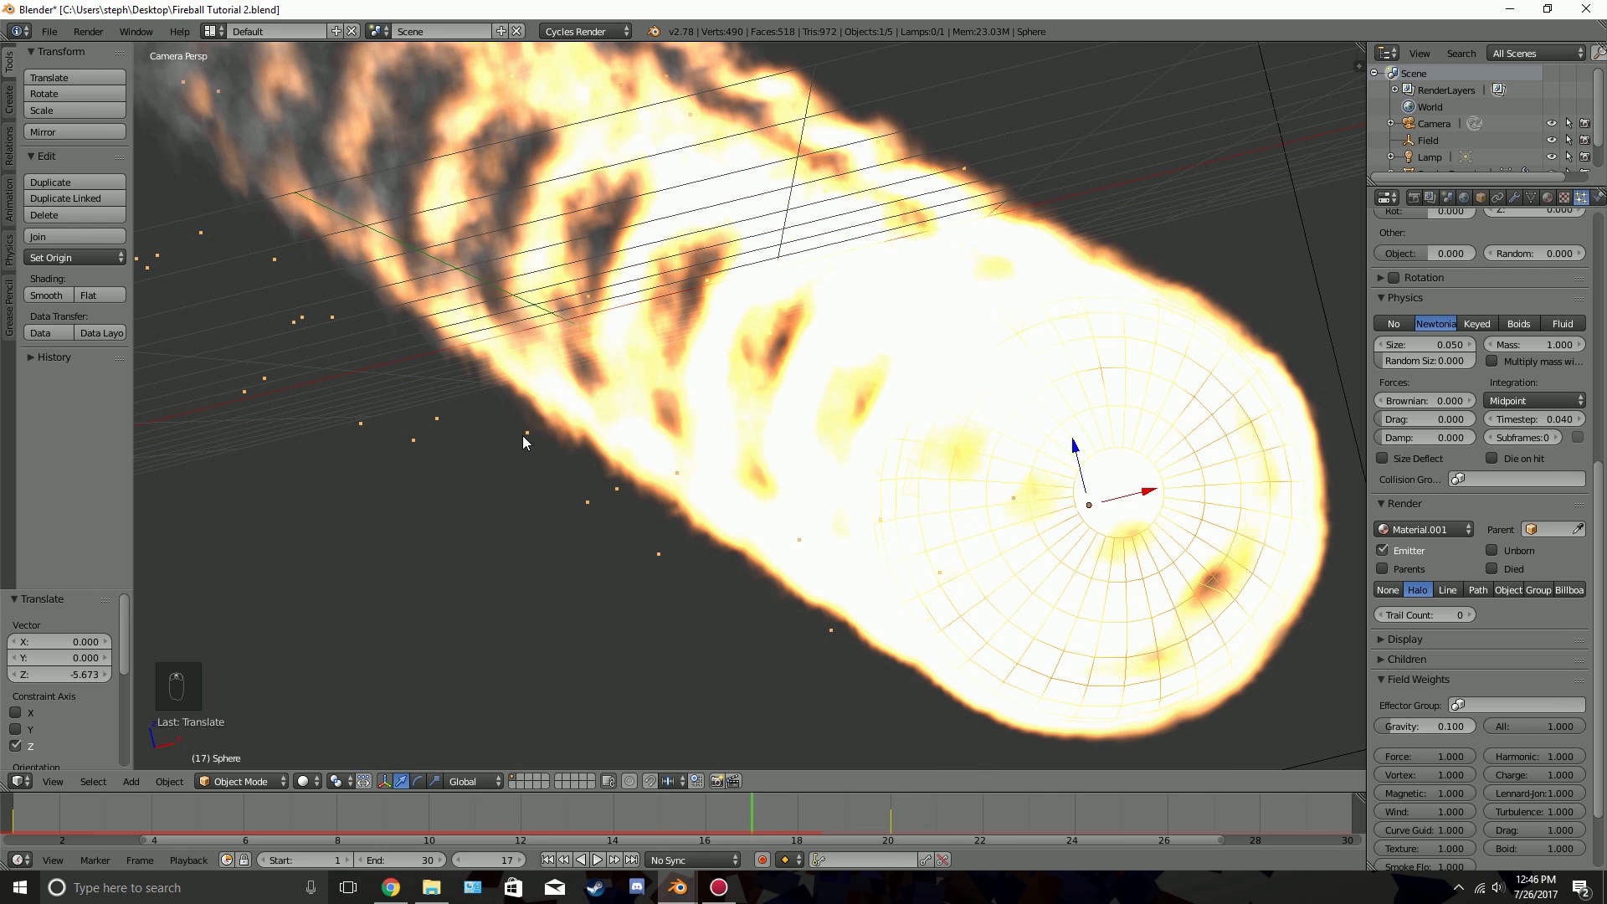
left_click(261, 340)
left_click(281, 277)
Add a UV sphere with 8 segments and 5 rings and move it about -7.25 along X, outside the camera frame
scroll(573, 348, "down", 5)
key("shift+a")
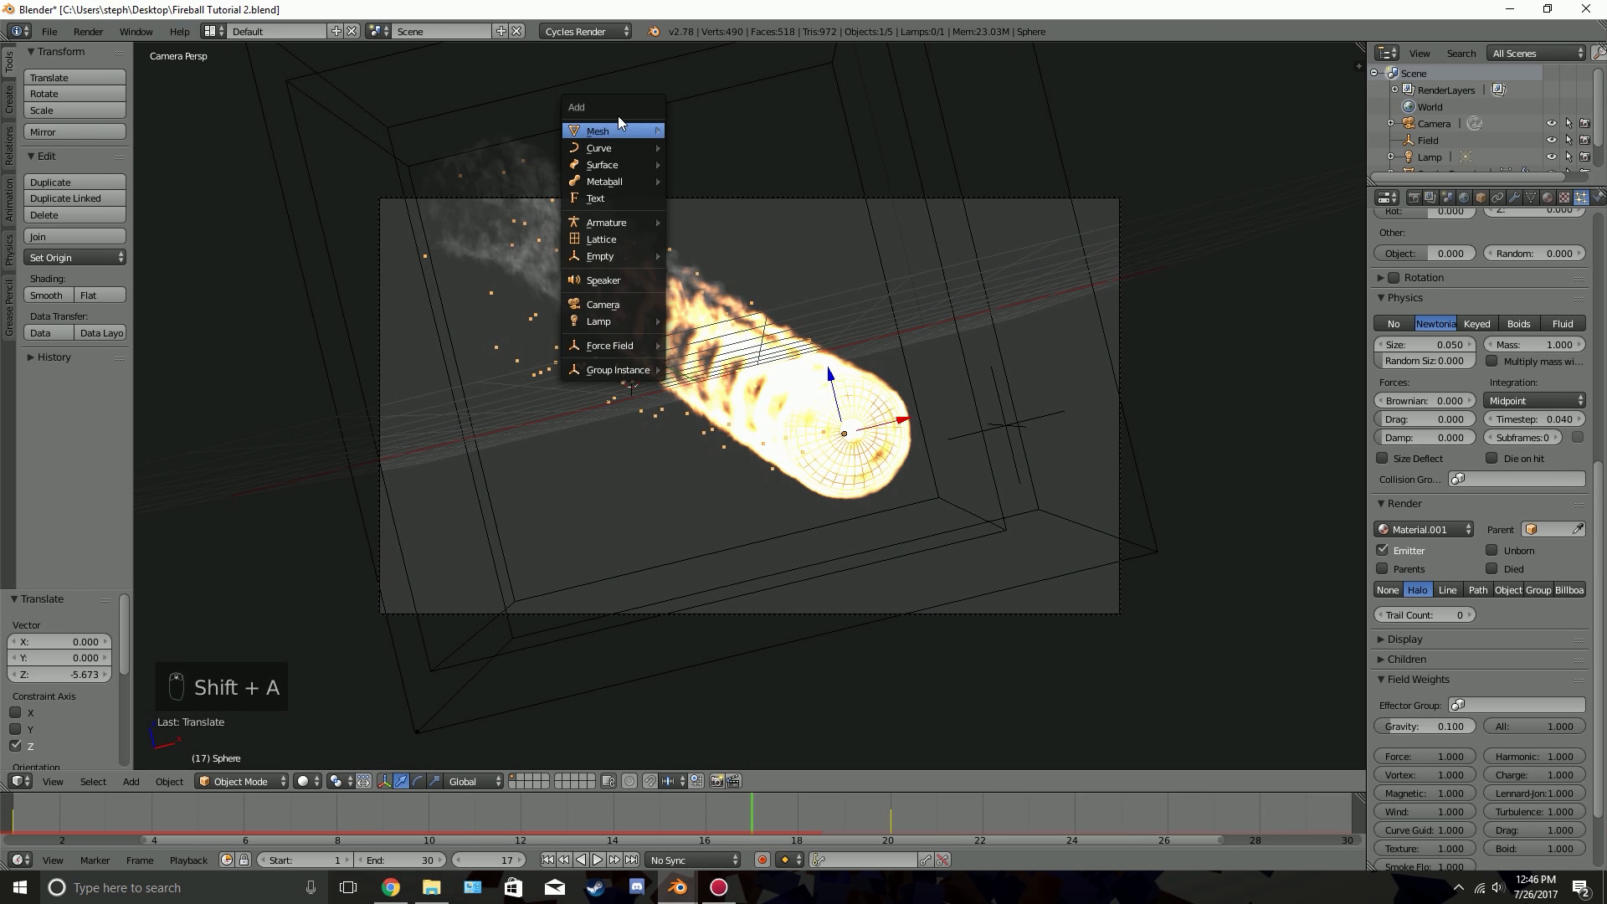
mouse_move(611, 131)
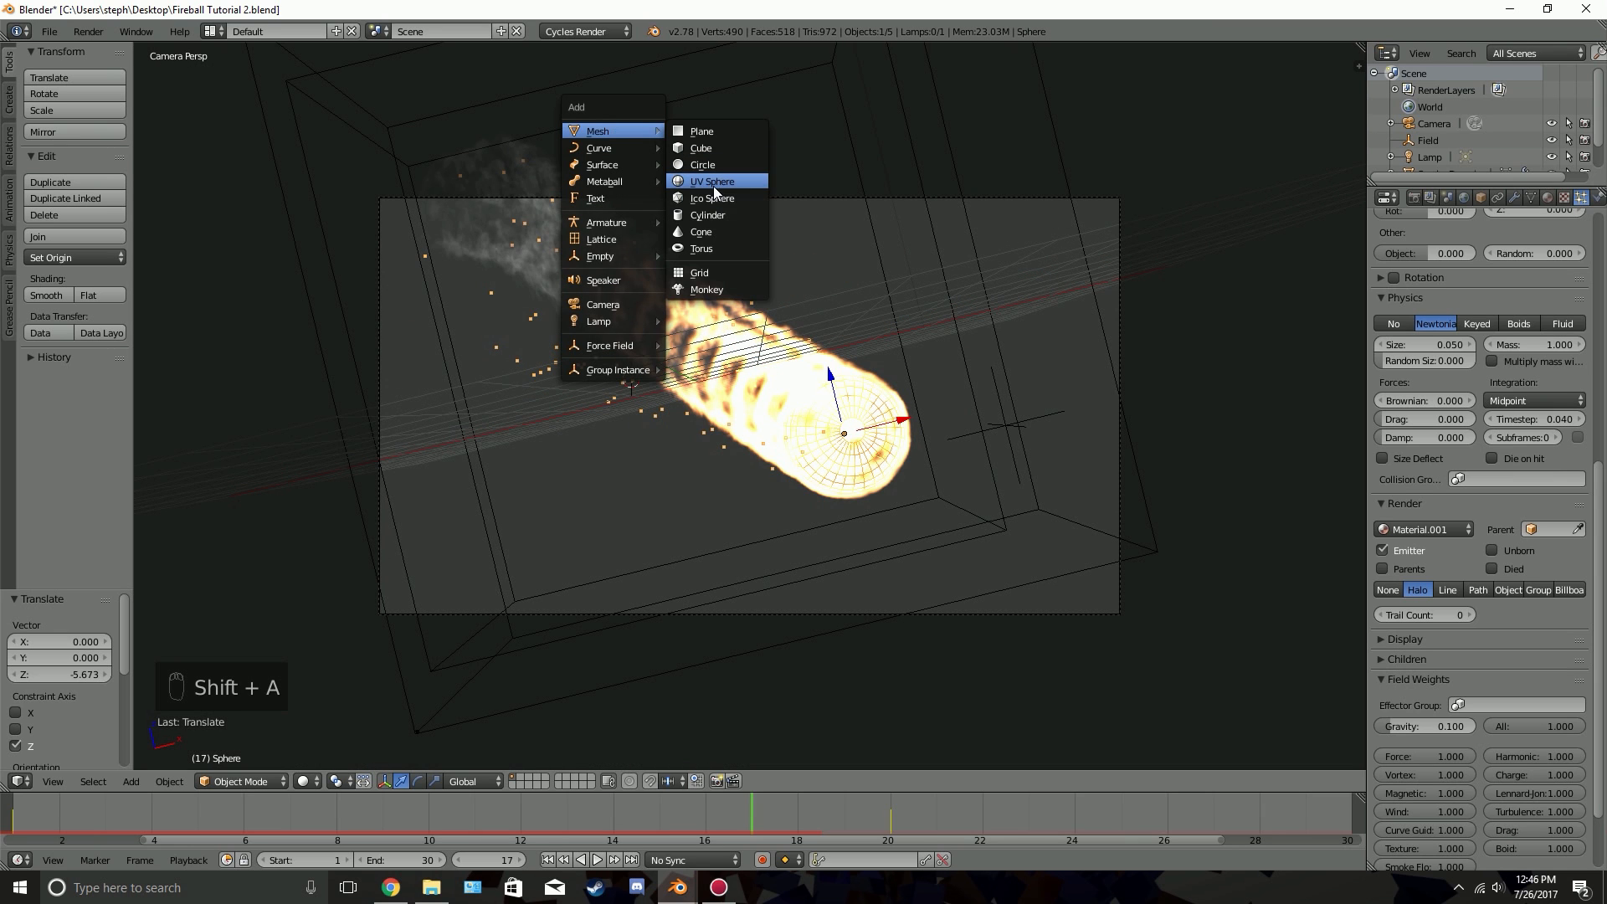
left_click(715, 183)
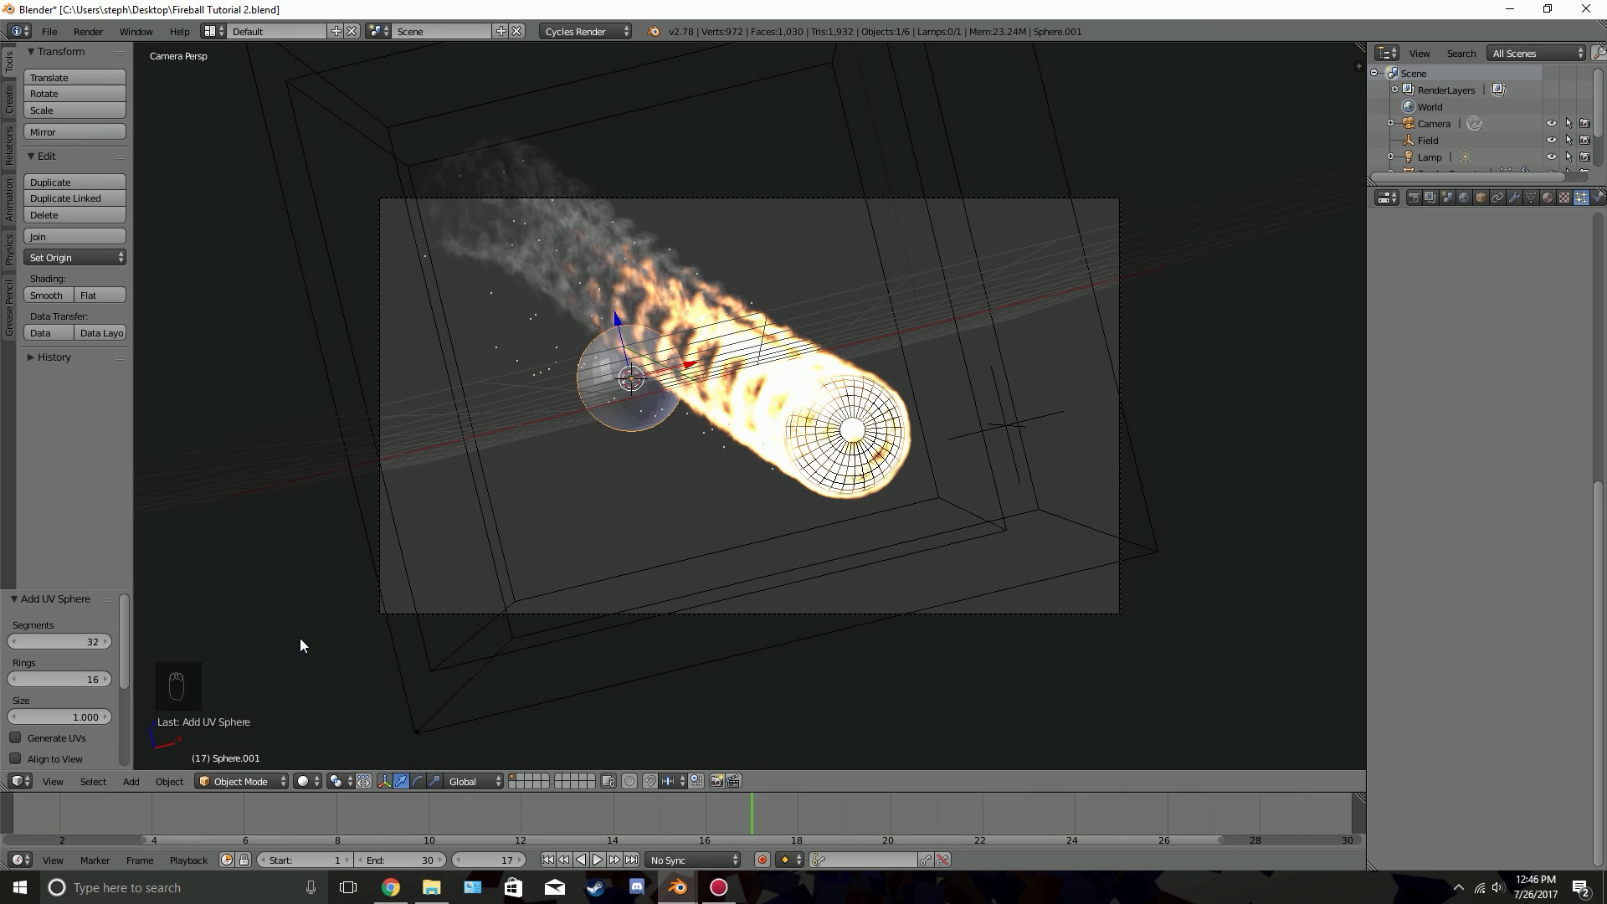
left_click(75, 640)
type("8")
key("Tab")
type("5")
key("Return")
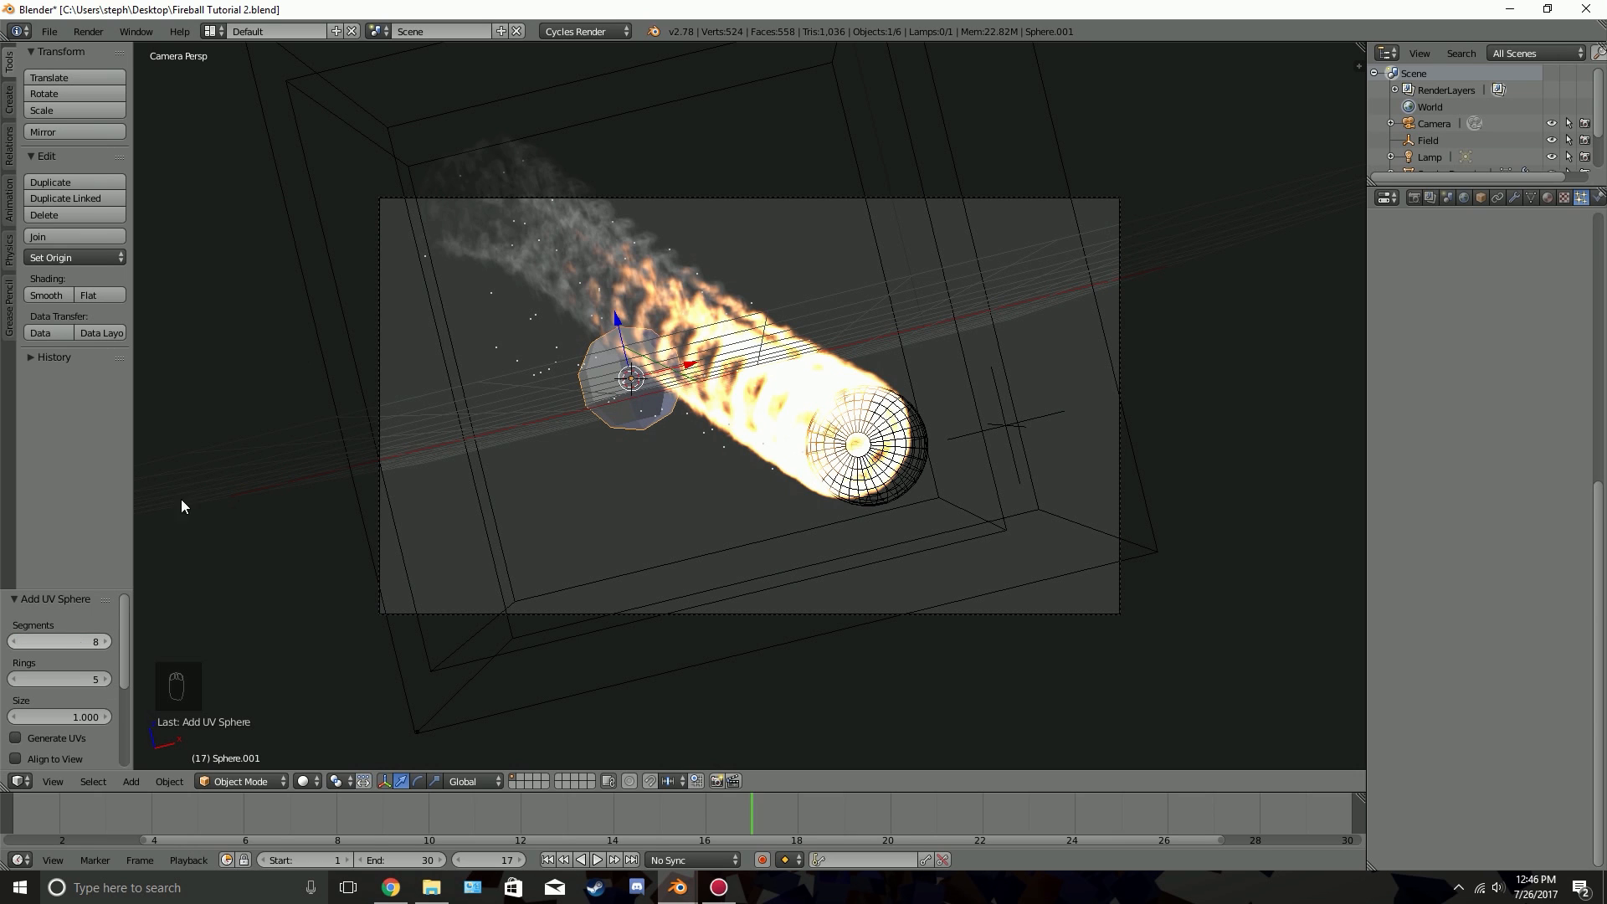
left_click_drag(699, 366, 327, 454)
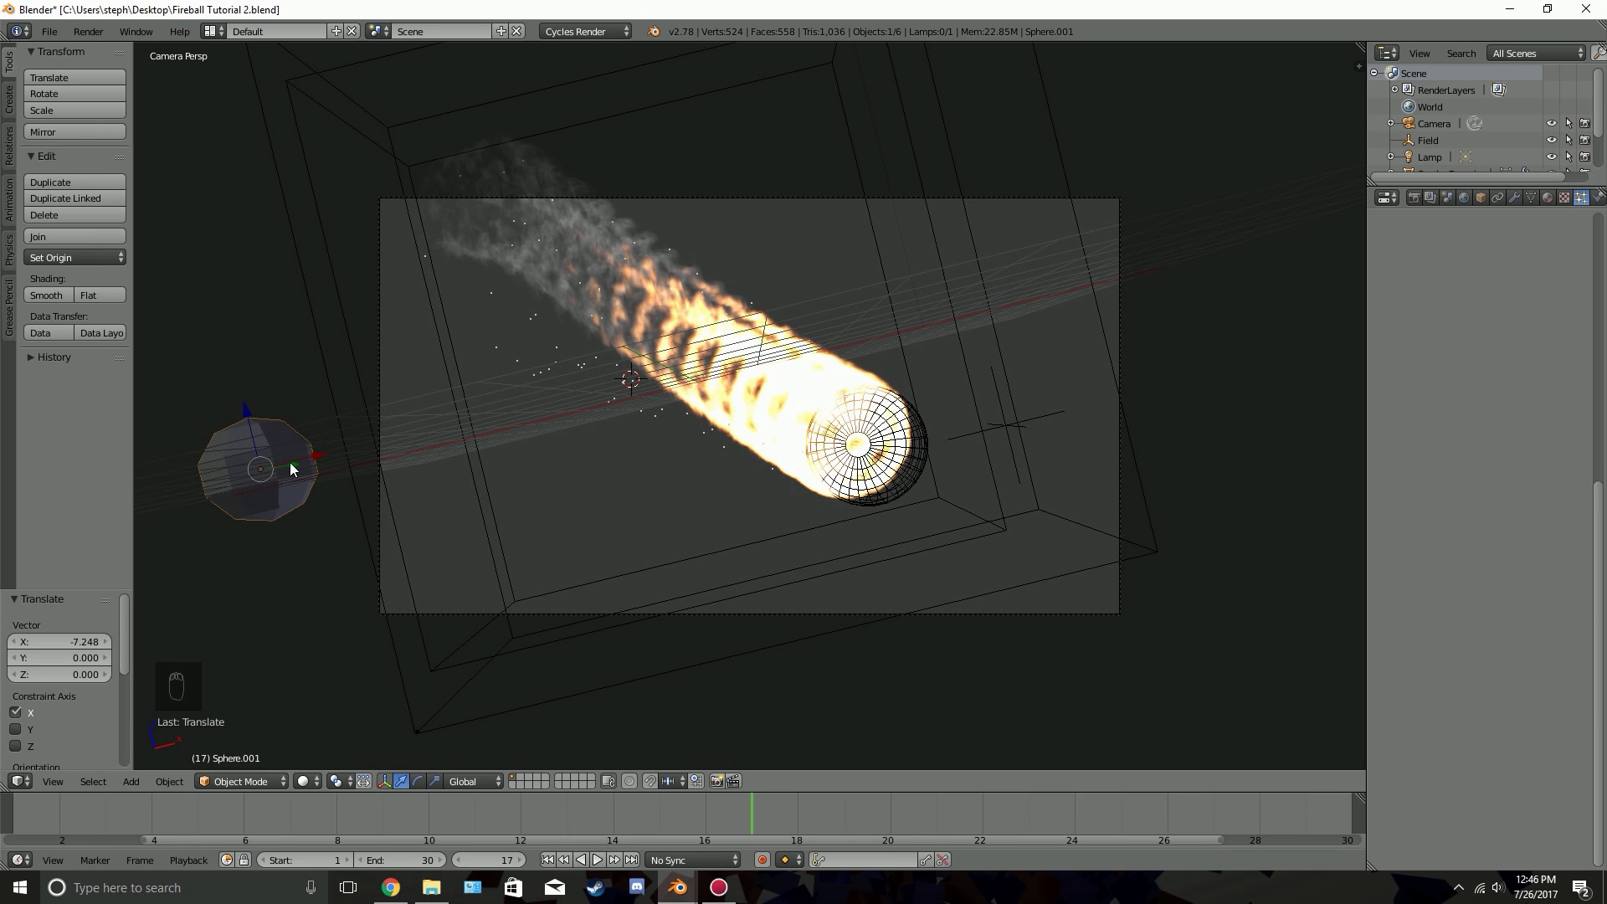
Split the 3D viewport vertically, turn the new area into a node editor and hide the viewport's tool shelf
left_click_drag(1359, 64, 767, 111)
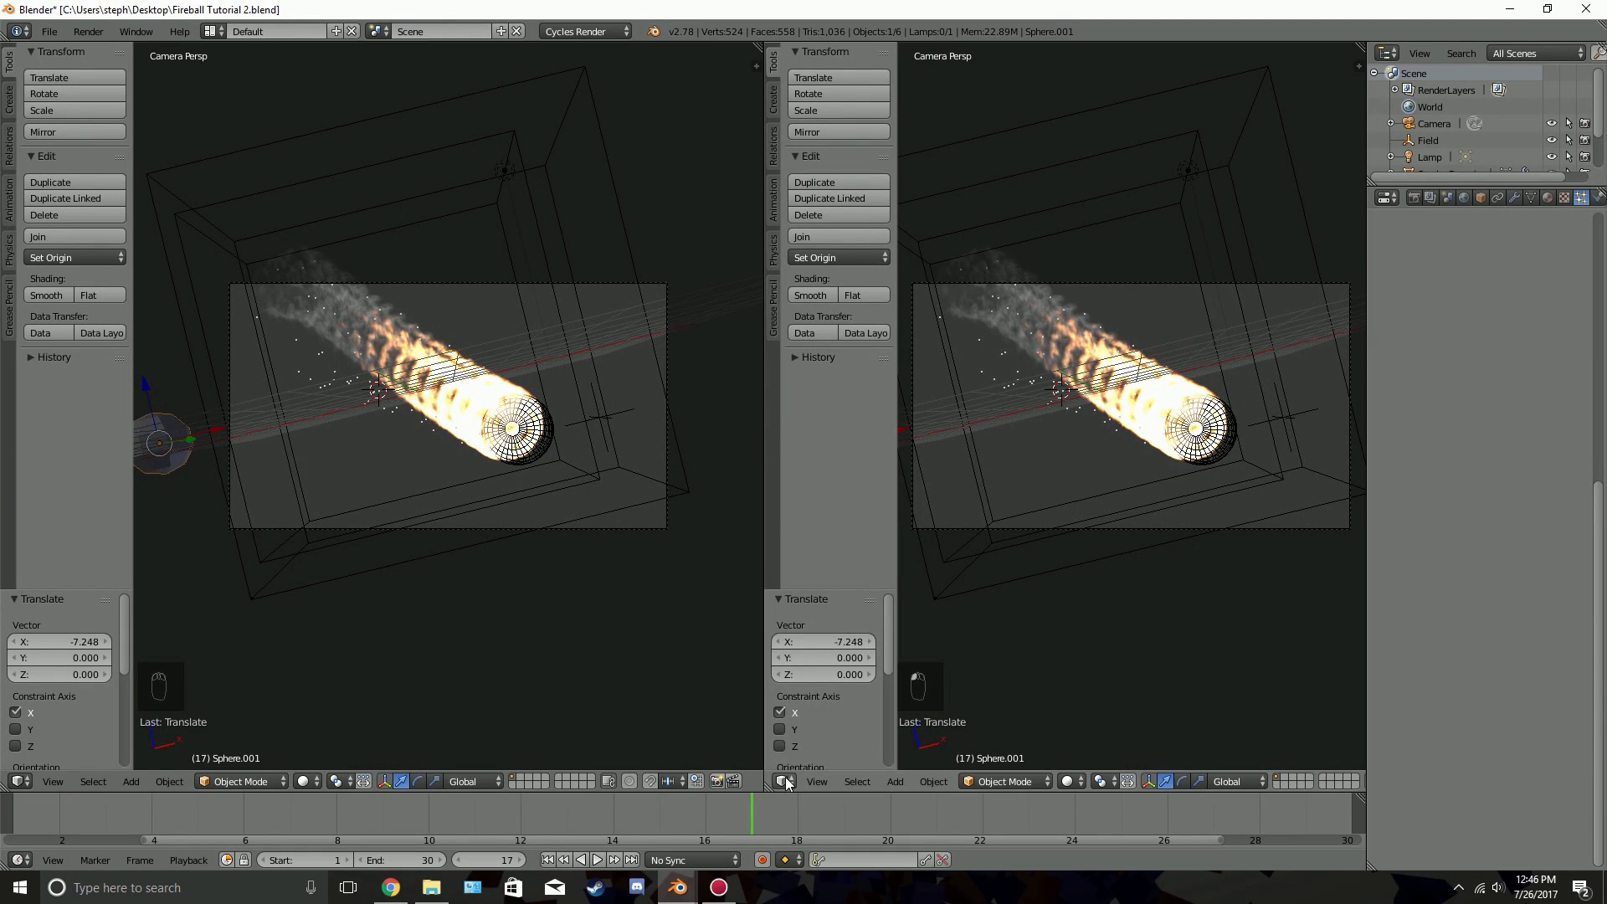
left_click(784, 781)
left_click(829, 578)
key("t")
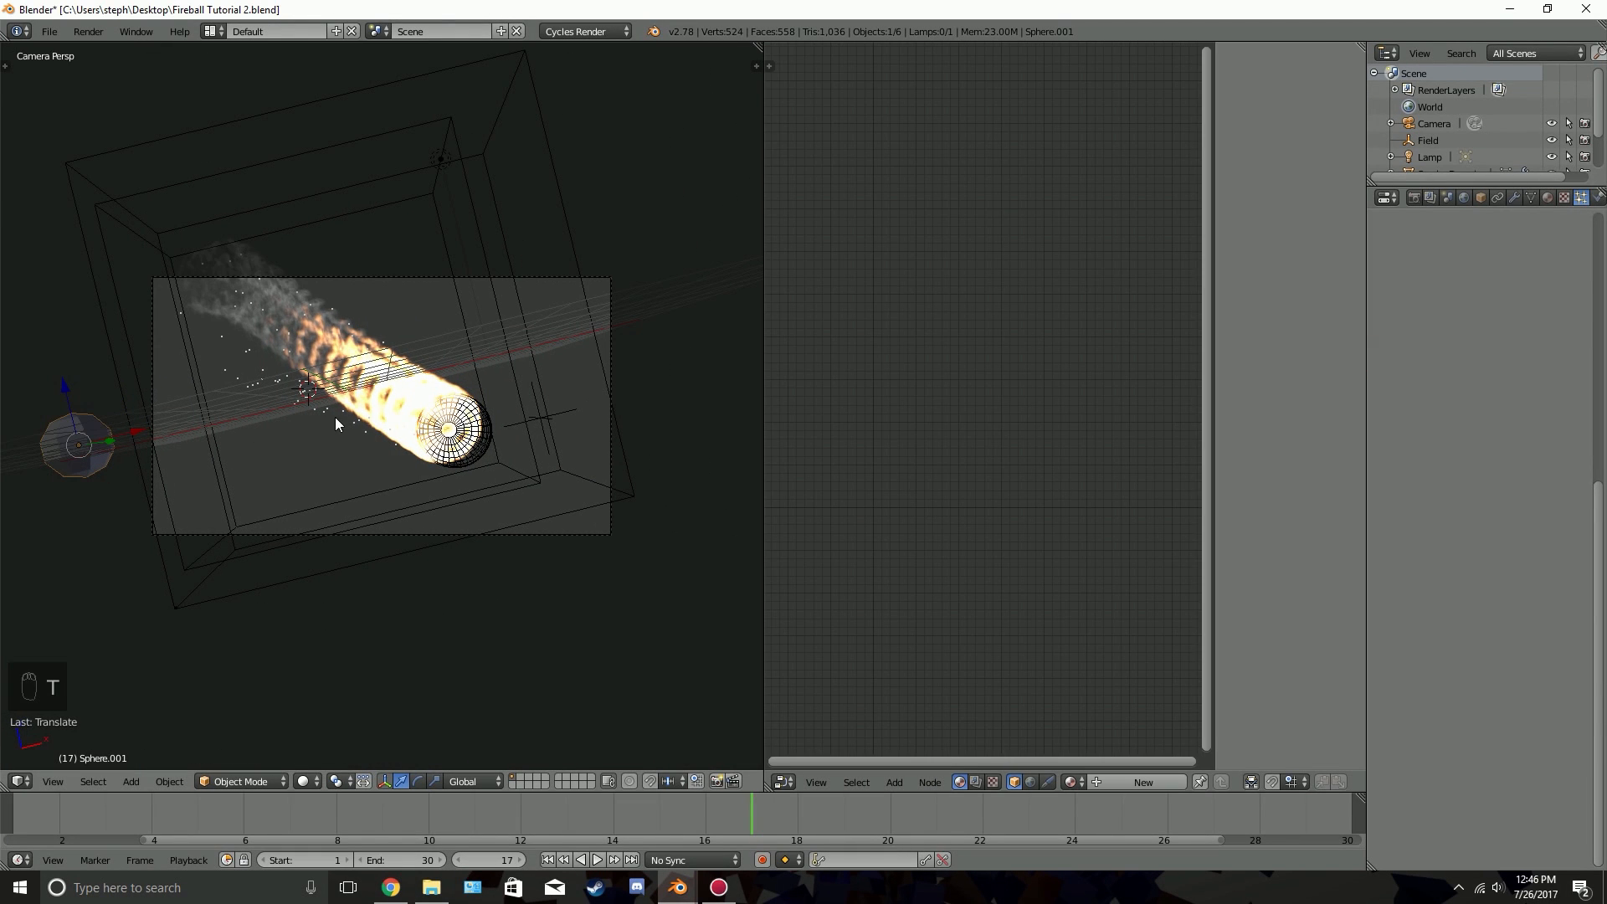
Create a new material for the low-poly sphere and delete its Diffuse BSDF node
left_click(1143, 782)
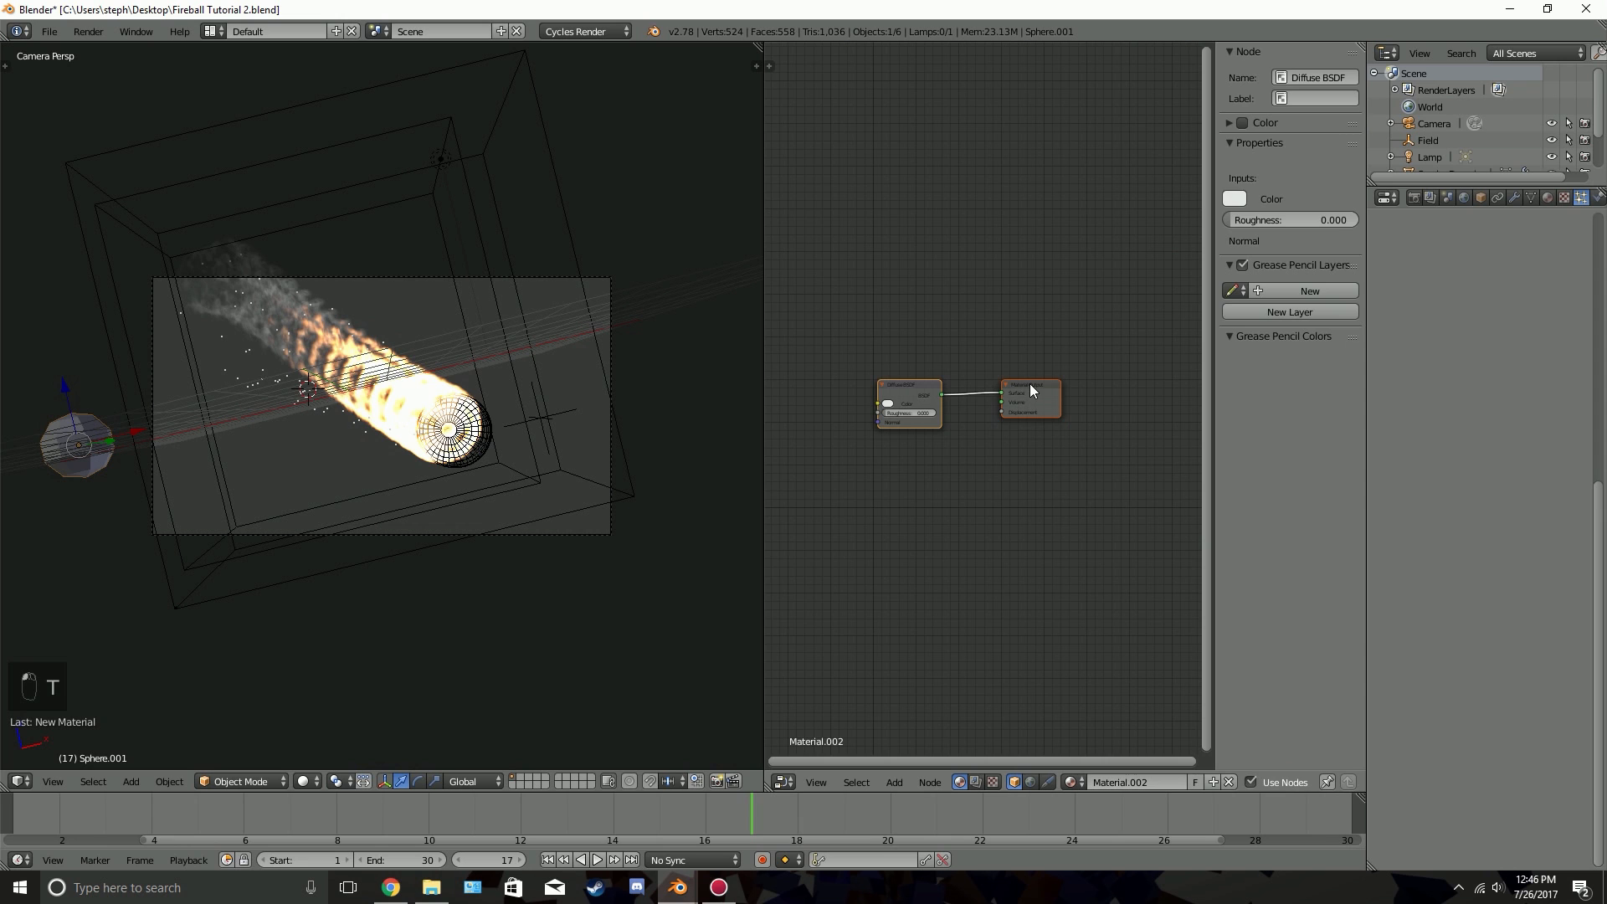
key("n")
scroll(971, 424, "up", 4)
middle_click_drag(946, 366, 1089, 350)
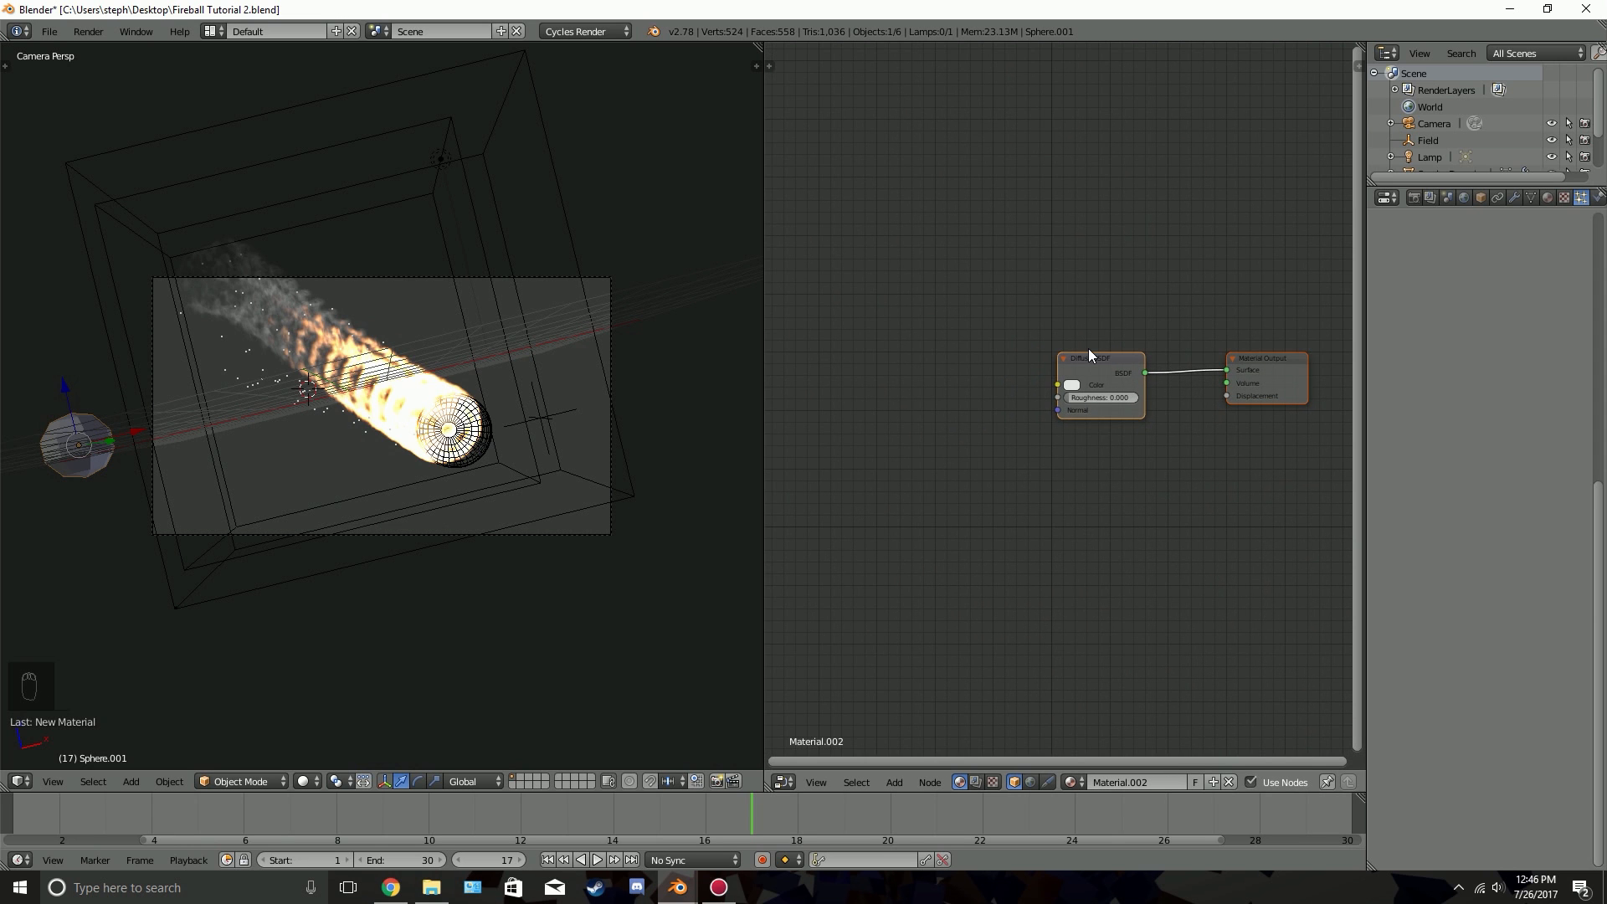
left_click(1113, 376)
key("x")
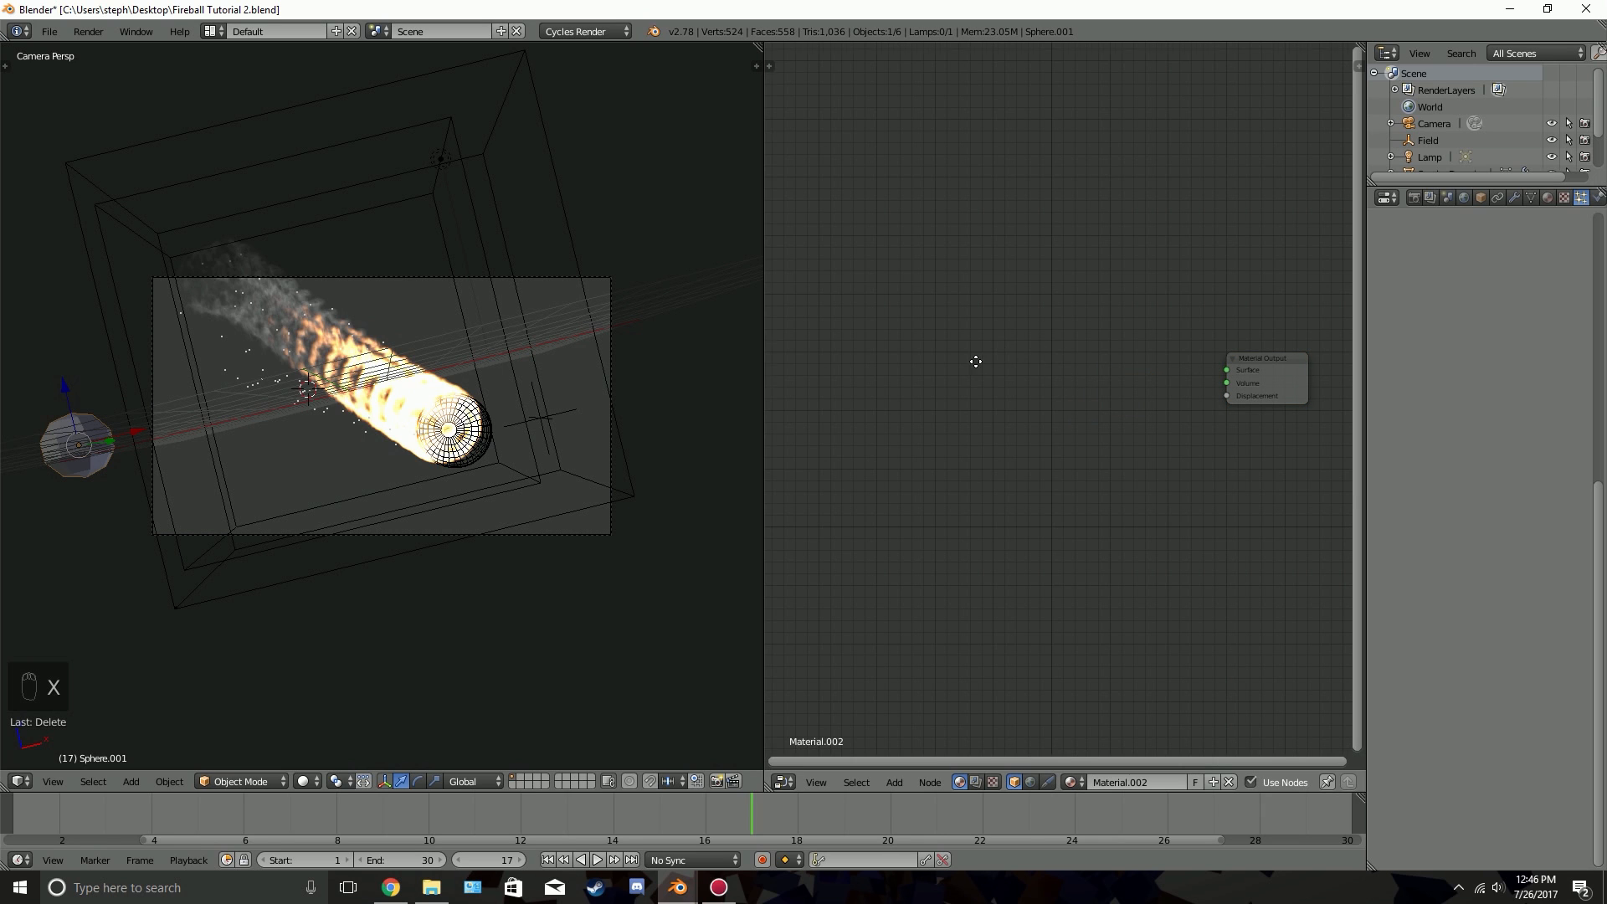
Add a Particle Info node to the material, well ahead of the Material Output node
middle_click_drag(976, 361, 1014, 368)
key("shift+a")
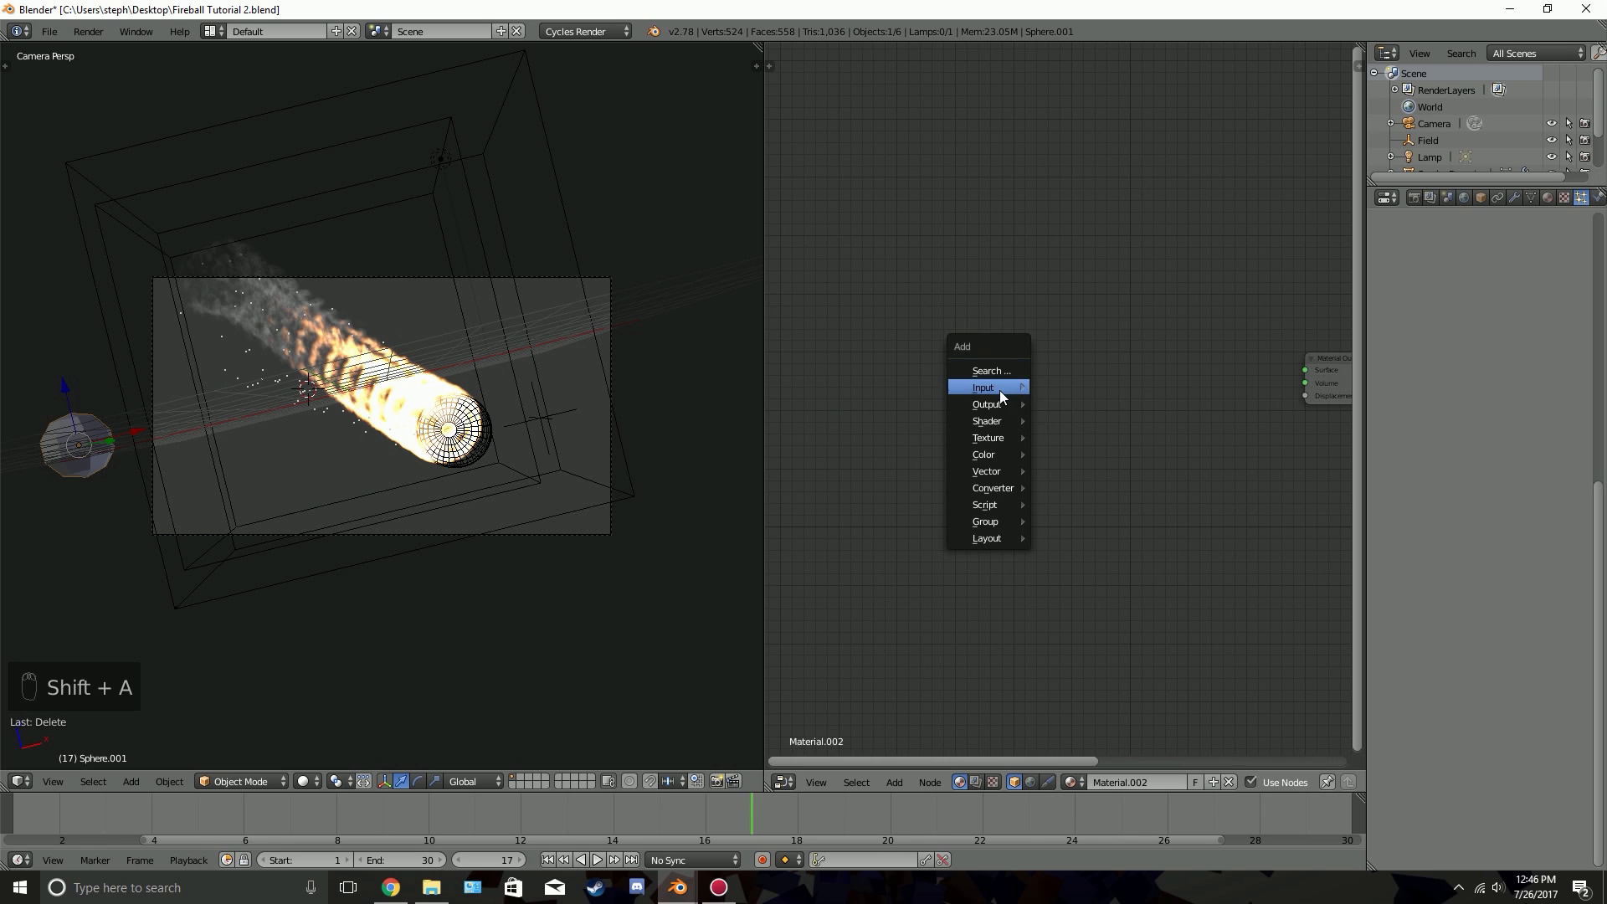
mouse_move(1001, 388)
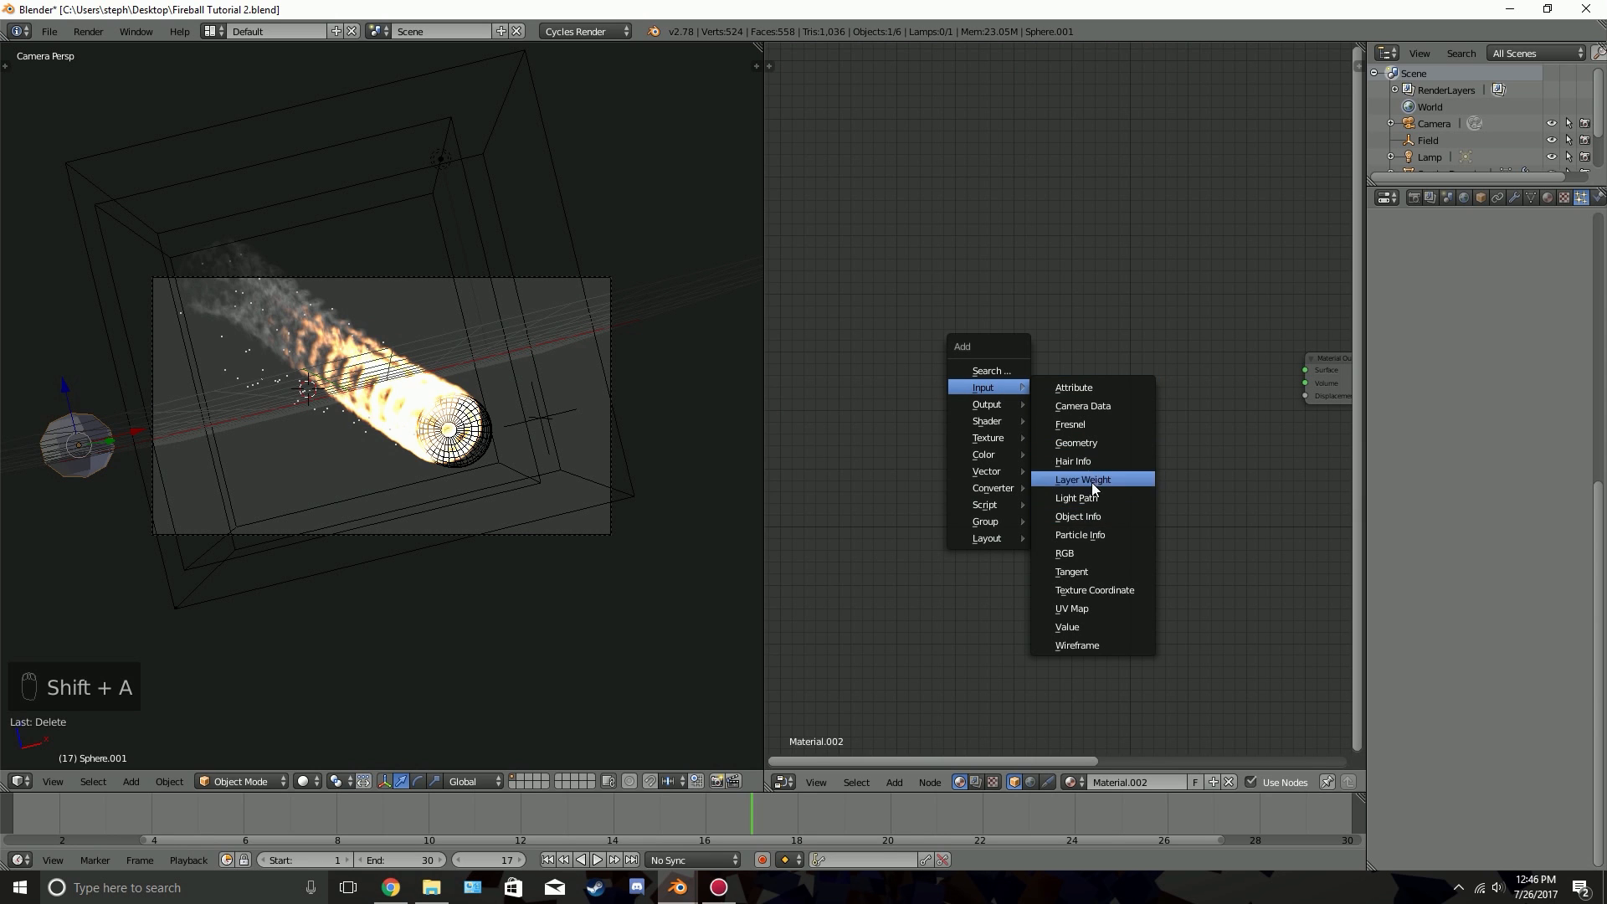
left_click(1083, 533)
left_click(851, 320)
Add a Vector Math node and a Math node in sequence after the Particle Info node
key("shift+a")
mouse_move(1027, 337)
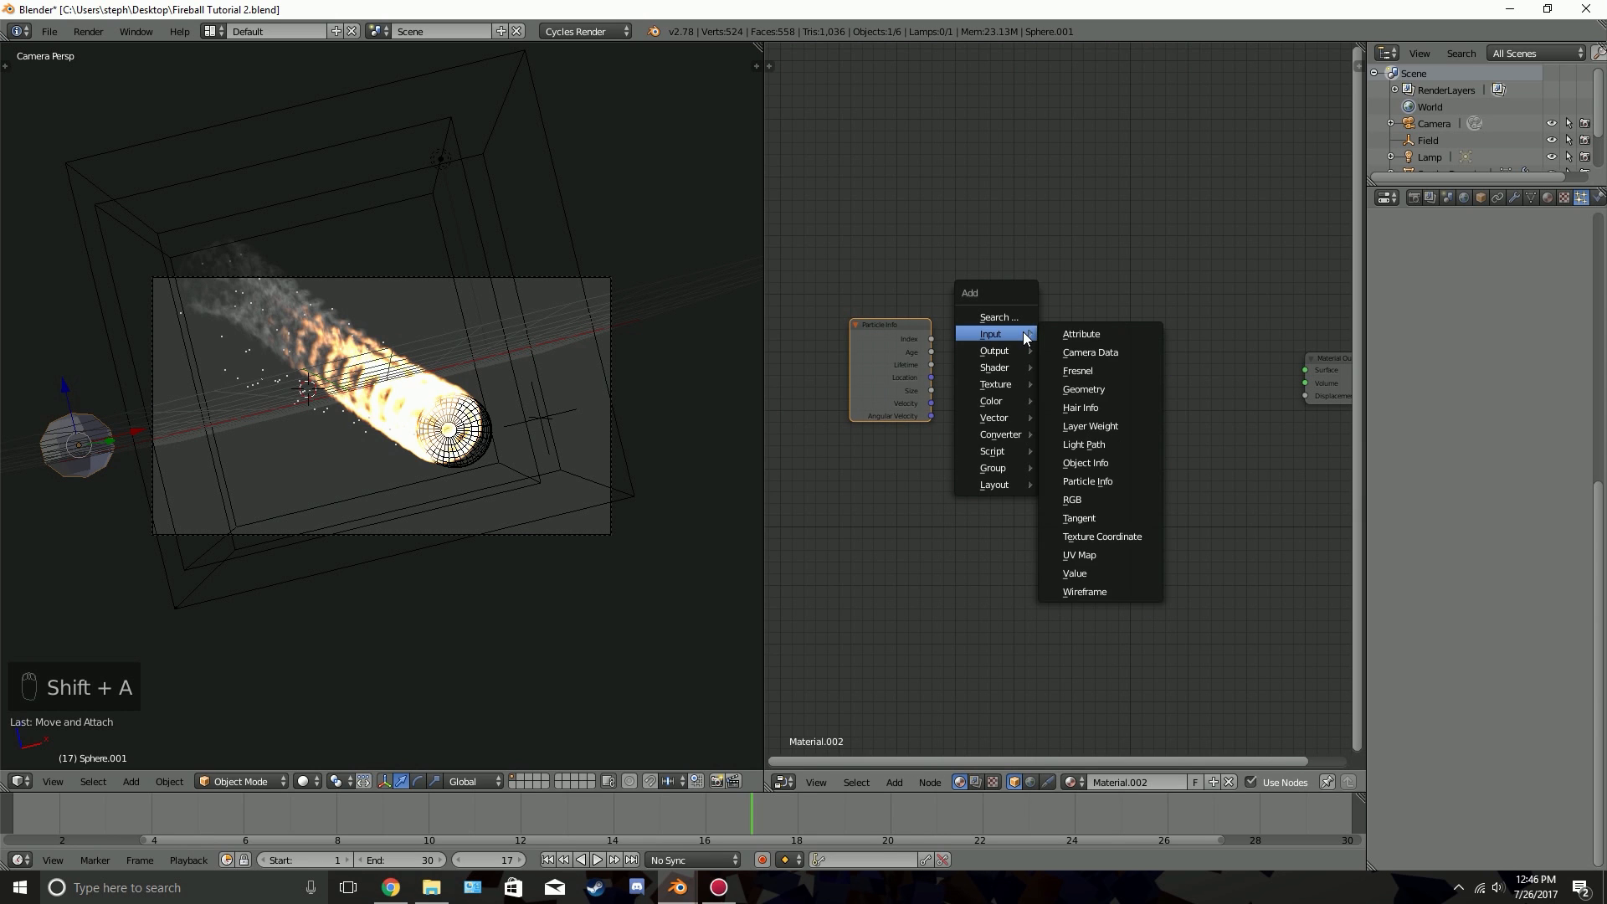
mouse_move(1001, 435)
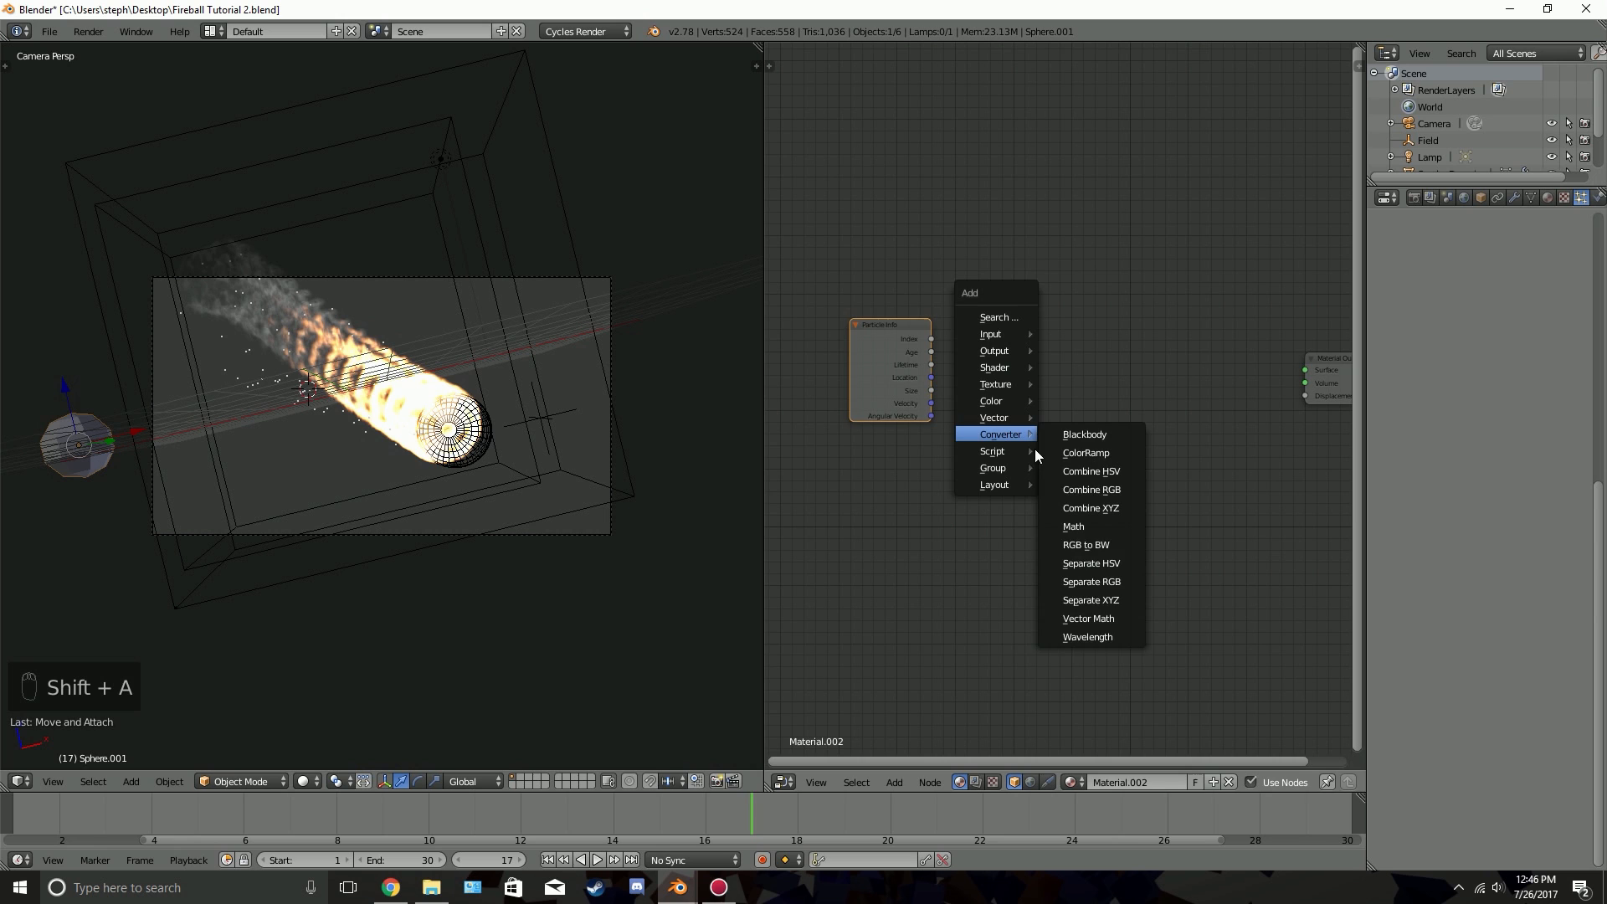
left_click(1099, 624)
left_click(957, 313)
key("shift+a")
mouse_move(1147, 377)
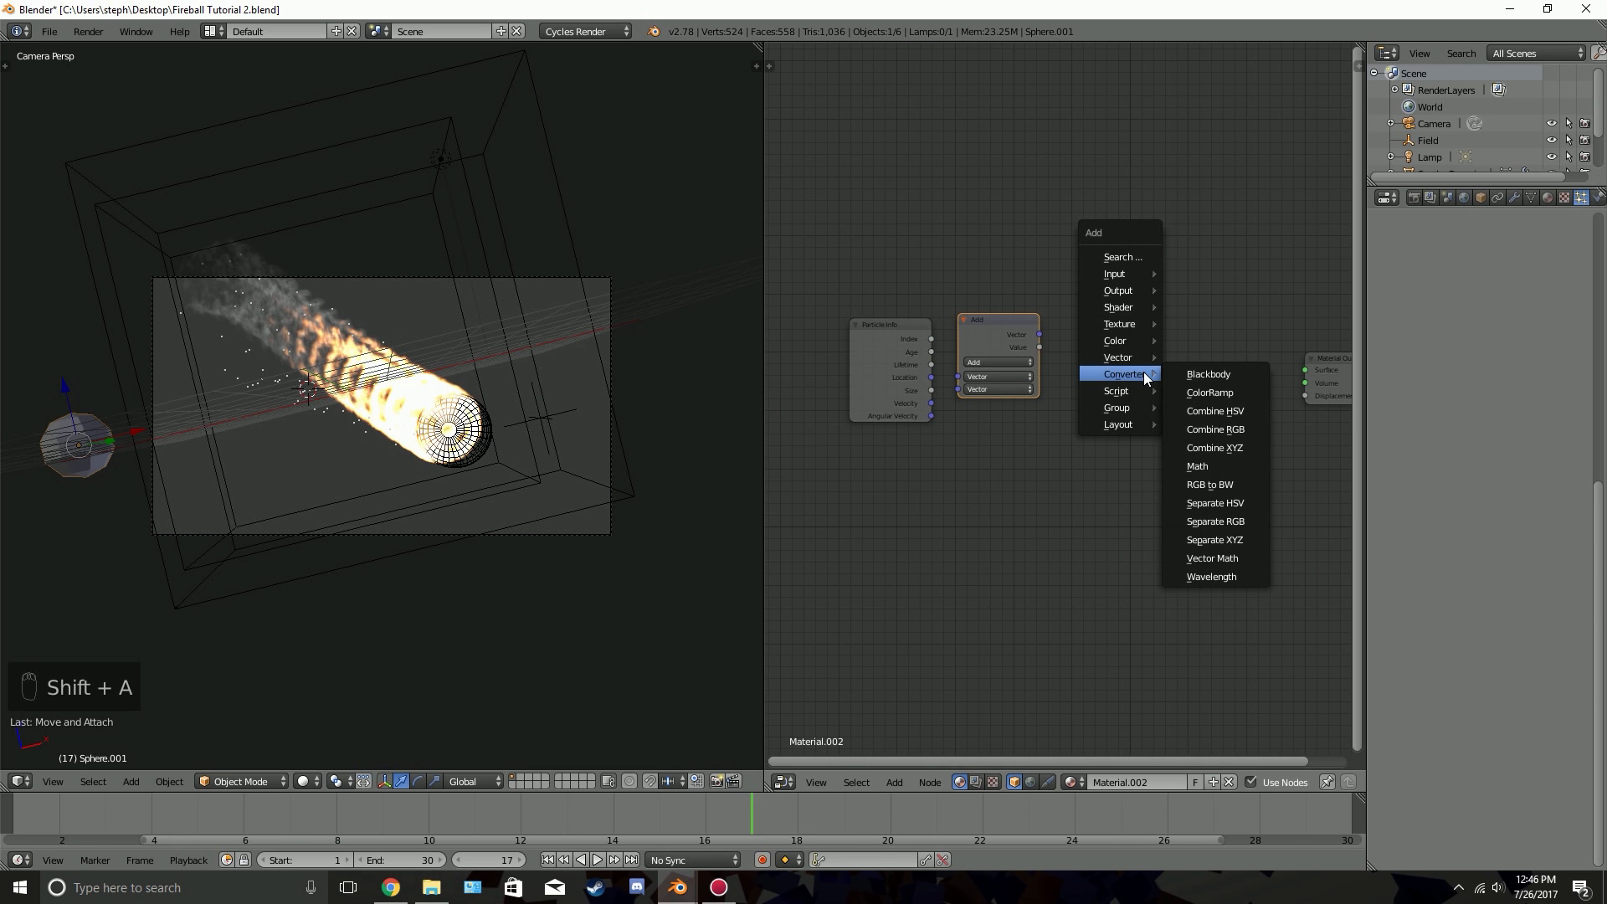
left_click(1203, 465)
left_click(1084, 317)
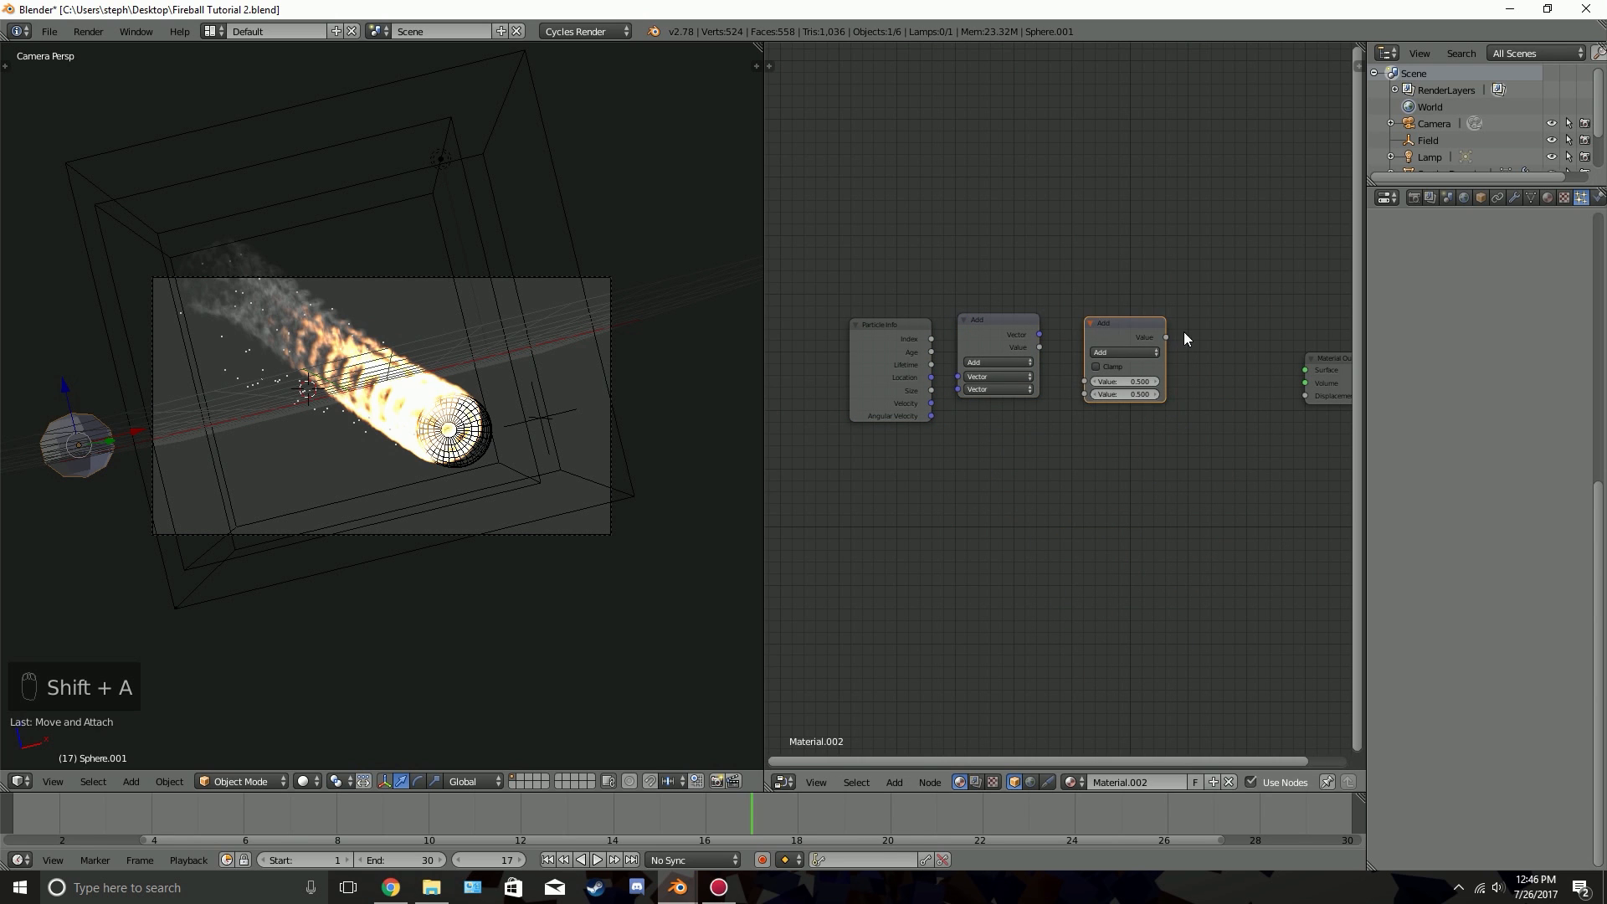
Move the Material Output node farther from the Math node and place a ColorRamp node between them
middle_click_drag(1300, 374, 1126, 378)
left_click(1137, 381)
key("g")
left_click(1303, 350)
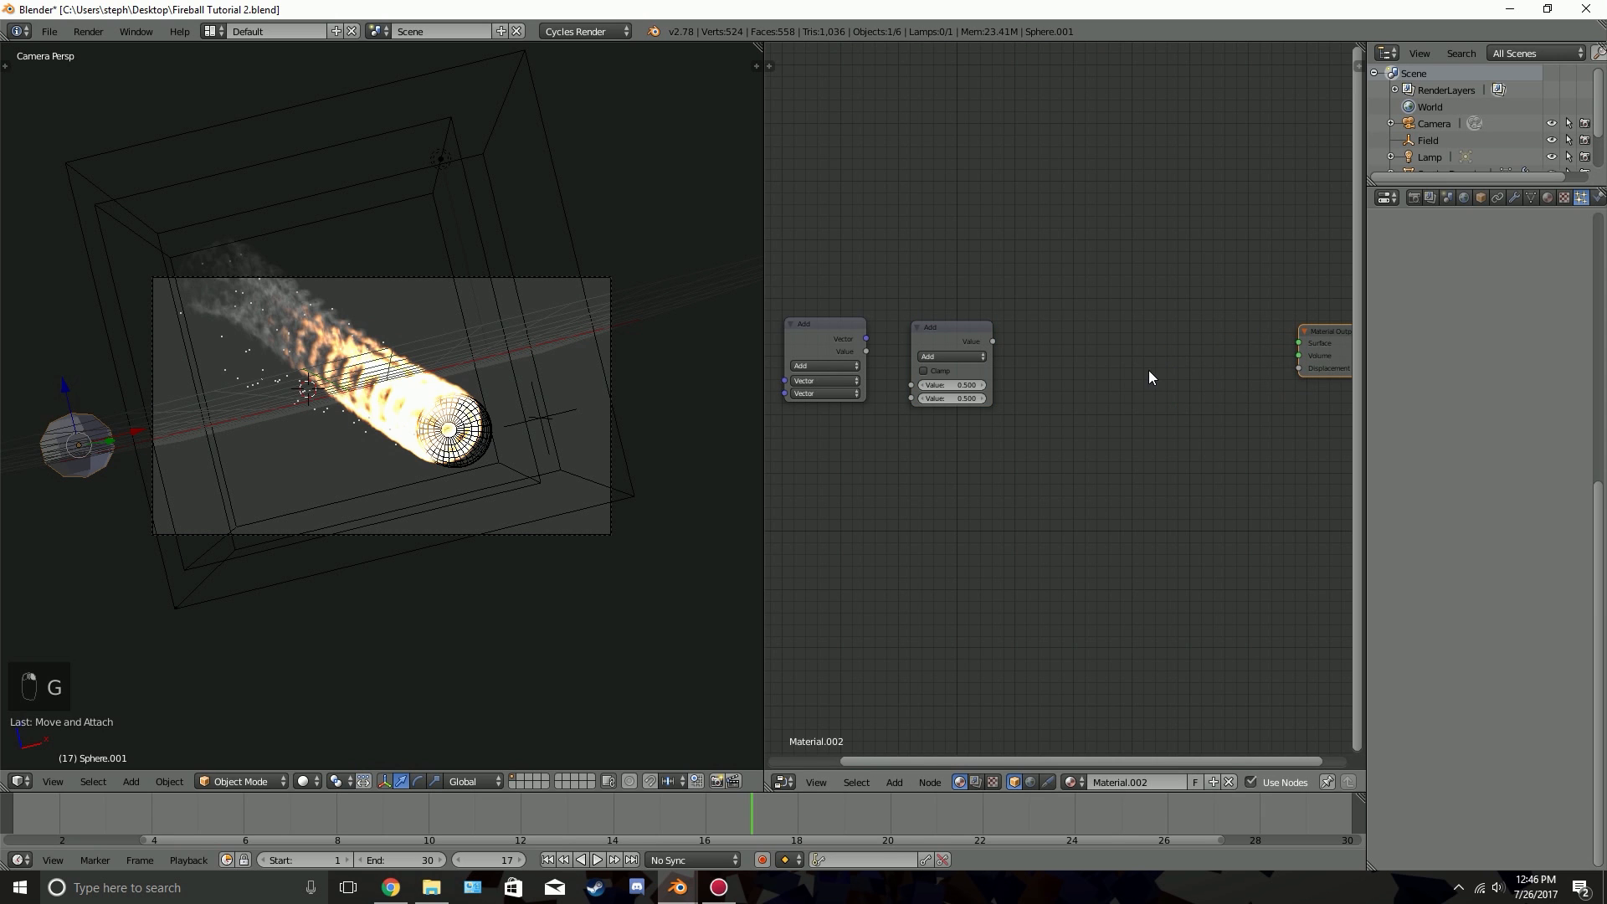
key("shift+a")
mouse_move(1129, 369)
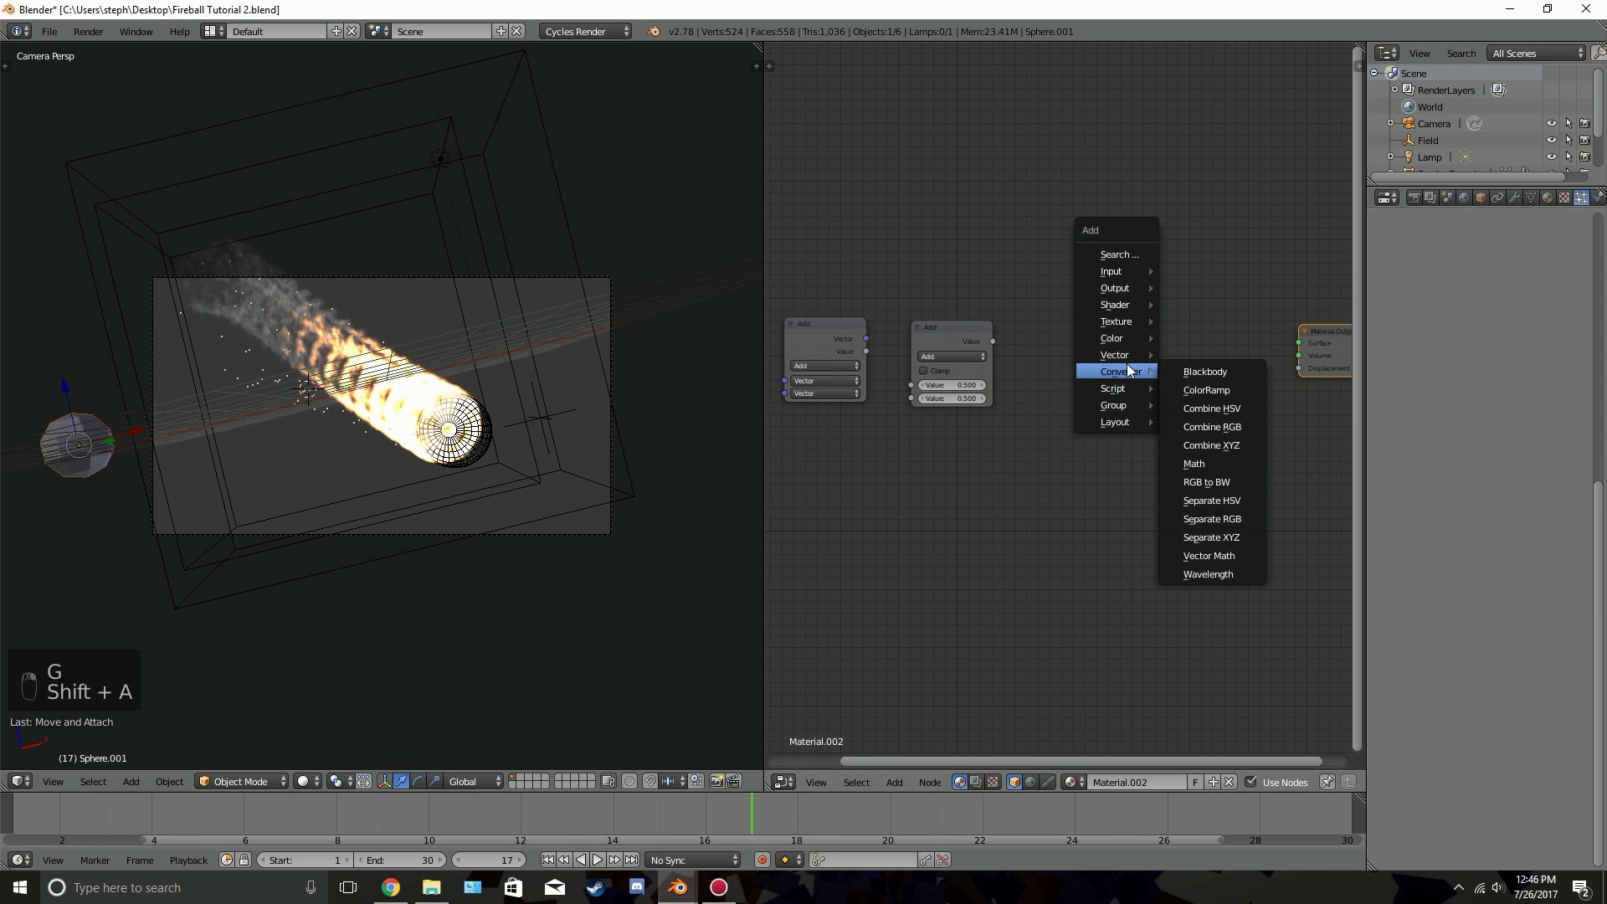
left_click(1213, 390)
left_click(1031, 310)
Add an Emission node and chain the Math node through ColorRamp Fac and Emission Color to the Material Output Surface
key("shift+a")
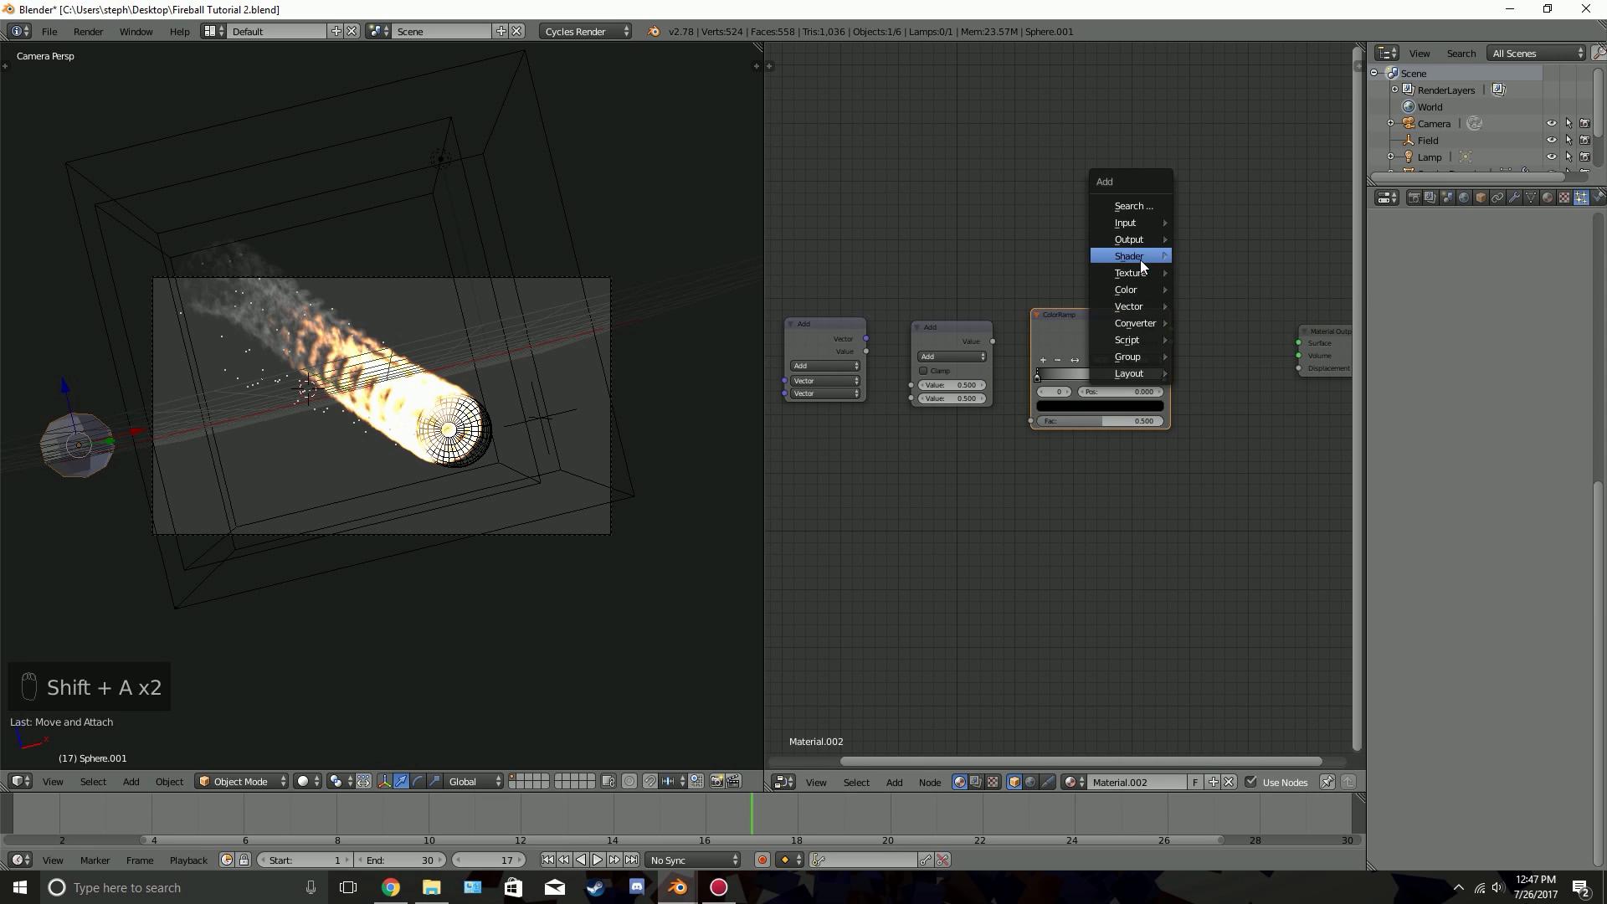
mouse_move(1142, 258)
left_click(1230, 344)
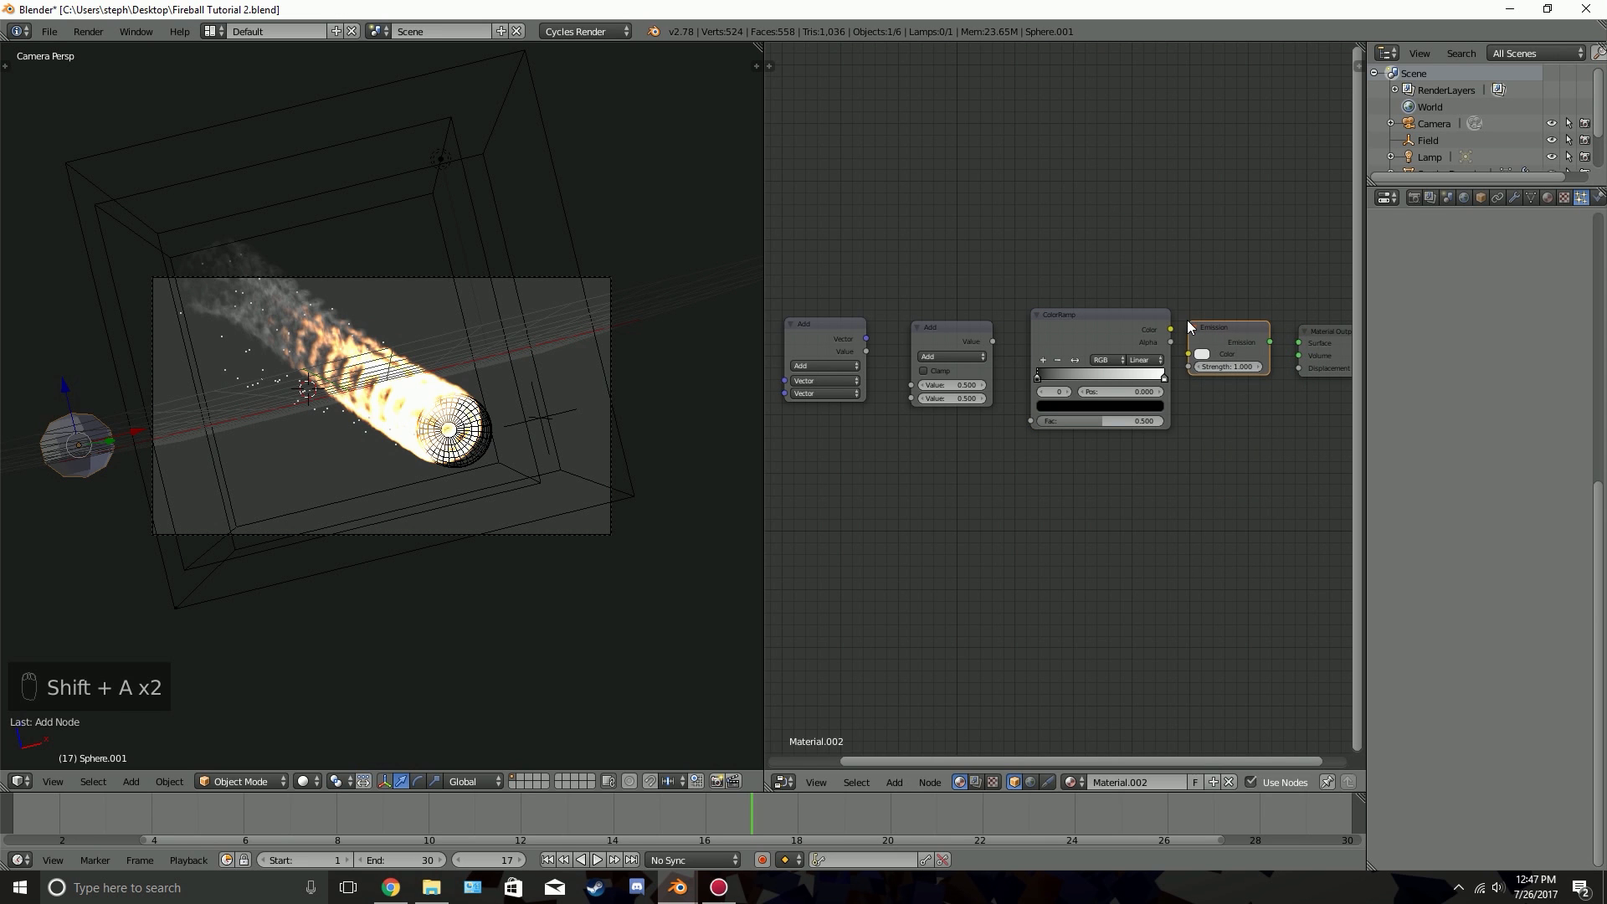
mouse_move(1270, 342)
left_mouse_down()
mouse_move(1298, 289)
mouse_move(1301, 340)
left_mouse_up()
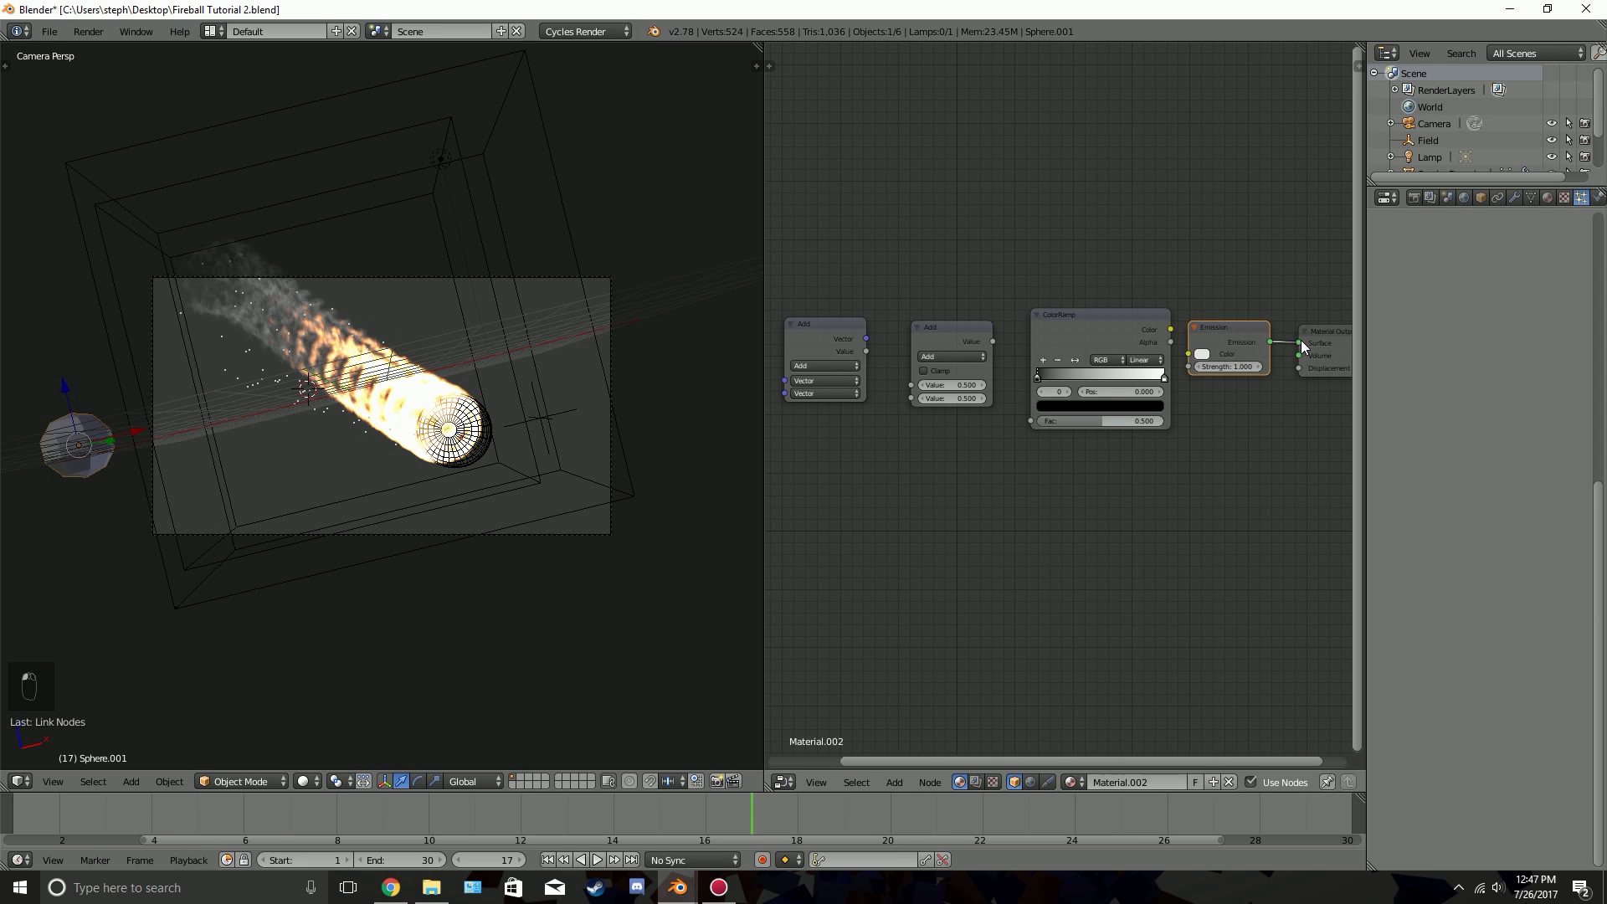
scroll(1195, 326, "up", 2)
left_click_drag(1224, 294, 1251, 332)
left_click_drag(963, 315, 1018, 432)
Set the Math node to Multiply and link the Vector Math node's Value output to its first value input
left_click(904, 338)
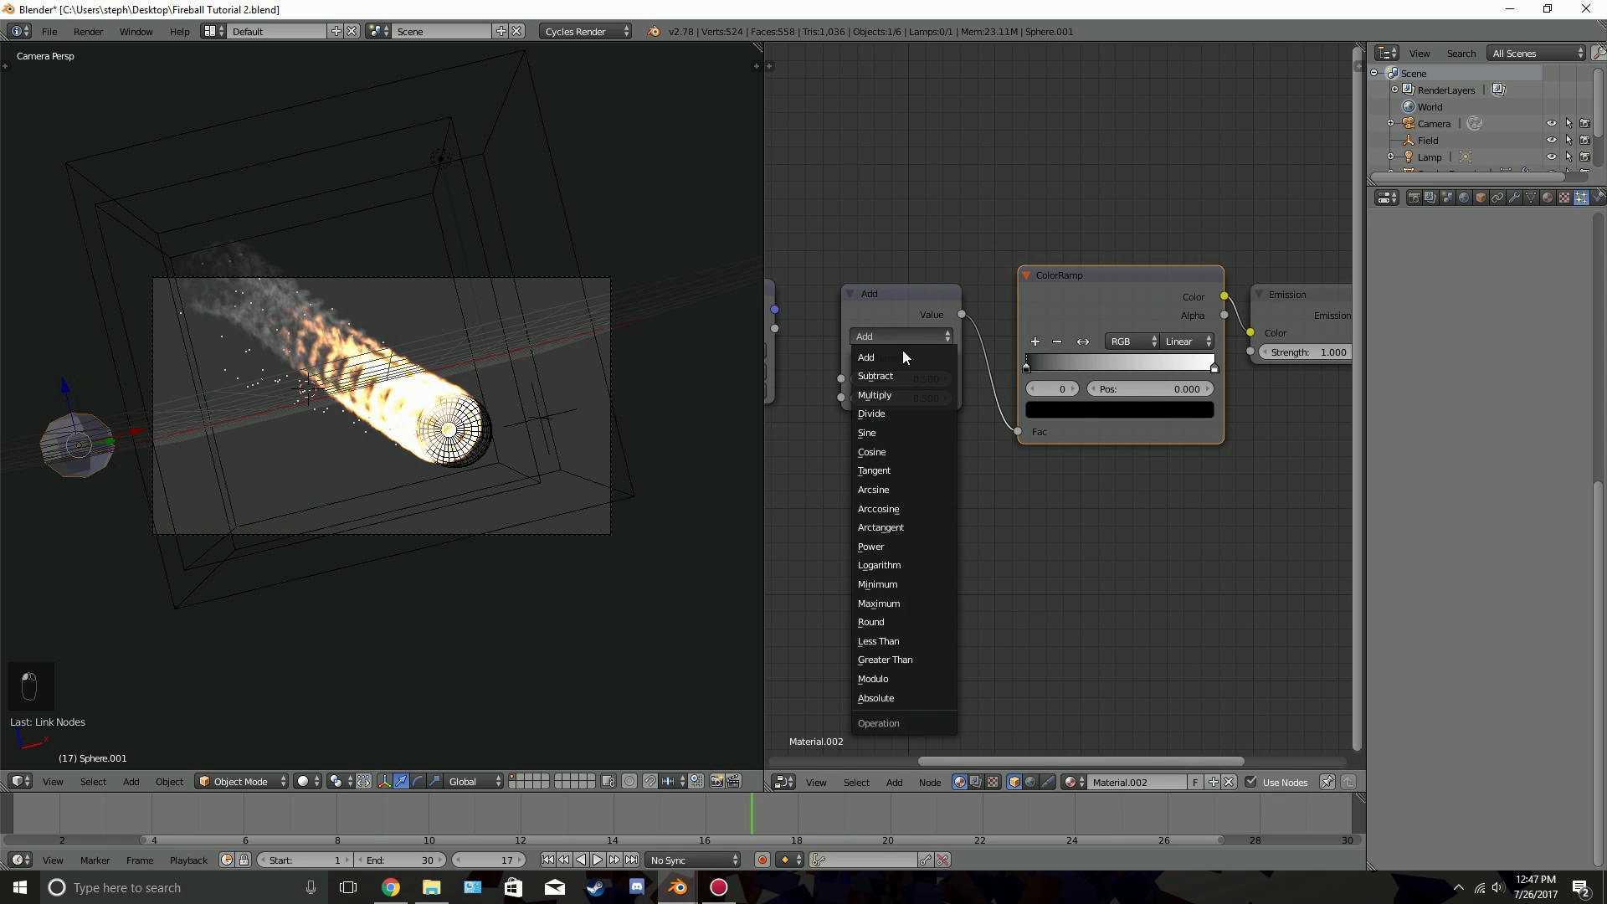
left_click(881, 394)
scroll(872, 378, "up", 1)
middle_click_drag(871, 378, 983, 368)
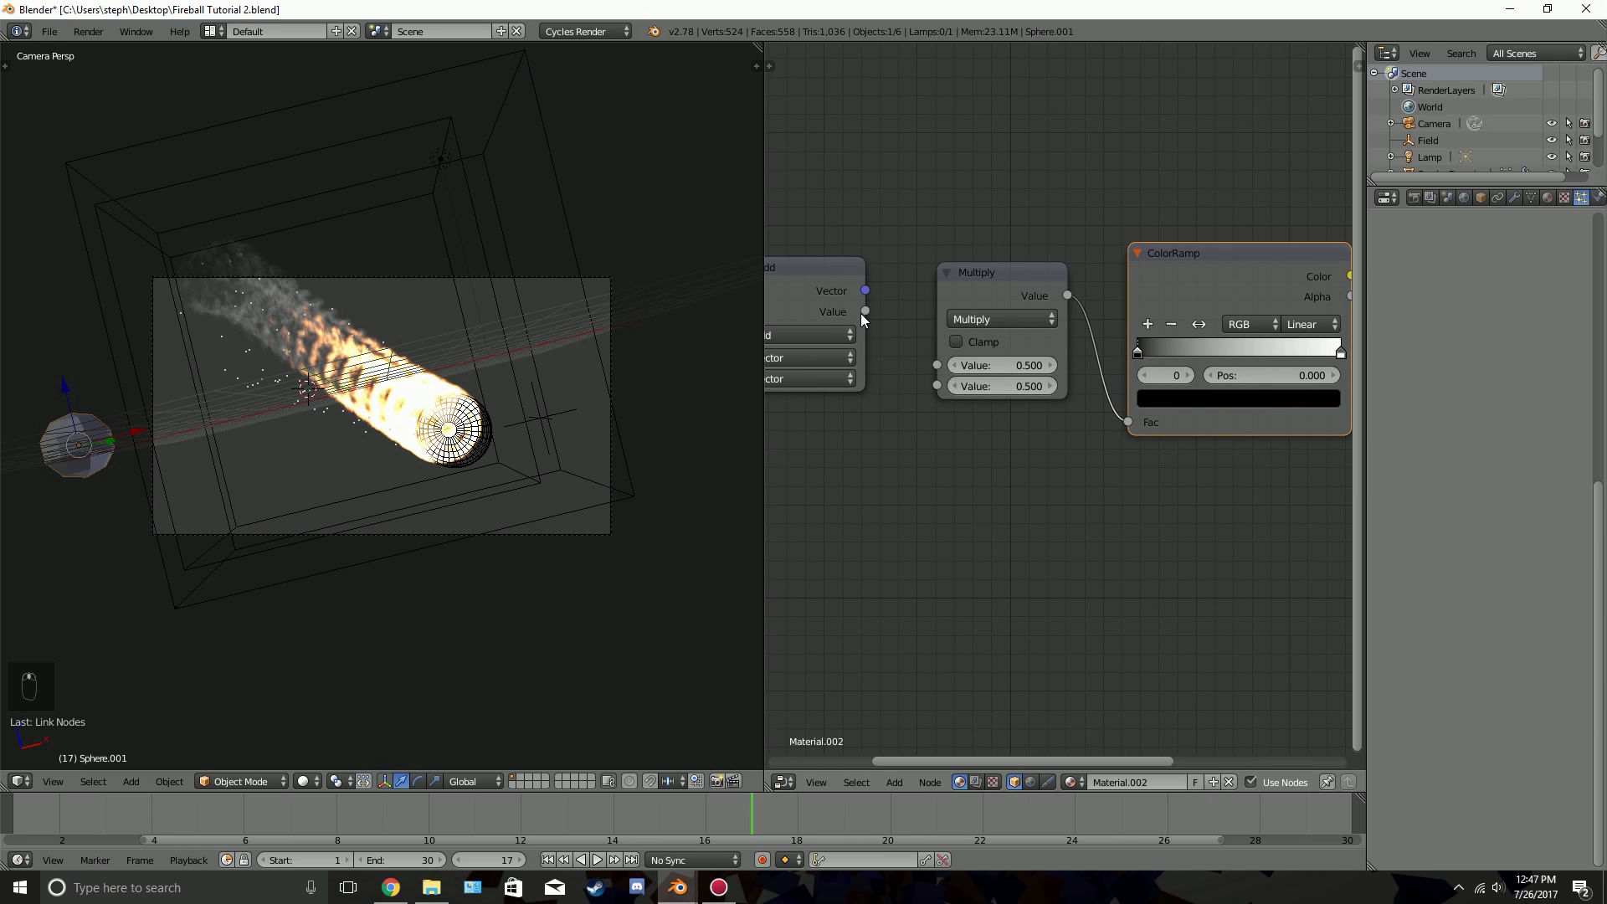
left_click_drag(864, 311, 904, 254)
left_click_drag(945, 365, 941, 365)
Move the Particle Info node farther away from the Vector Math node to make room for links
middle_click_drag(782, 375, 956, 360)
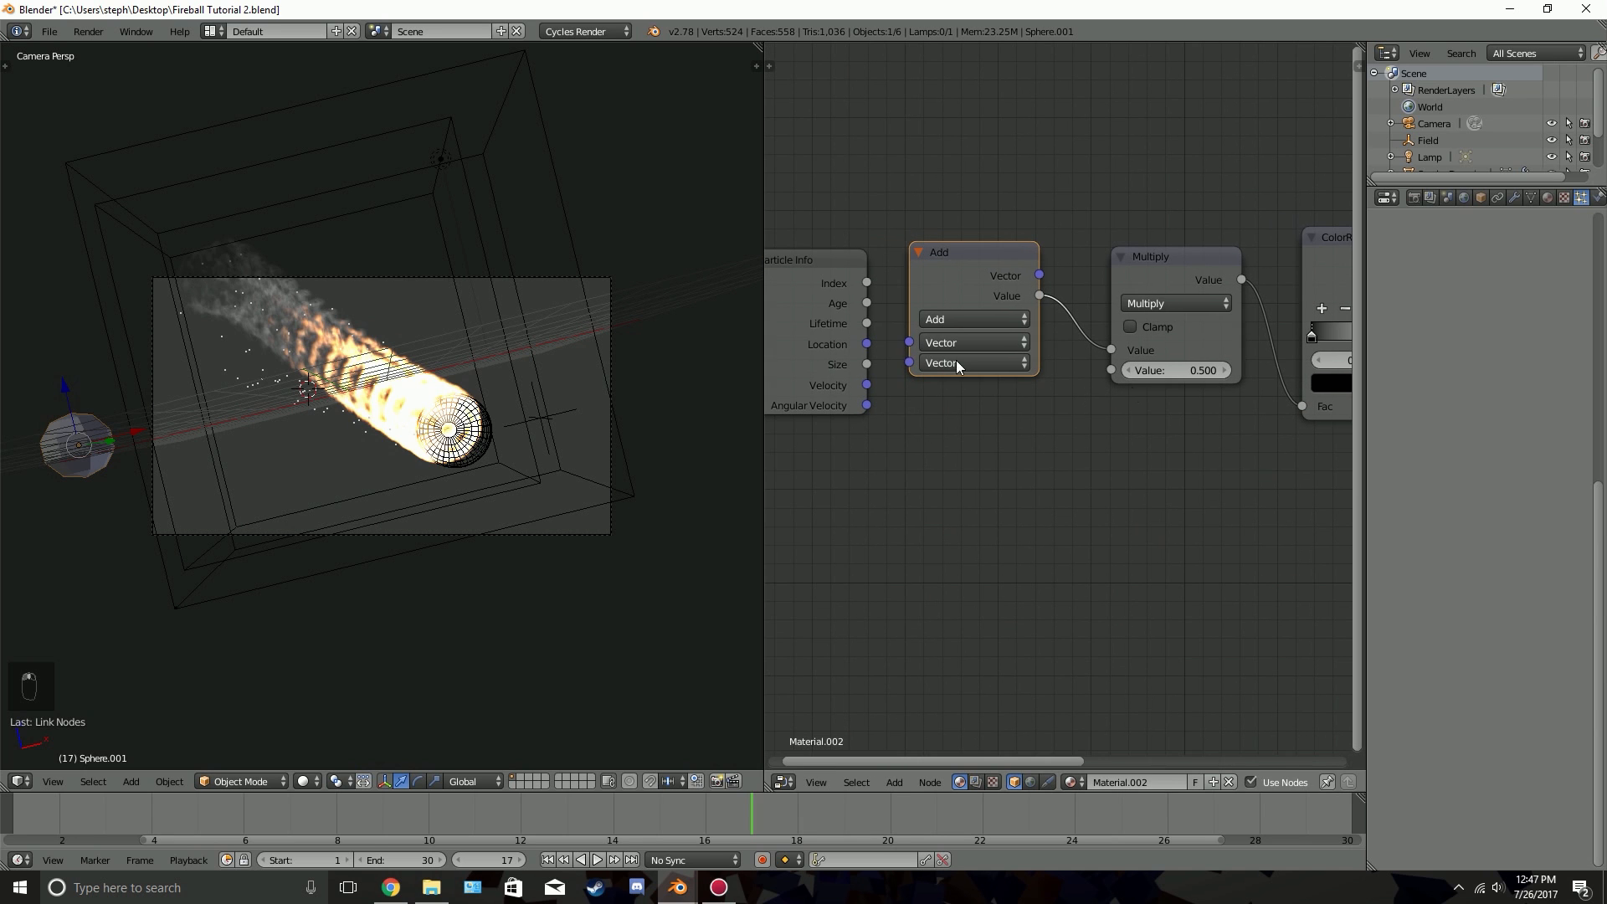
middle_click_drag(815, 300, 996, 319)
right_click(978, 319)
key("g")
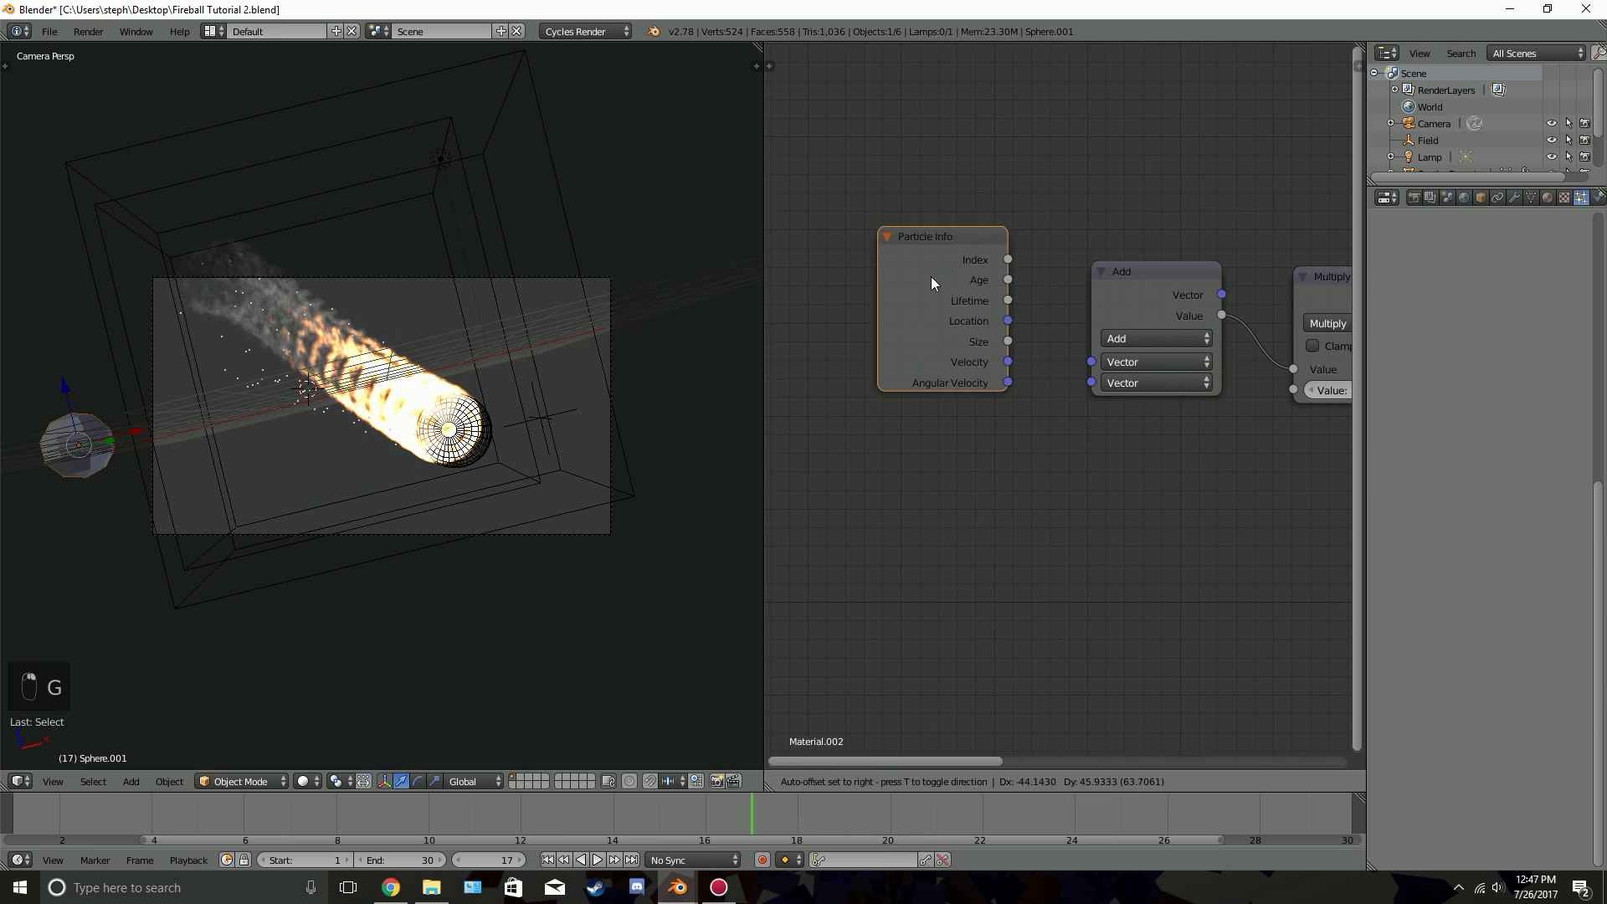
left_click(909, 260)
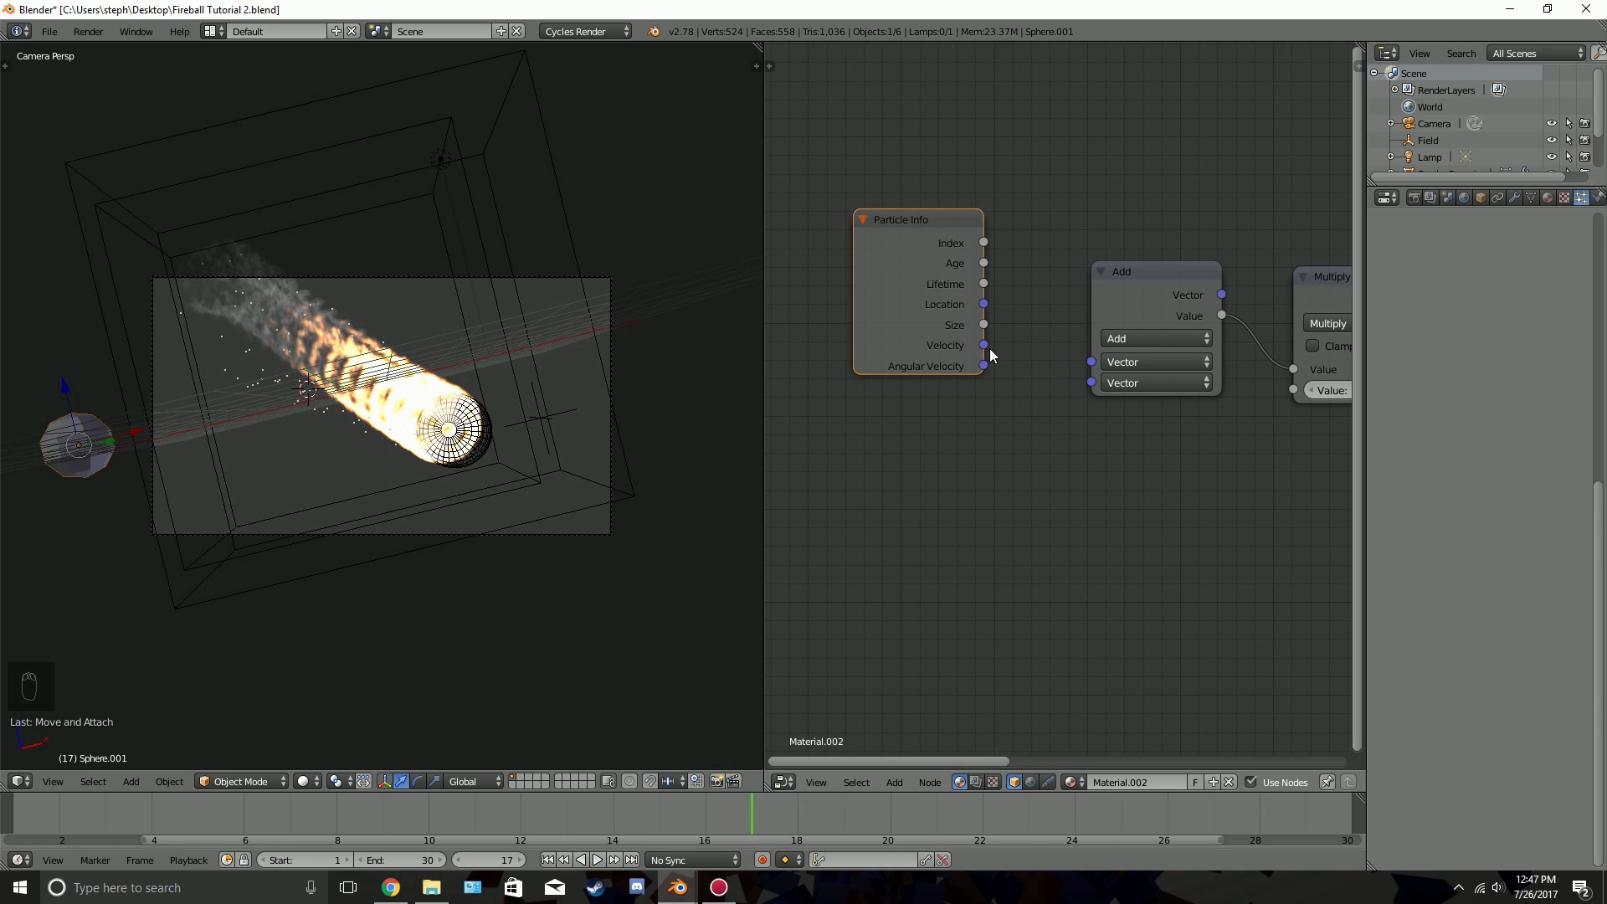
Link the Particle Info Velocity output to both Vector Math inputs and set that node's operation to Dot Product
left_click_drag(986, 348, 1093, 360)
left_click_drag(985, 345, 1091, 383)
left_click(1142, 338)
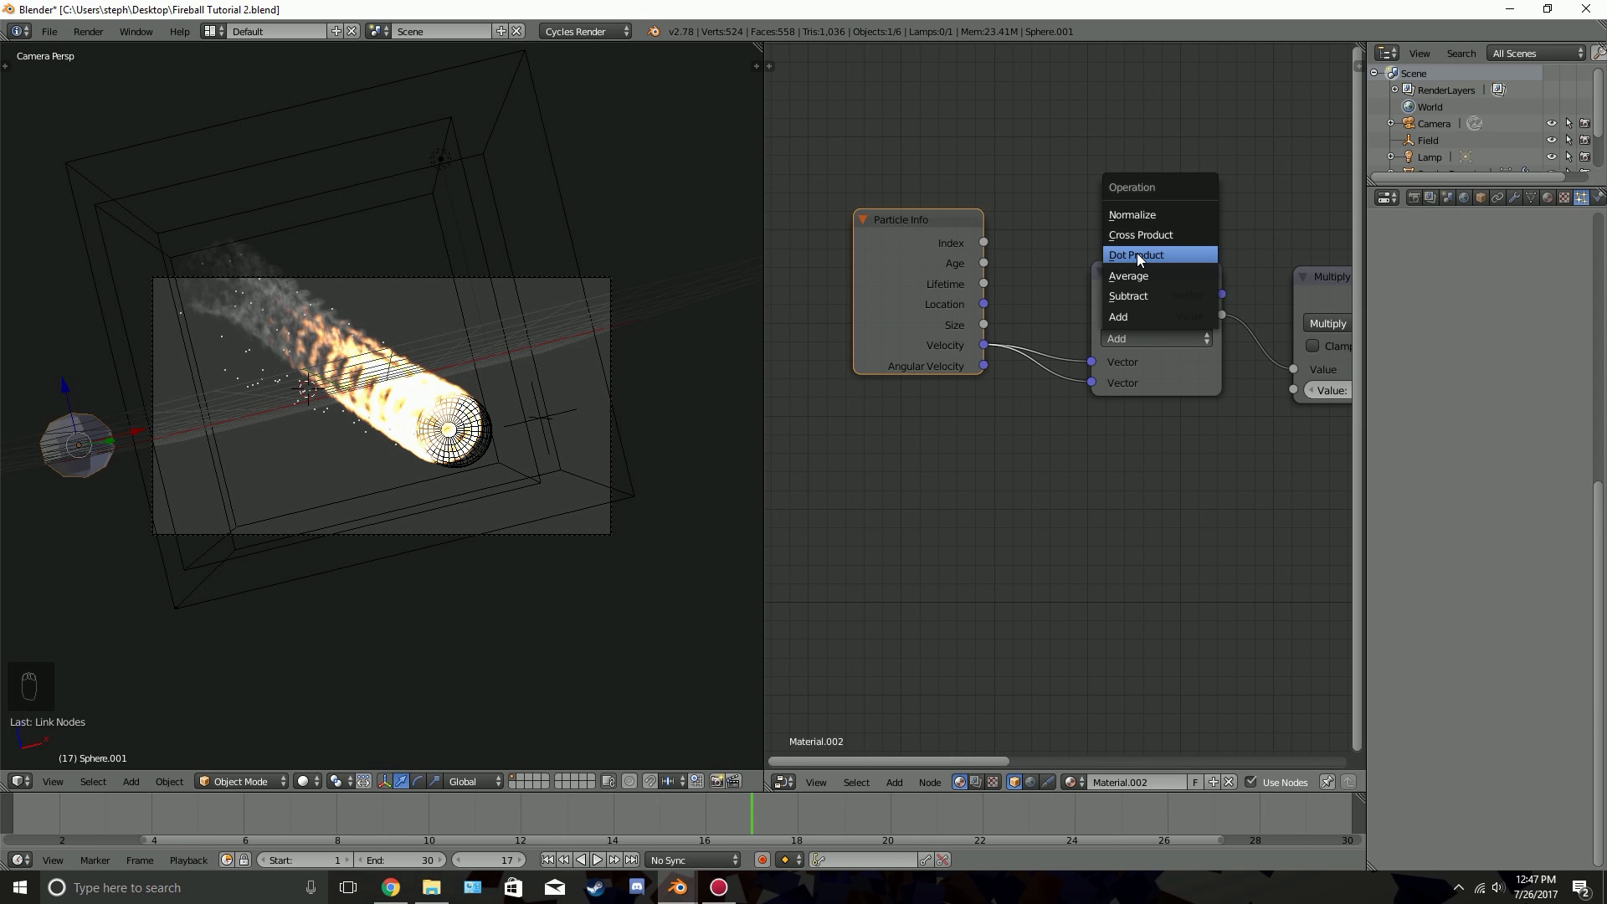
left_click(1137, 254)
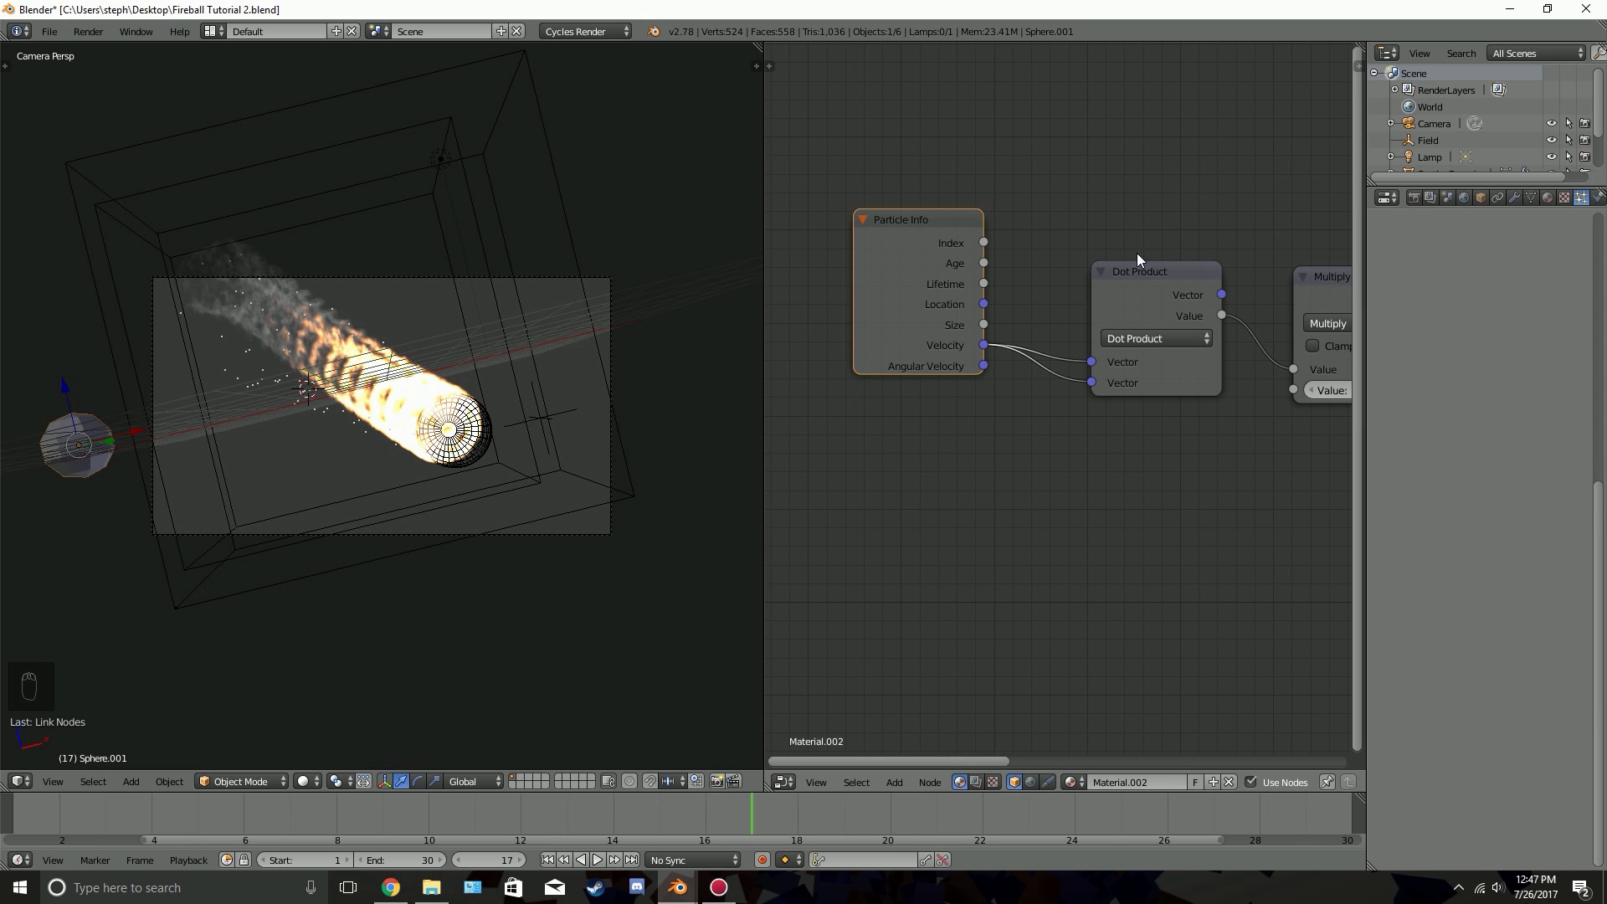
Examine the meteor in a rendered viewport preview, then return to the solid view
middle_click_drag(1201, 366, 985, 382)
scroll(984, 381, "up", 1)
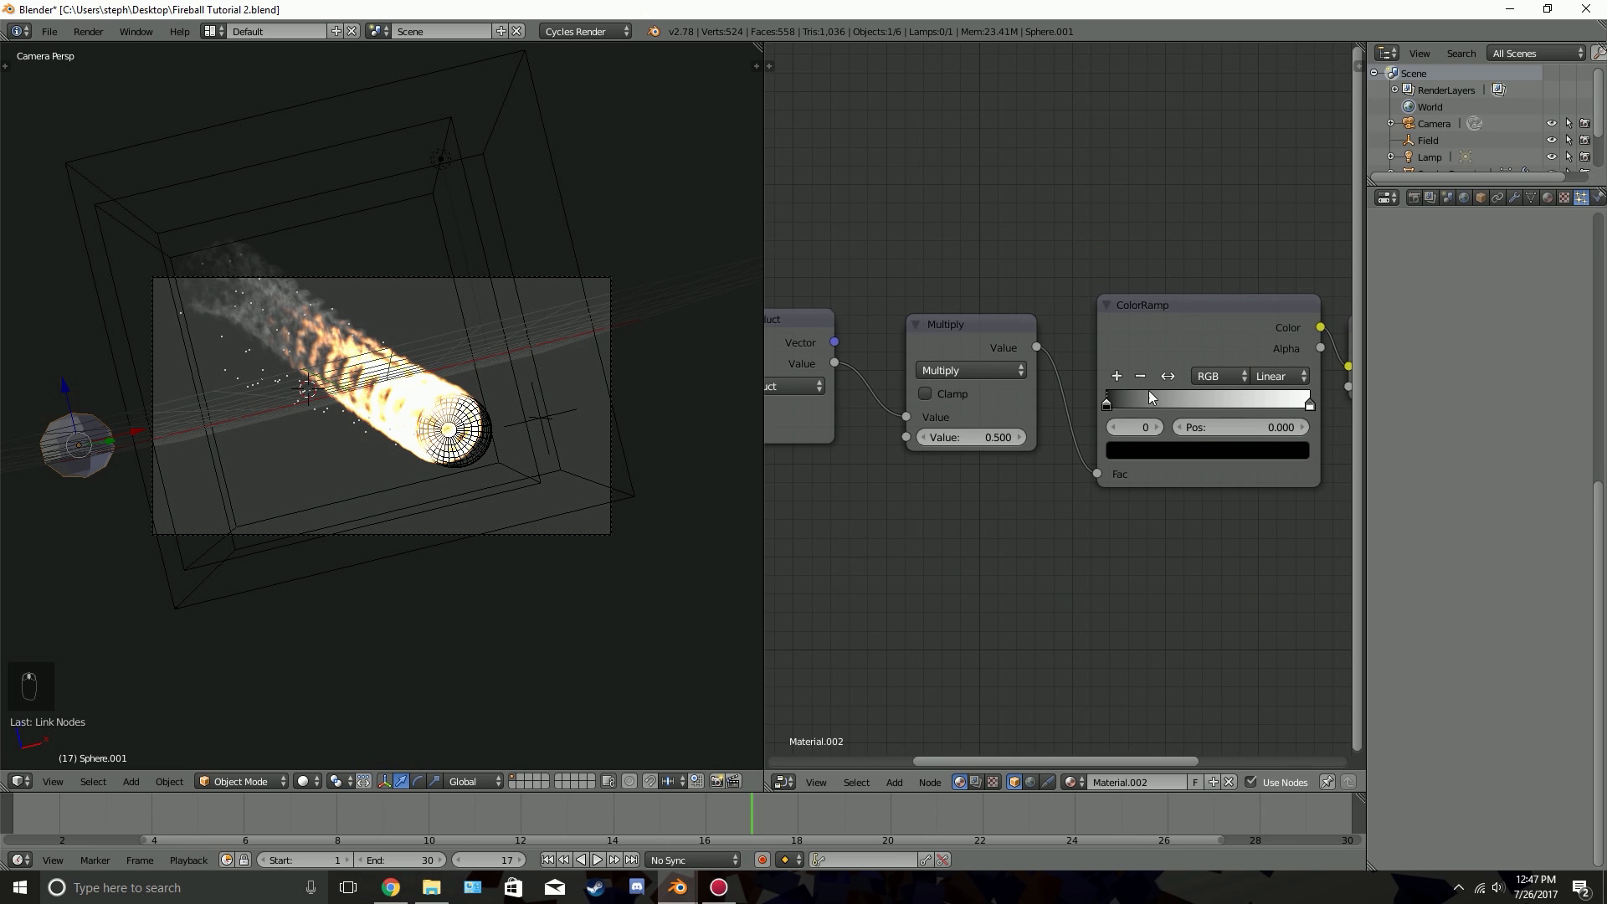
key("shift+z")
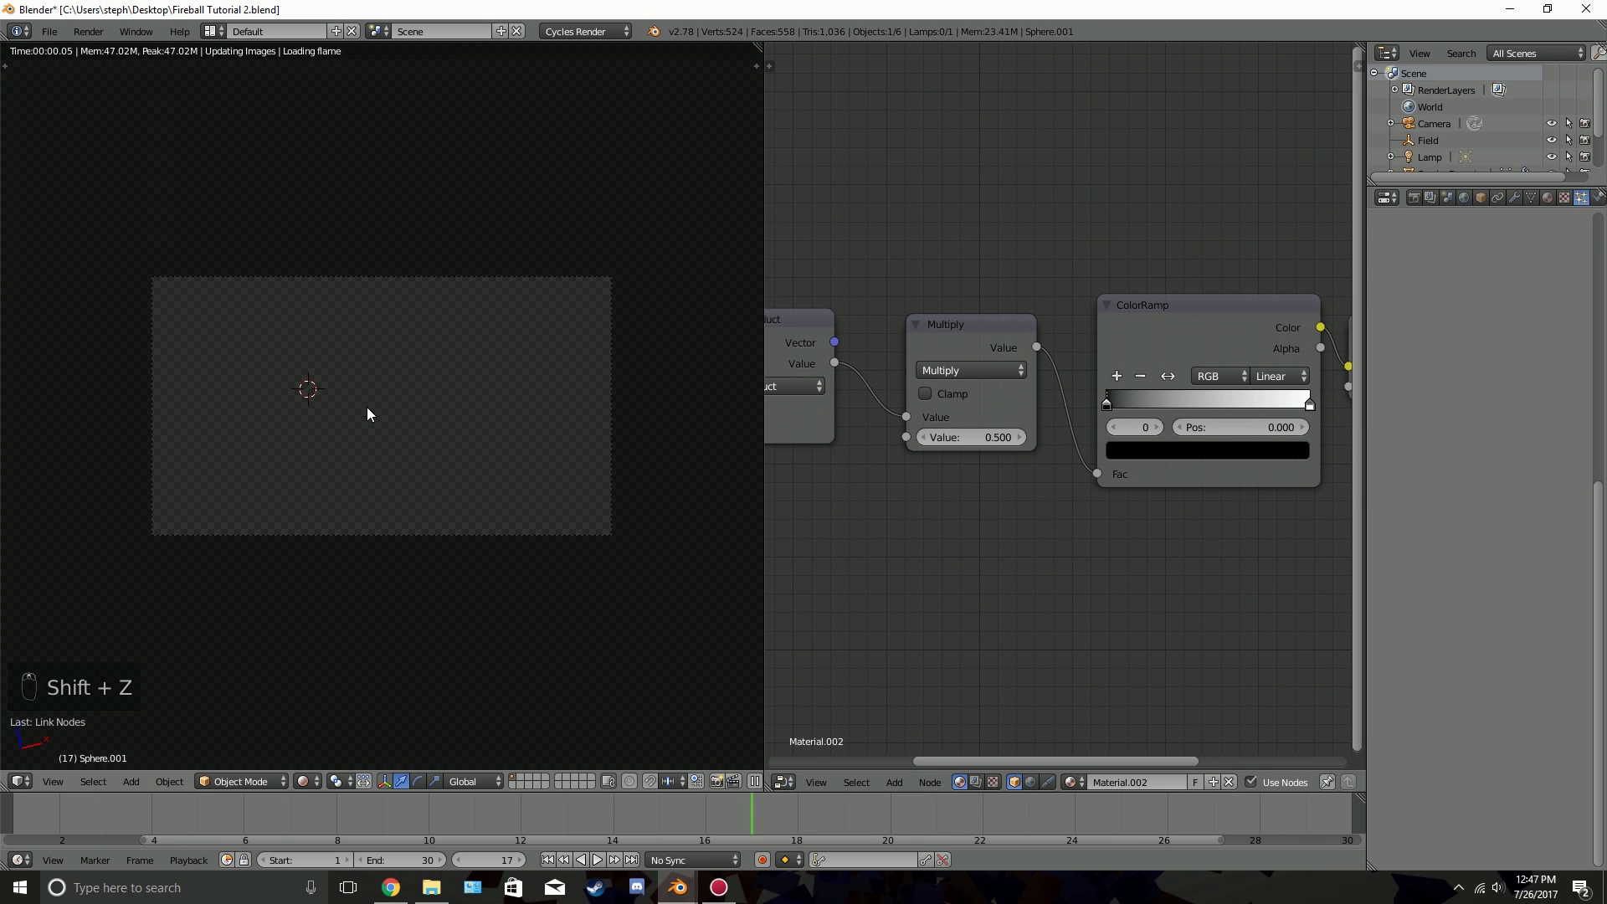
scroll(369, 413, "up", 3)
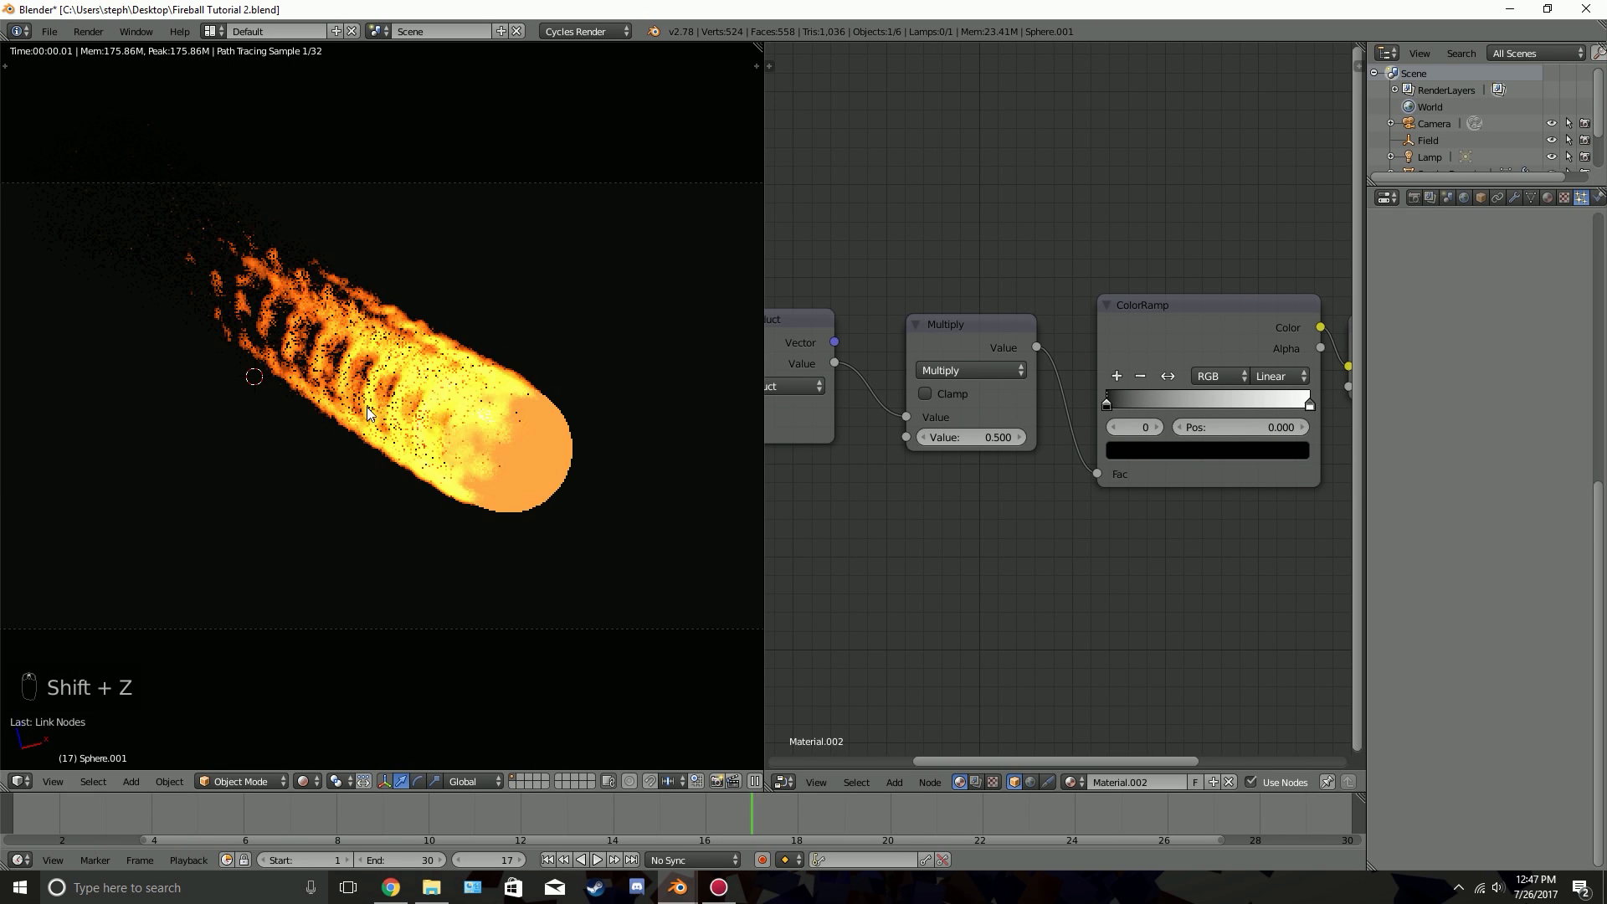
scroll(369, 414, "up", 1)
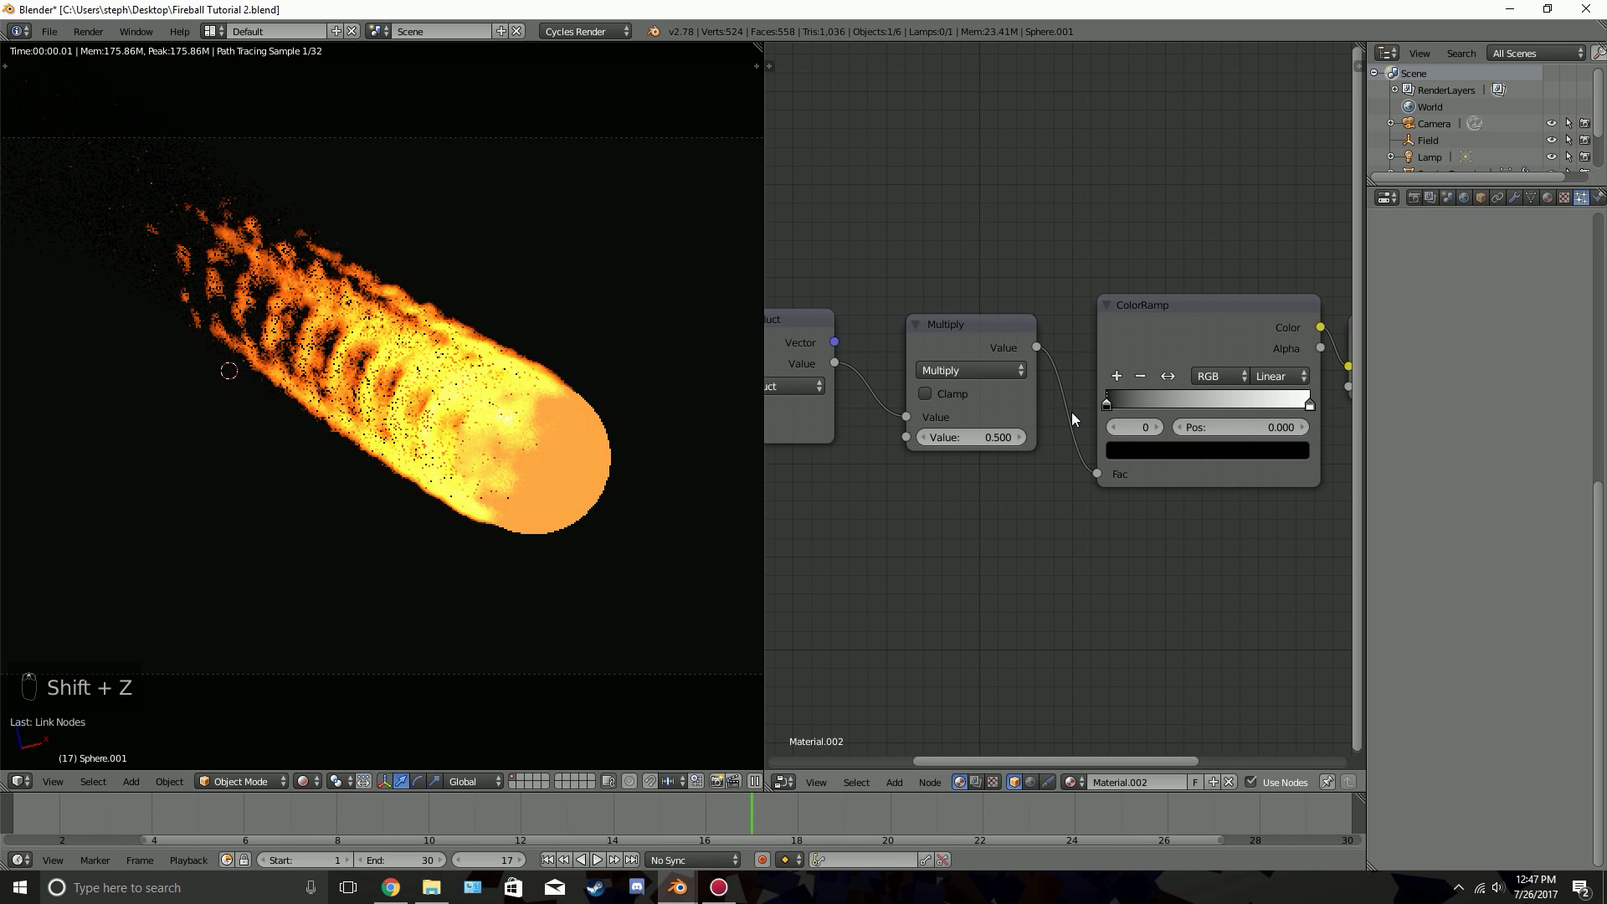
scroll(1066, 412, "down", 1)
key("z")
key("z")
key("z")
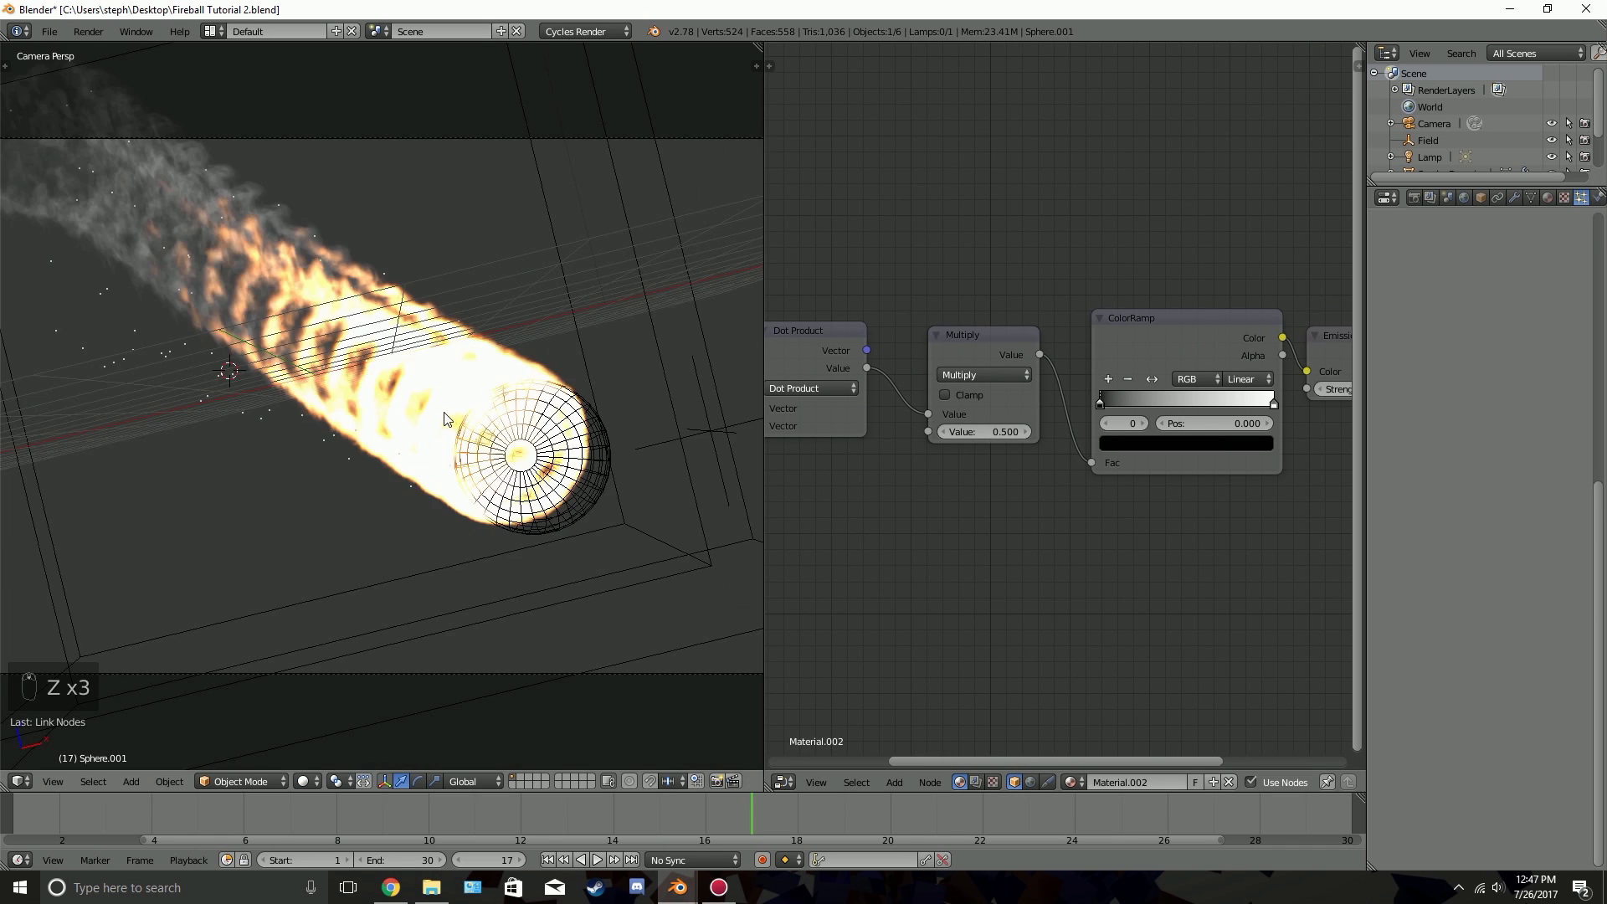
Select the meteor sphere and render its particles as an object, using Sphere.001 as the dupli object
scroll(451, 415, "down", 2)
scroll(397, 439, "up", 4)
scroll(398, 439, "down", 5)
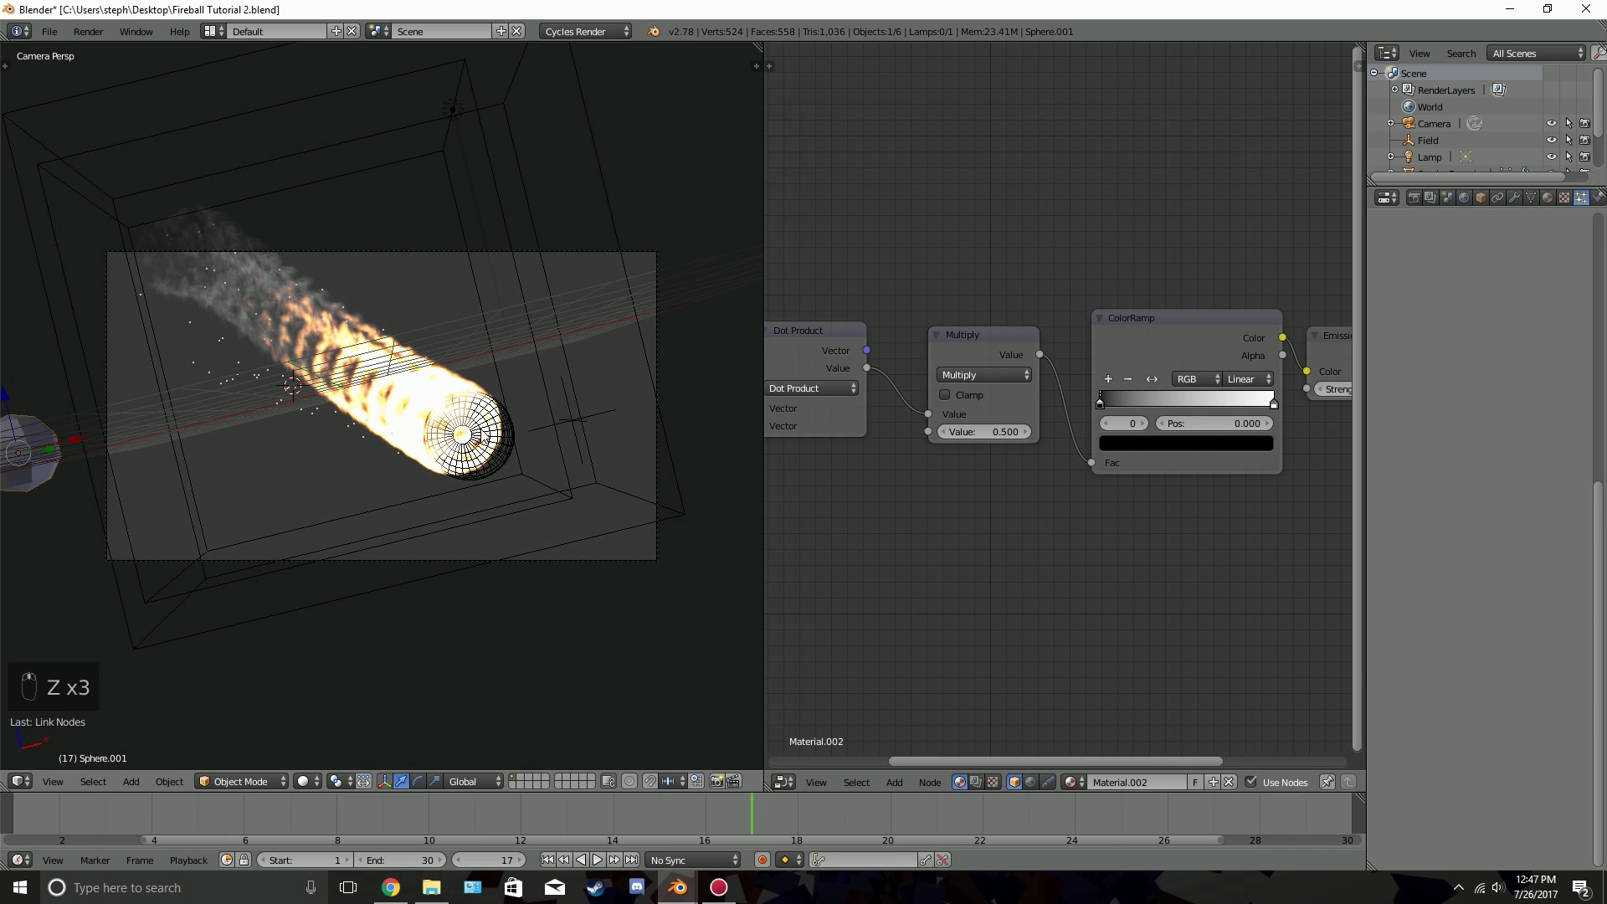
right_click(480, 437)
scroll(1482, 569, "down", 3)
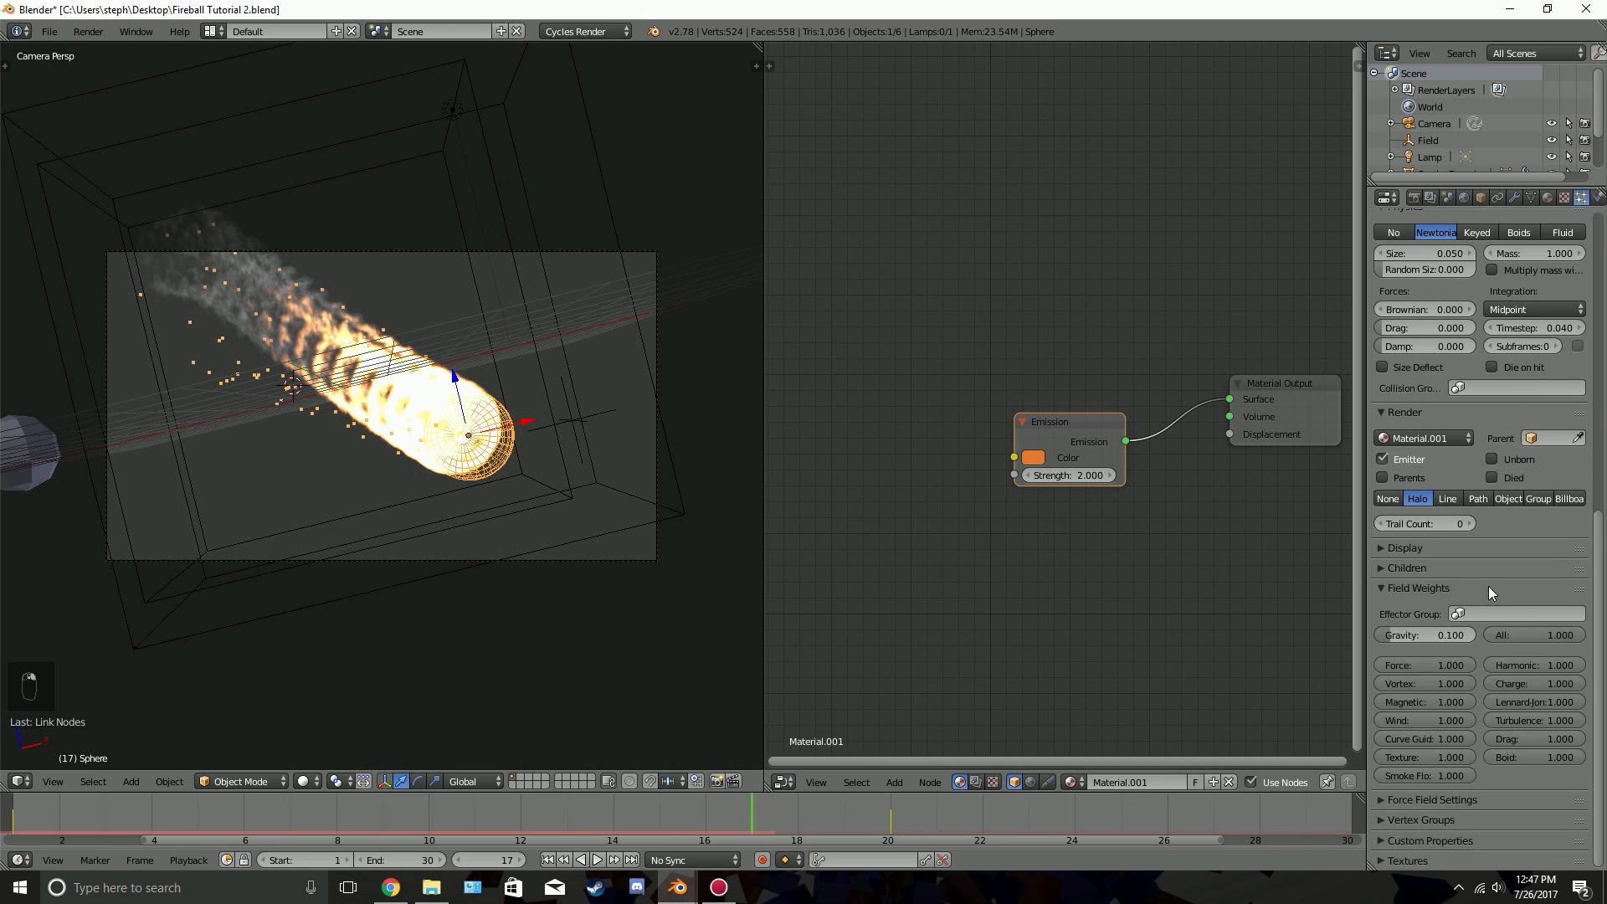
left_click(1512, 499)
left_click(1492, 520)
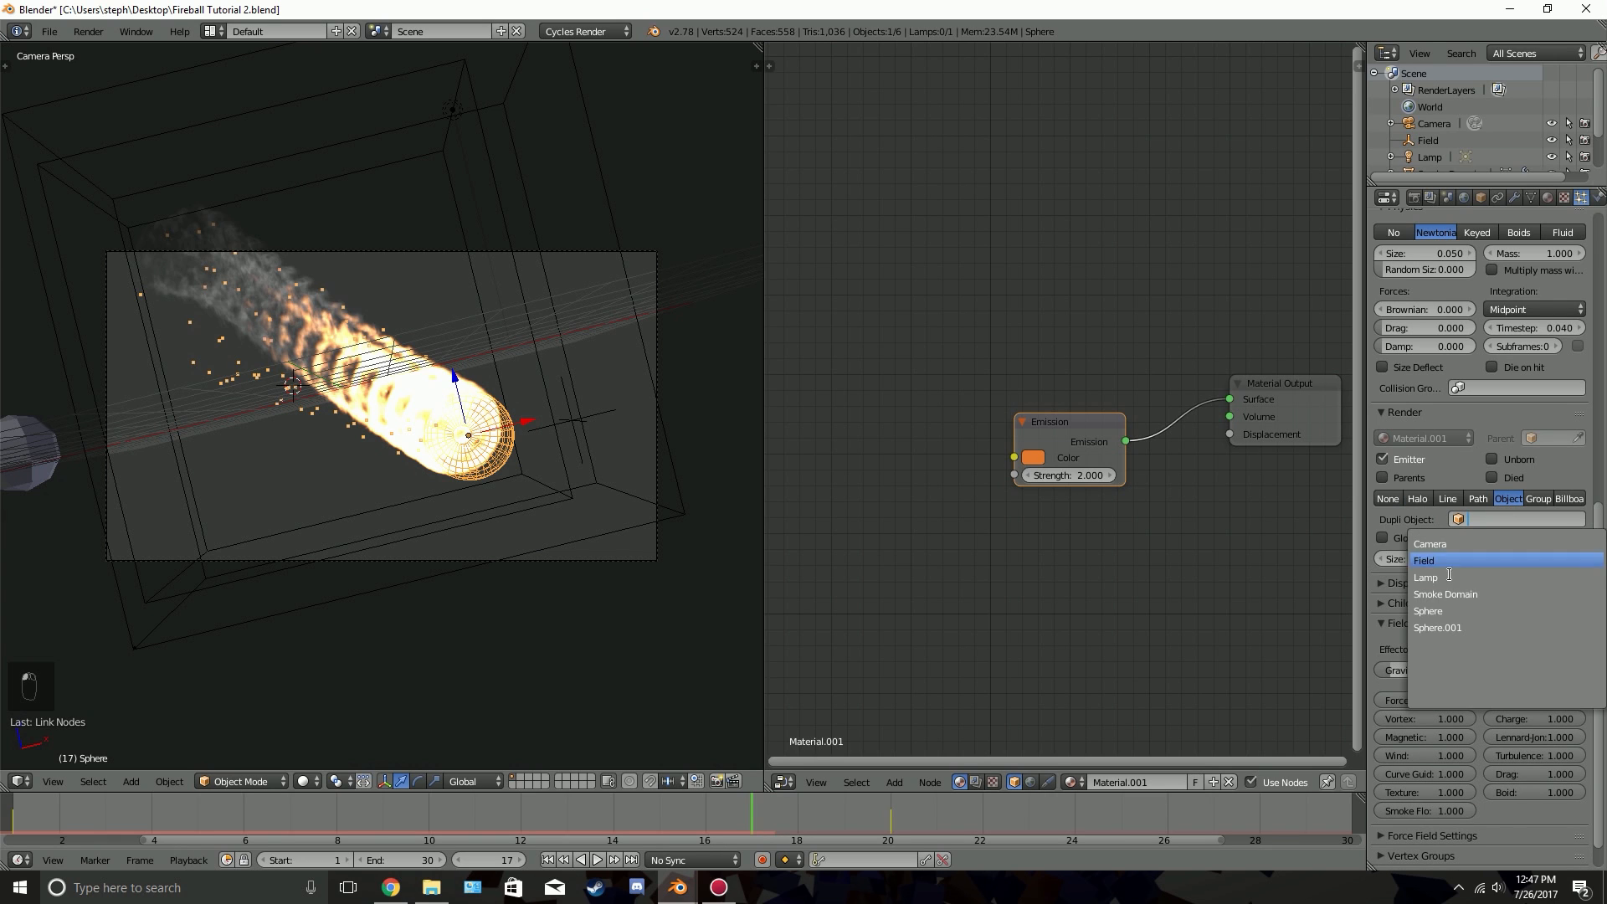
left_click(1471, 627)
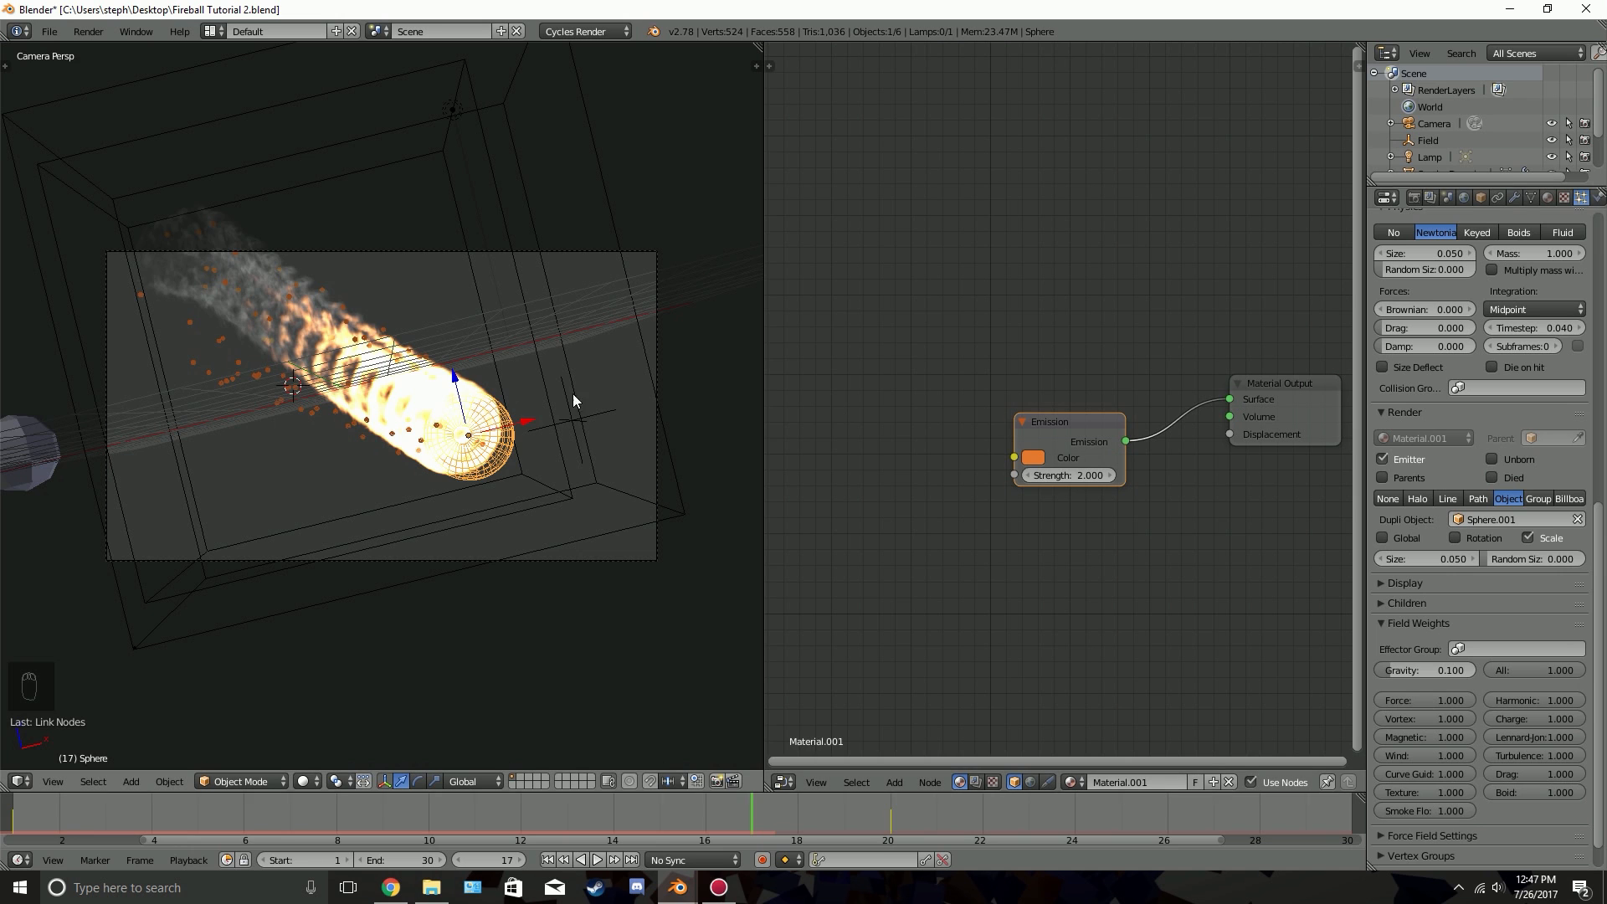
Set the meteor's particle size to 0.020 and the random size to 0.607
scroll(502, 472, "up", 3)
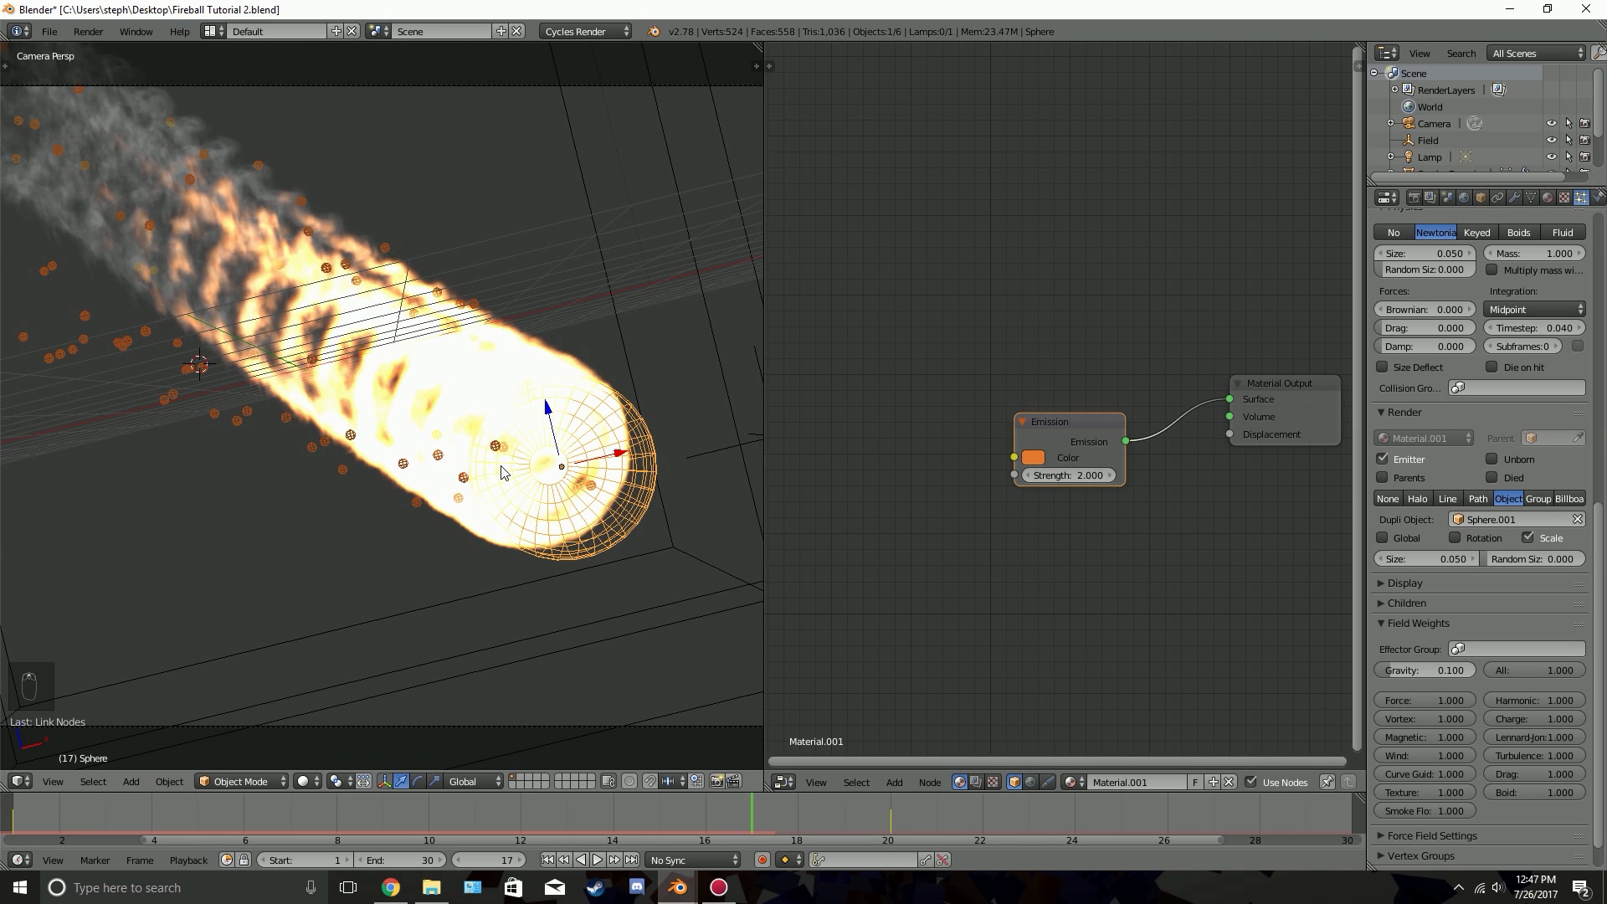
left_click(1378, 559)
left_click(1379, 559)
left_click(1379, 559)
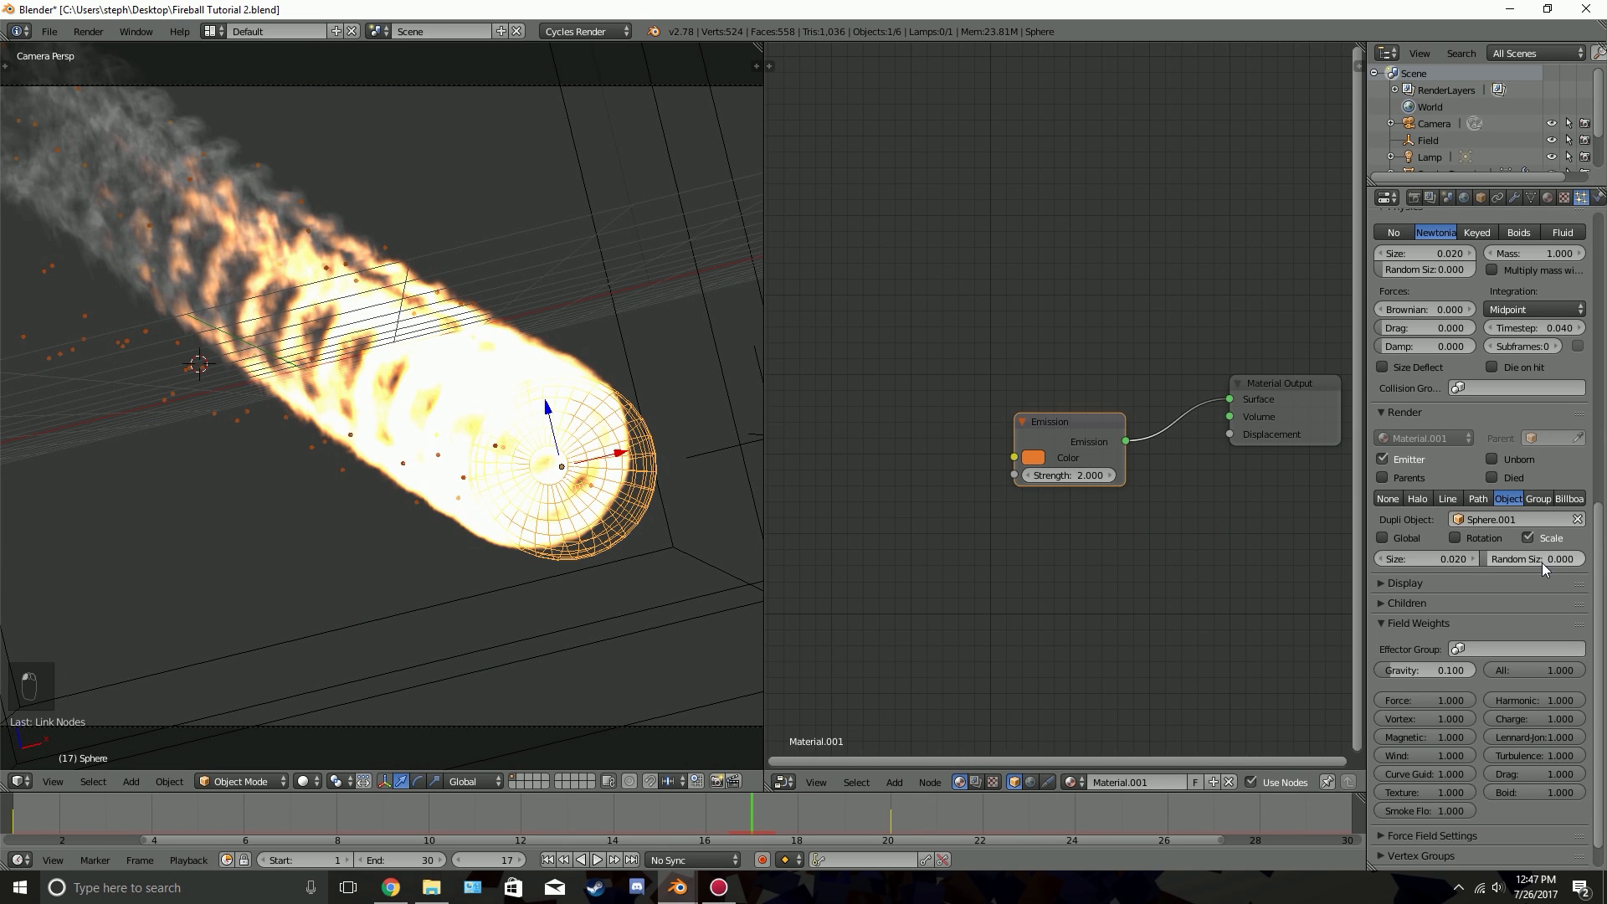
mouse_move(1543, 562)
left_mouse_down()
mouse_move(1566, 562)
mouse_move(1514, 559)
mouse_move(1546, 559)
left_mouse_up()
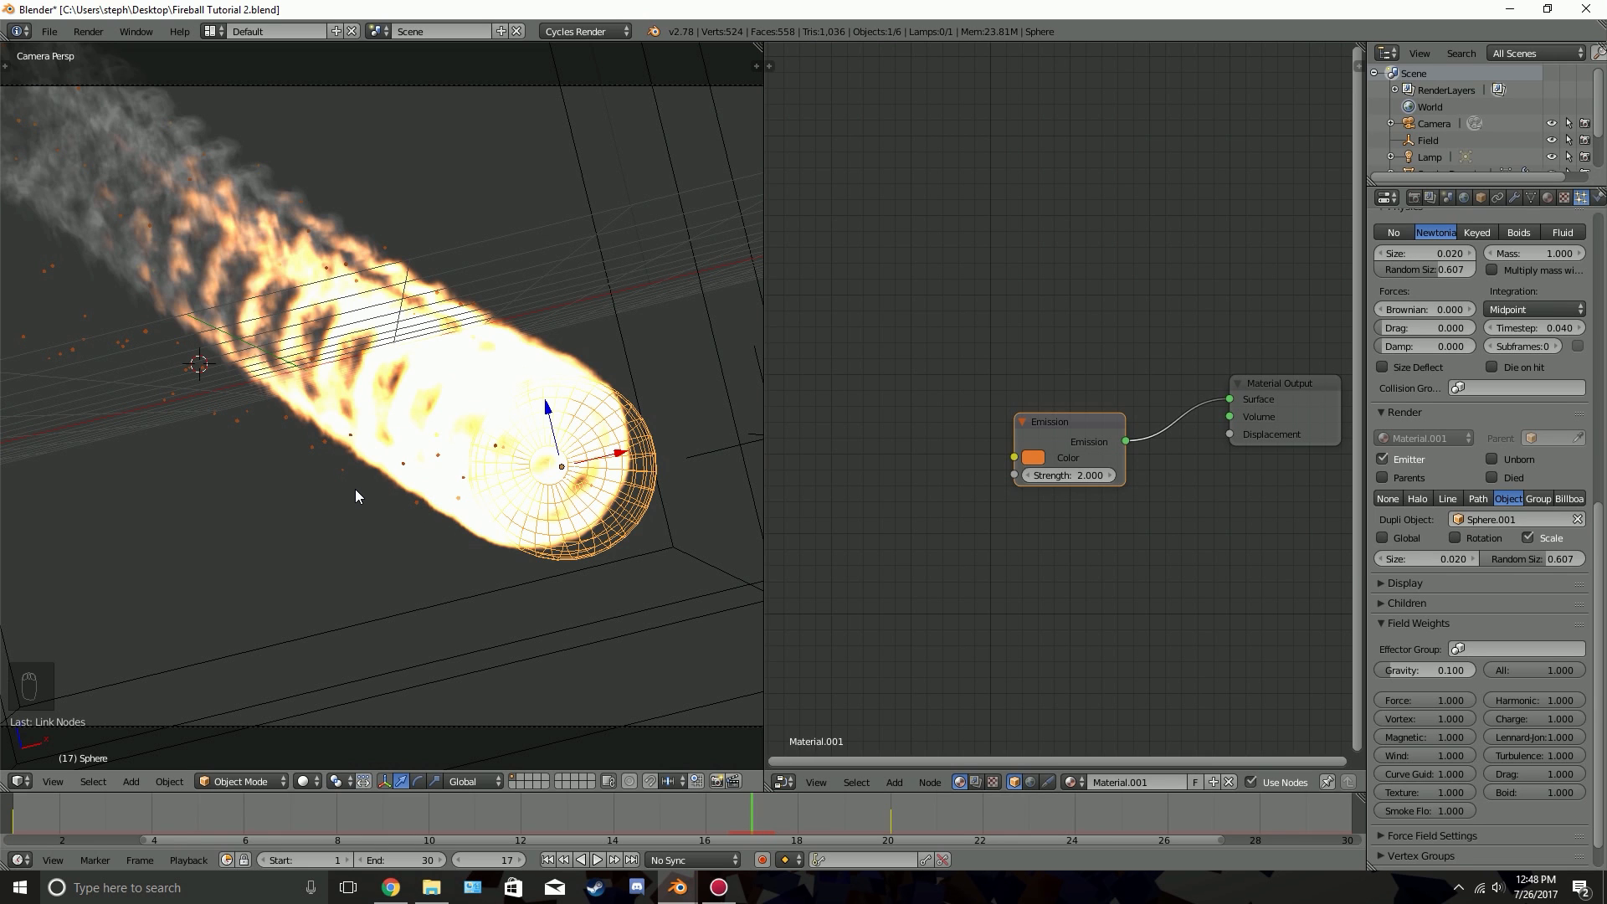
Examine the spark particles around the meteor in a rendered preview and collapse the Field Weights settings
key("shift+z")
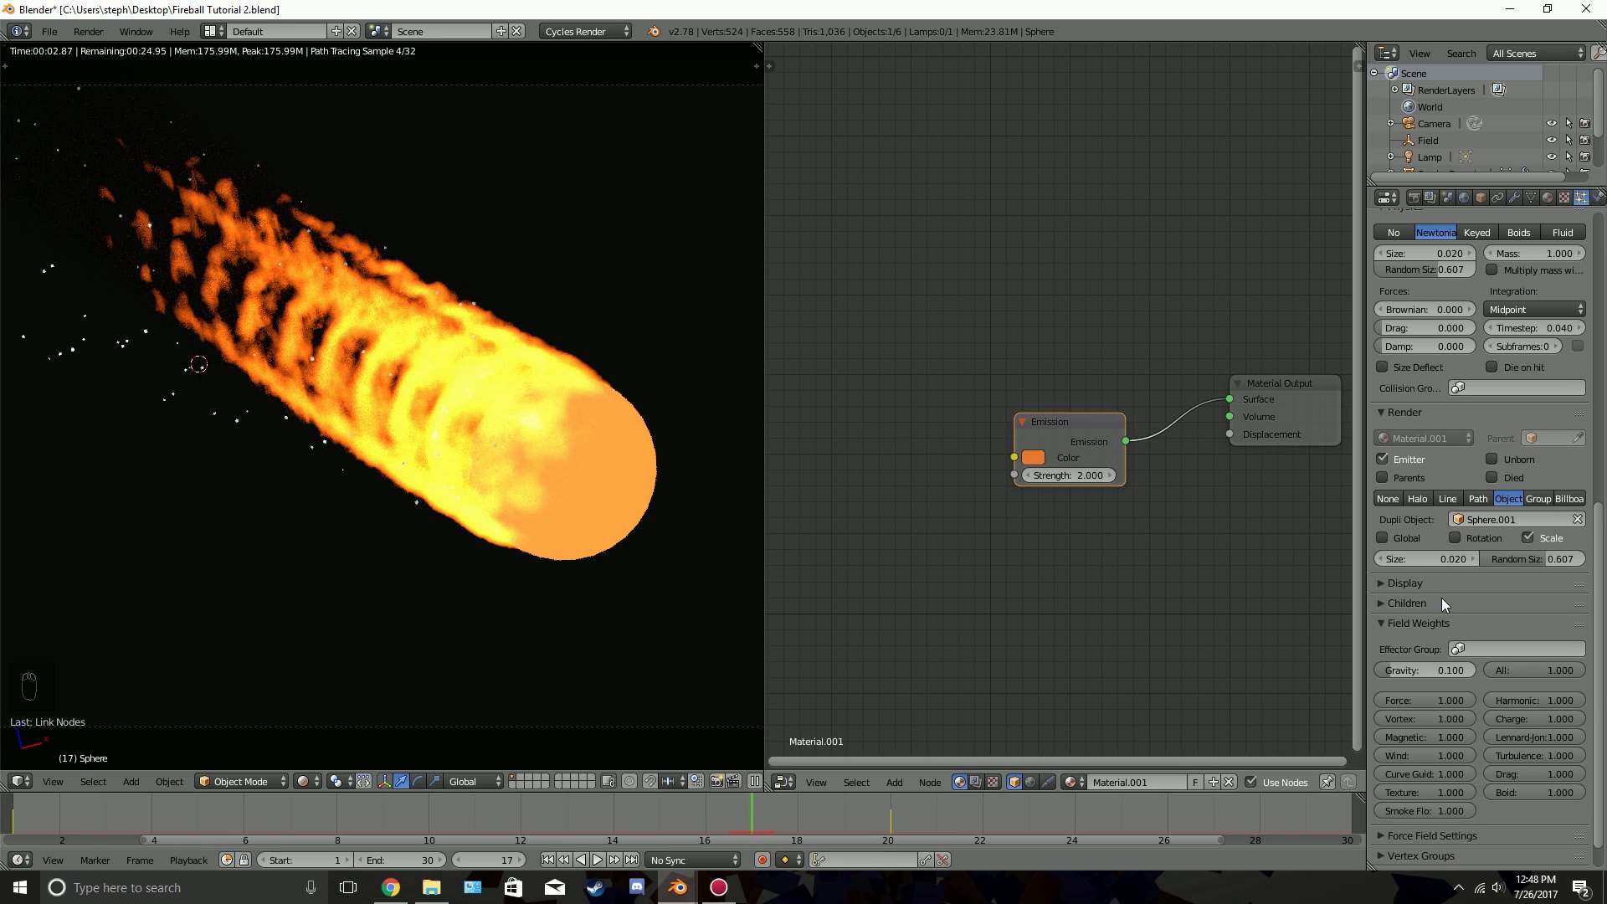
left_click(1420, 624)
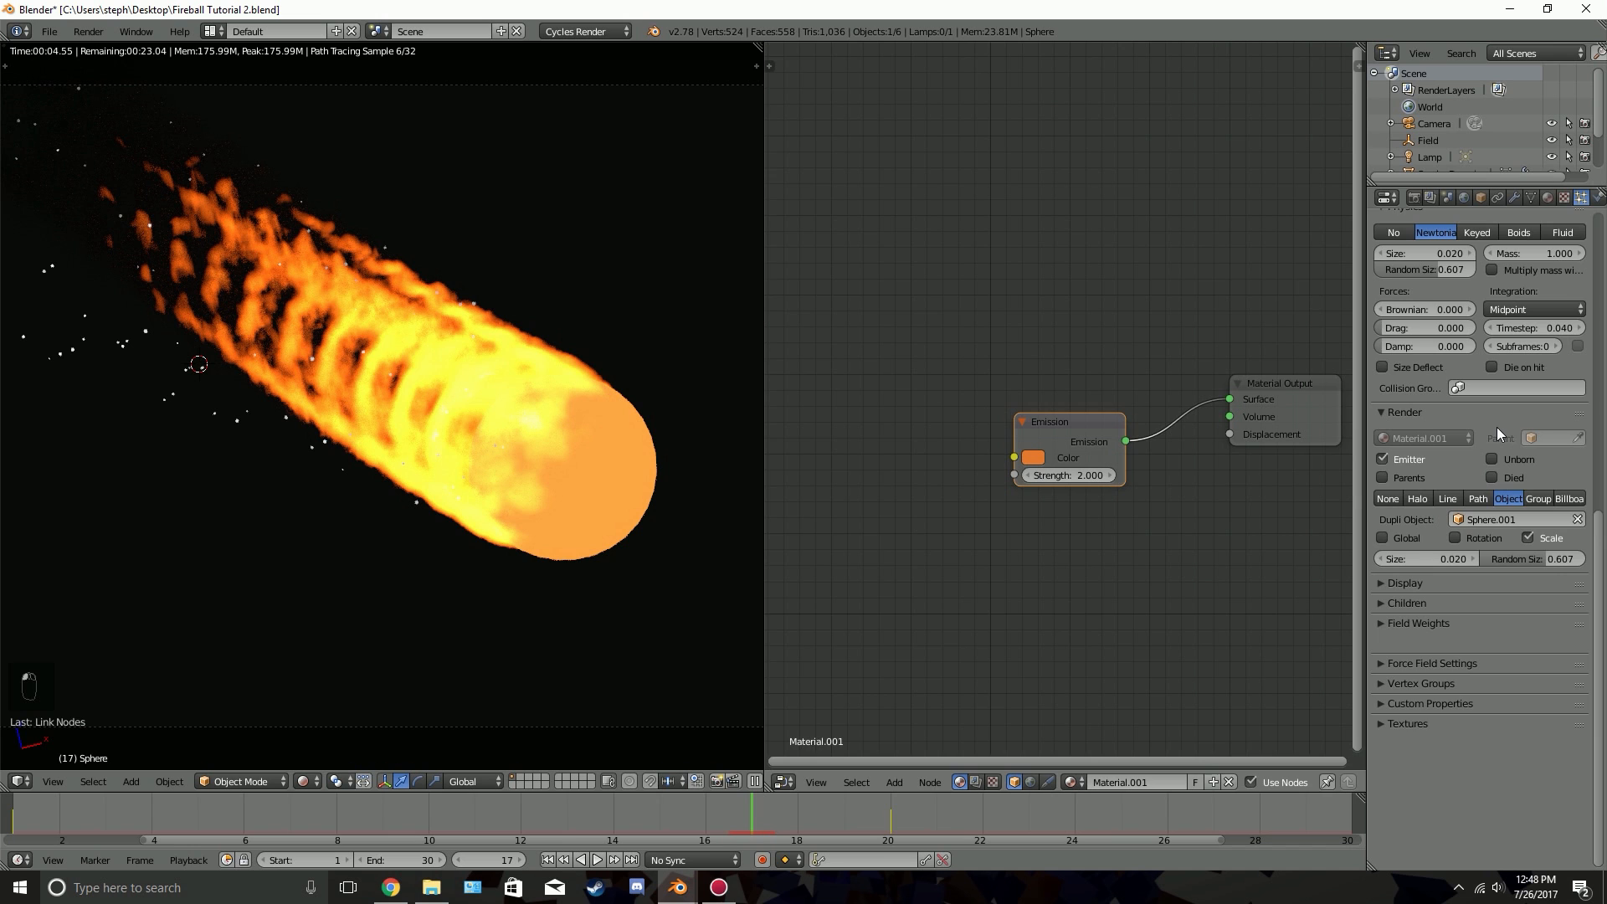
scroll(1497, 427, "up", 4)
scroll(1497, 427, "up", 1)
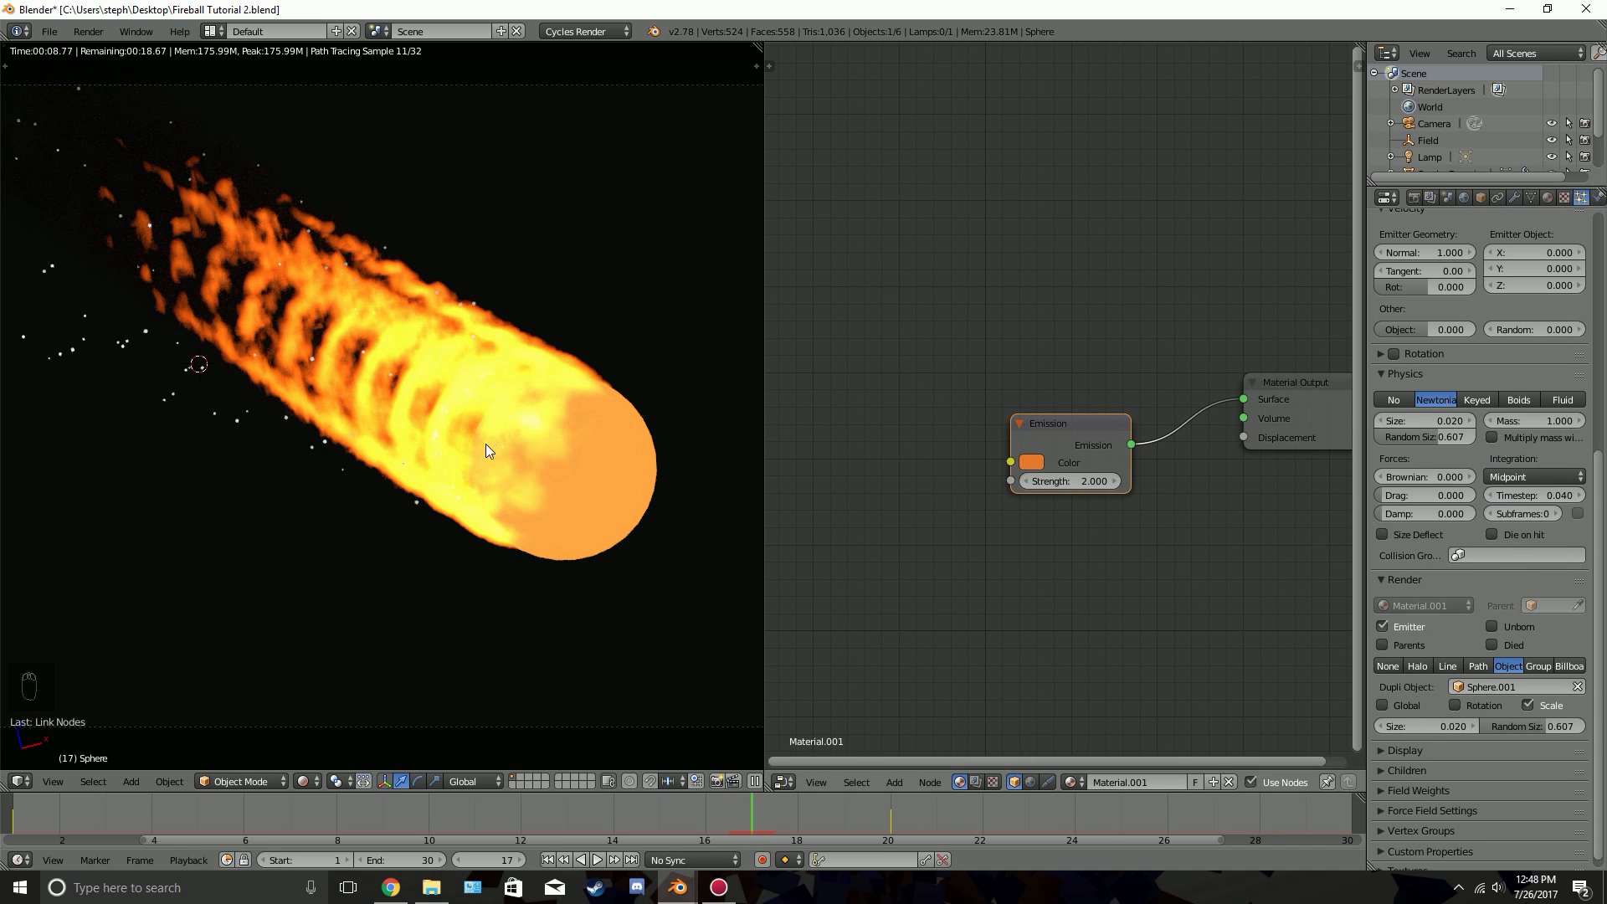
key("z")
key("z")
key("z")
Select the low-poly sphere outside the camera frame and set a render border around the spark trail beside the flame
scroll(77, 482, "down", 3)
scroll(78, 477, "down", 1)
right_click(122, 445)
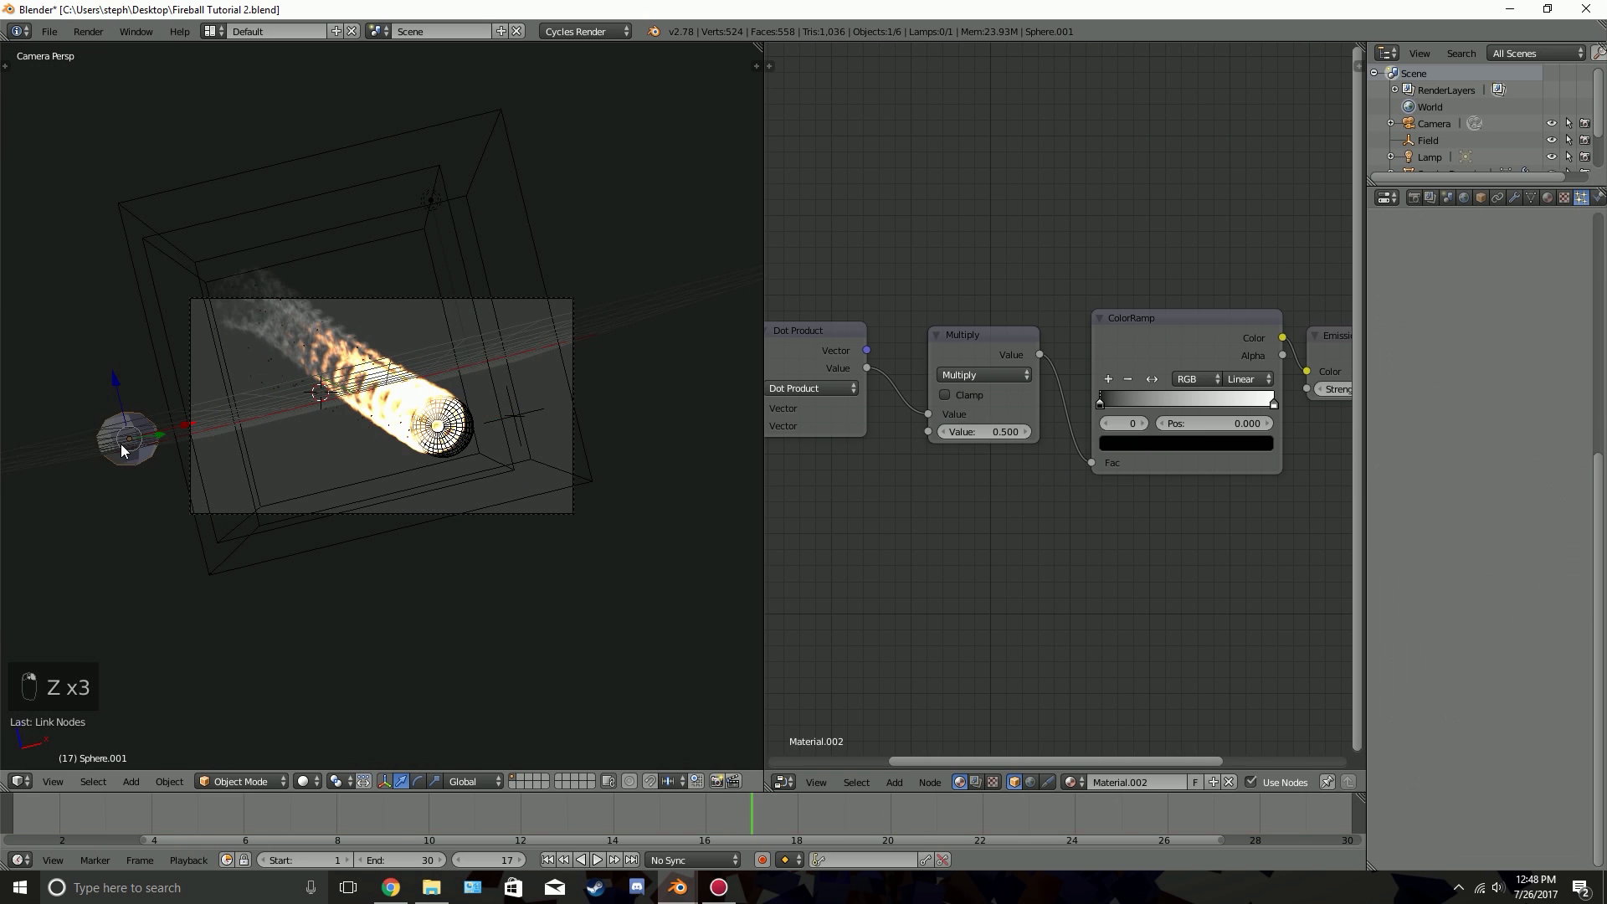
scroll(309, 428, "up", 5)
key("shift+b")
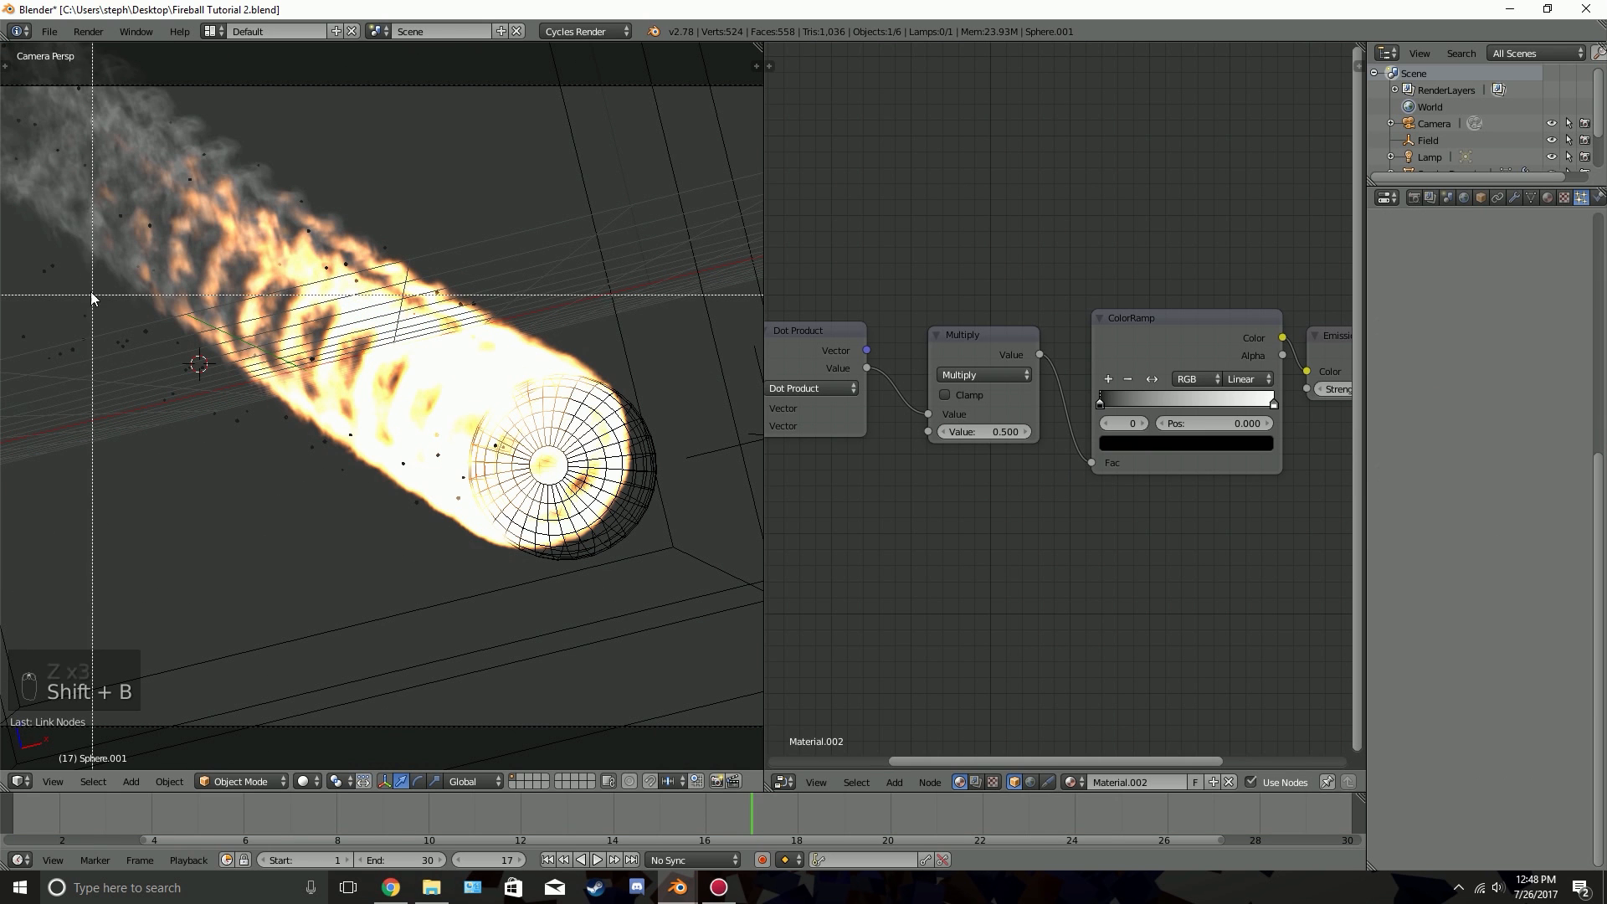
left_click_drag(2, 228, 400, 499)
Preview the bordered spark area in rendered shading, with the Multiply and ColorRamp nodes in view
scroll(320, 421, "up", 2)
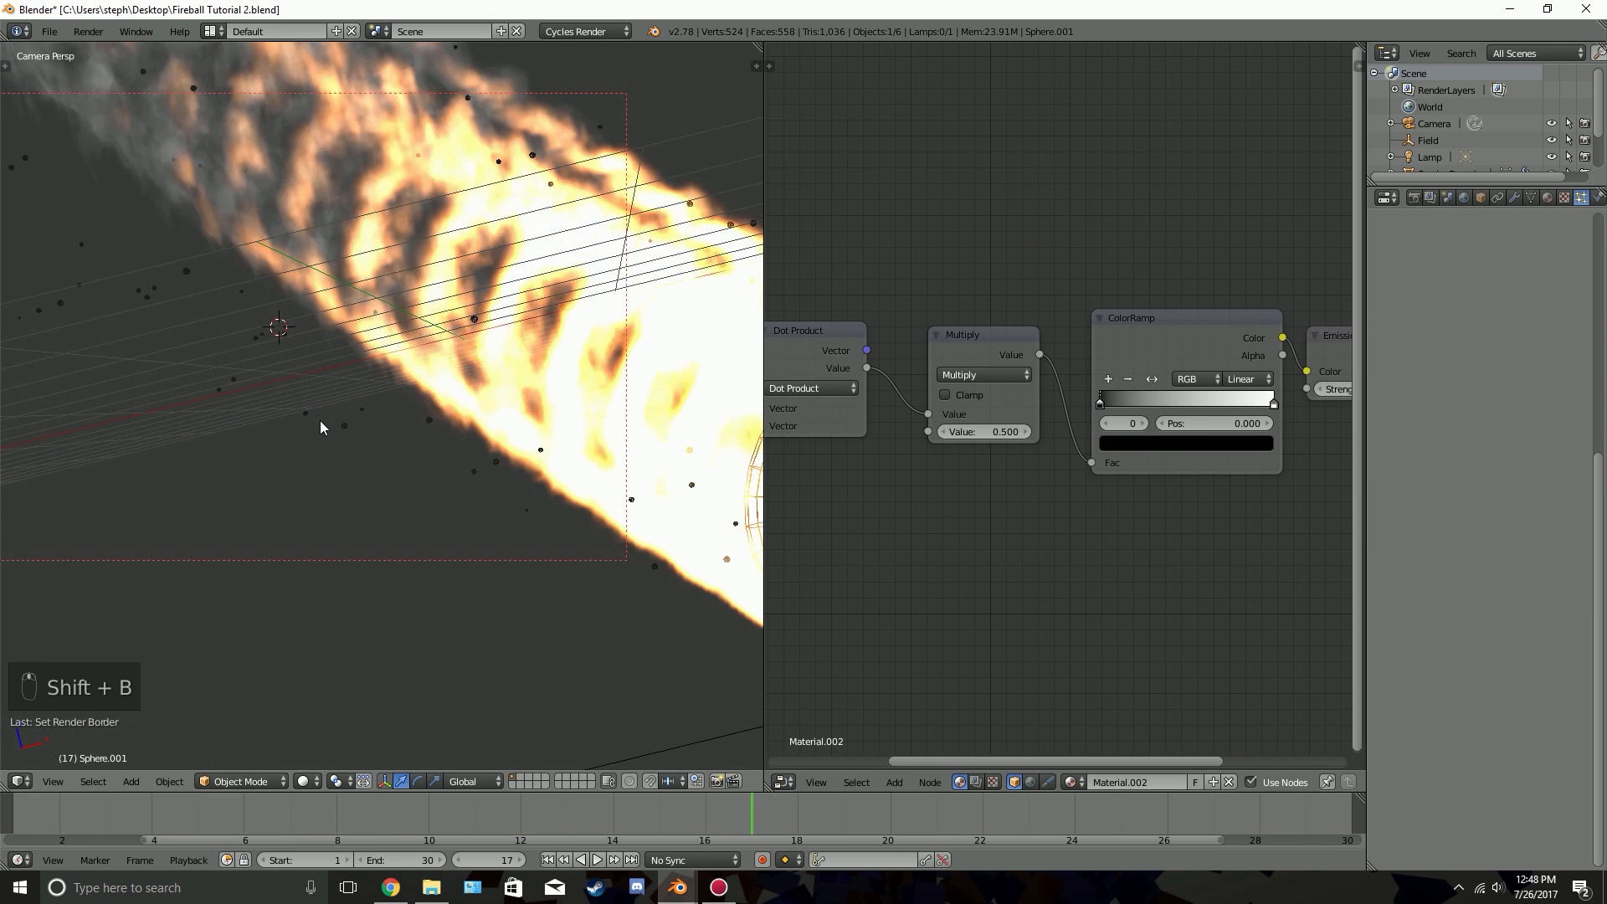
key("shift+z")
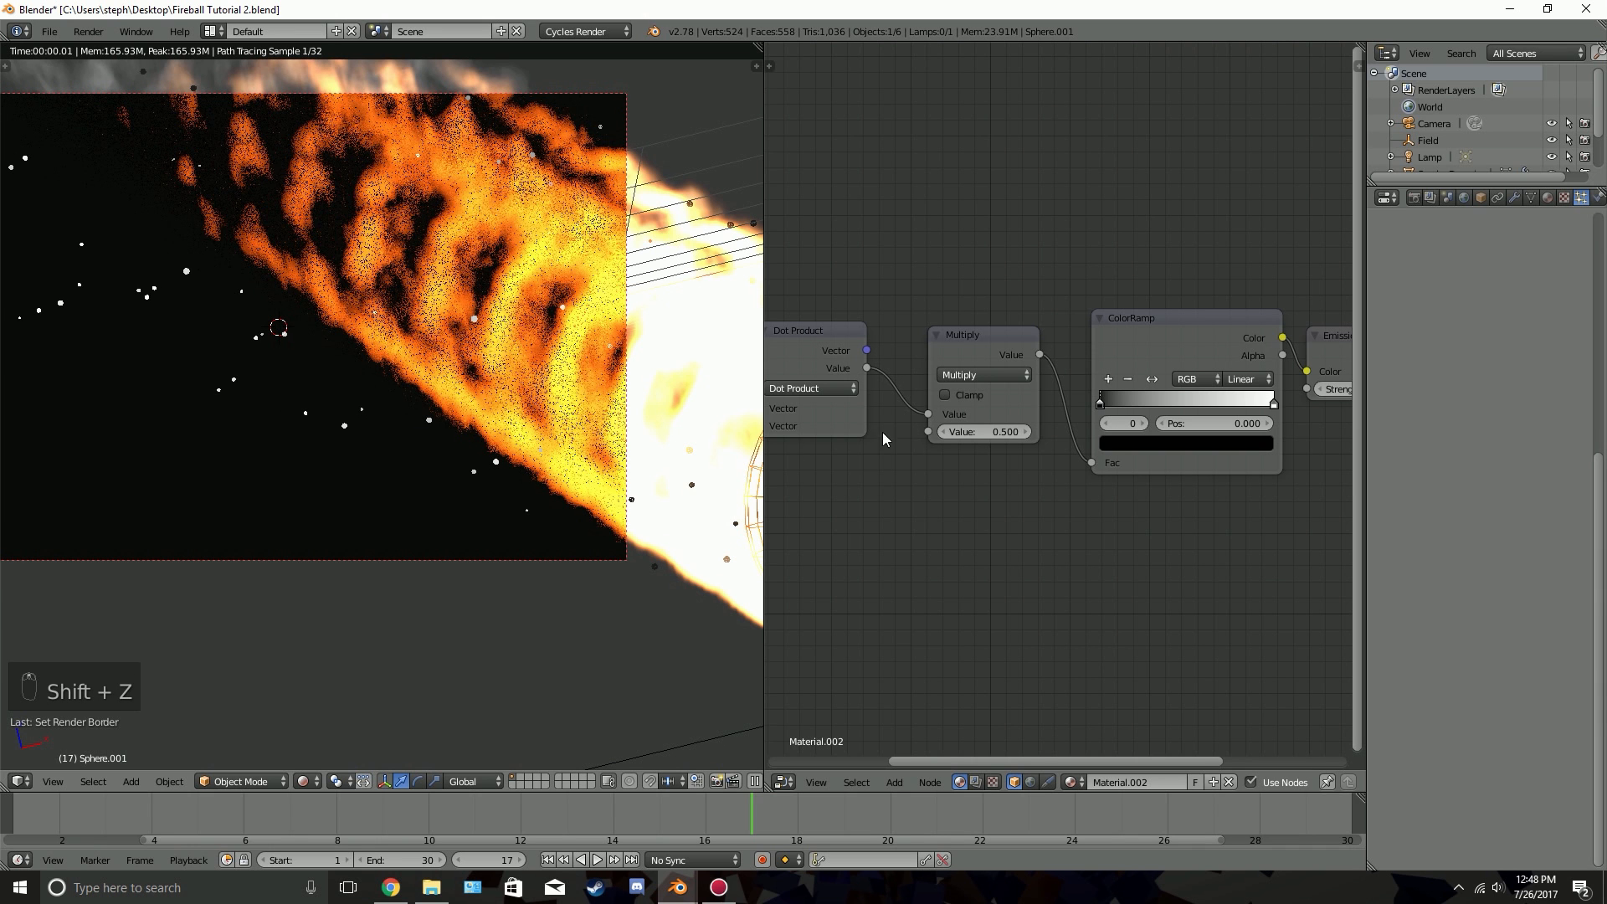
scroll(1156, 321, "up", 1)
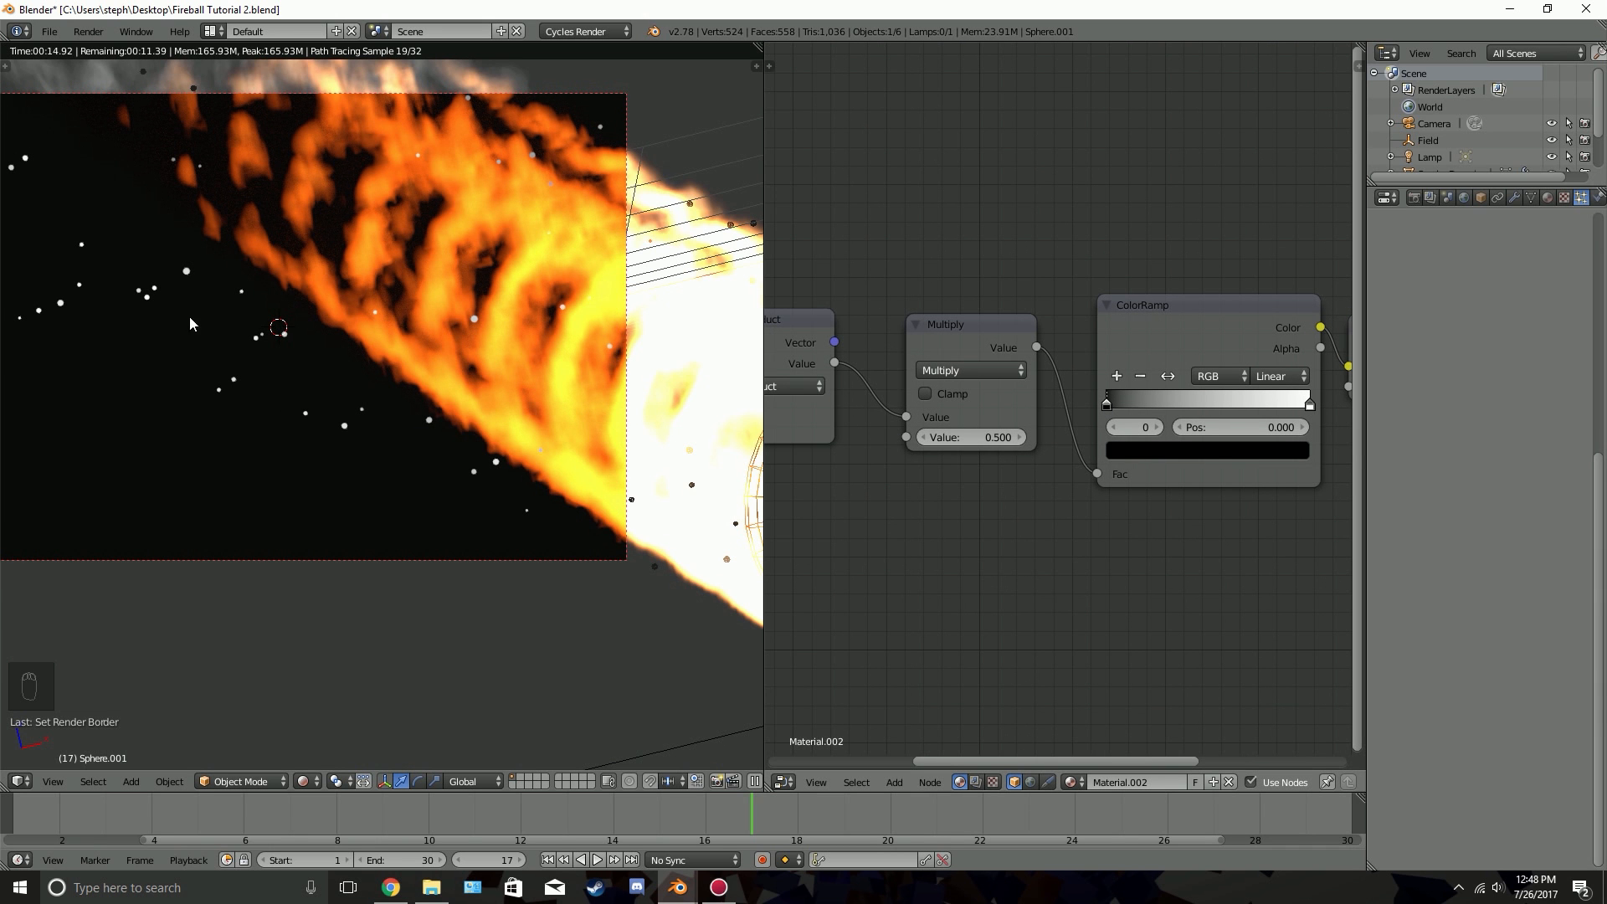
Change the ColorRamp's first color stop from black to orange with hue 0.075, saturation 0.828 and value 0.956
left_click(1141, 450)
left_click(1140, 450)
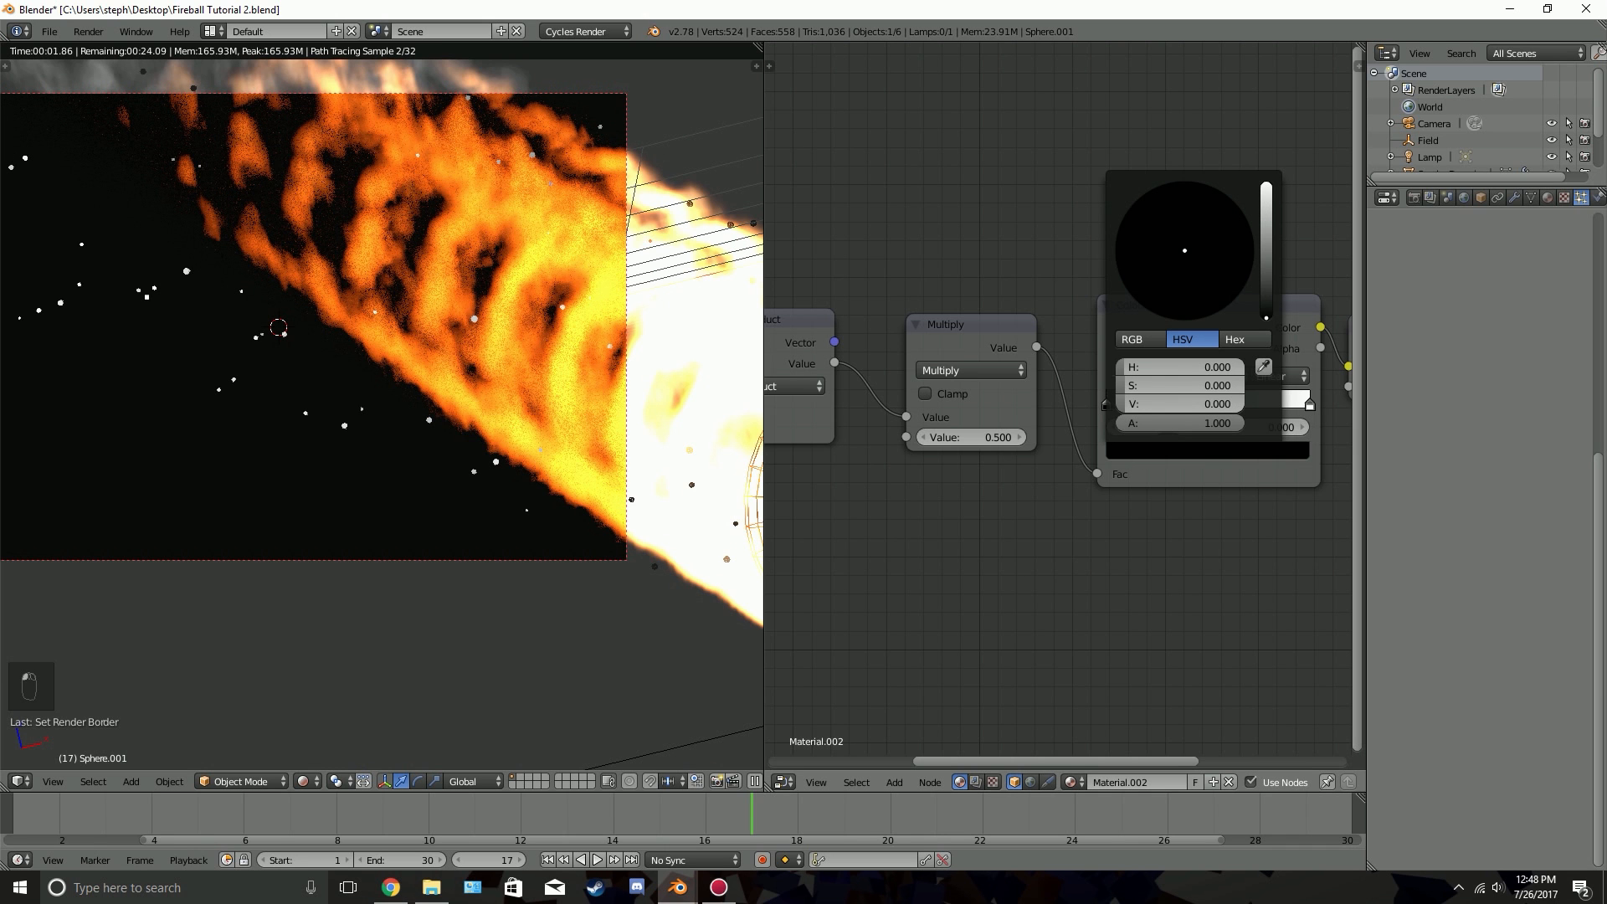
left_click(1270, 185)
left_click(1160, 297)
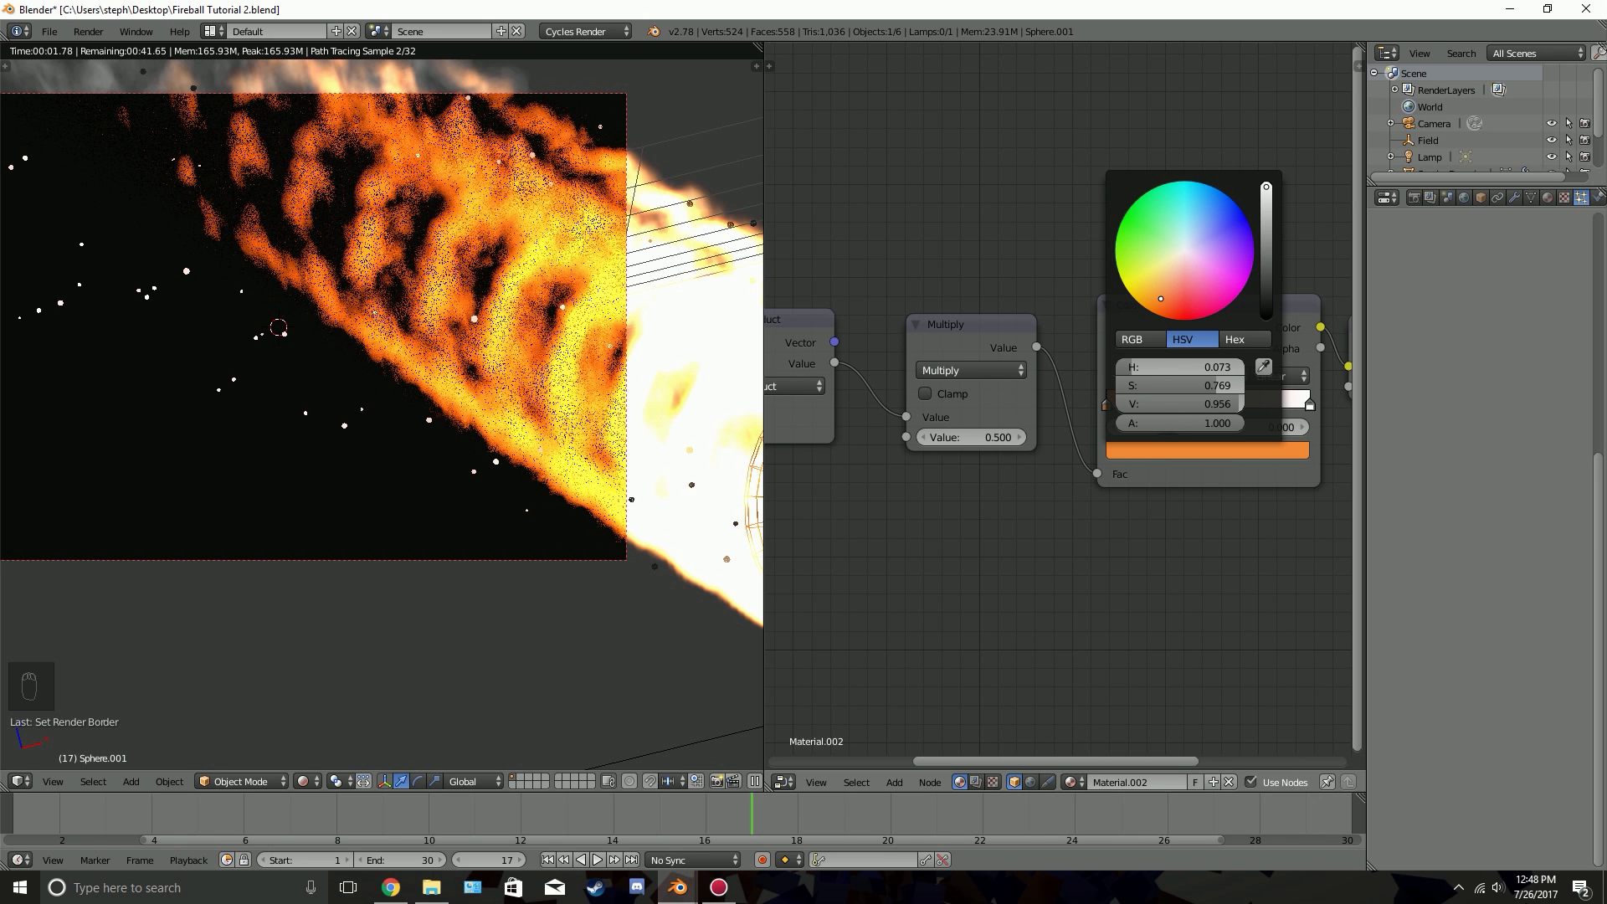
left_click_drag(1161, 298, 1159, 302)
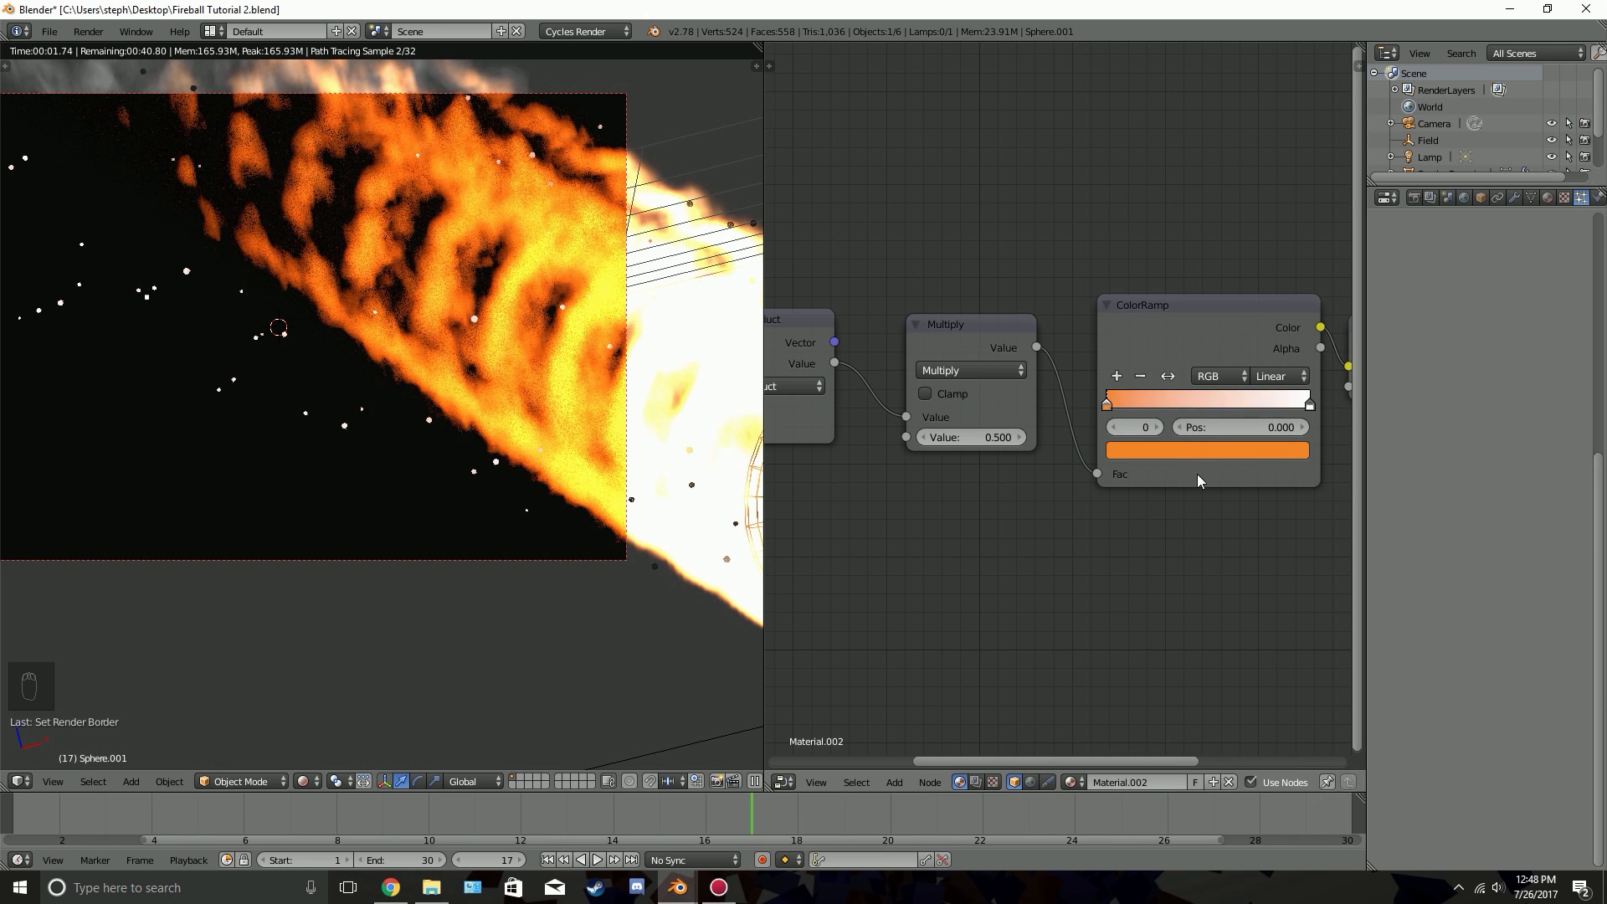
Set the ColorRamp's end color stop to light orange with hue 0.087, saturation 0.470 and value 1.000
left_click(1308, 407)
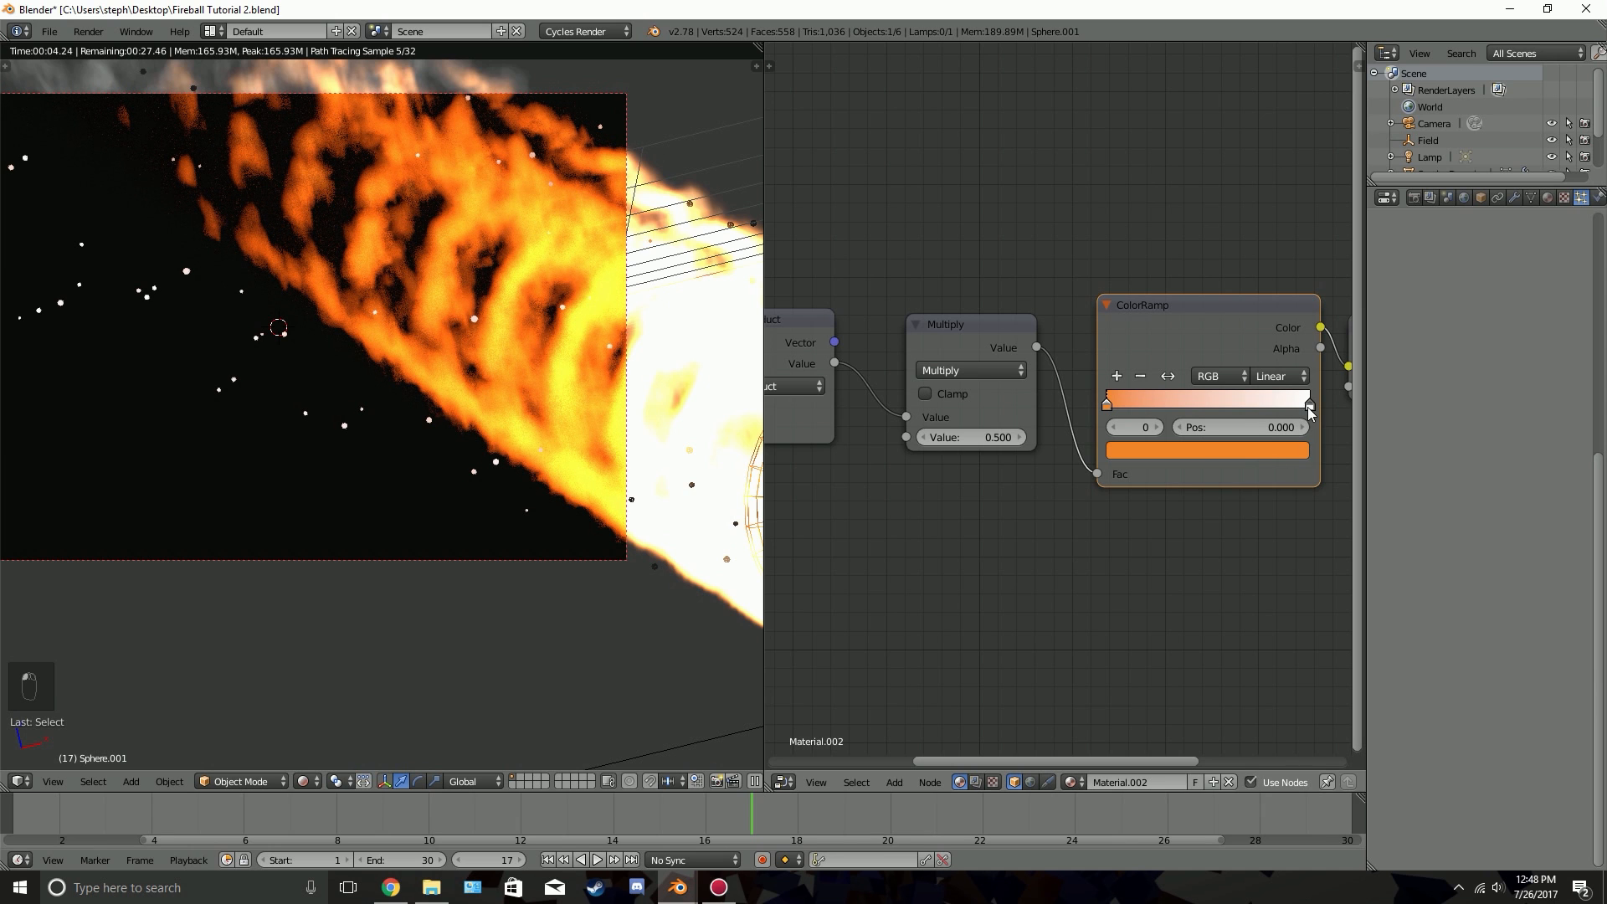
left_click(1264, 452)
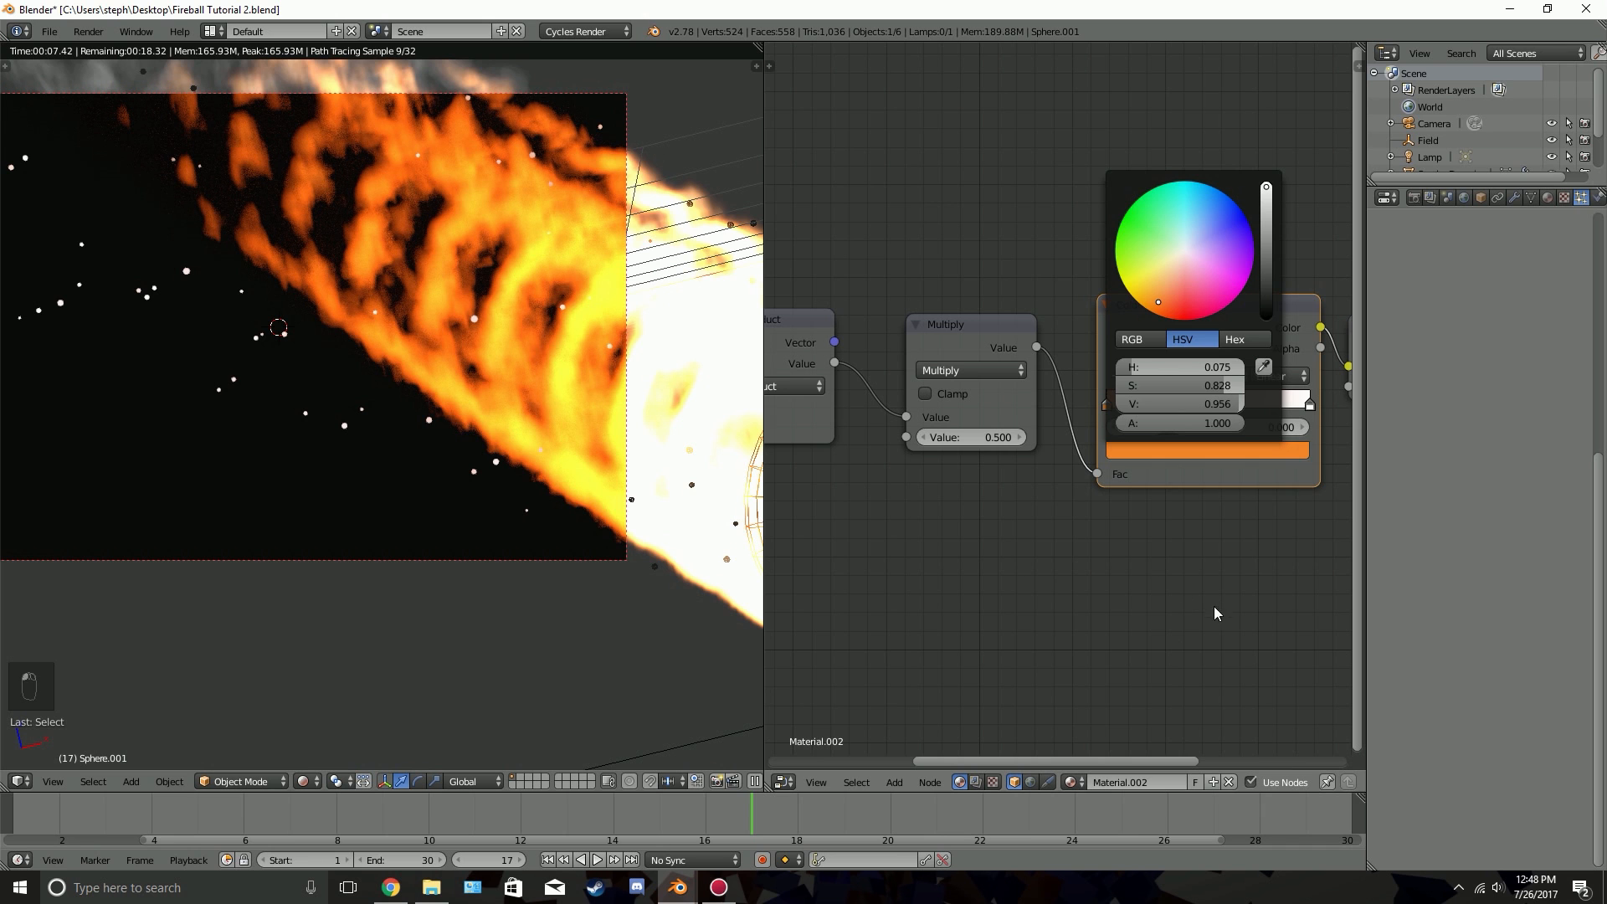
left_click(1311, 407)
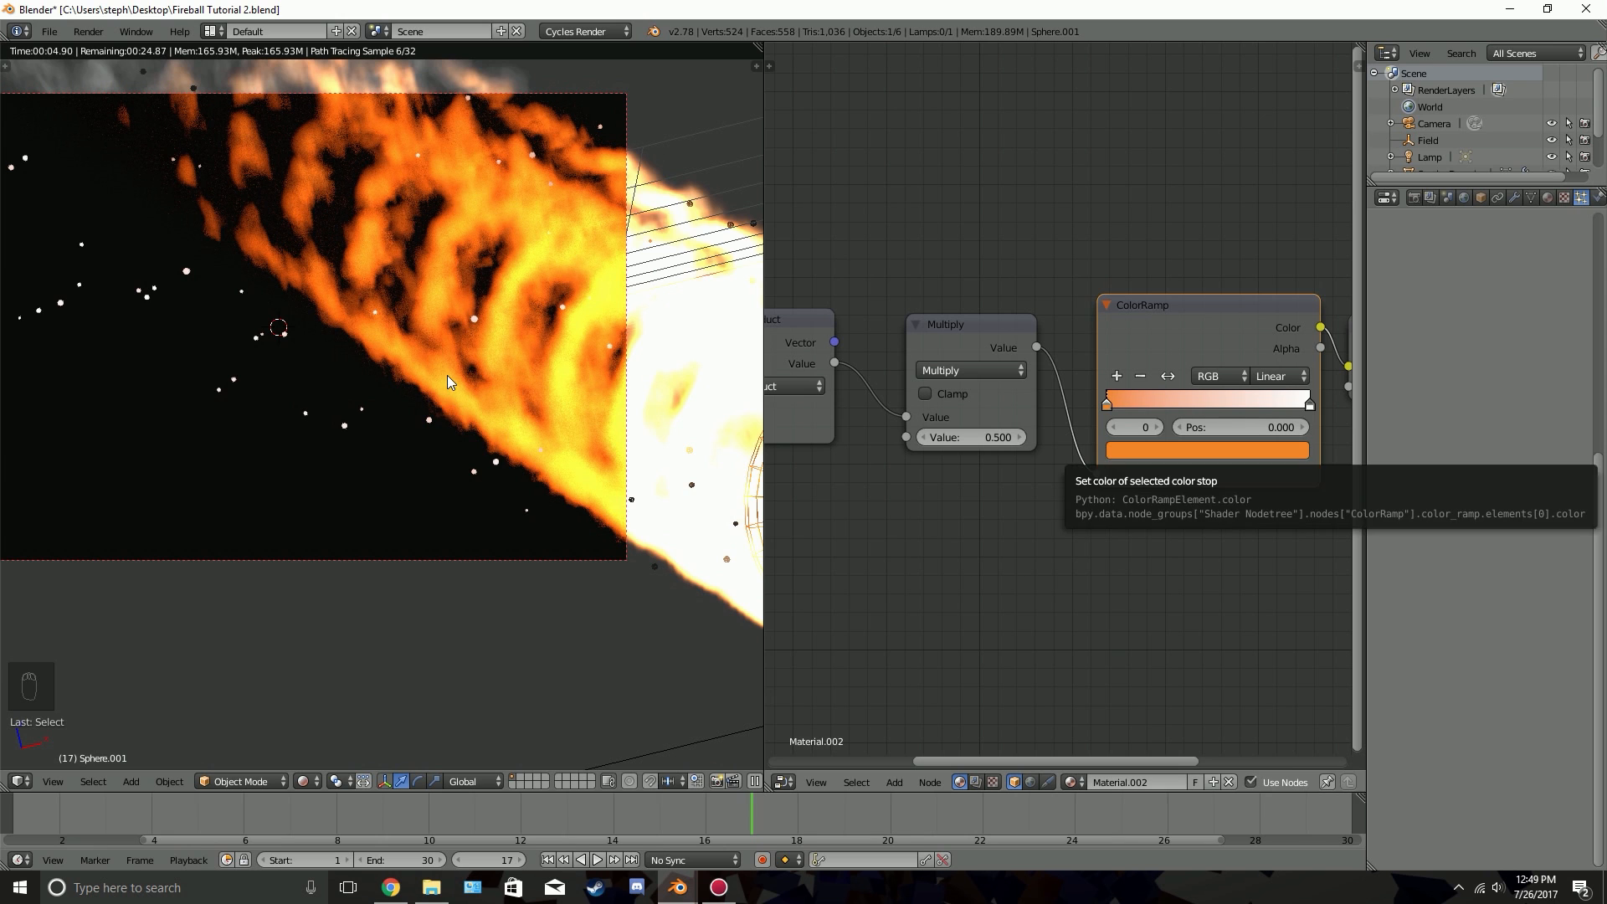
key("z")
key("z")
key("z")
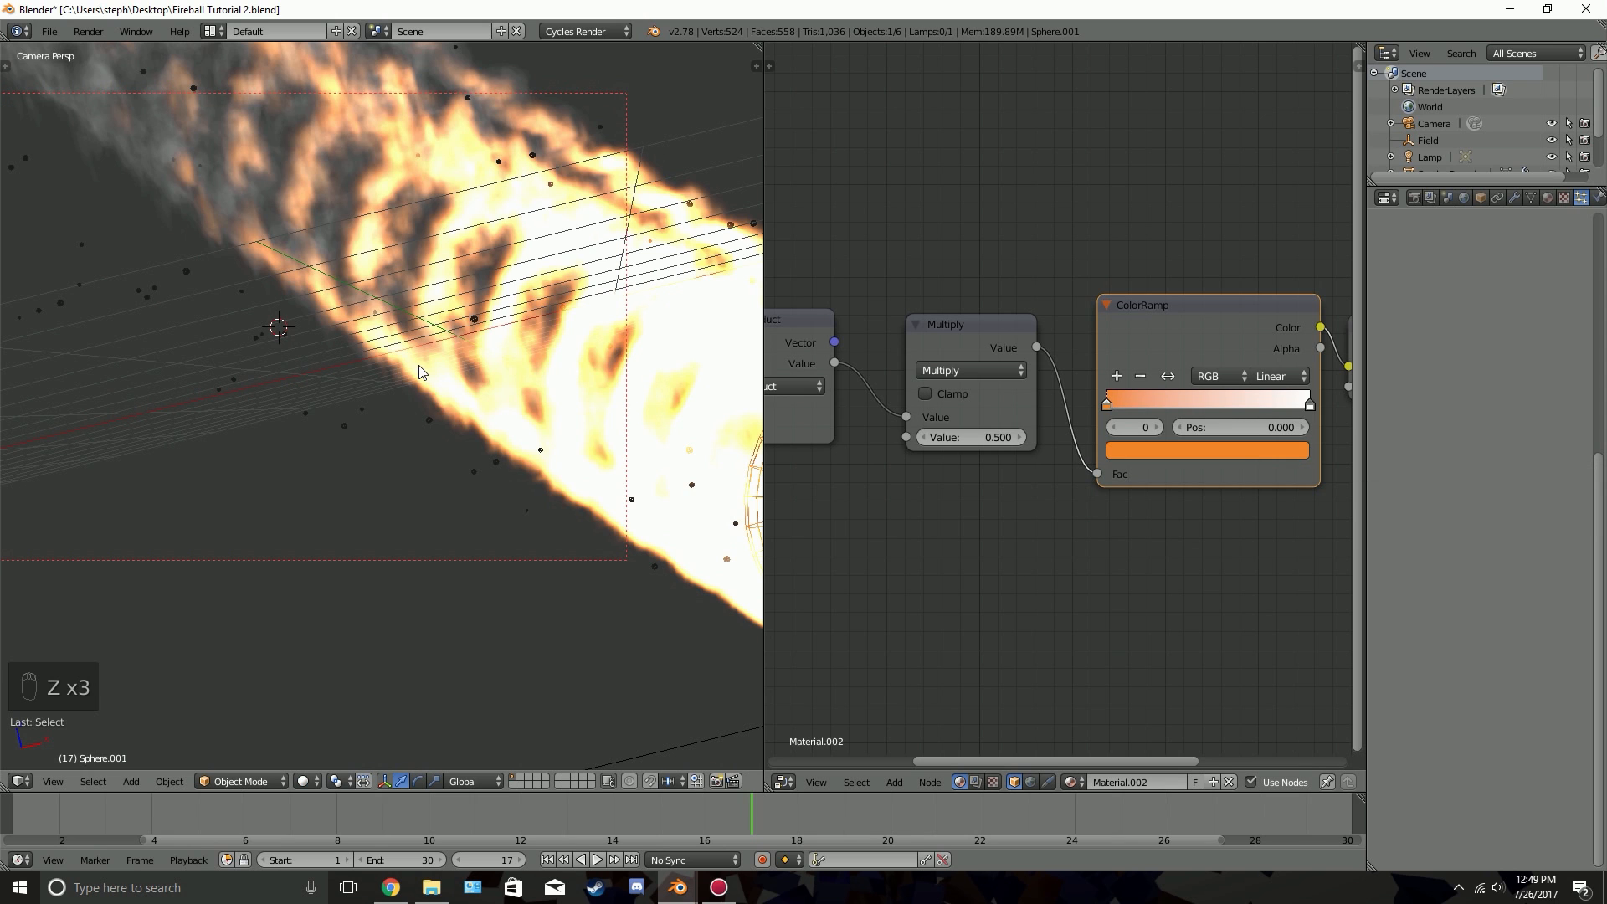
left_click(1307, 404)
left_click(1207, 450)
left_click_drag(1184, 296, 1168, 278)
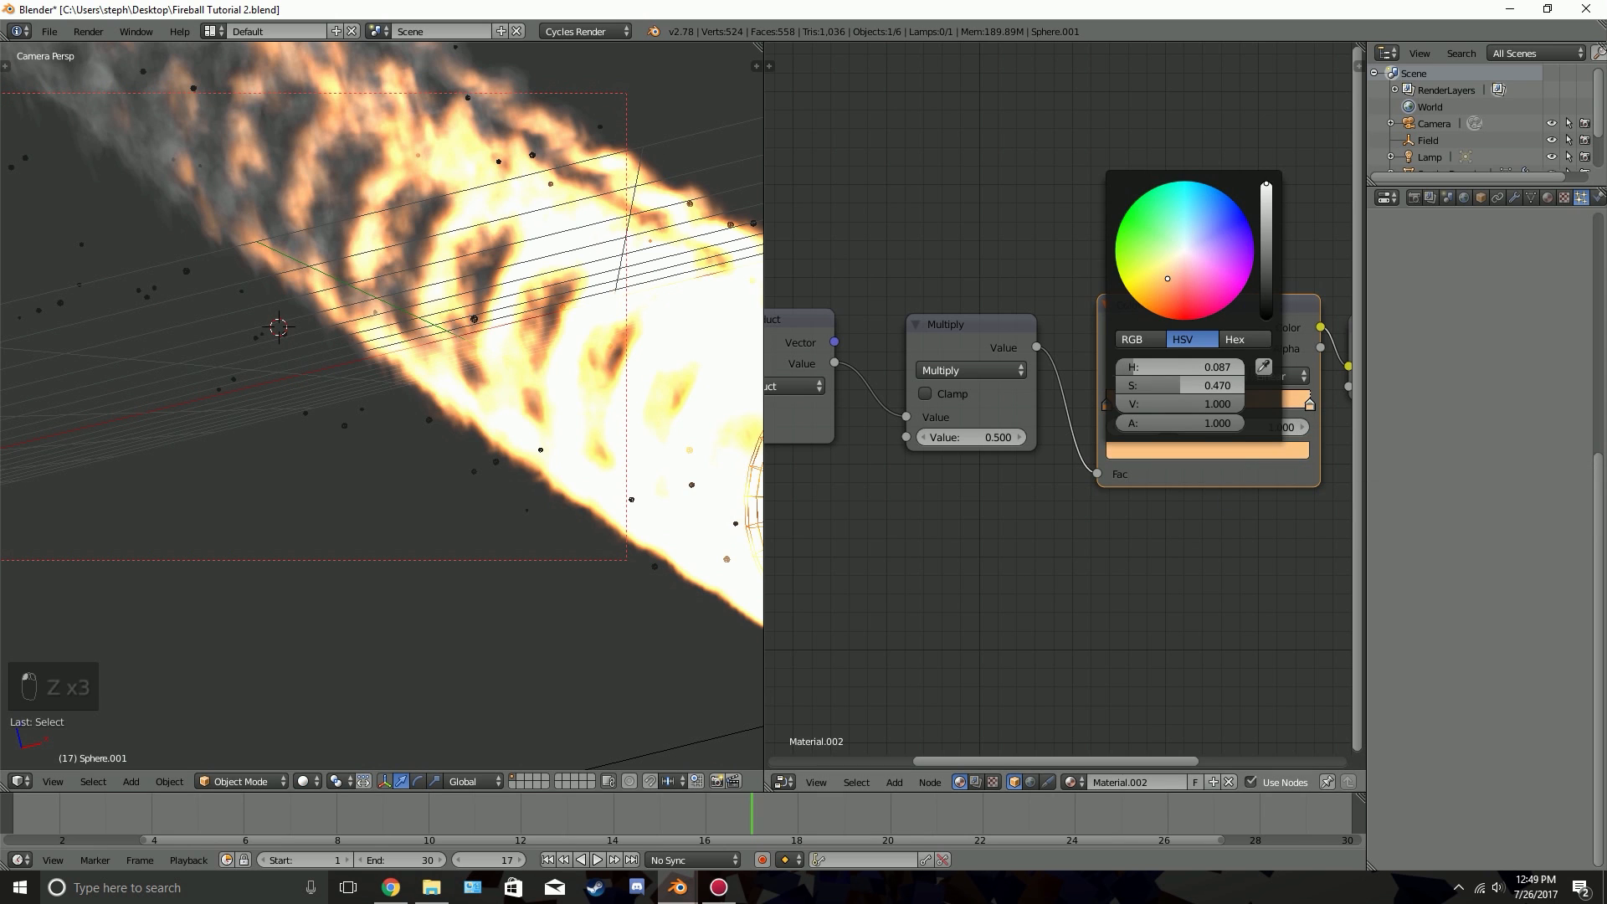
Set the ColorRamp's first stop to red-orange with hue 0.039 and saturation 1.000, and preview the sparks in rendered shading
left_click(1124, 406)
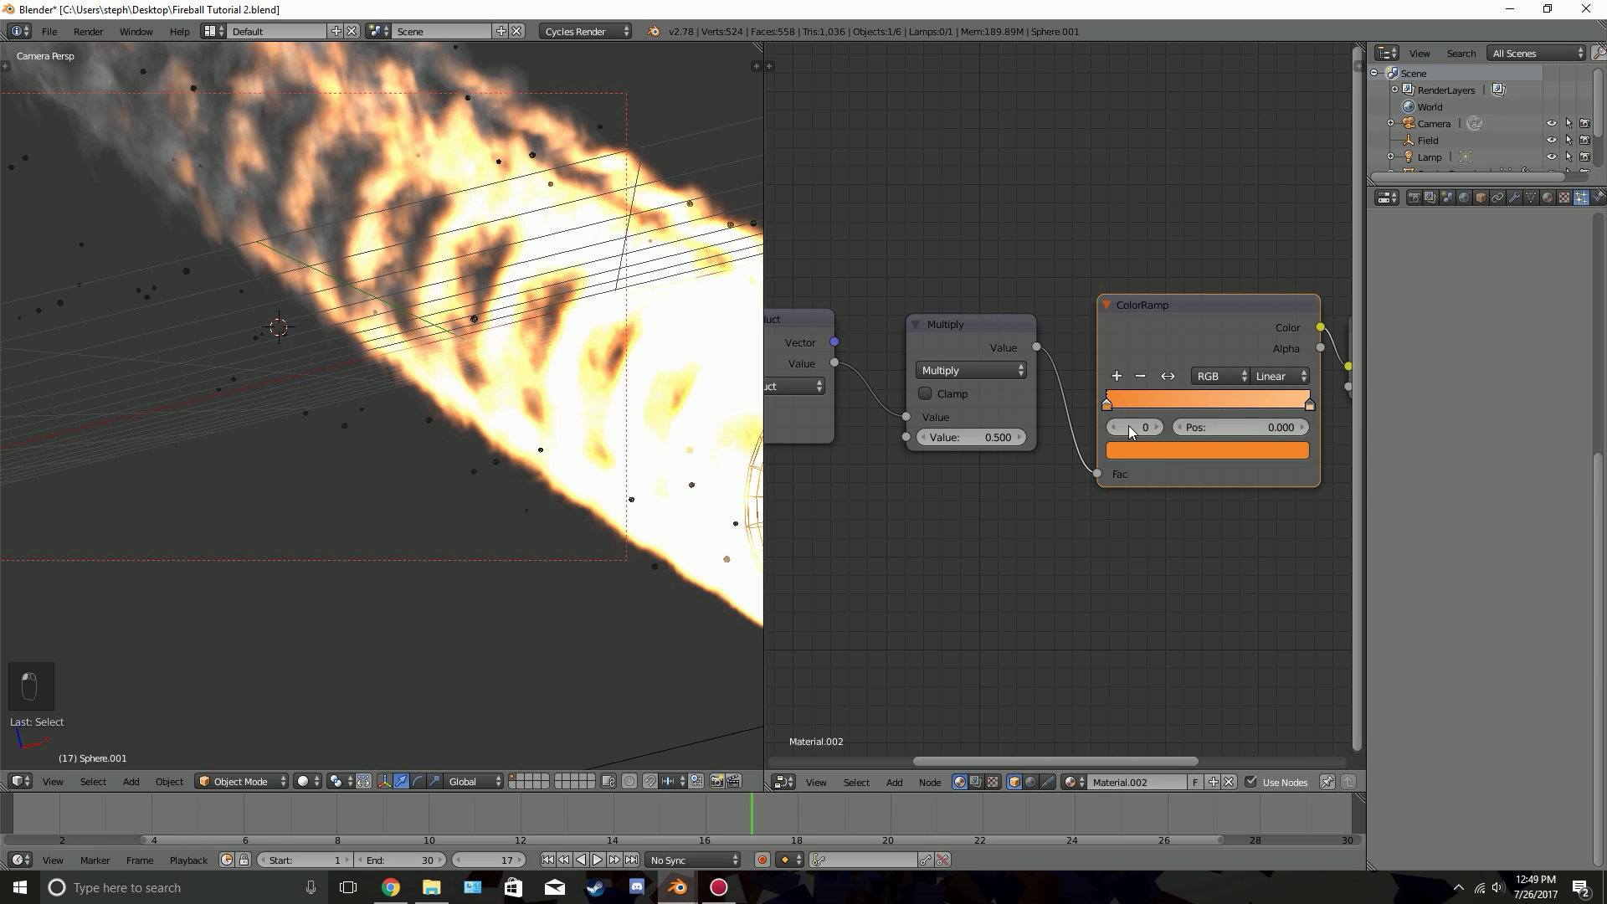
left_click(1171, 450)
left_click_drag(1167, 306, 1167, 319)
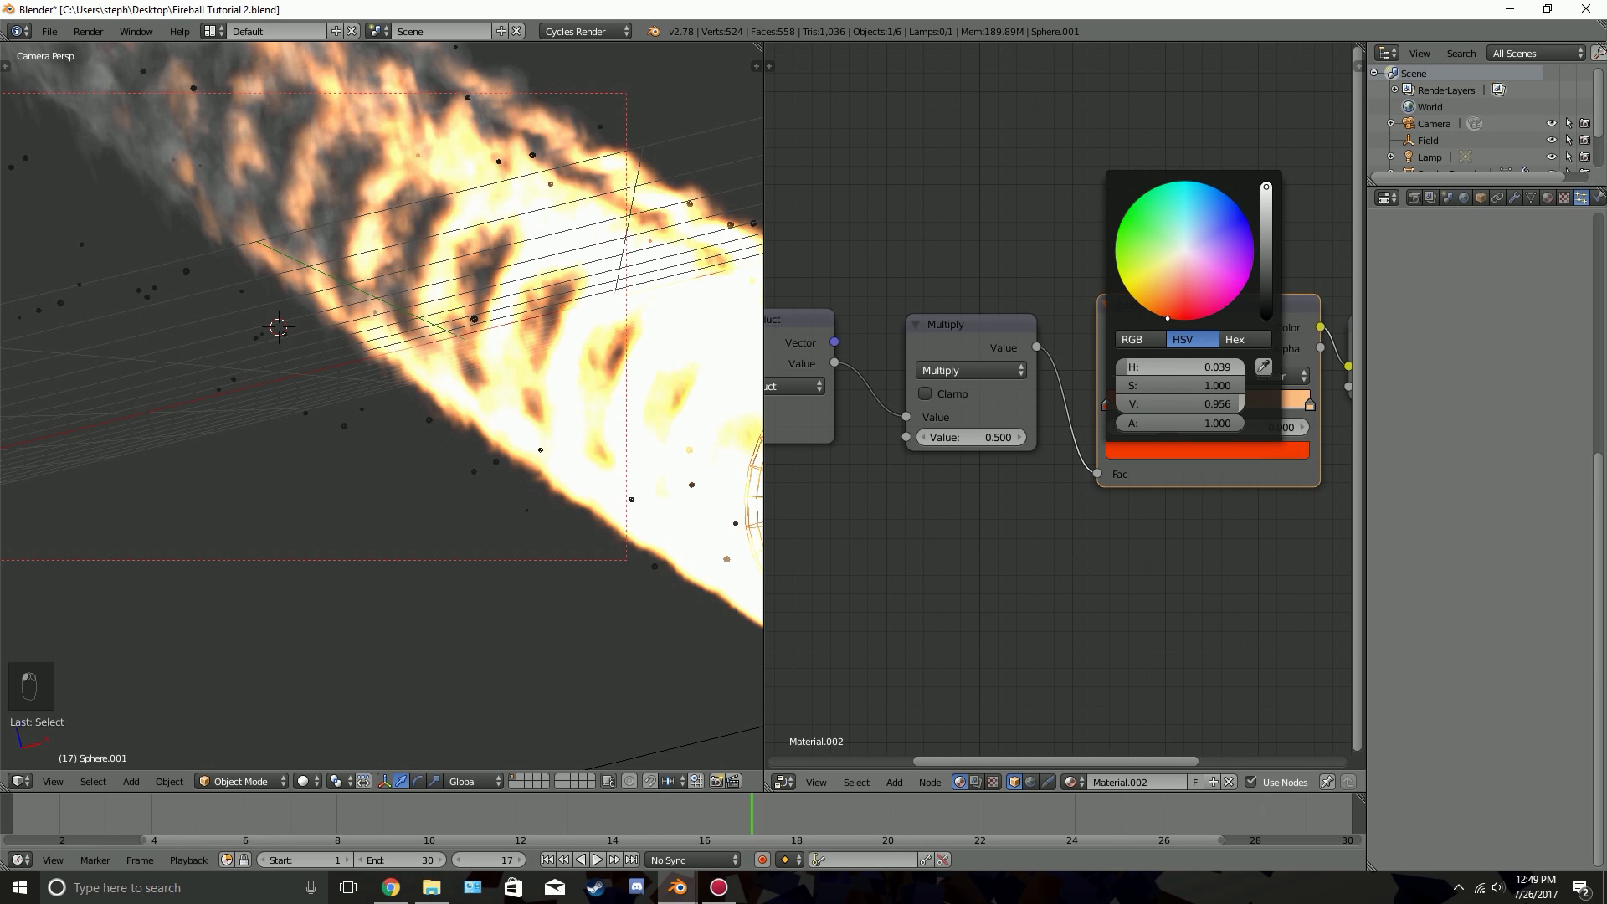
key("shift+z")
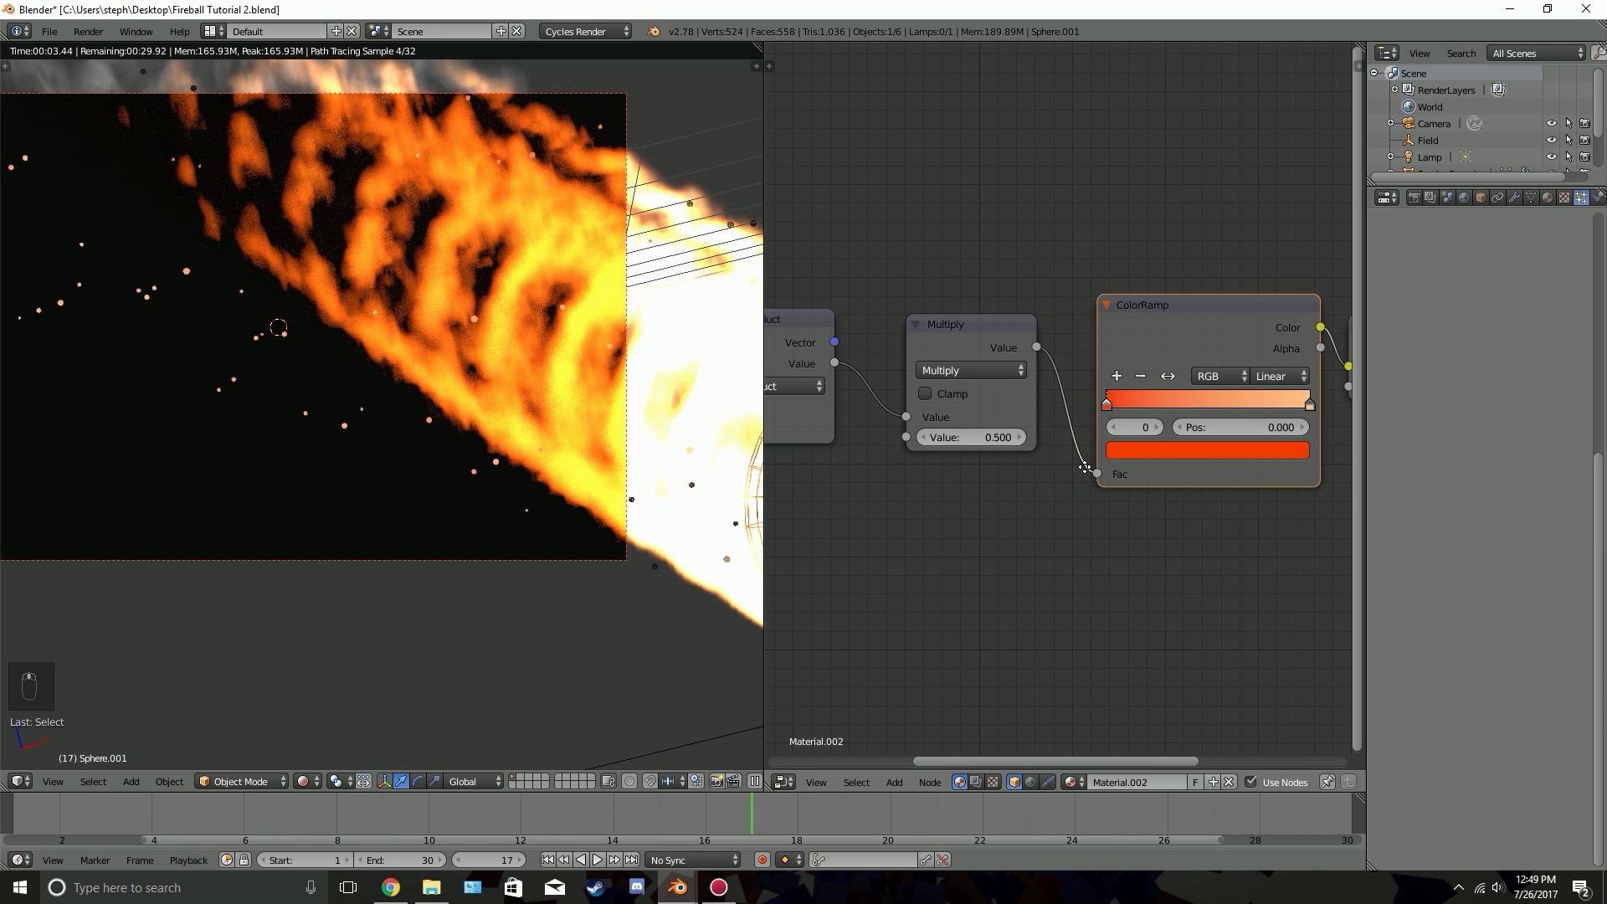
Examine the spark material's node chain from Emission back through ColorRamp, Multiply and Dot Product to the Particle Info velocity
middle_click_drag(972, 473, 845, 452)
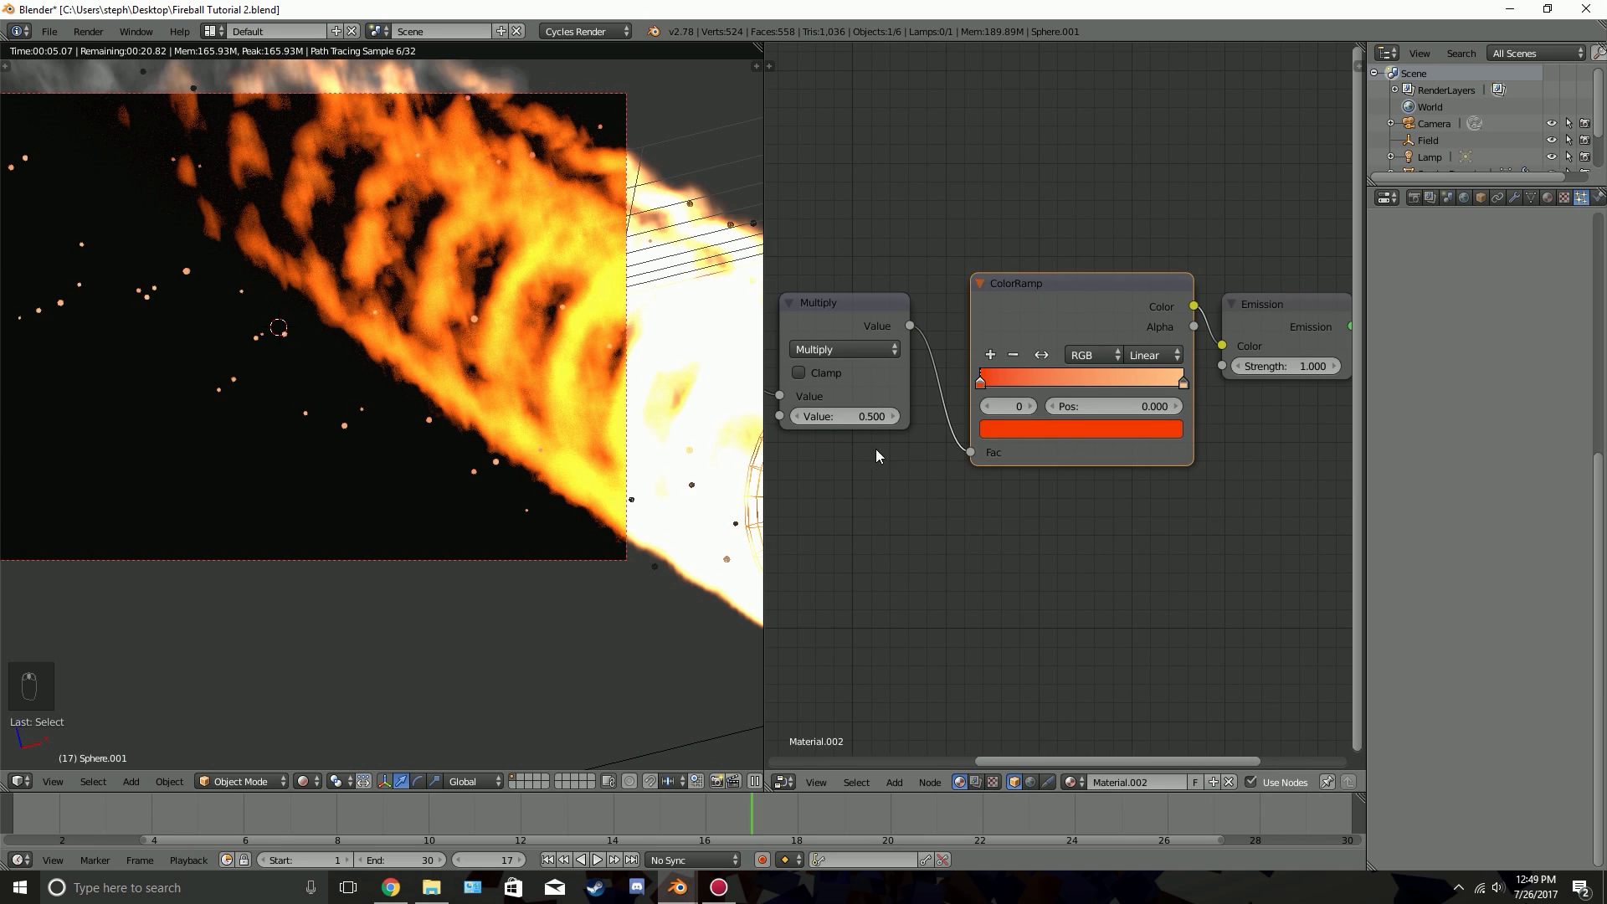
scroll(1056, 437, "down", 2)
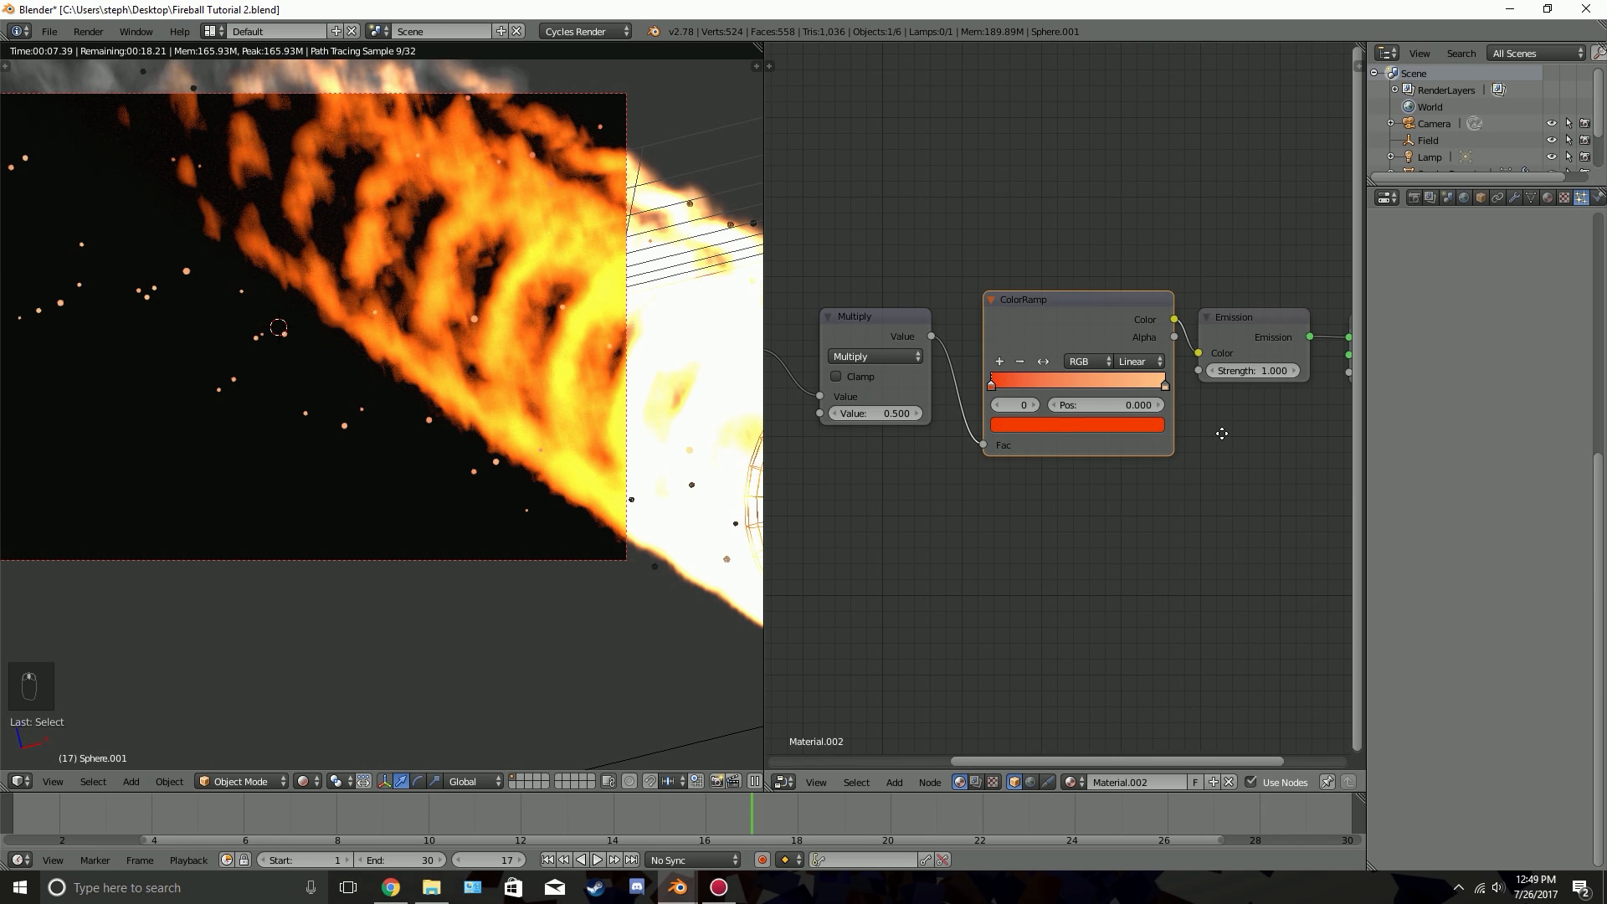
middle_click_drag(1052, 439, 1222, 433)
key("z")
key("z")
key("z")
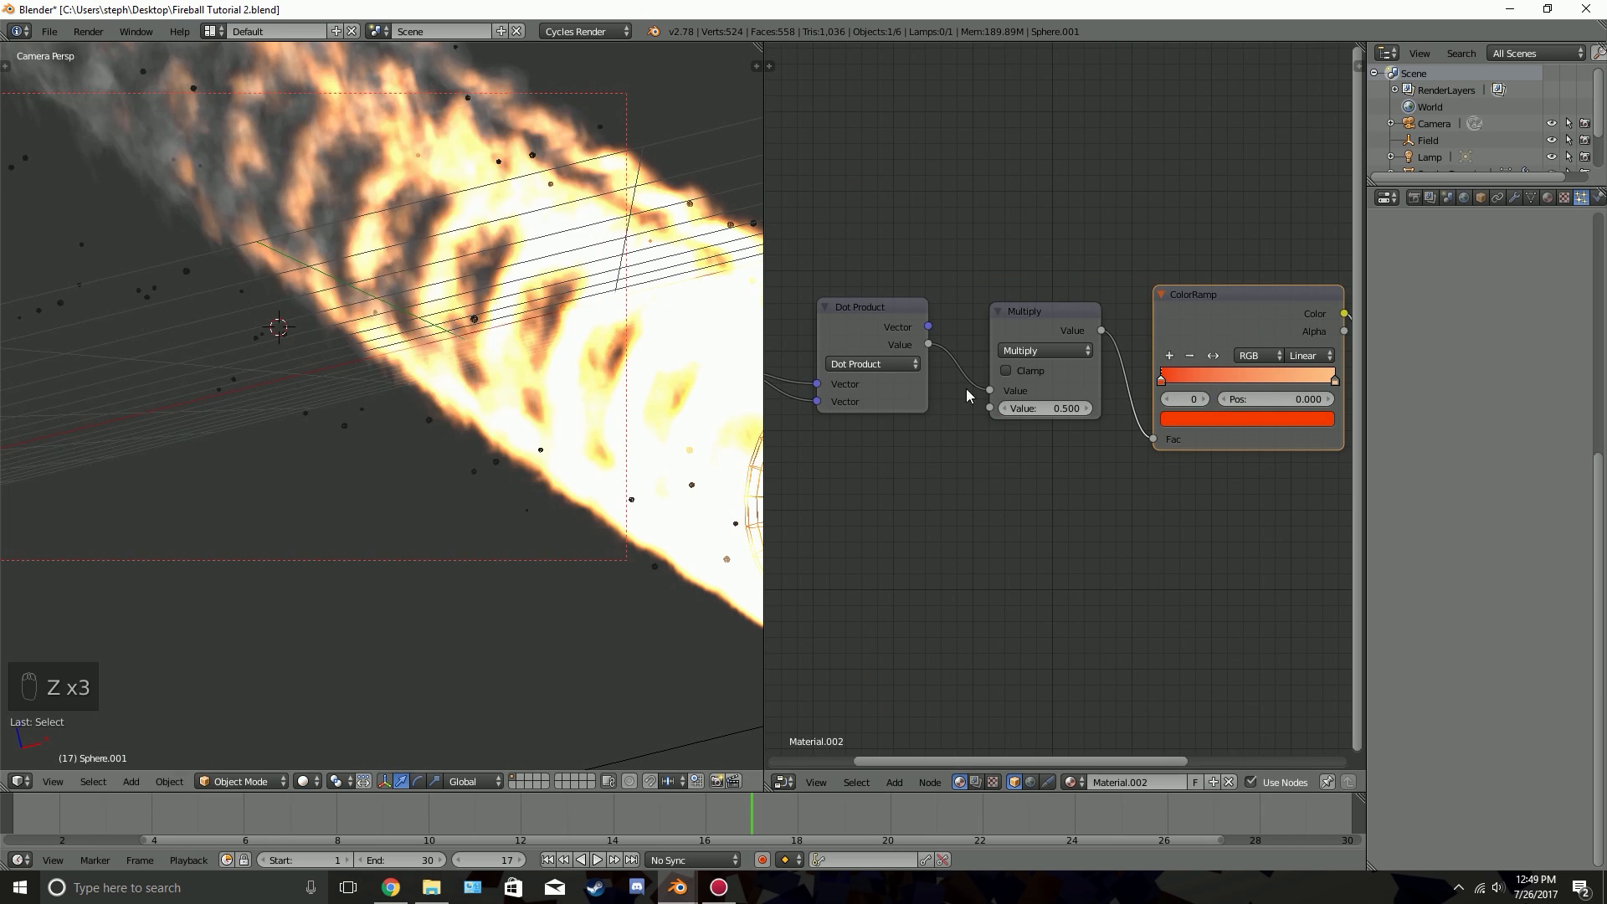
middle_click_drag(883, 269, 1224, 262)
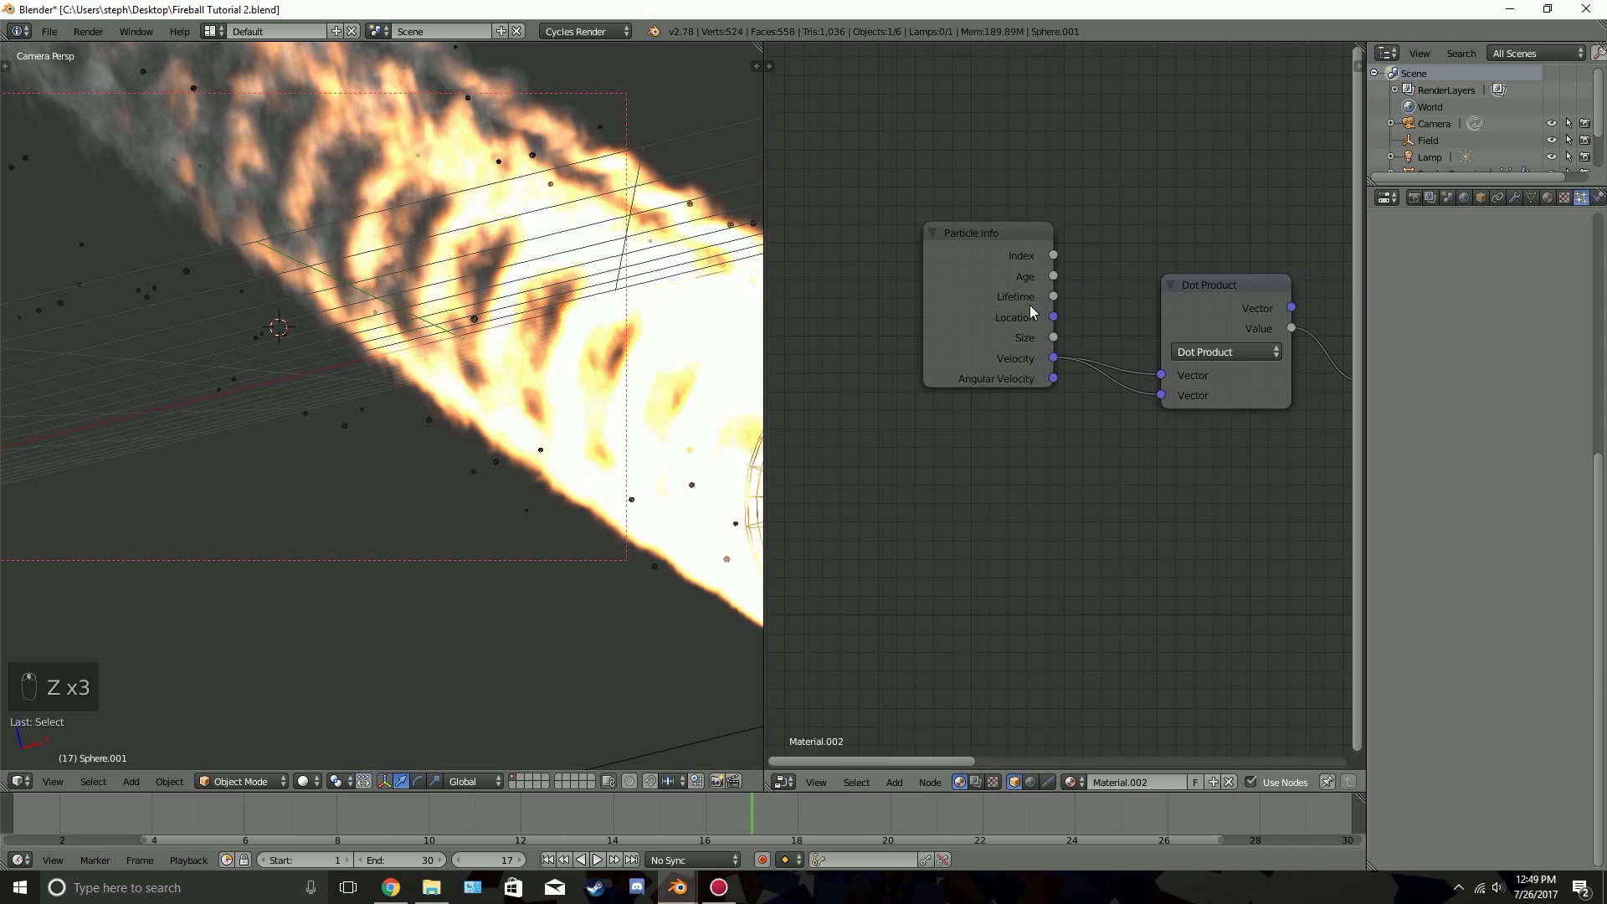
left_click_drag(1032, 312, 1166, 395)
Check the spark colors in rendered shading and review the Multiply, ColorRamp, Emission and Material Output nodes
key("shift+z")
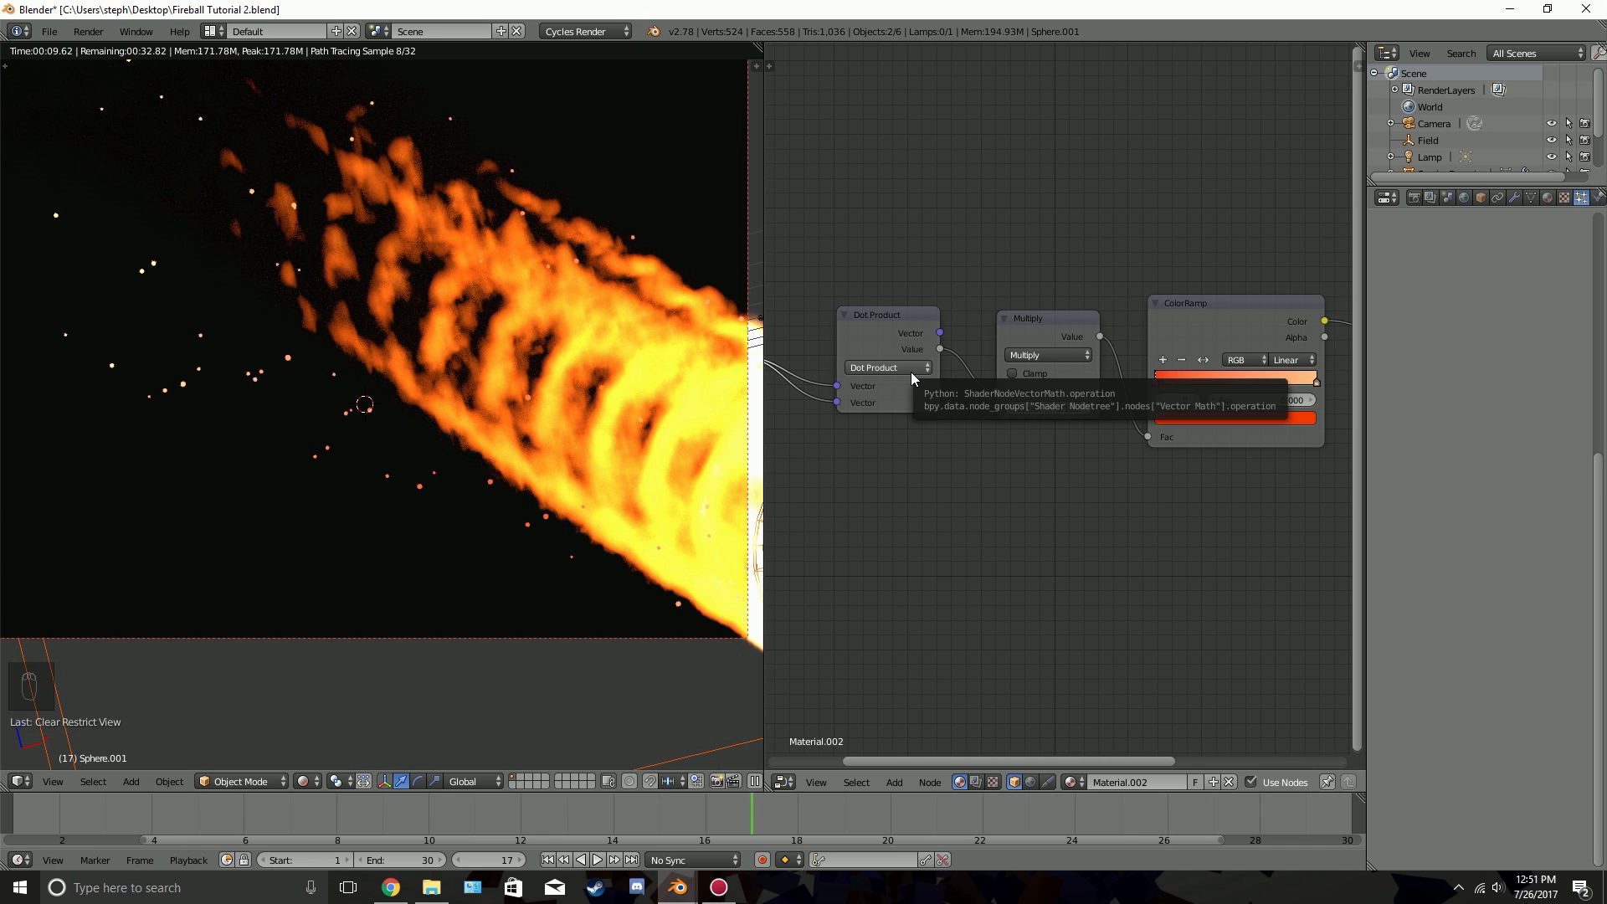
scroll(894, 420, "down", 1)
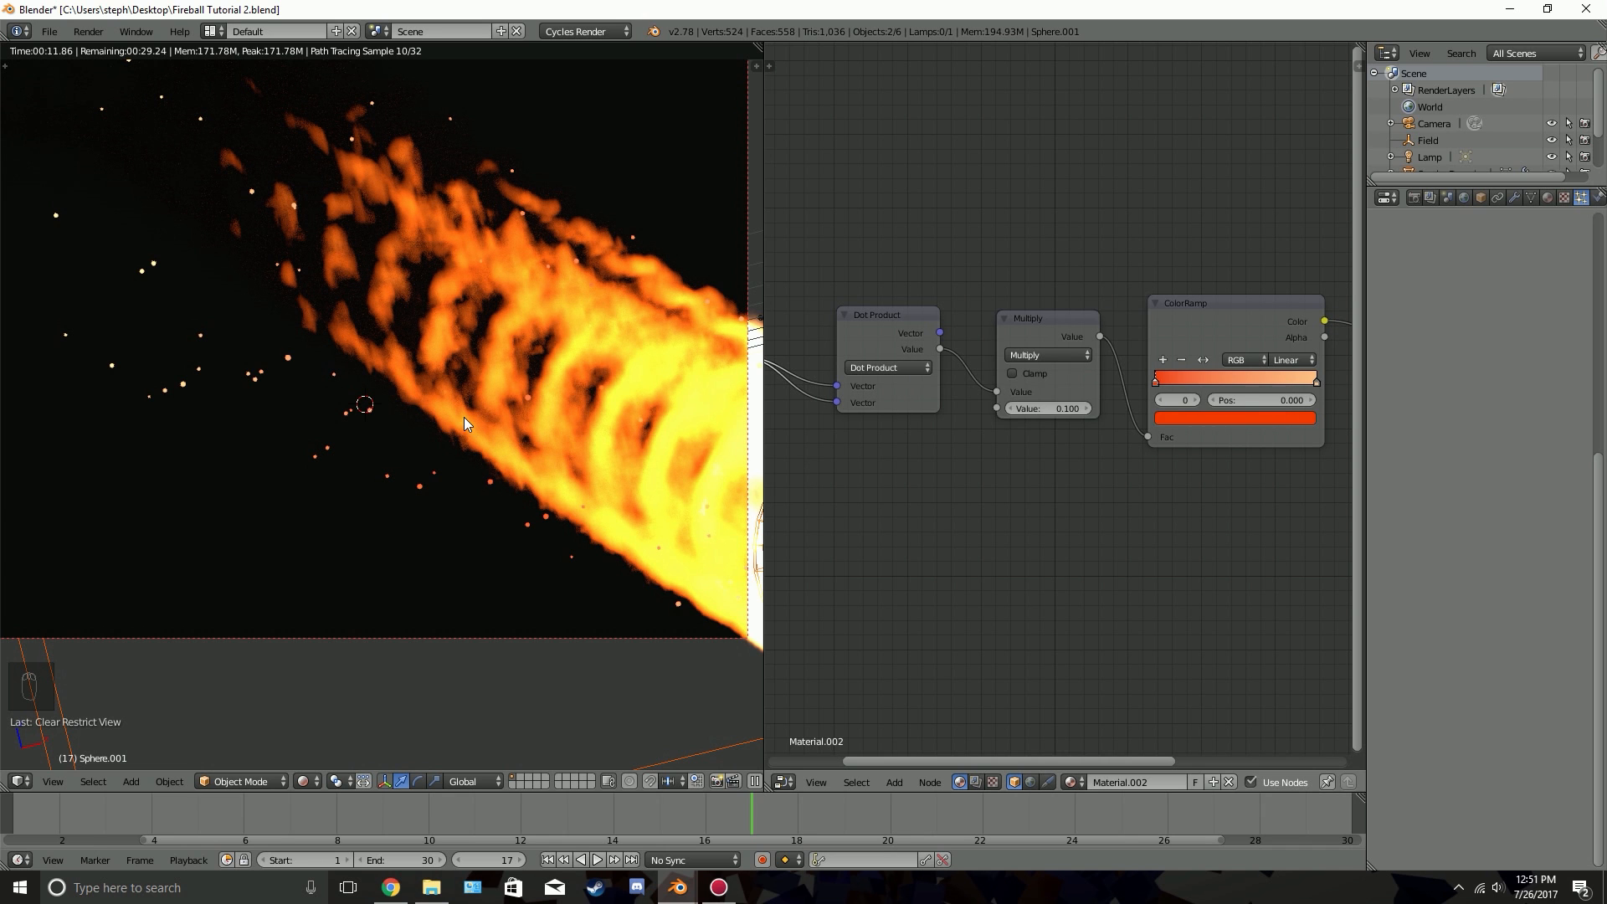
key("z")
key("z")
mouse_move(816, 369)
middle_mouse_down()
mouse_move(1109, 370)
mouse_move(884, 355)
middle_mouse_up()
scroll(1028, 348, "up", 1)
middle_click_drag(1149, 368, 1038, 367)
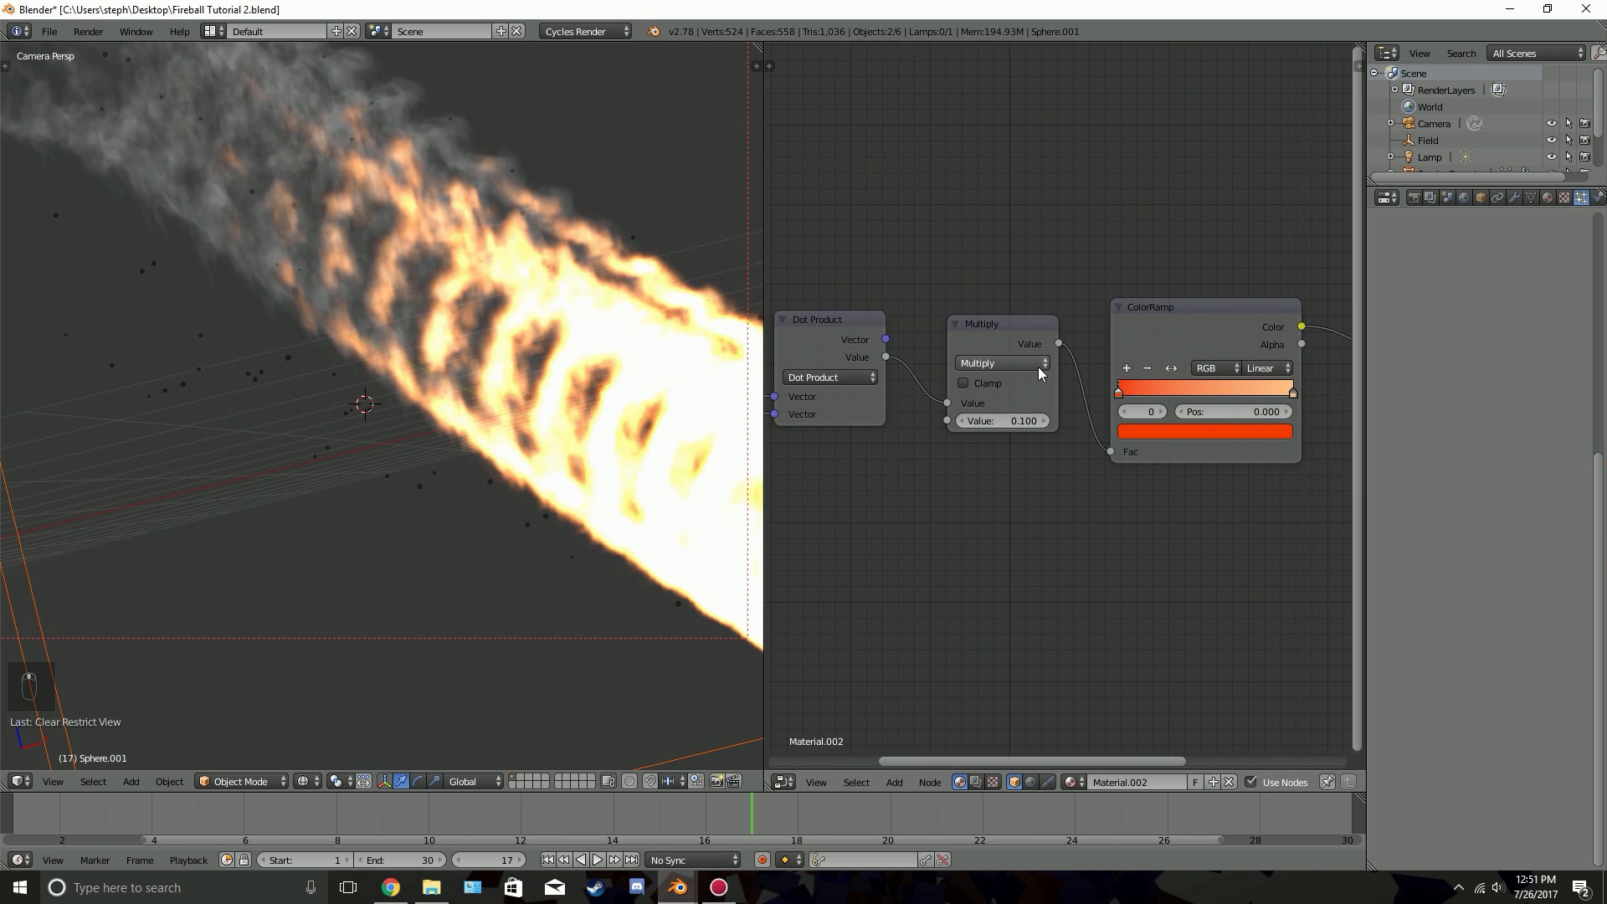
middle_click_drag(1239, 420, 1021, 402)
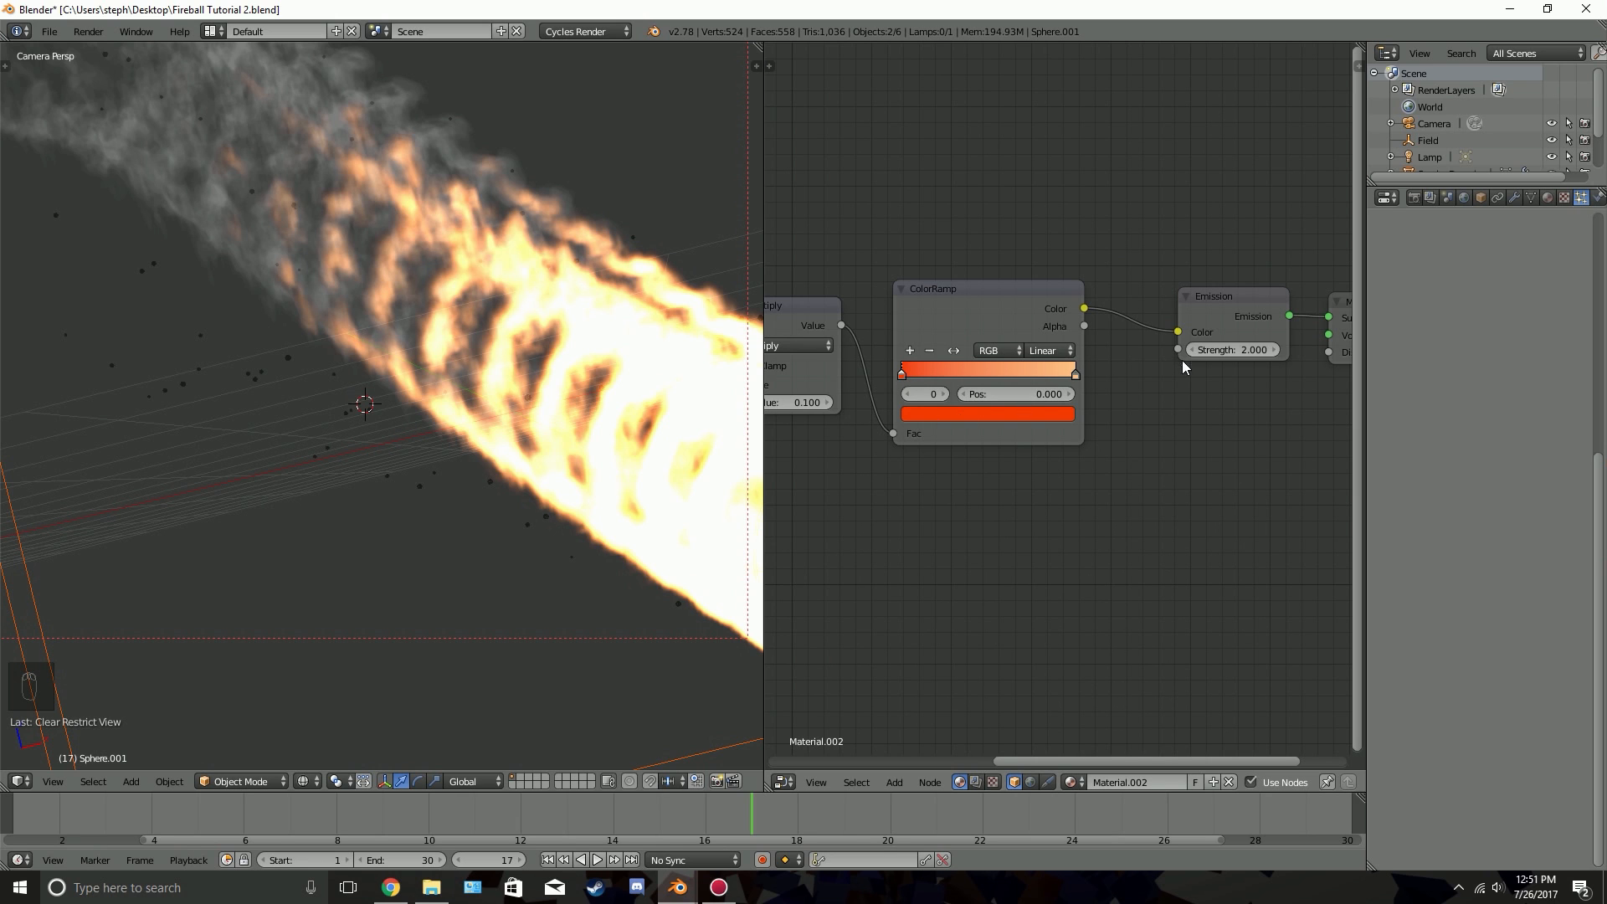
middle_click_drag(1109, 350, 1064, 386)
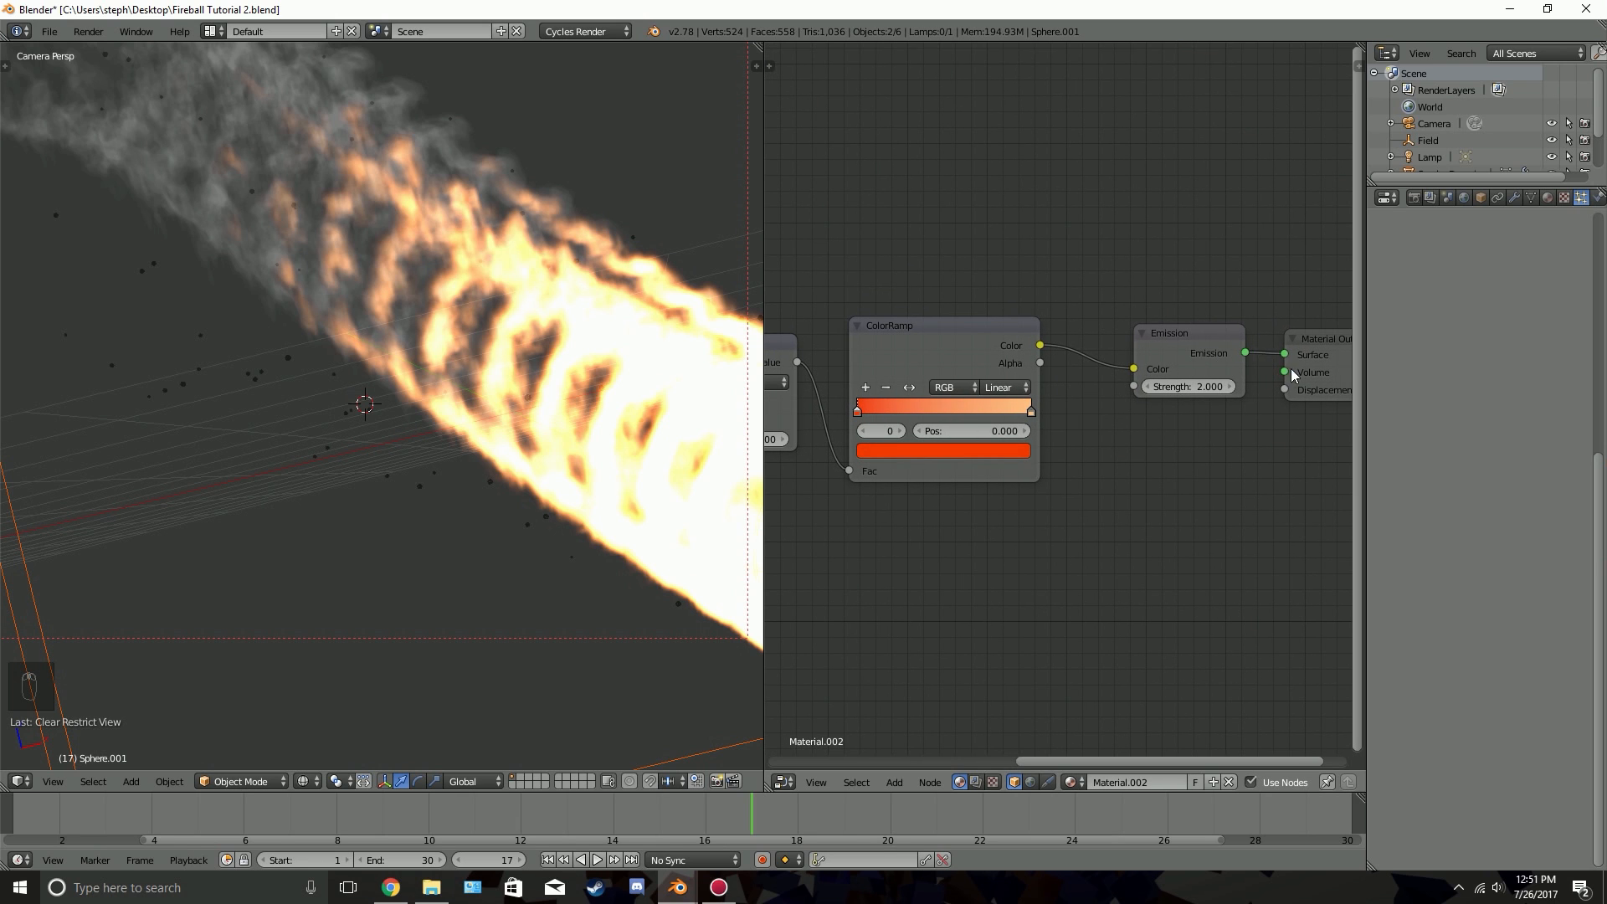
middle_click_drag(1291, 368, 1252, 375)
left_click(1264, 374)
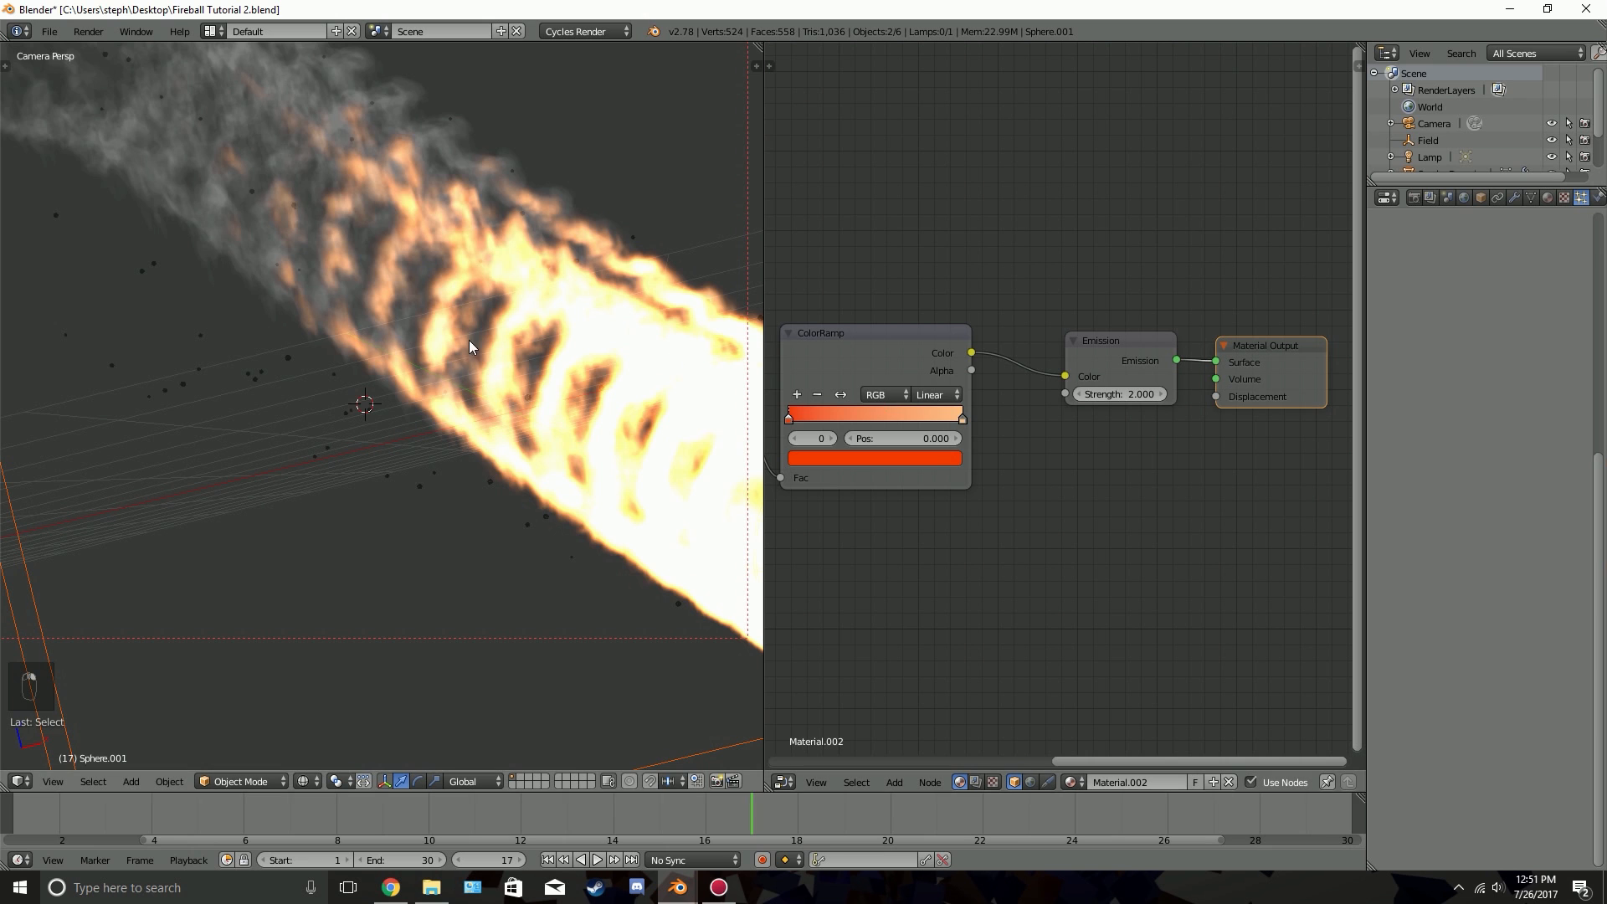
Hide the smoke domain and inspect the sparks on their own in rendered shading
scroll(462, 360, "down", 5)
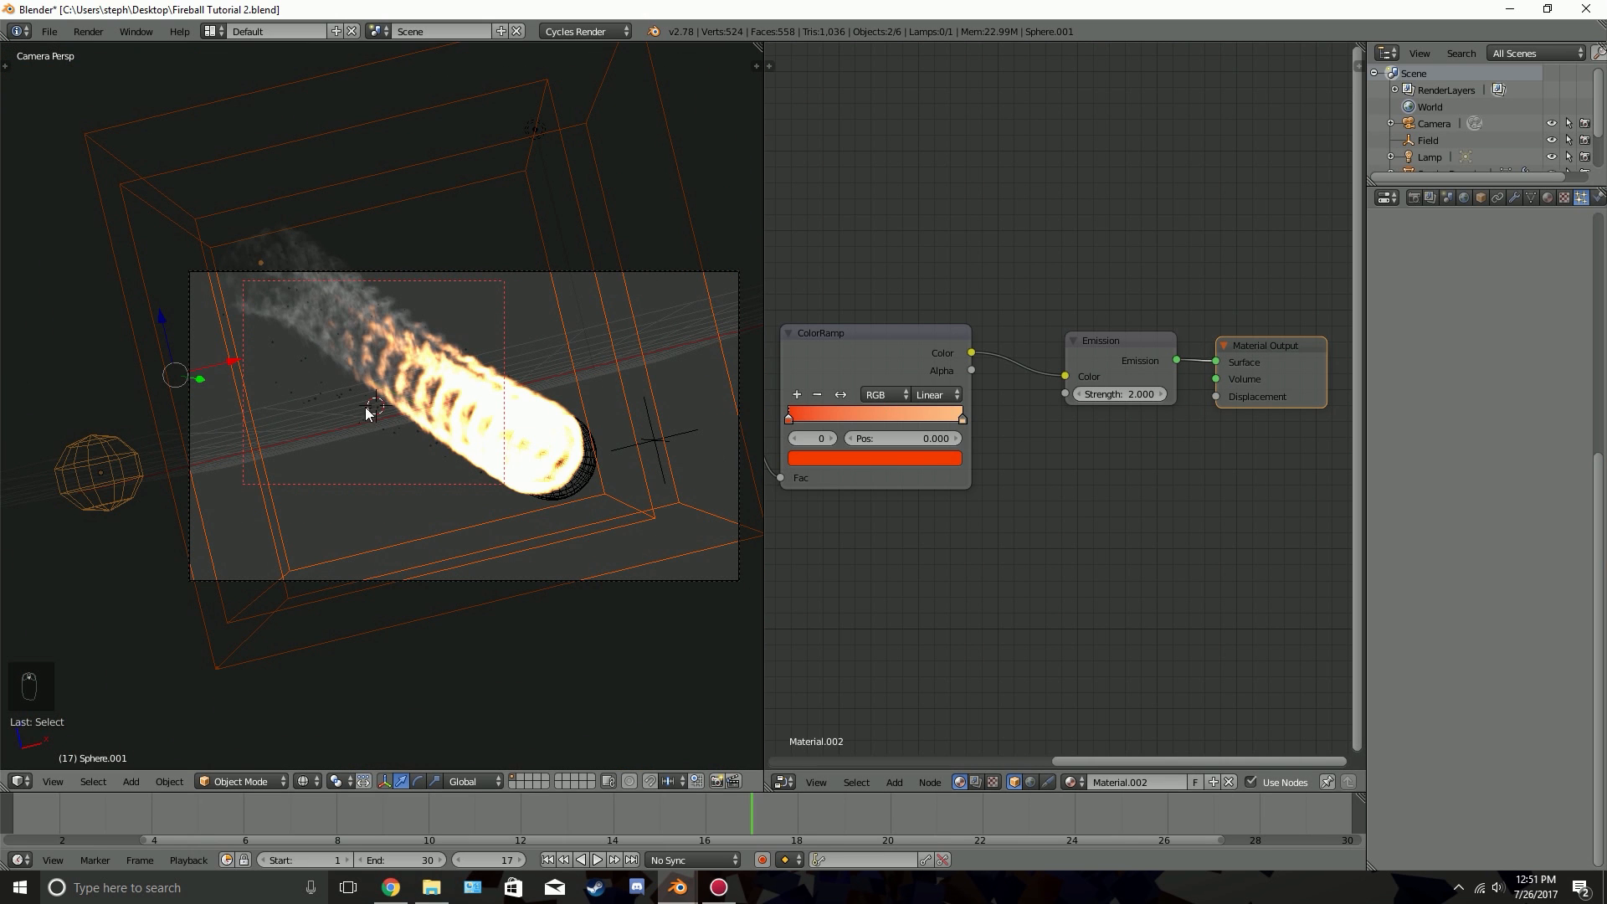
key("a")
right_click(139, 332)
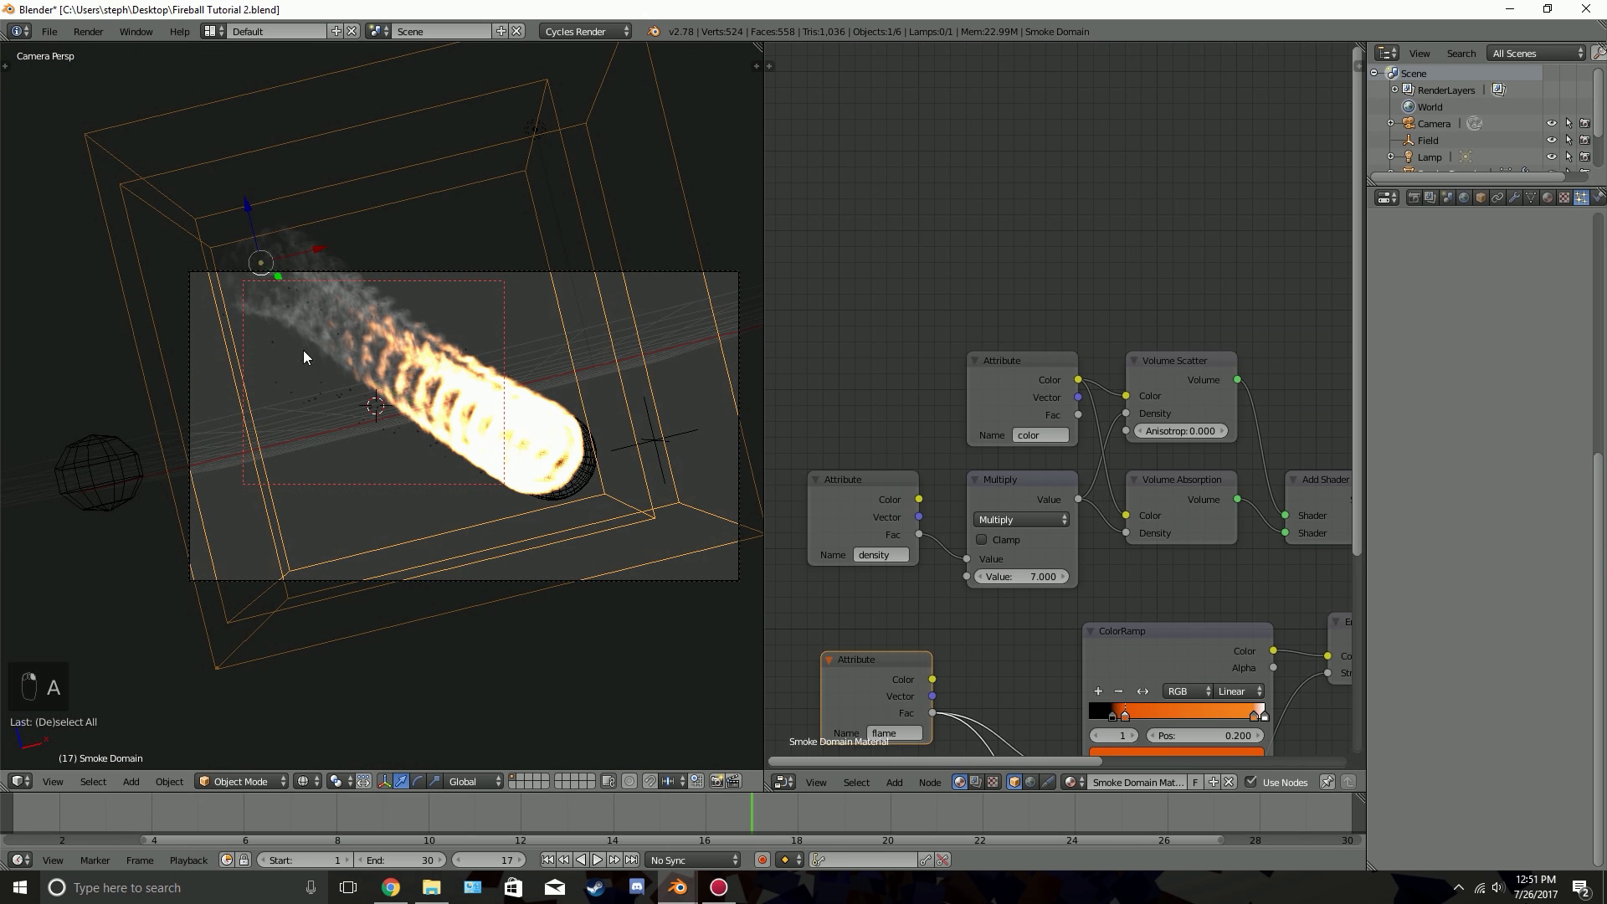
key("h")
scroll(419, 291, "up", 3)
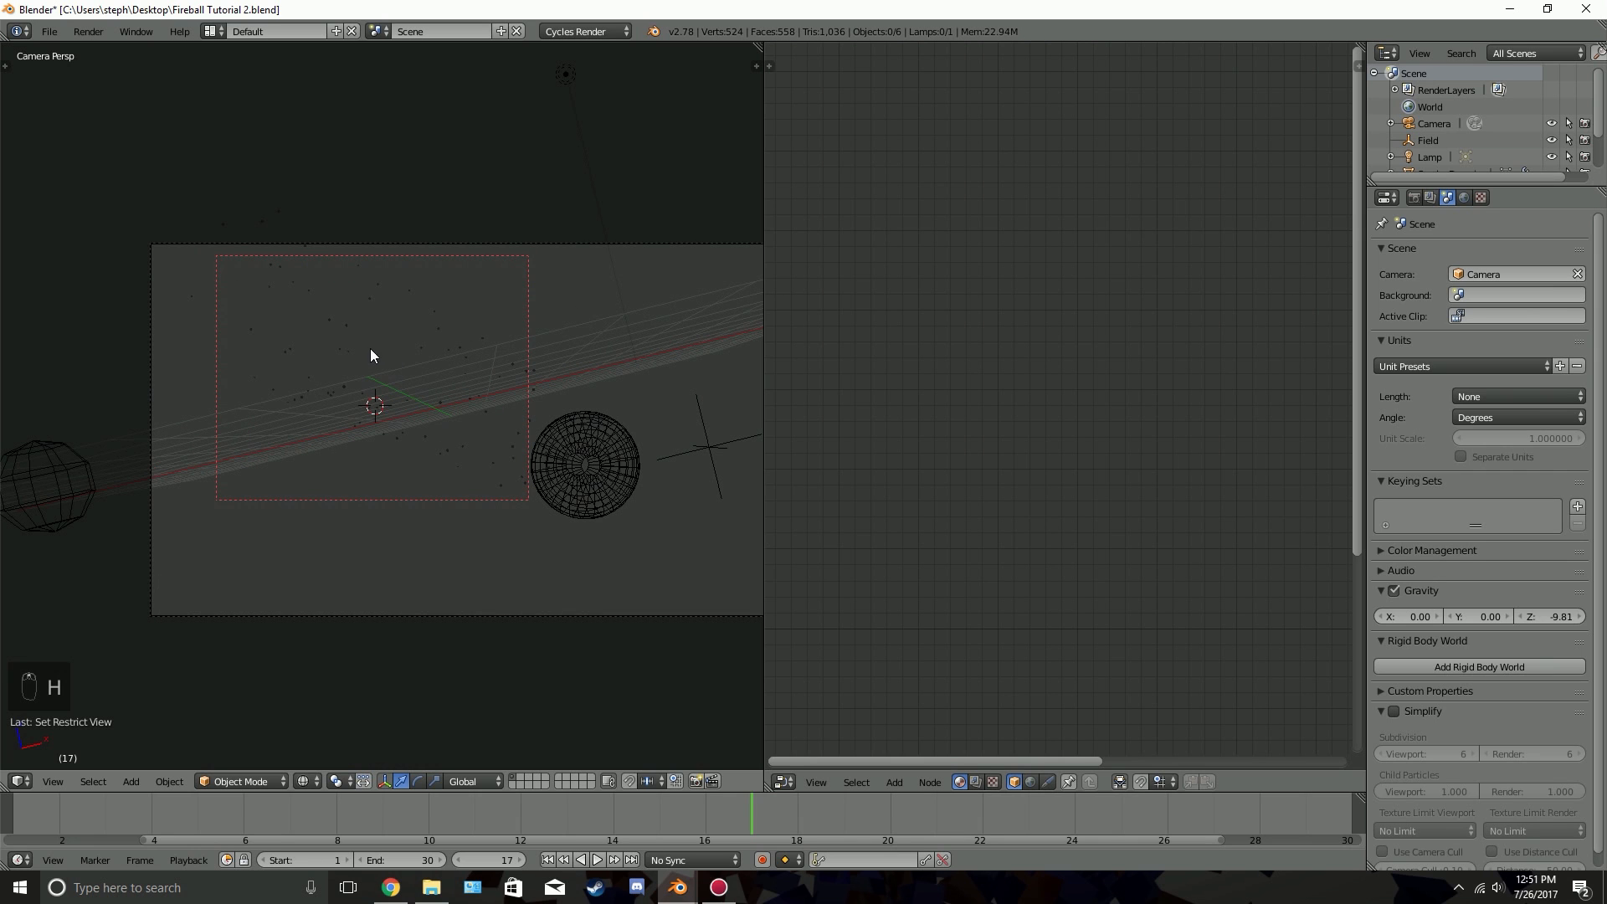
key("shift+z")
scroll(413, 459, "up", 3)
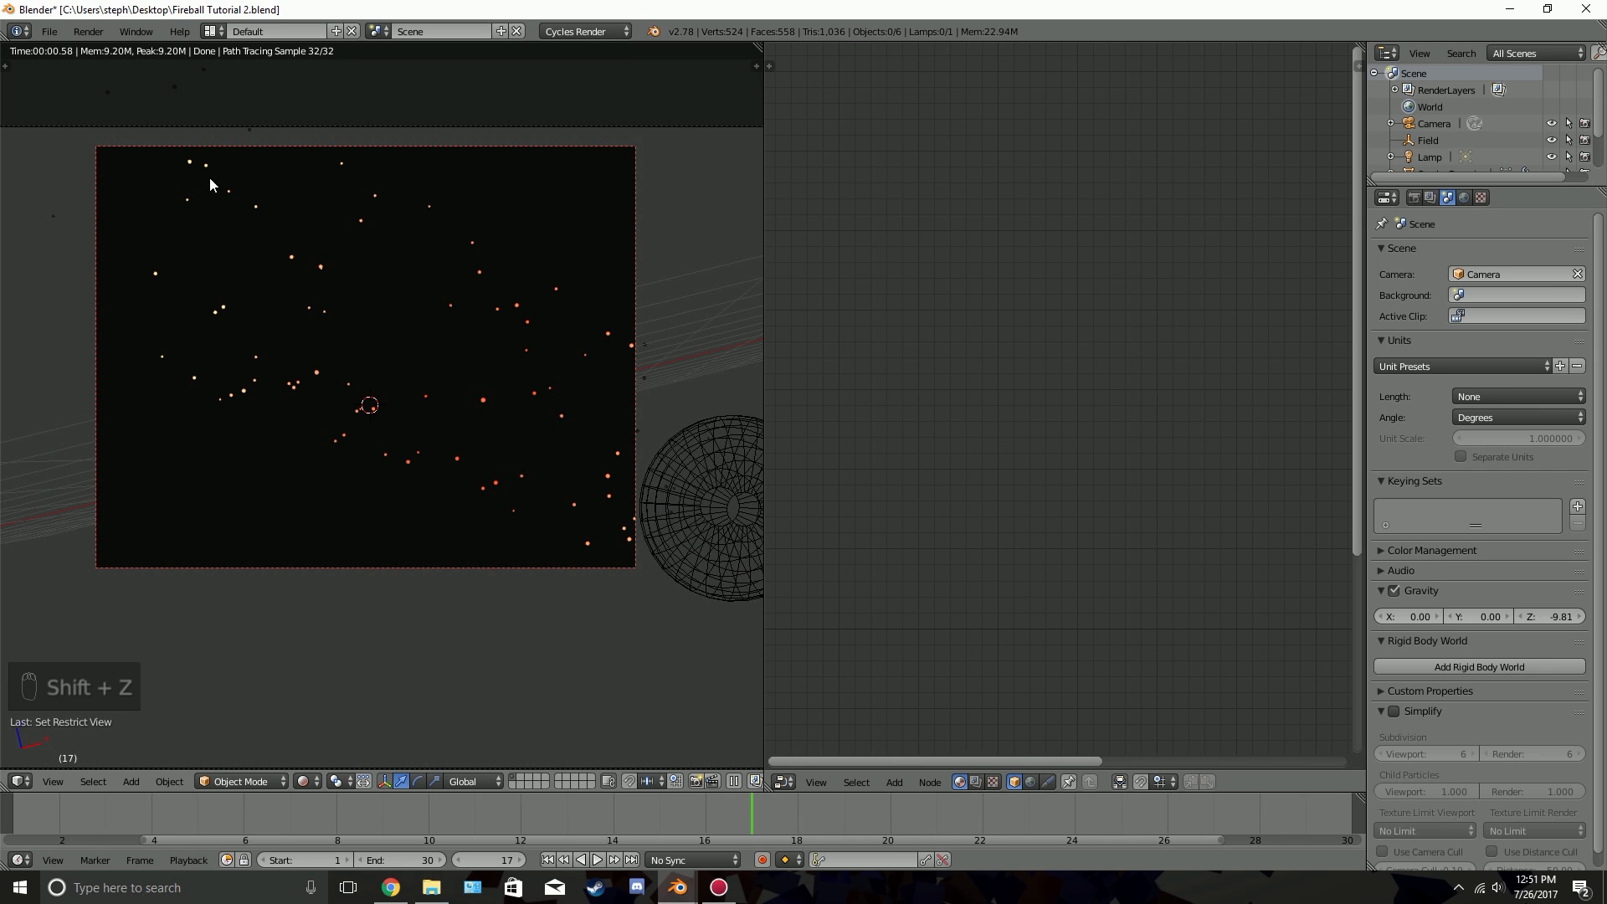
key("z")
key("z")
key("z")
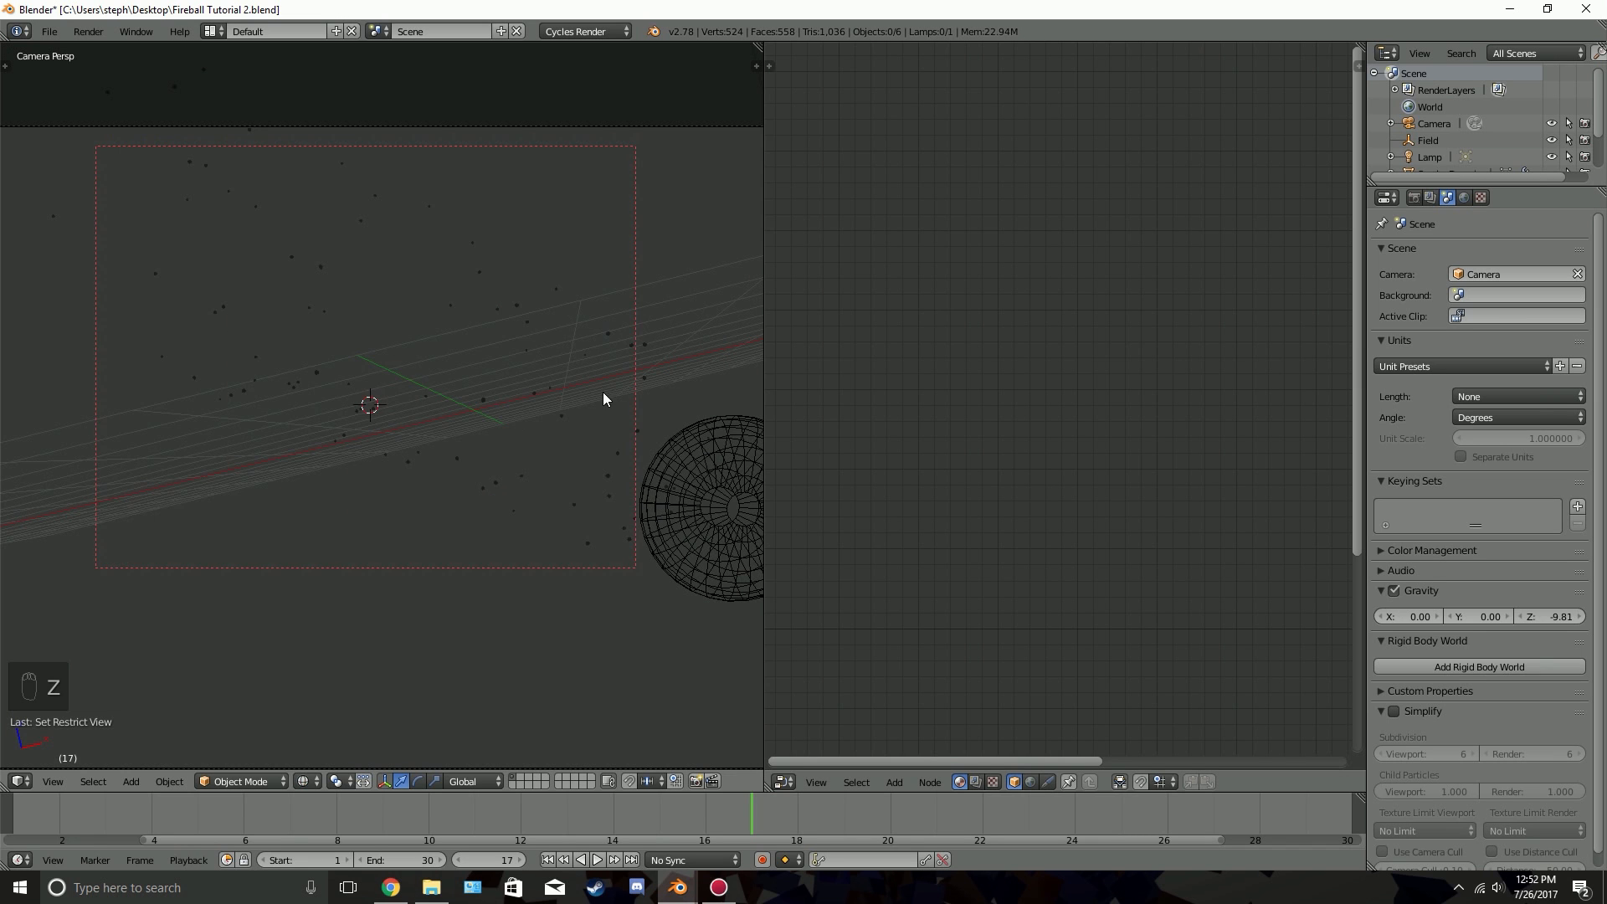
Reset the render border to cover the entire camera frame
scroll(553, 385, "down", 3)
key("shift+b")
left_click_drag(205, 302, 350, 370)
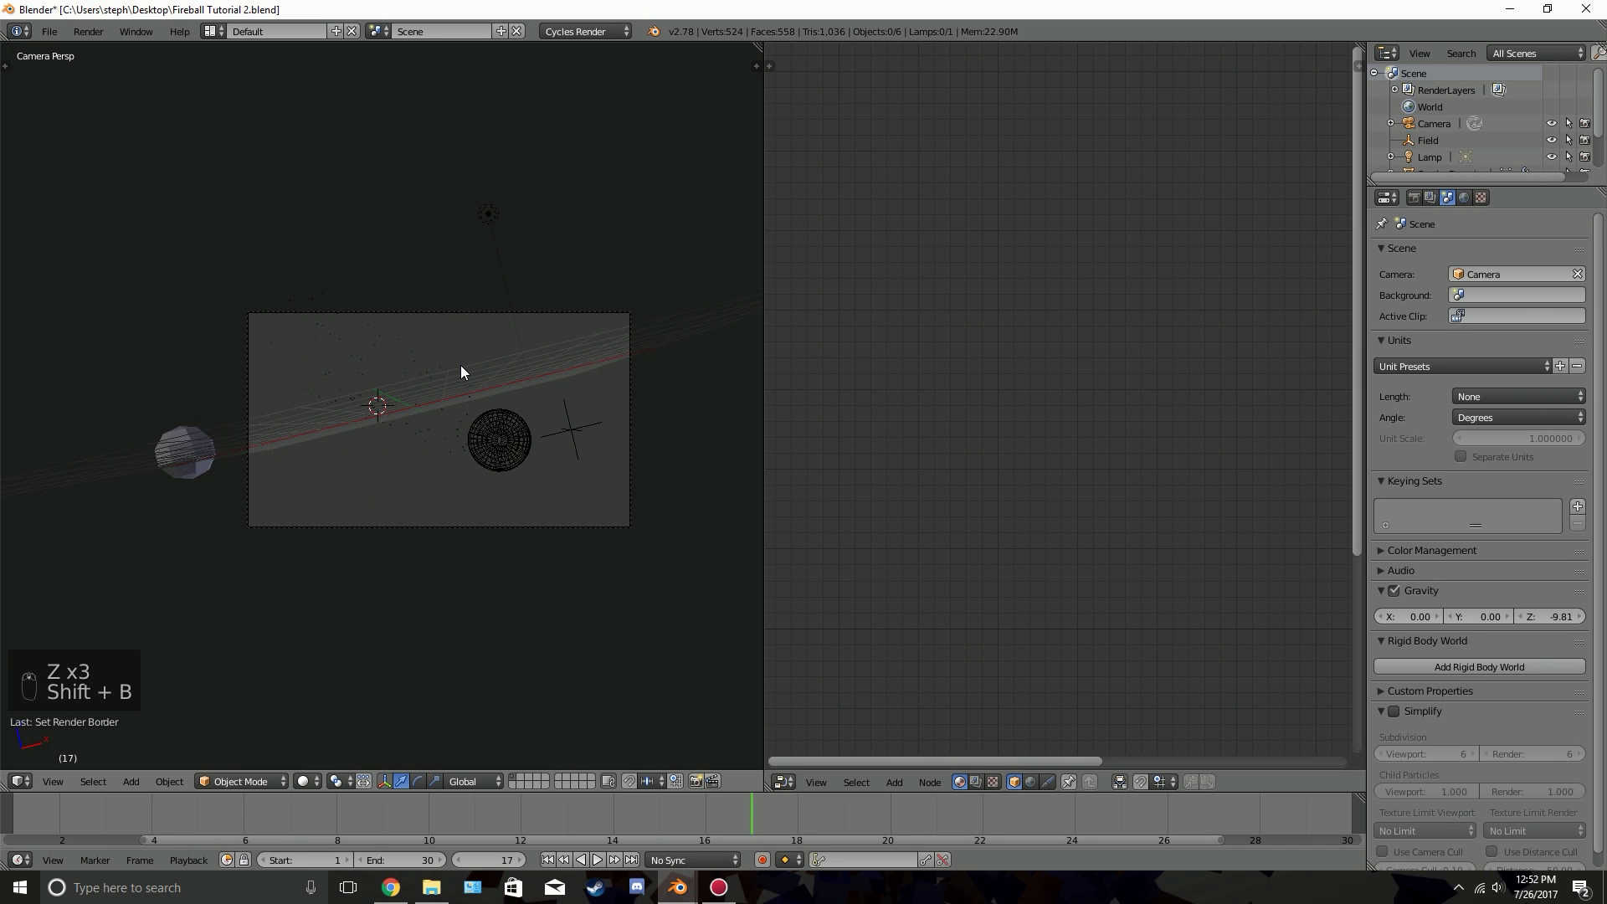
key("space")
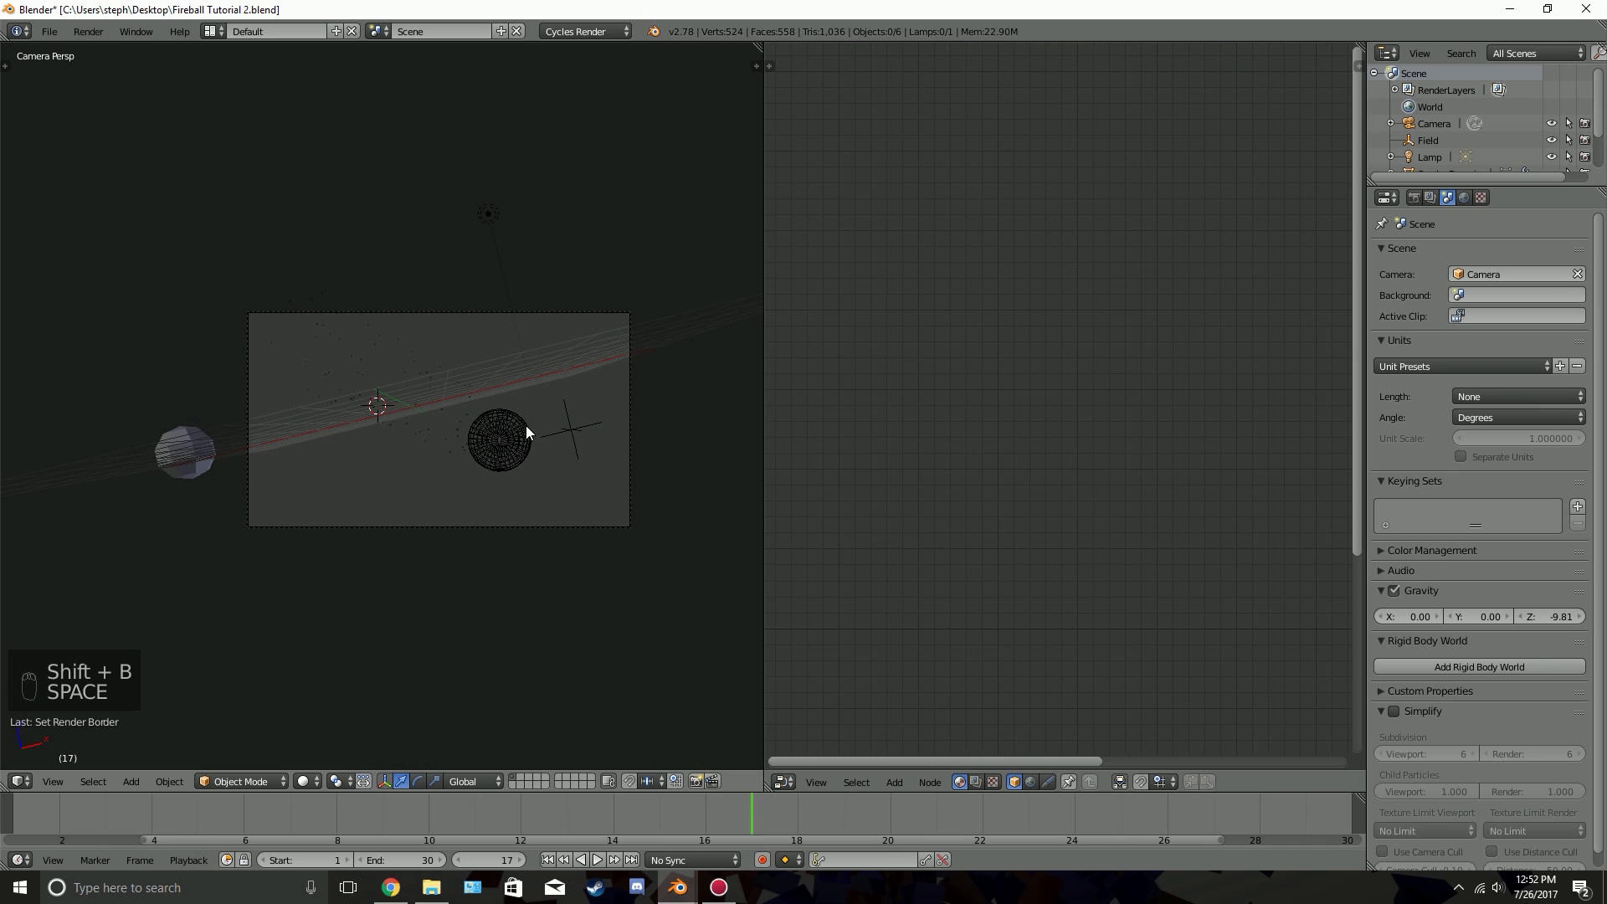
Unhide the smoke domain and deselect all objects
key("alt+h")
scroll(514, 427, "up", 1)
key("a")
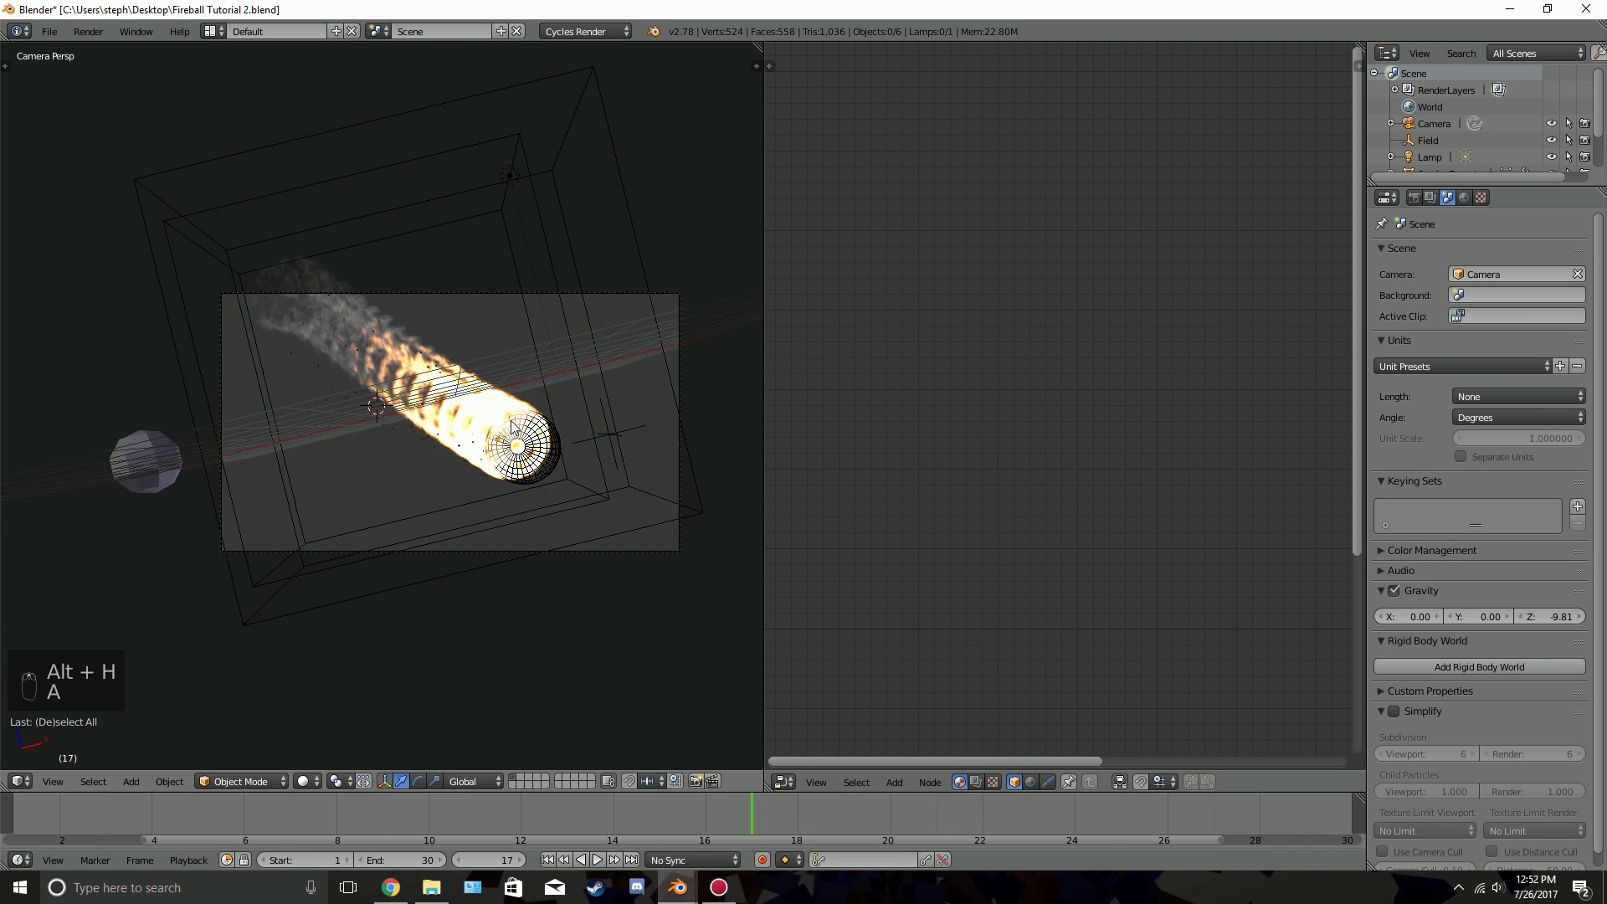
scroll(514, 427, "up", 2)
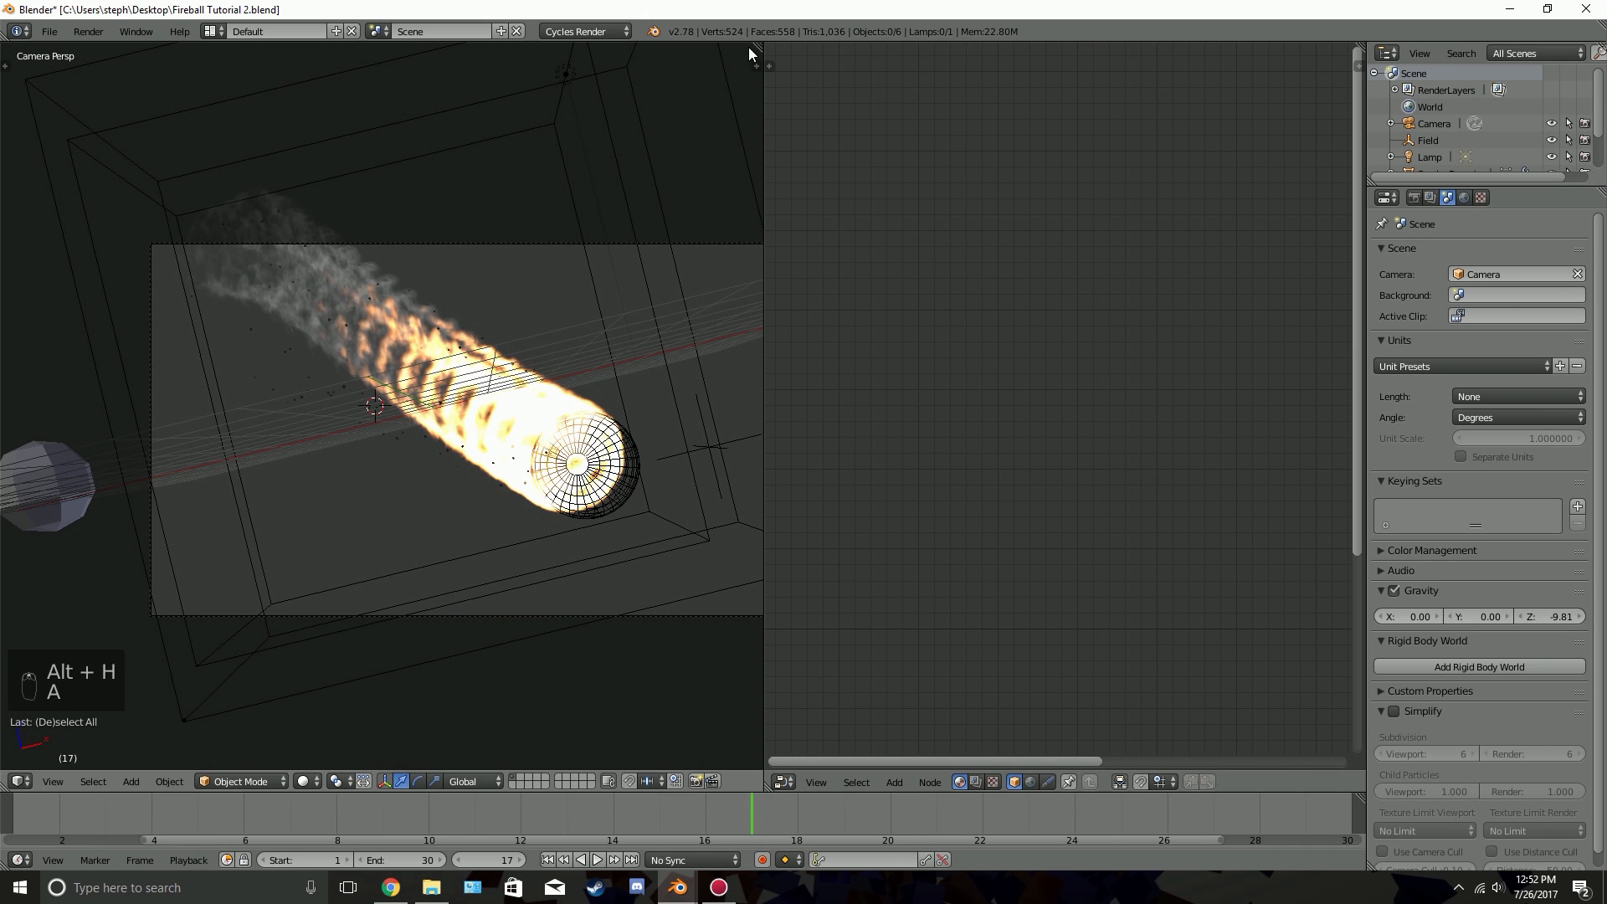
Join the node editor area into the 3D viewport and preview the whole meteor in rendered shading
left_click_drag(748, 47, 971, 58)
key("shift+z")
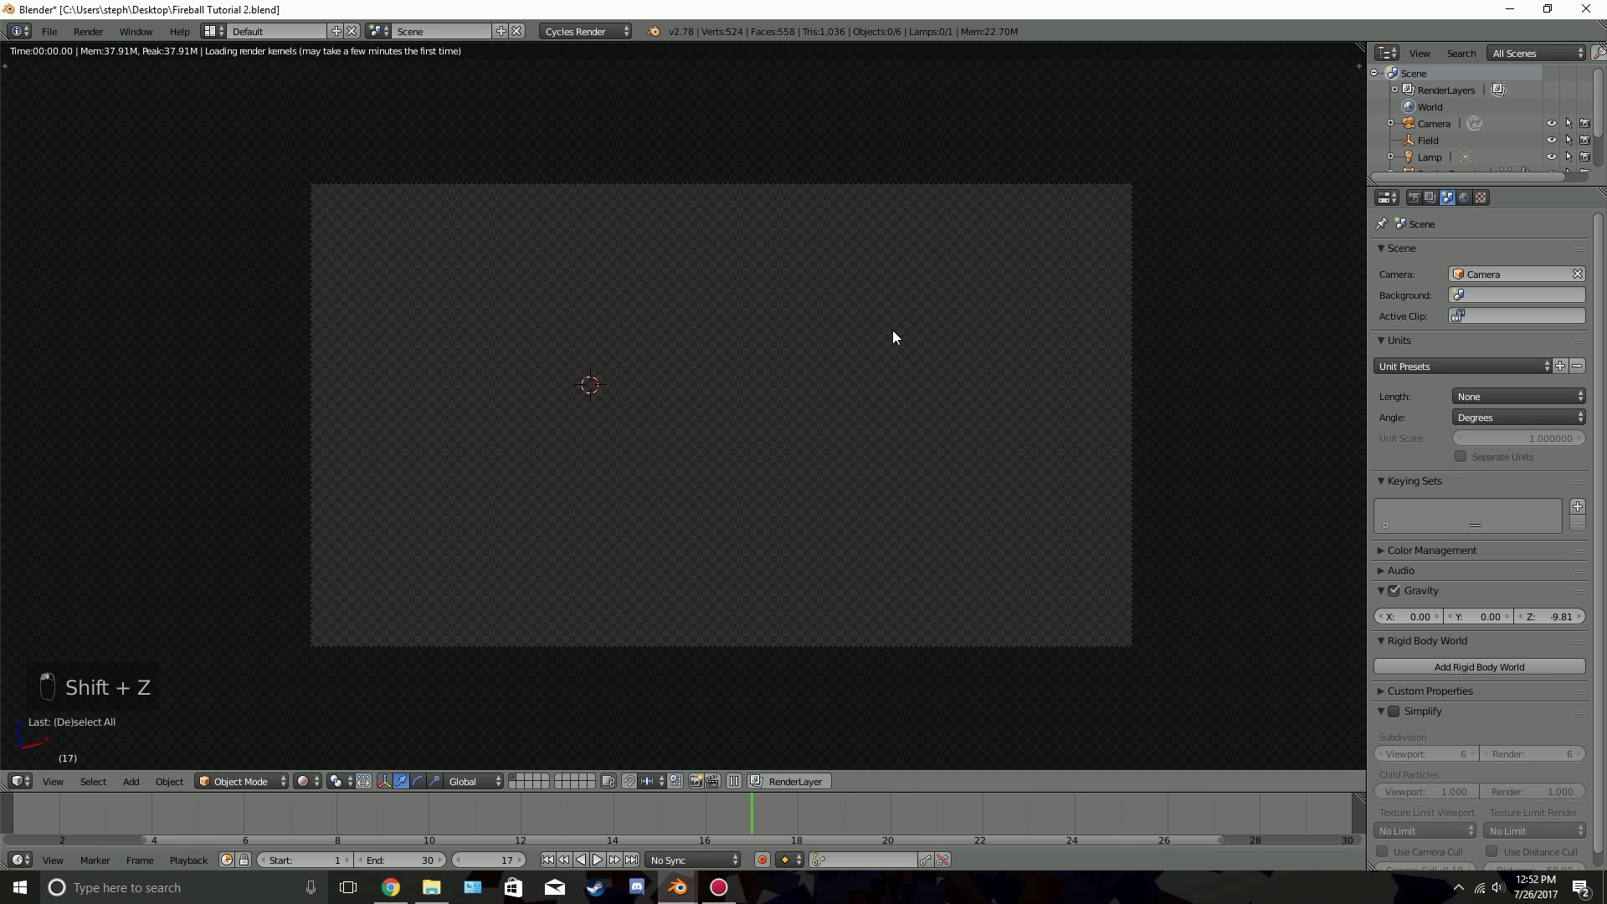
scroll(893, 336, "up", 1)
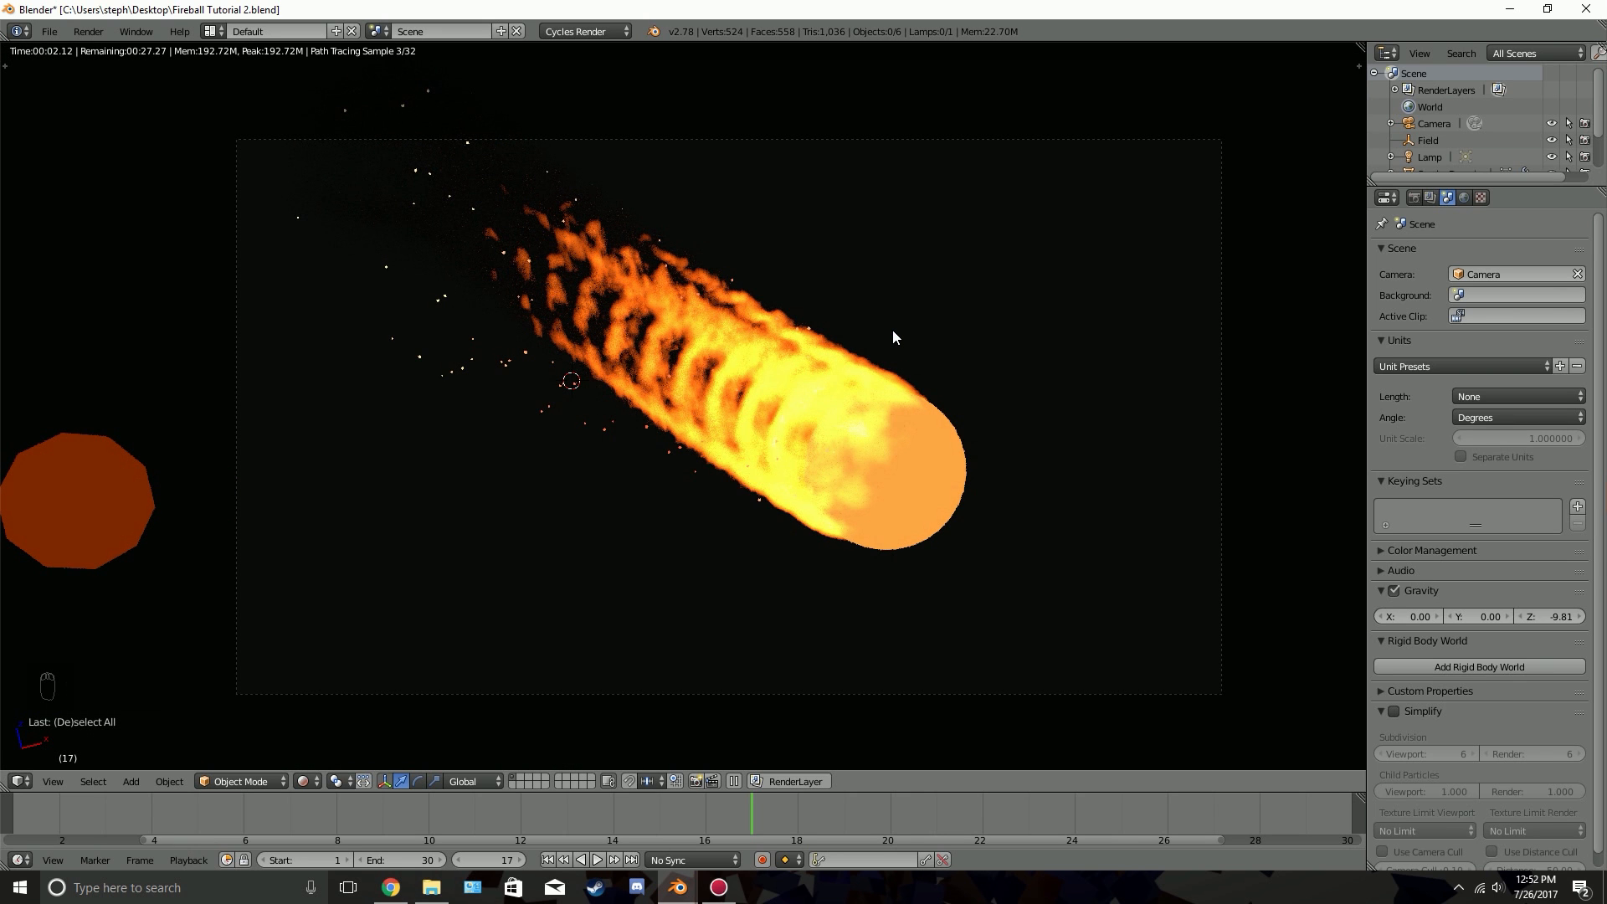
key("z")
key("z")
key("z")
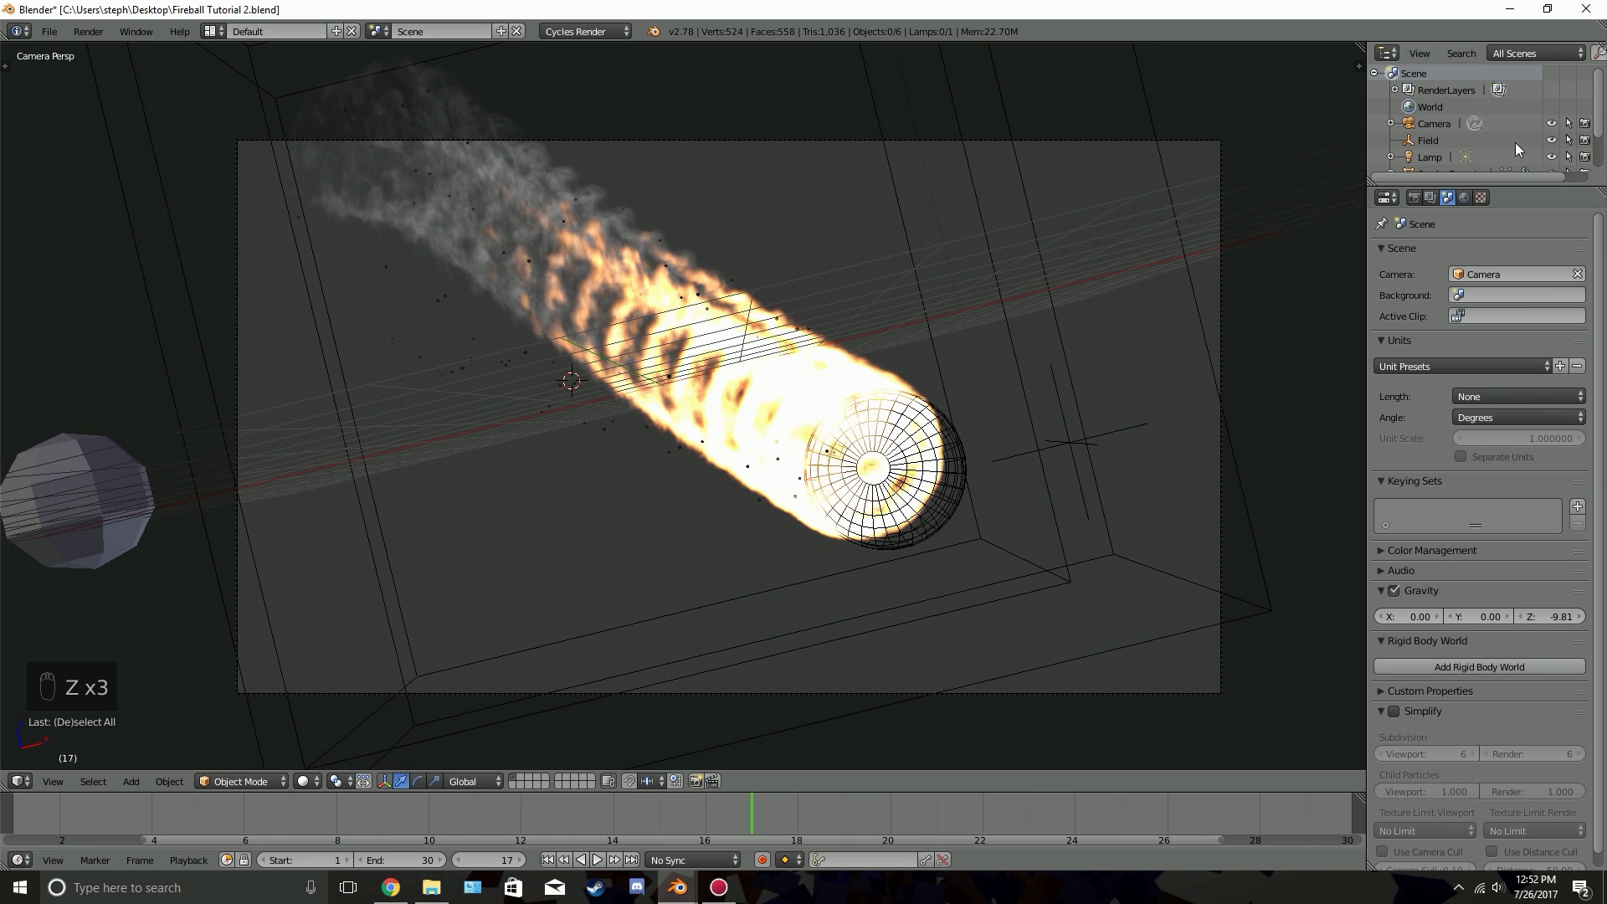
Enable Motion Blur in the render settings and collapse its options
left_click(1415, 198)
scroll(1437, 623, "down", 2)
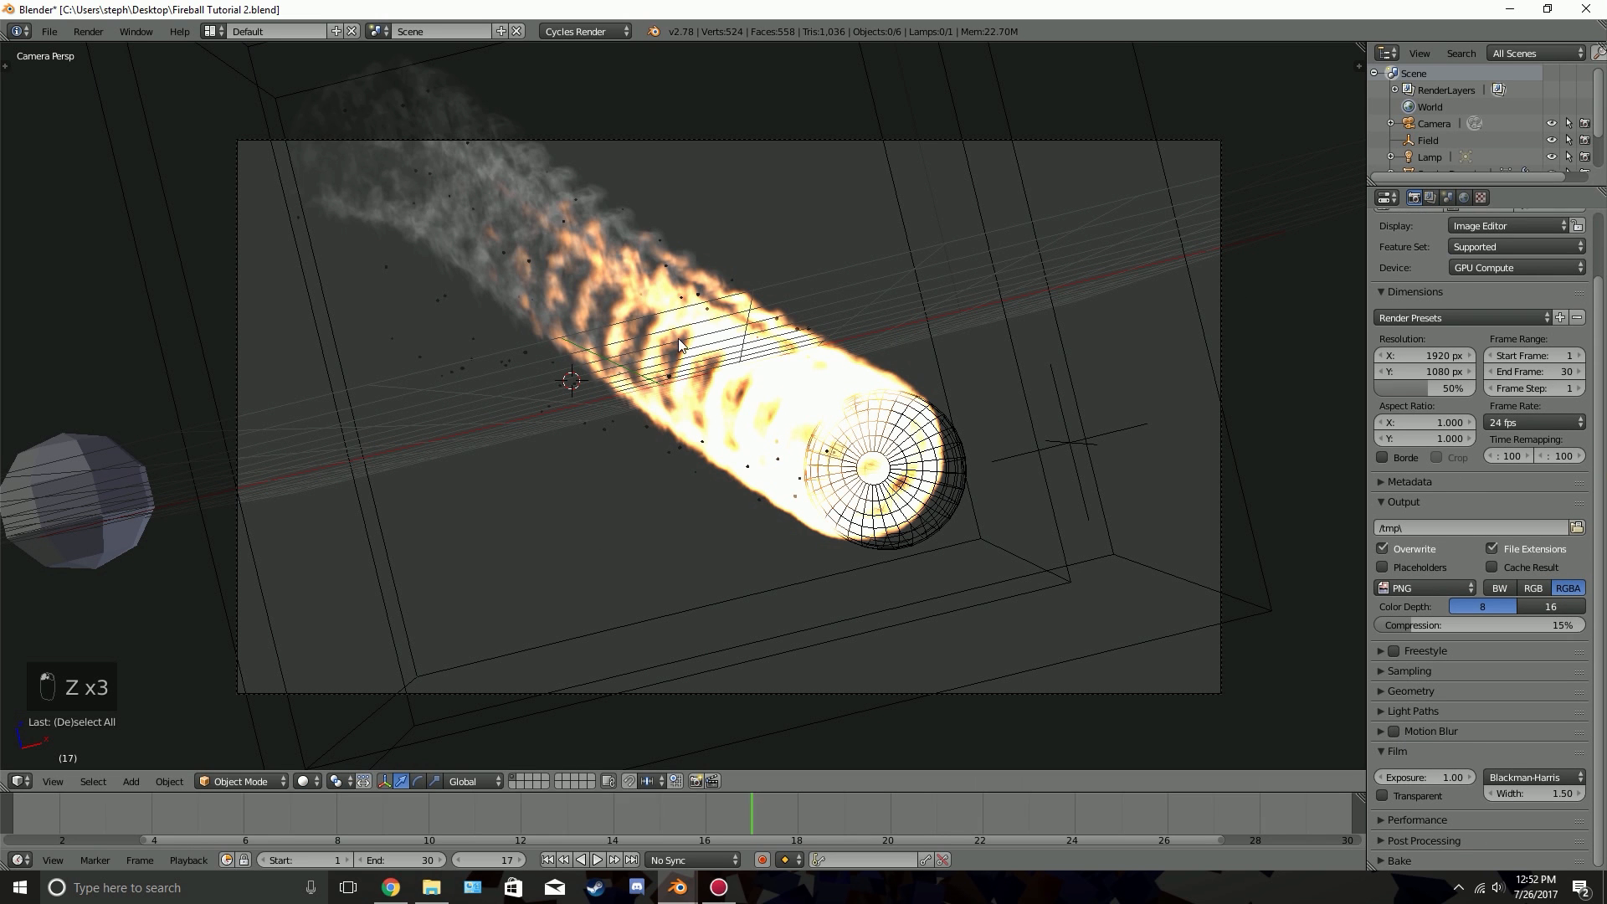
left_click(1455, 729)
scroll(1477, 747, "down", 3)
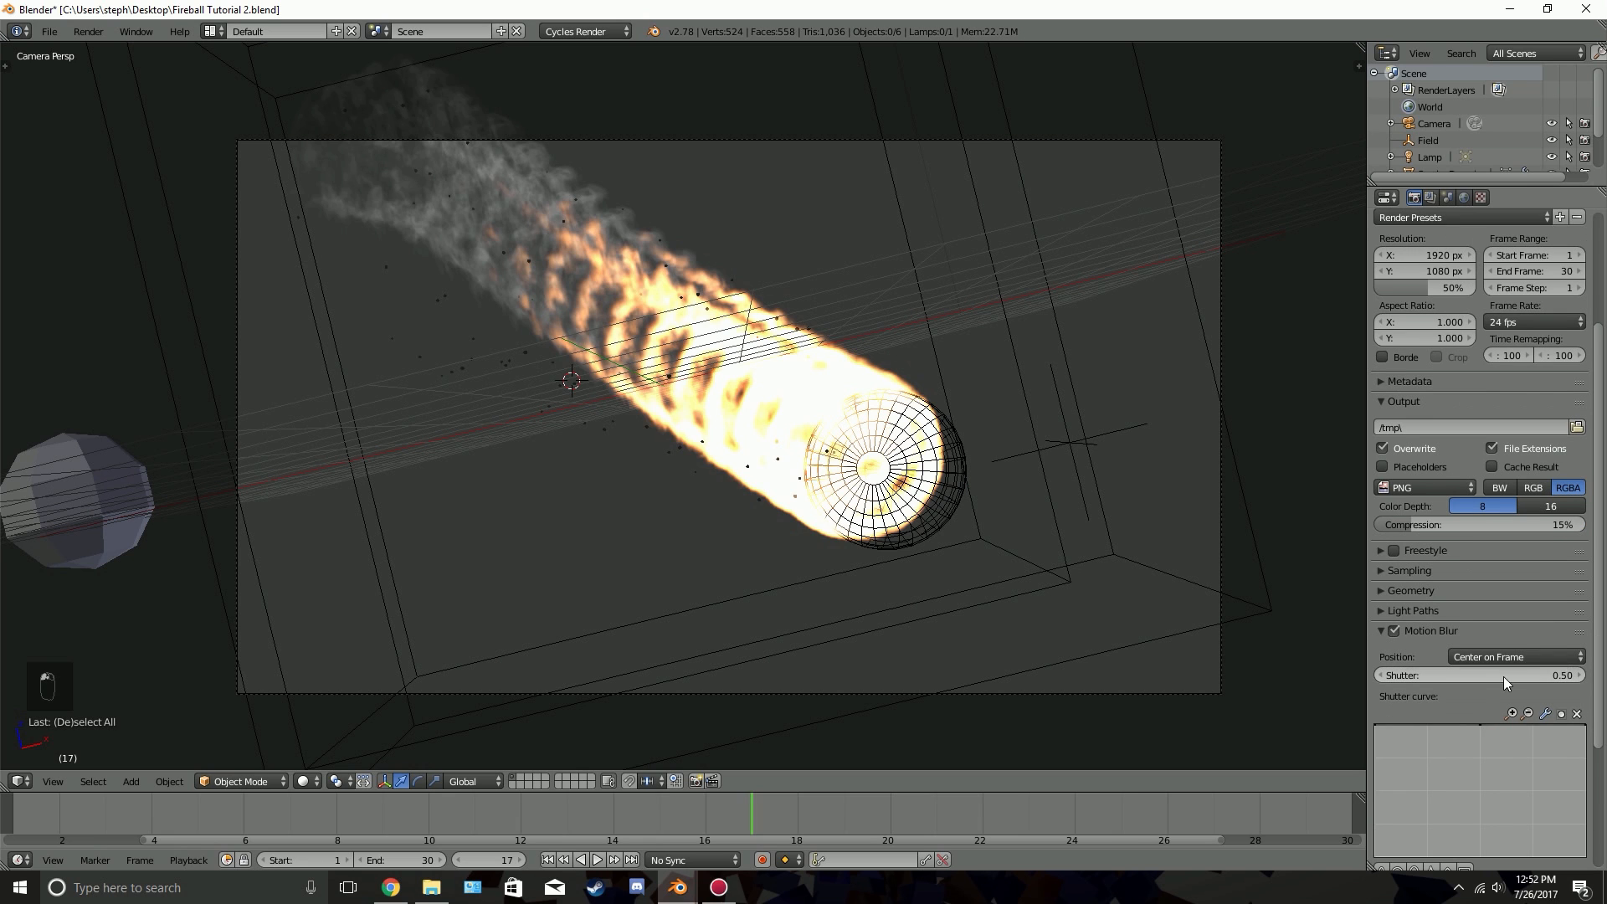
left_click(1443, 631)
scroll(1433, 415, "up", 5)
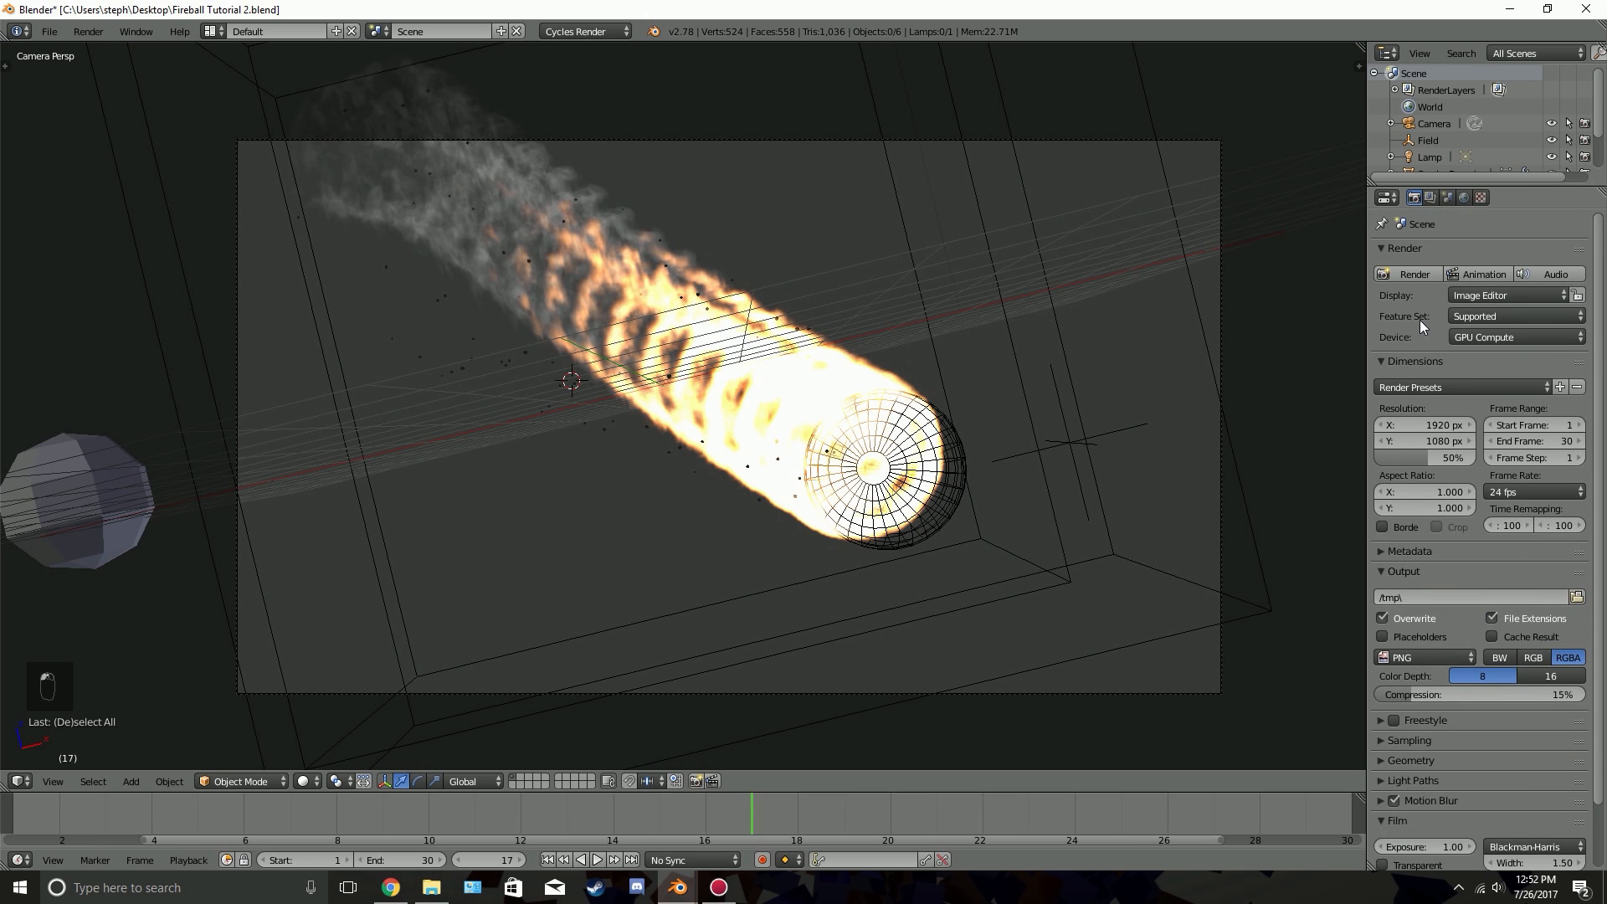
Save the project and render the current frame as a still image
key("ctrl+s")
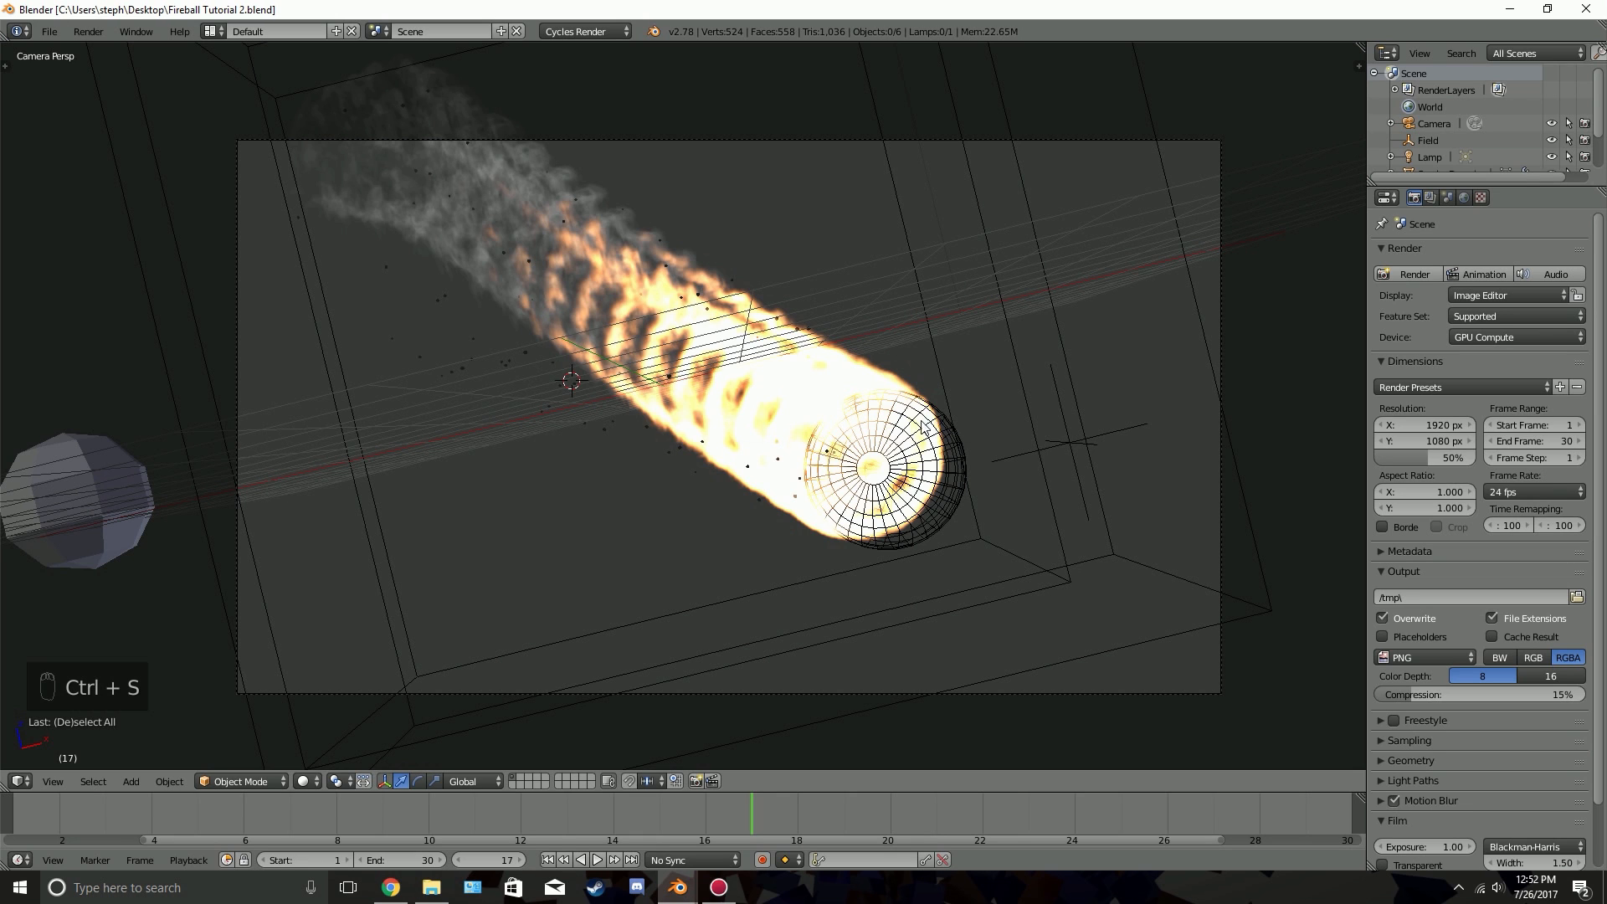
left_click(1391, 269)
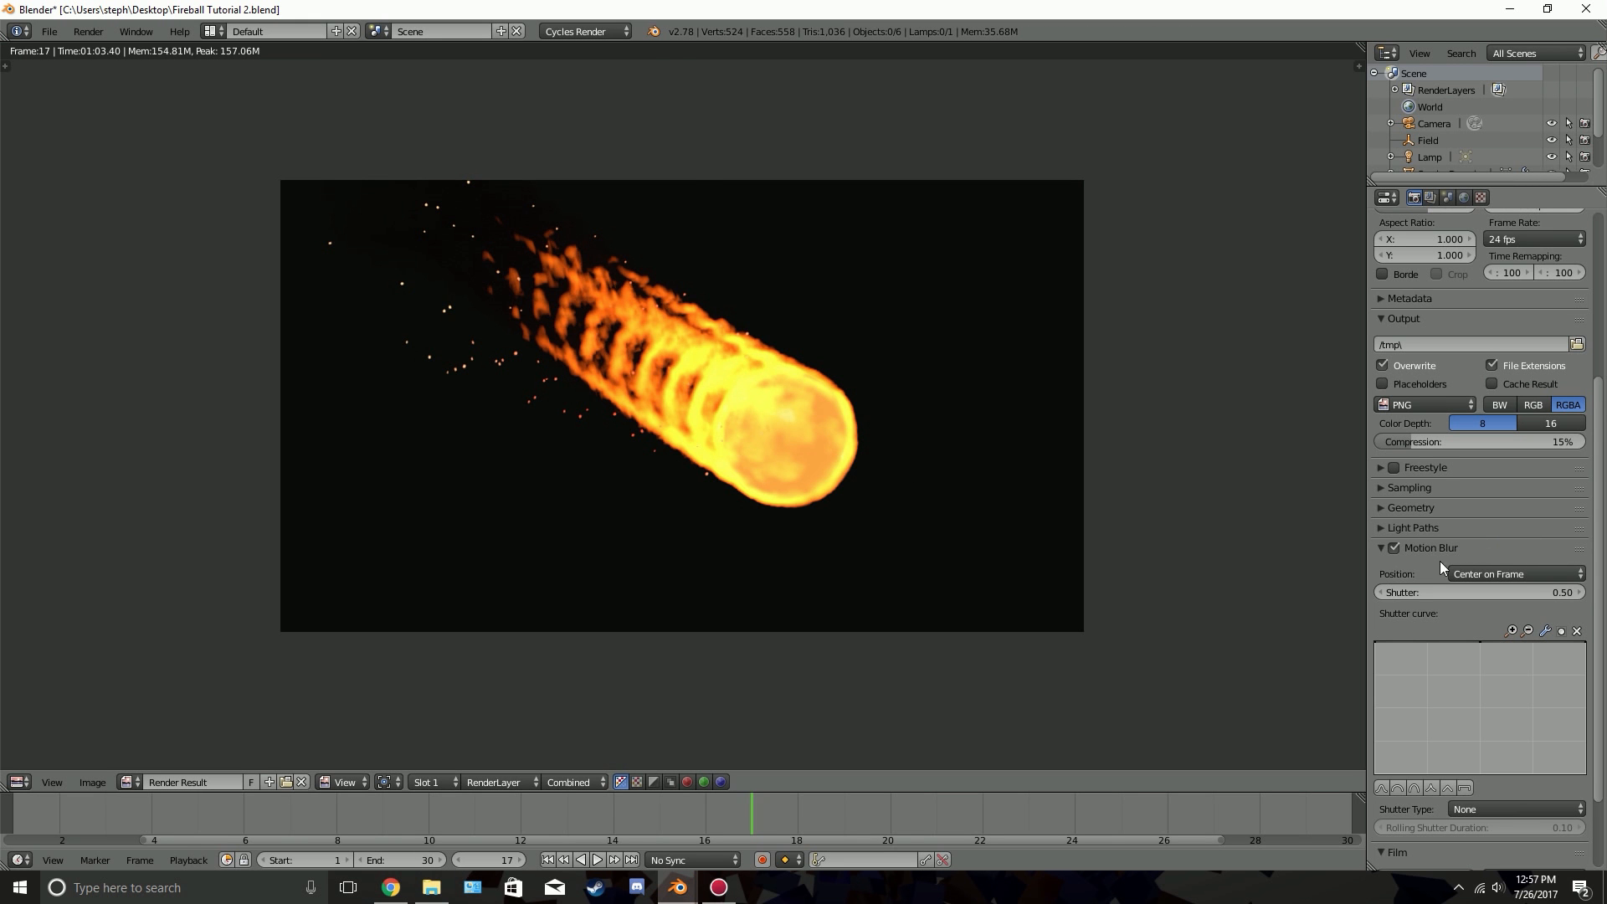
scroll(1427, 514, "up", 4)
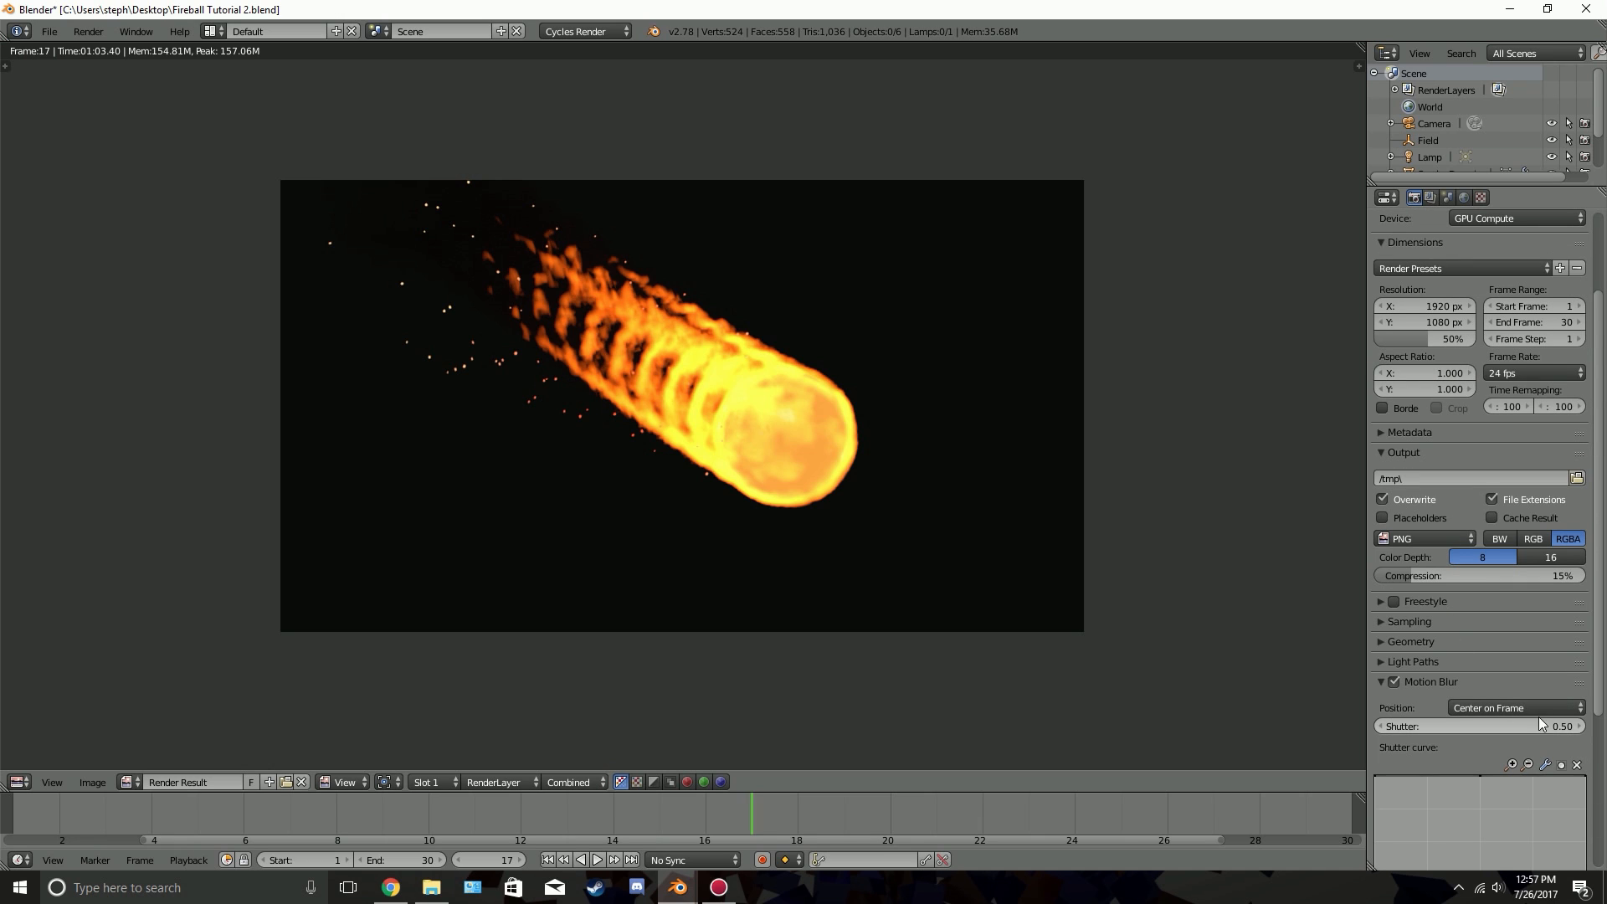
left_click(1434, 683)
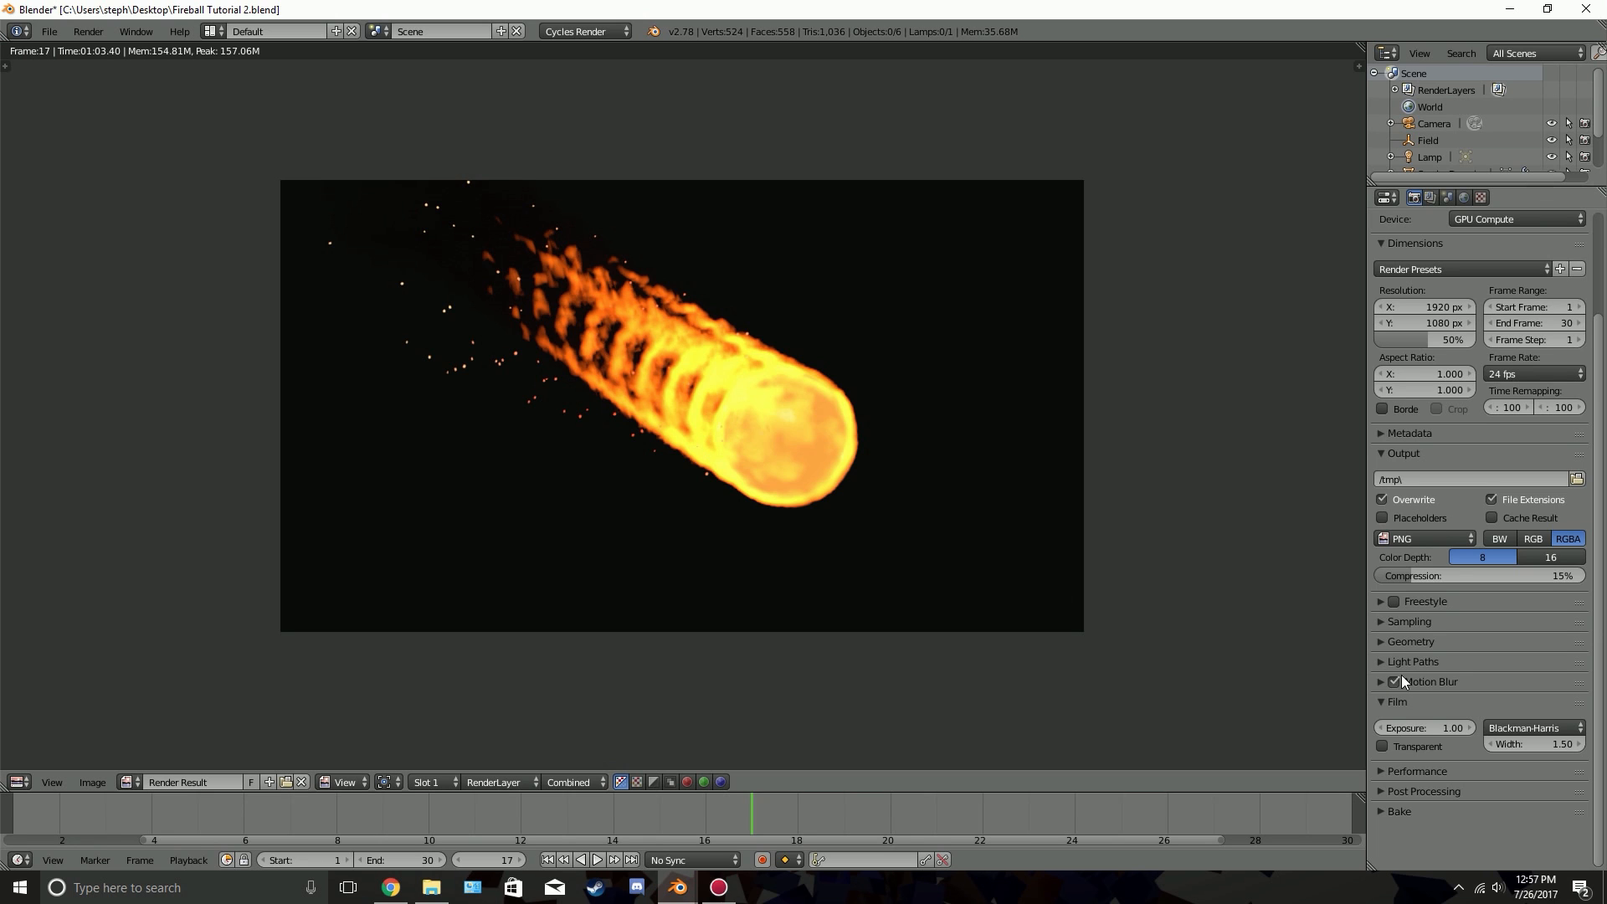
left_click(1431, 683)
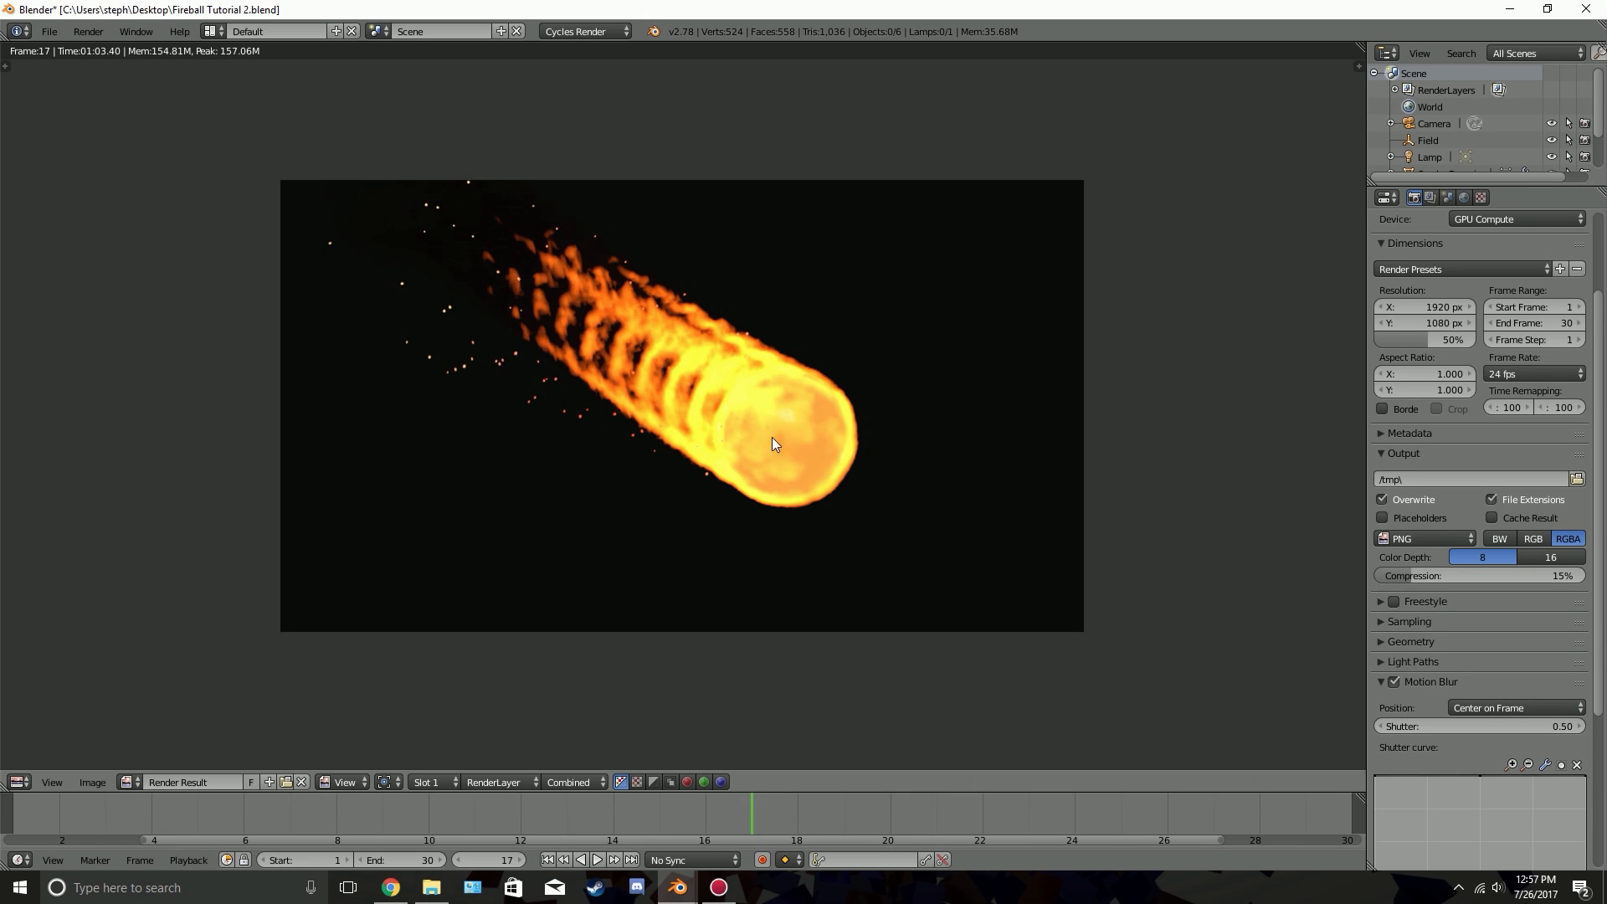
left_click(1429, 679)
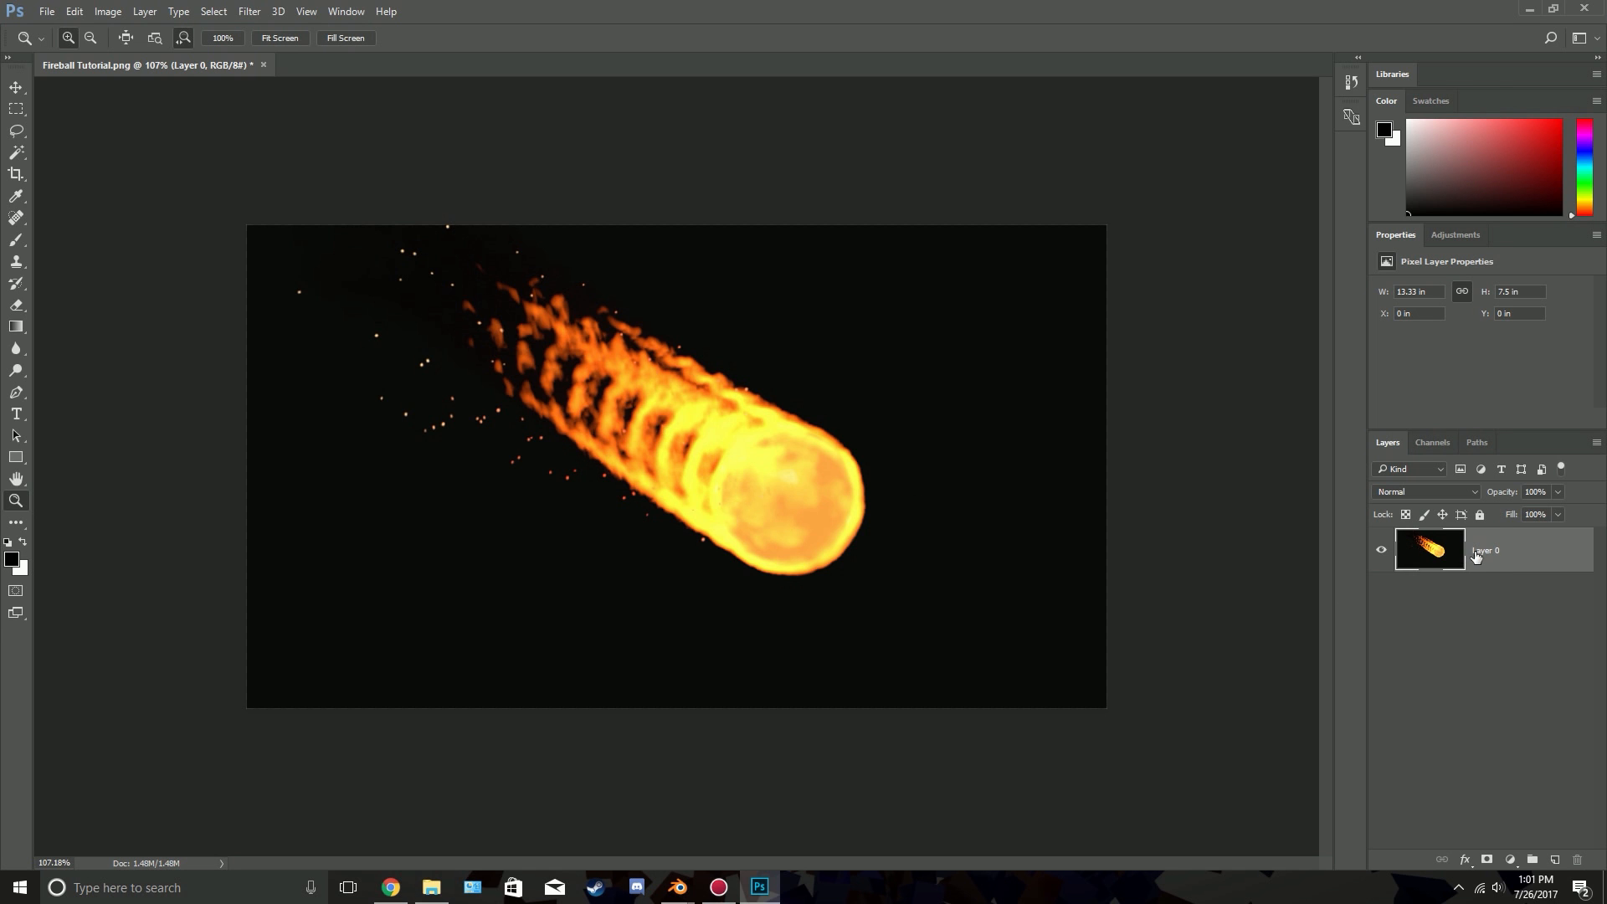
In Photoshop, convert Layer 0 to a smart object and apply a Motion Blur filter with angle -41° and distance 8 pixels
right_click(1500, 554)
left_click(1380, 310)
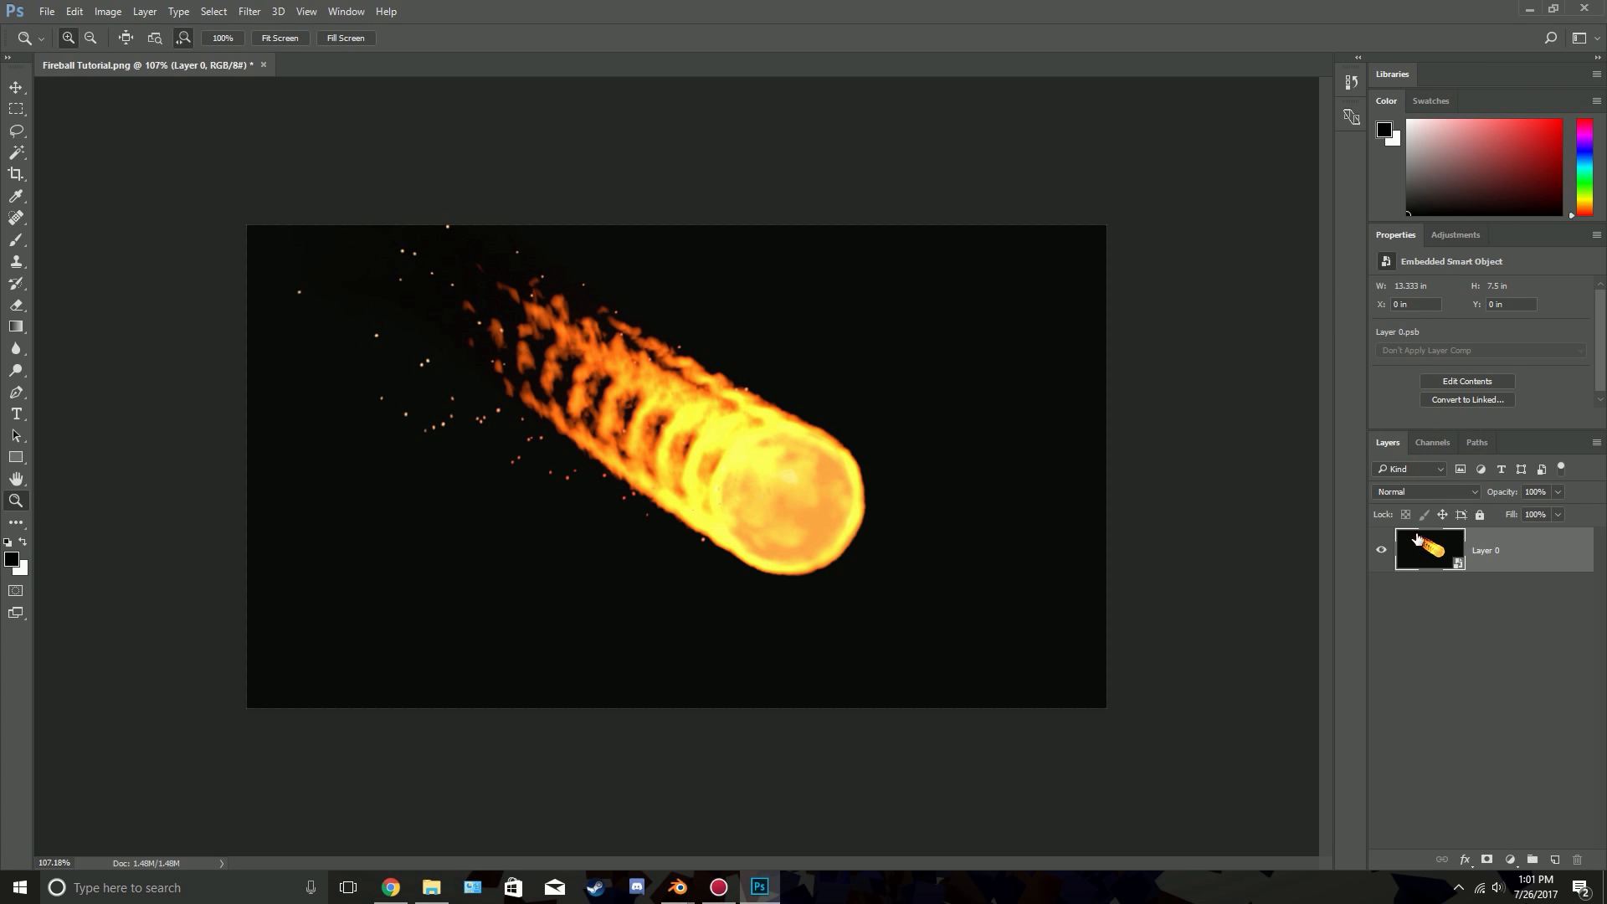
left_click(251, 12)
mouse_move(308, 199)
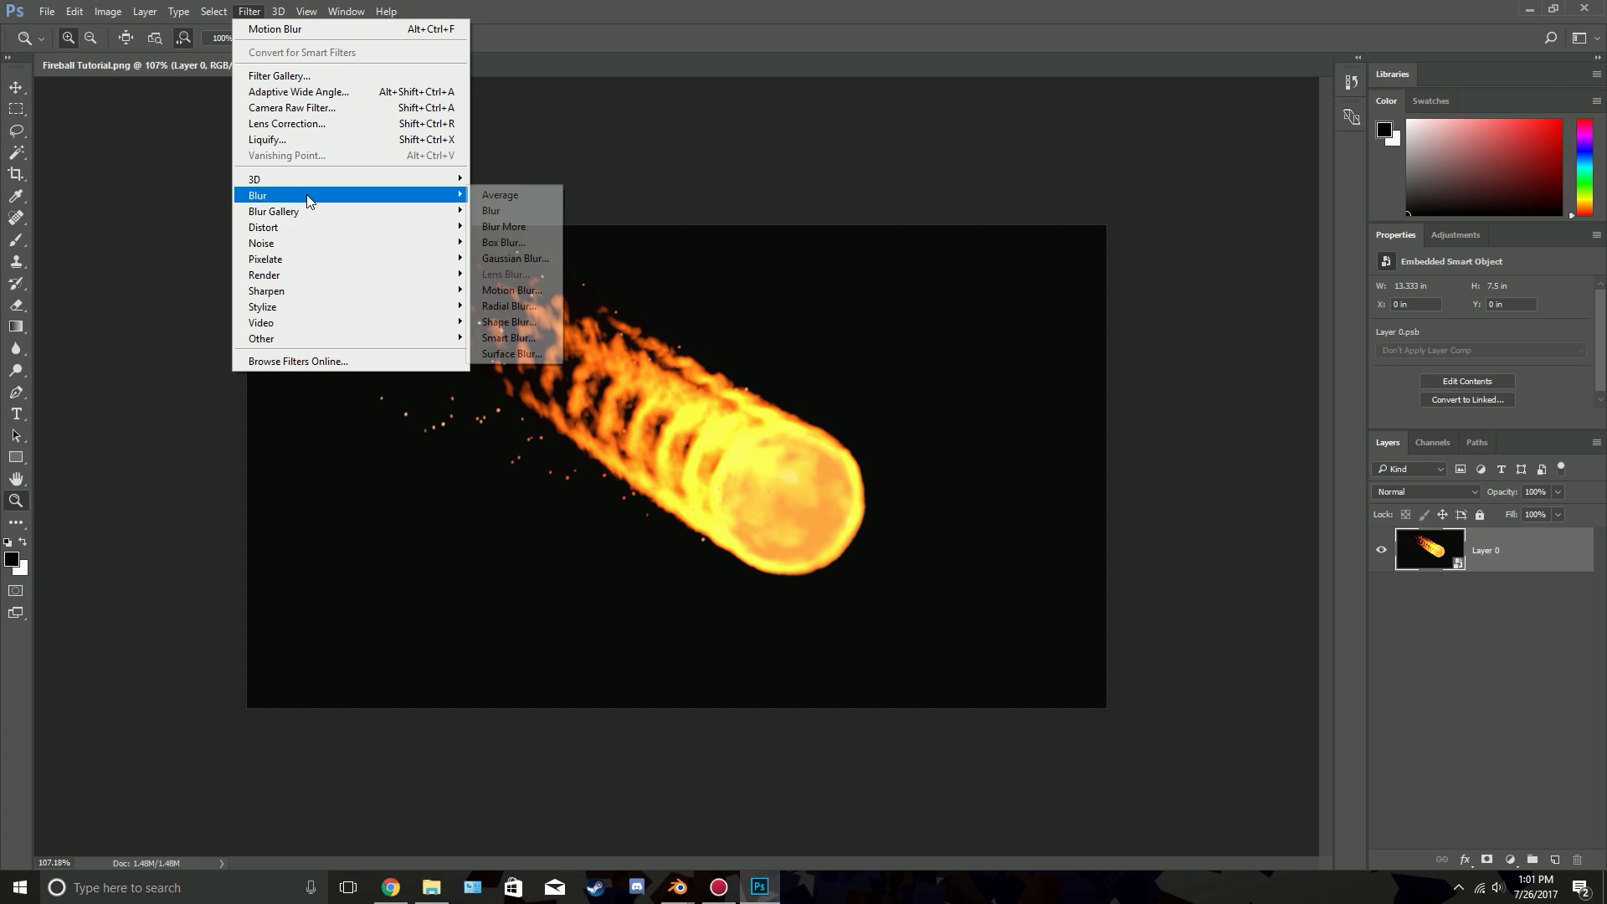
left_click(539, 290)
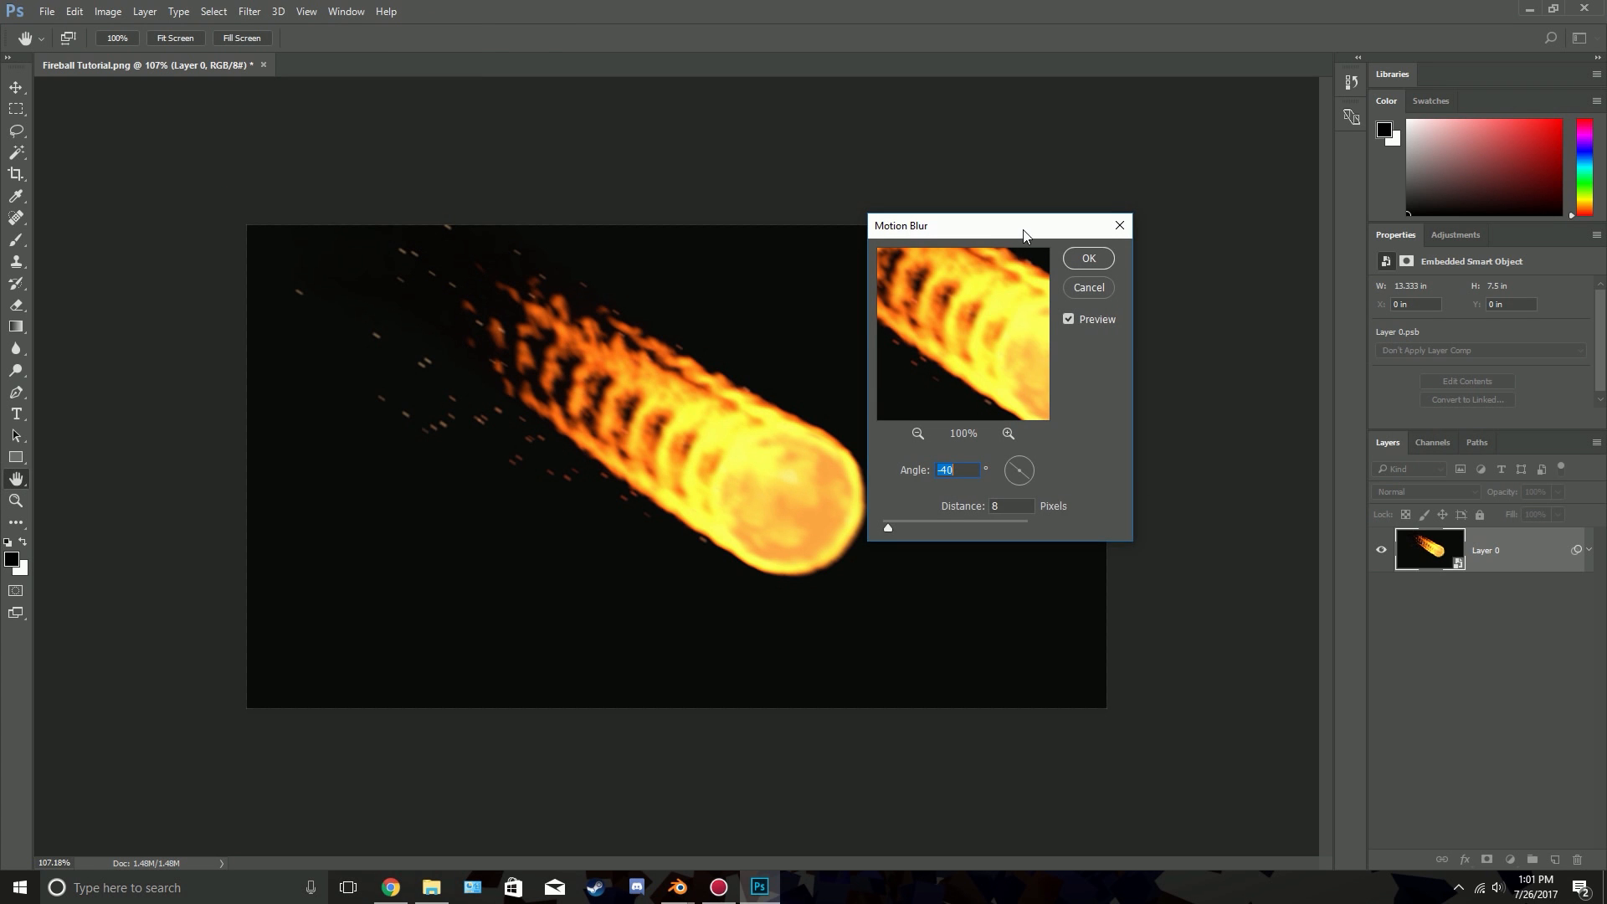
left_click_drag(1024, 233, 1090, 232)
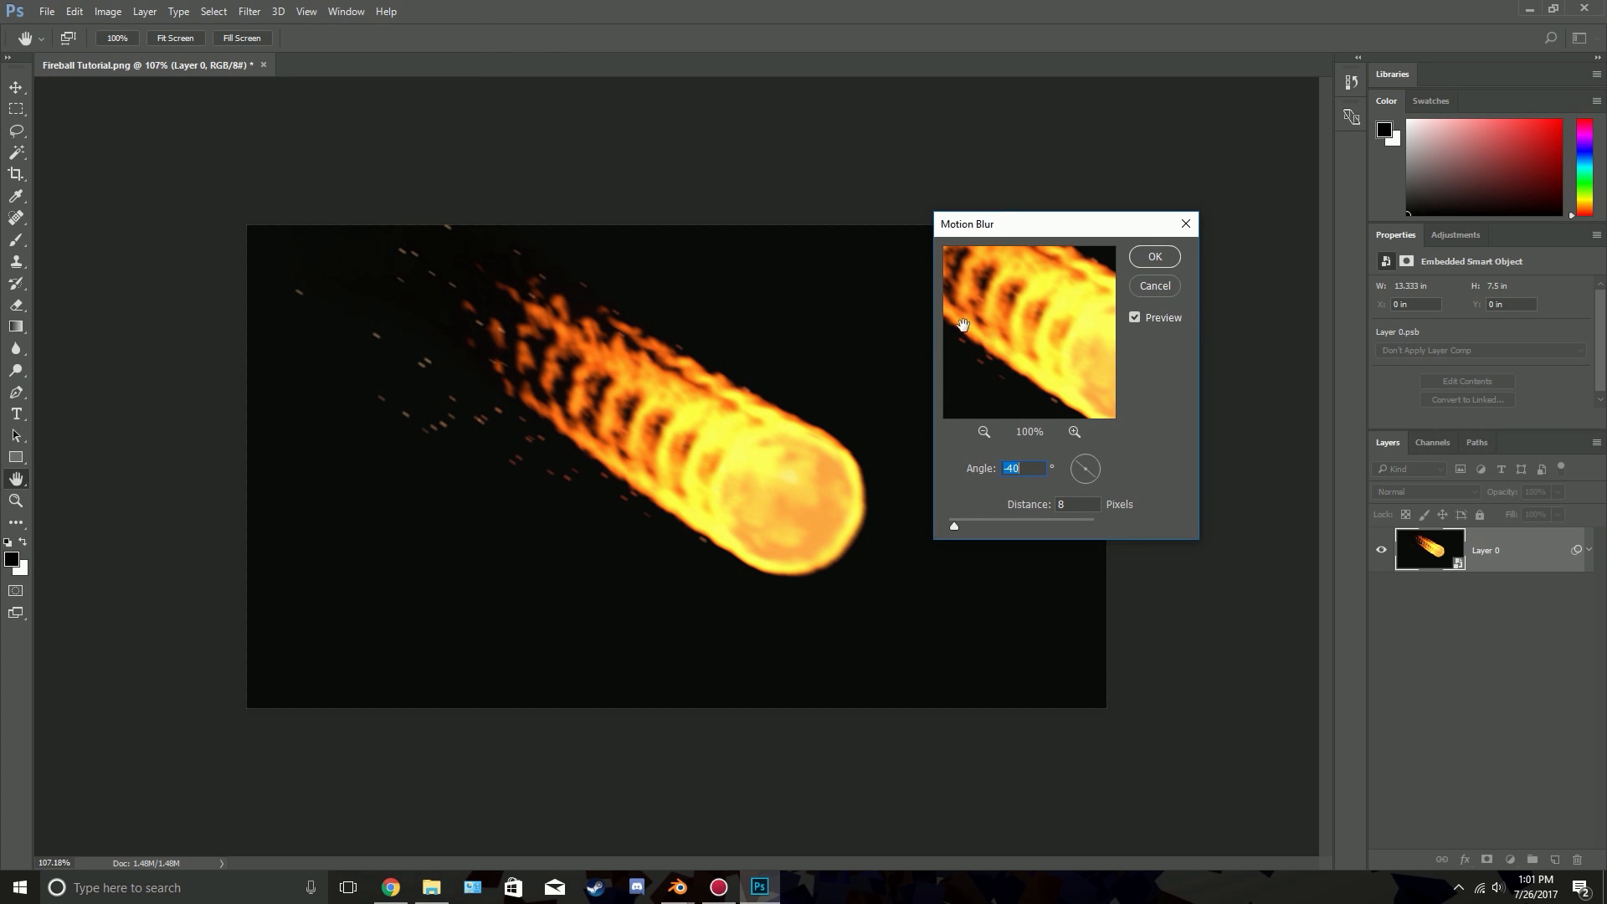
left_click_drag(964, 325, 1033, 315)
left_click(1080, 475)
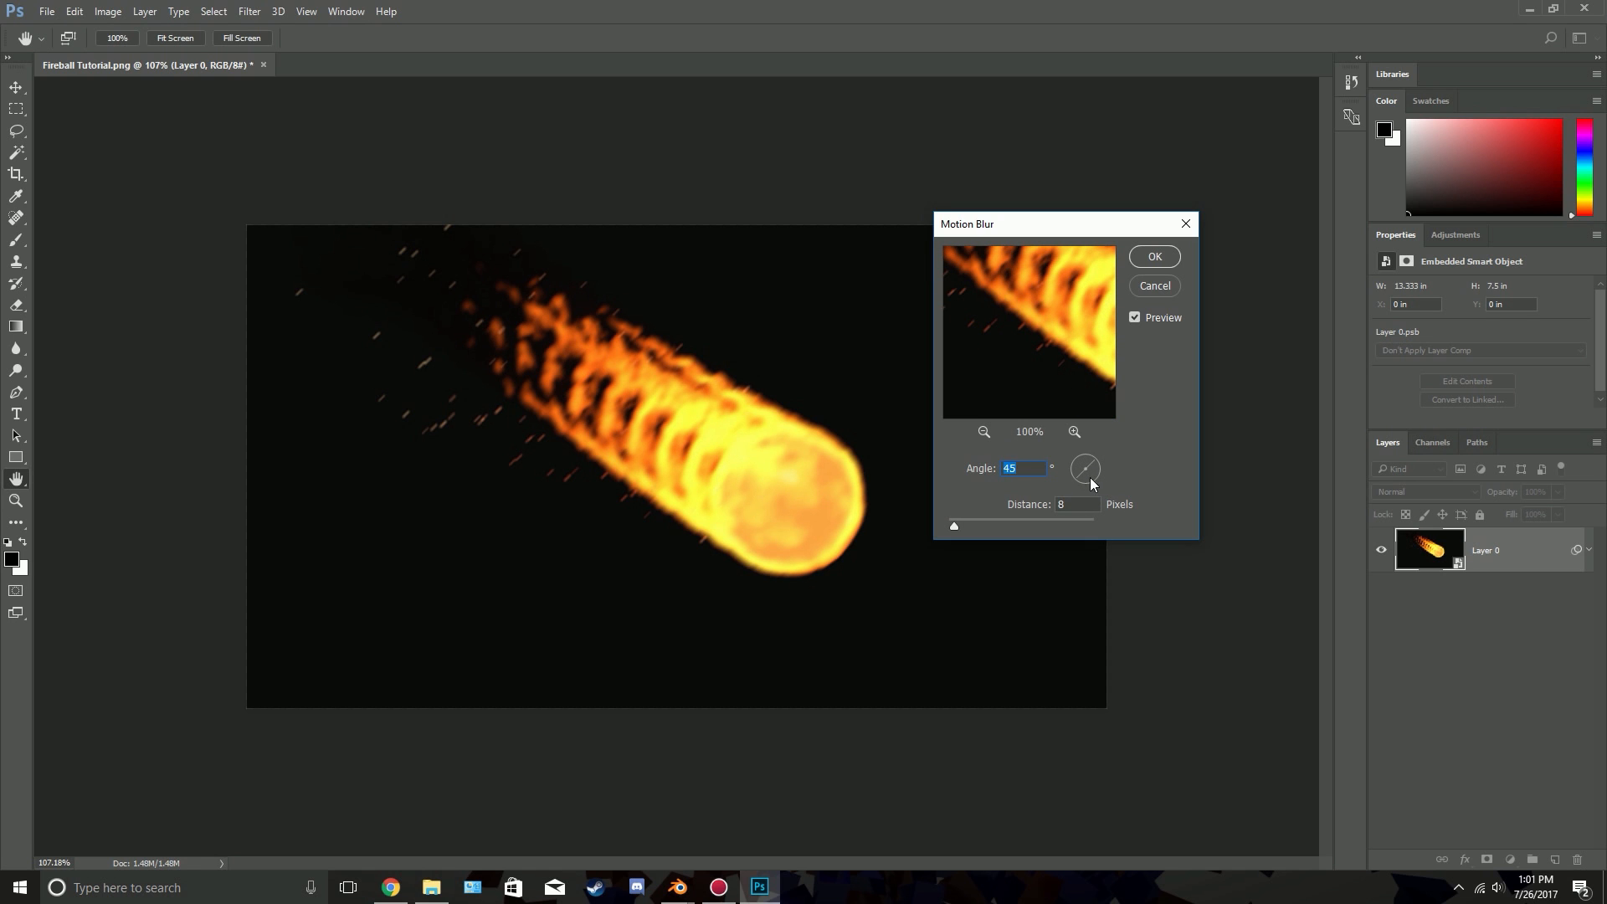
left_click_drag(1090, 477, 1098, 480)
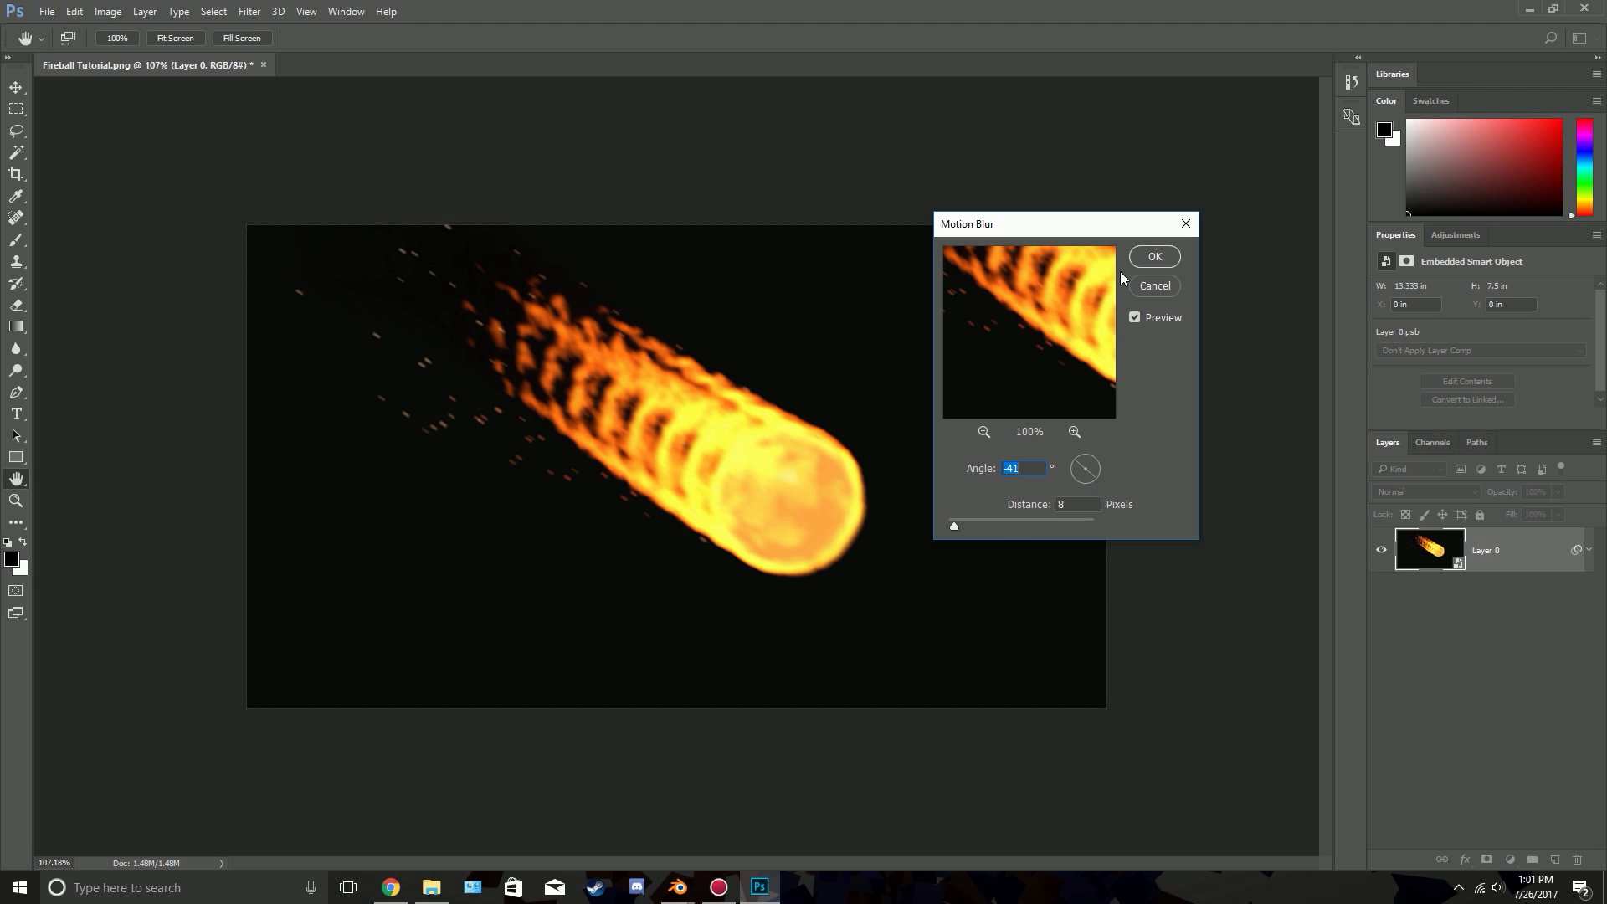
left_click(1163, 257)
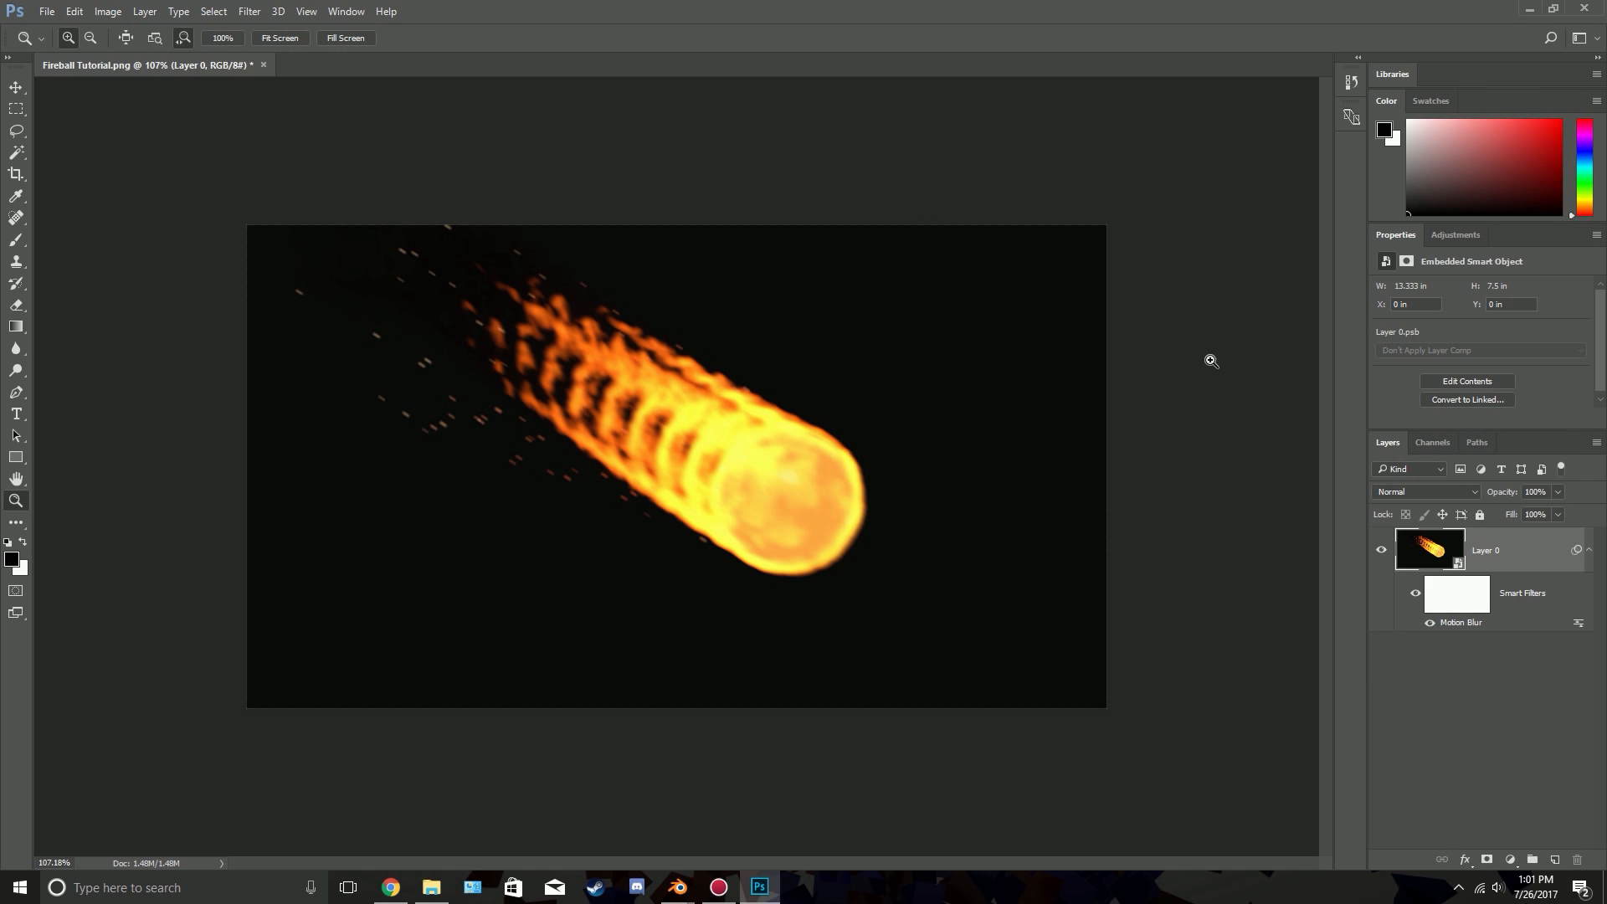
Paint black on the smart filter mask over the meteor and its flame trail with a 102 px brush to remove the blur there
left_click(1481, 592)
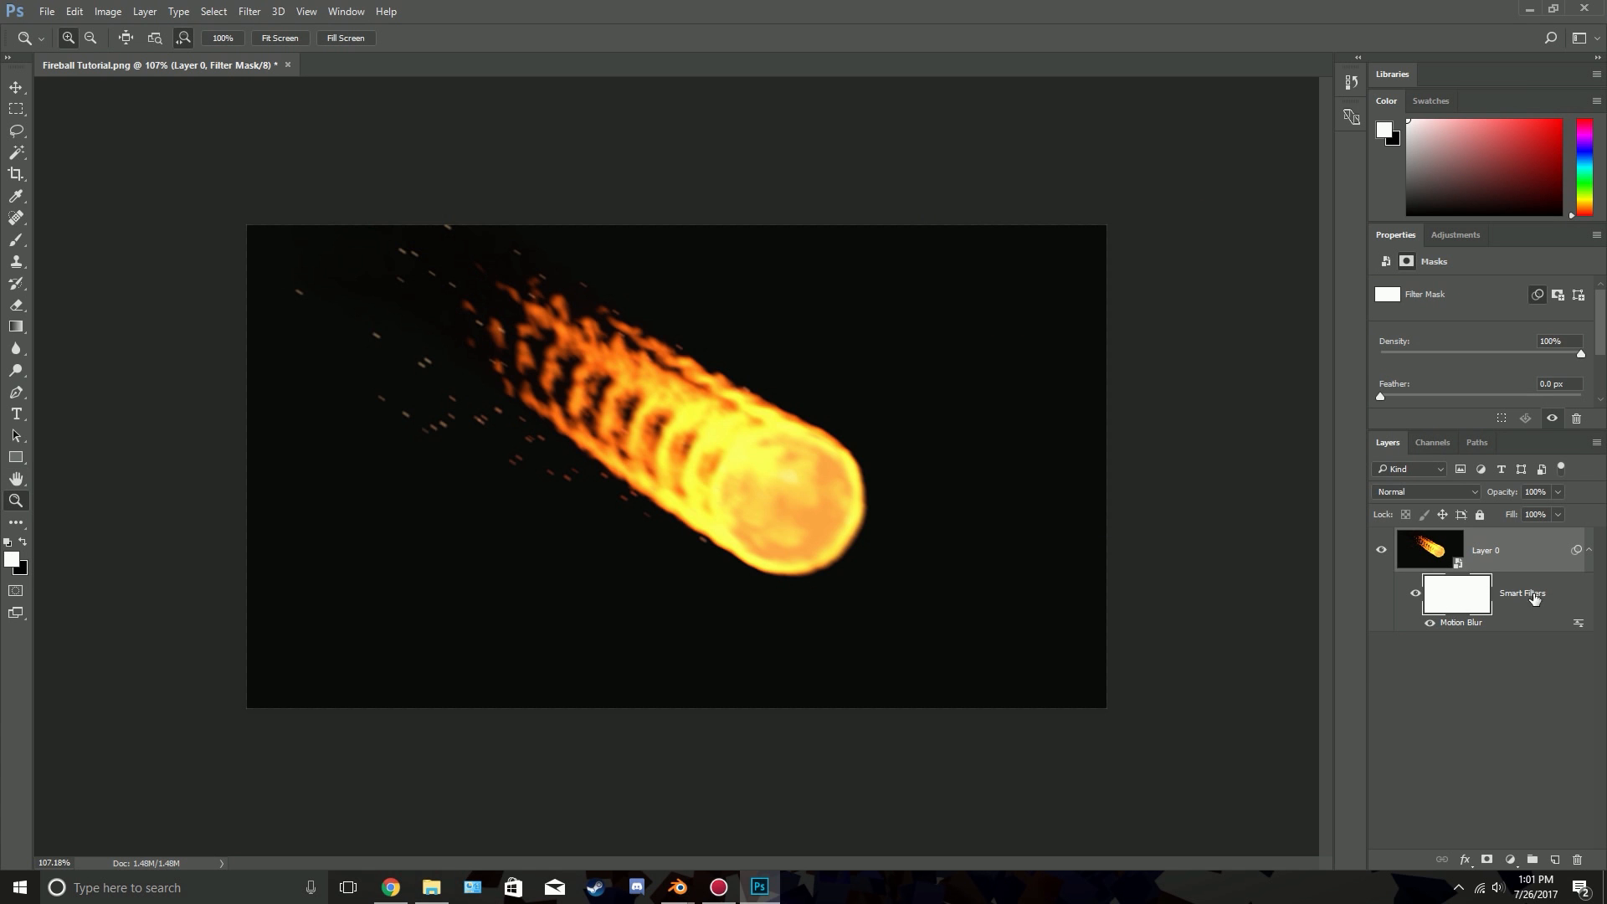
scroll(632, 358, "up", 3, "alt")
scroll(632, 358, "up", 3, "alt")
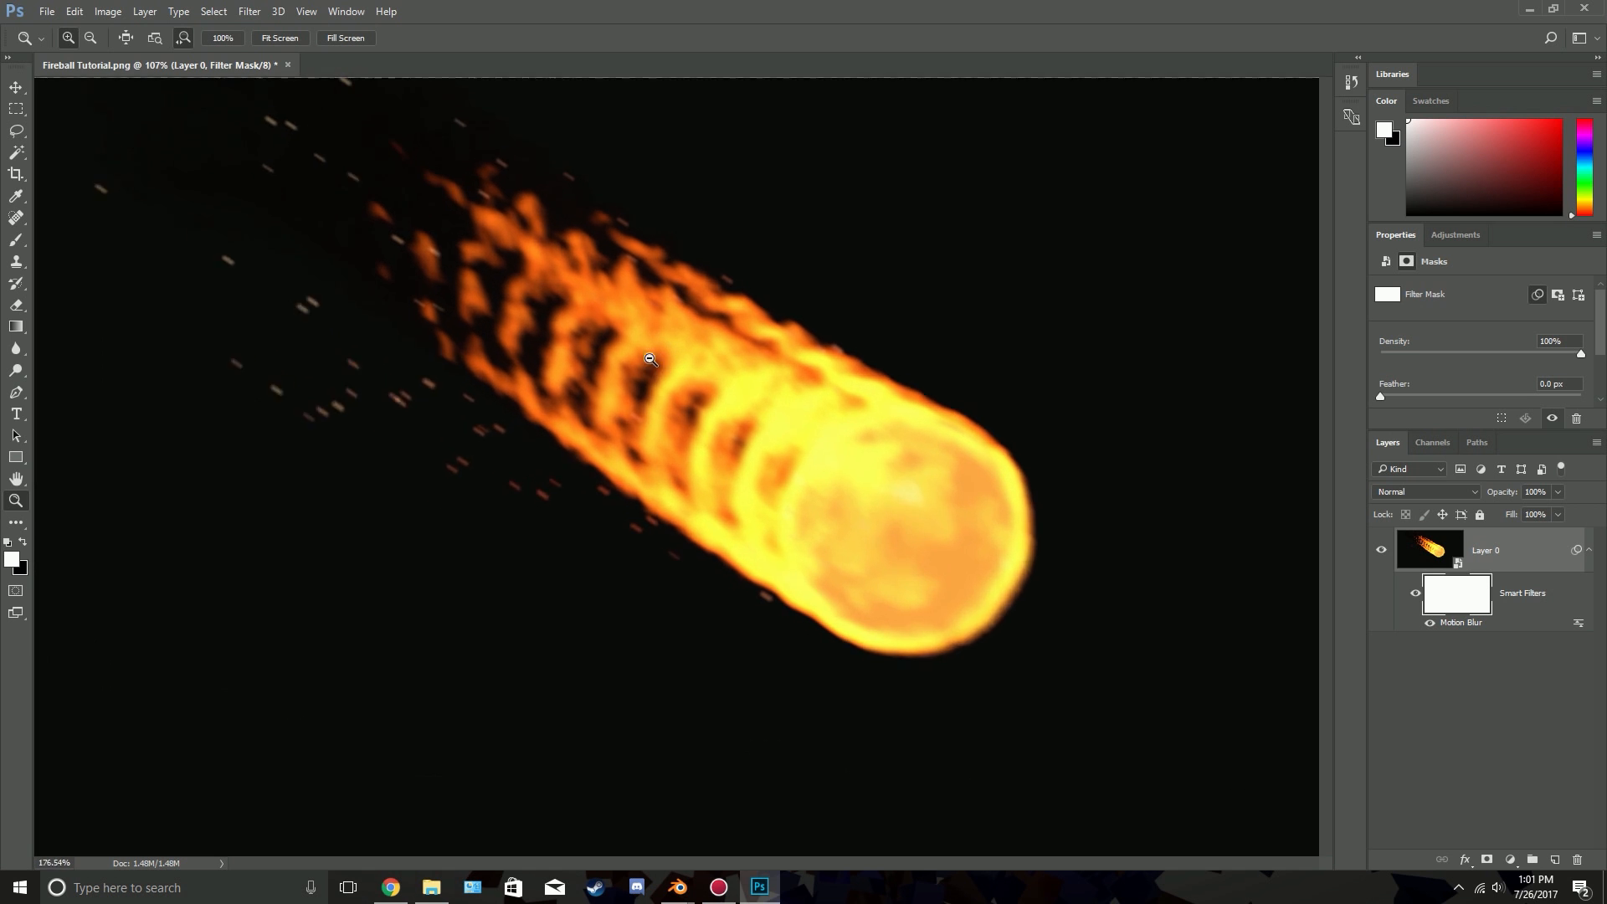
key("b")
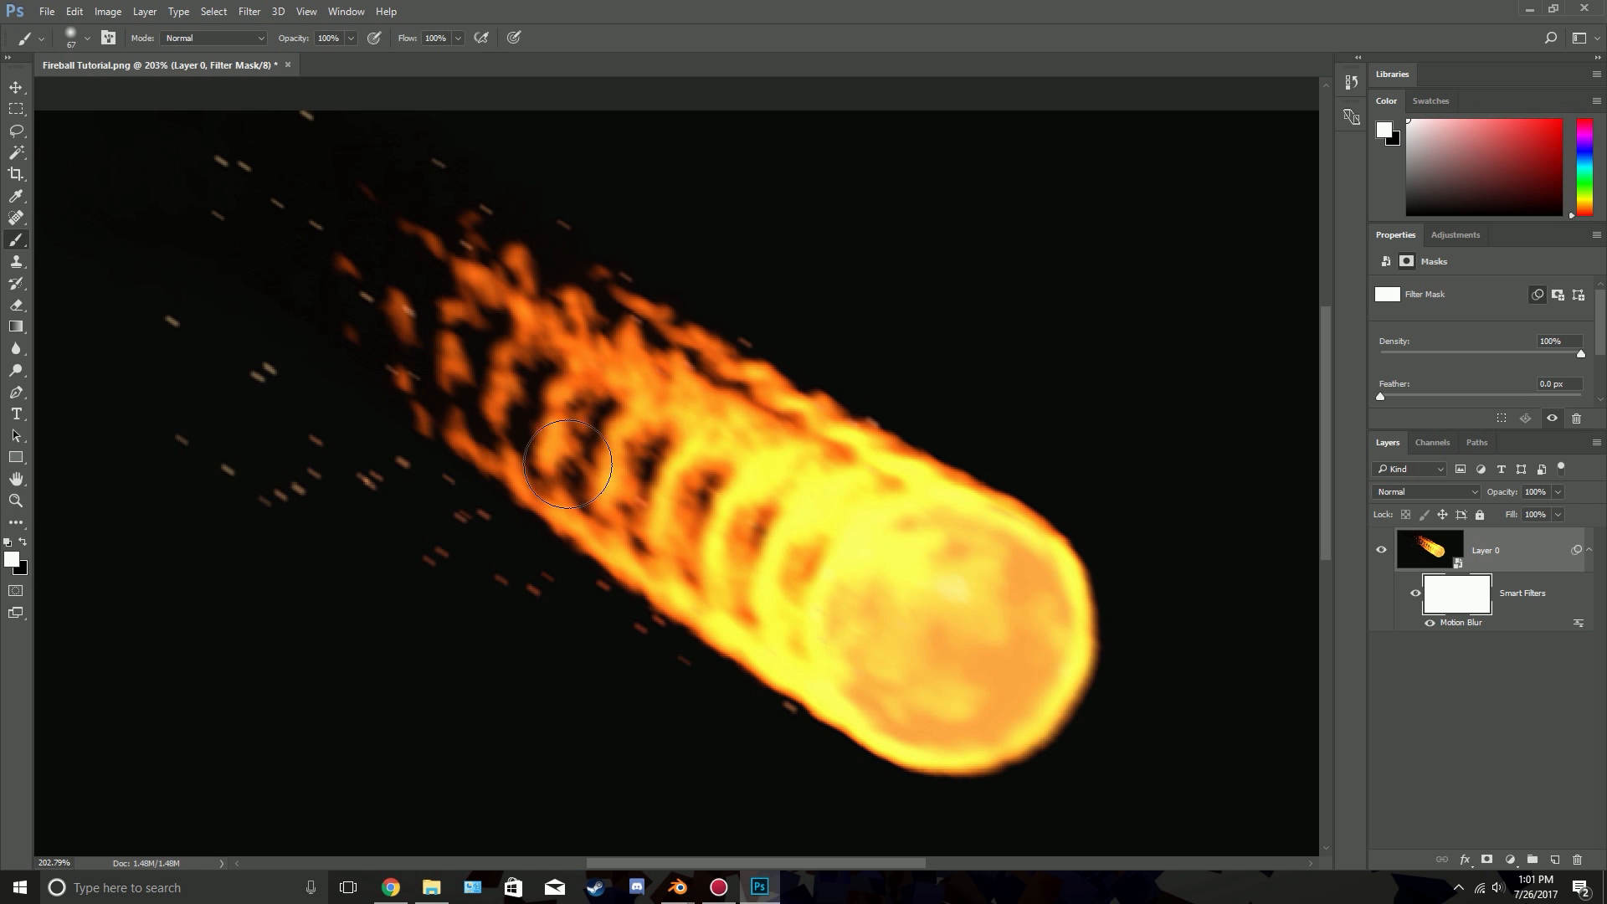
right_click_drag(583, 425, 710, 477, "alt")
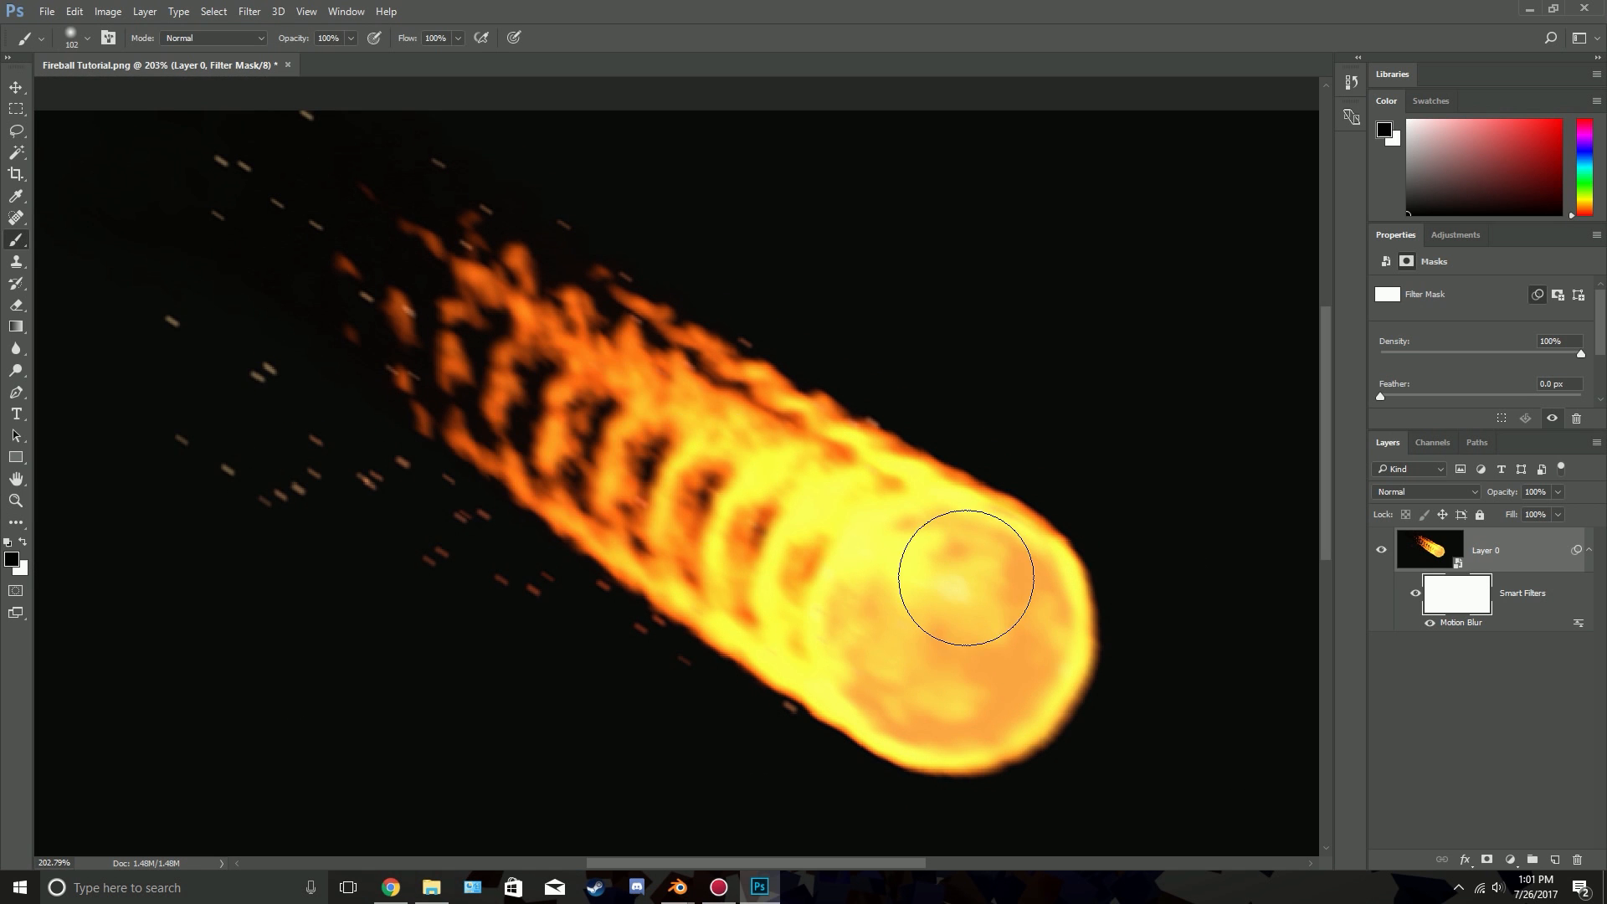
key("x")
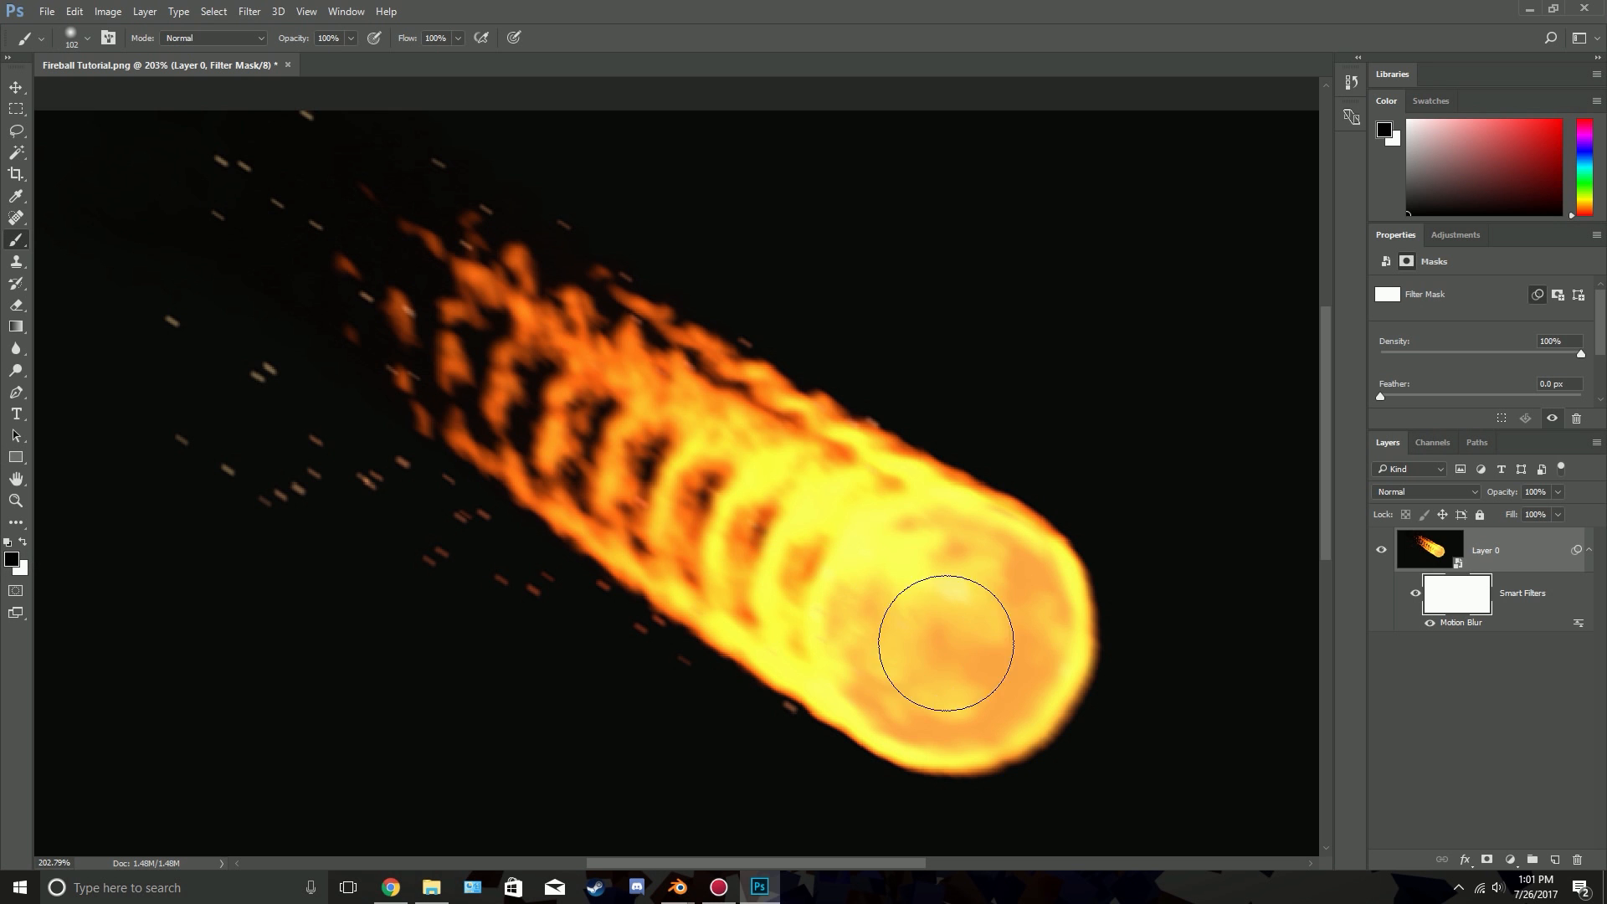
mouse_move(947, 643)
left_mouse_down()
mouse_move(991, 645)
mouse_move(736, 448)
mouse_move(498, 352)
mouse_move(419, 258)
mouse_move(384, 287)
mouse_move(489, 419)
mouse_move(660, 507)
mouse_move(788, 612)
mouse_move(924, 688)
mouse_move(1037, 671)
mouse_move(958, 556)
mouse_move(896, 513)
mouse_move(761, 502)
mouse_move(552, 310)
mouse_move(485, 293)
mouse_move(468, 316)
mouse_move(398, 304)
mouse_move(502, 423)
mouse_move(728, 498)
mouse_move(630, 444)
left_mouse_up()
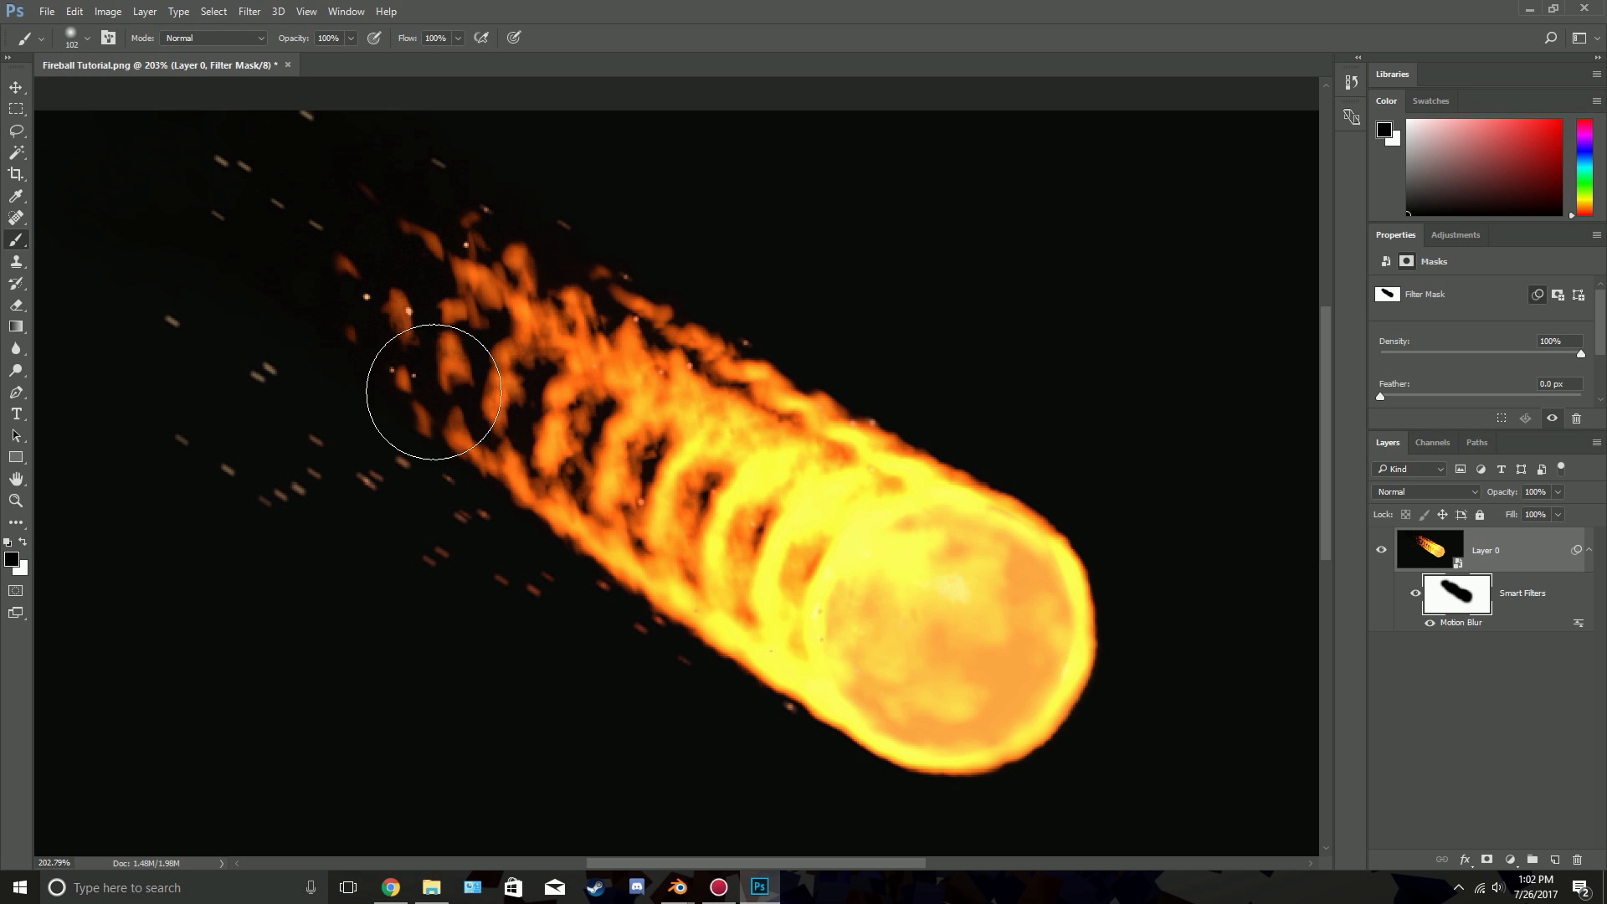
Paint white on the filter mask with a 20 px brush over the sparks at the tail end of the flames to restore their blur
key("z")
left_click_drag(402, 332, 500, 336)
key("b")
mouse_move(337, 263)
right_mouse_down("alt")
mouse_move(211, 260)
mouse_move(326, 262)
right_mouse_up("alt")
key("x")
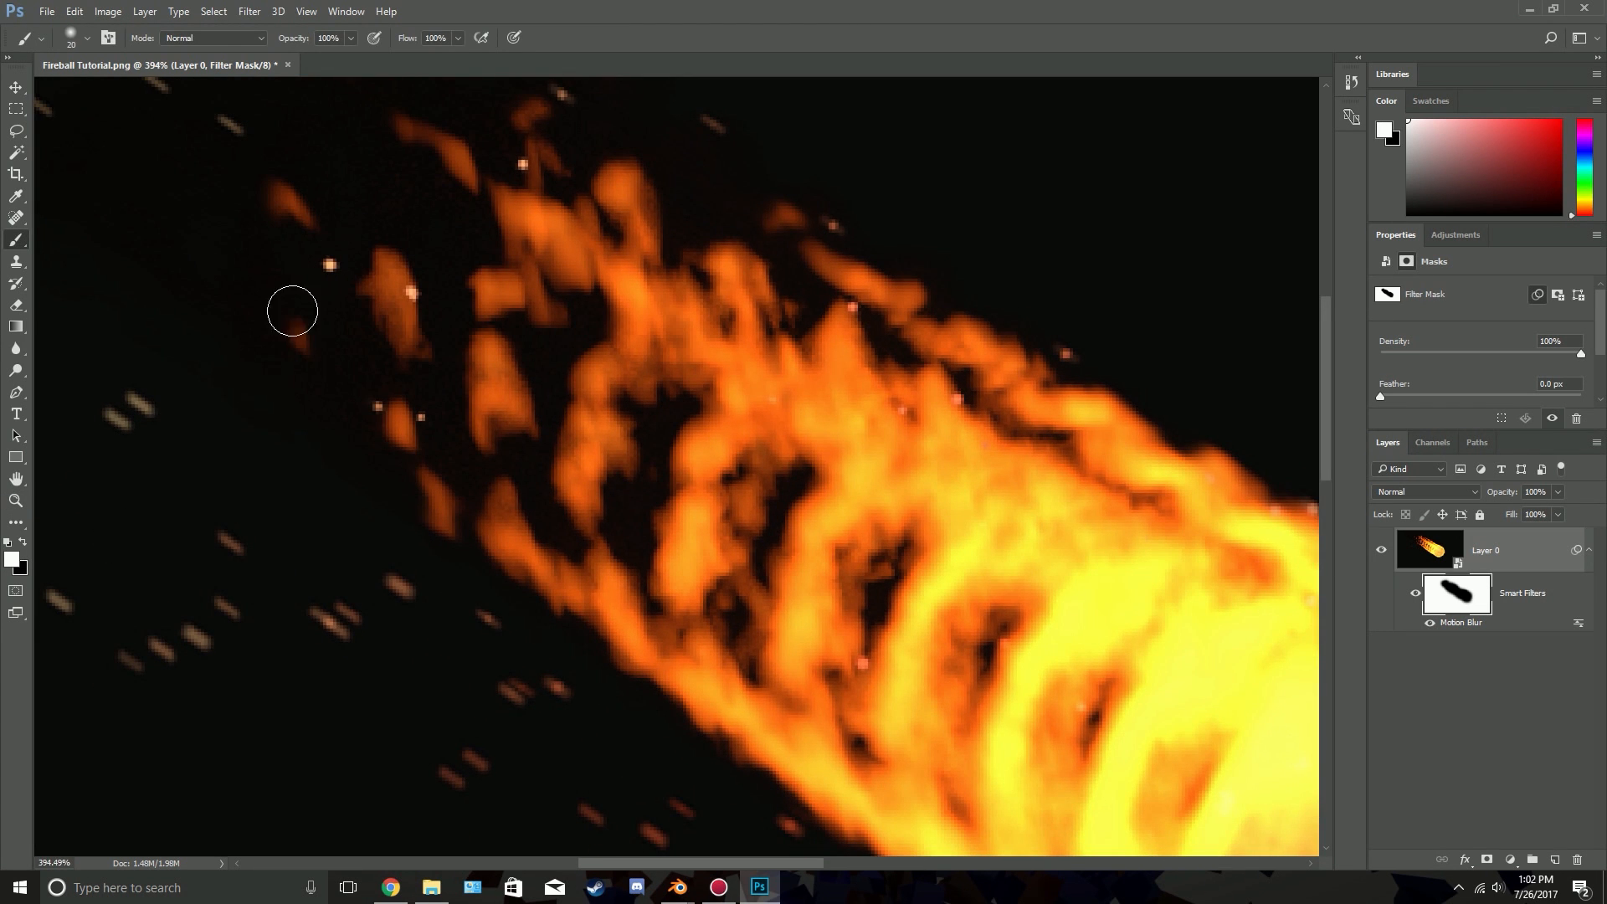
left_click(328, 268)
left_click(436, 417)
left_click(373, 404)
left_click(413, 292)
Paint white on the filter mask over the remaining sparks along the middle and upper edge of the flame trail
scroll(668, 322, "up", 3)
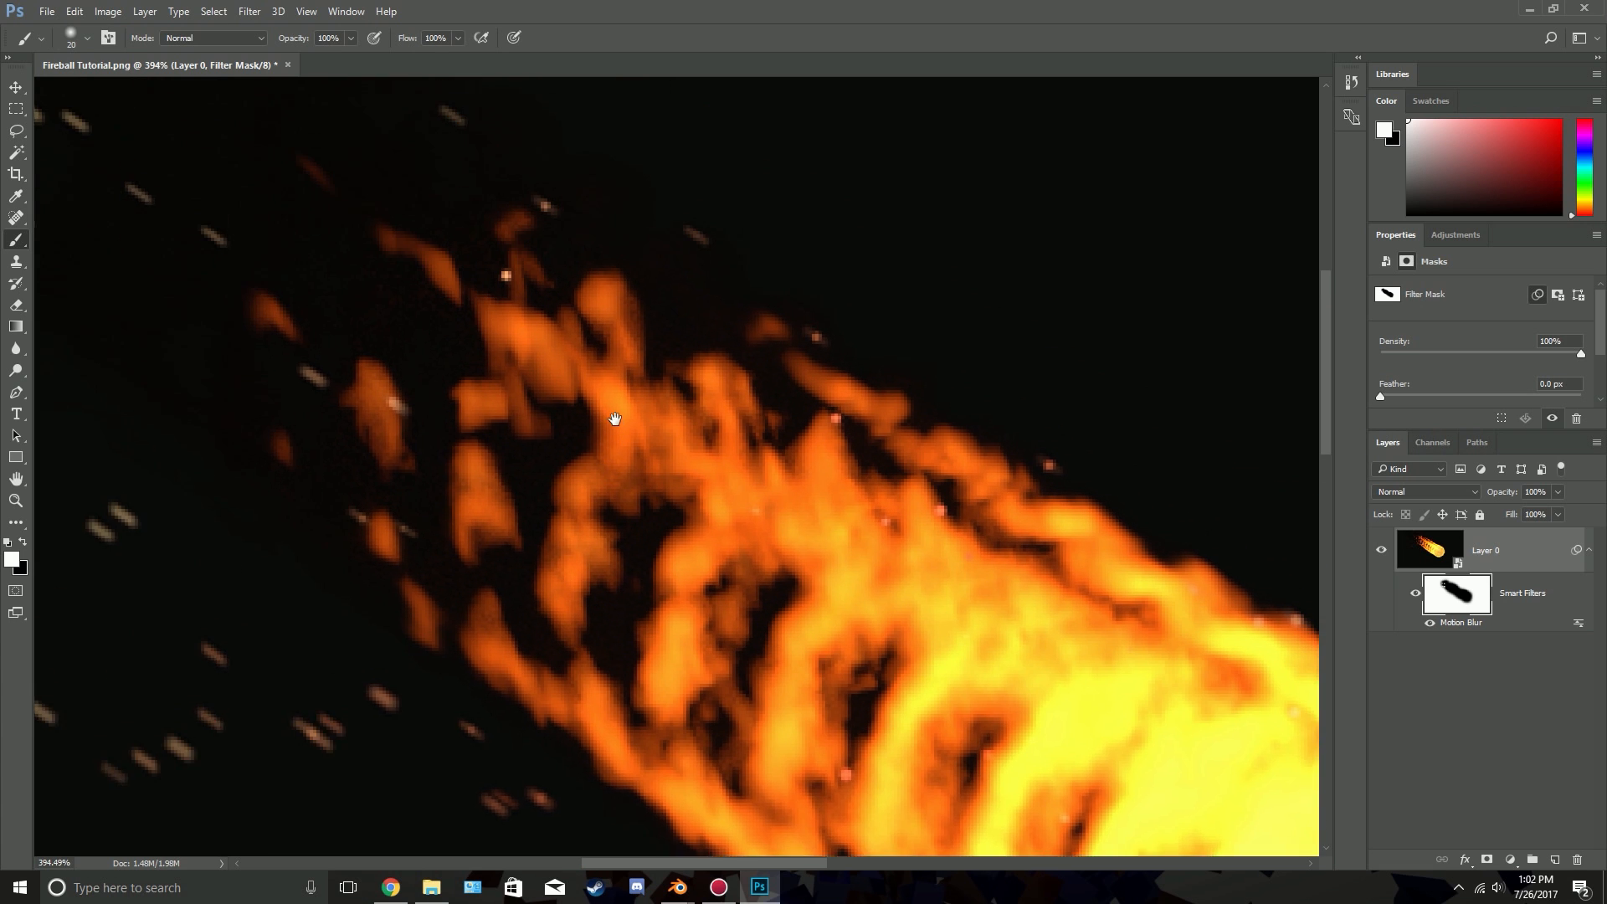
left_click_drag(724, 551, 441, 370)
left_click(557, 387)
left_click_drag(661, 484, 562, 396)
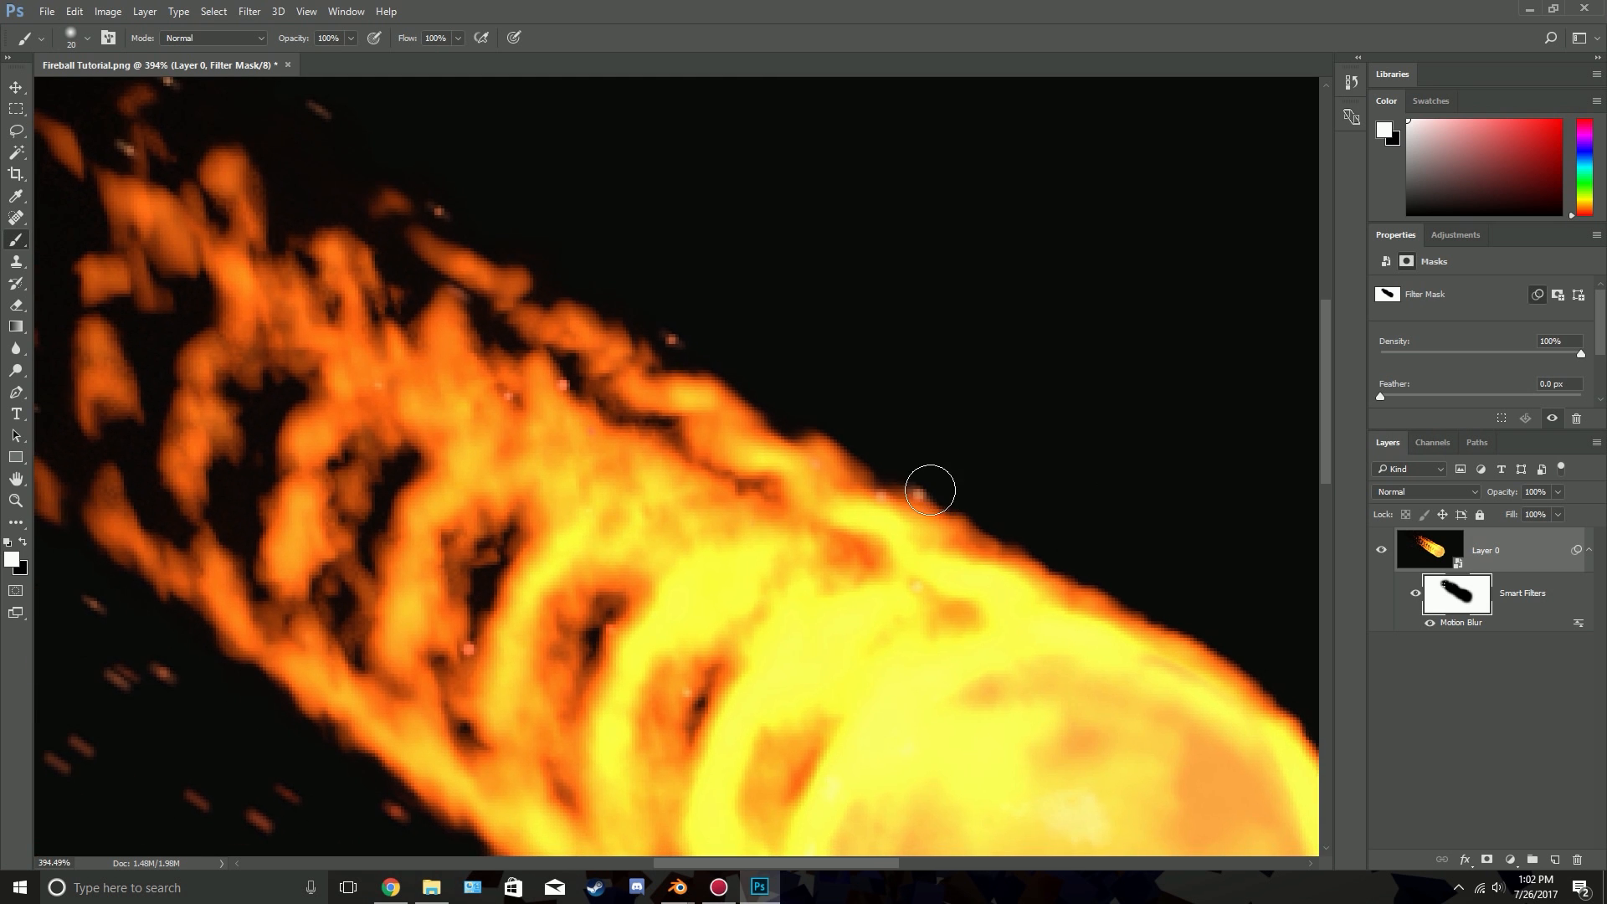
left_click(466, 650)
left_click(685, 692)
left_click_drag(423, 306, 598, 434)
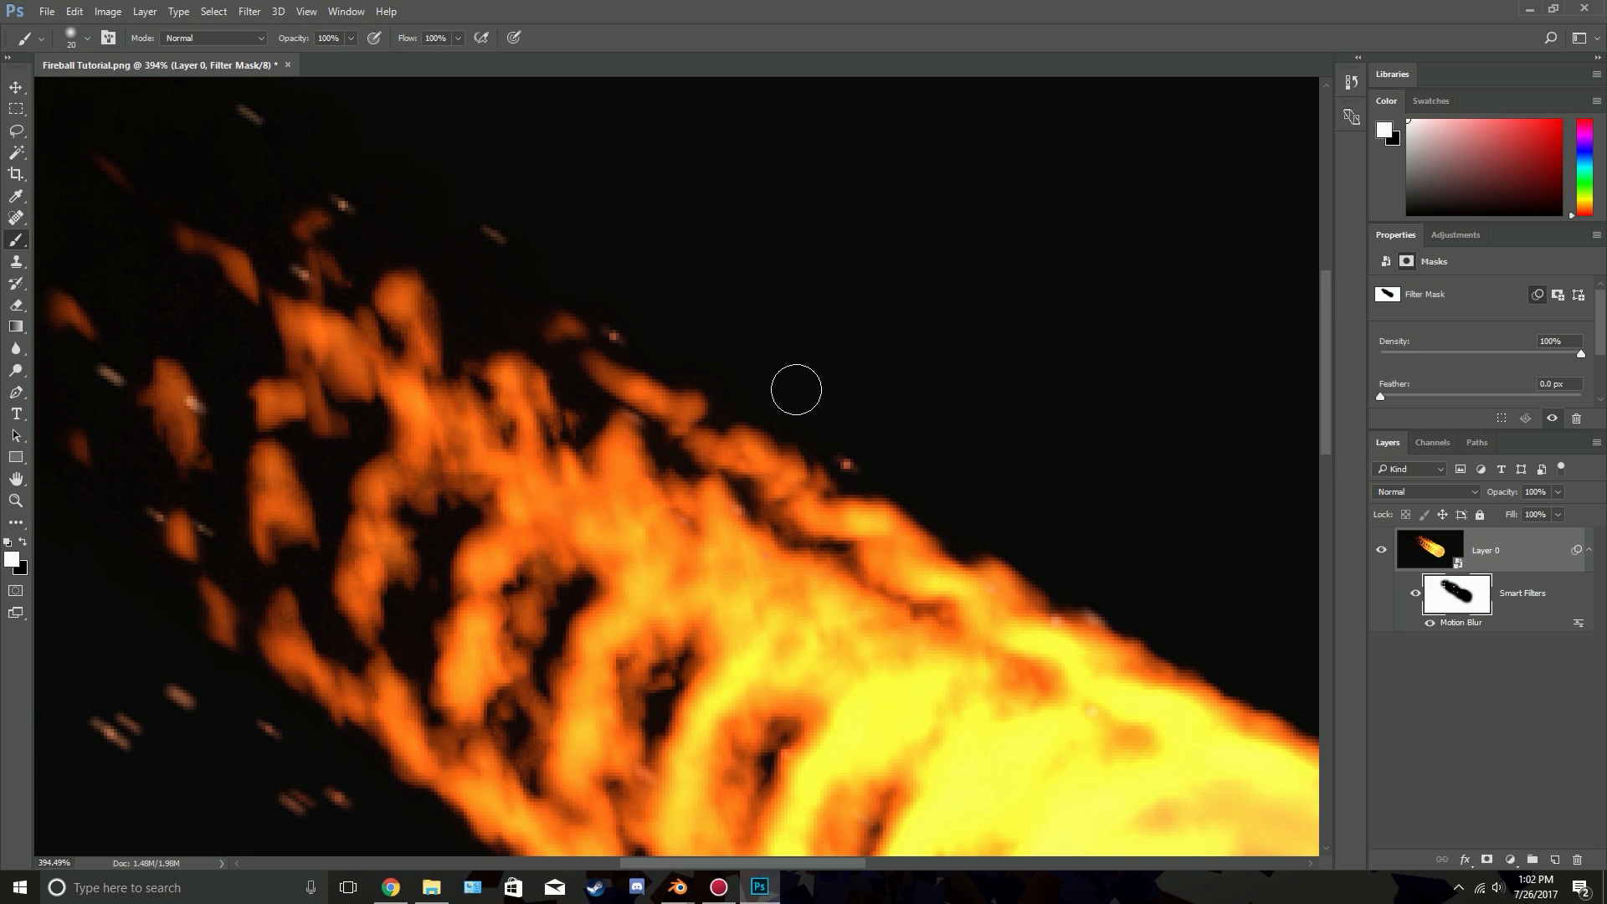
key("x")
key("z")
left_click_drag(908, 416, 782, 483)
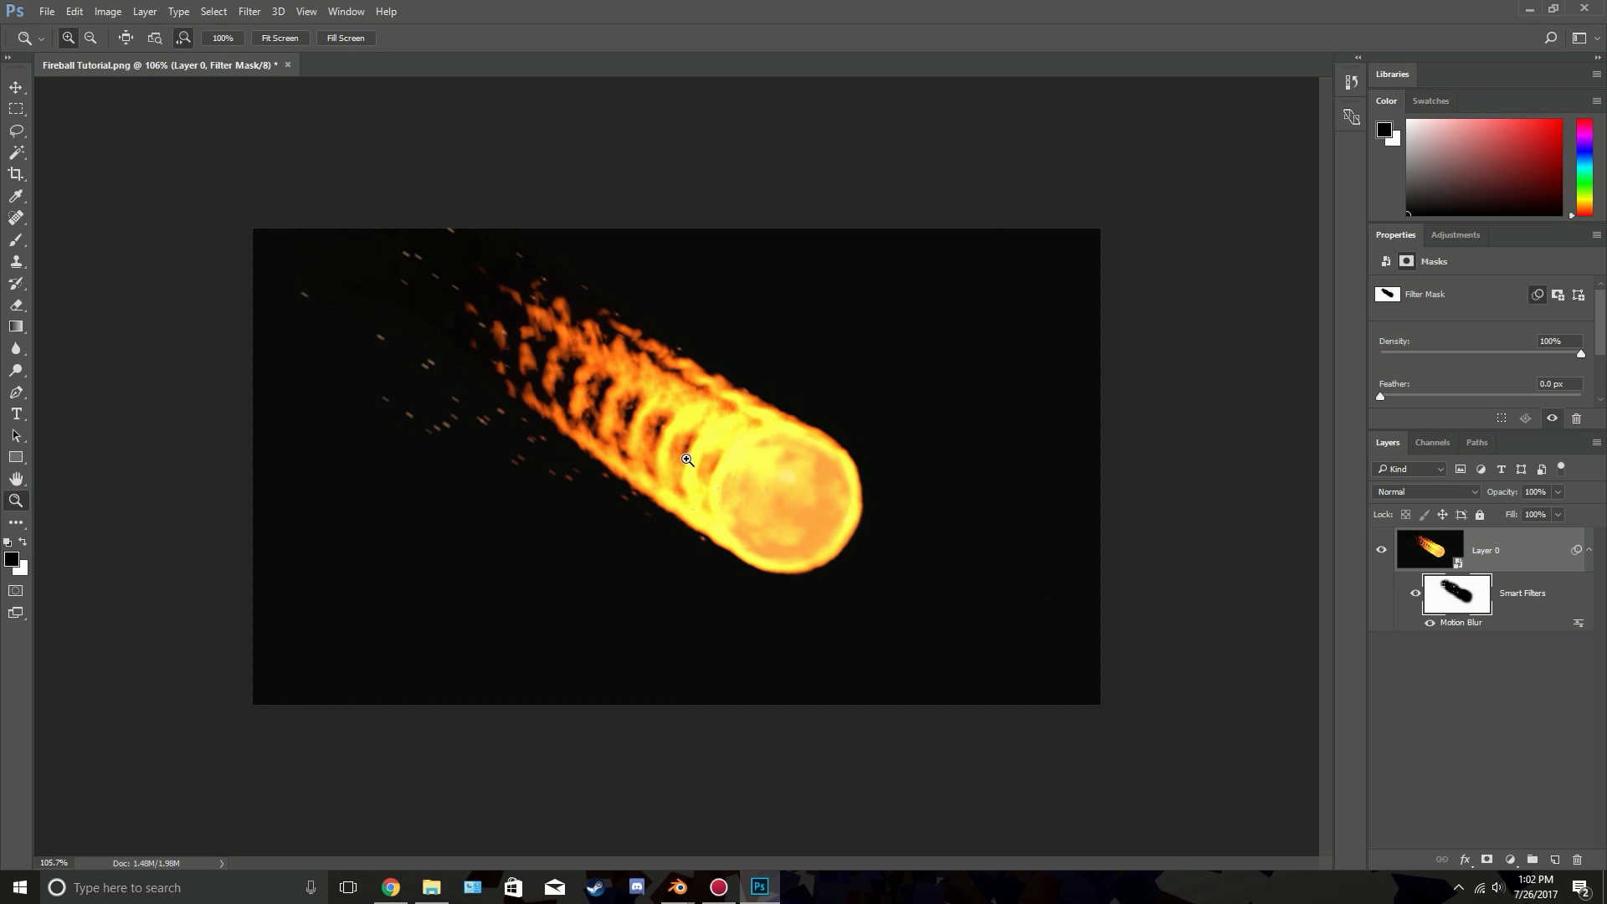